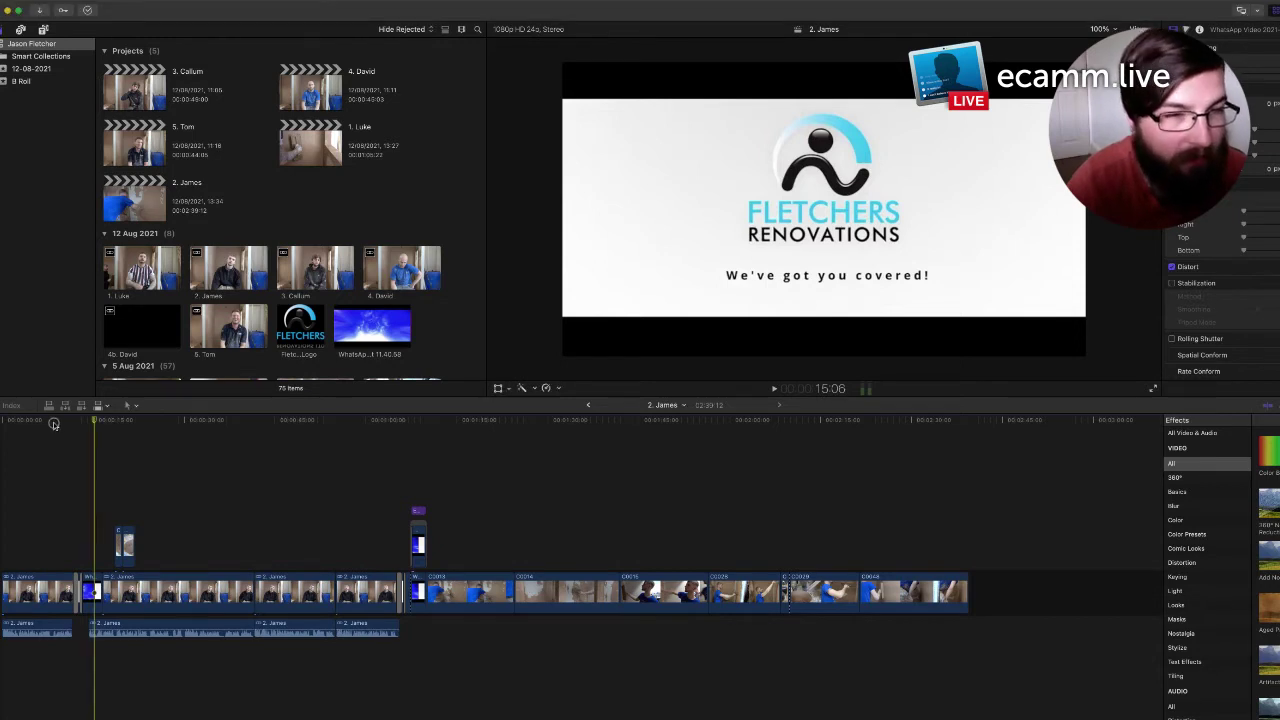
Play the interview edit from its beginning and skim through the plastering B-roll at the end of the timeline
key(Home)
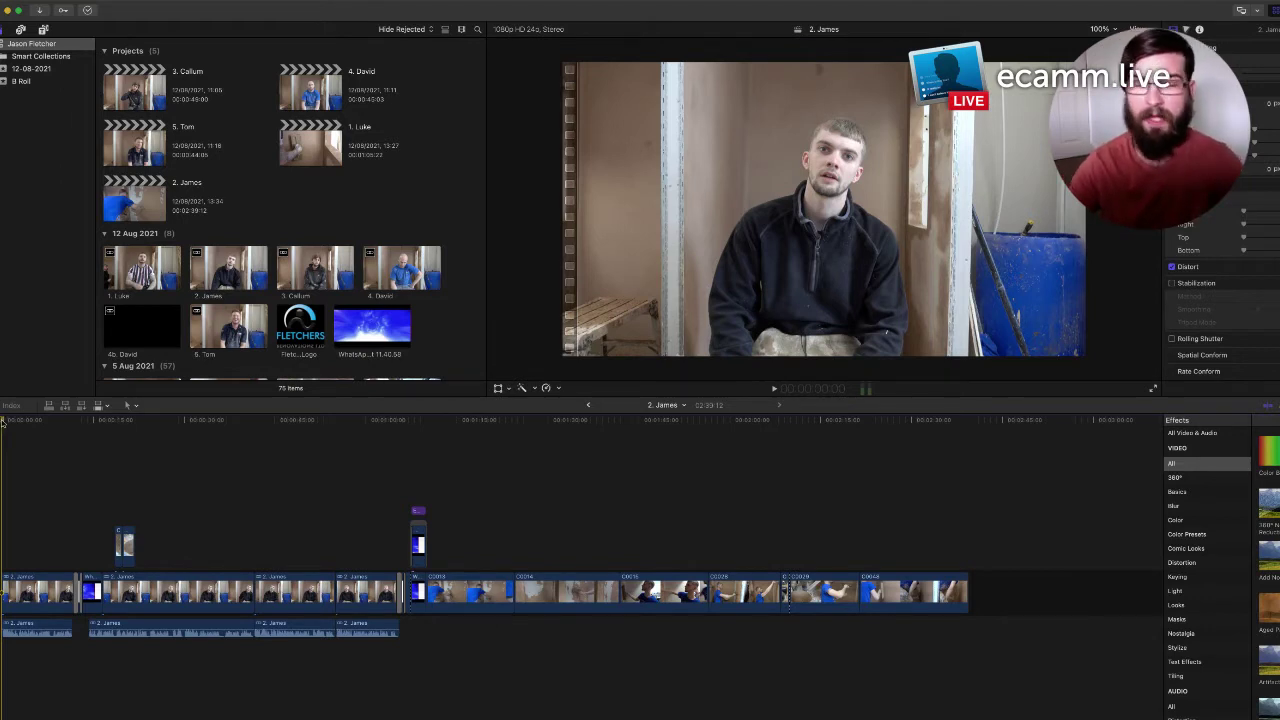
key(space)
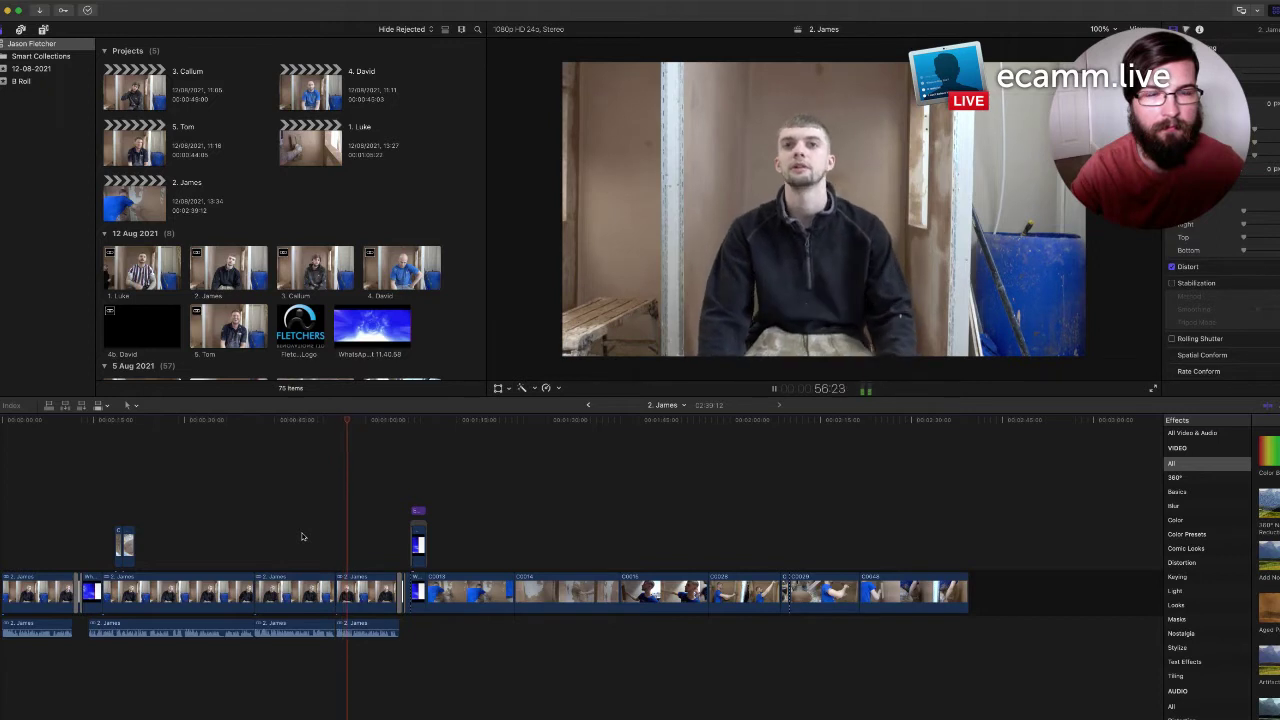
click(436, 422)
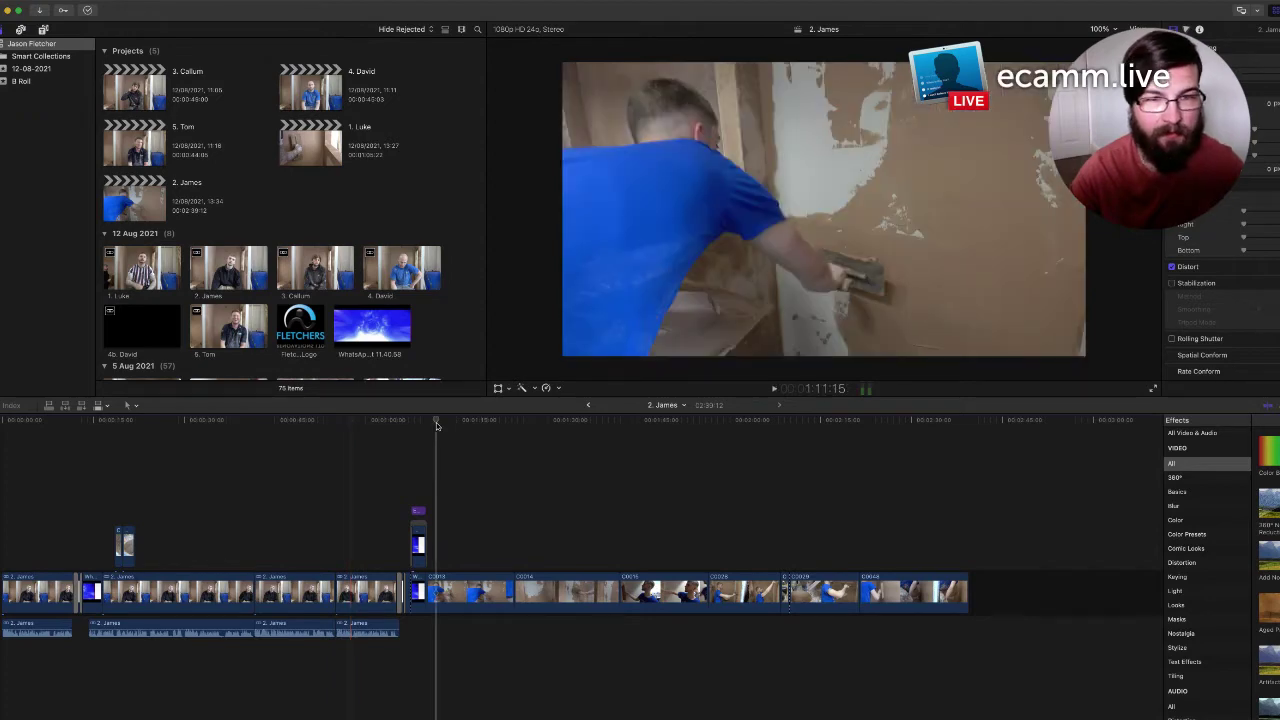
drag(436, 426, 465, 425)
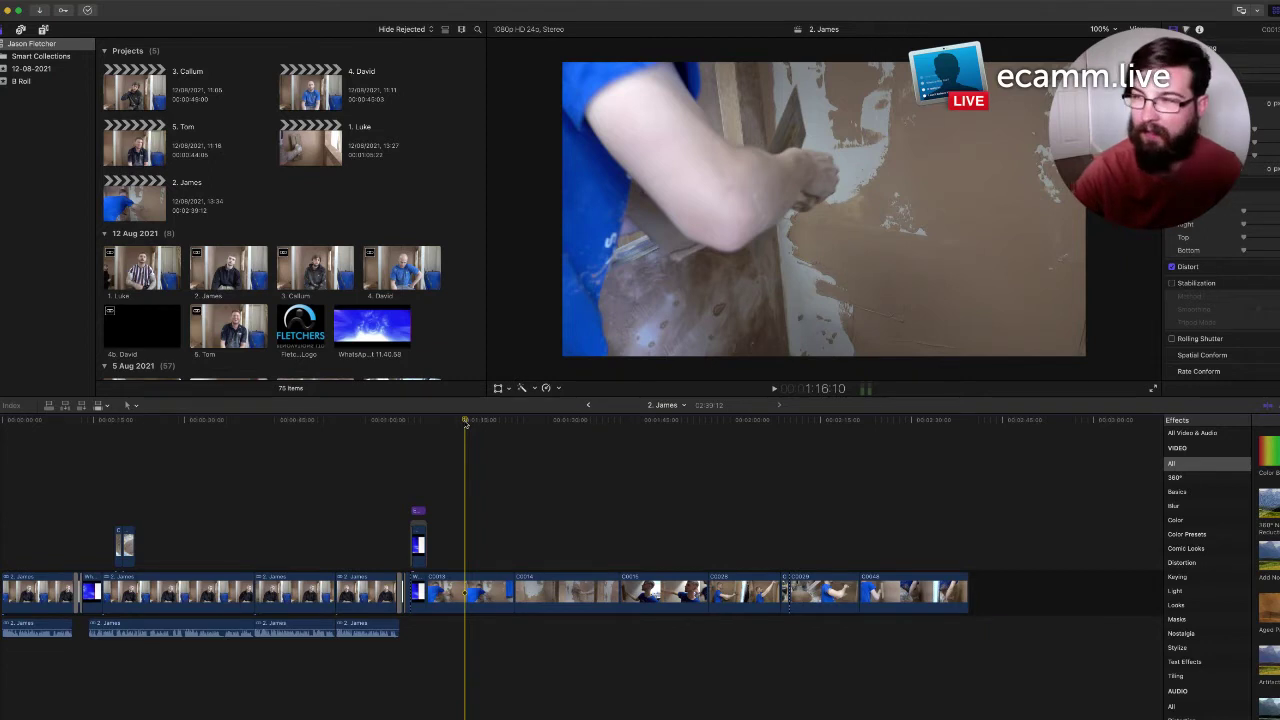
drag(465, 422, 681, 440)
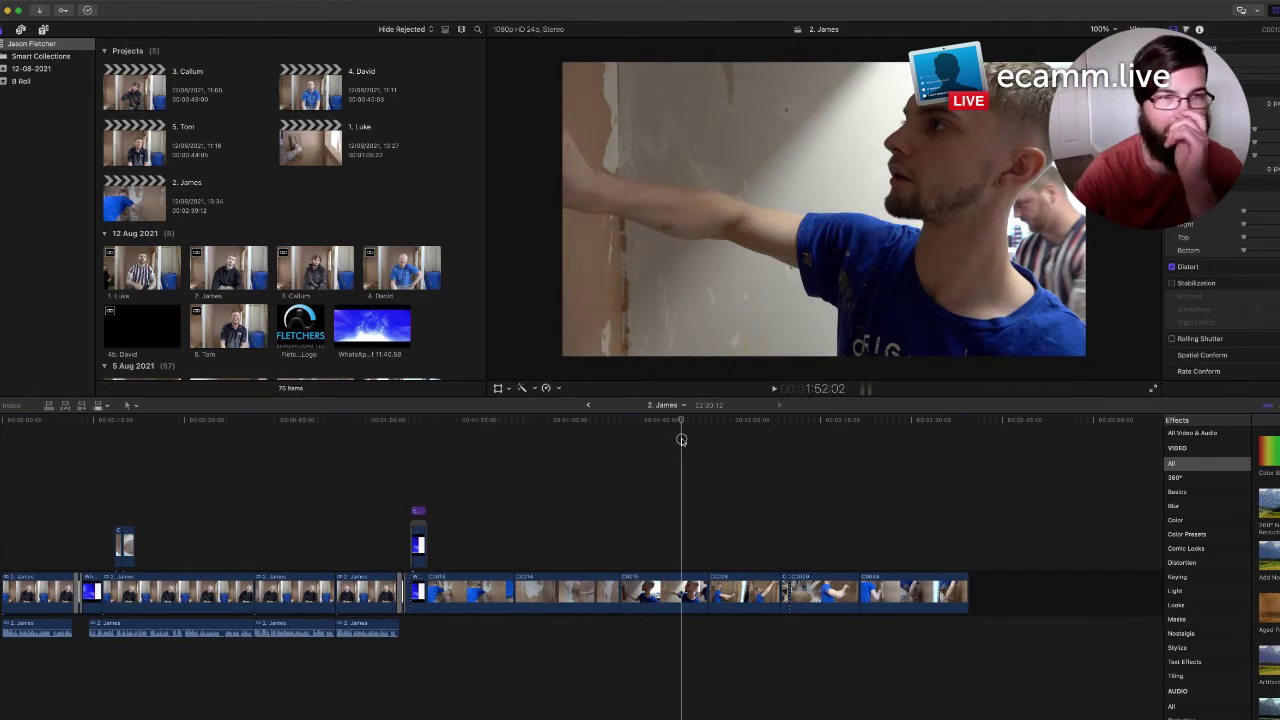
drag(681, 440, 881, 455)
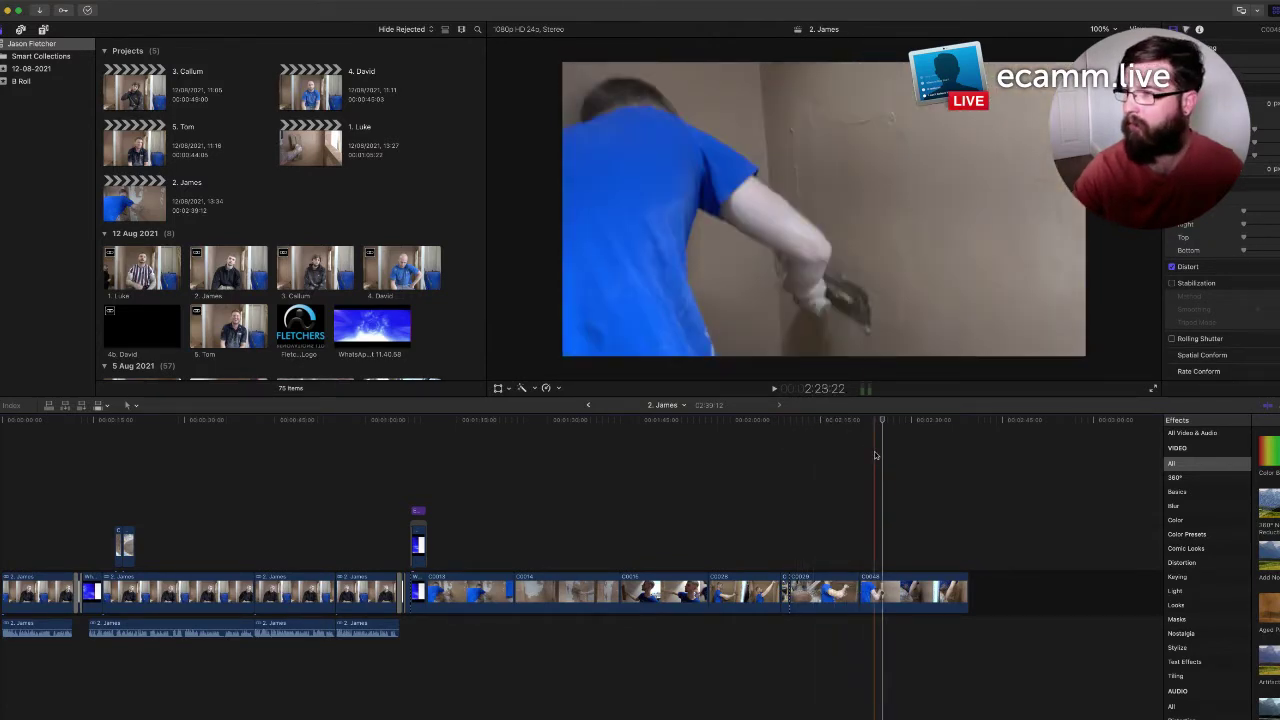
drag(884, 424, 484, 509)
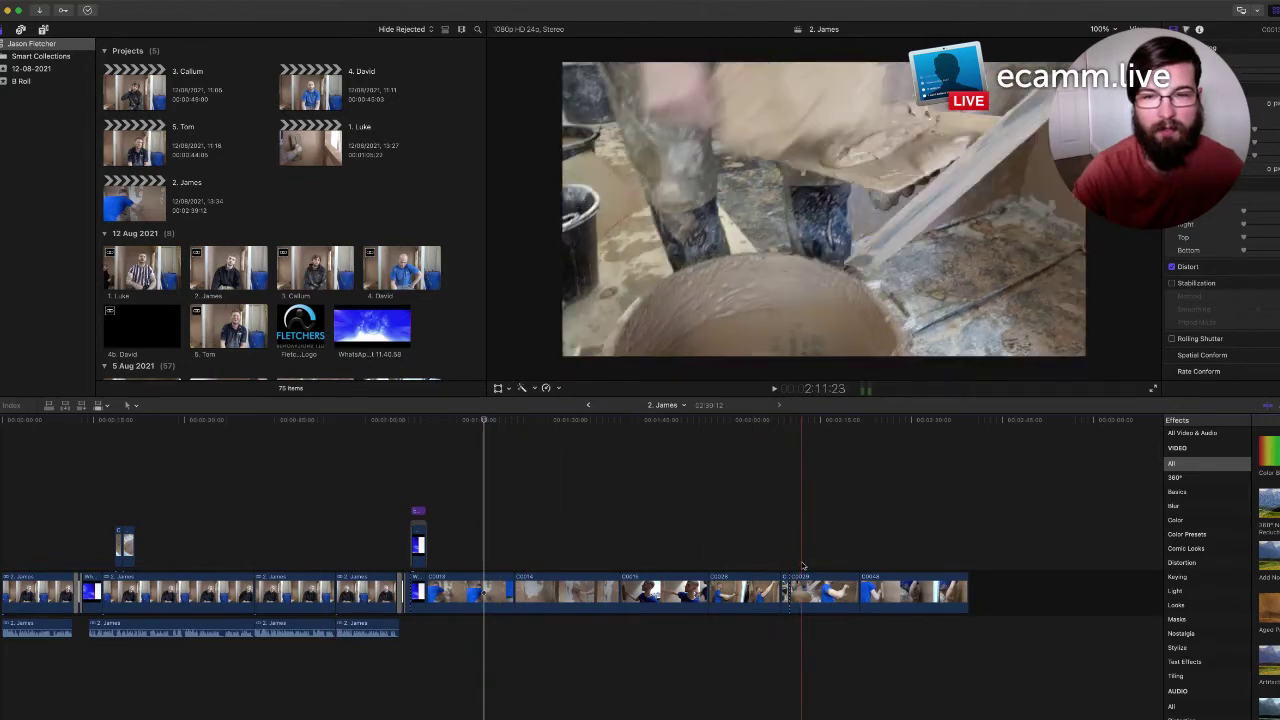
Cut the bucket-scooping section, about 2 seconds, out of clip C0029 and place it over the interview after the existing B-roll; play the join
key(super+equal)
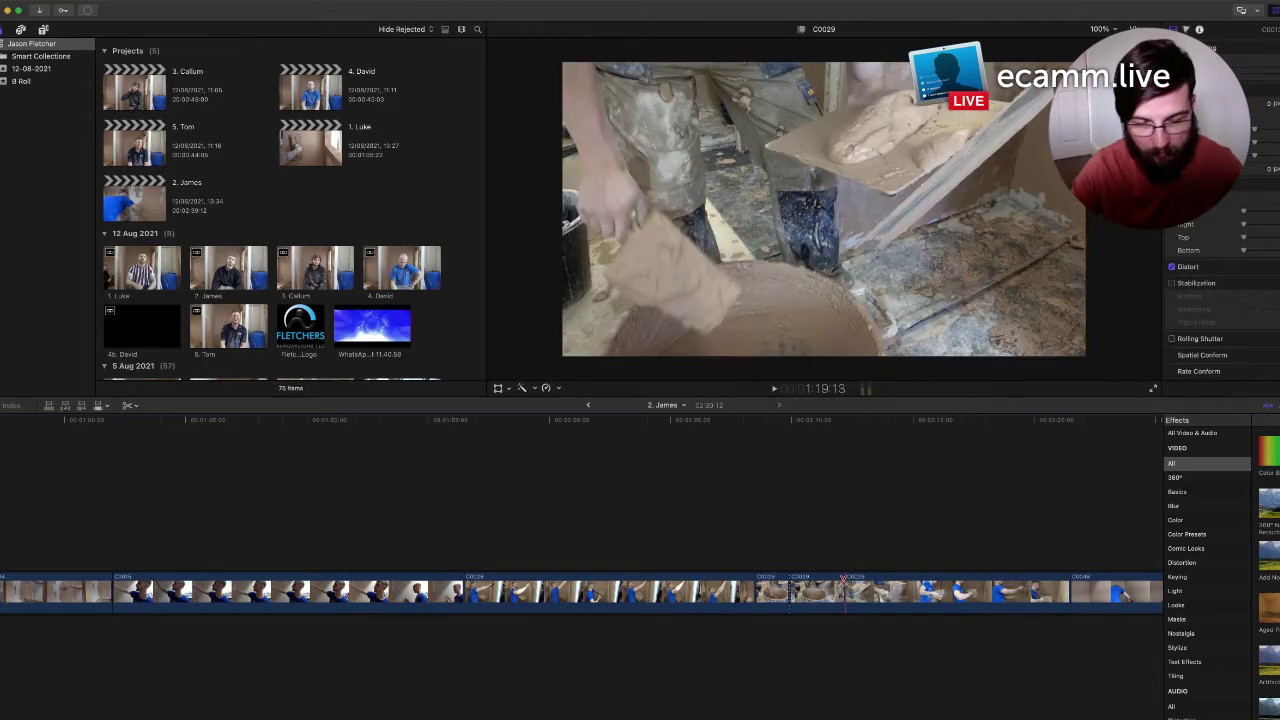
drag(832, 582, 388, 507)
key(super+minus)
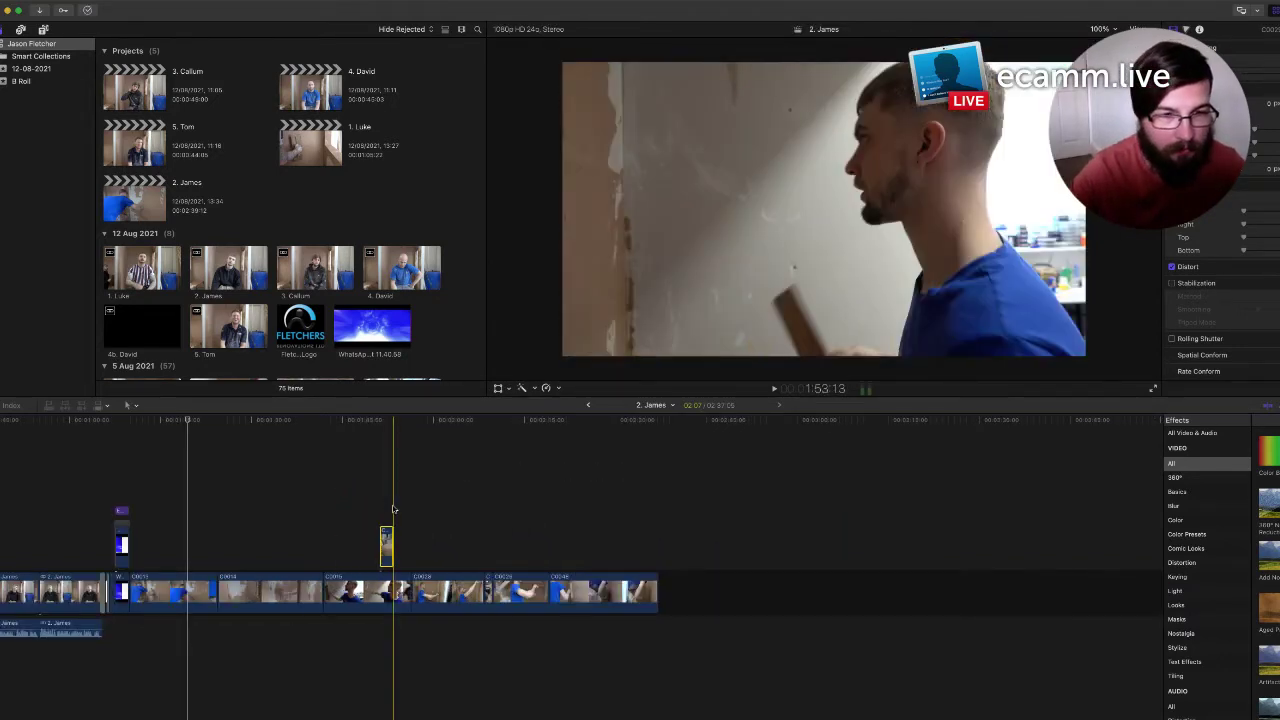
scroll(481, 545, left, 3)
scroll(481, 545, left, 2)
drag(660, 545, 120, 541)
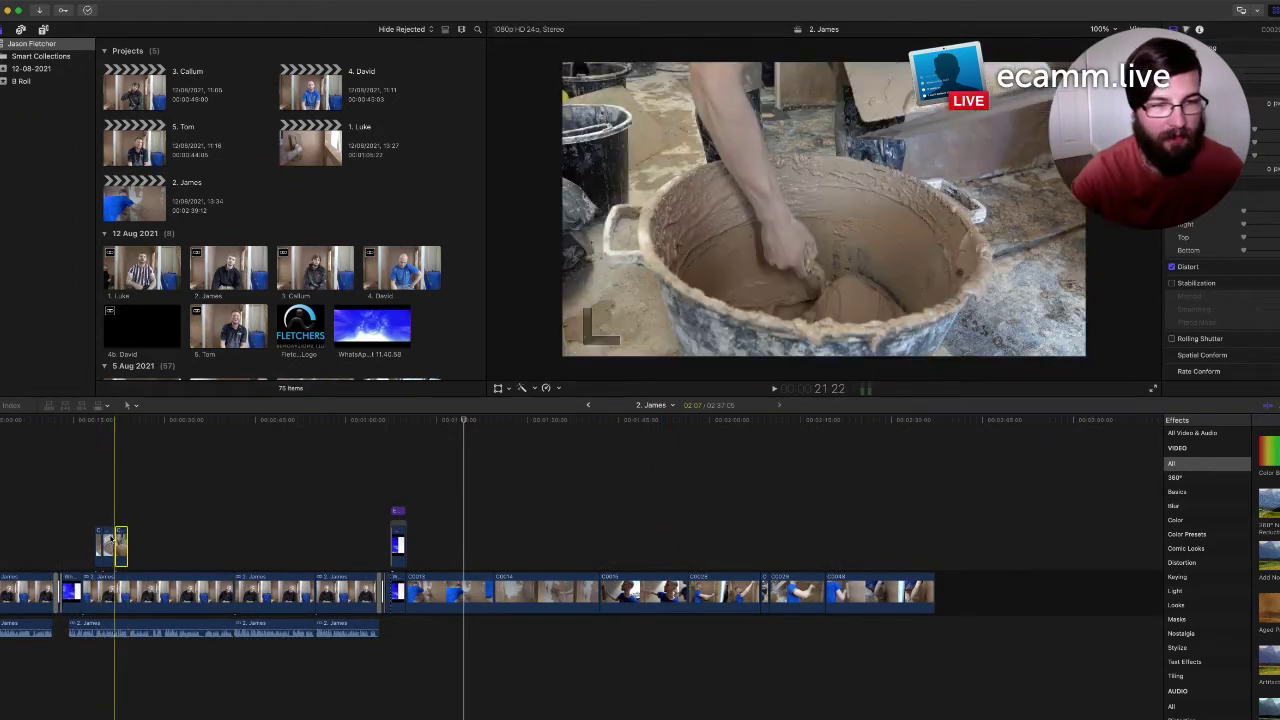
key(space)
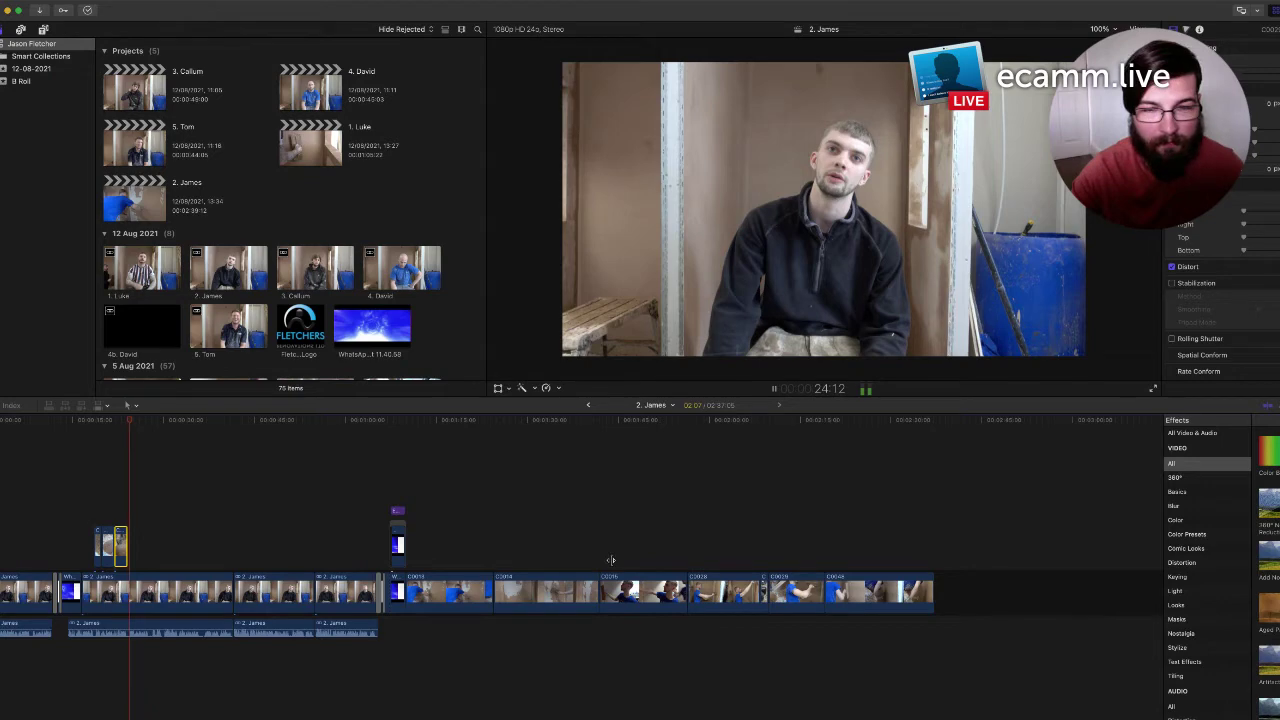
key(space)
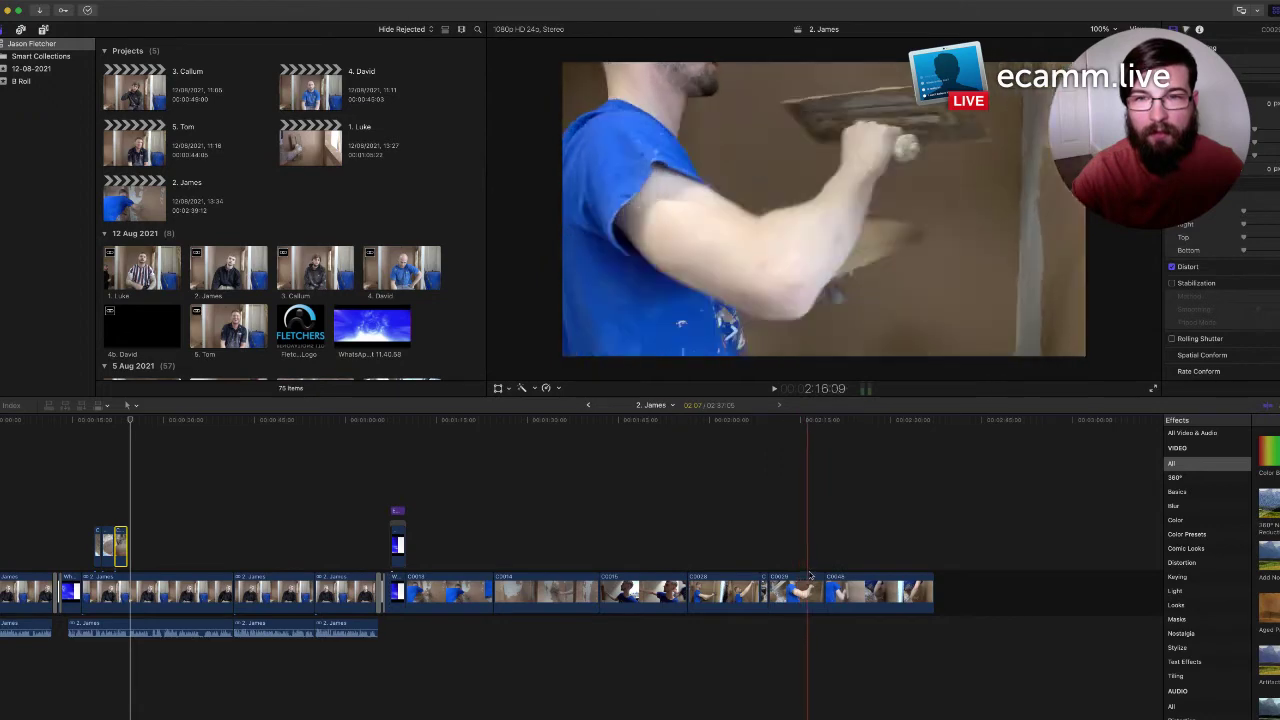
Isolate the trowel-loading section of C0029, just under 2 seconds long, and place it over the interview directly after the bucket-scooping clip
key(super+equal)
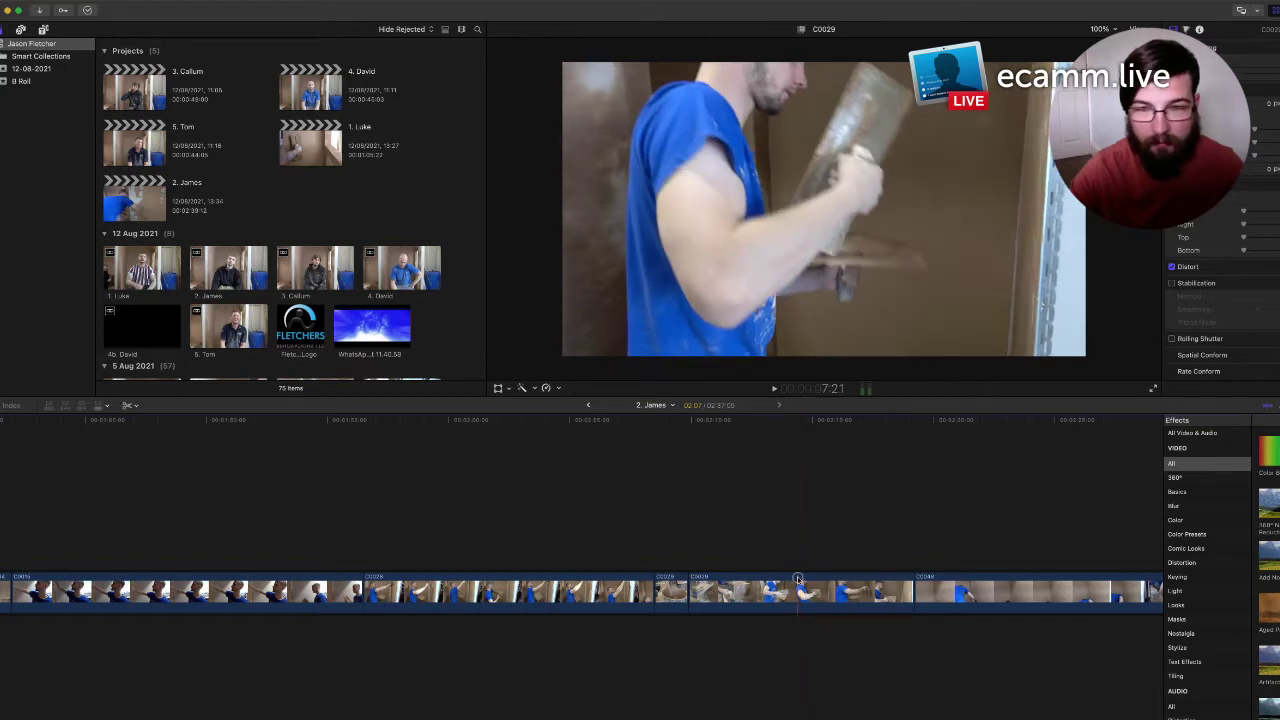
click(828, 580)
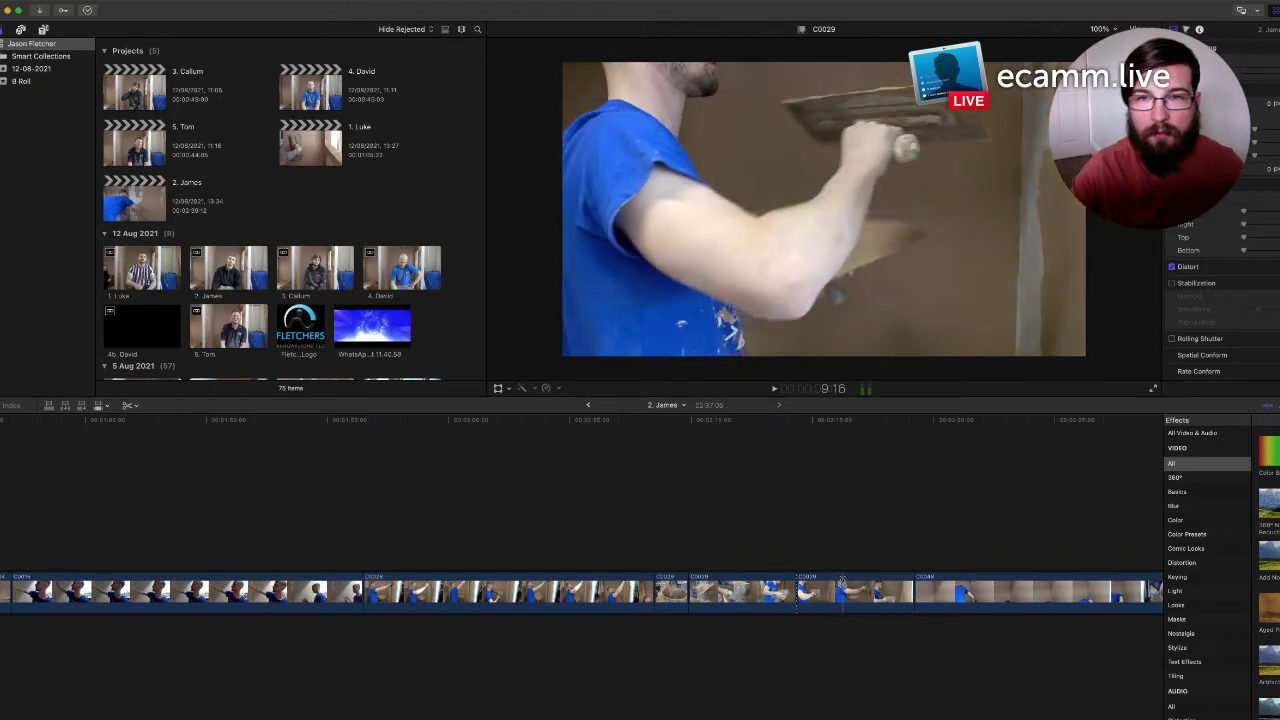
drag(825, 592, 175, 519)
key(super+minus)
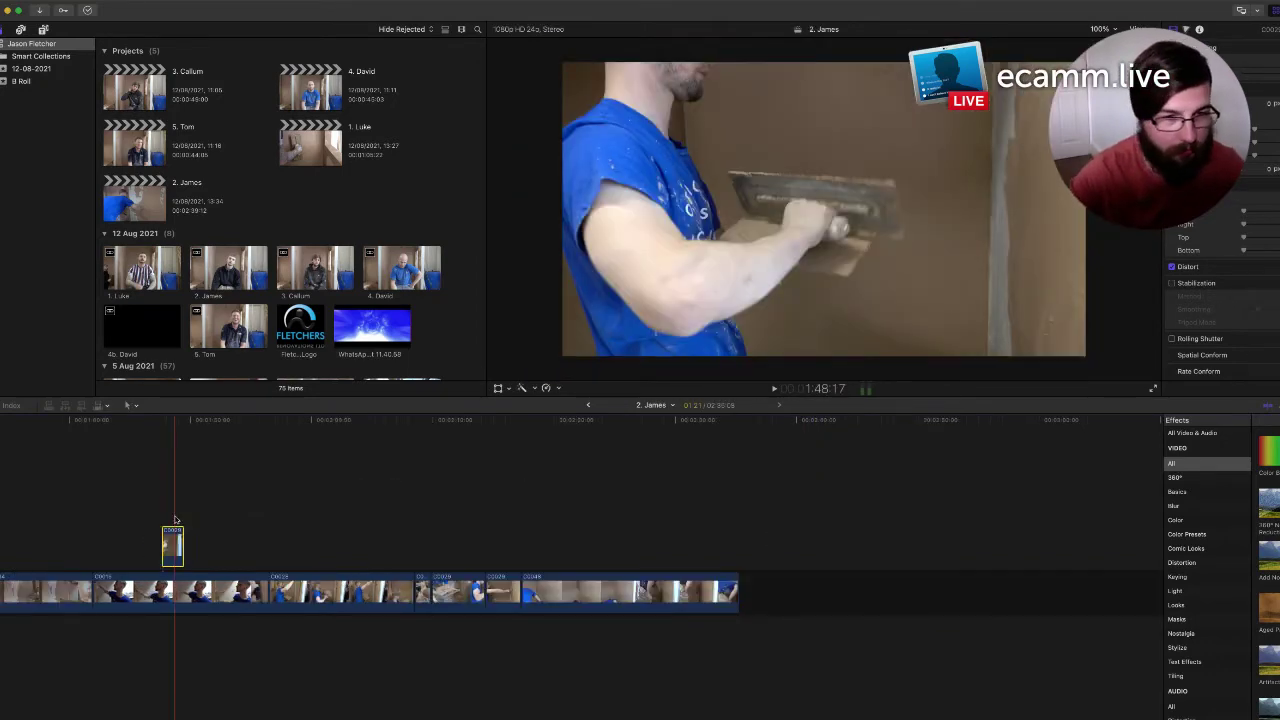
key(super+equal)
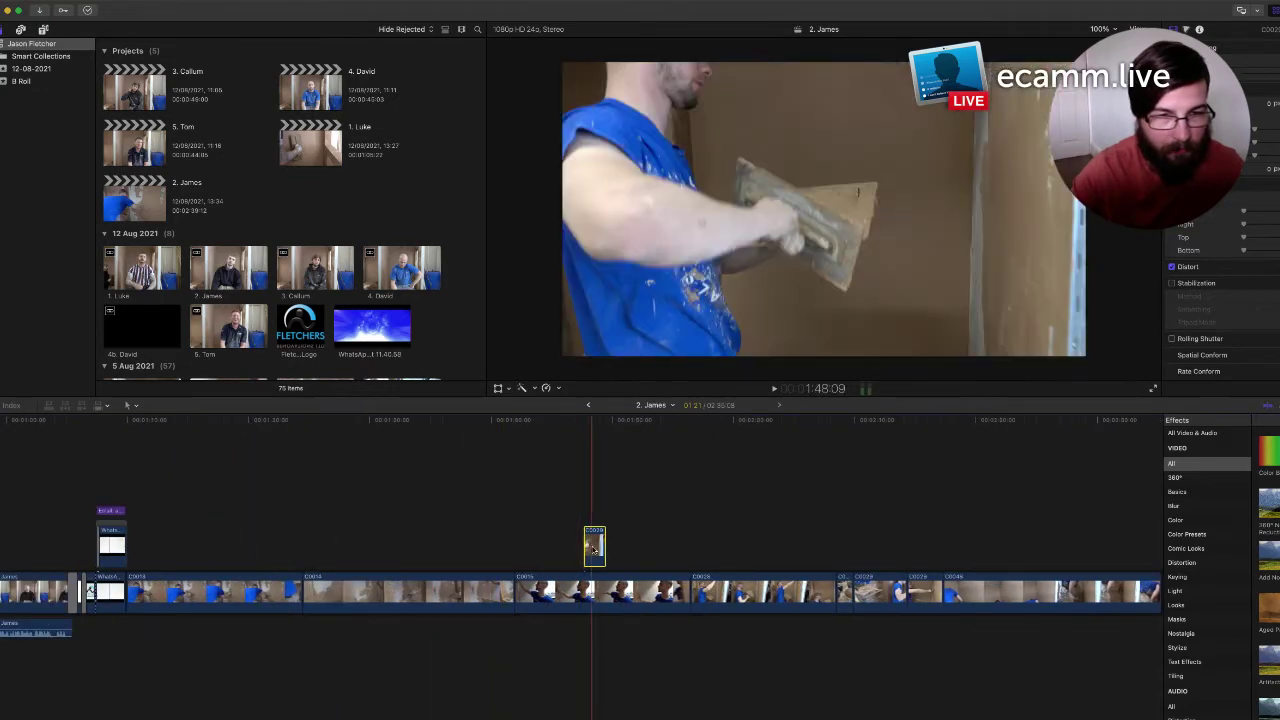
drag(594, 548, 15, 533)
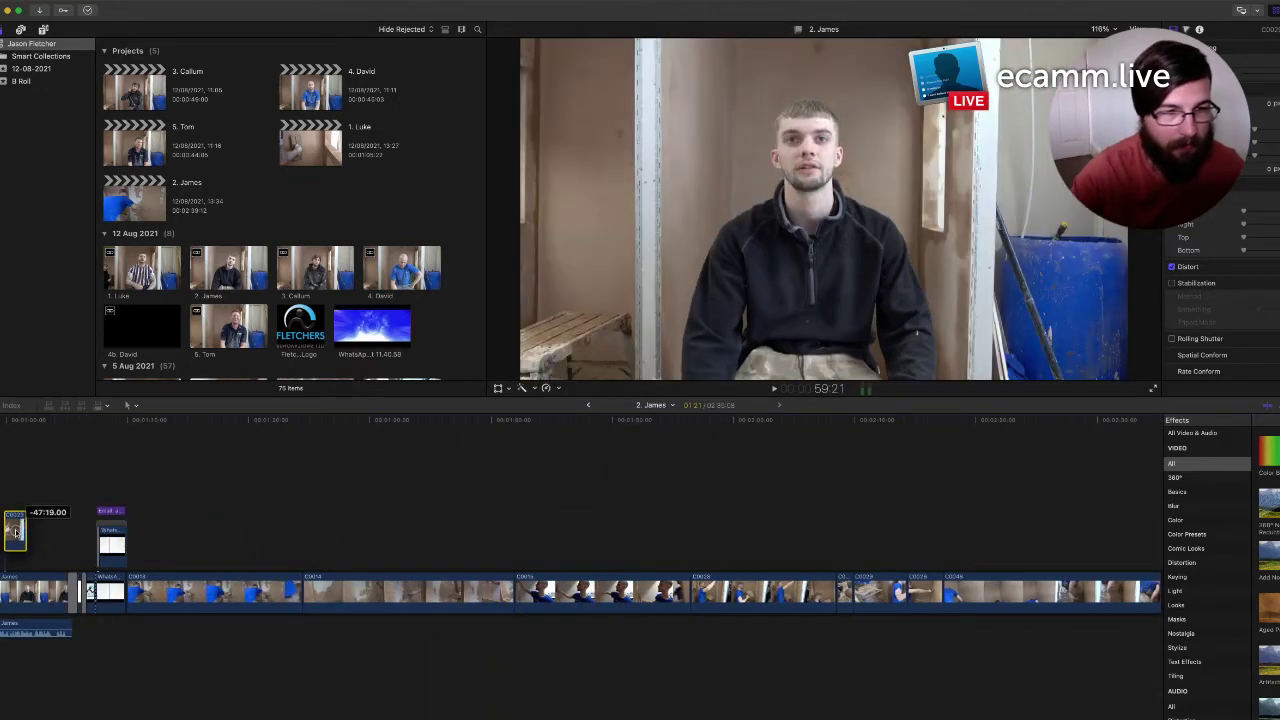
scroll(620, 567, left, 15)
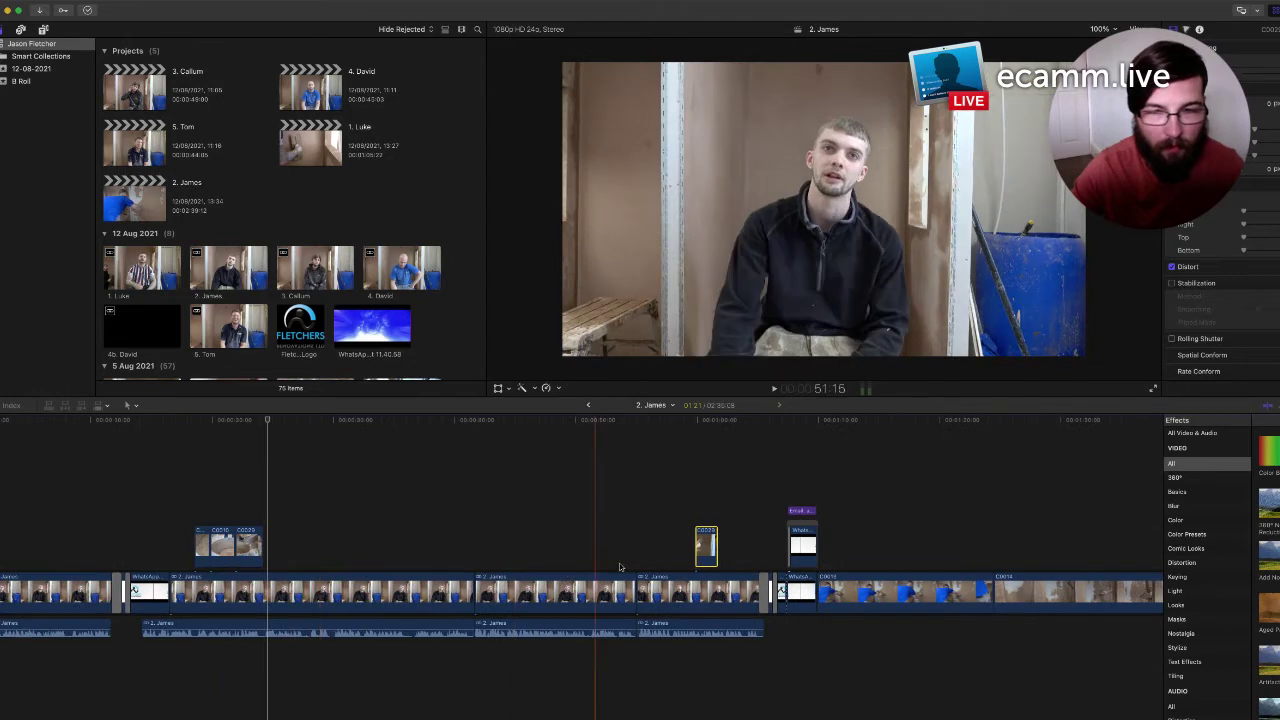
drag(704, 547, 272, 547)
Cut a section of nearly 4 seconds out of clip C0015 and place it over the interview at the end of the B-roll run
scroll(443, 560, right, 20)
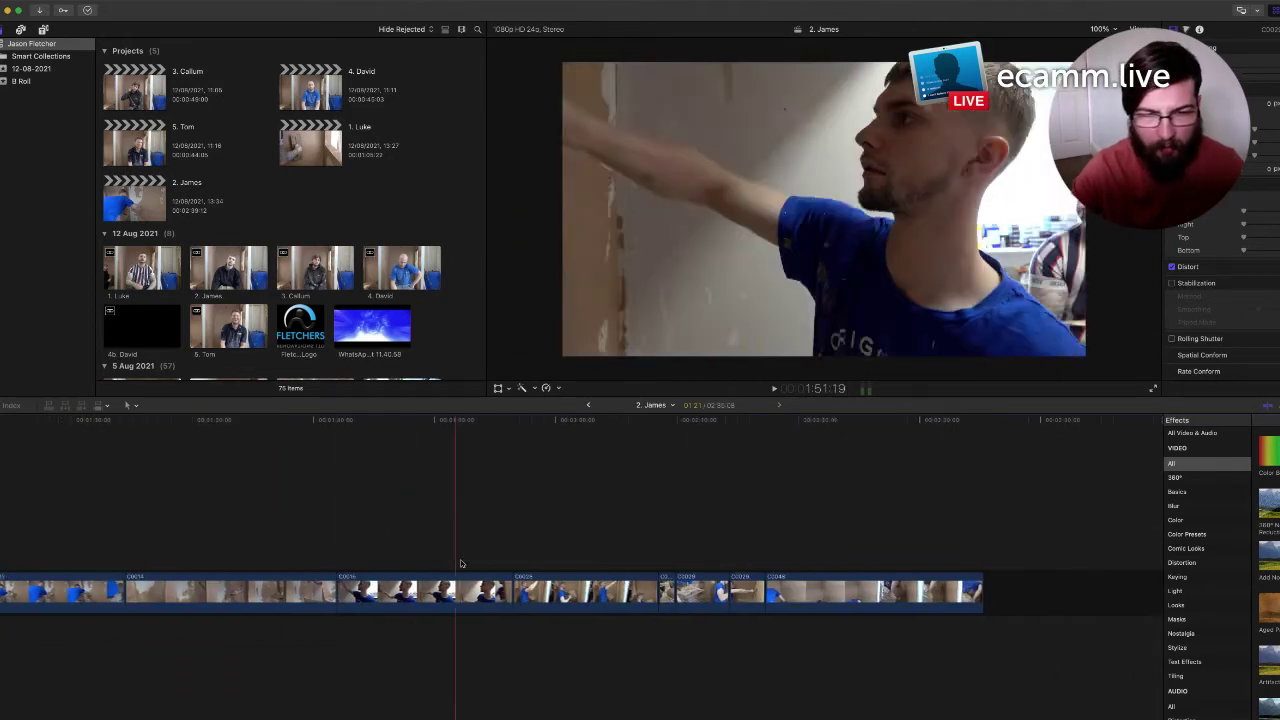
scroll(461, 564, right, 1)
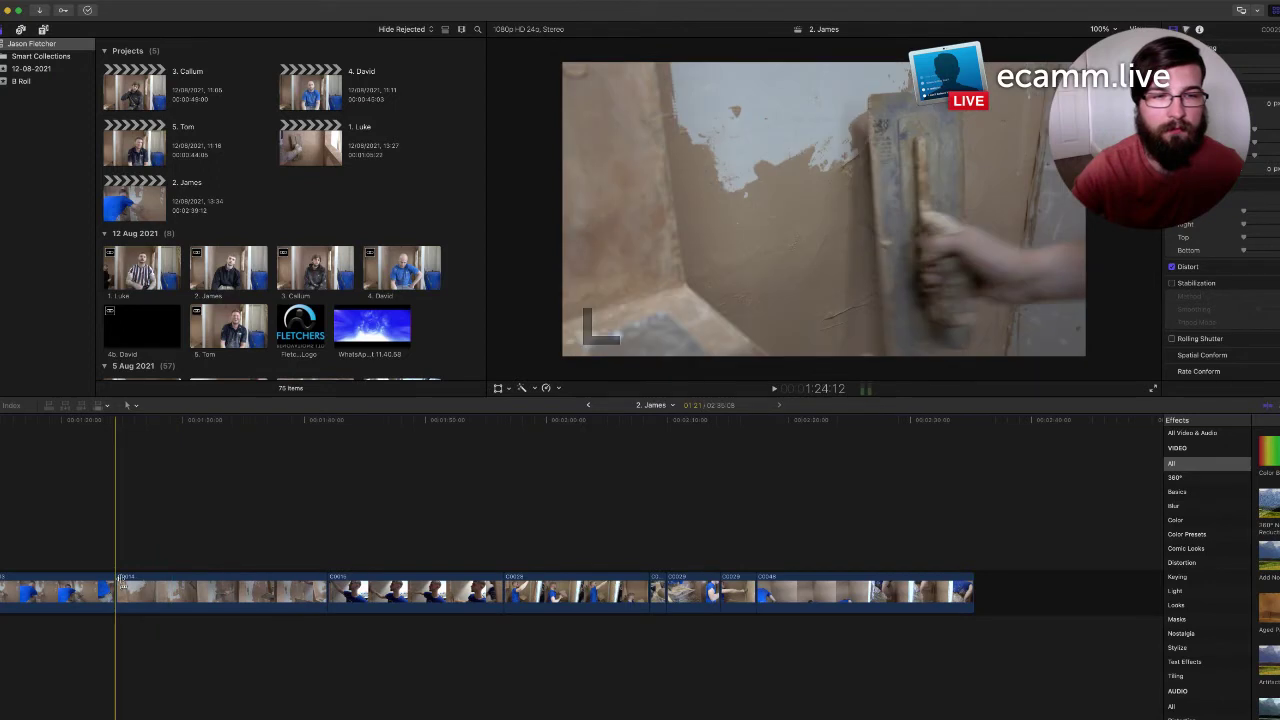
scroll(100, 585, left, 5)
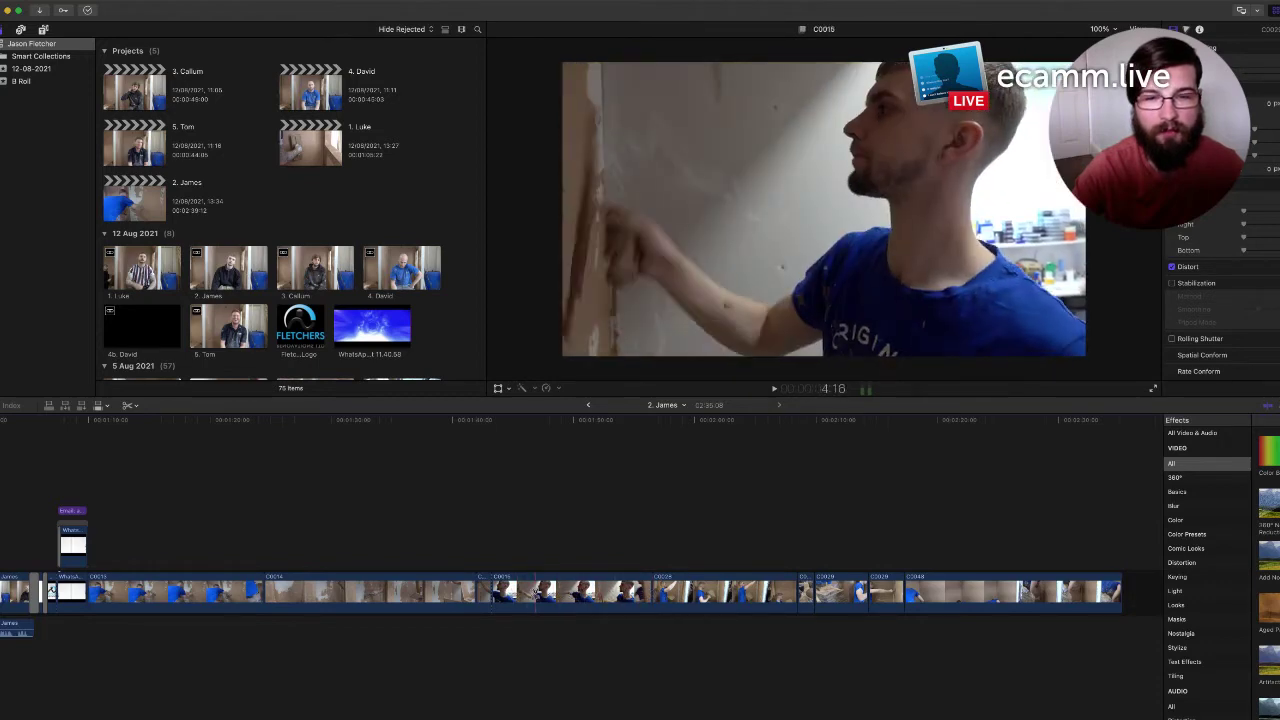
drag(541, 592, 450, 545)
key(super+minus)
key(super+minus)
drag(204, 545, 108, 545)
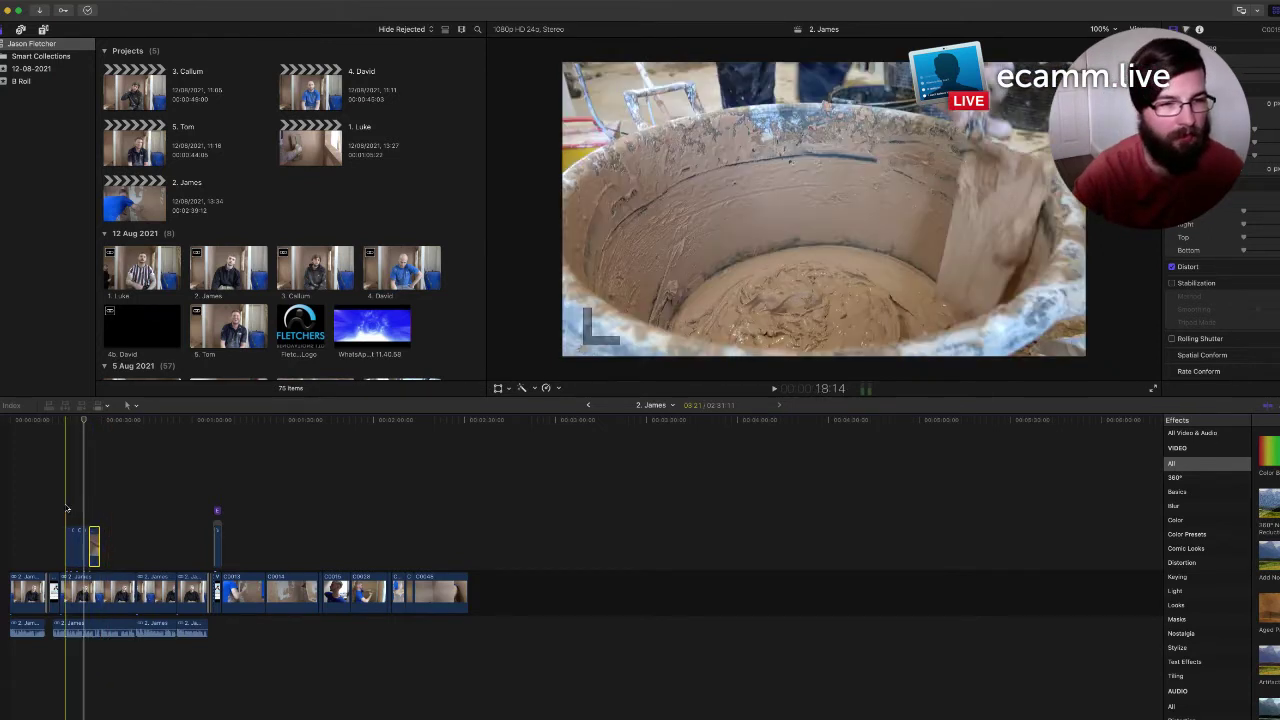
Play the interview under the new B-roll run and replay the part beneath C0015 to locate the speech to trim
key(super+equal)
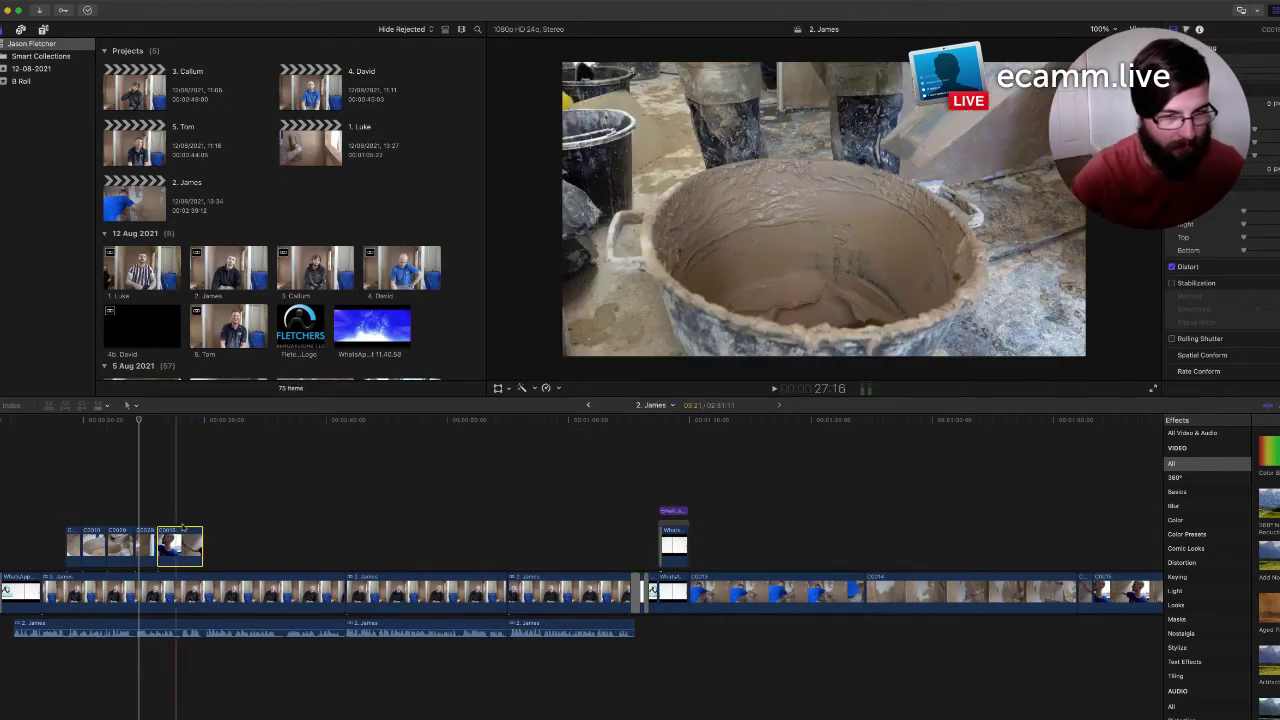
scroll(140, 530, left, 3)
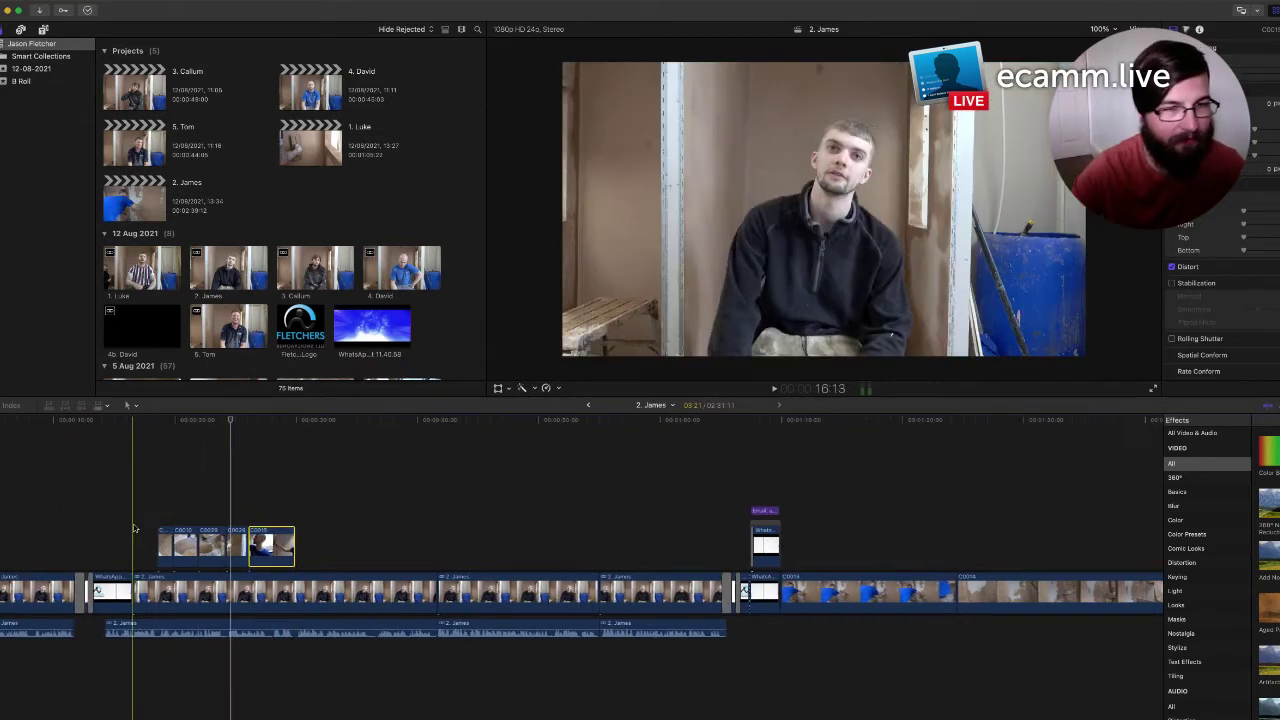
key(space)
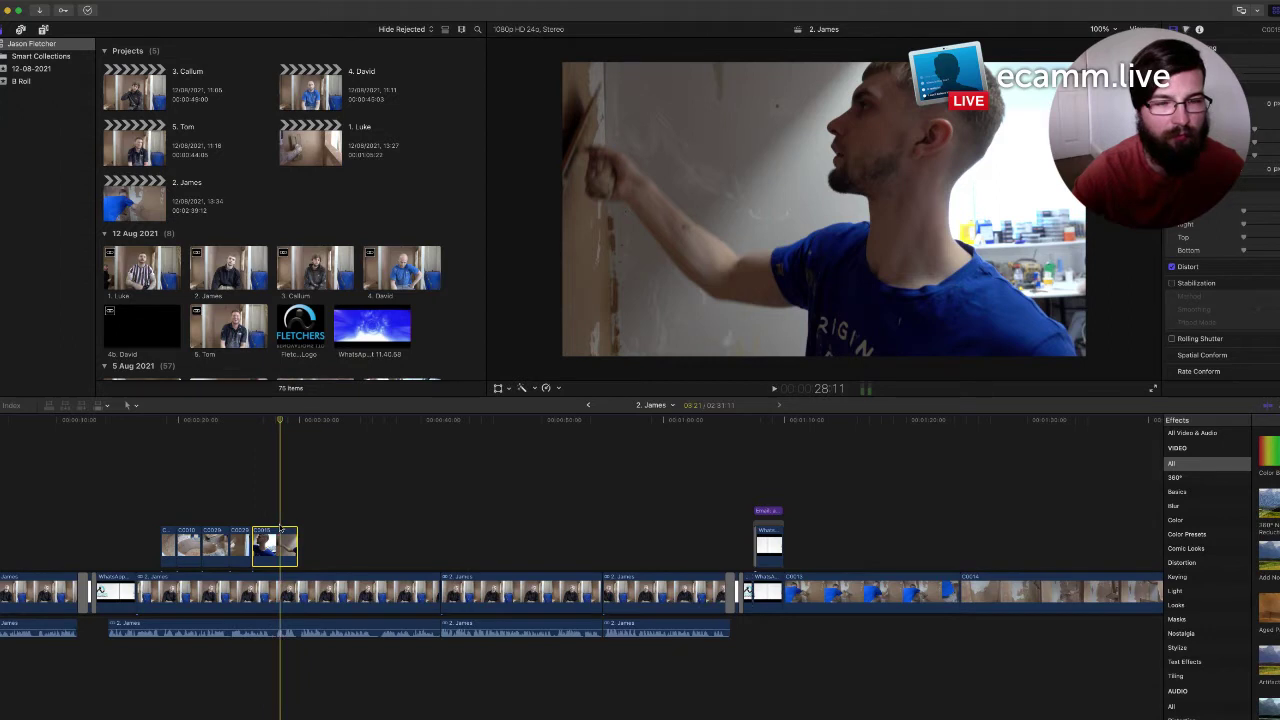
click(276, 421)
key(space)
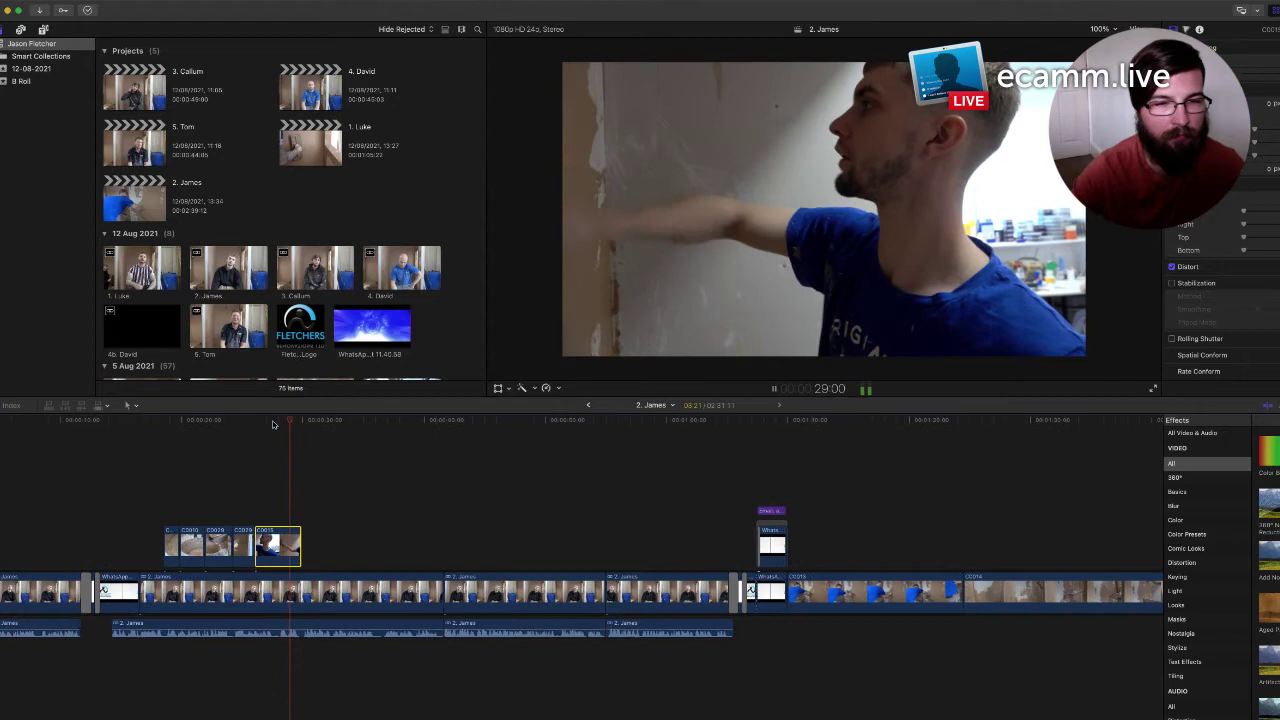
click(267, 421)
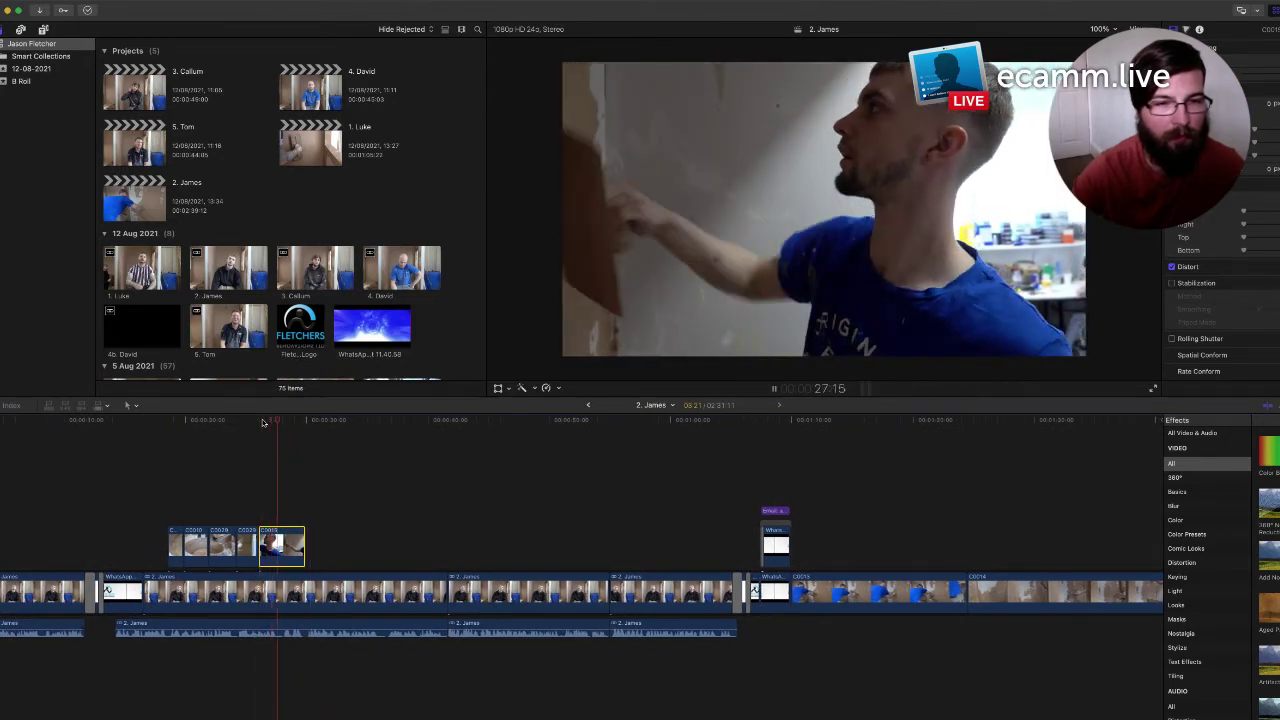
key(space)
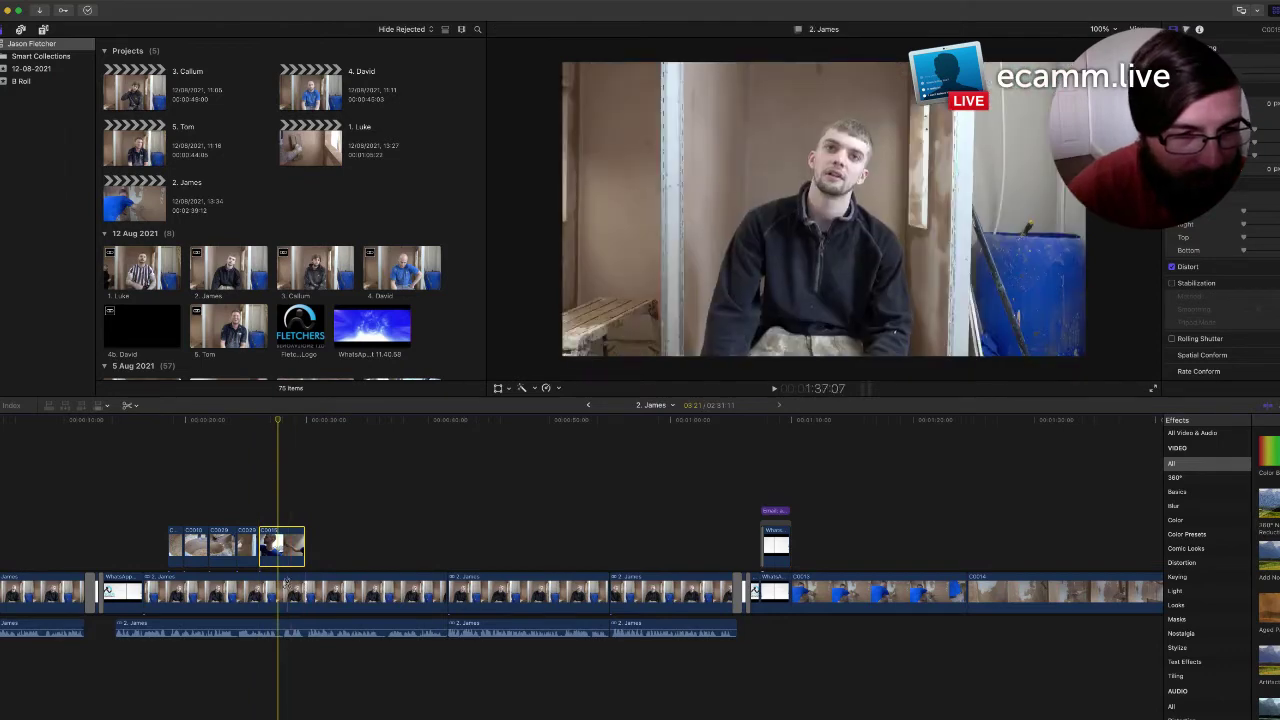
Split the interview beneath C0015 at about 27:15 and again roughly one second further on, and delete the short segment between the cuts
key(b)
key(super+4)
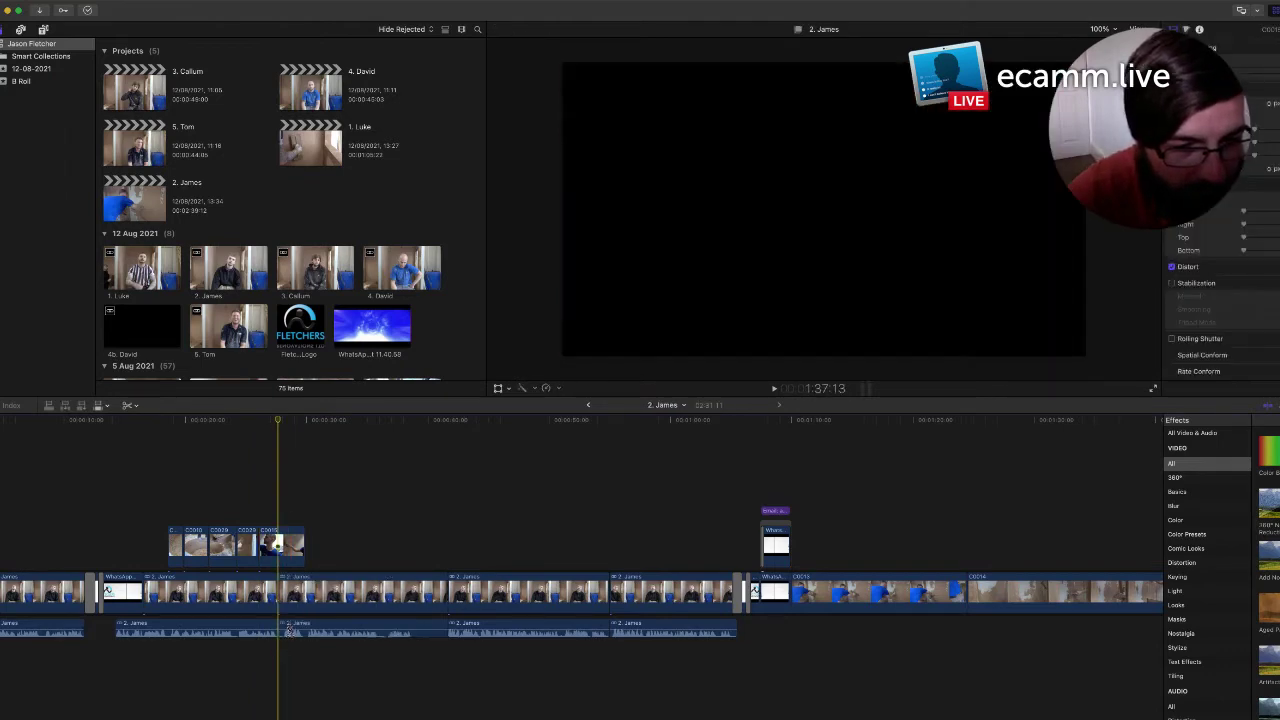
key(super+equal)
key(super+equal)
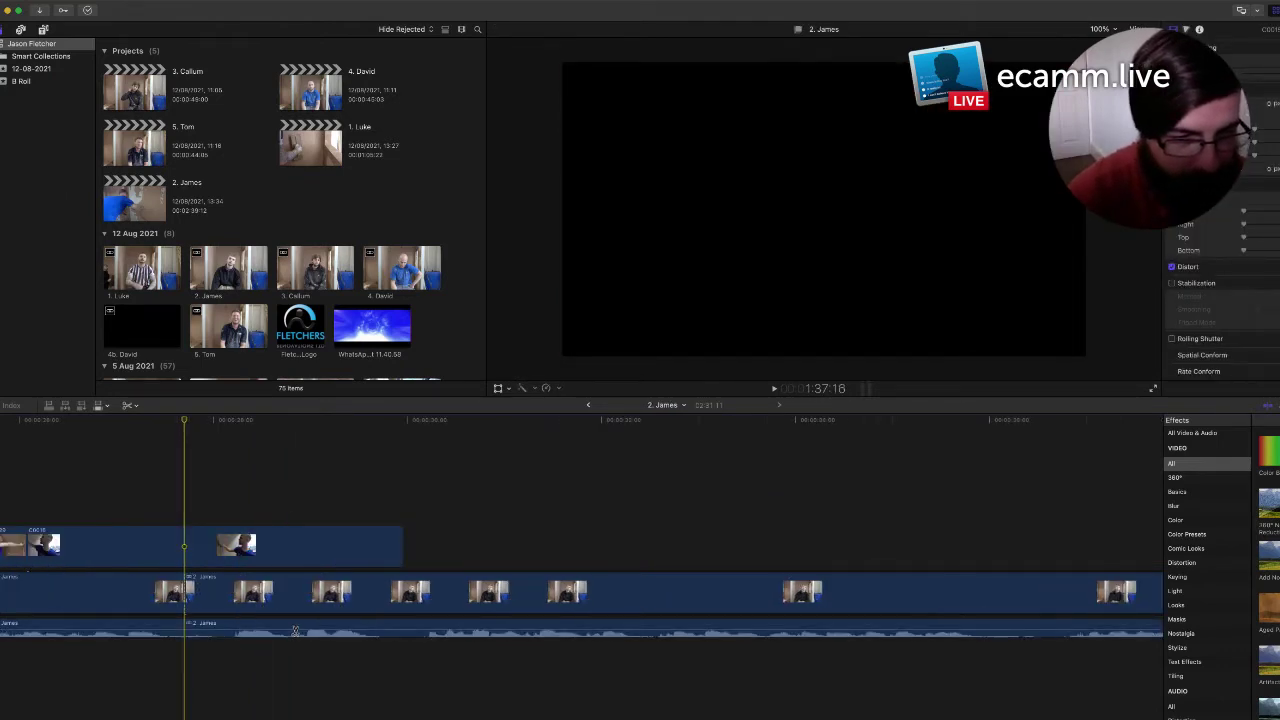
scroll(259, 606, left, 4)
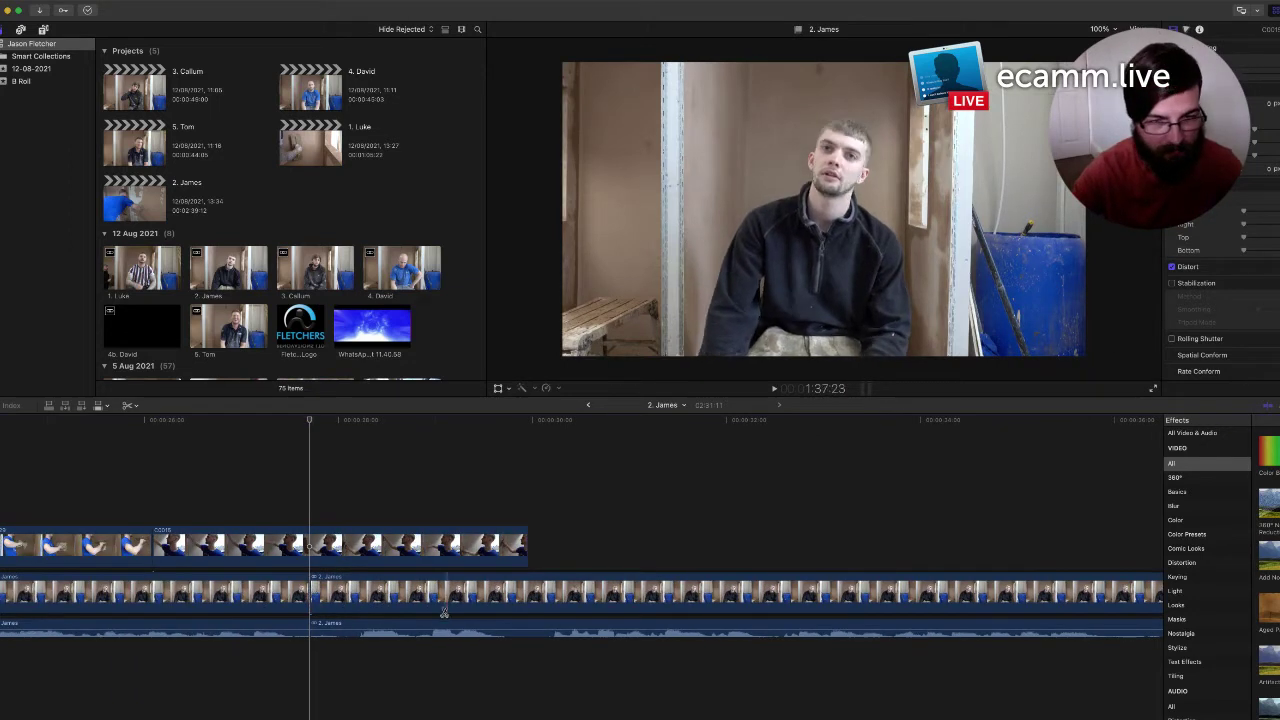
key(space)
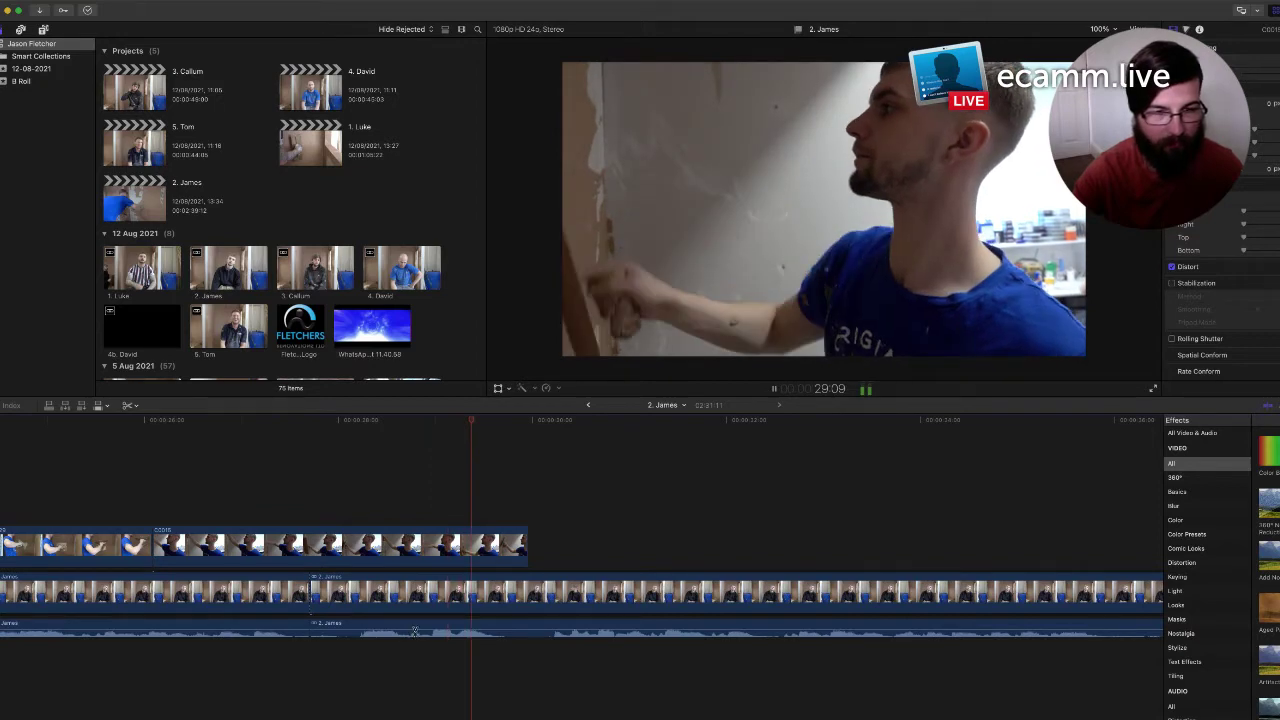
key(space)
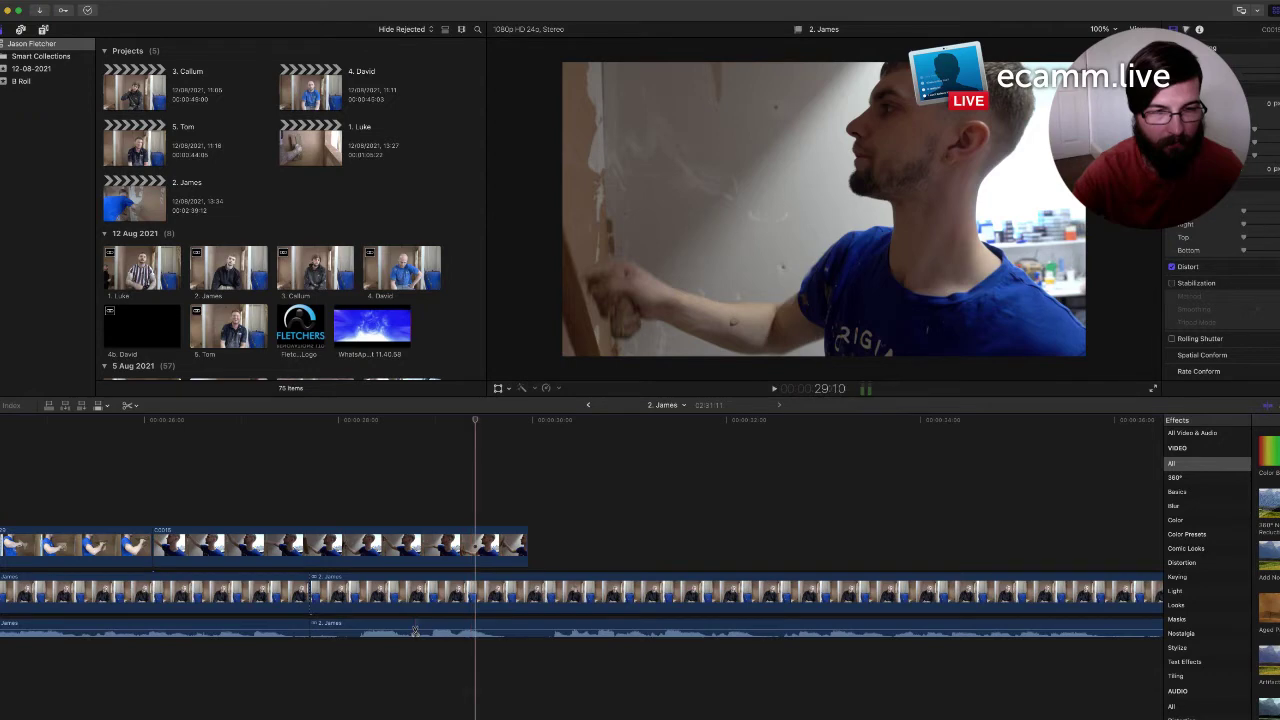
key(super+b)
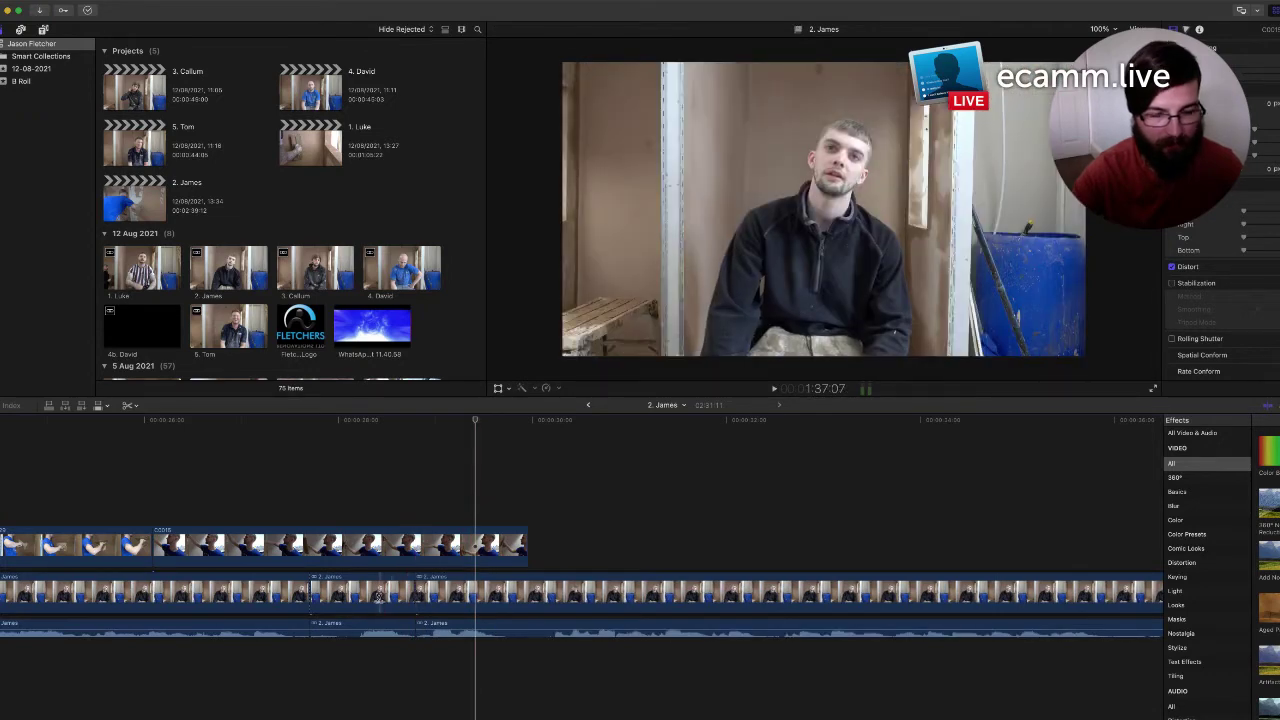
click(375, 598)
key(Delete)
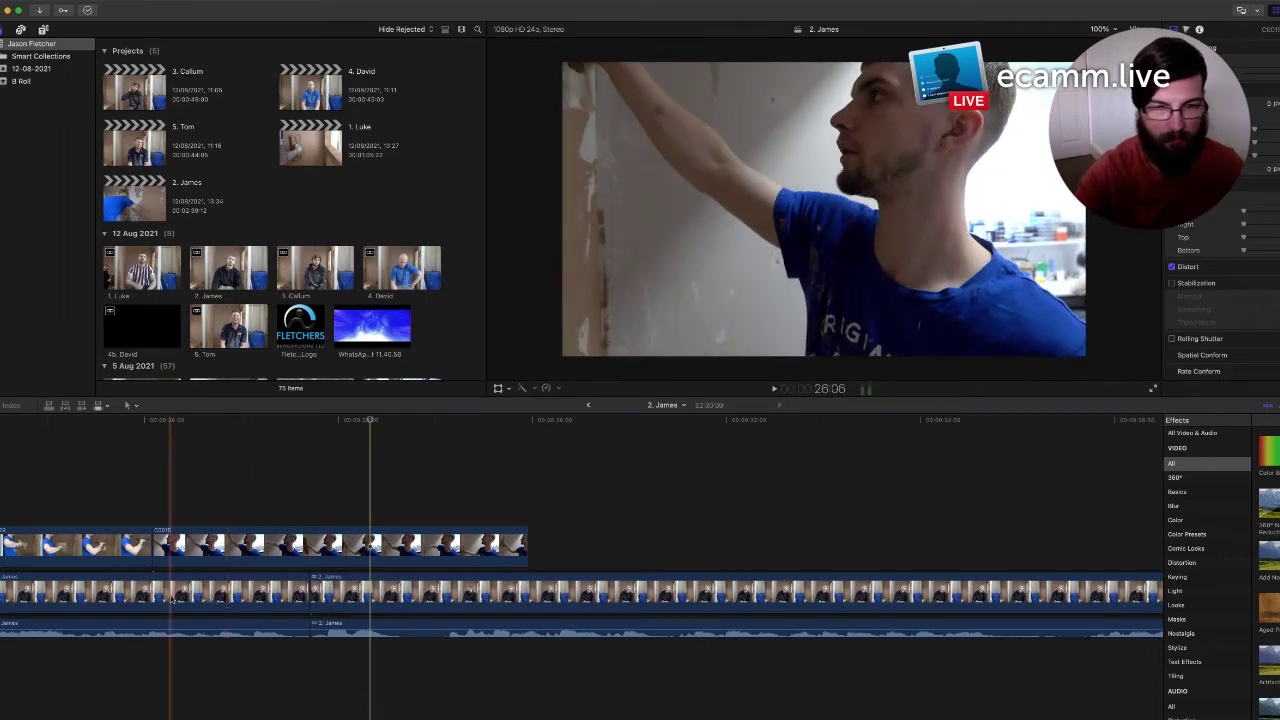
Replay the interview beneath C0015 and trim the end of the C0015 clip back to about 29 seconds
key(super+minus)
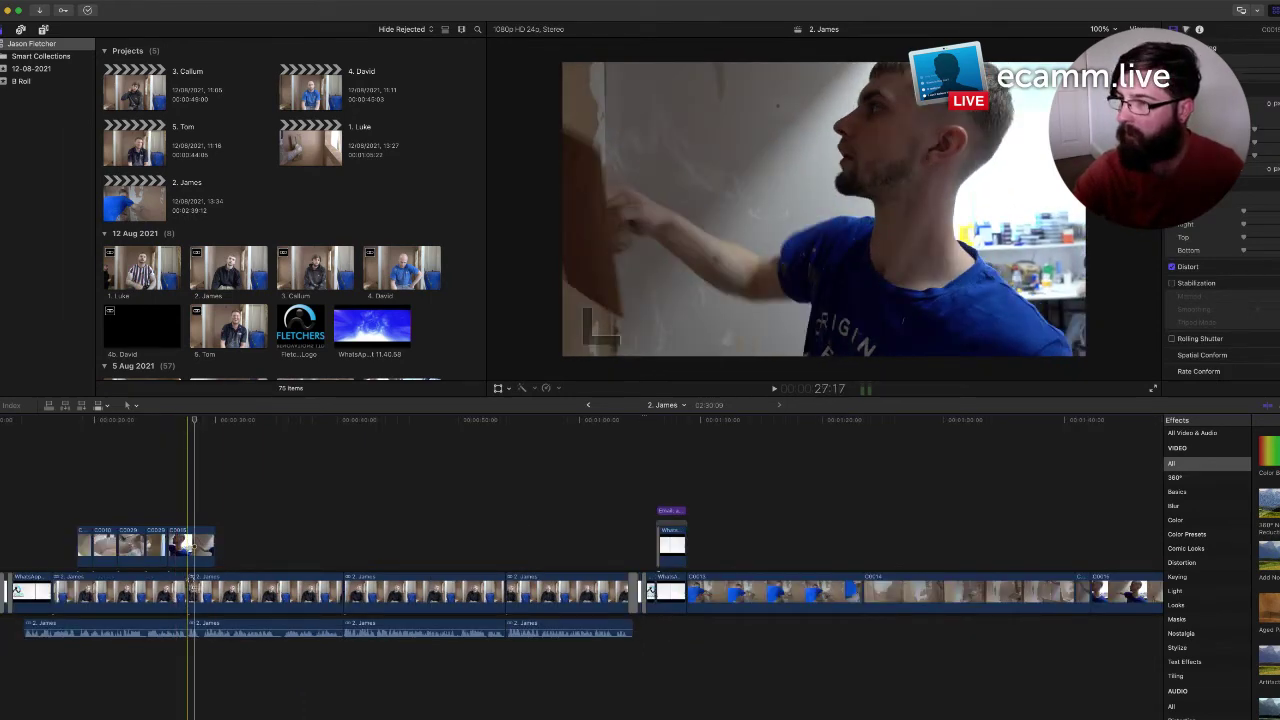
key(space)
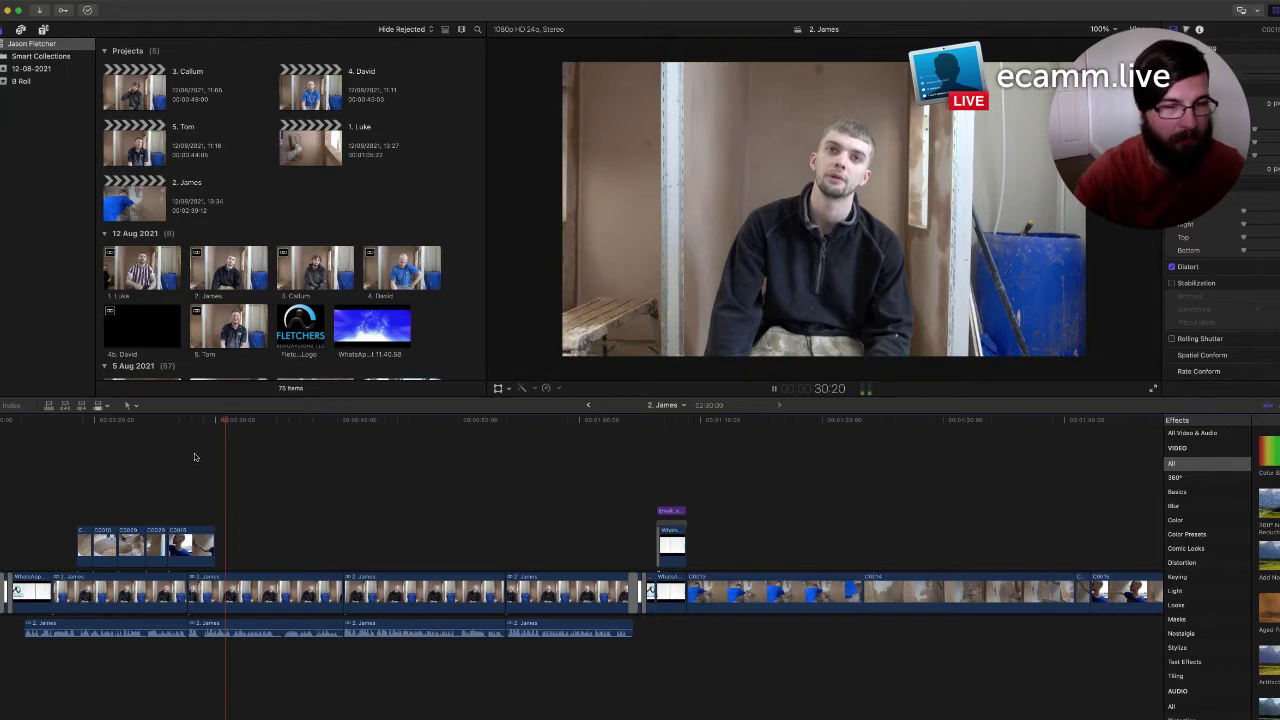
scroll(198, 465, up, 5)
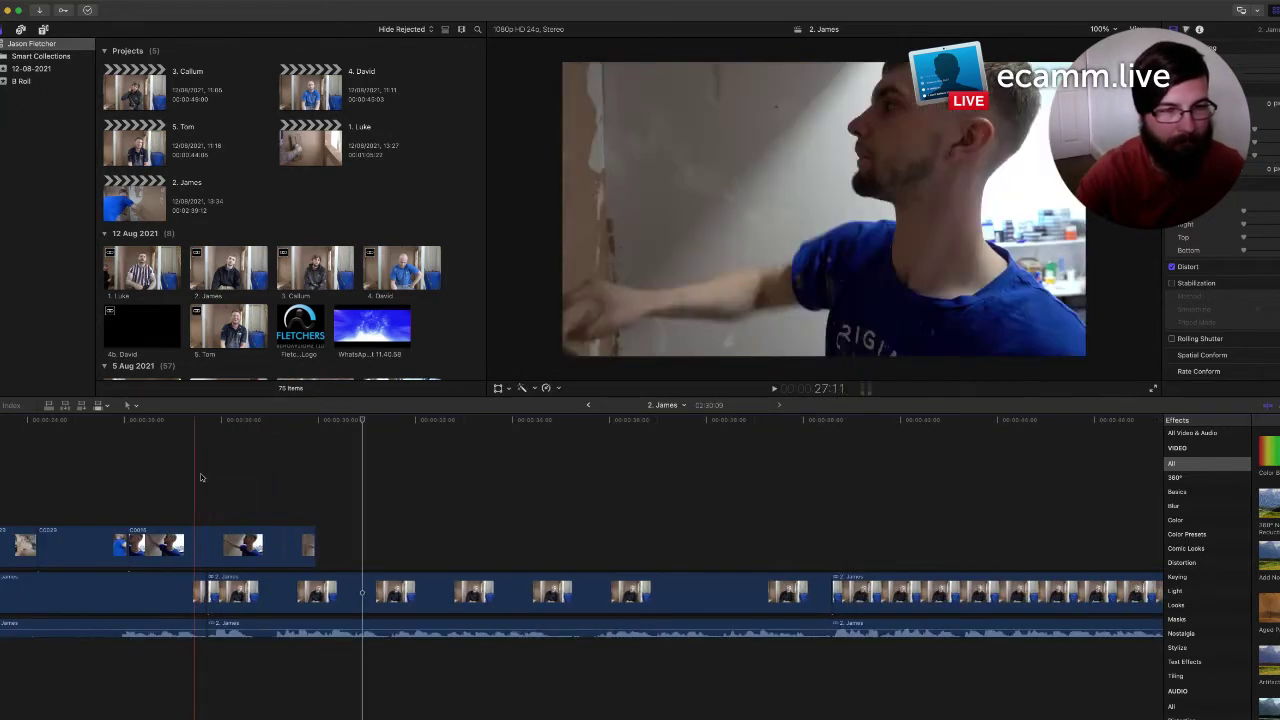
key(space)
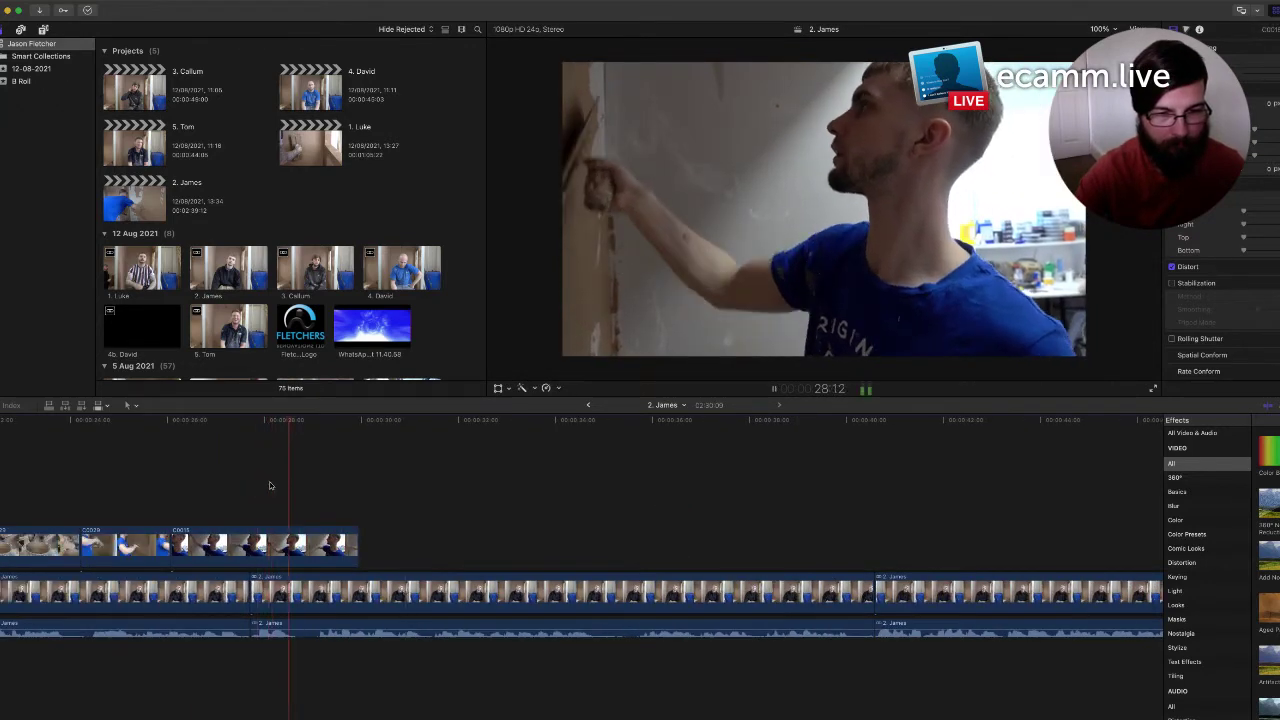
key(space)
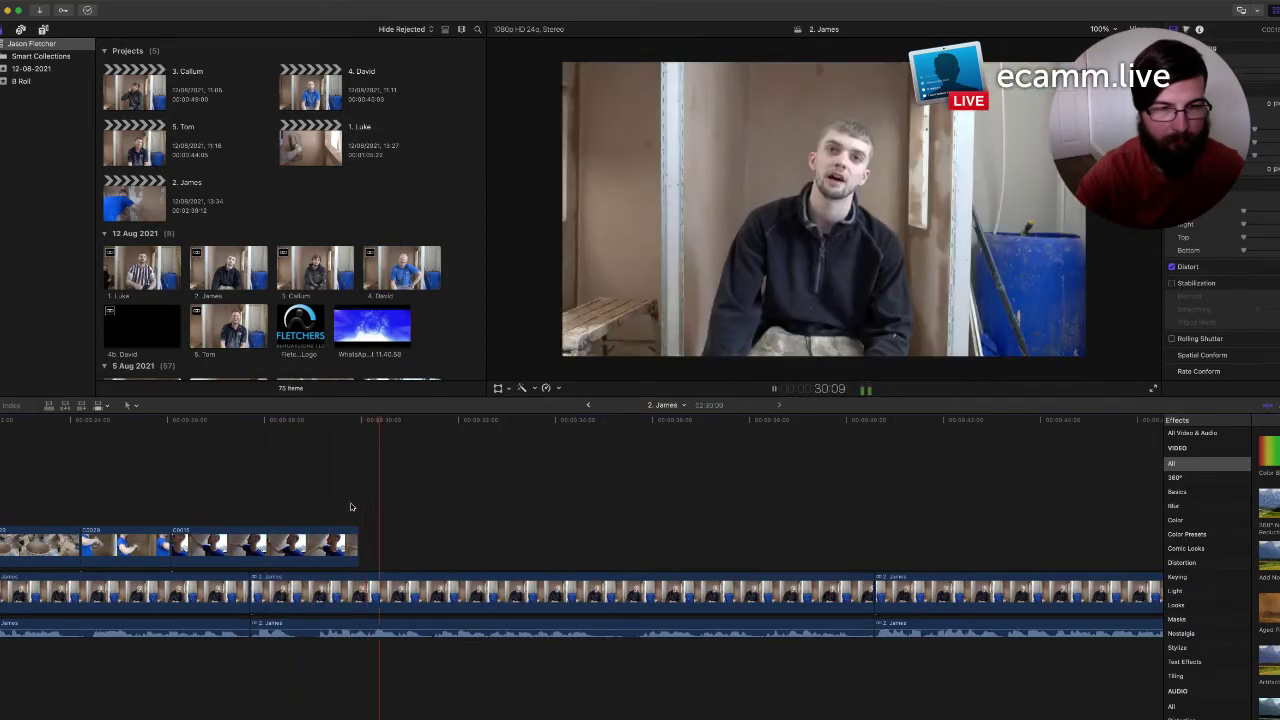
drag(357, 545, 310, 545)
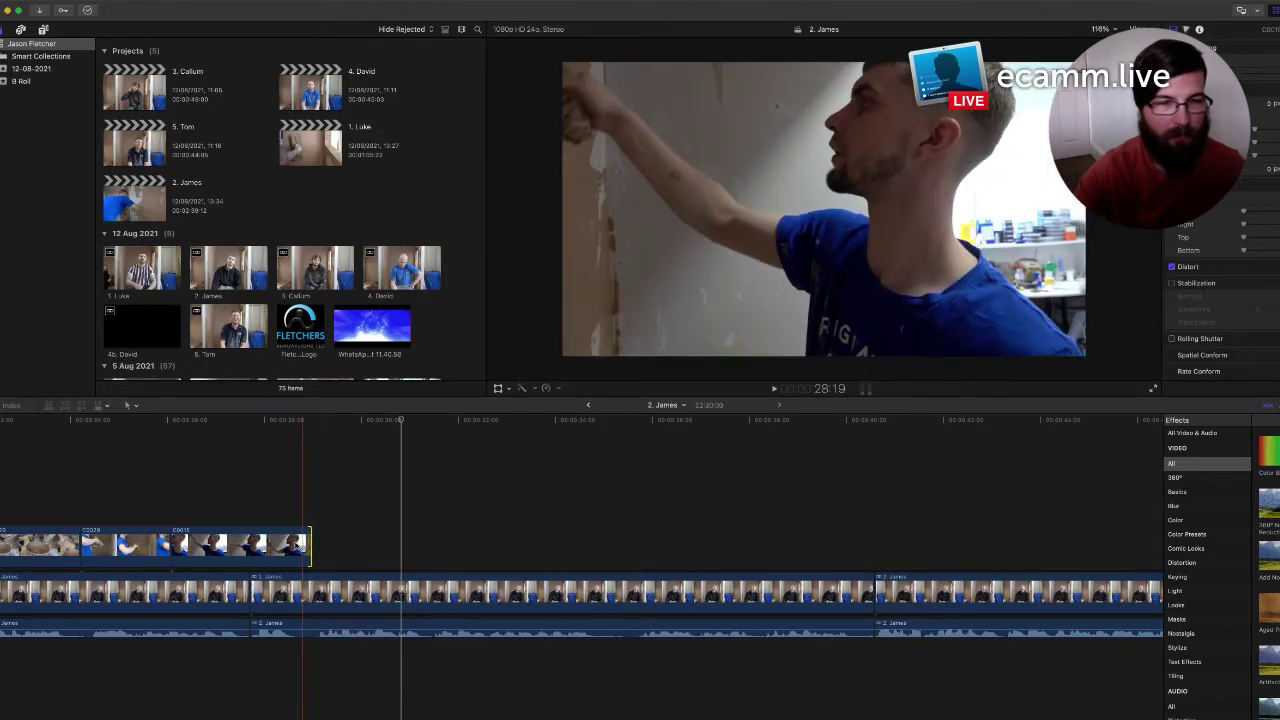
Extend the end of clip C0015 to just over 31 seconds and play the interview through to its following cut at about 41 seconds
key(space)
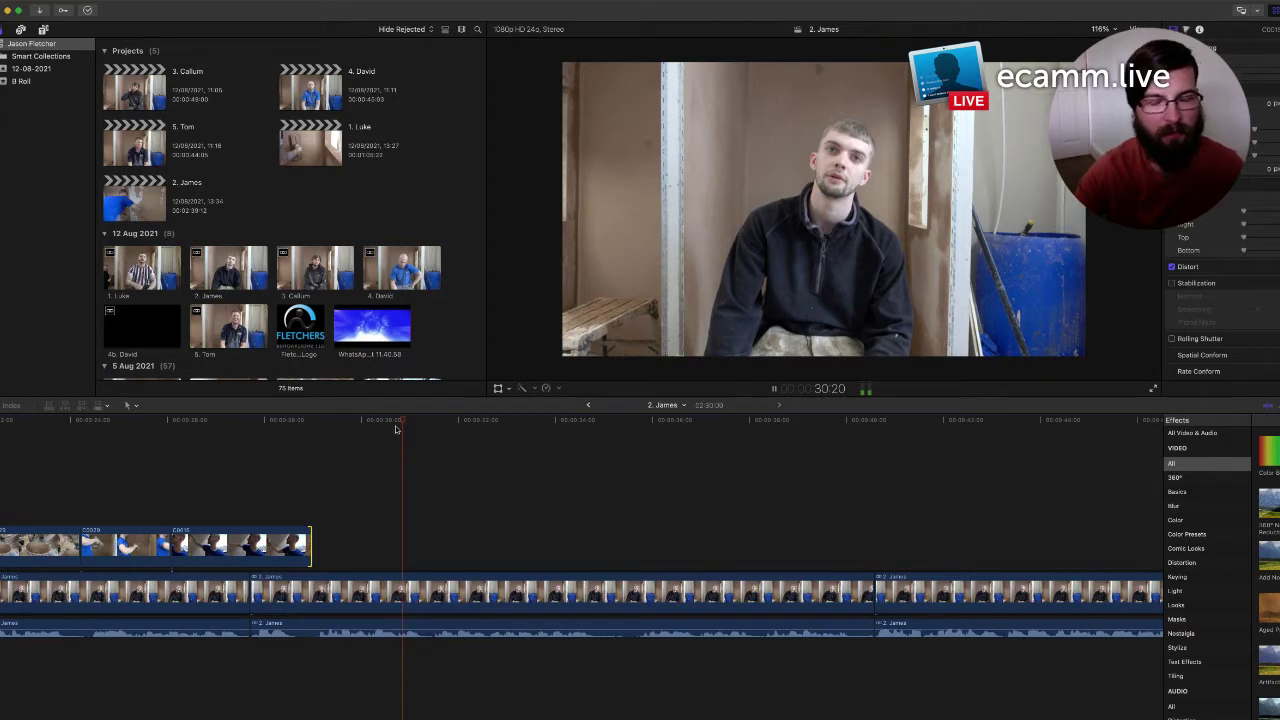
key(space)
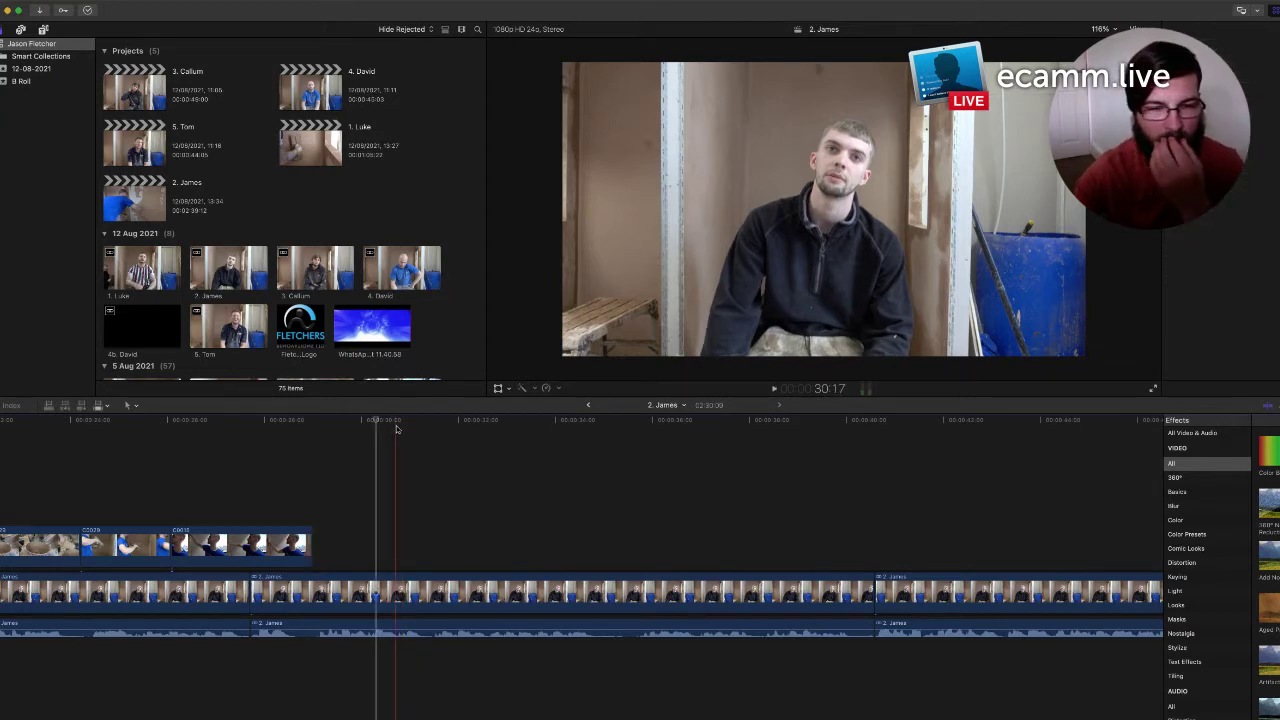
drag(406, 426, 434, 424)
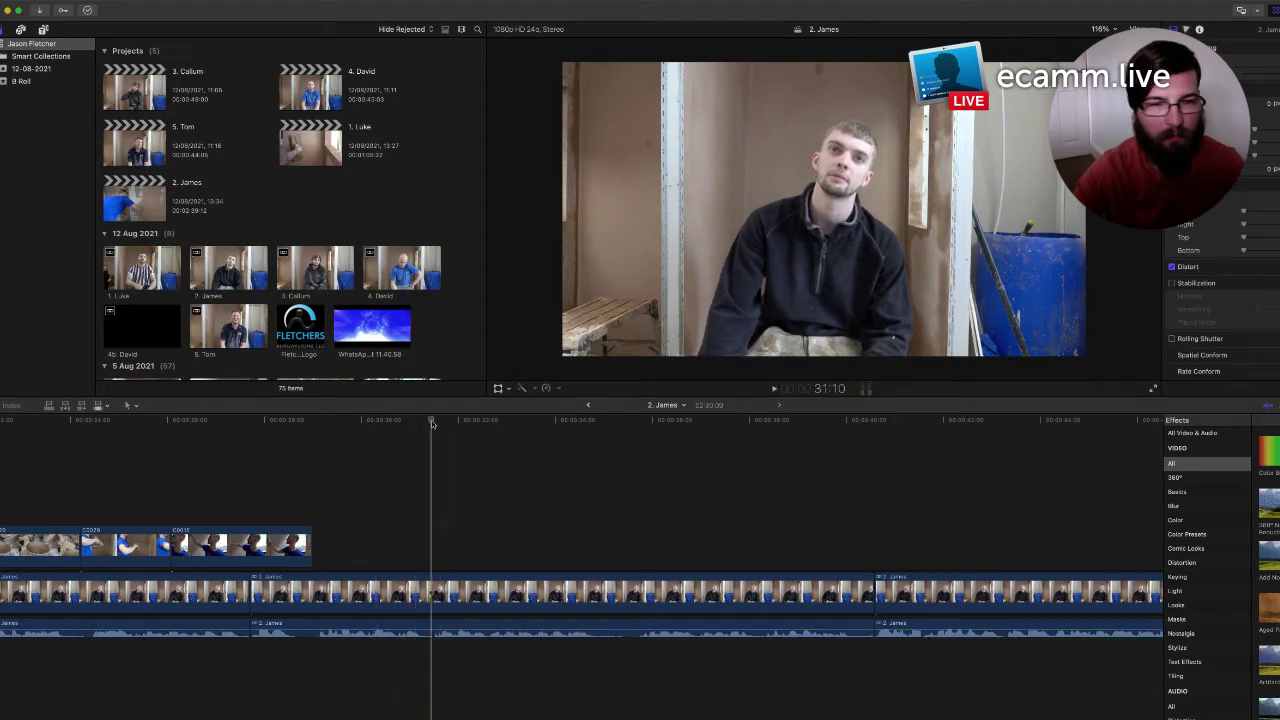
drag(311, 545, 427, 550)
key(space)
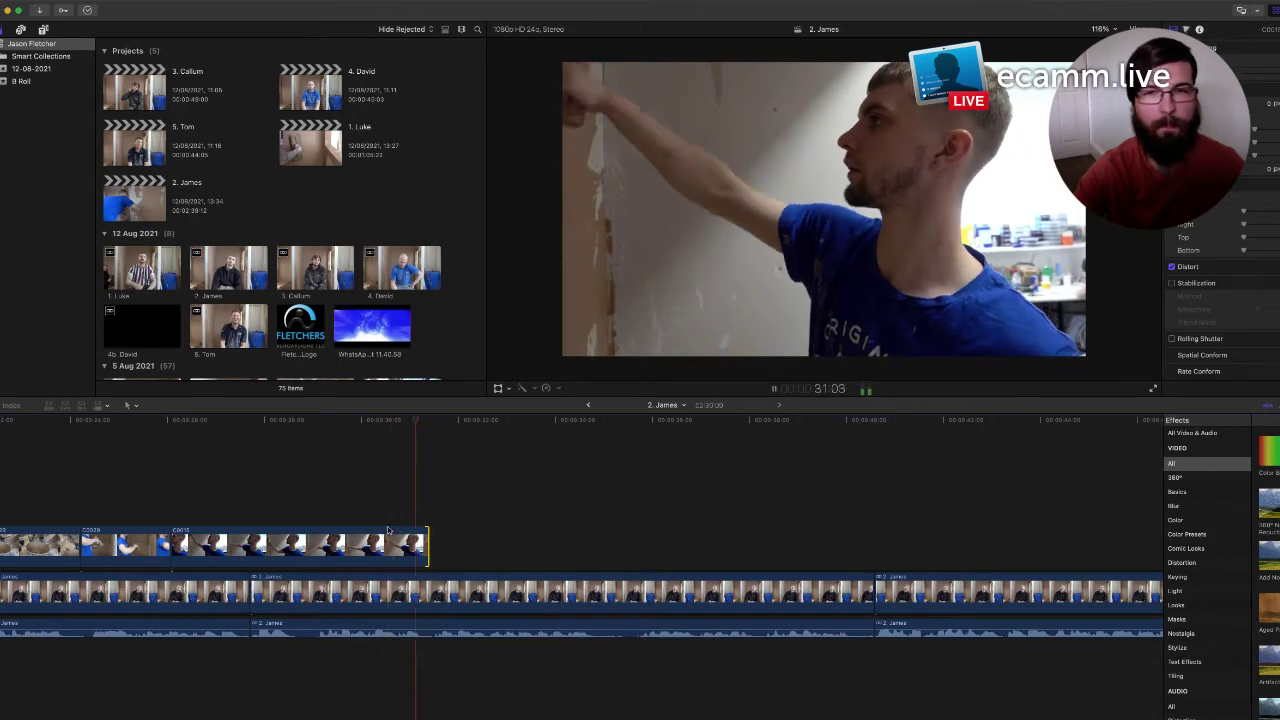
click(372, 528)
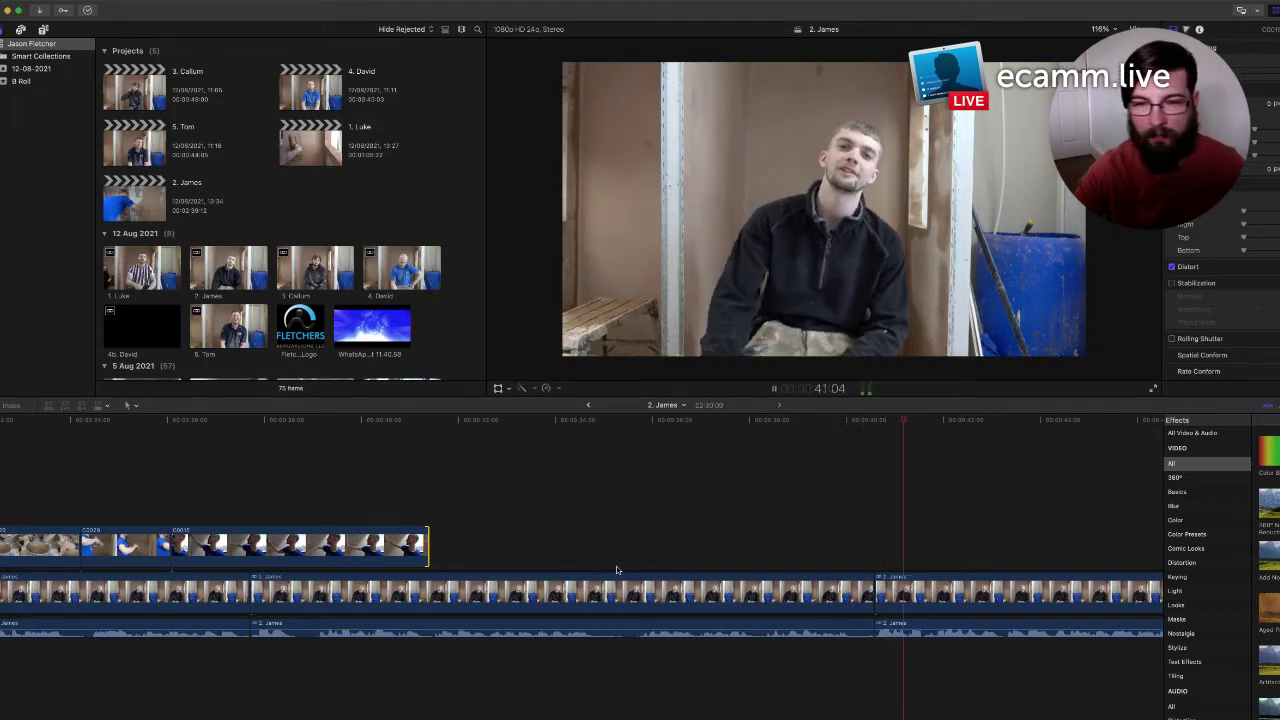
key(space)
Scale up the interview clip that starts at about 41 seconds so the speaker is framed more tightly
key(shift+z)
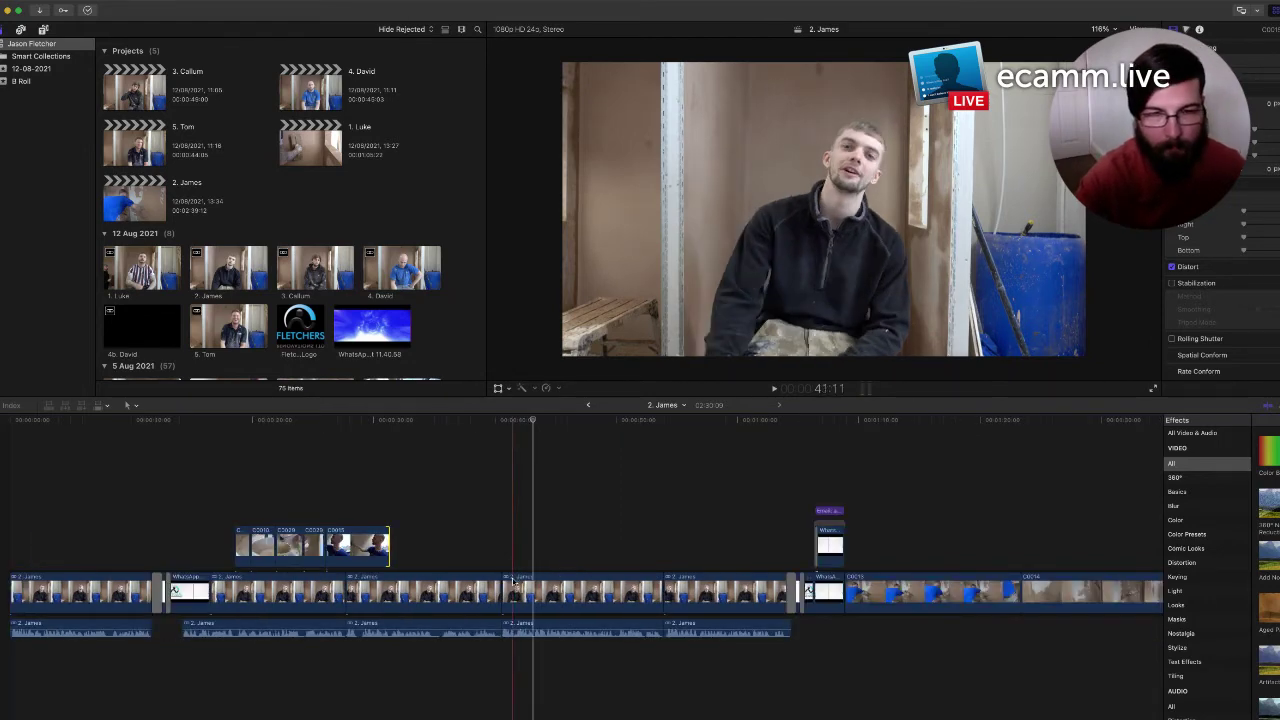
click(510, 588)
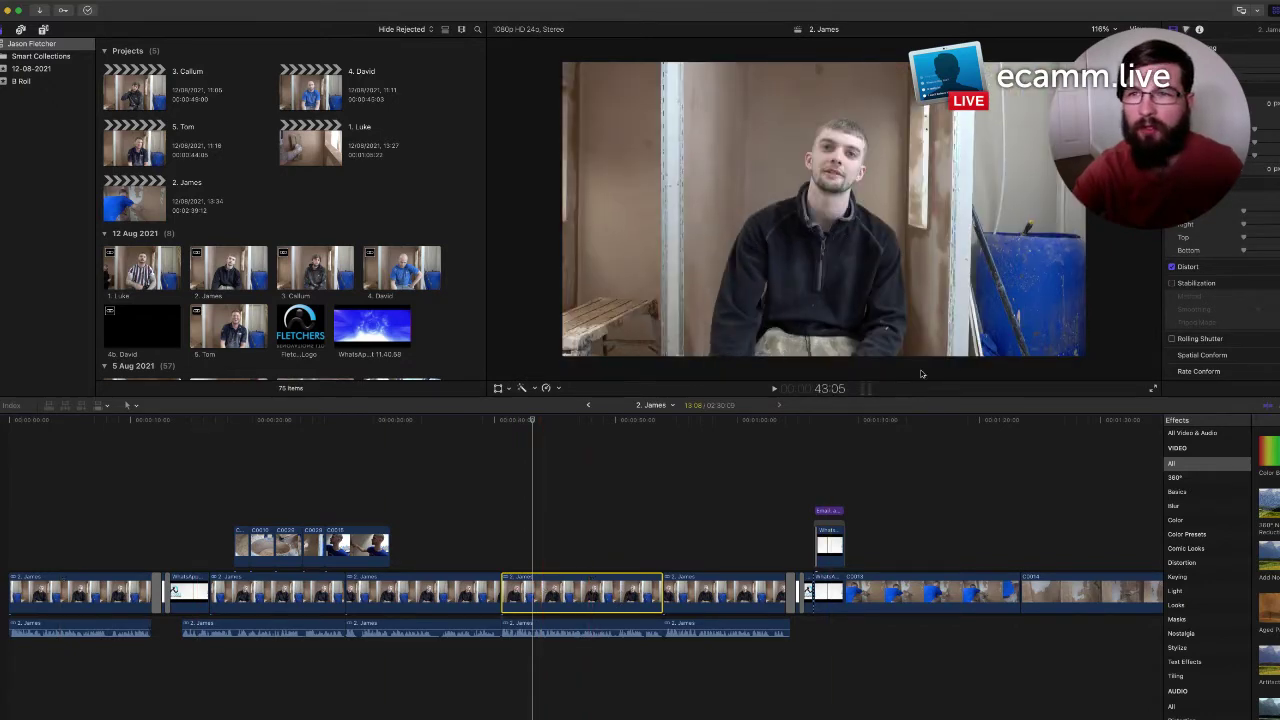
click(1259, 131)
drag(1259, 131, 1262, 133)
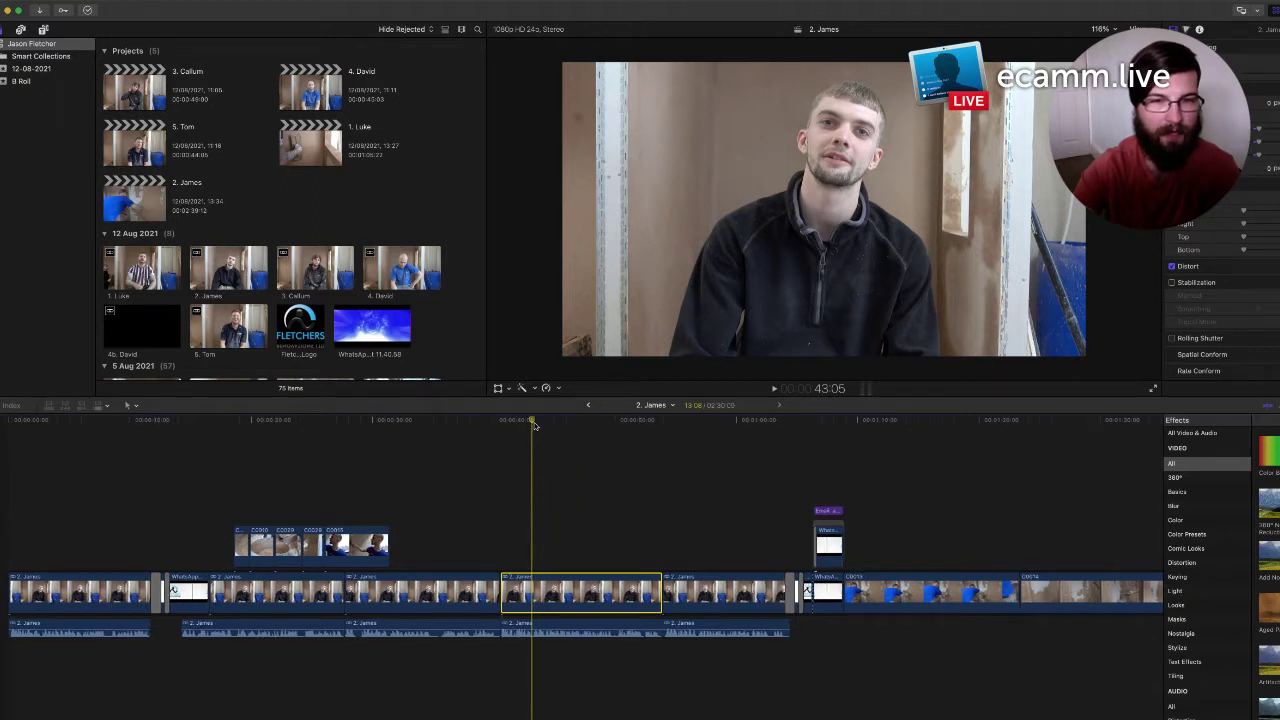
Scrub and play through the enlarged interview clip to check its tighter framing
scroll(534, 426, right, 1)
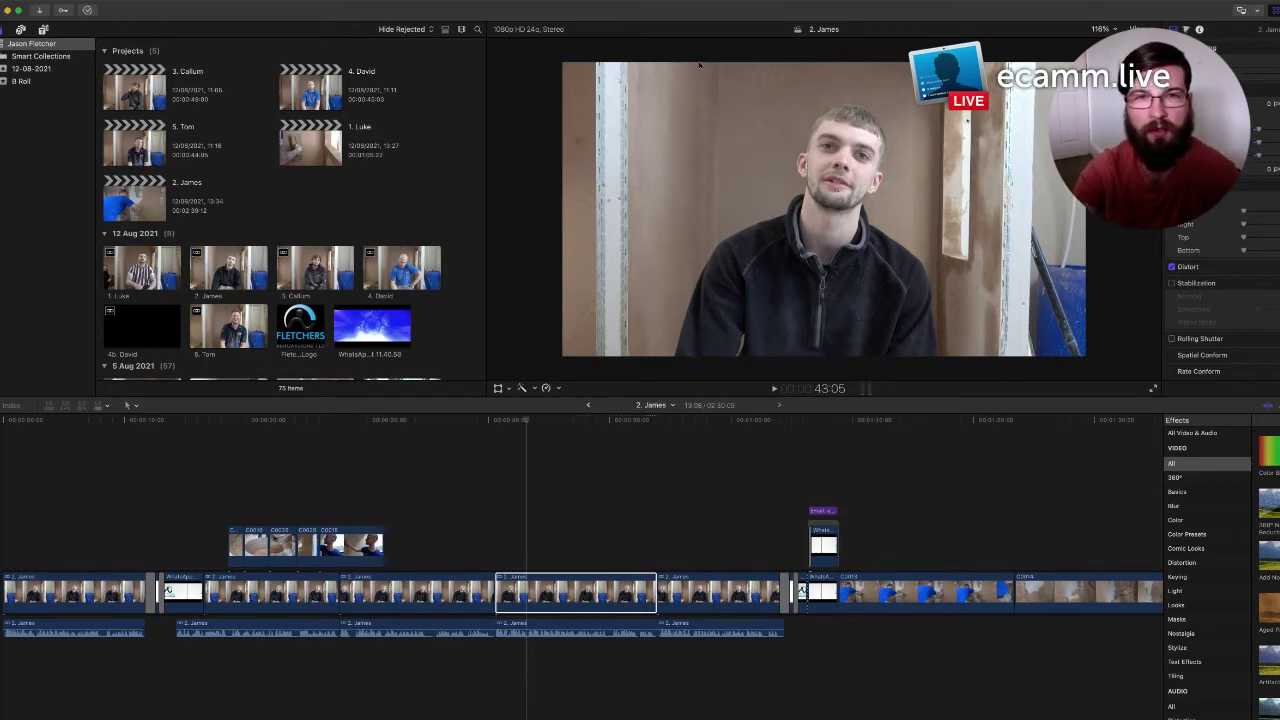
click(576, 592)
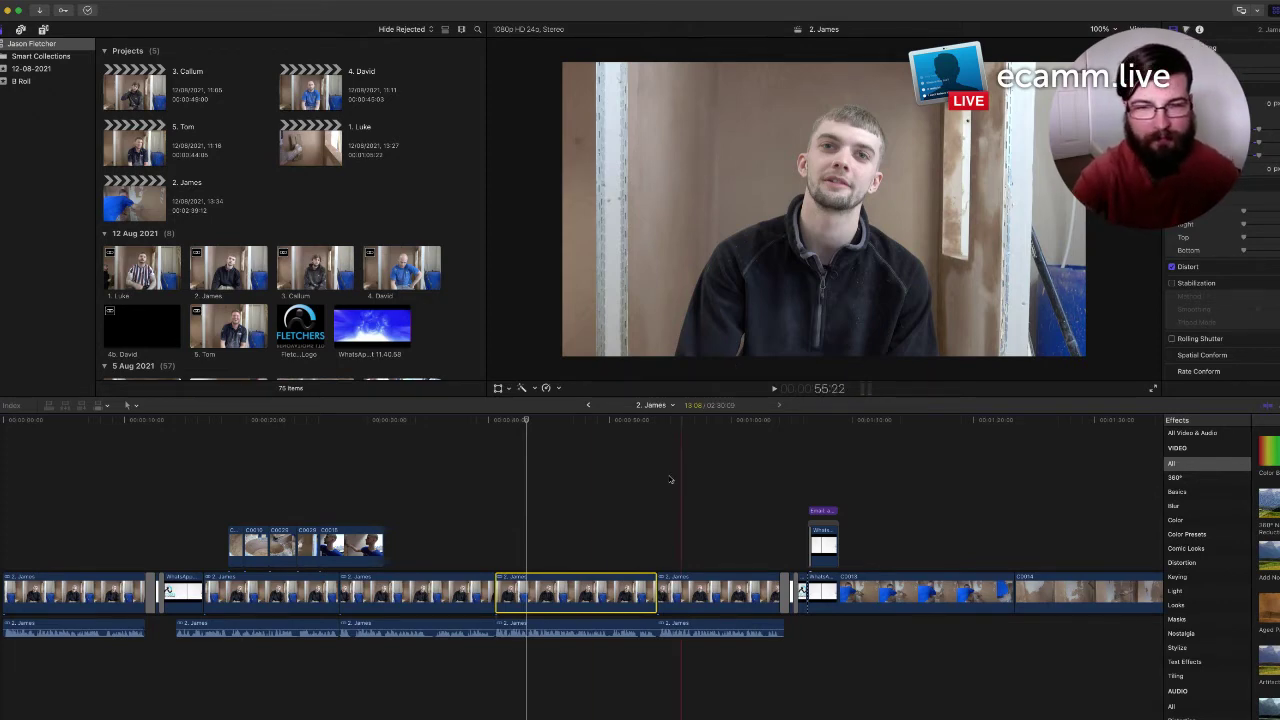
drag(527, 424, 557, 425)
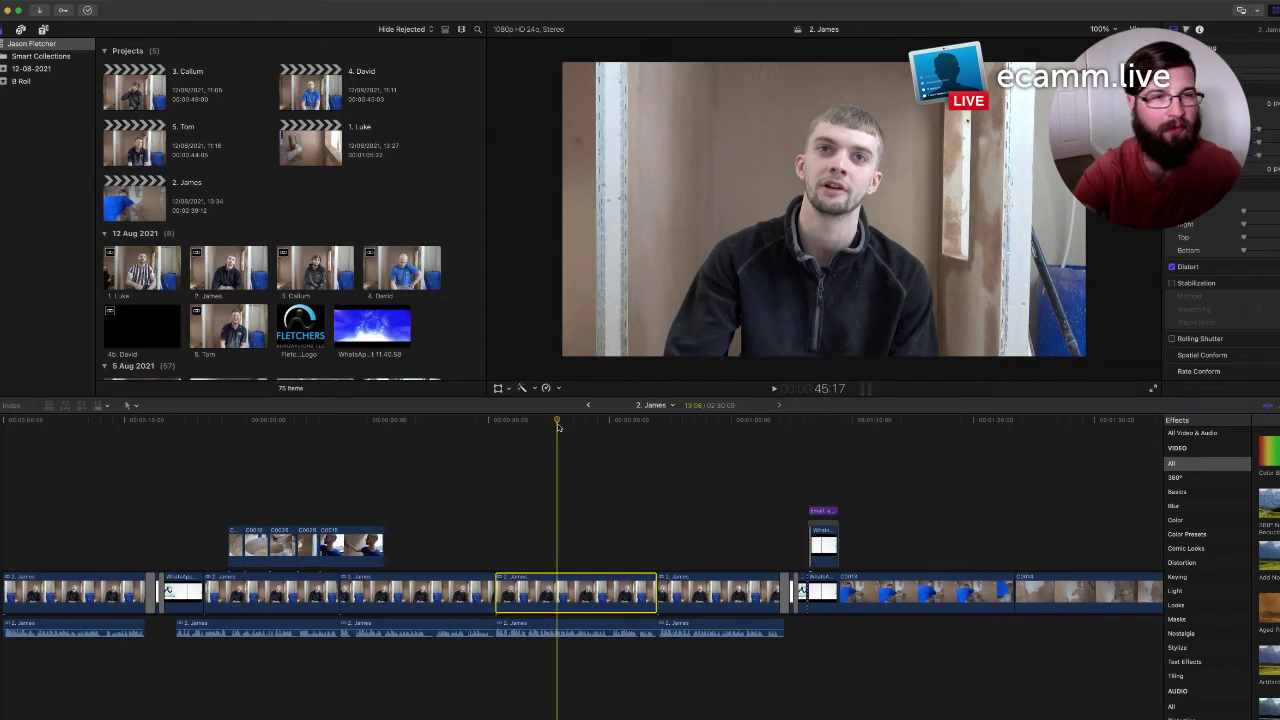
drag(557, 424, 495, 422)
key(space)
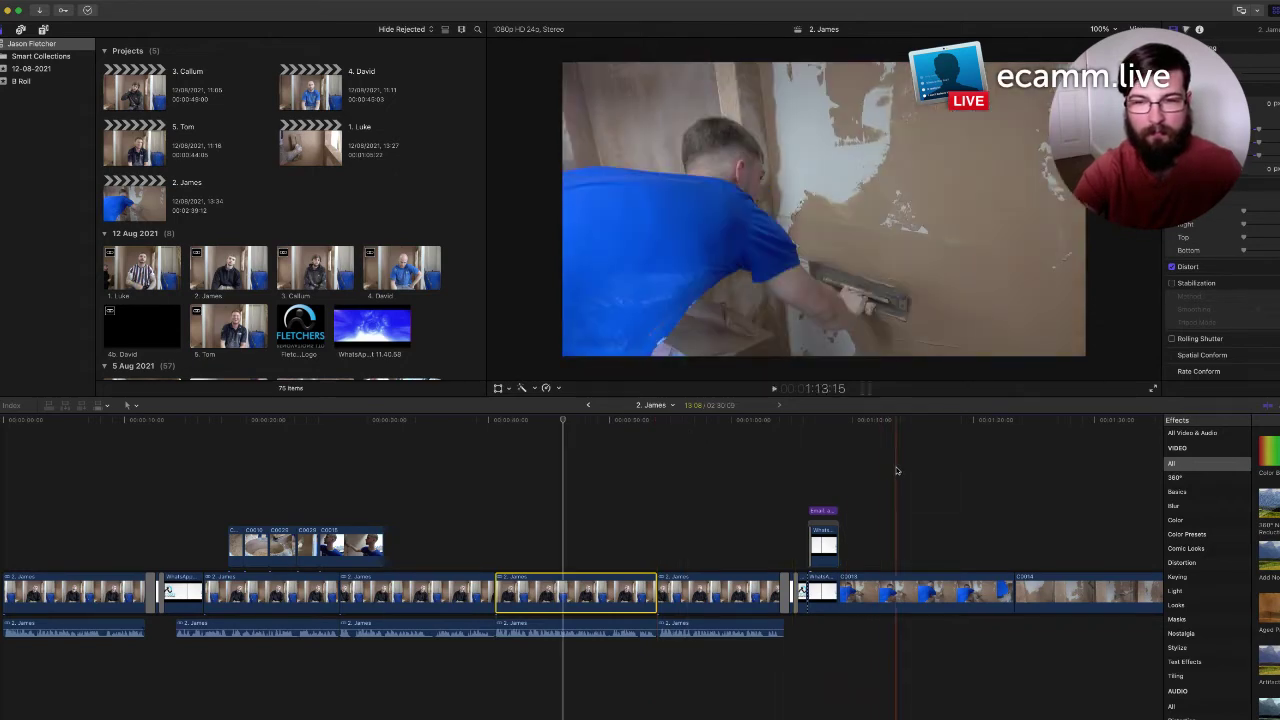
Delete the last spare B-roll clip at the end of the timeline, plus the leftover C0015 clip and the short fragment before it
scroll(890, 472, right, 5)
scroll(815, 513, right, 8)
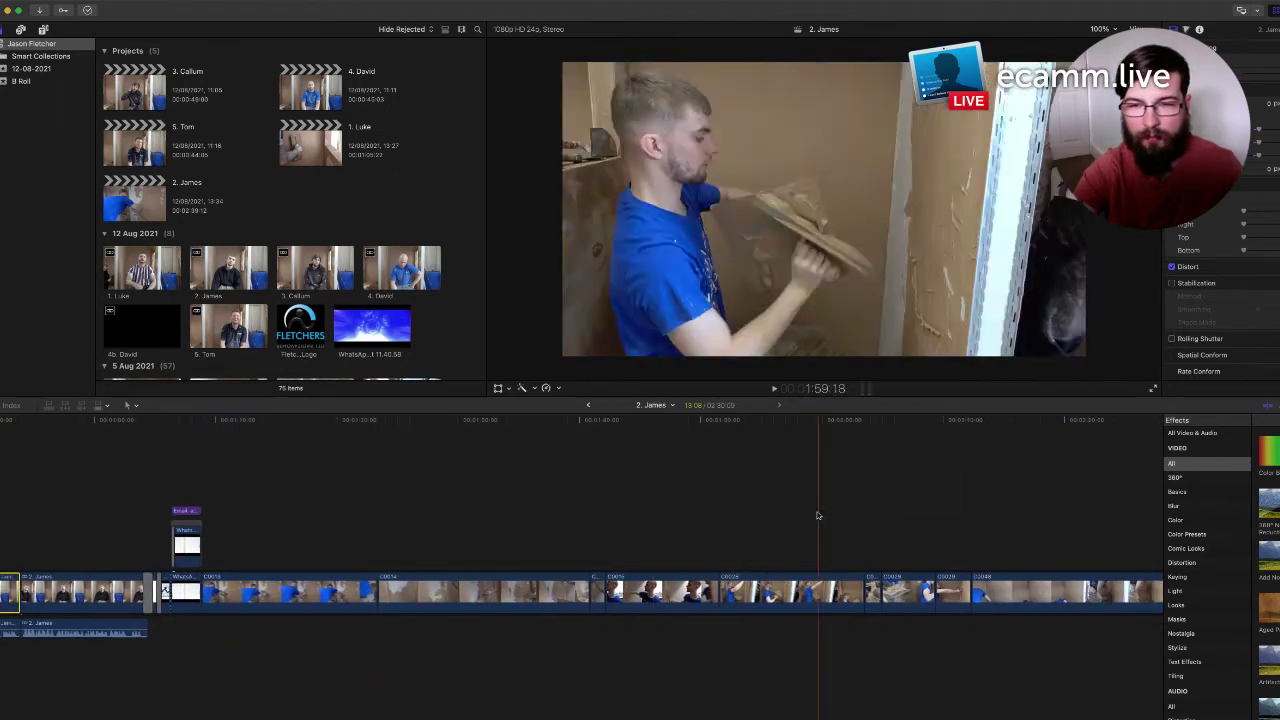
scroll(817, 515, right, 2)
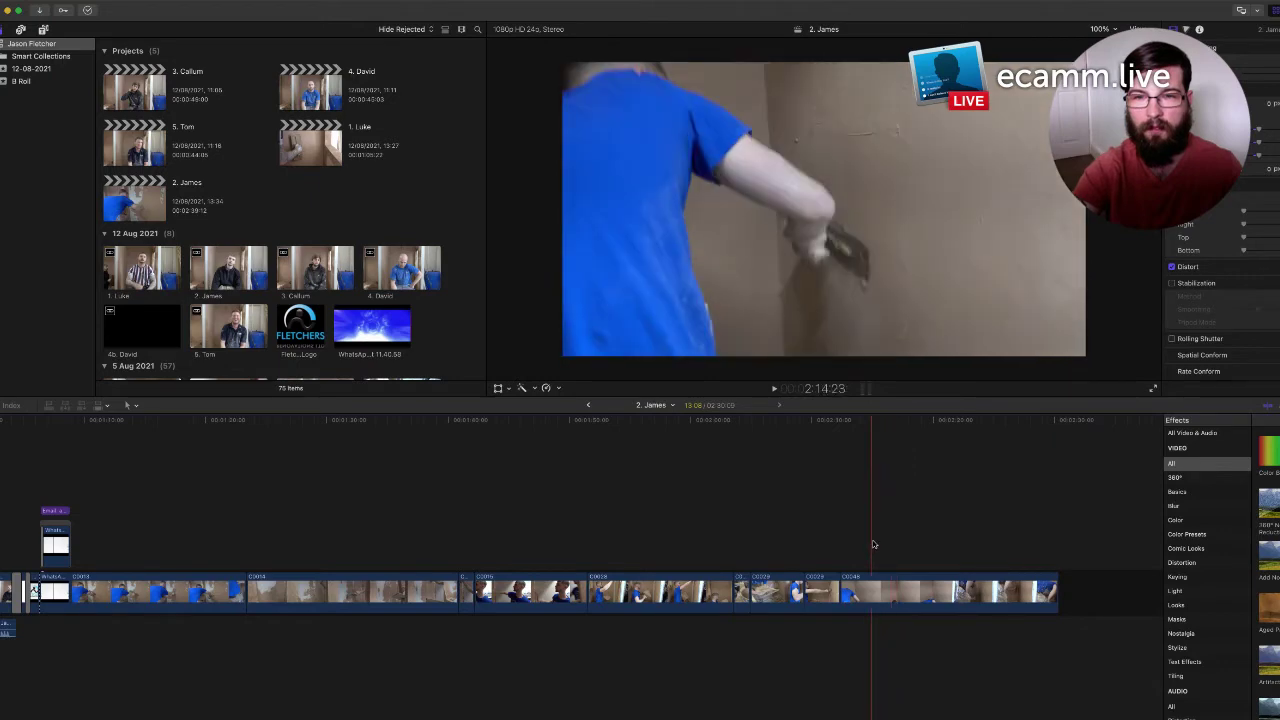
click(905, 597)
key(Delete)
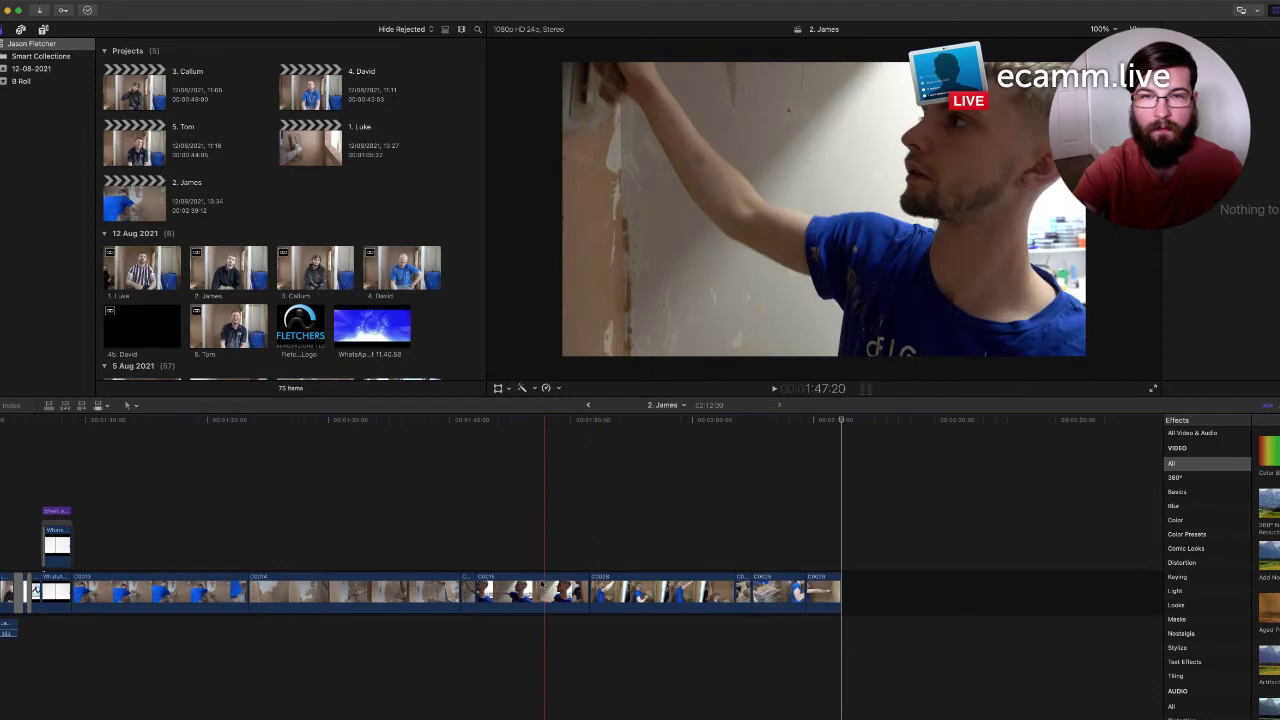
click(474, 592)
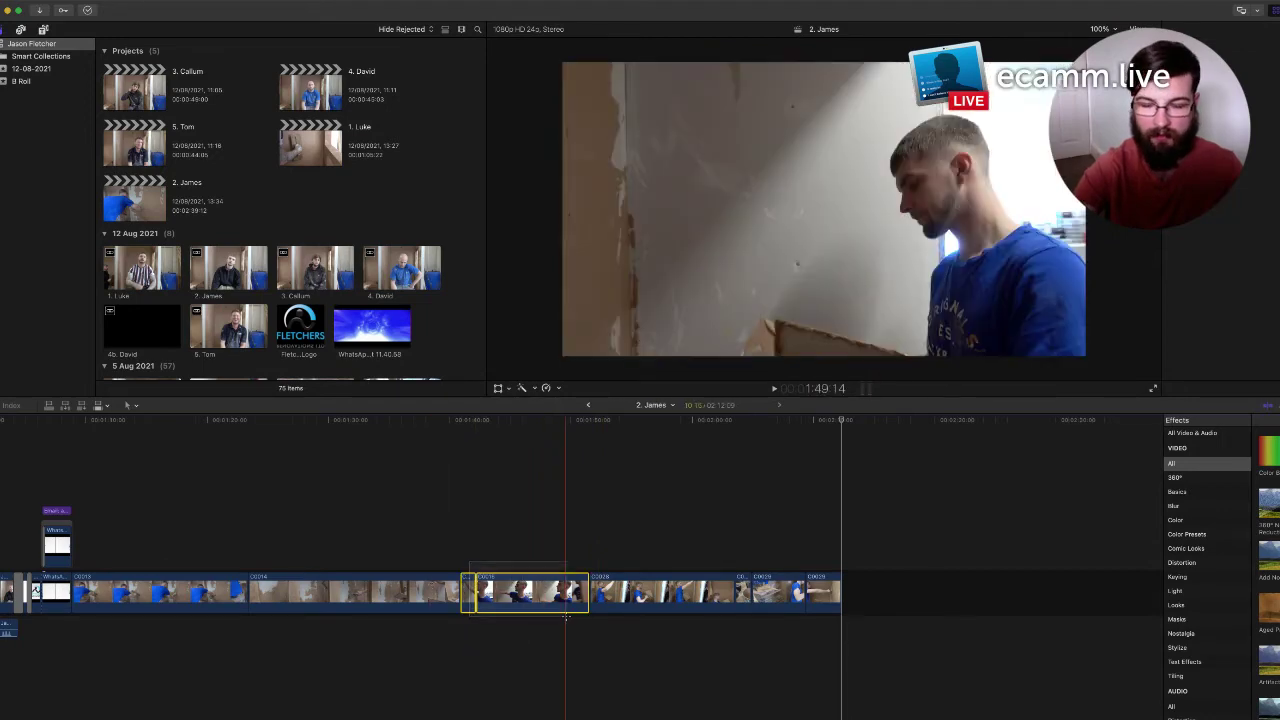
key(Delete)
Delete the short leftover fragment and both remaining C0029 pieces from the end of the timeline
click(616, 584)
key(Delete)
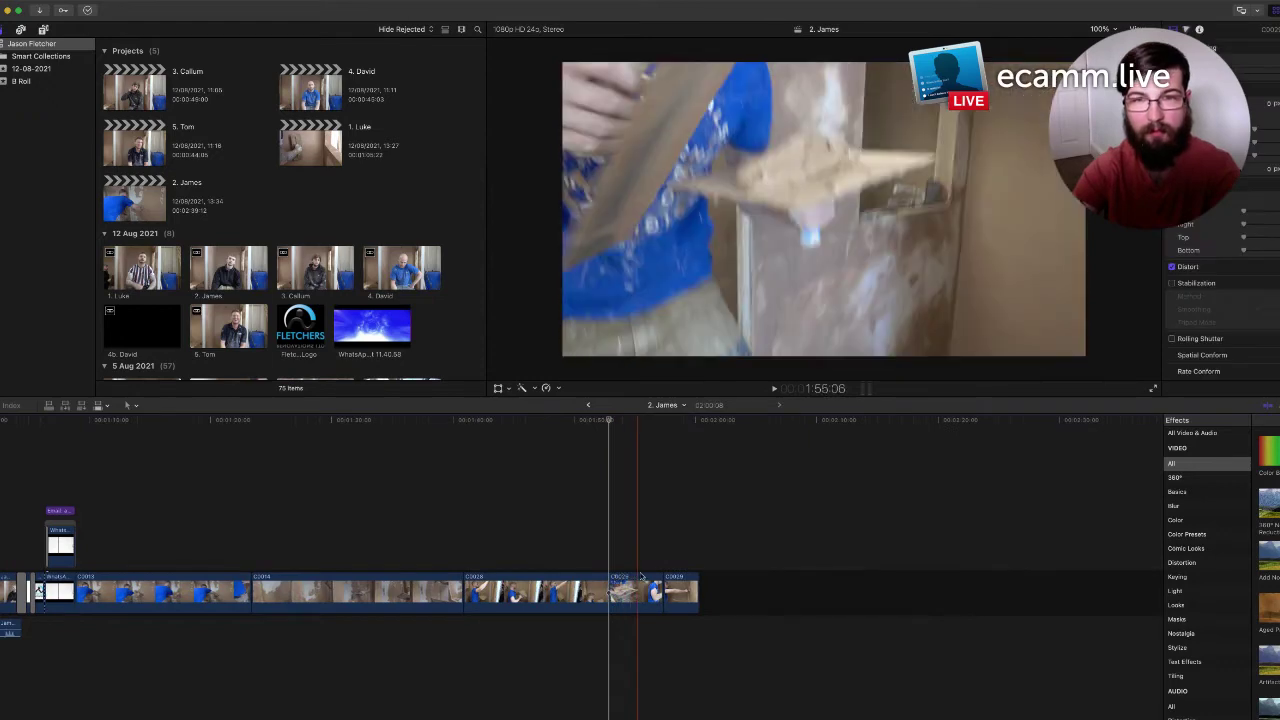
key(Delete)
click(649, 583)
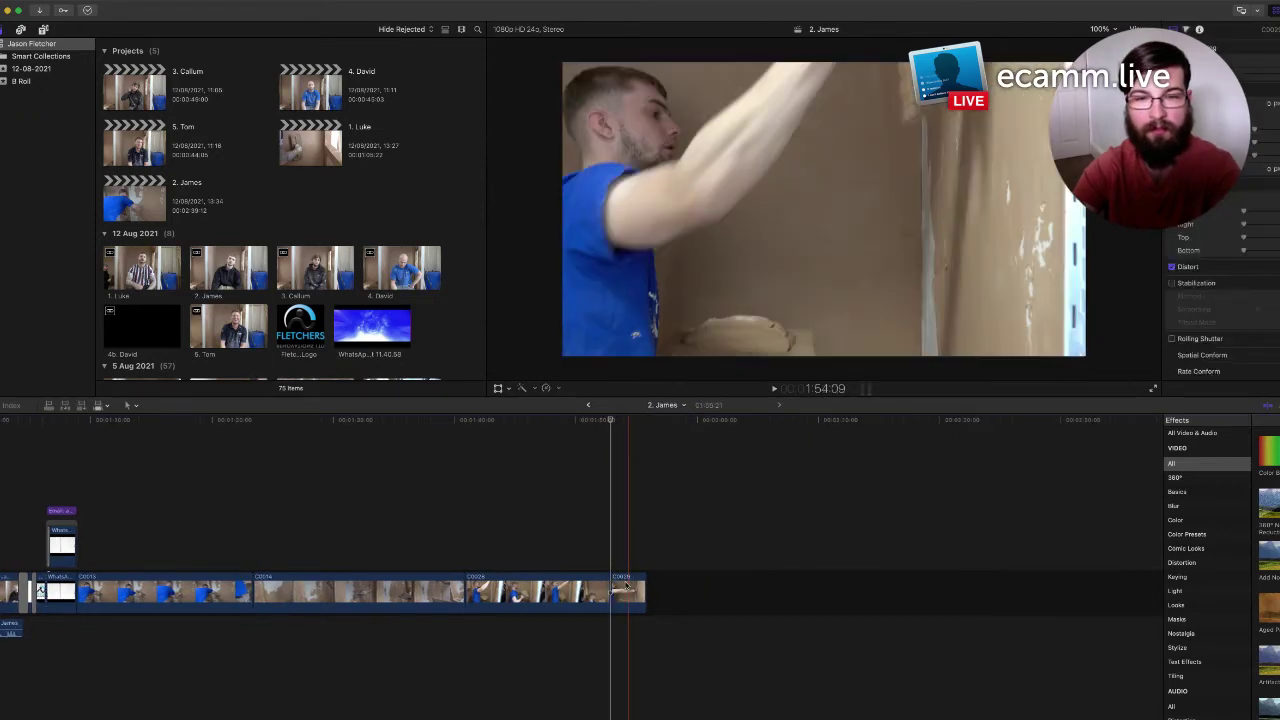
key(space)
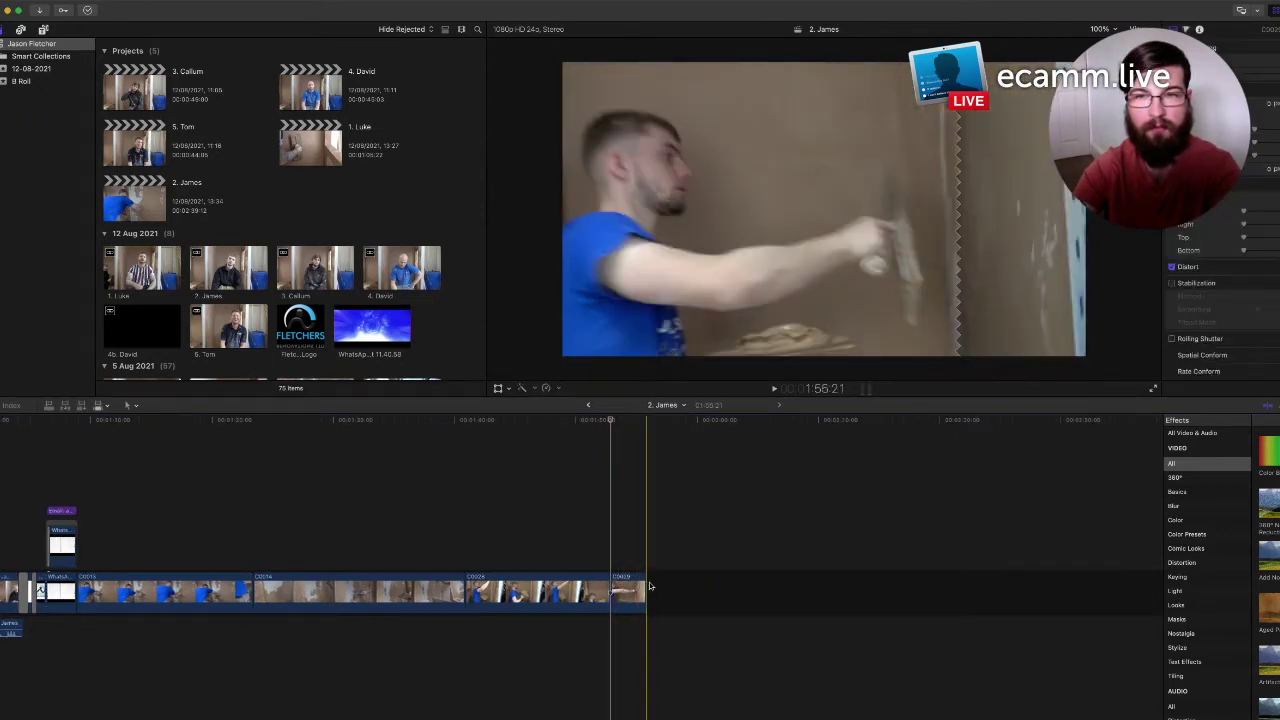
click(620, 588)
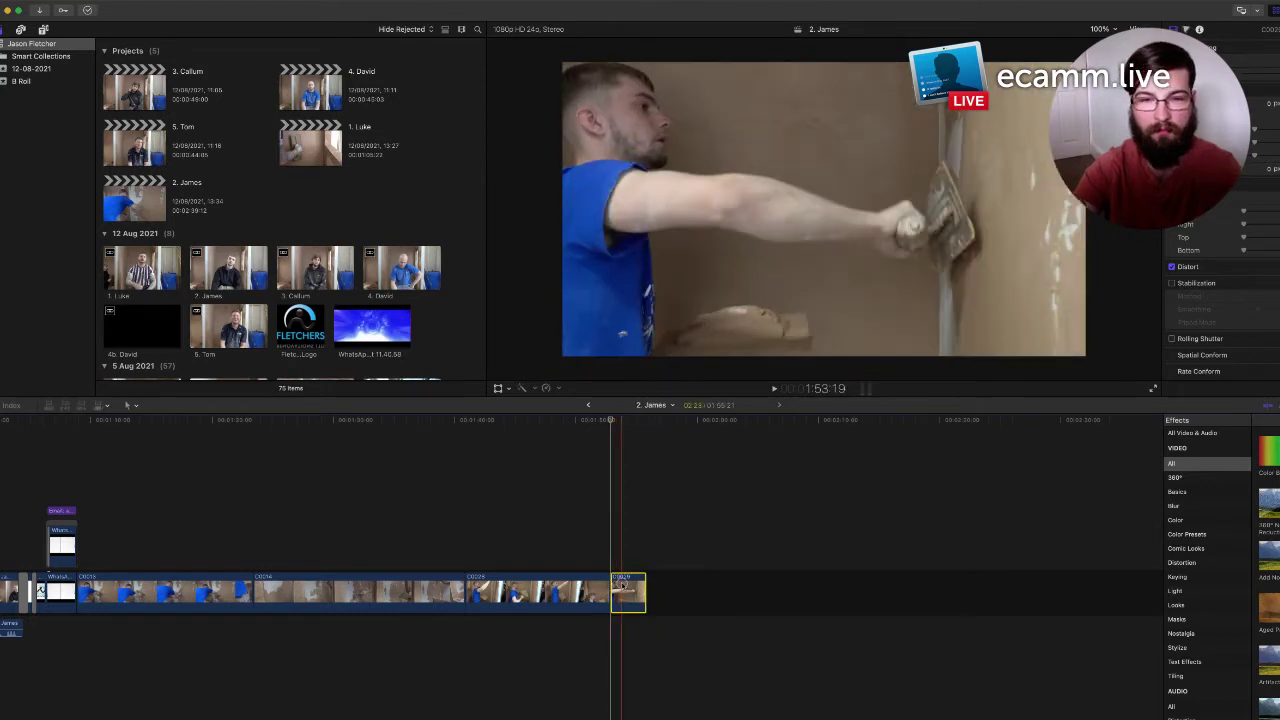
key(Delete)
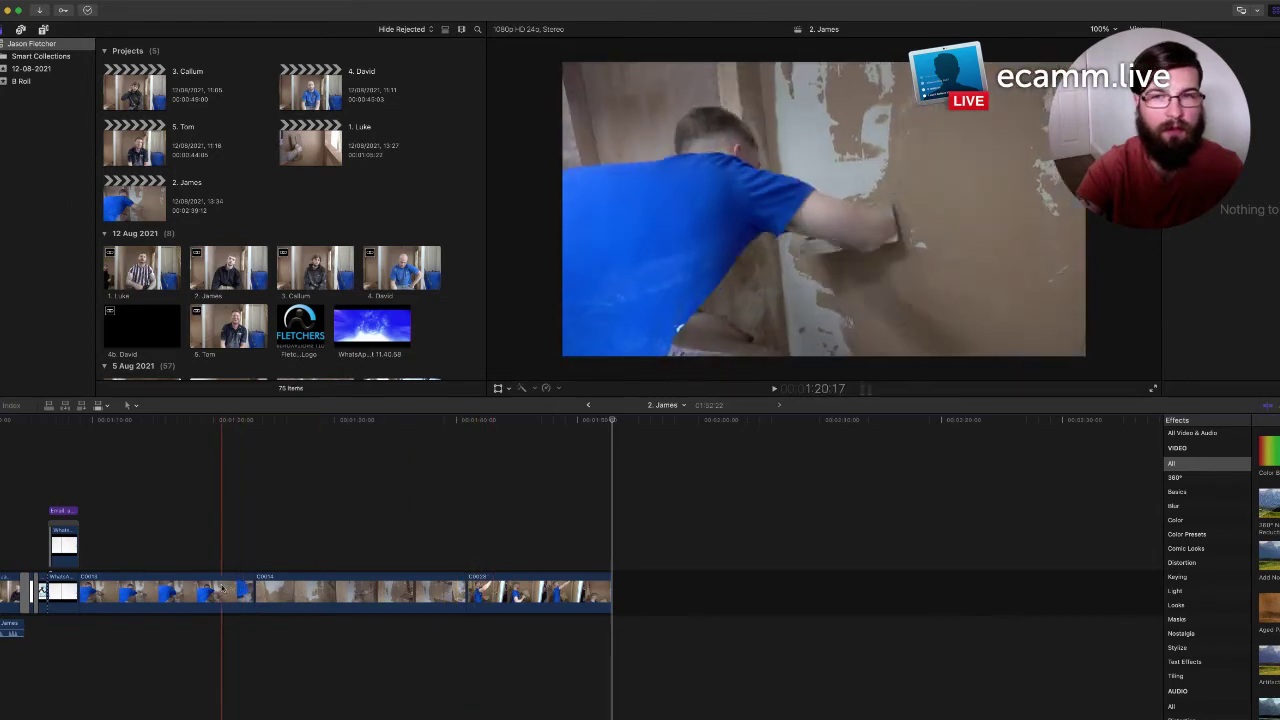
Delete all the remaining spare B-roll clips following the closing logo, from C0013 to the end of the timeline
drag(514, 556, 211, 612)
key(Delete)
key(super+z)
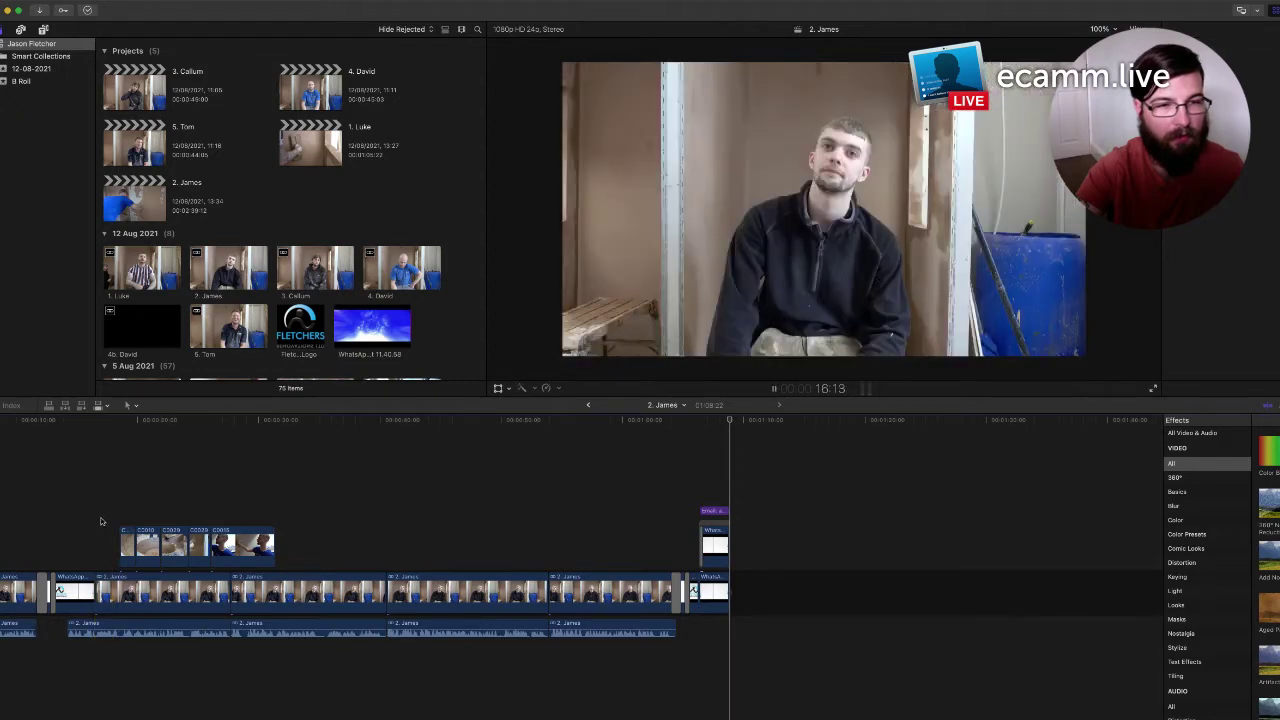
Play the B-roll run from about 16 seconds and move the trowel-loading C0029 and C0015 clips together to start at the interview cut near 27:15
click(100, 521)
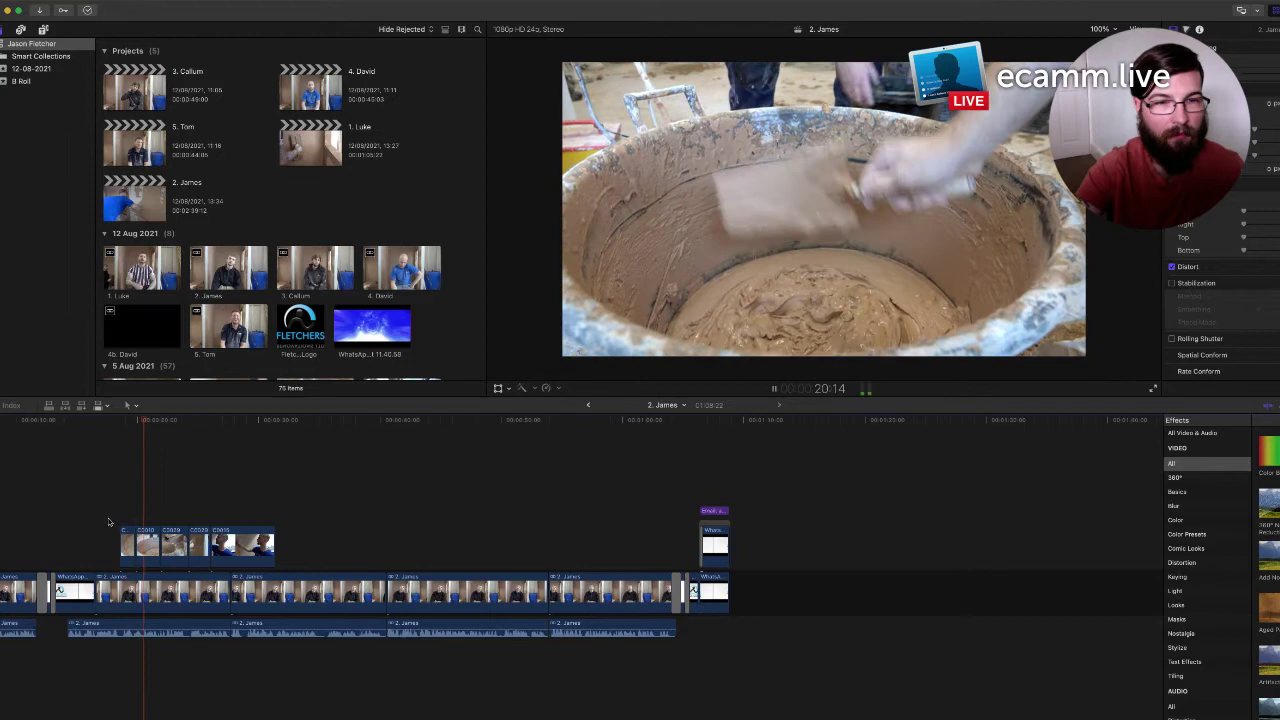
scroll(109, 521, left, 3)
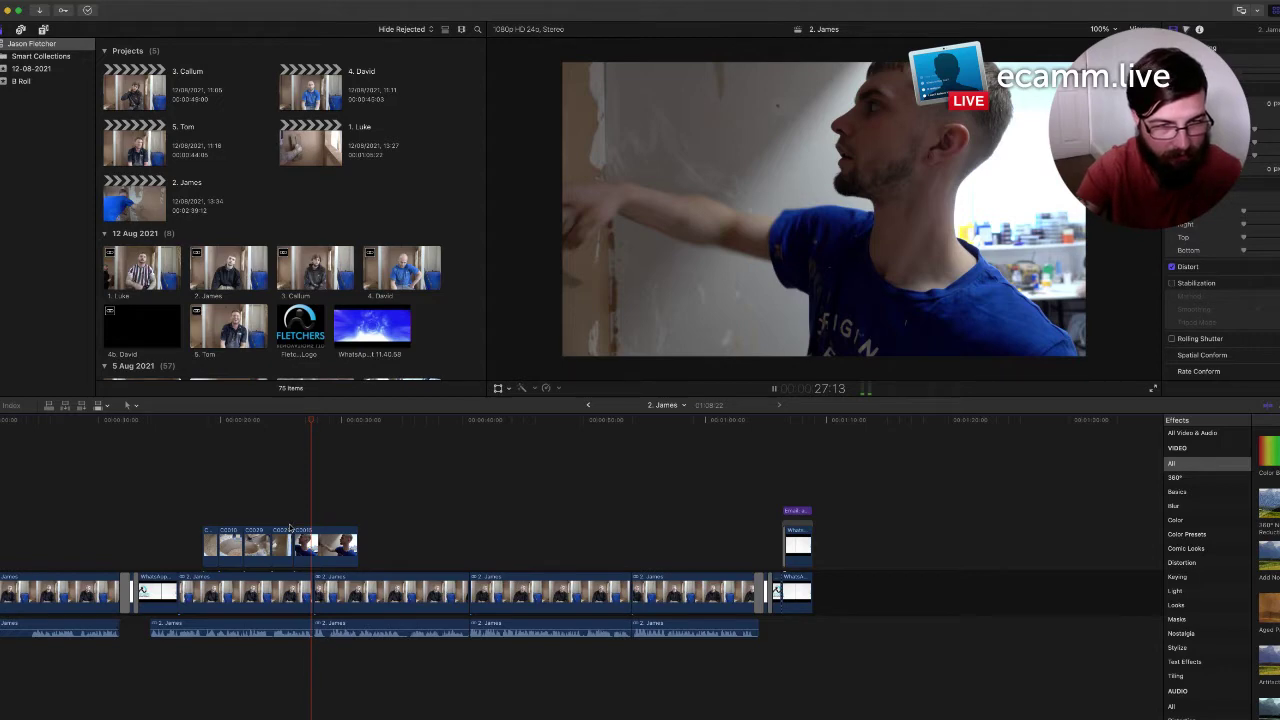
key(space)
click(290, 538)
drag(290, 532, 333, 532)
key(shift+z)
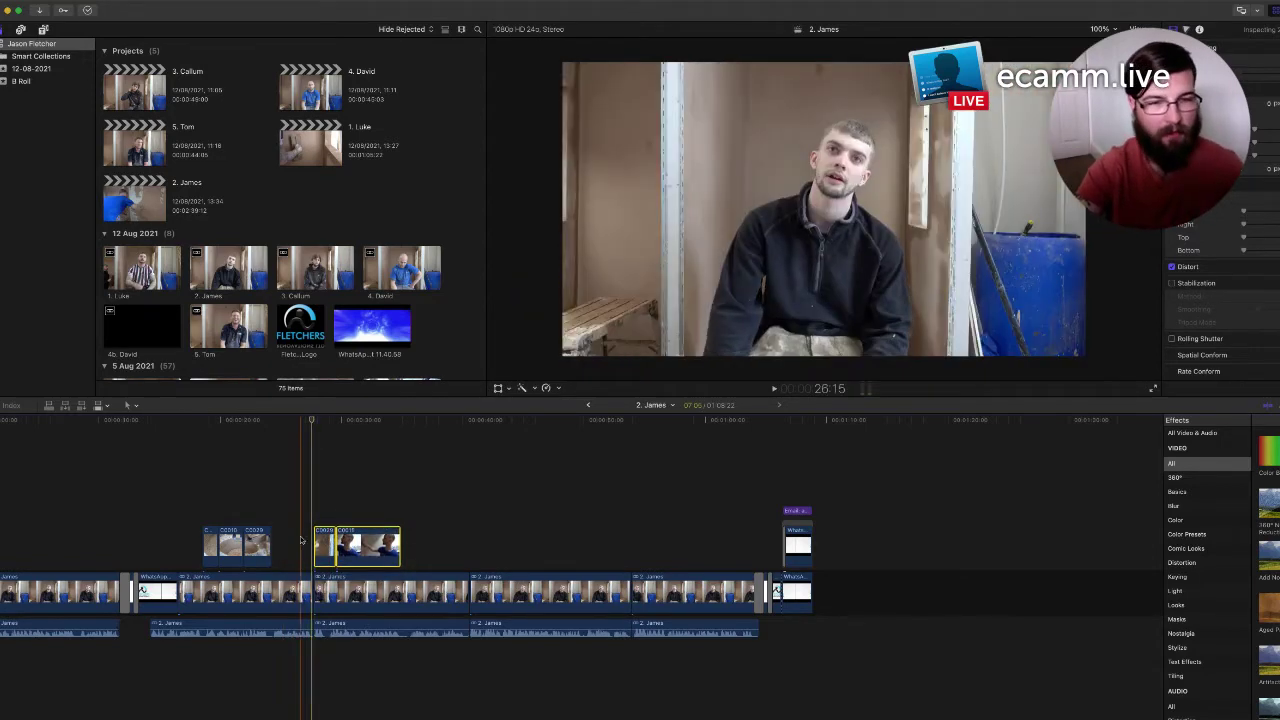
Split the interview at the ends of both B-roll groups and disable the picture segment beneath the moved C0029 and C0015 clips
key(space)
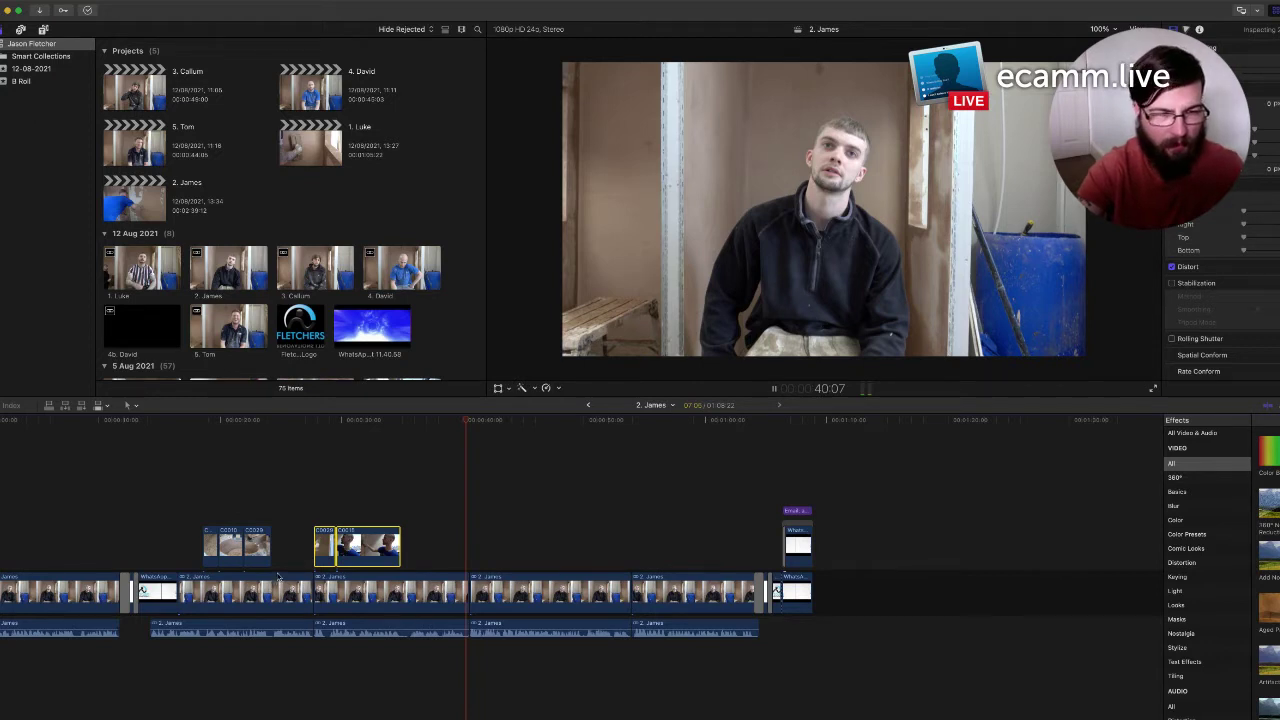
key(space)
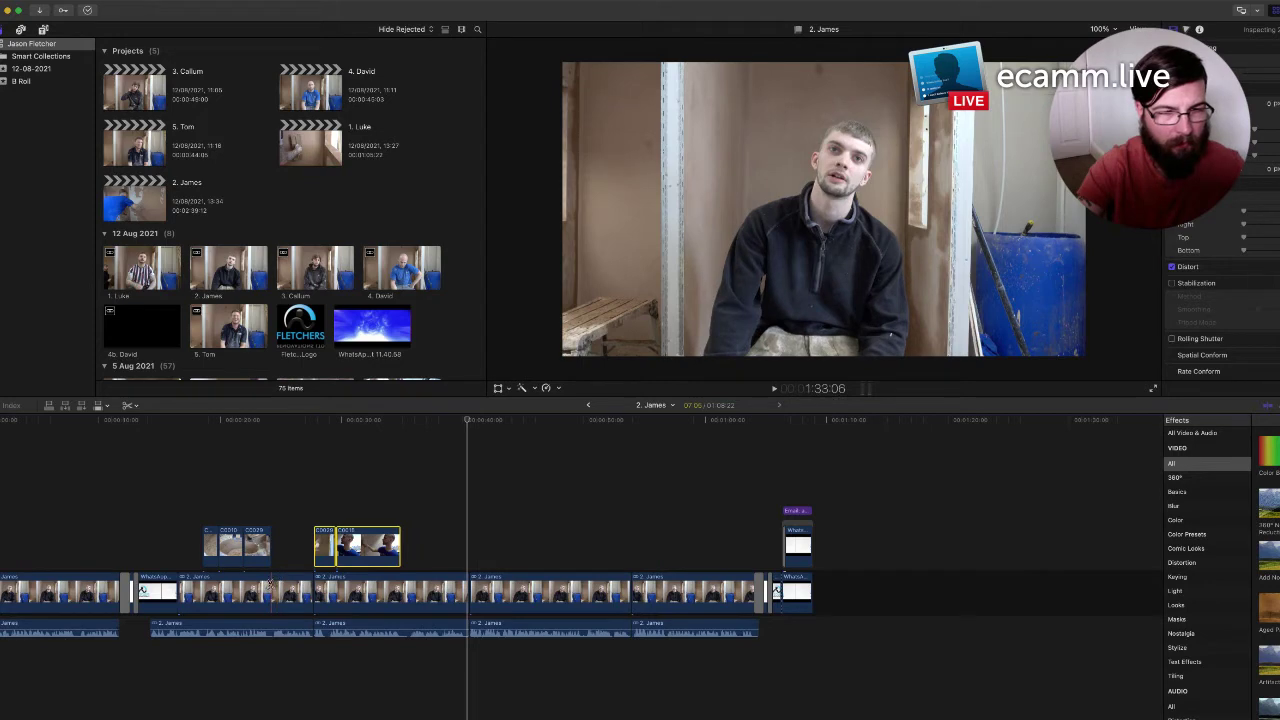
key(super+shift+a)
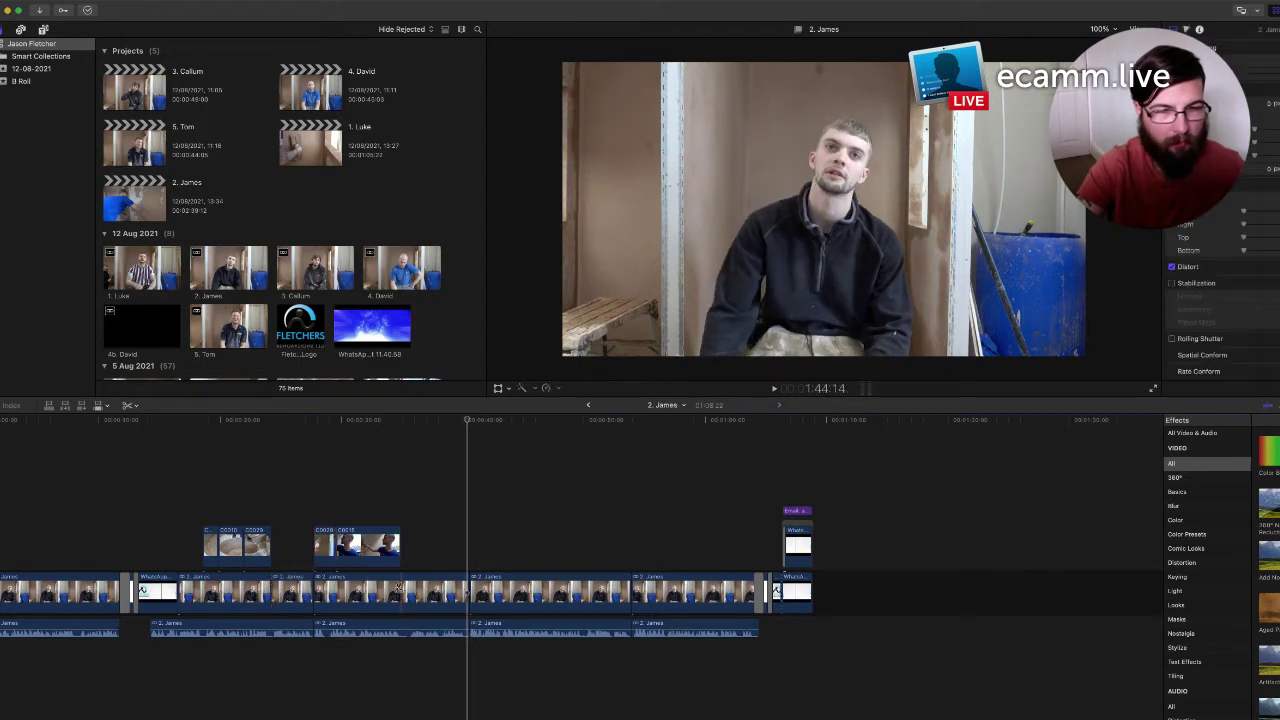
click(362, 600)
key(v)
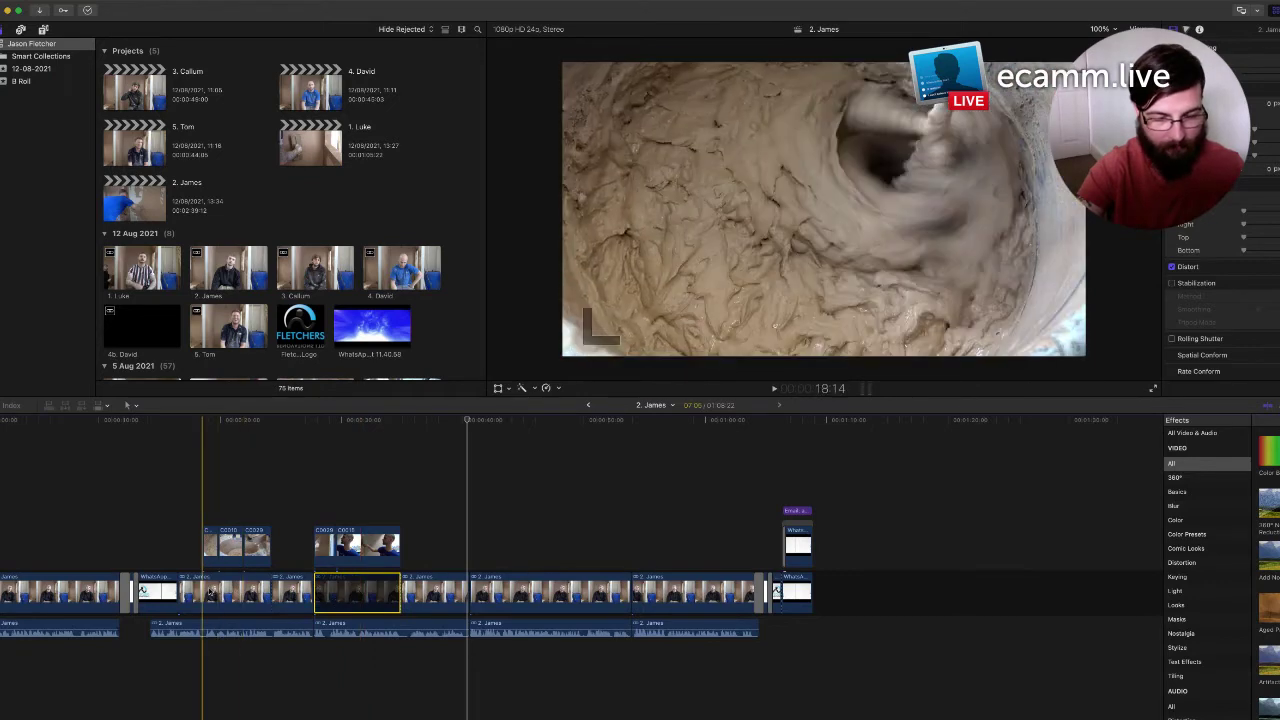
Disable the interview picture segment beneath the first B-roll group of plaster-mixing clips
click(228, 592)
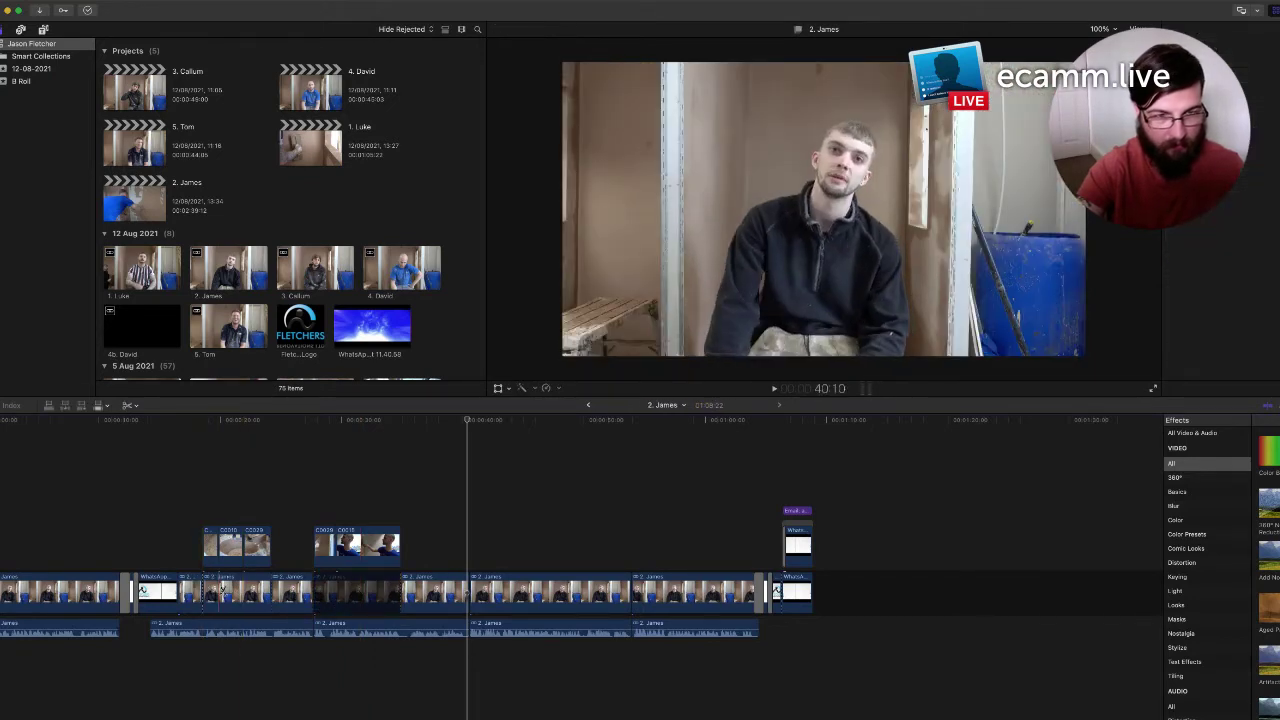
key(v)
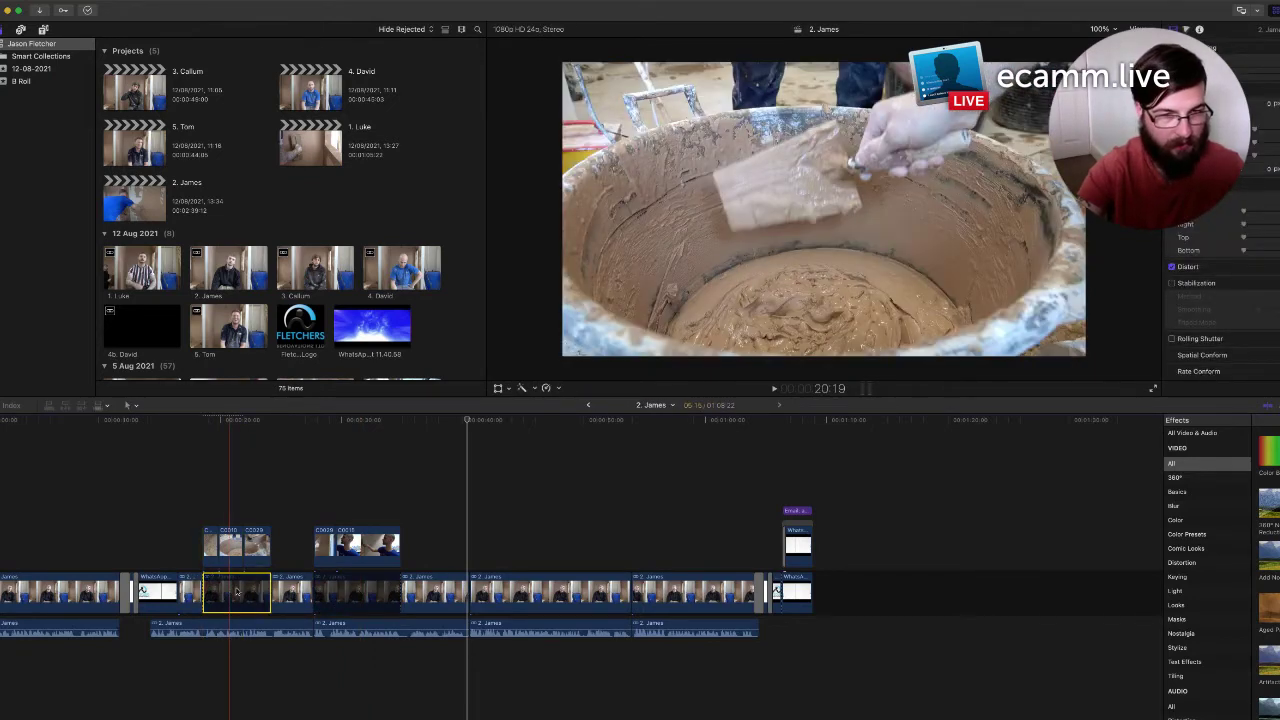
Paste the Position and Scale of the close-framed interview segment near 44 seconds onto the short segment between the two B-roll groups
scroll(188, 590, left, 3)
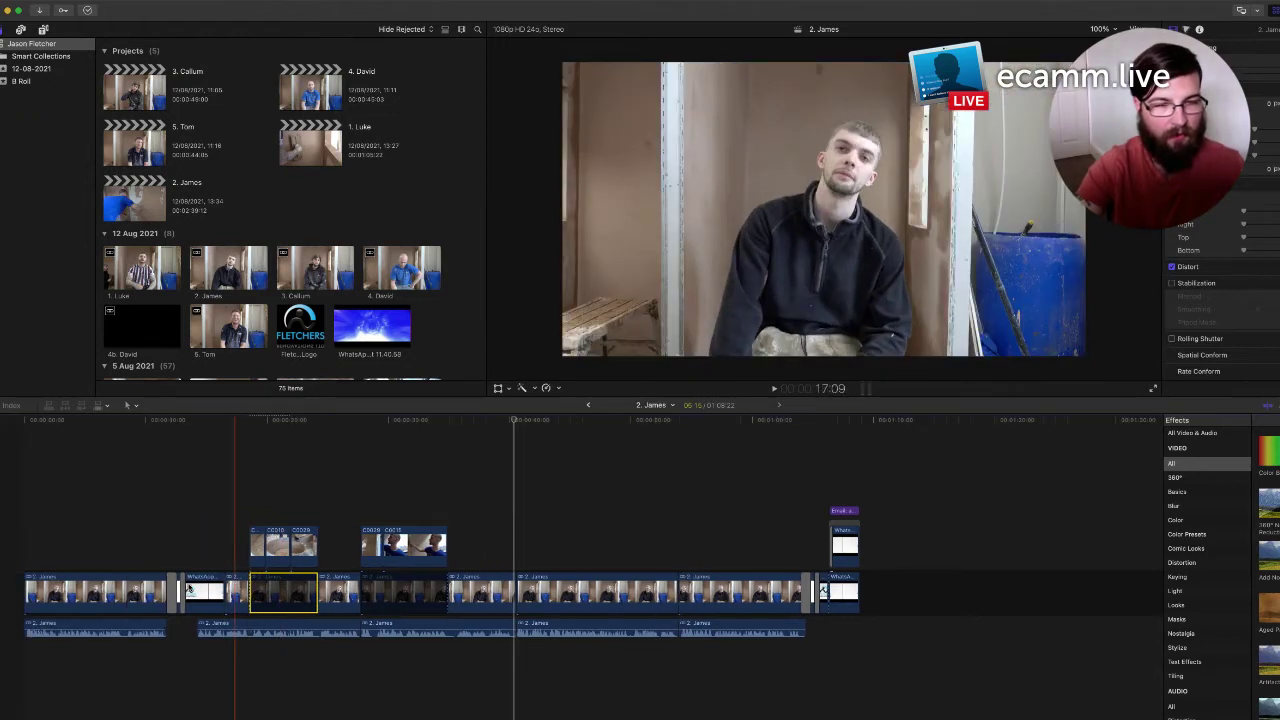
scroll(188, 590, right, 1)
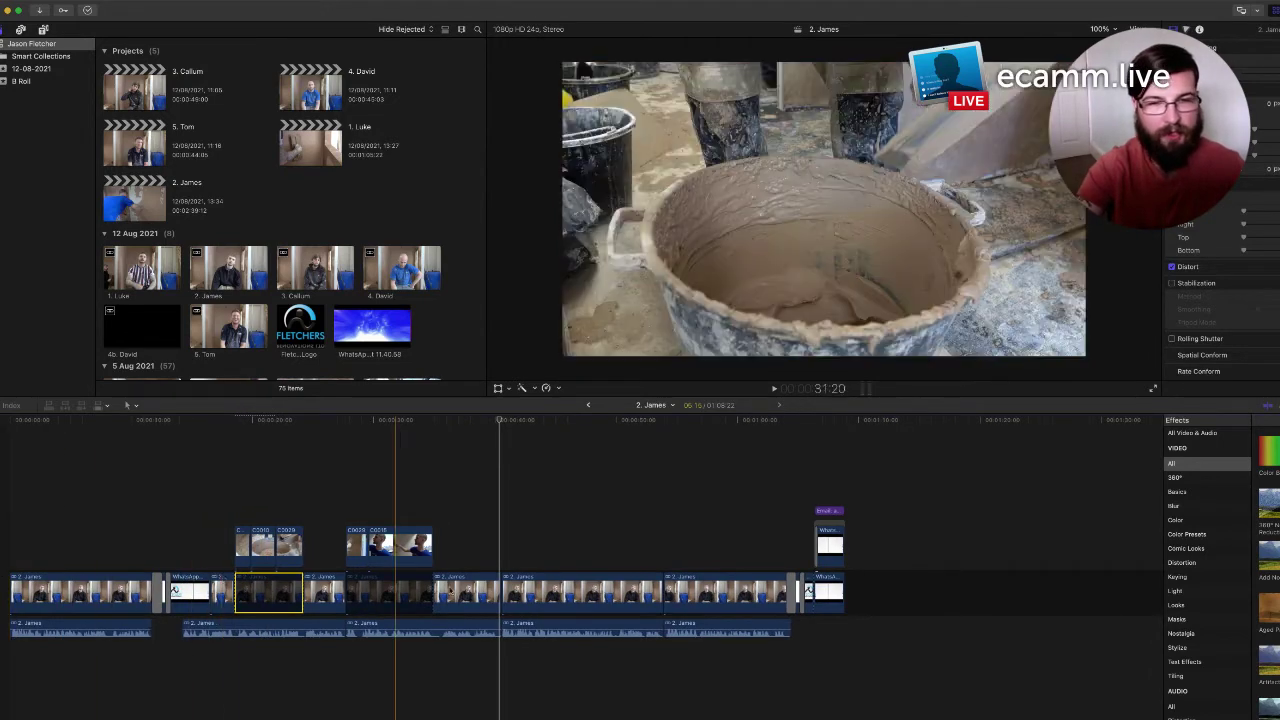
click(552, 594)
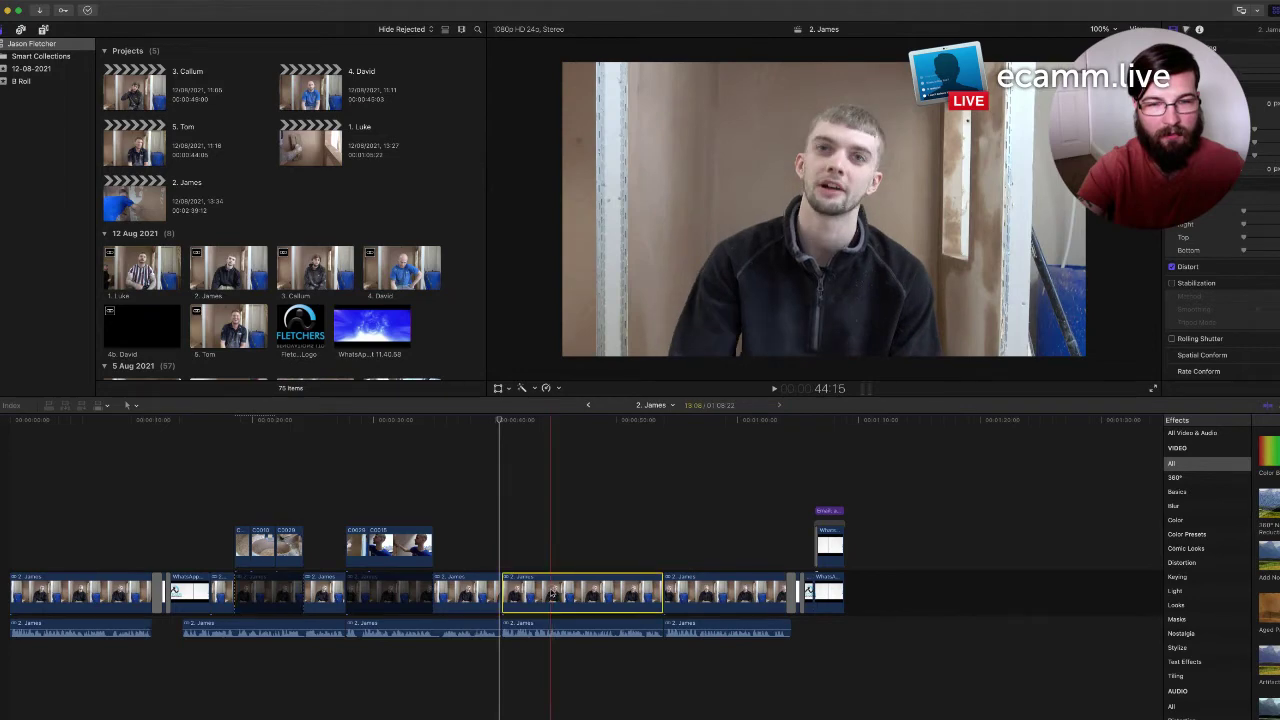
click(325, 594)
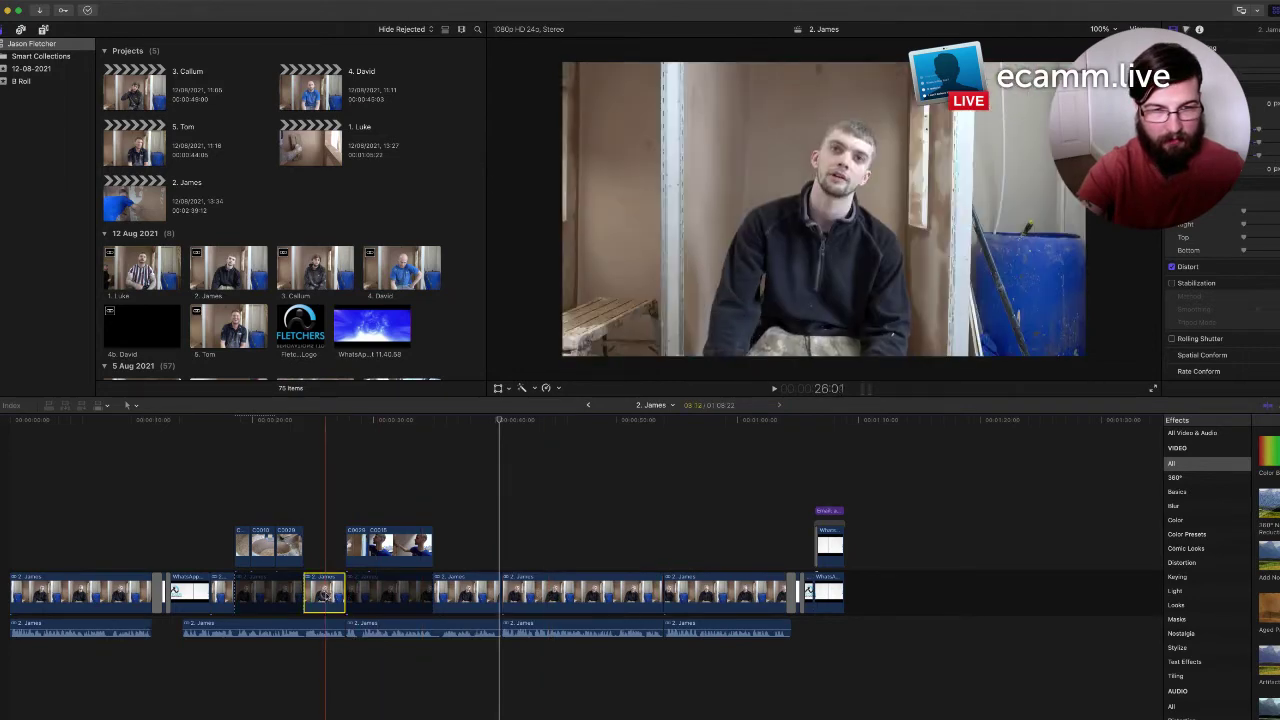
key(super+shift+v)
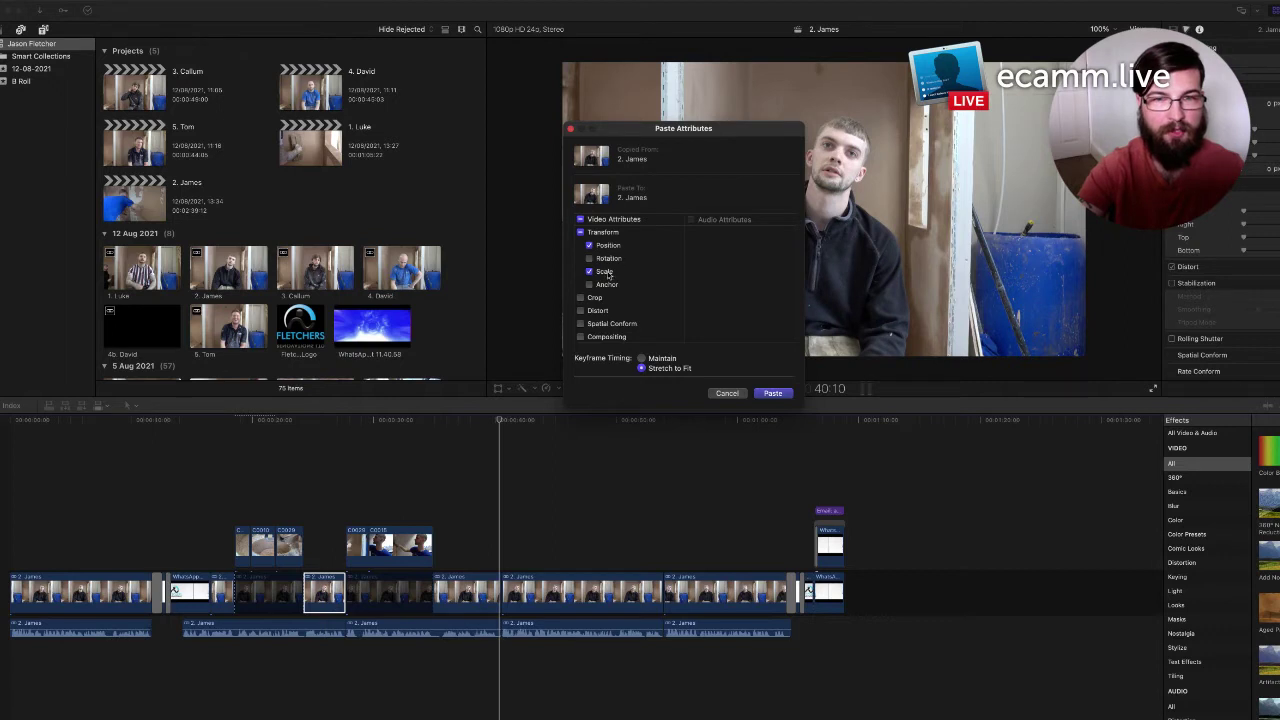
click(773, 393)
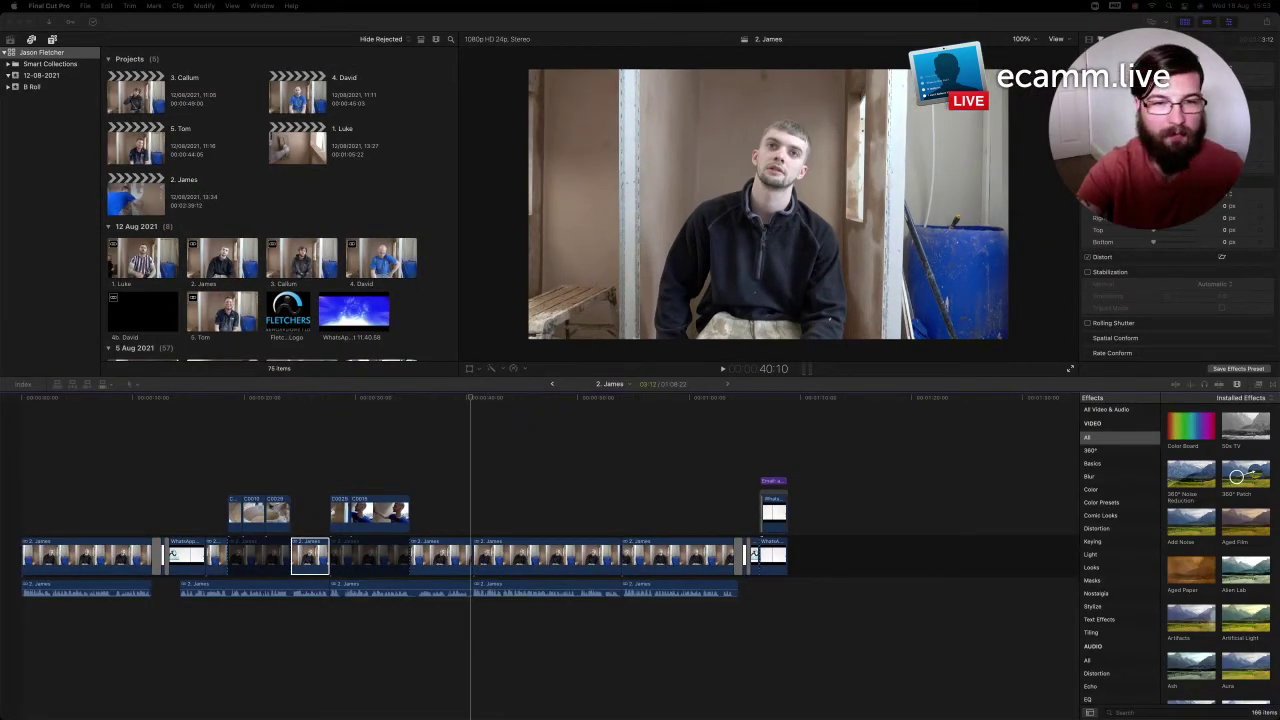
Play the interview from near its start and split the opening picture segment at about 8 seconds
click(157, 440)
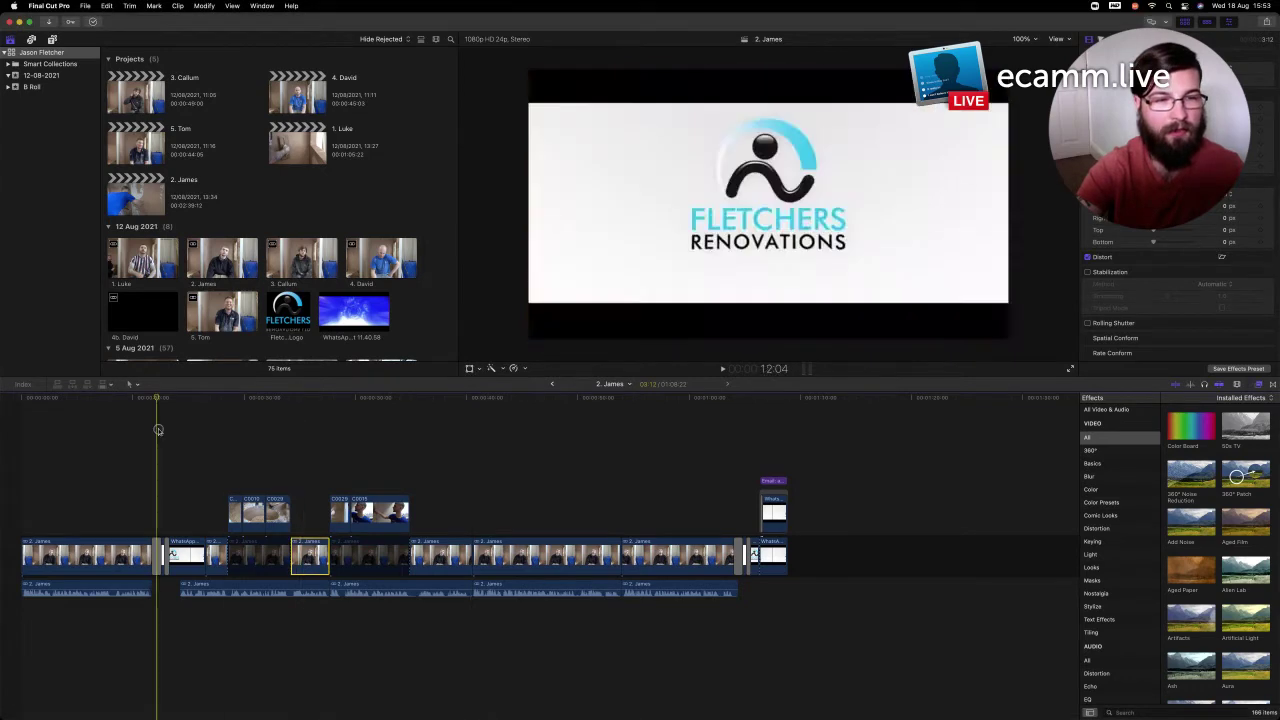
click(44, 440)
click(36, 440)
key(space)
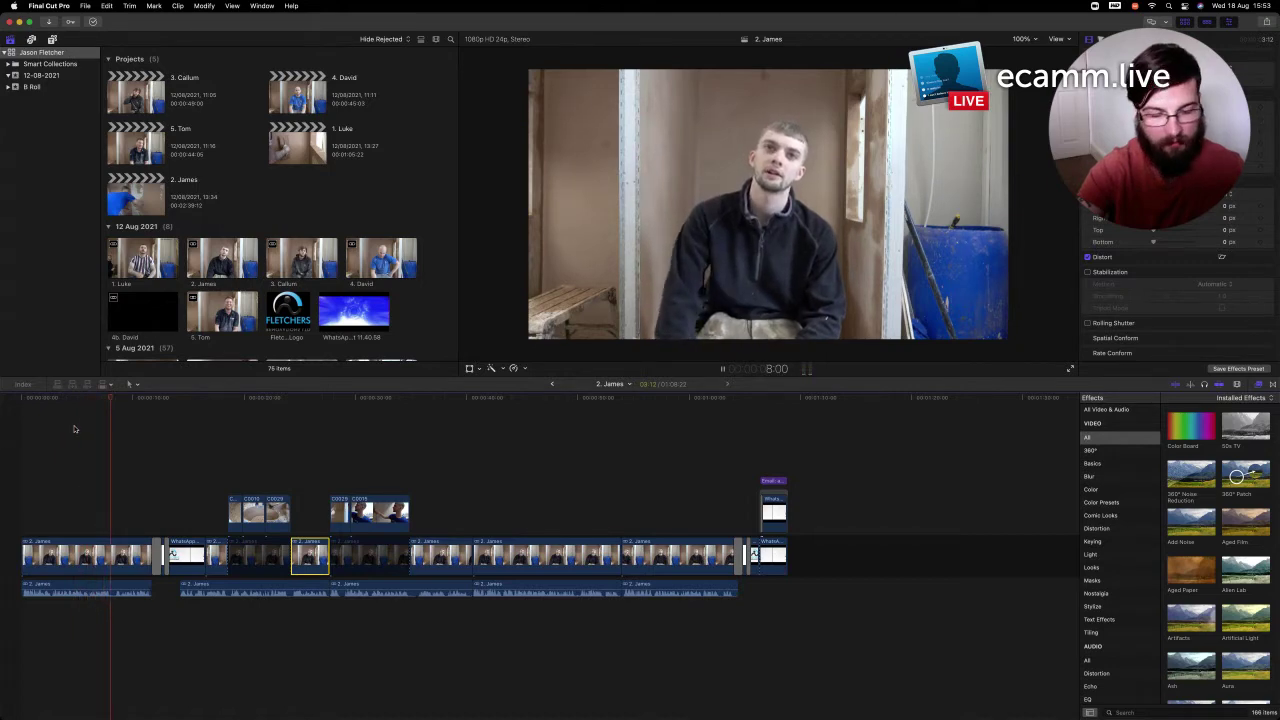
key(space)
key(b)
click(110, 552)
key(a)
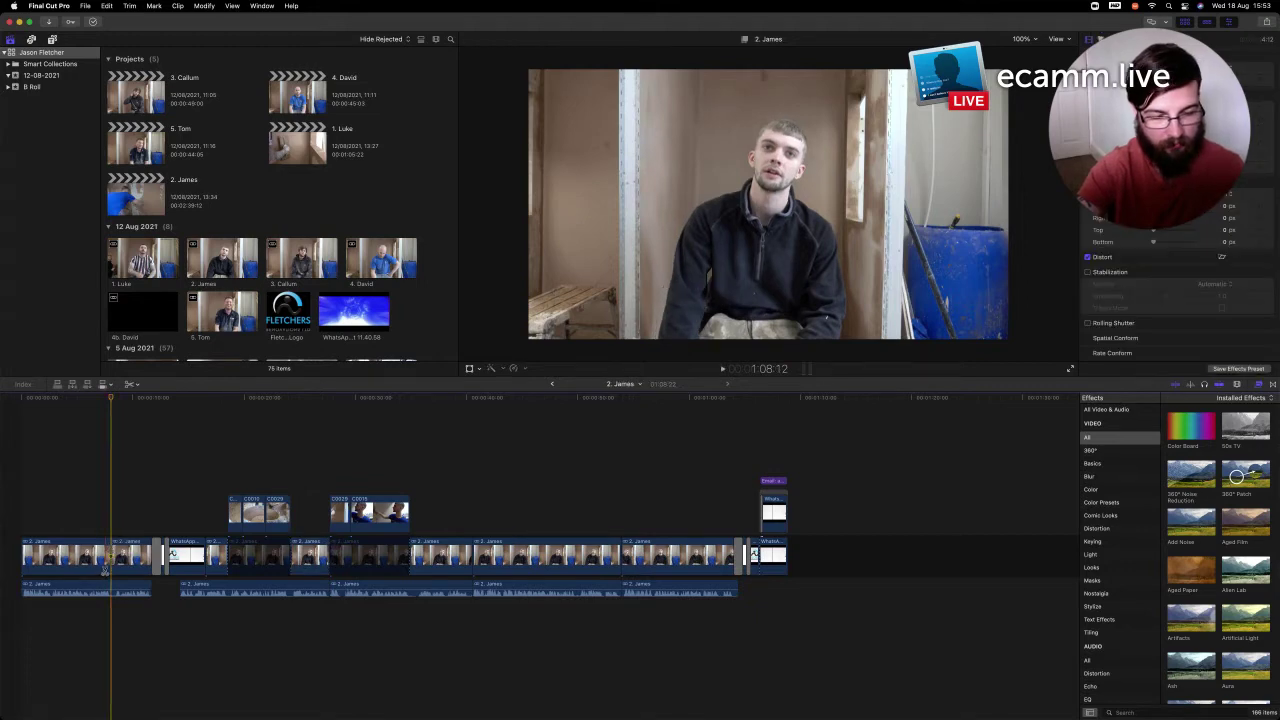
Paste the copied Position and Scale attributes onto the opening interview segment before the 8-second split
click(85, 558)
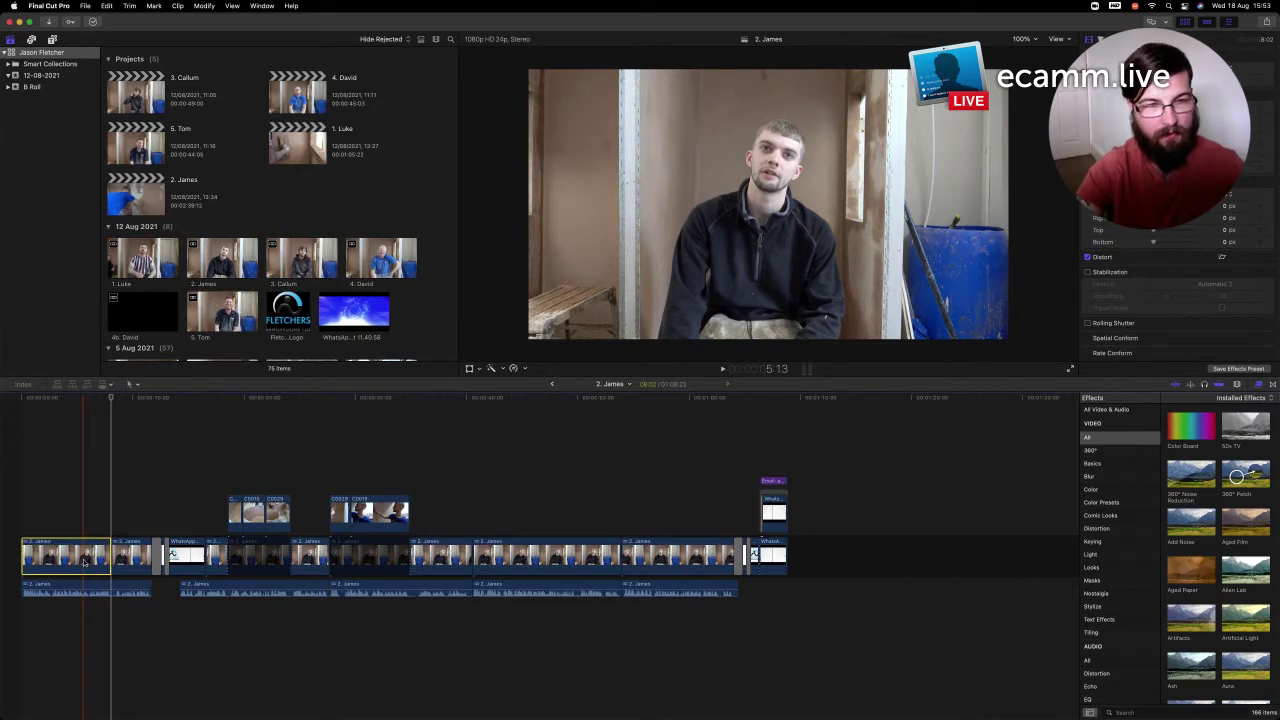
key(super+shift+v)
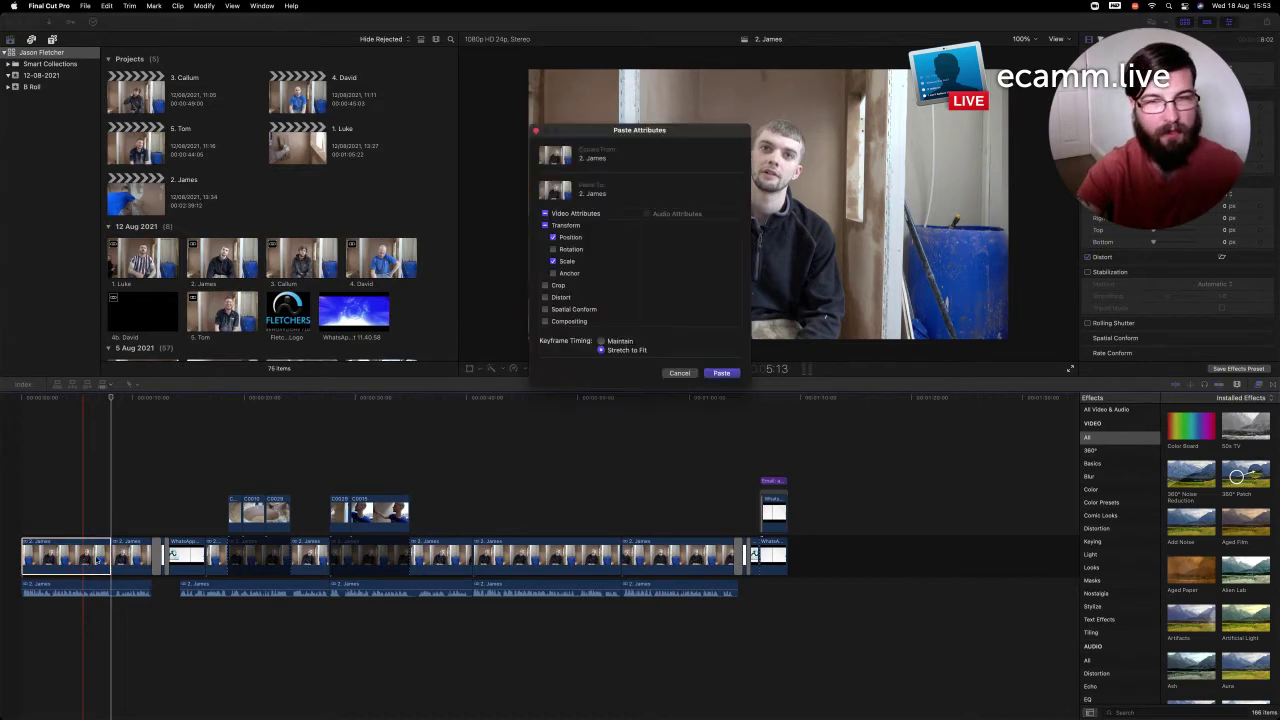
click(721, 373)
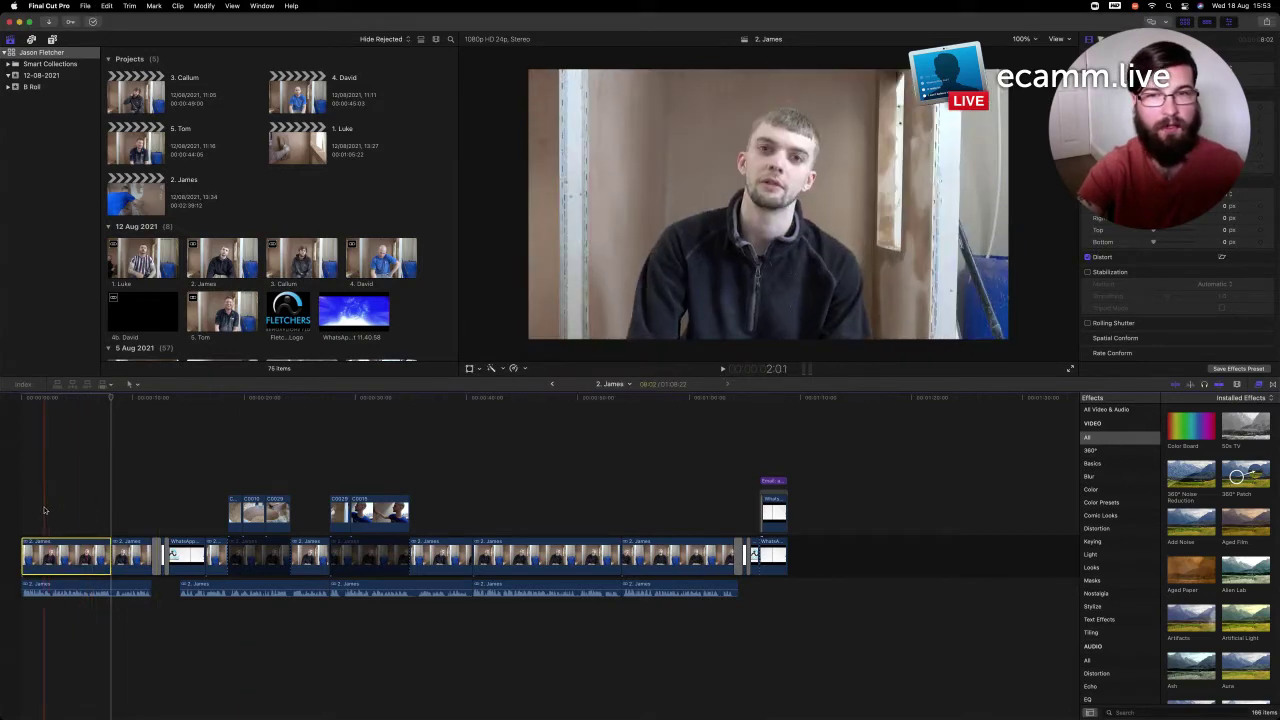
Play the edited interview from about 2 seconds to review it through the cut near 54 seconds
key(space)
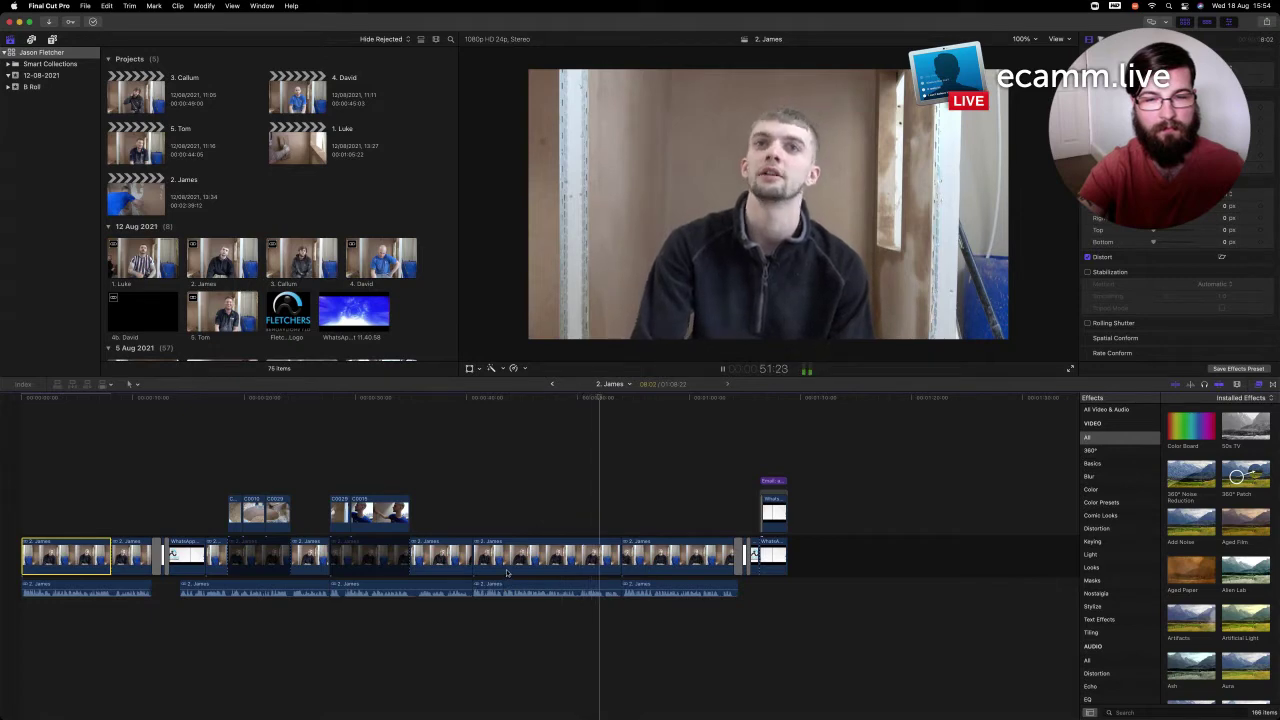
click(478, 523)
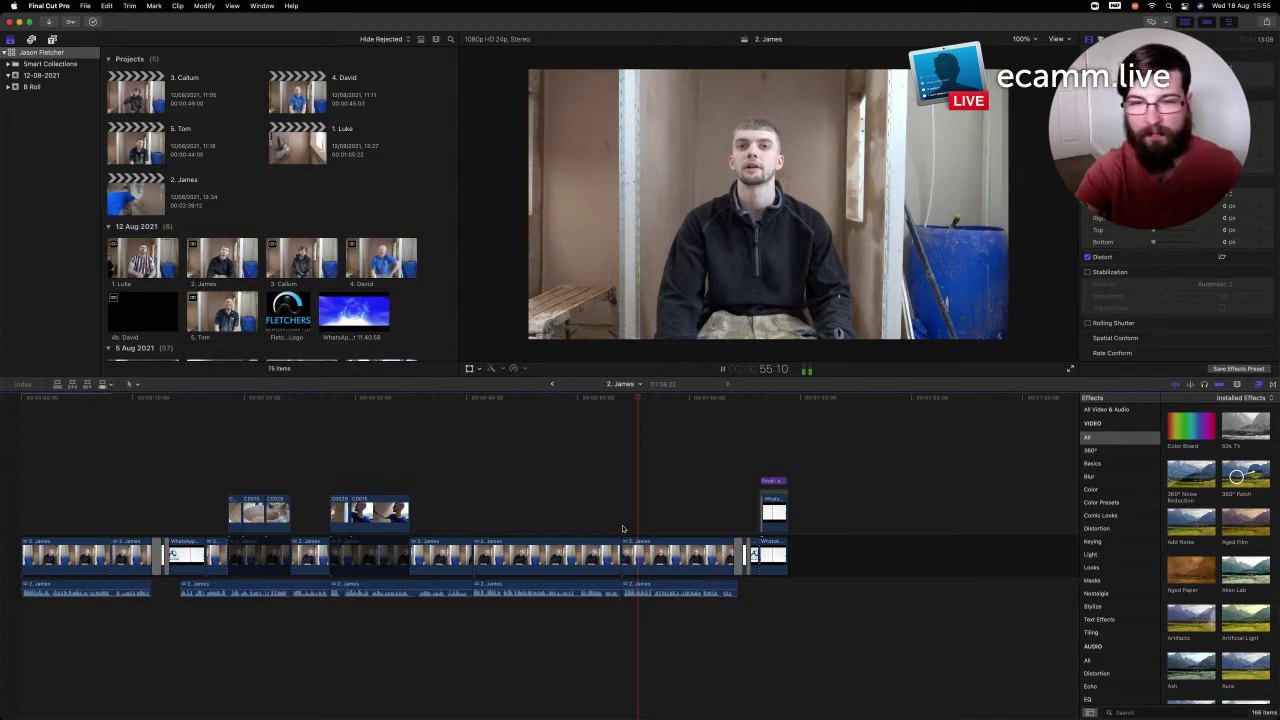
click(622, 528)
Play the start of the last interview segment closely and split its picture and audio at 54:18
key(super+equal)
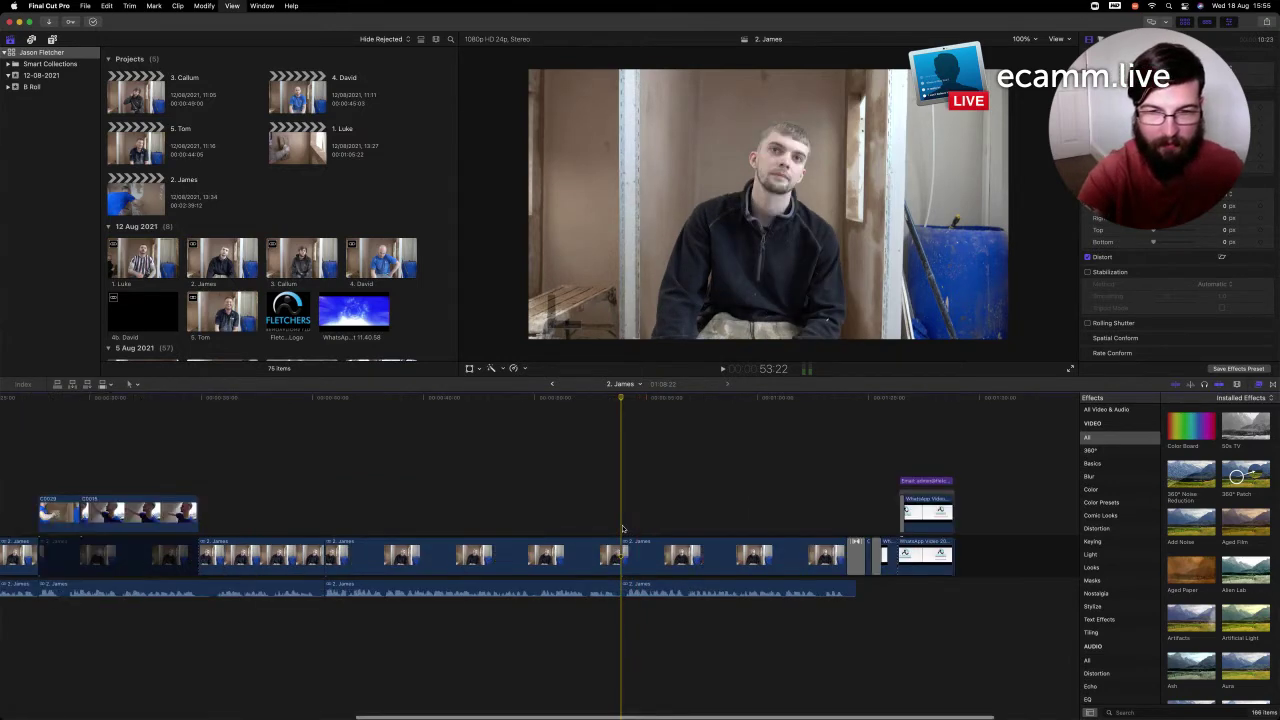
key(super+equal)
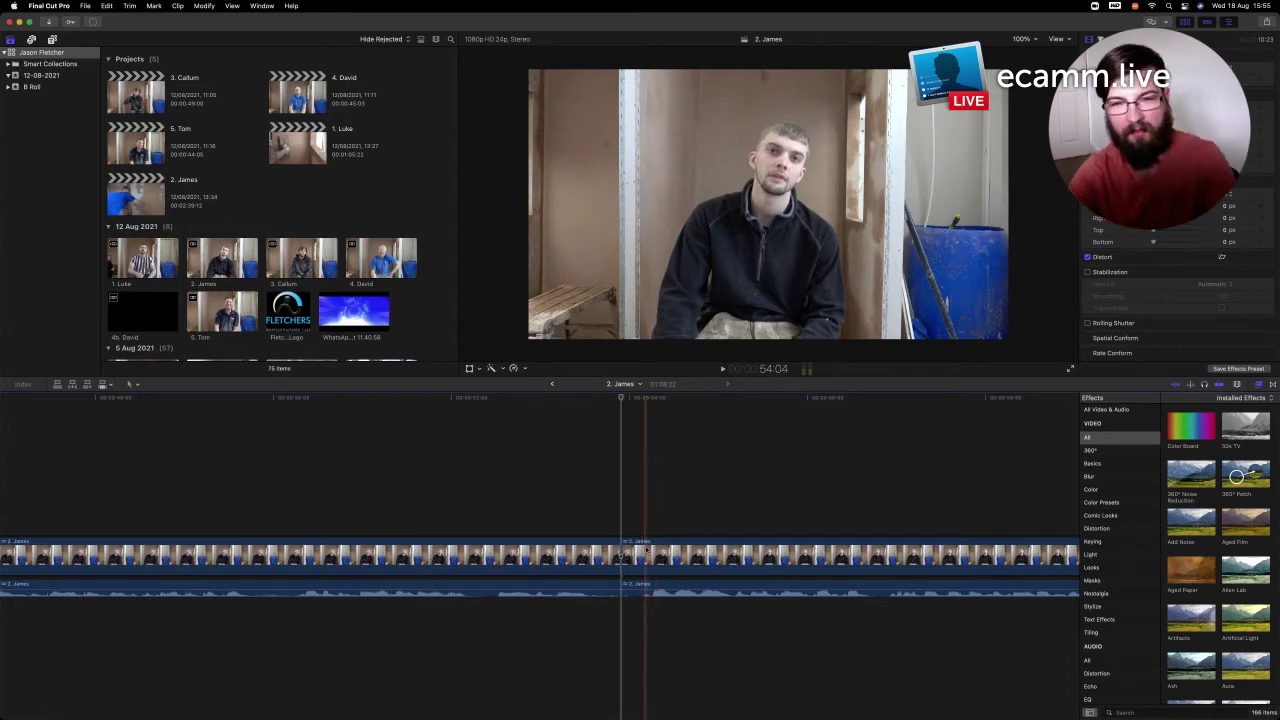
scroll(640, 551, right, 3)
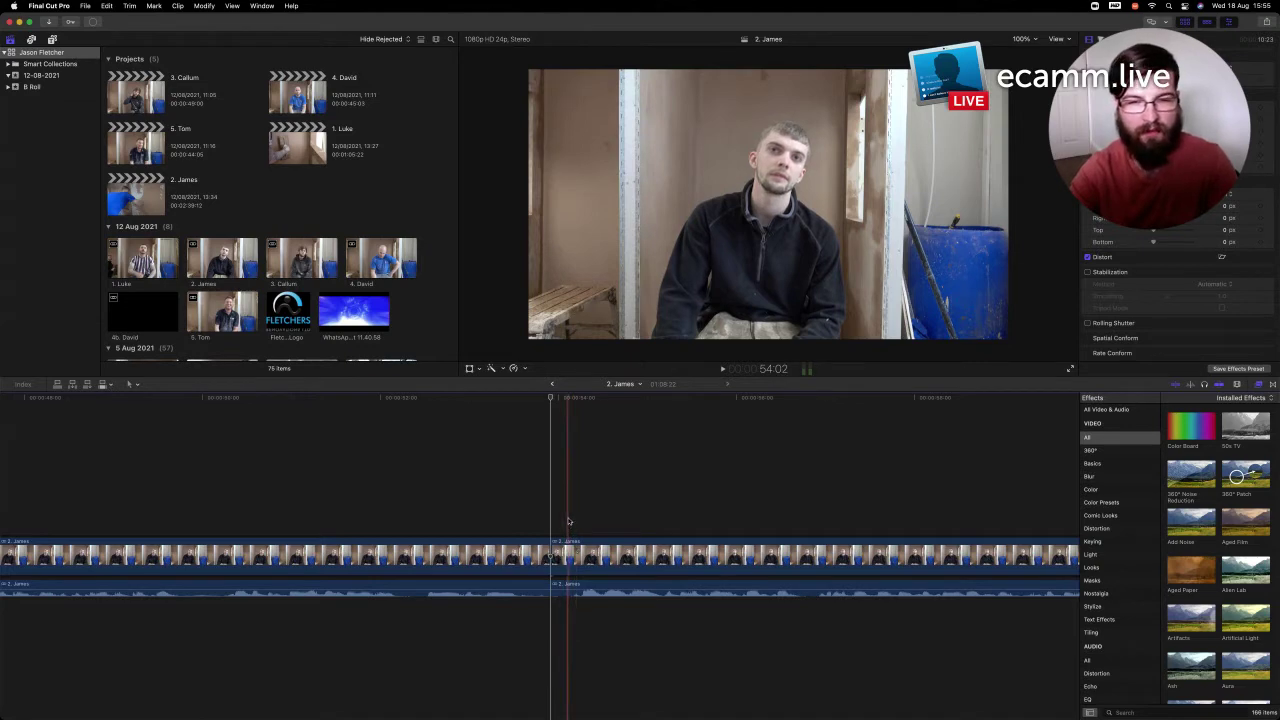
key(space)
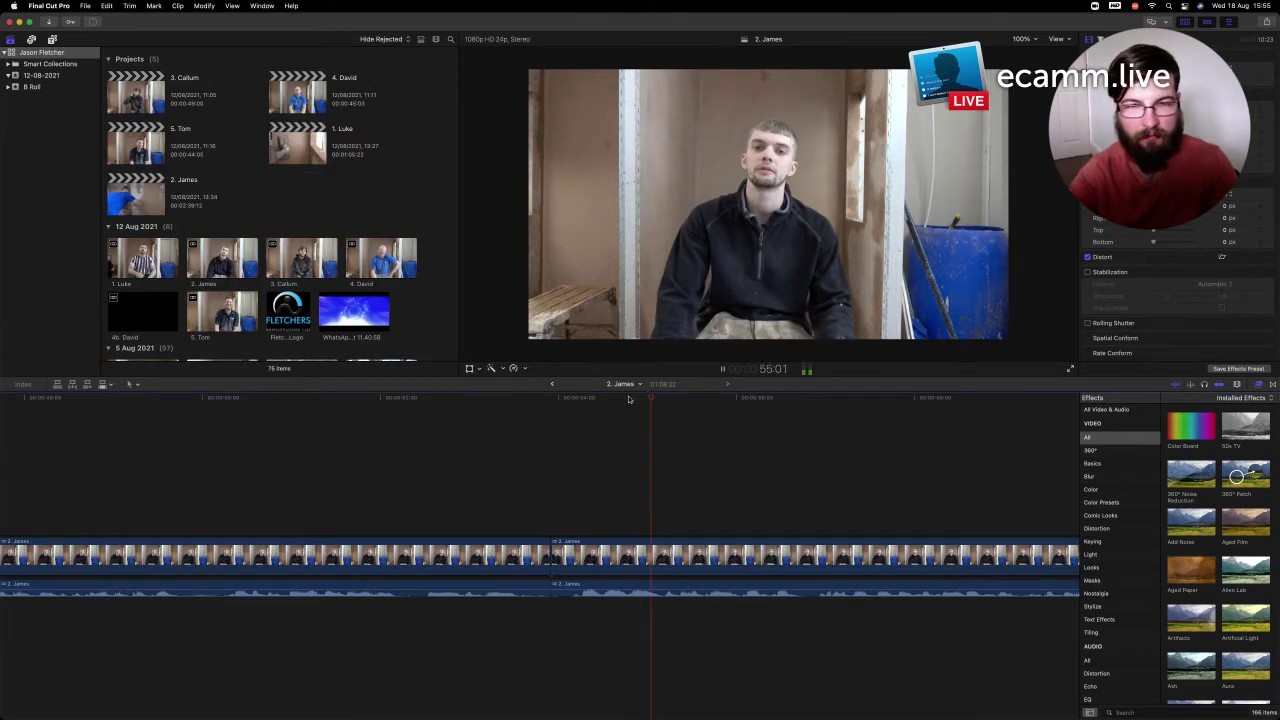
key(space)
key(space)
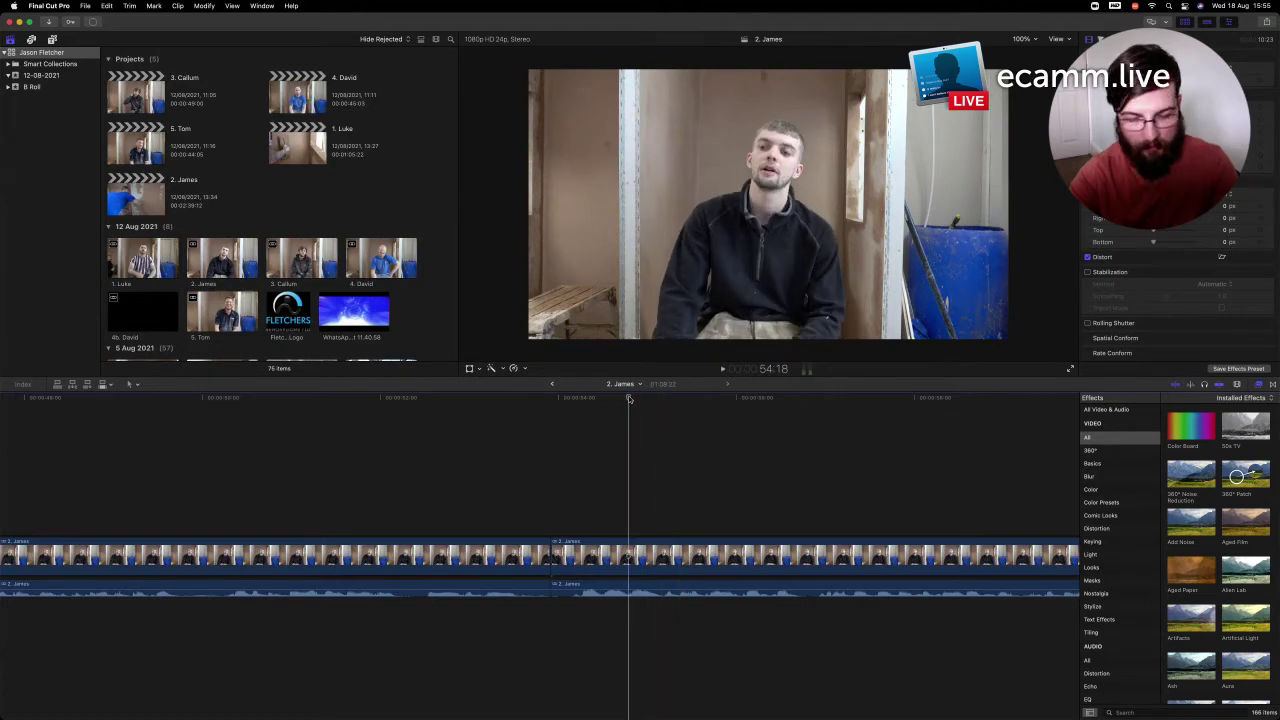
key(space)
key(b)
click(626, 560)
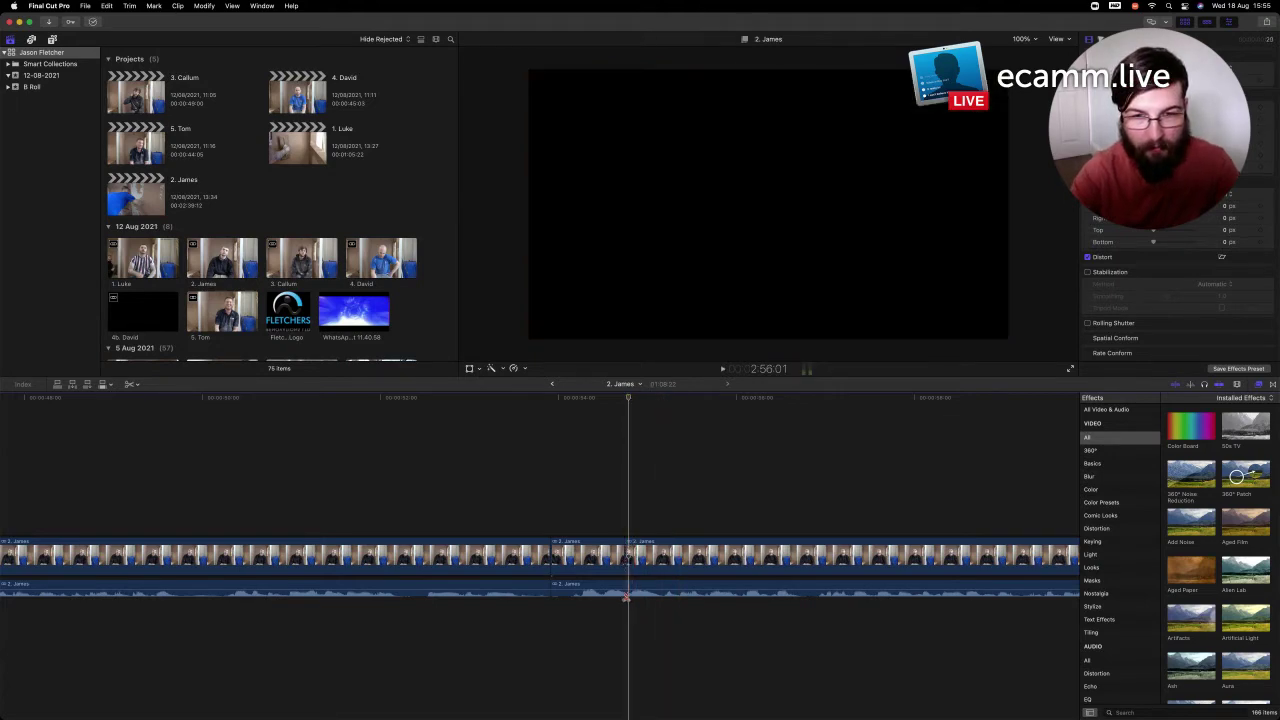
Delete the short interview piece between the cut at about 54 seconds and the new split, and play across the join
key(a)
click(593, 560)
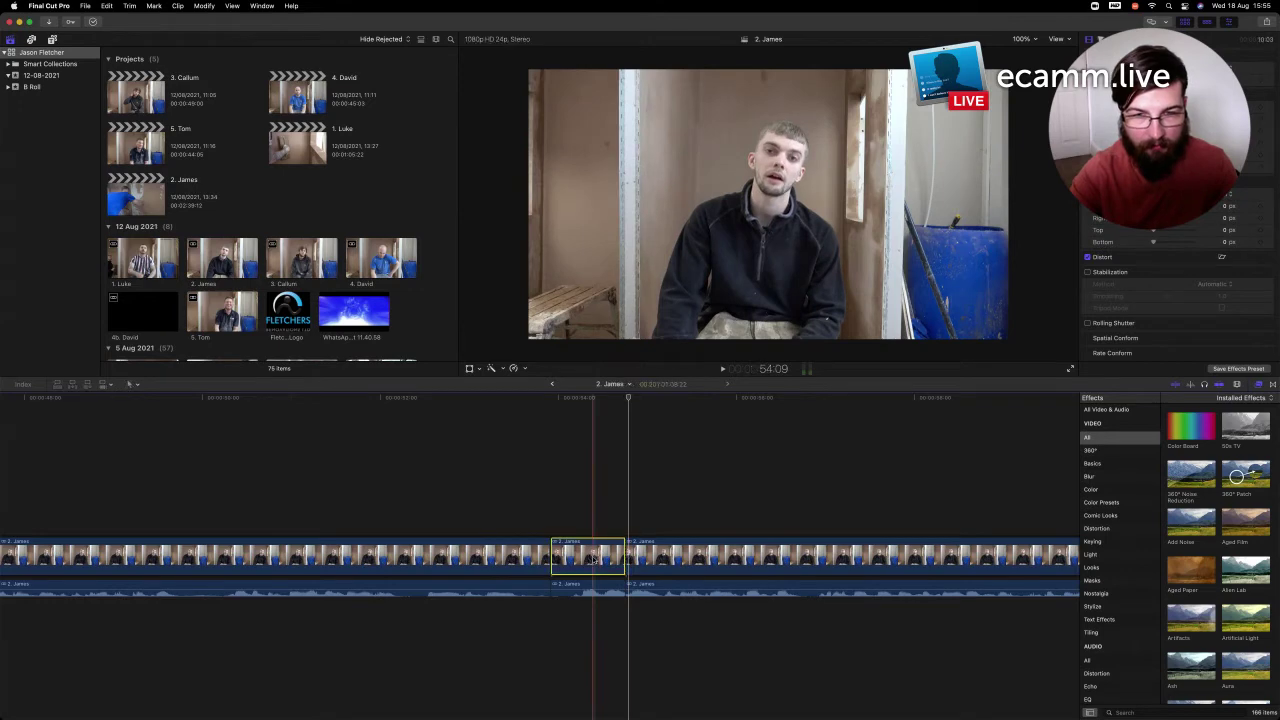
key(Delete)
click(440, 529)
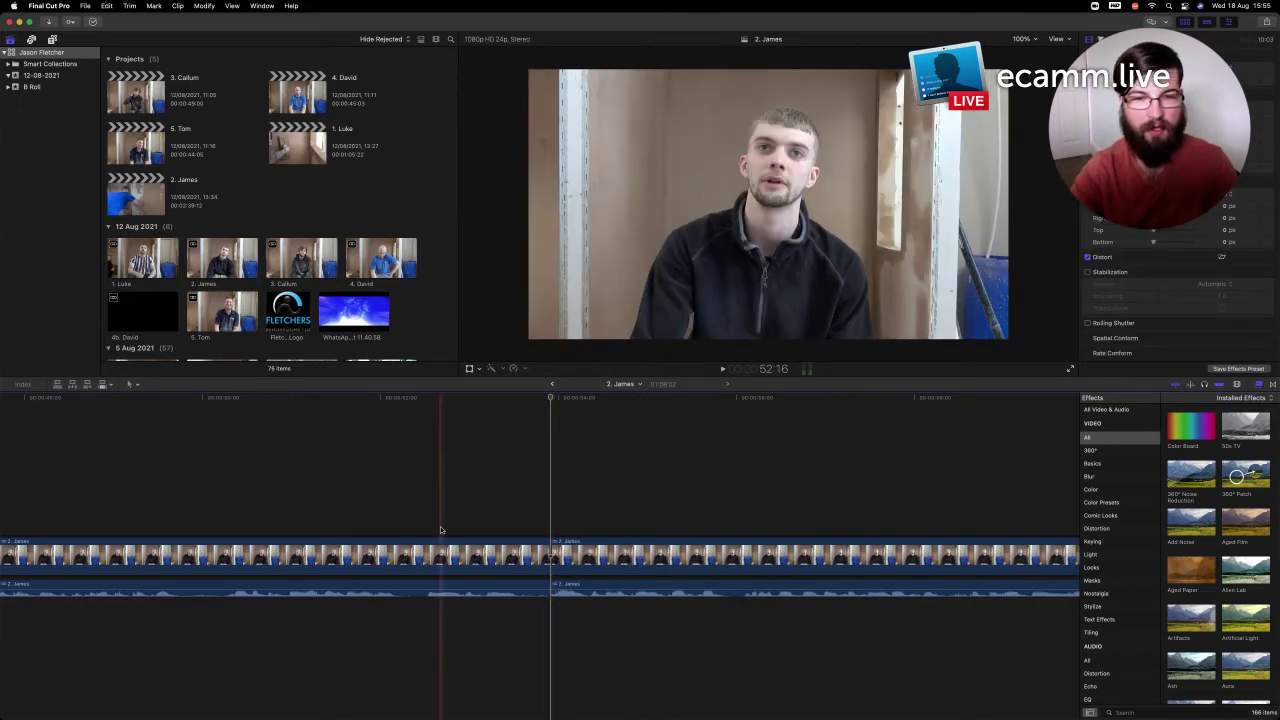
key(space)
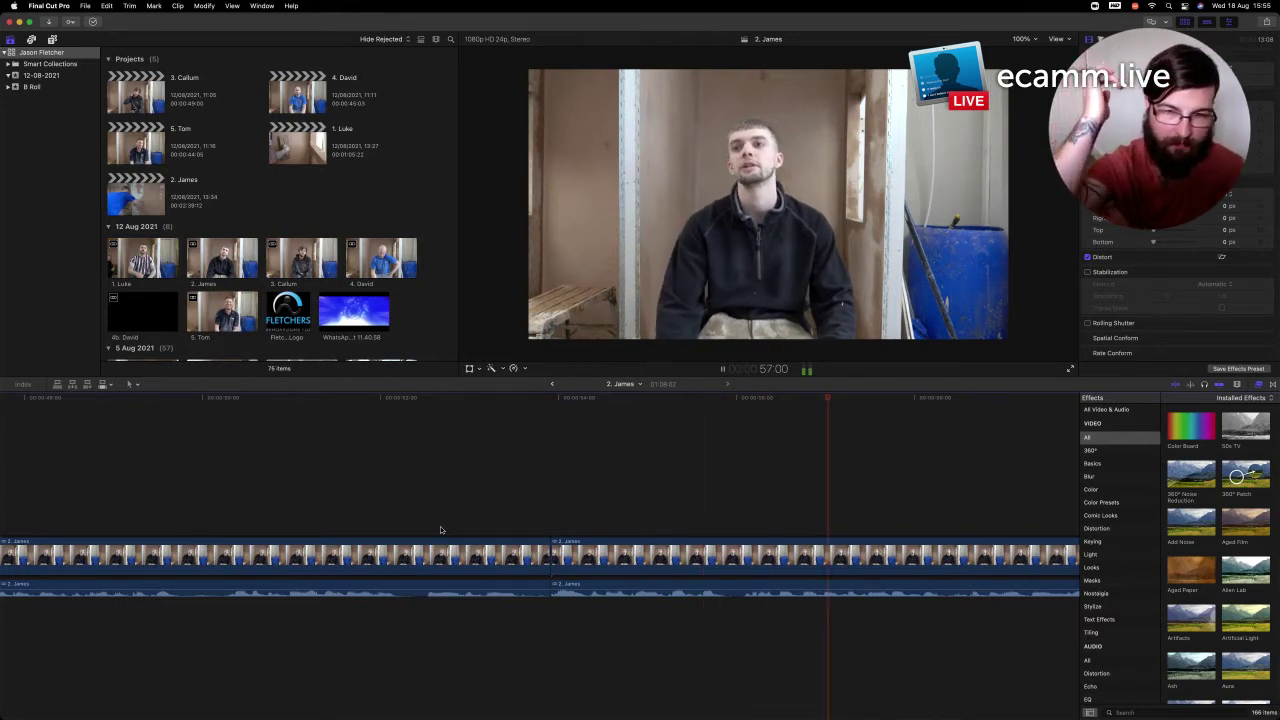
key(space)
Review the B-roll and closing sections of the timeline, and compare them with interview project 1 before reopening project 2
key(super+minus)
key(super+minus)
key(super+minus)
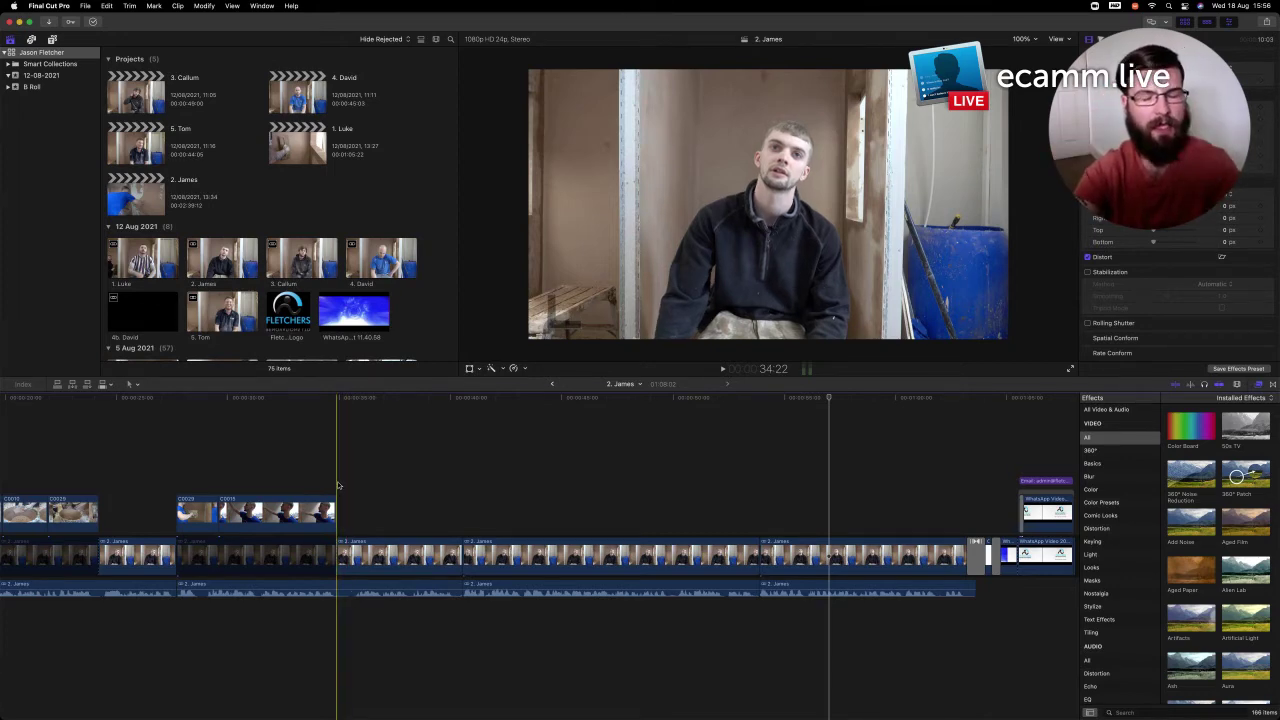
scroll(362, 490, left, 3)
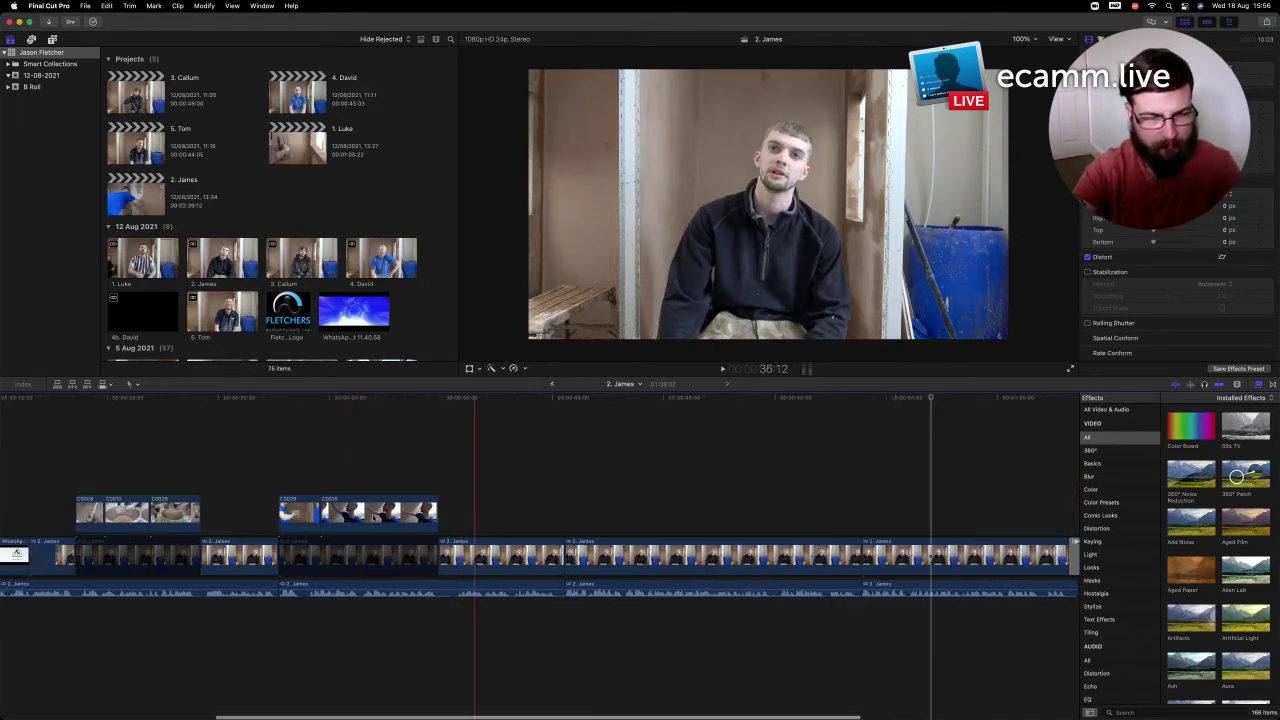
scroll(650, 510, right, 10)
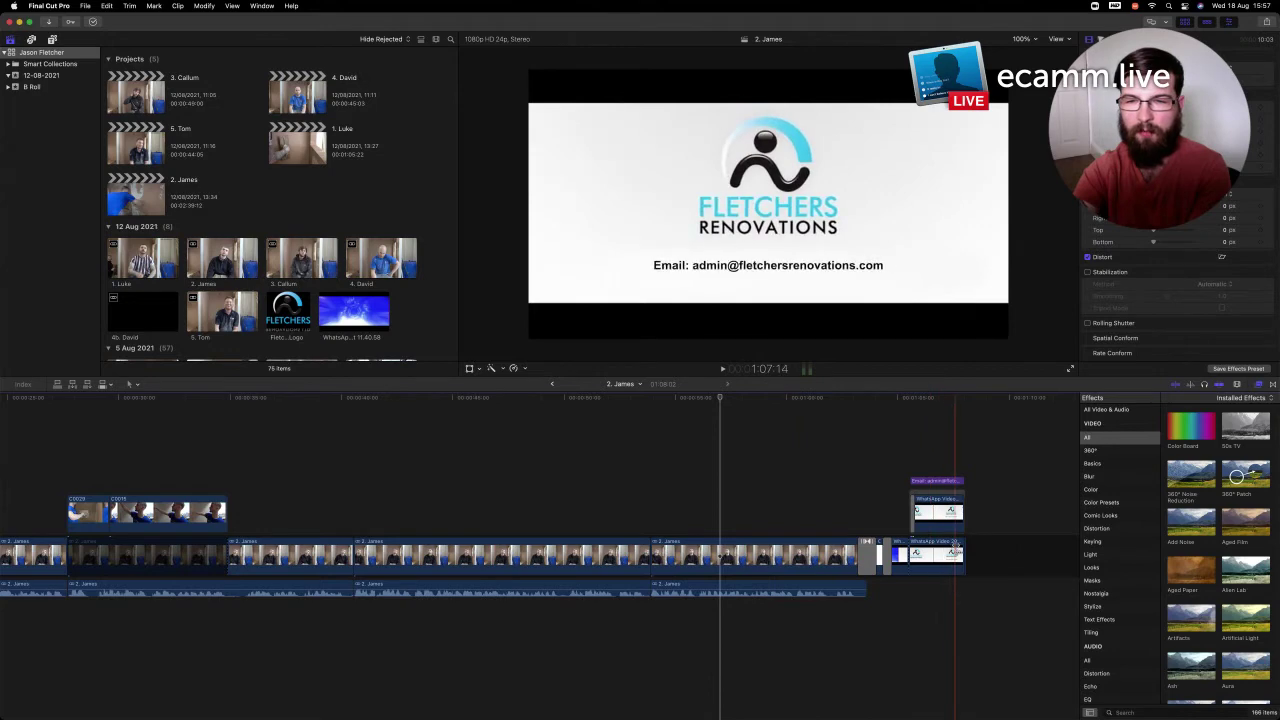
scroll(320, 293, down, 1)
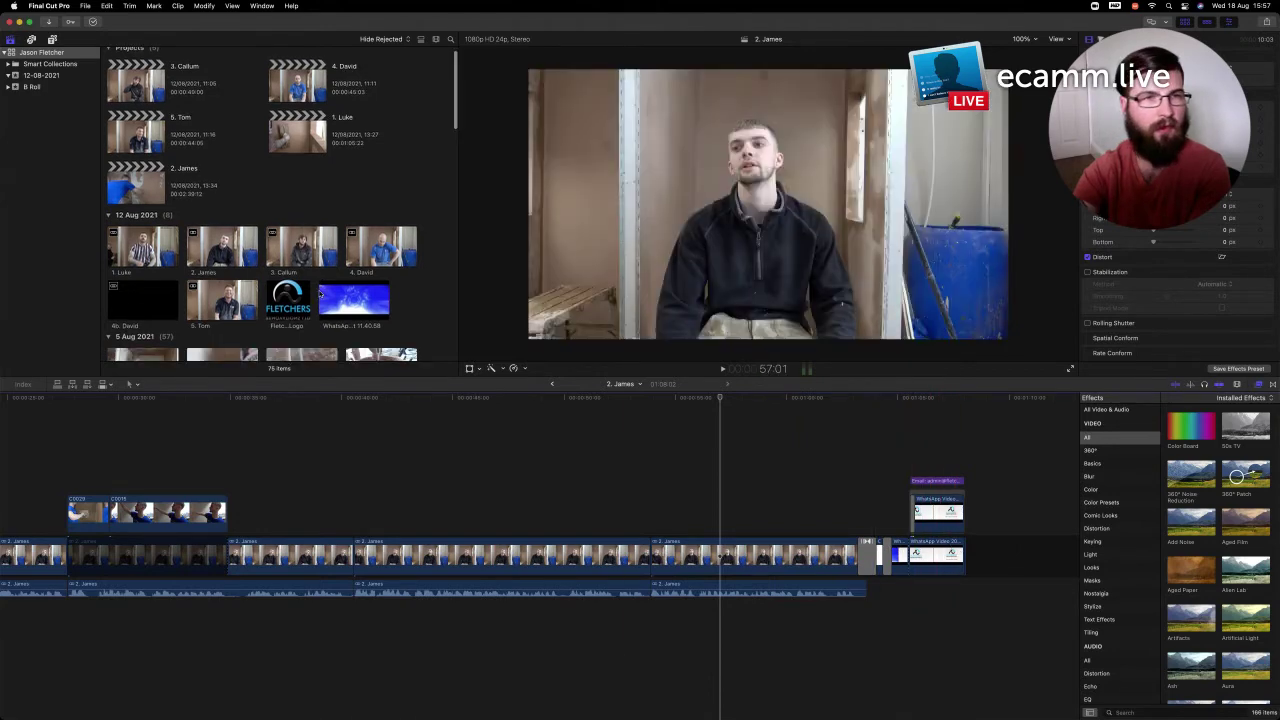
double_click(290, 135)
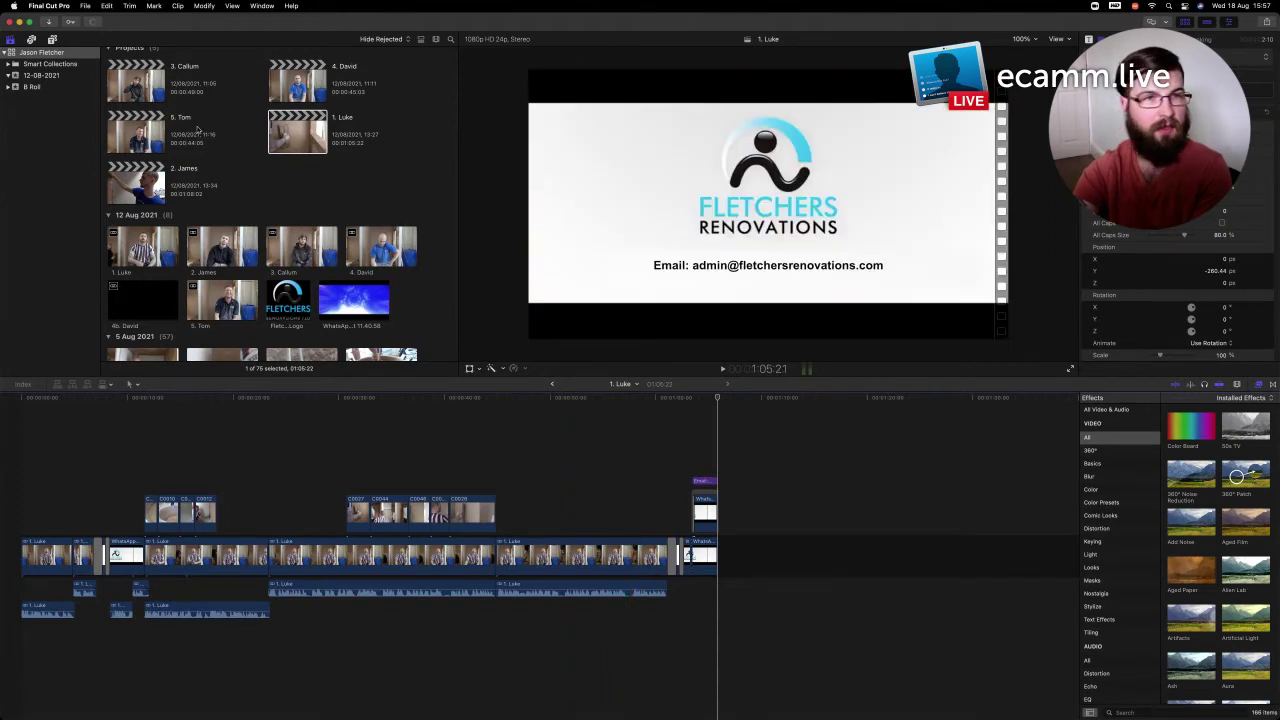
double_click(155, 188)
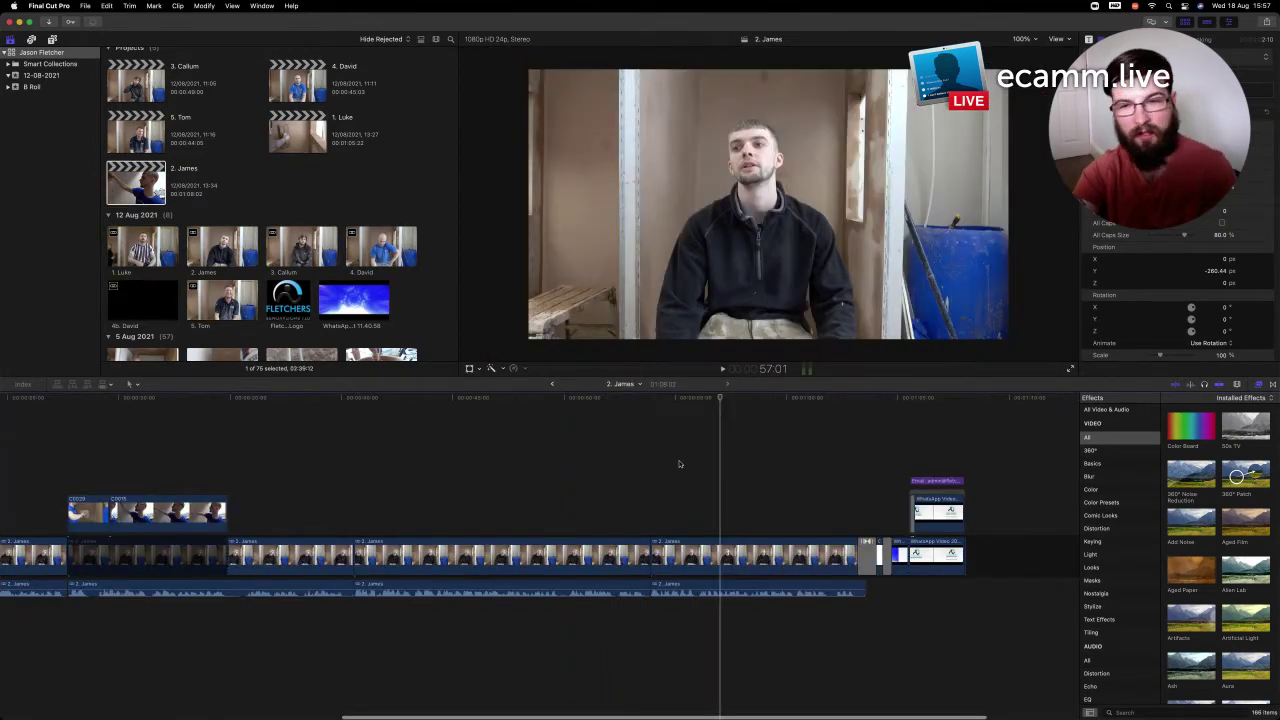
Trim the last interview picture segment so the closing transition starts about 3 seconds earlier, leaving the audio at full length
click(868, 555)
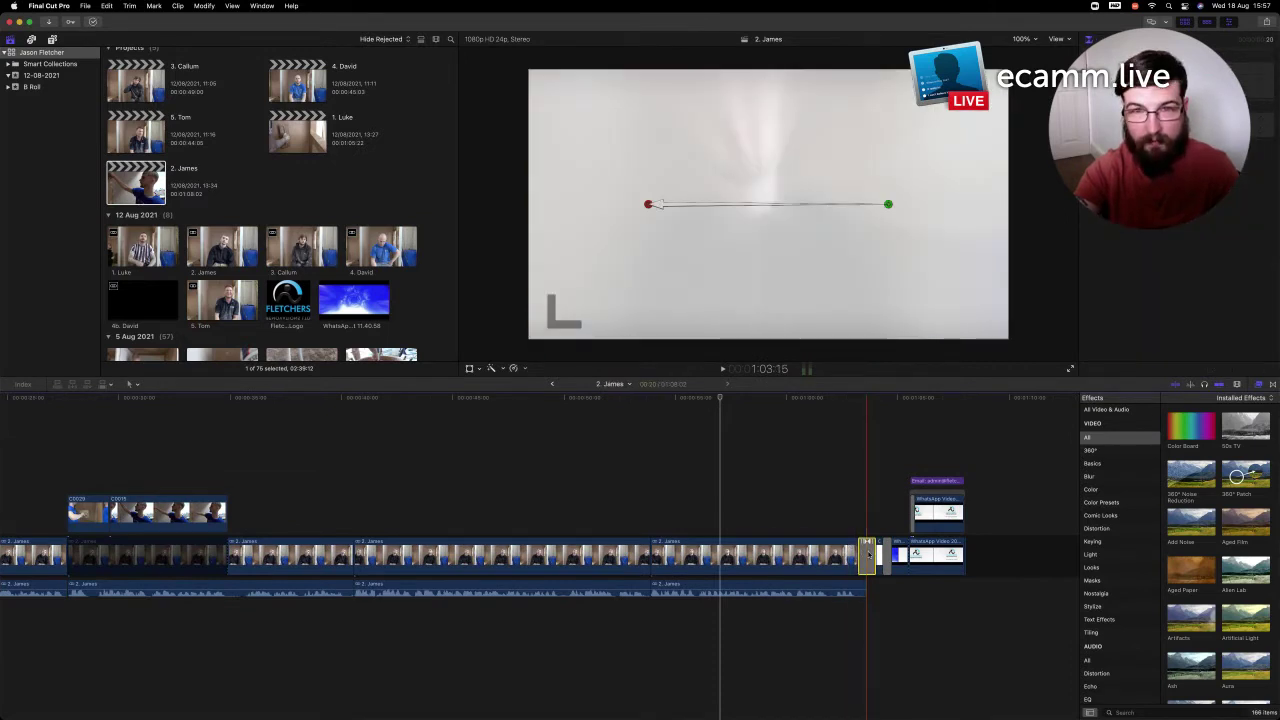
drag(866, 555, 790, 557)
drag(790, 558, 790, 558)
Delete the tiny leftover interview fragment after the closing logo at the end of the timeline
key(space)
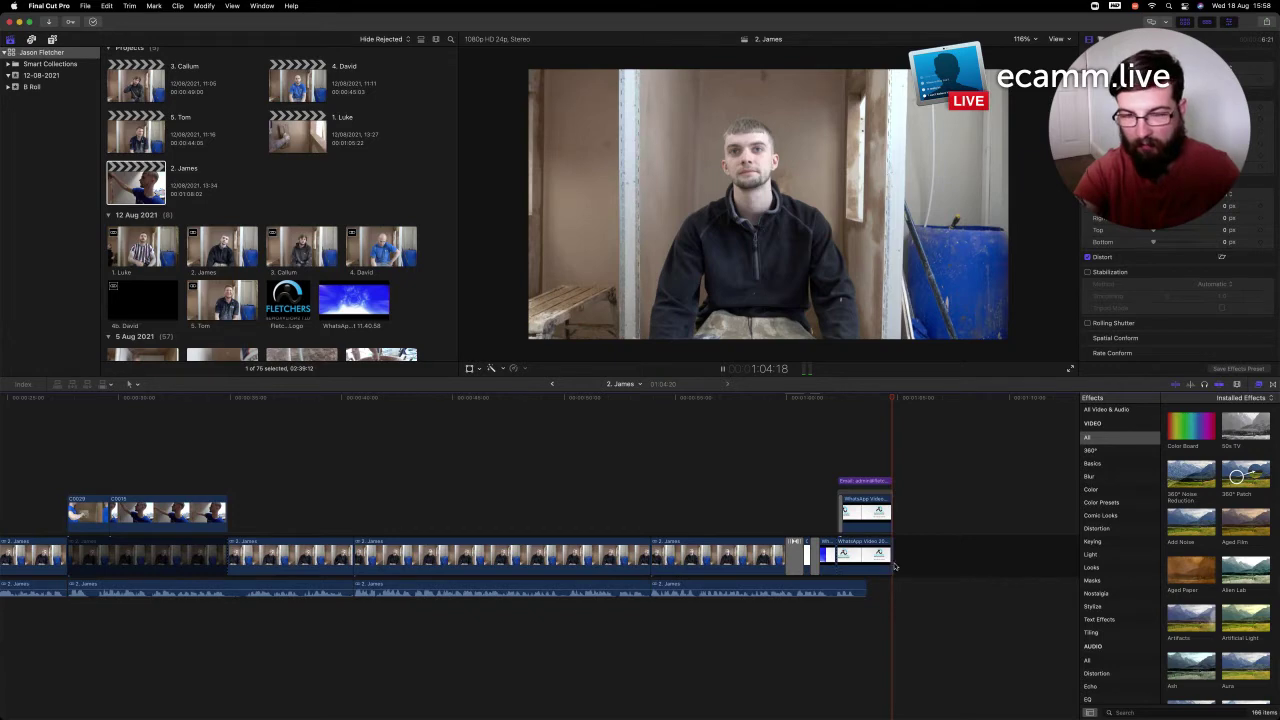
key(super+equal)
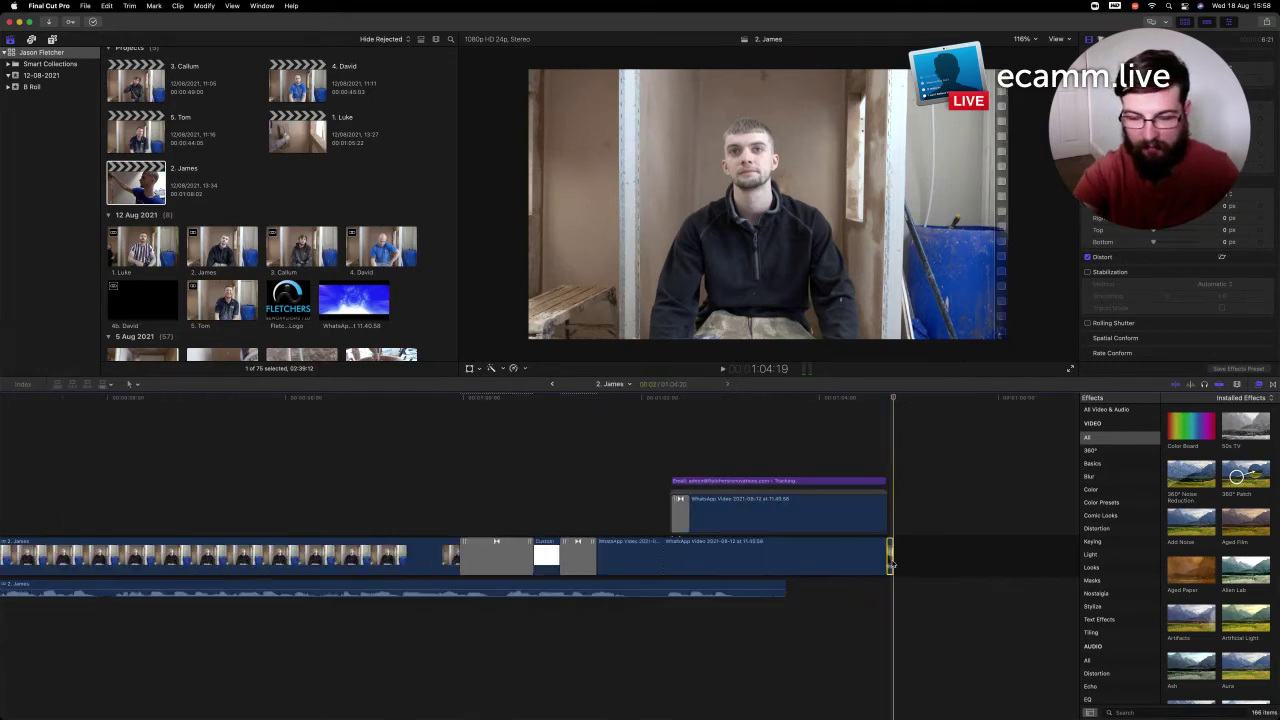
key(space)
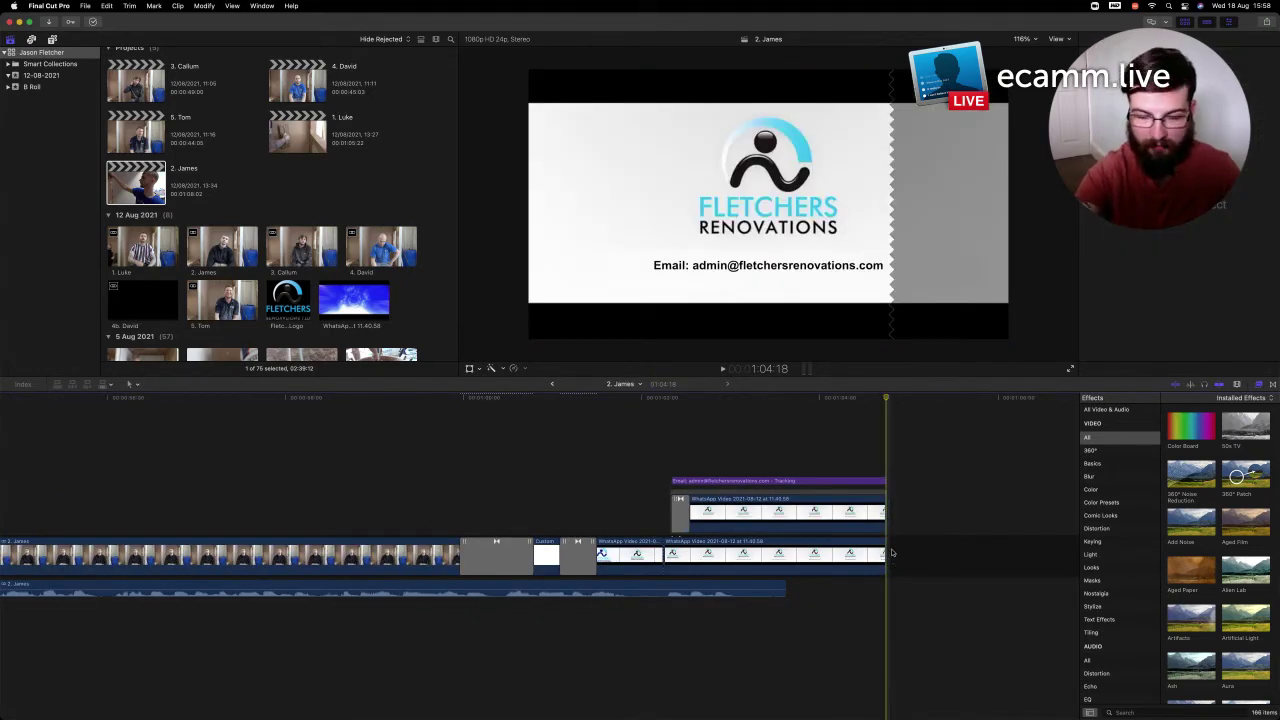
Open interview project 1 and trim its last interview picture segment so the closing transition starts about 4 seconds earlier, keeping the audio at full length
key(shift+z)
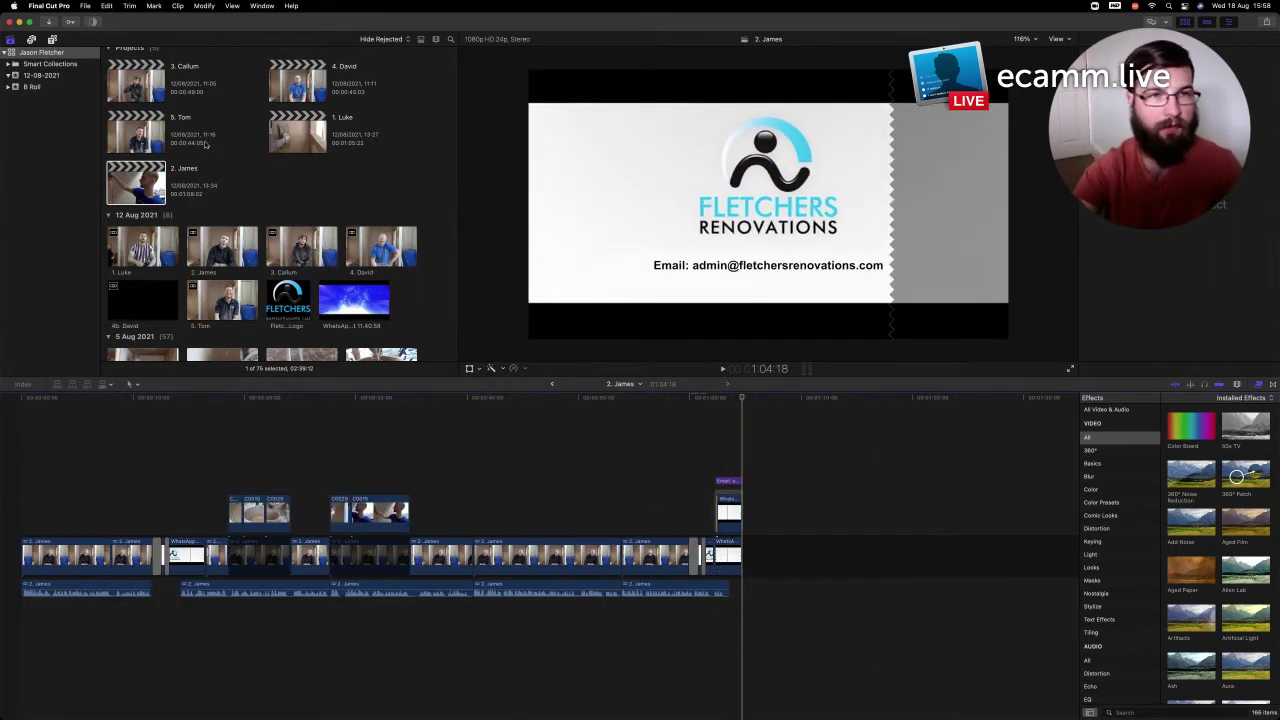
double_click(310, 140)
click(629, 491)
key(super+equal)
key(super+equal)
key(super+equal)
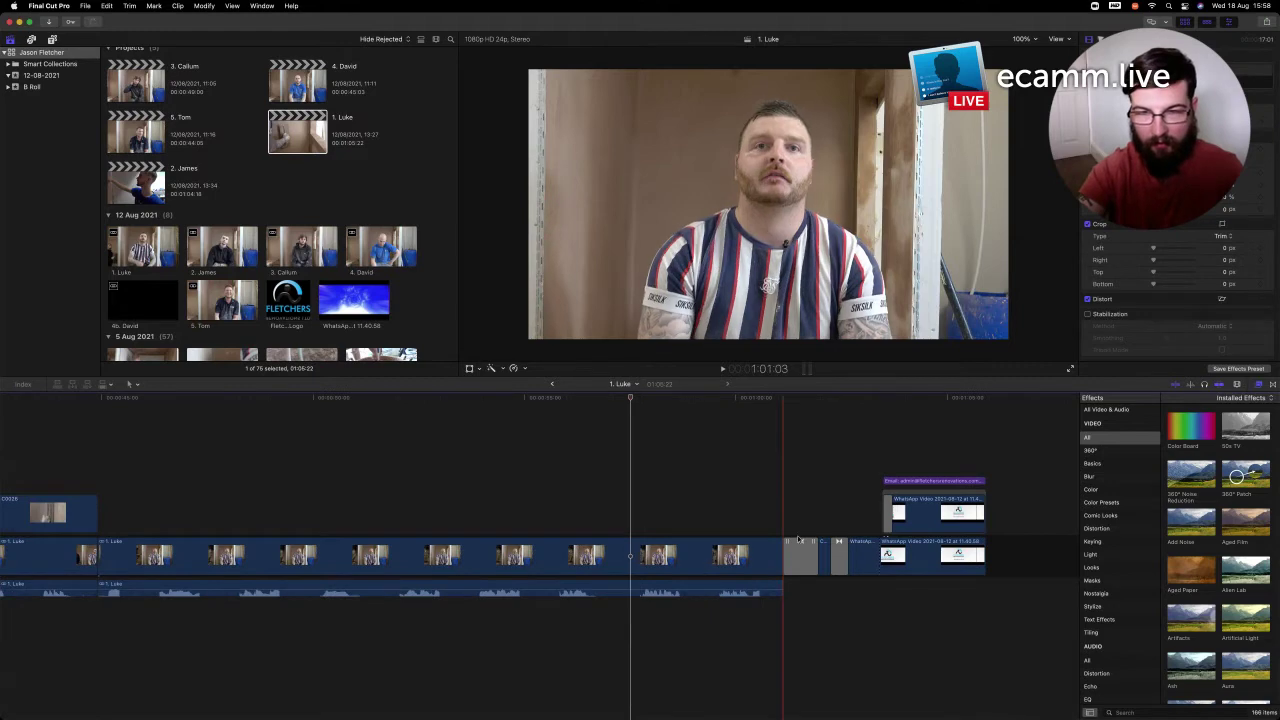
click(800, 554)
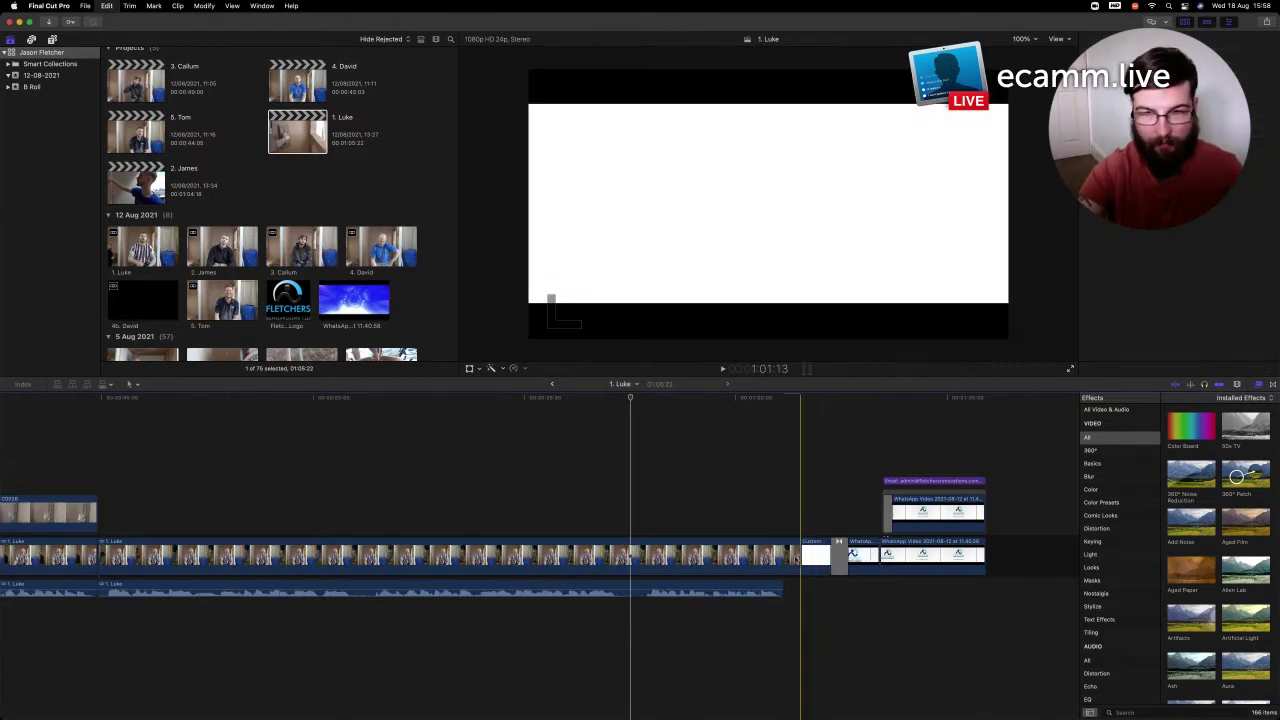
drag(802, 556, 634, 557)
key(space)
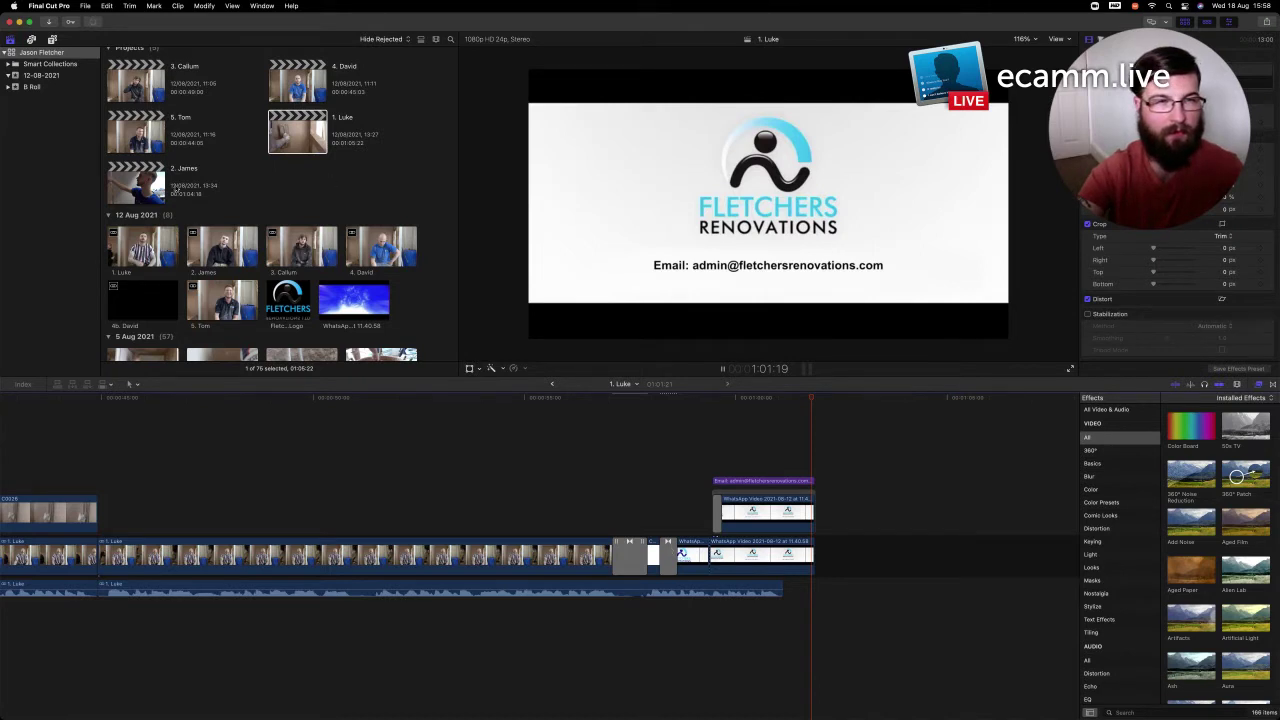
key(super+minus)
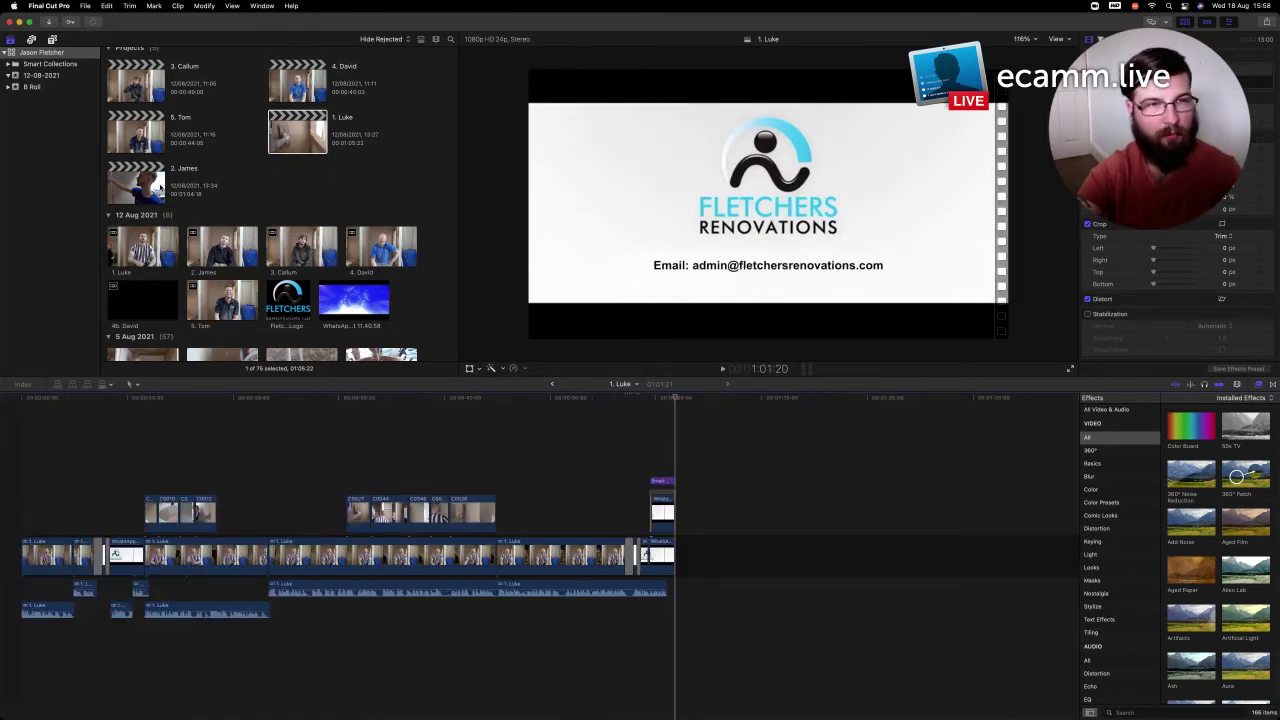
Reopen interview project 2 and place B-roll clip C0044 above the interview, starting at about 42 seconds
double_click(160, 186)
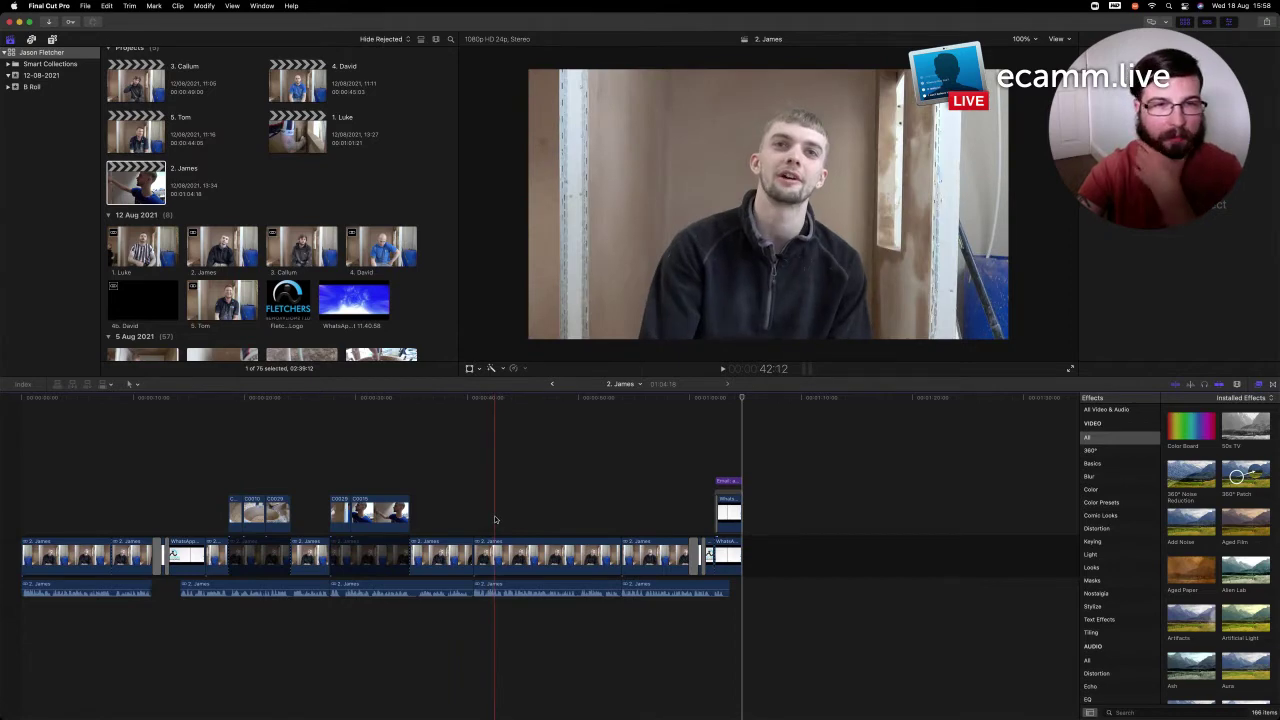
scroll(354, 308, down, 3)
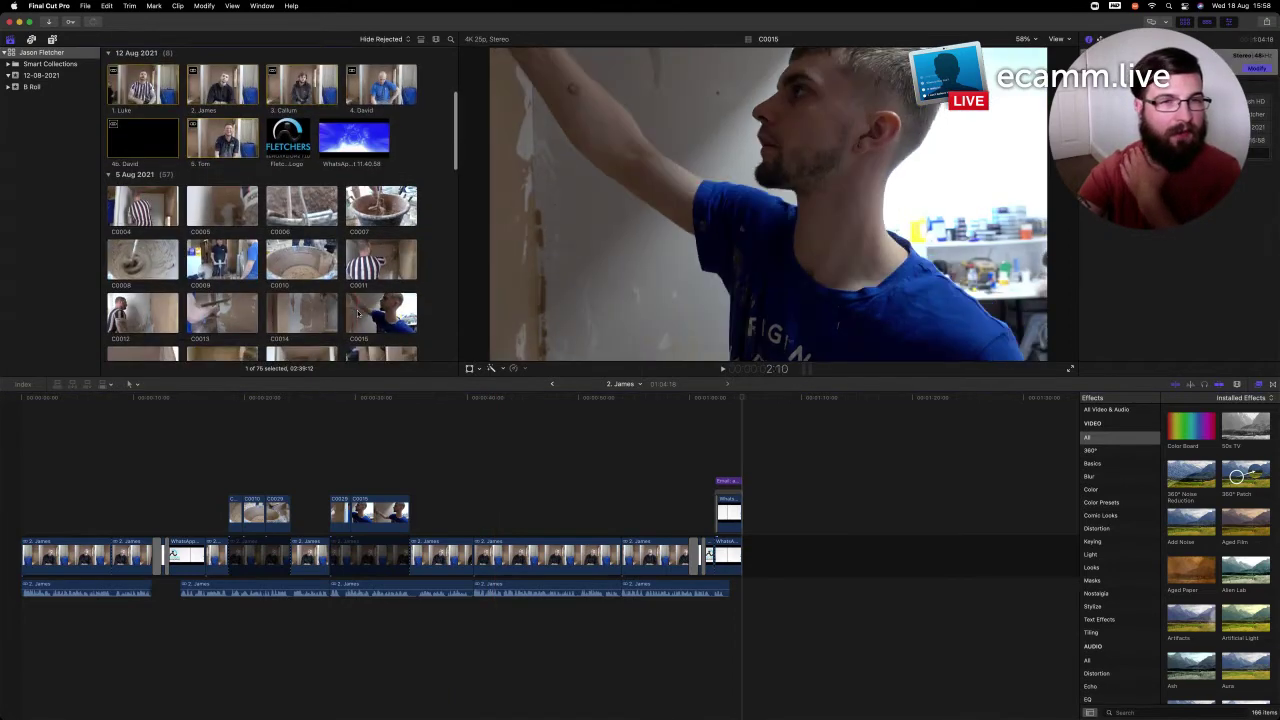
scroll(357, 314, down, 4)
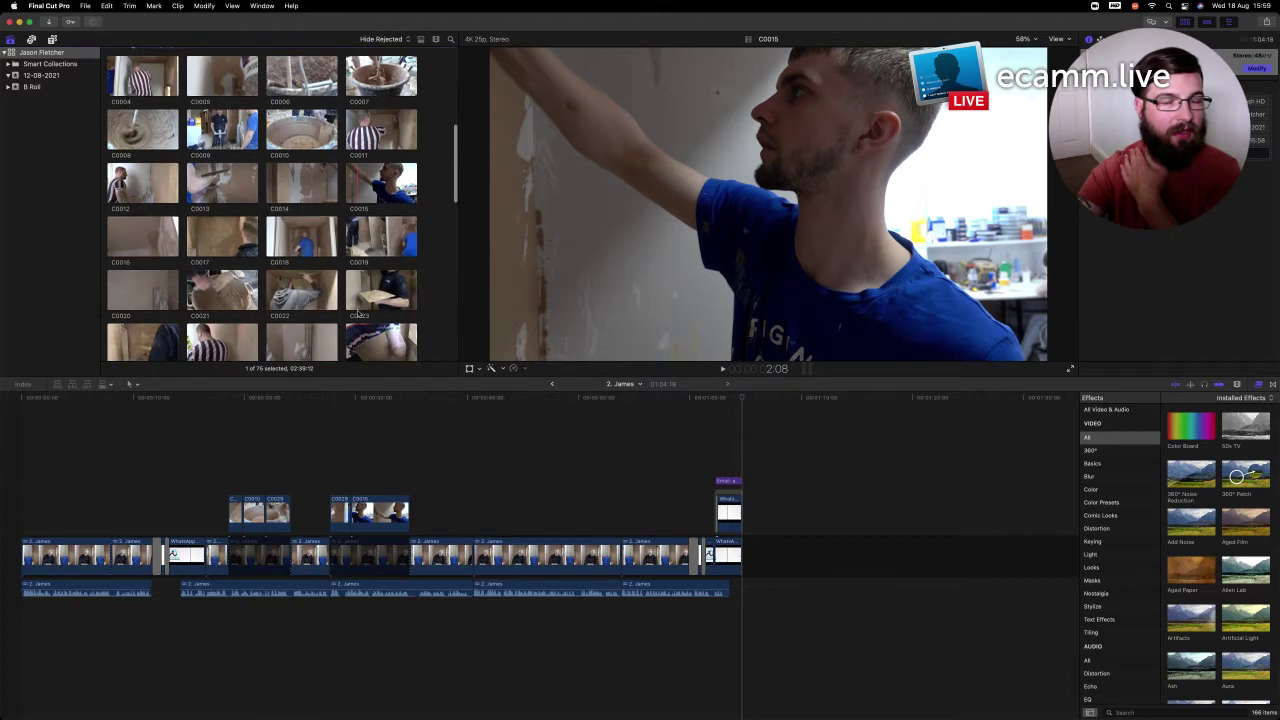
scroll(357, 314, down, 4)
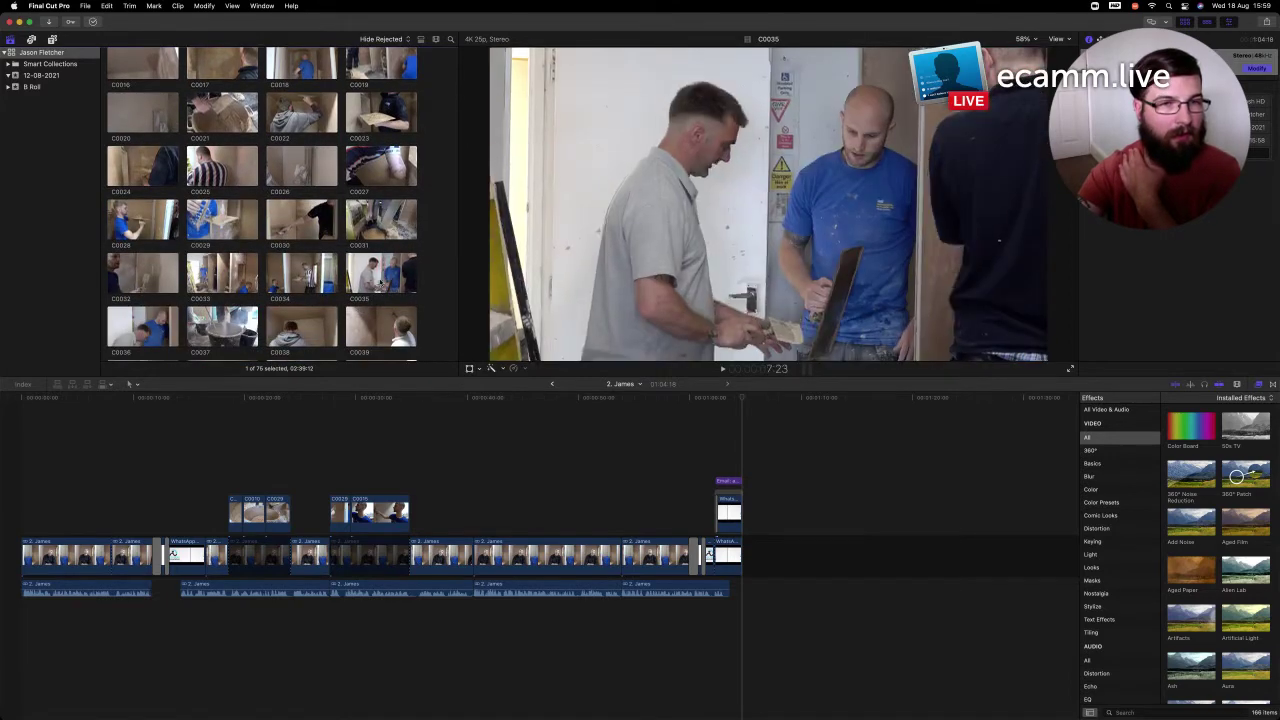
scroll(376, 265, down, 1)
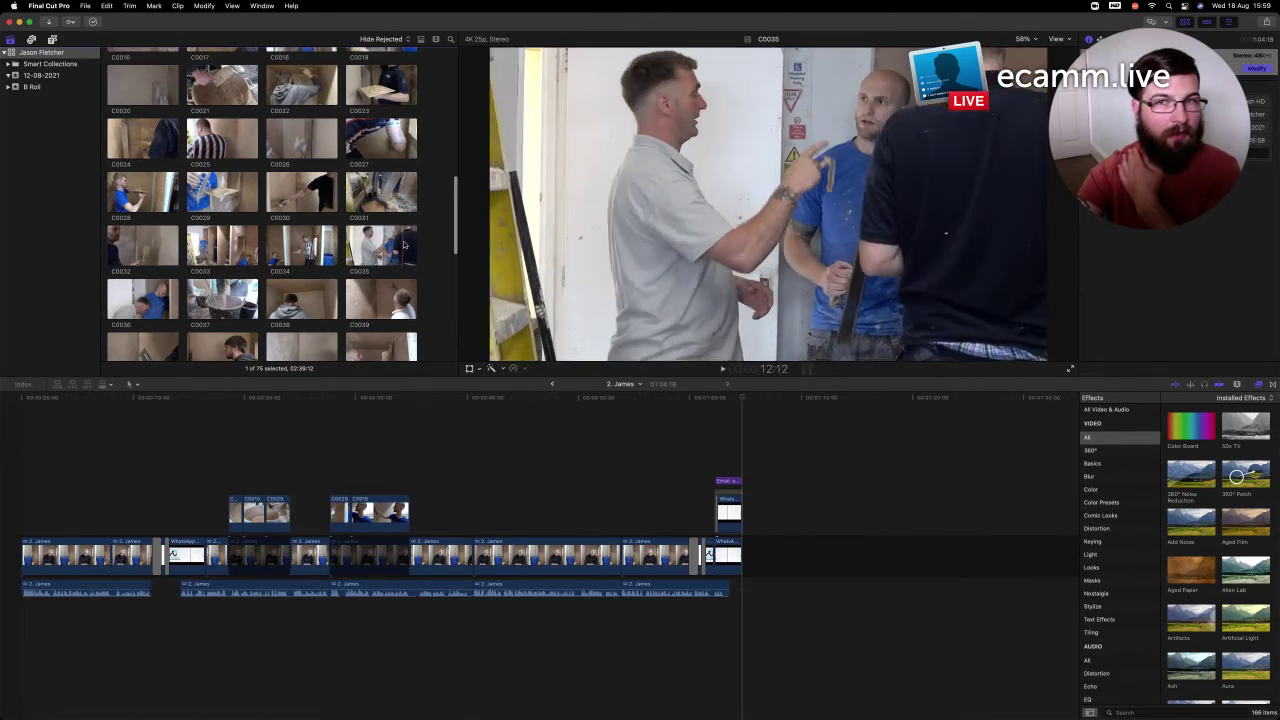
scroll(293, 299, down, 2)
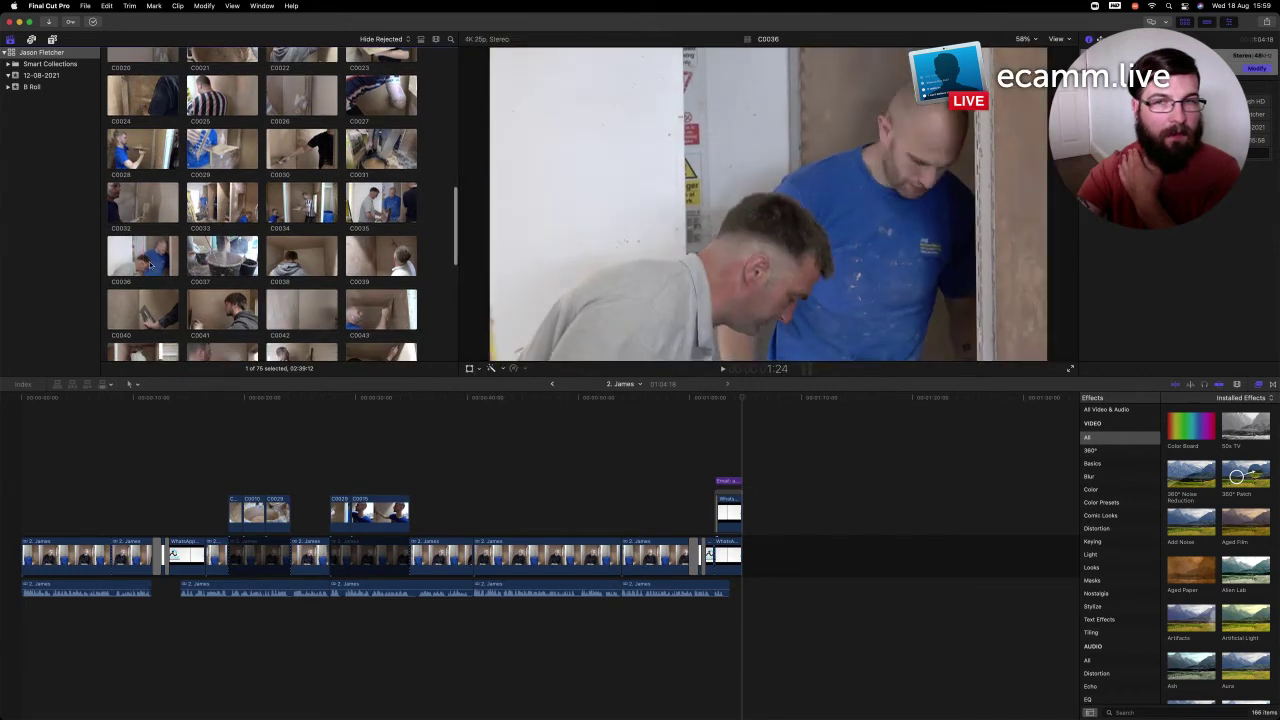
scroll(143, 258, down, 5)
scroll(157, 267, down, 1)
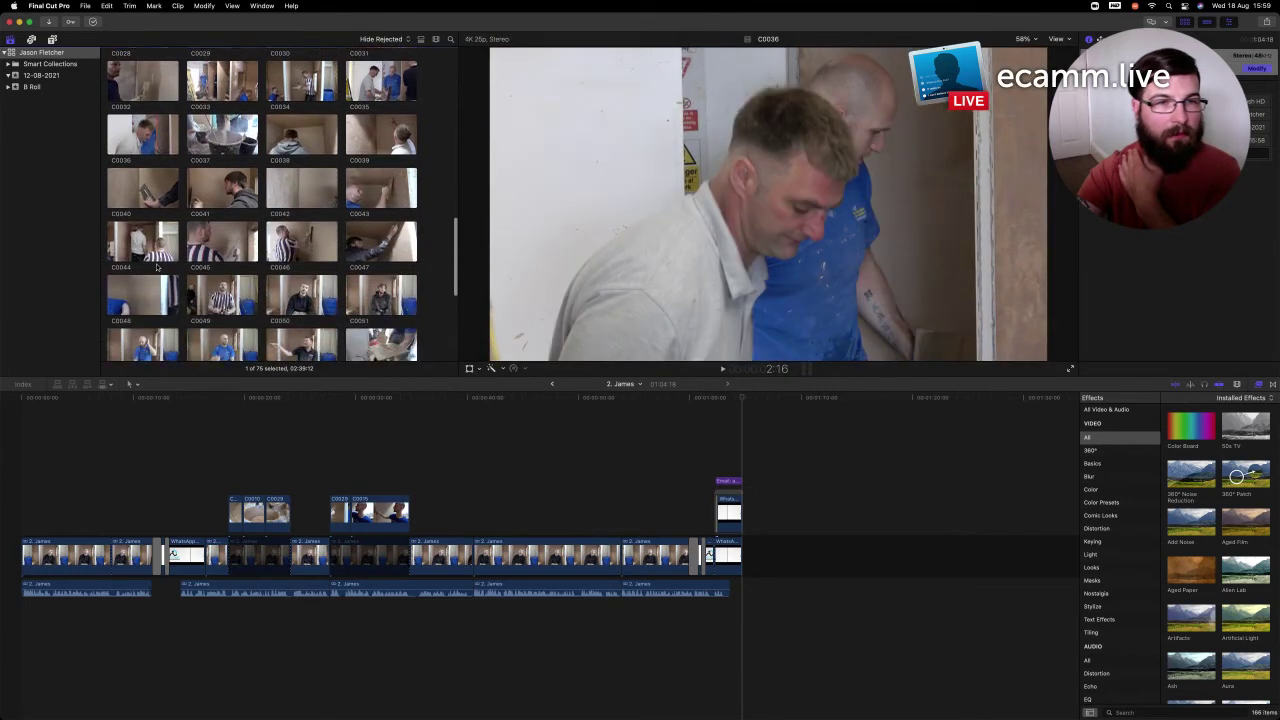
click(146, 244)
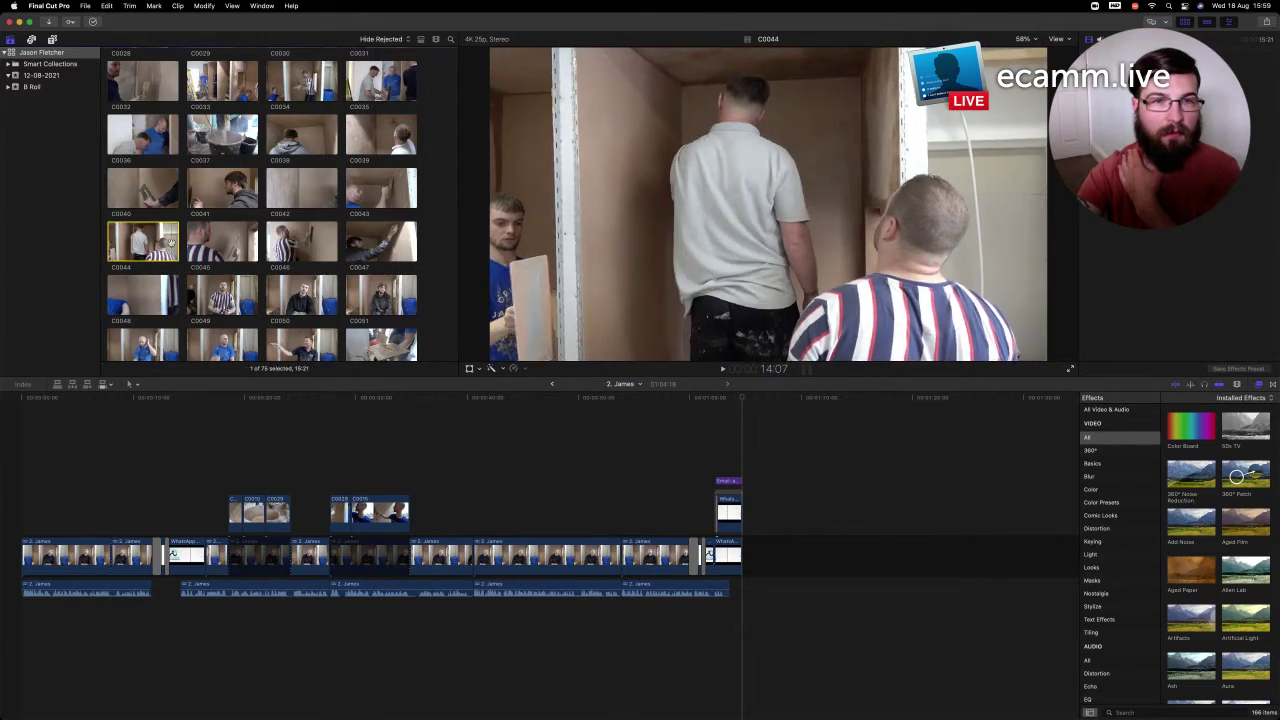
scroll(170, 242, down, 2)
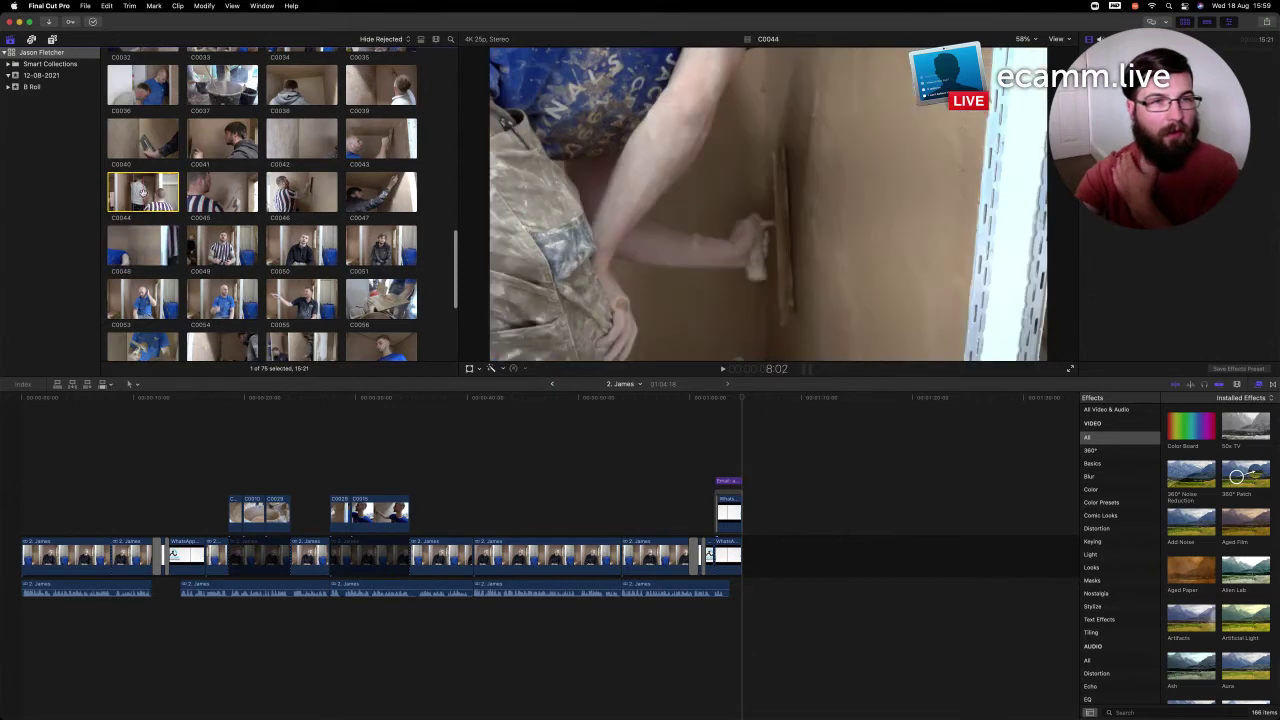
drag(582, 420, 502, 512)
scroll(280, 200, down, 3)
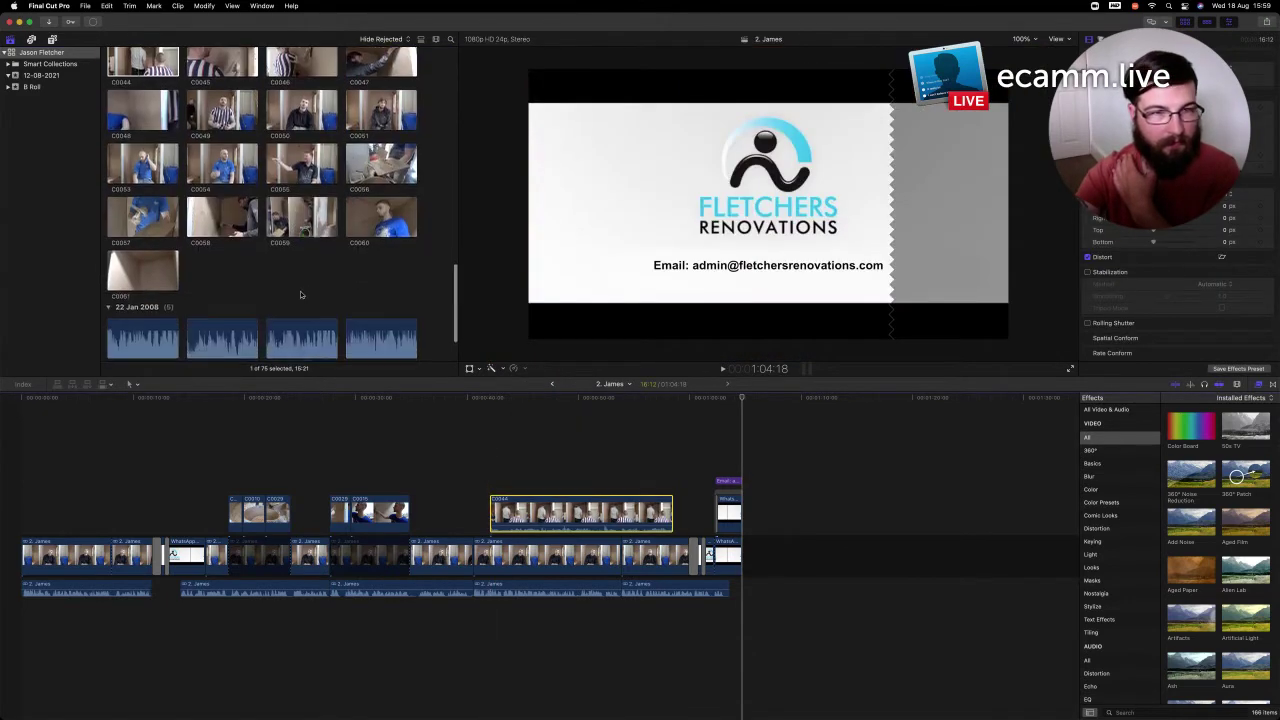
scroll(280, 200, up, 5)
Detach the audio from the C0044 B-roll clip and delete that audio
click(525, 399)
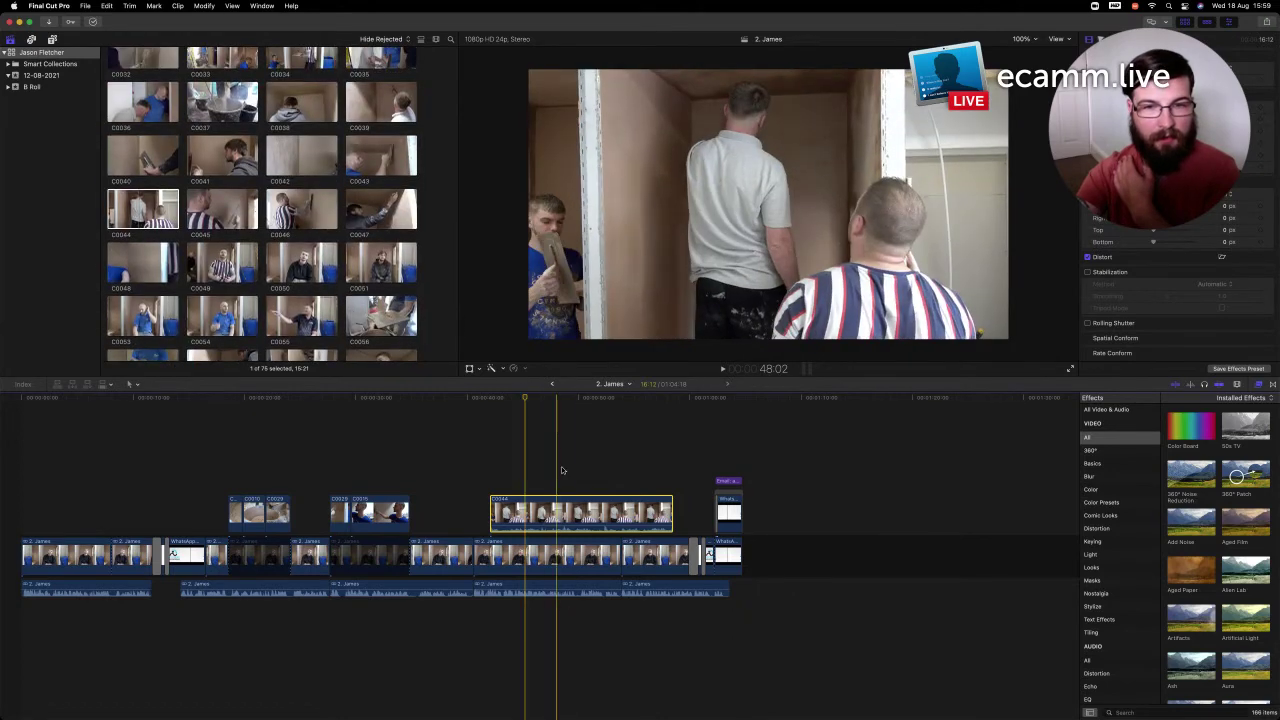
right_click(574, 512)
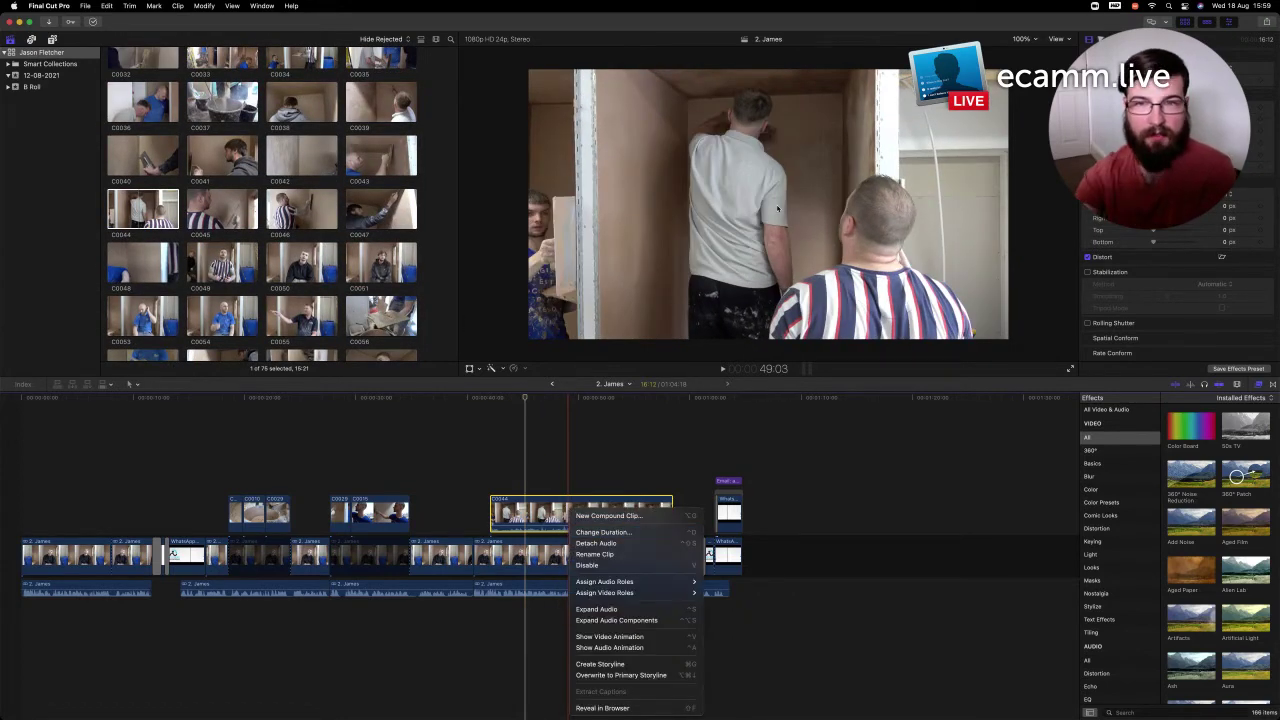
click(614, 543)
click(565, 611)
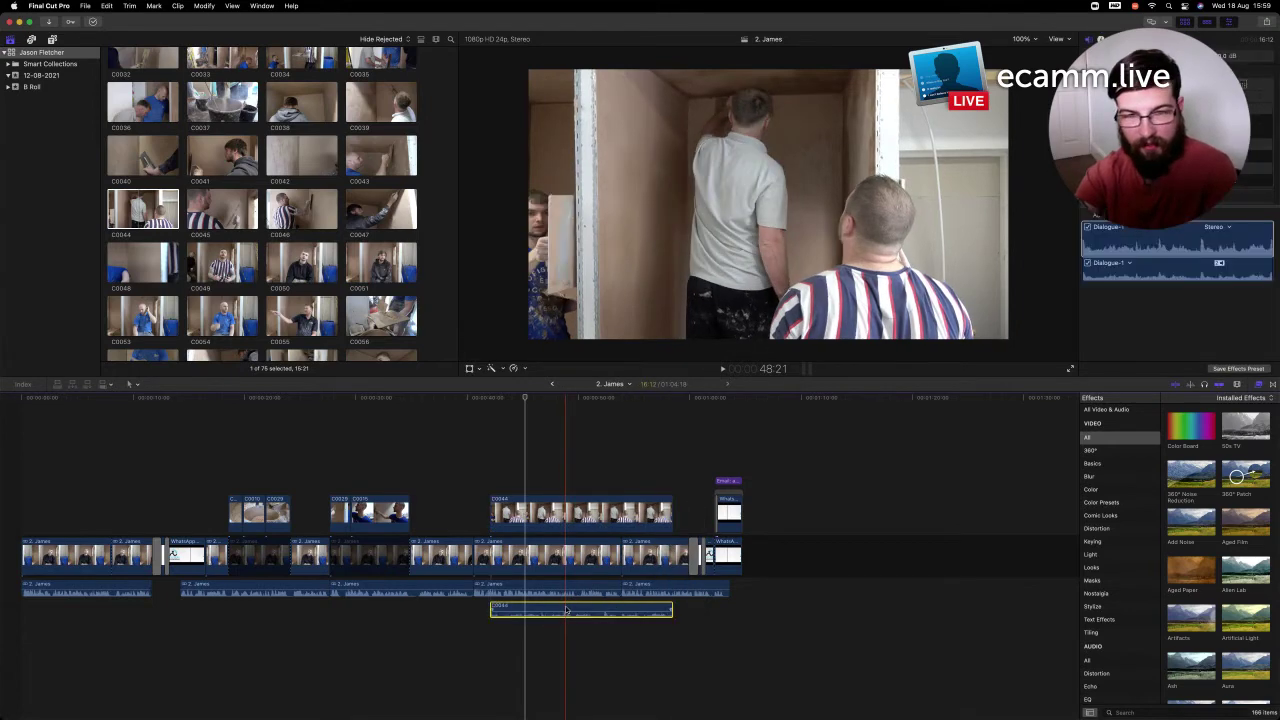
key(Delete)
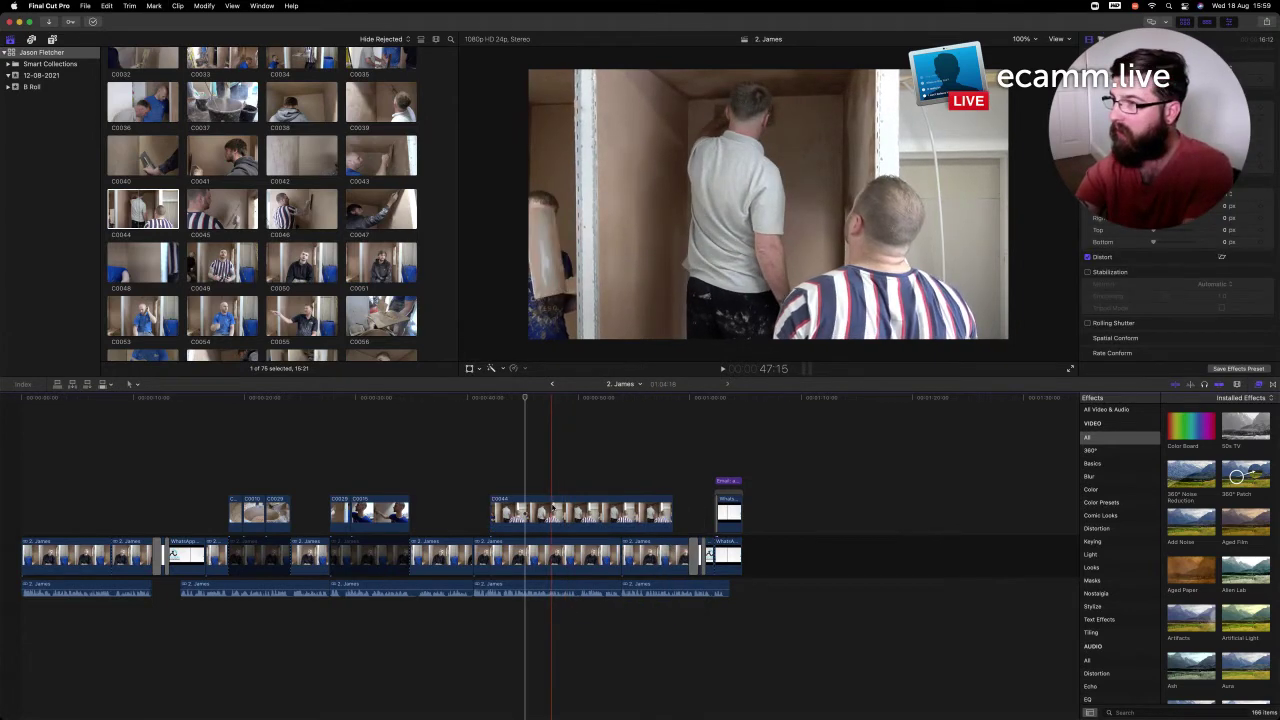
Enlarge the C0044 clip and reposition it so the plasterer in the light polo shirt fills the frame, checking it along its length
click(530, 512)
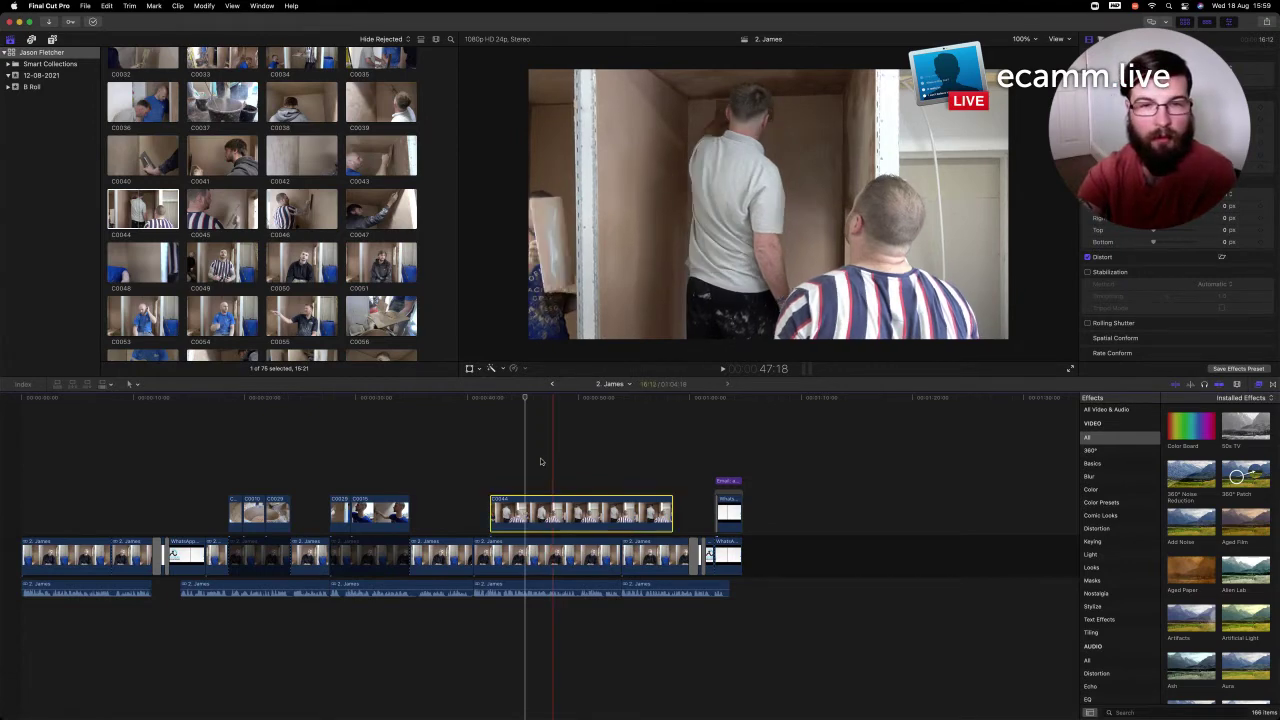
scroll(1118, 336, down, 1)
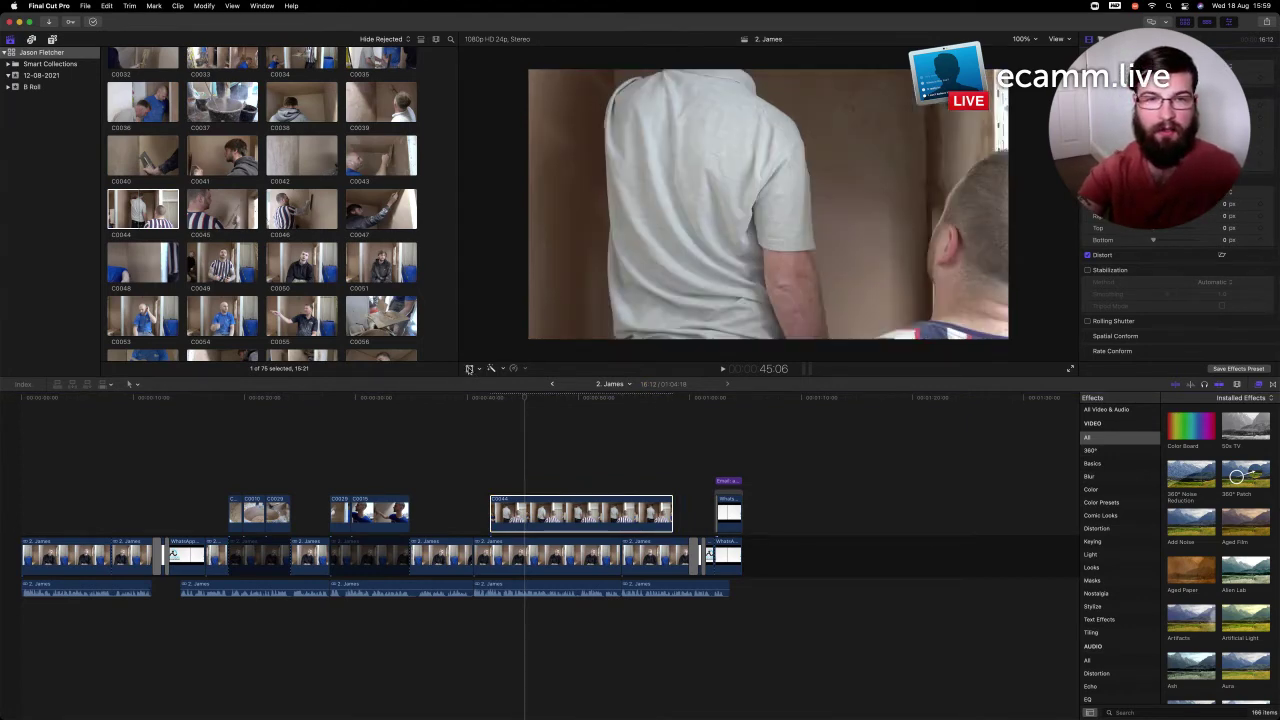
drag(766, 206, 862, 343)
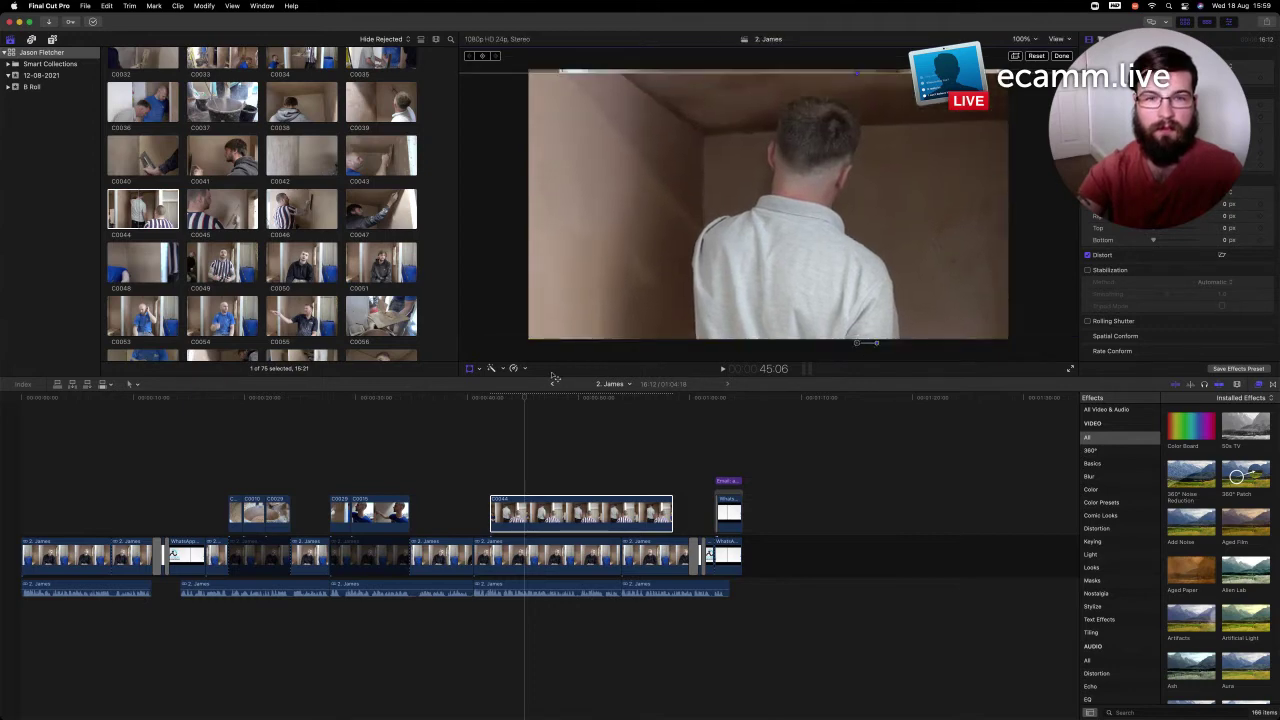
click(552, 514)
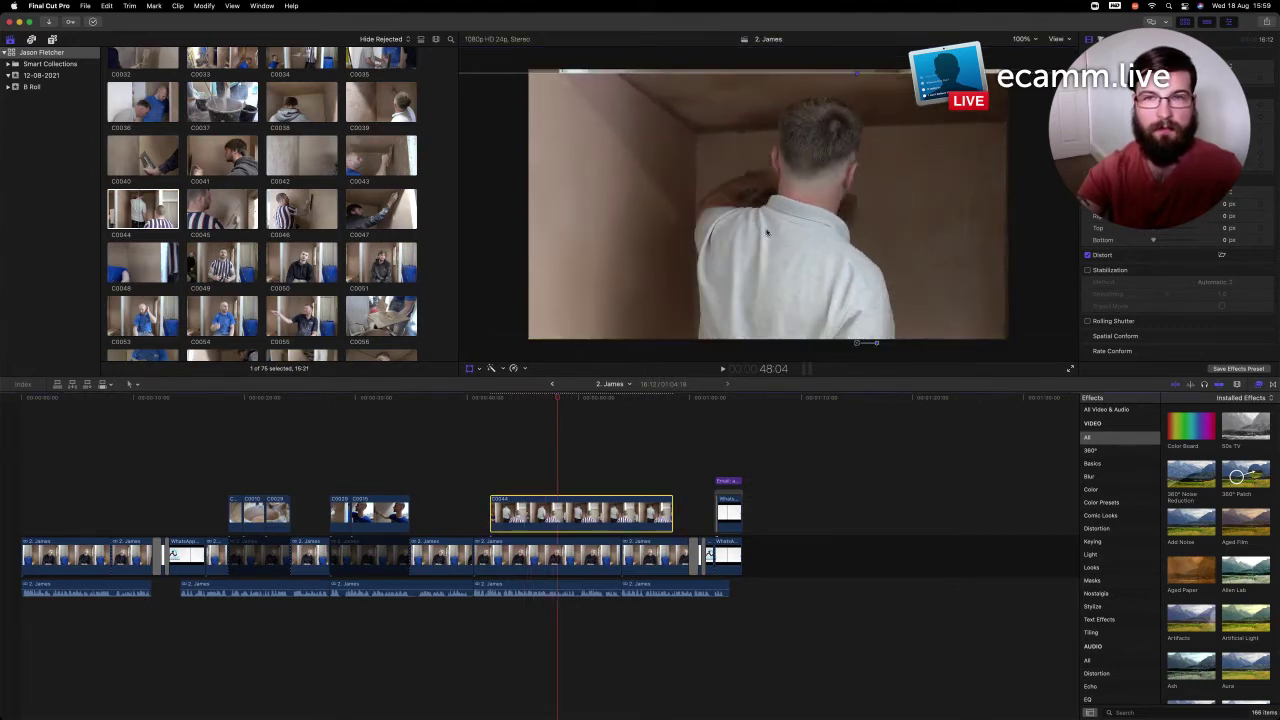
drag(802, 226, 802, 216)
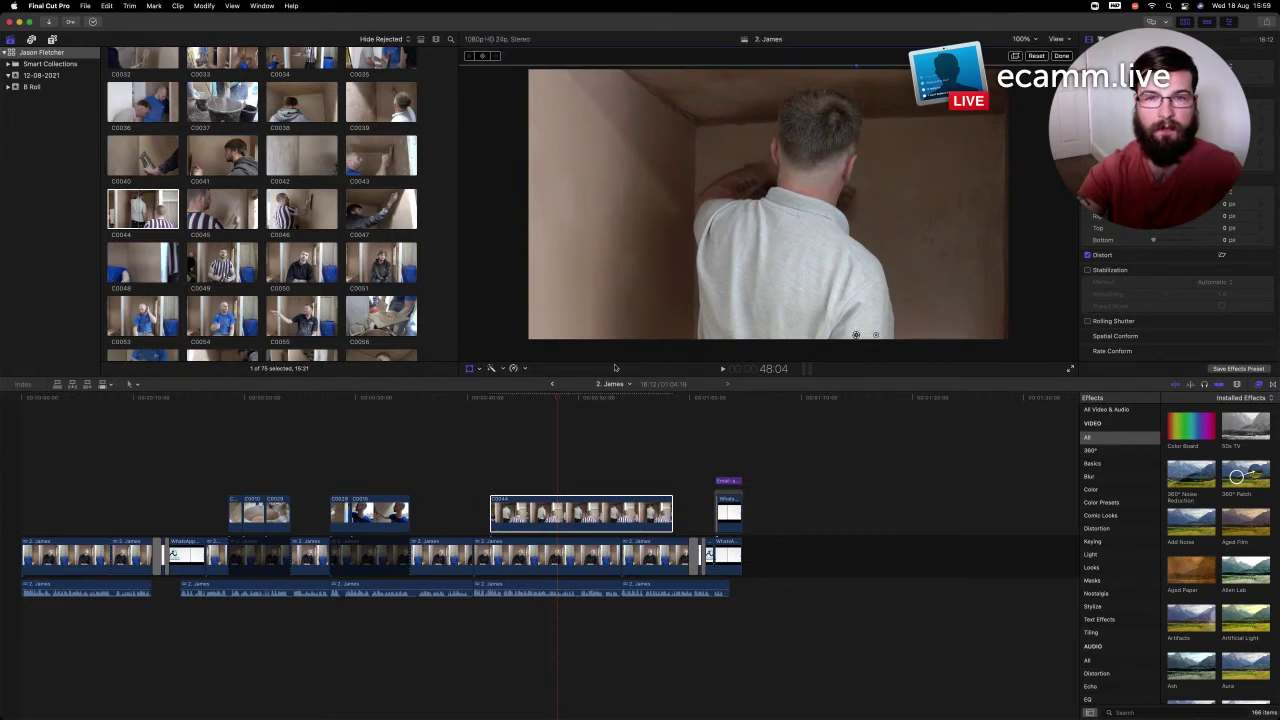
drag(562, 399, 635, 400)
drag(786, 218, 729, 215)
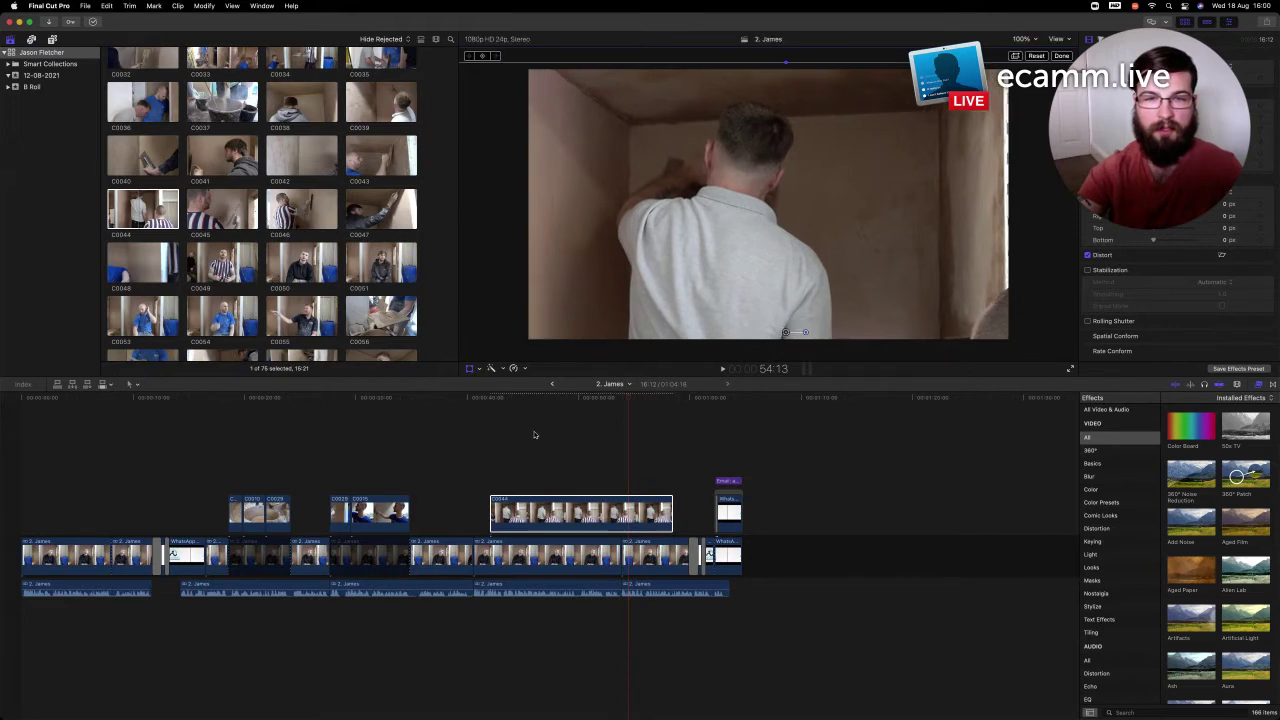
drag(588, 400, 513, 400)
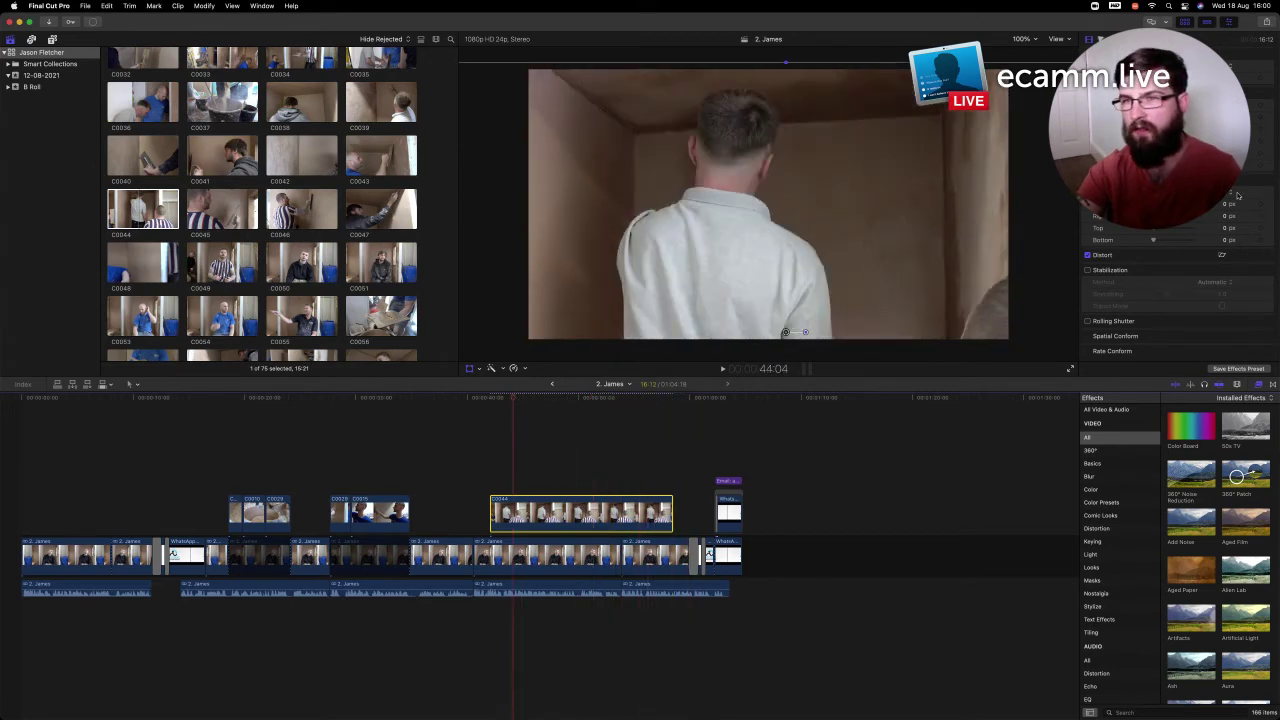
key(space)
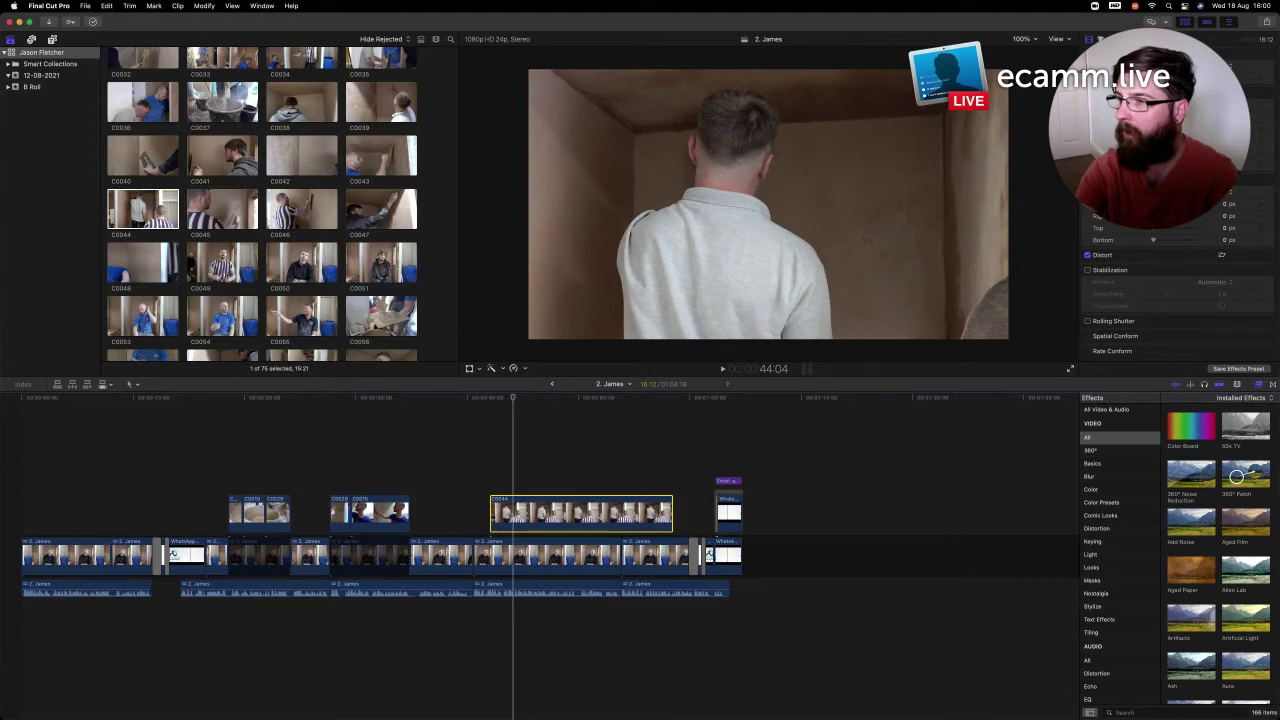
Move the C0044 clip to start at about 47 seconds and play the interview from about 40 seconds
drag(513, 408, 473, 404)
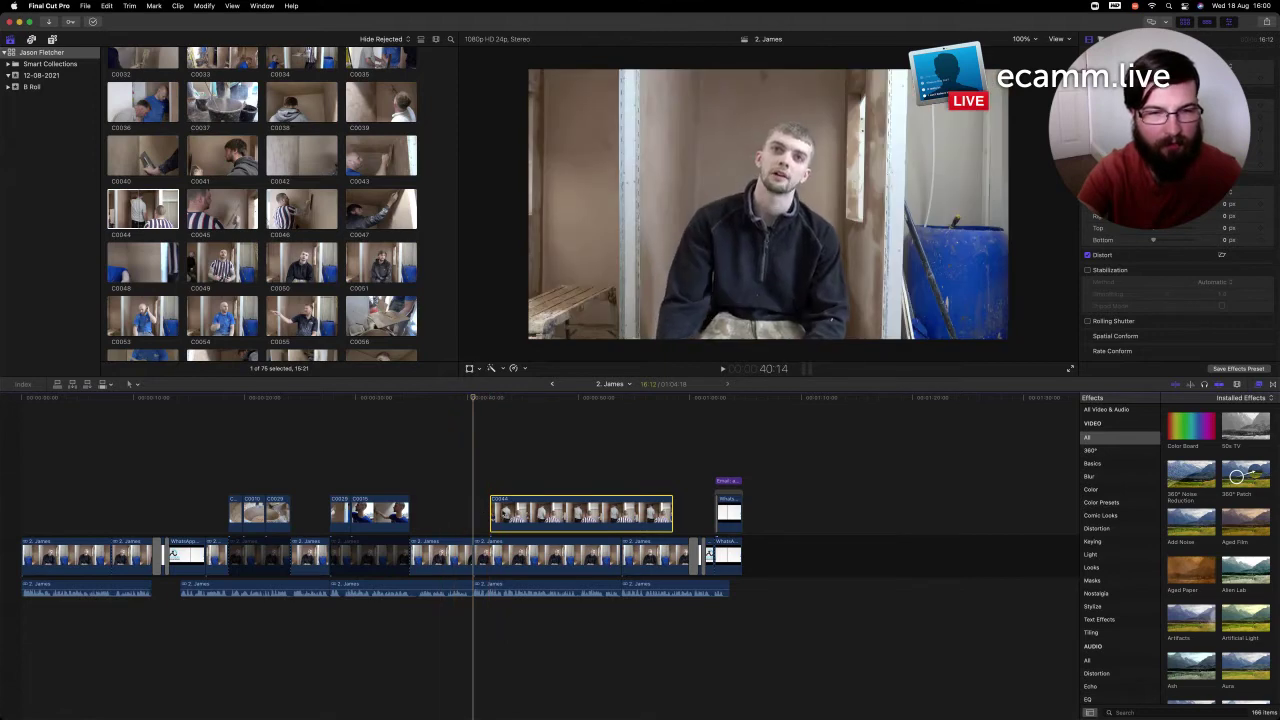
drag(540, 512, 597, 451)
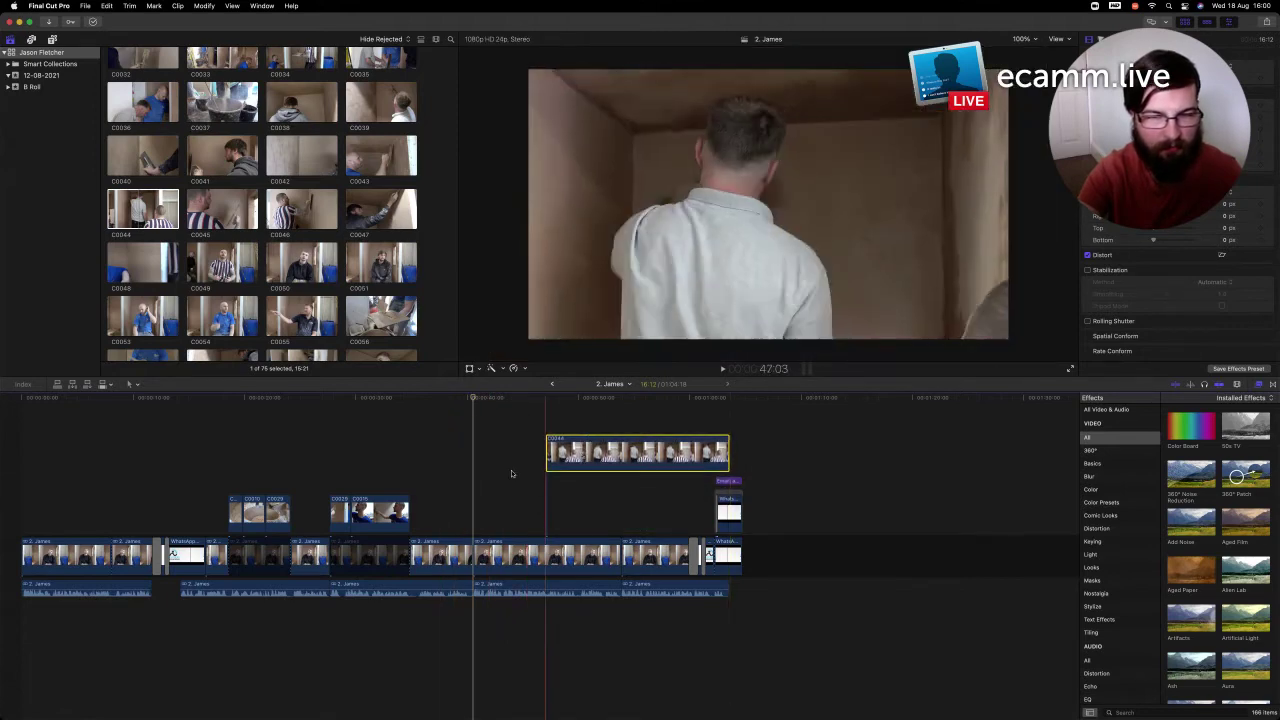
key(space)
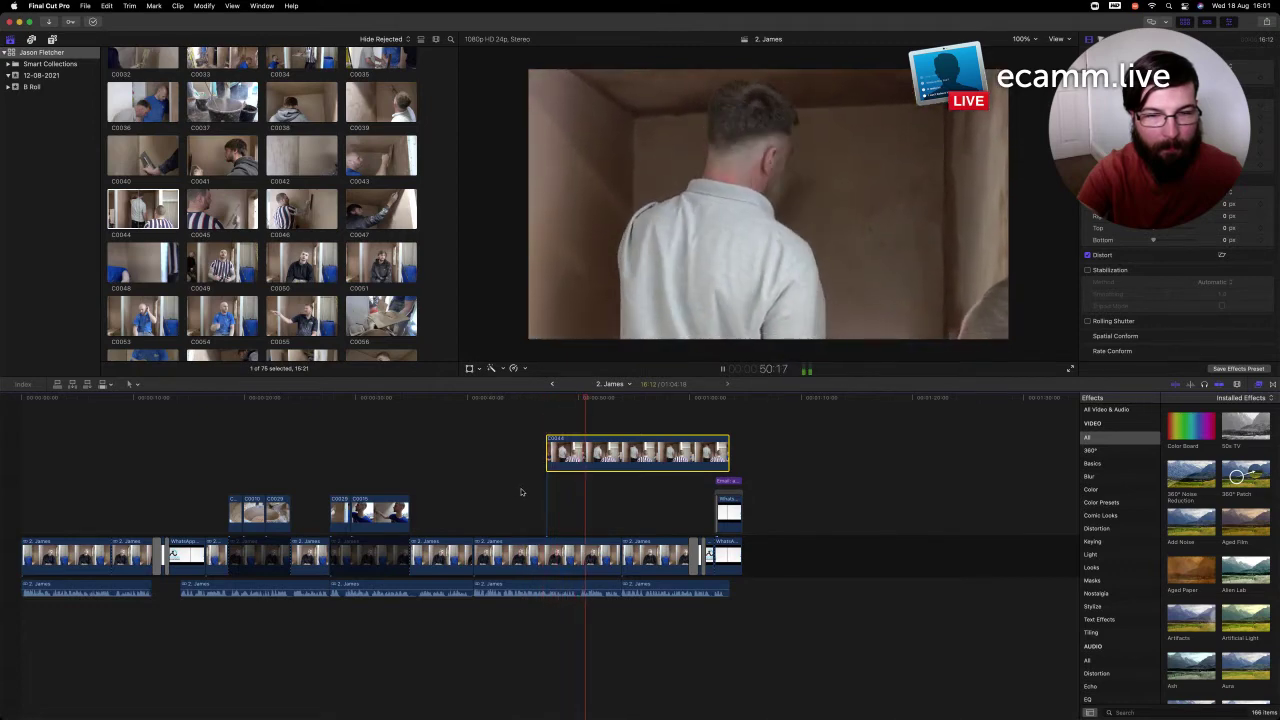
click(419, 487)
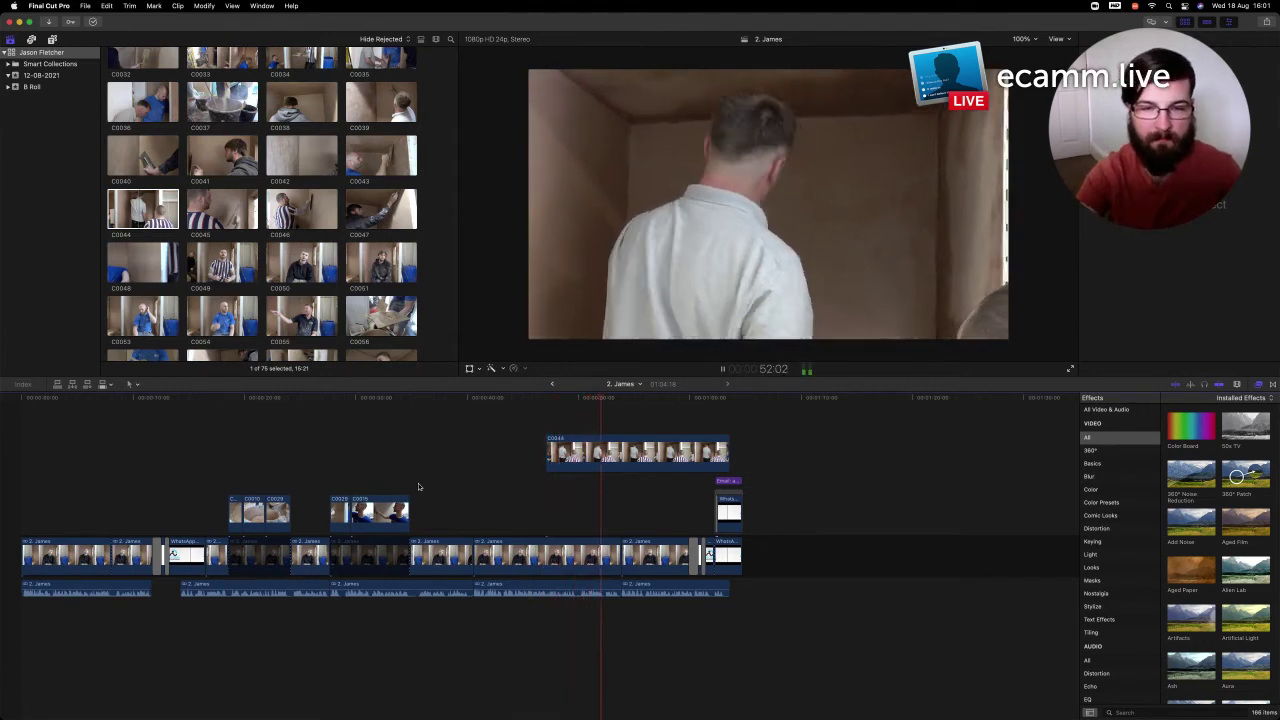
Play from the start of C0044 and trim the end of the interview picture segment beneath it back to 50 seconds
click(548, 398)
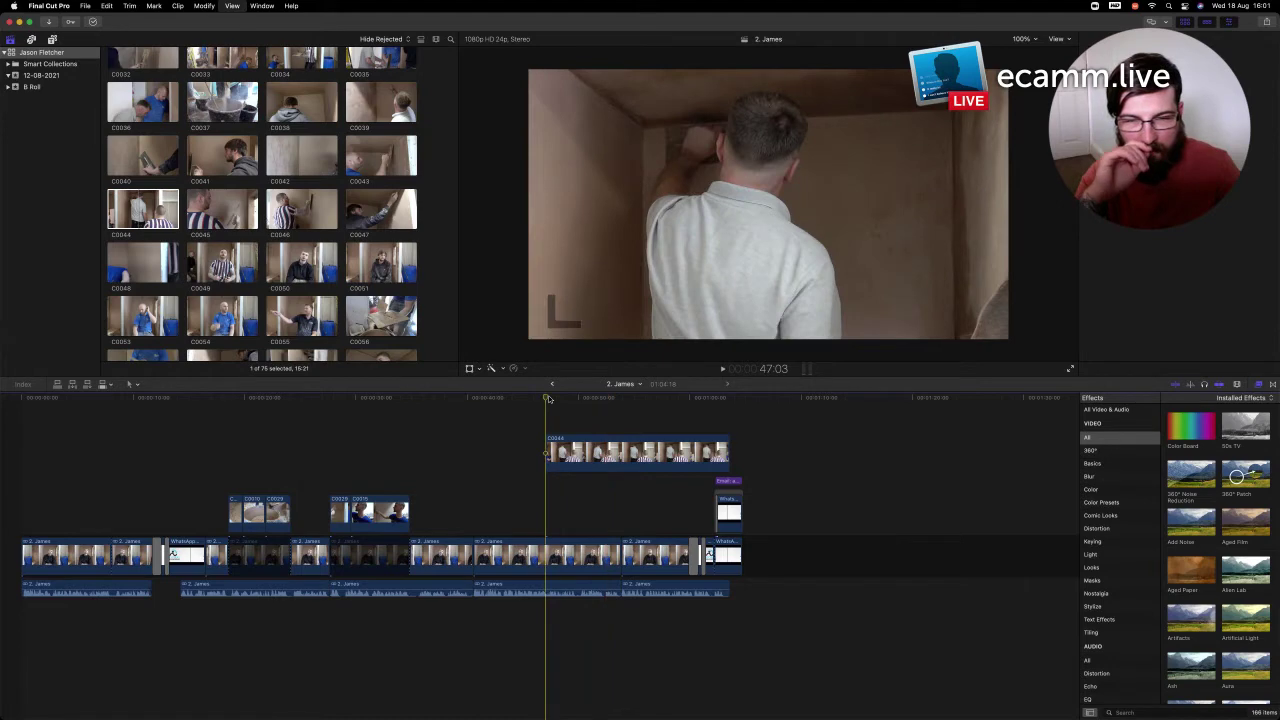
key(super+4)
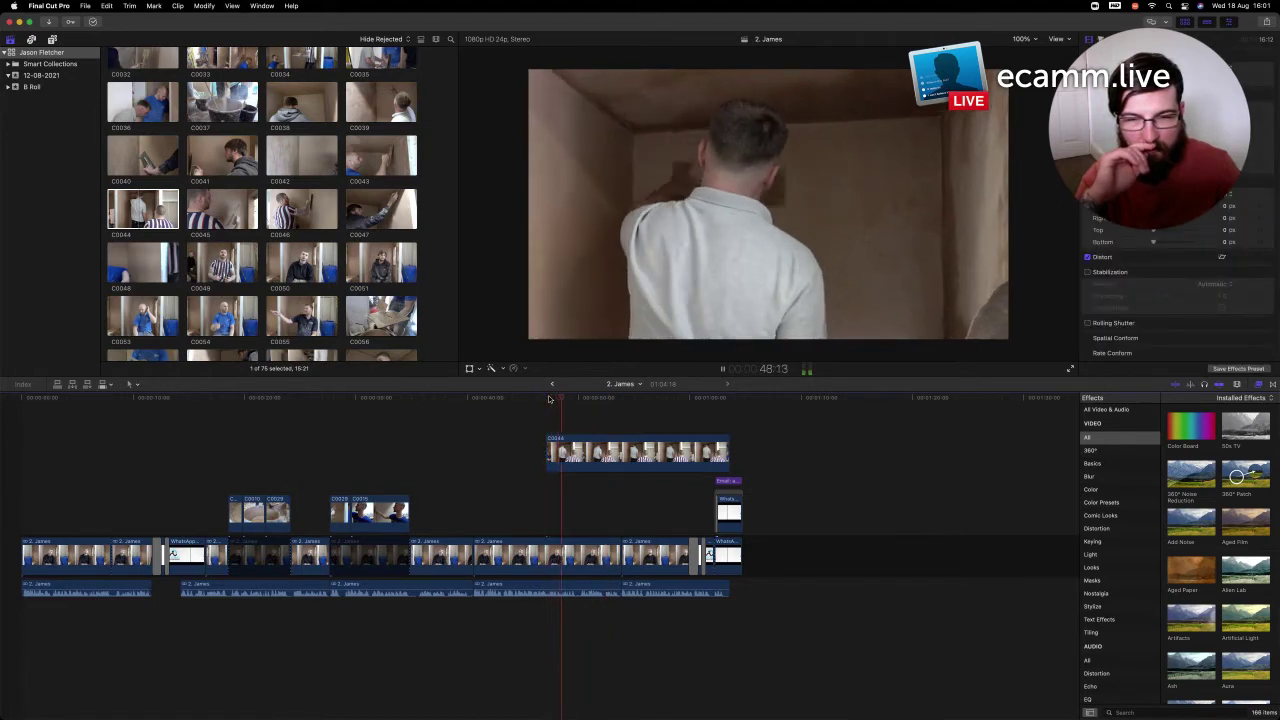
key(space)
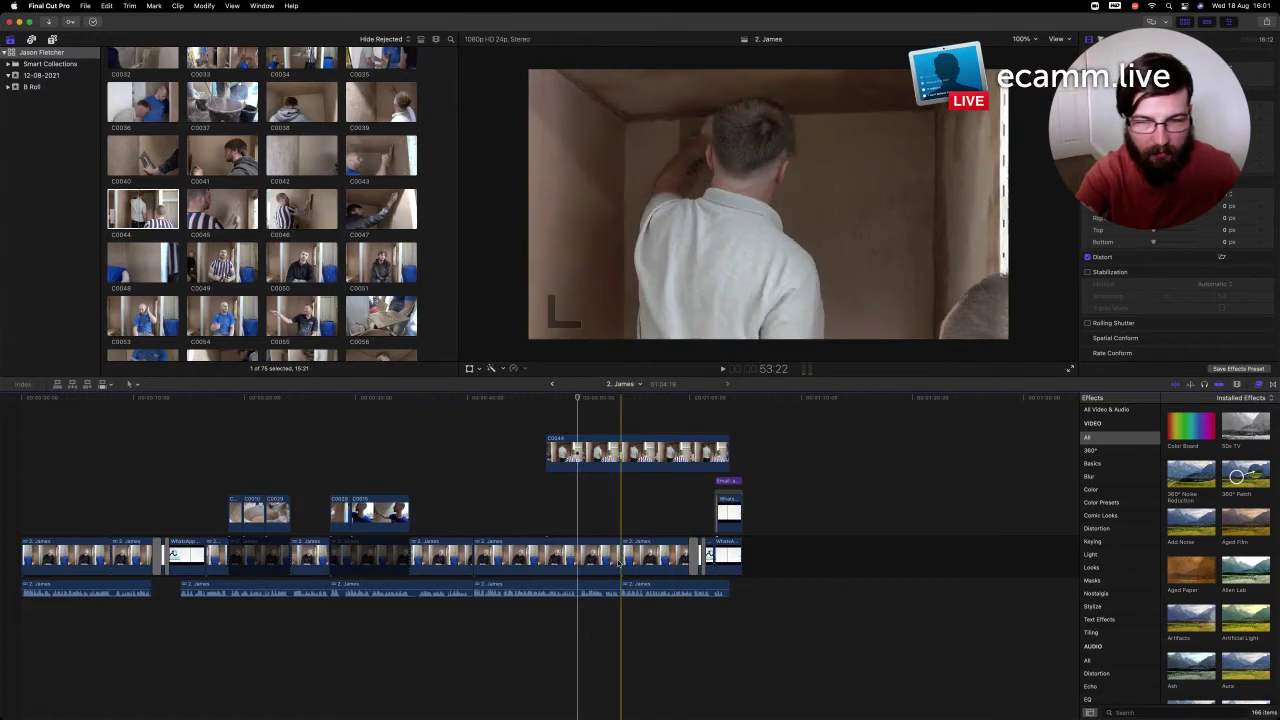
drag(620, 563, 575, 563)
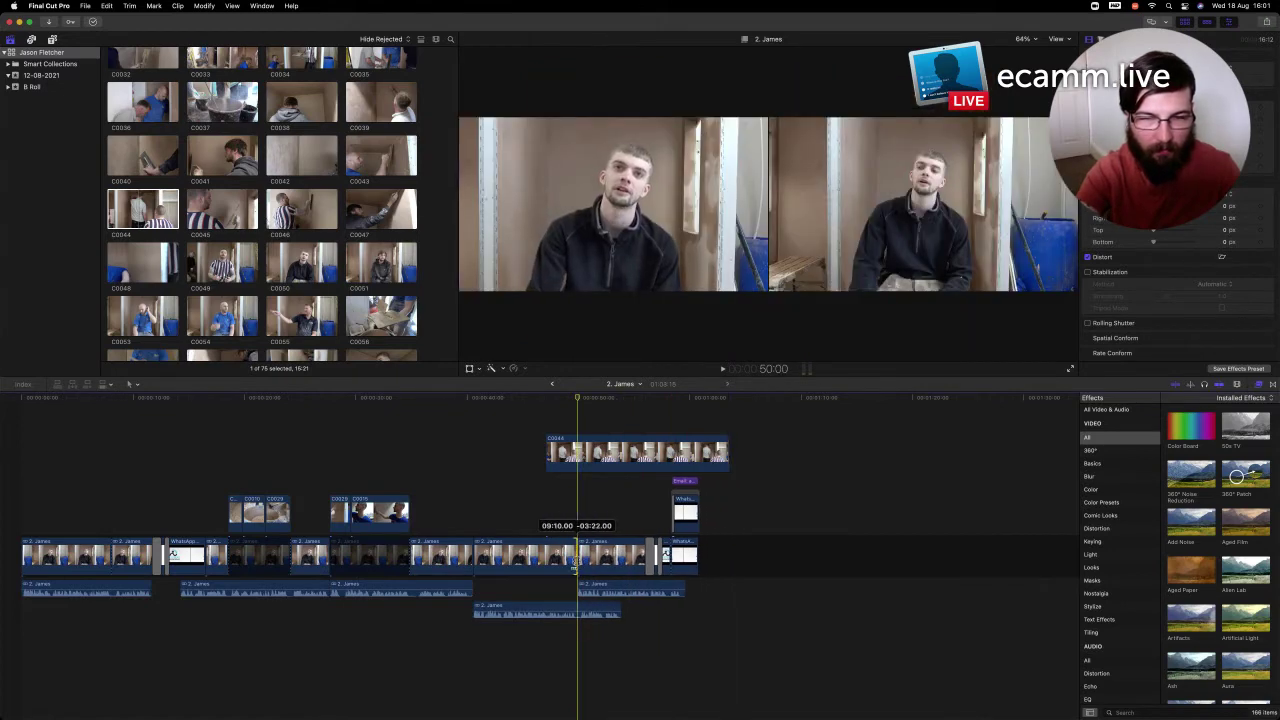
Trim the overlapping interview audio back to 50 seconds, and split C0044 at 51:23, deleting the remainder
drag(620, 608, 575, 607)
key(space)
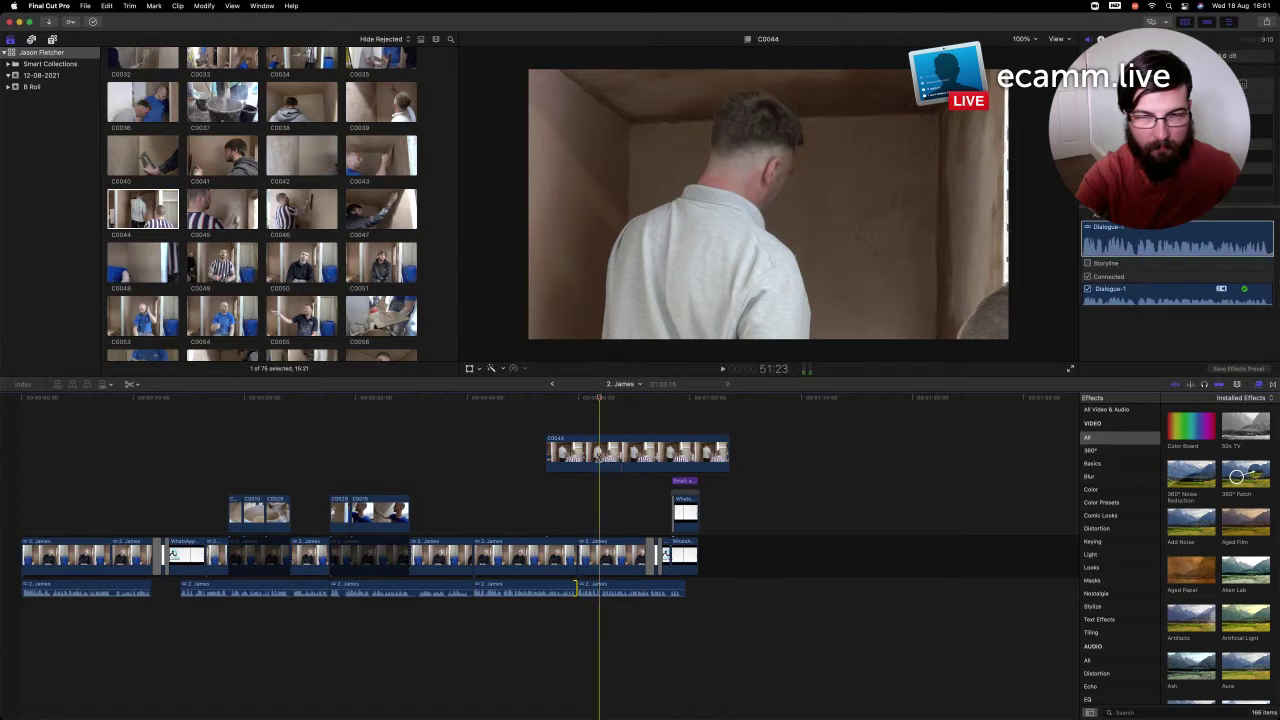
key(super+b)
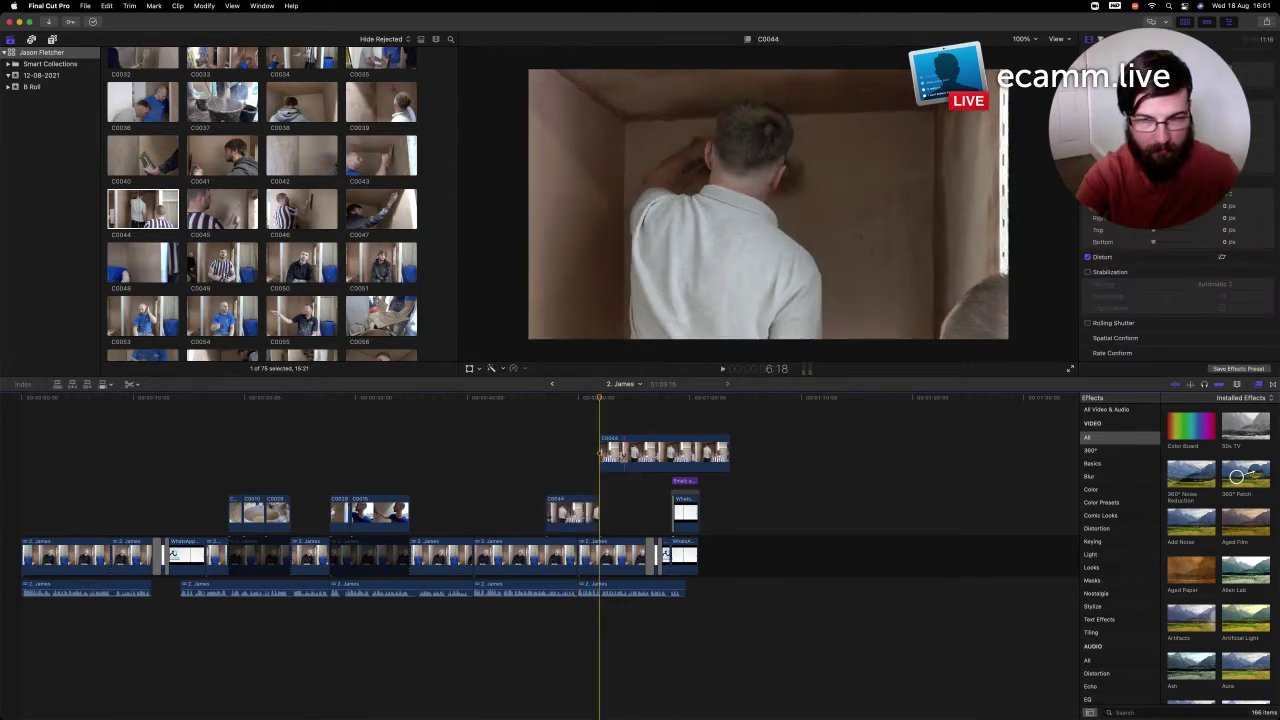
key(Delete)
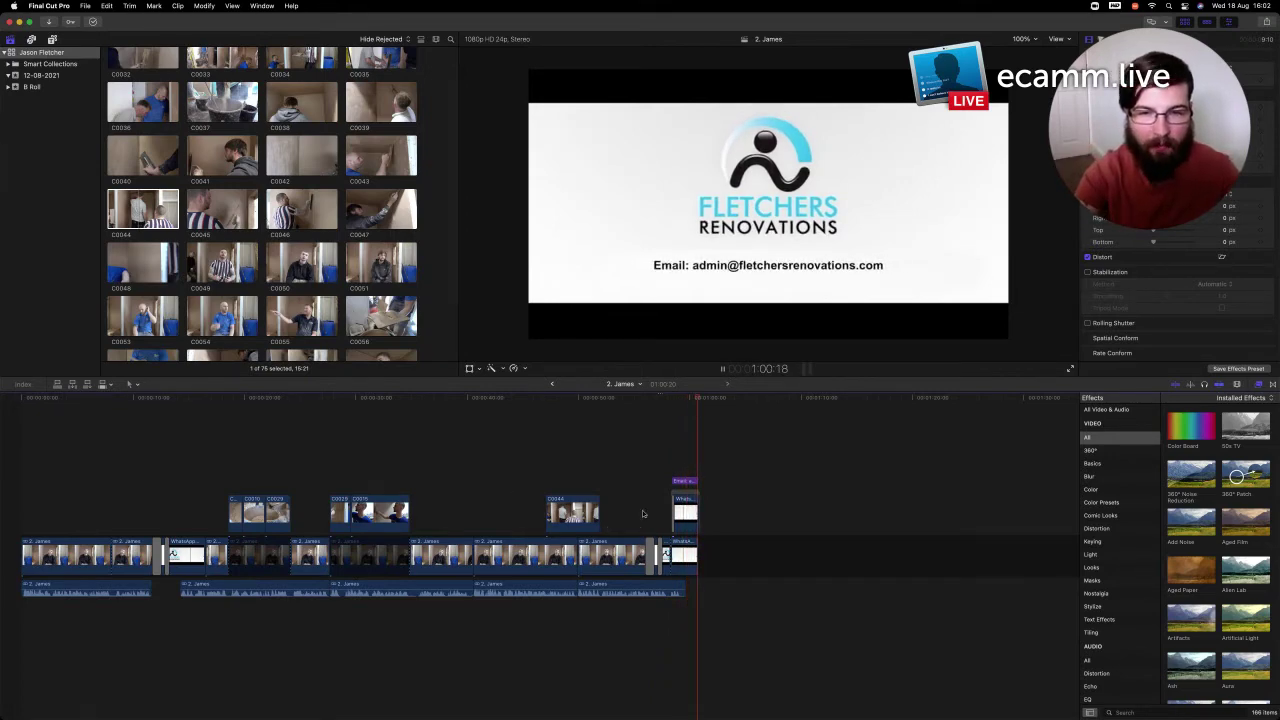
Trim the final interview picture segment back to 55:10, re-adding its closing transition at the new cut, and play the ending
click(639, 398)
key(space)
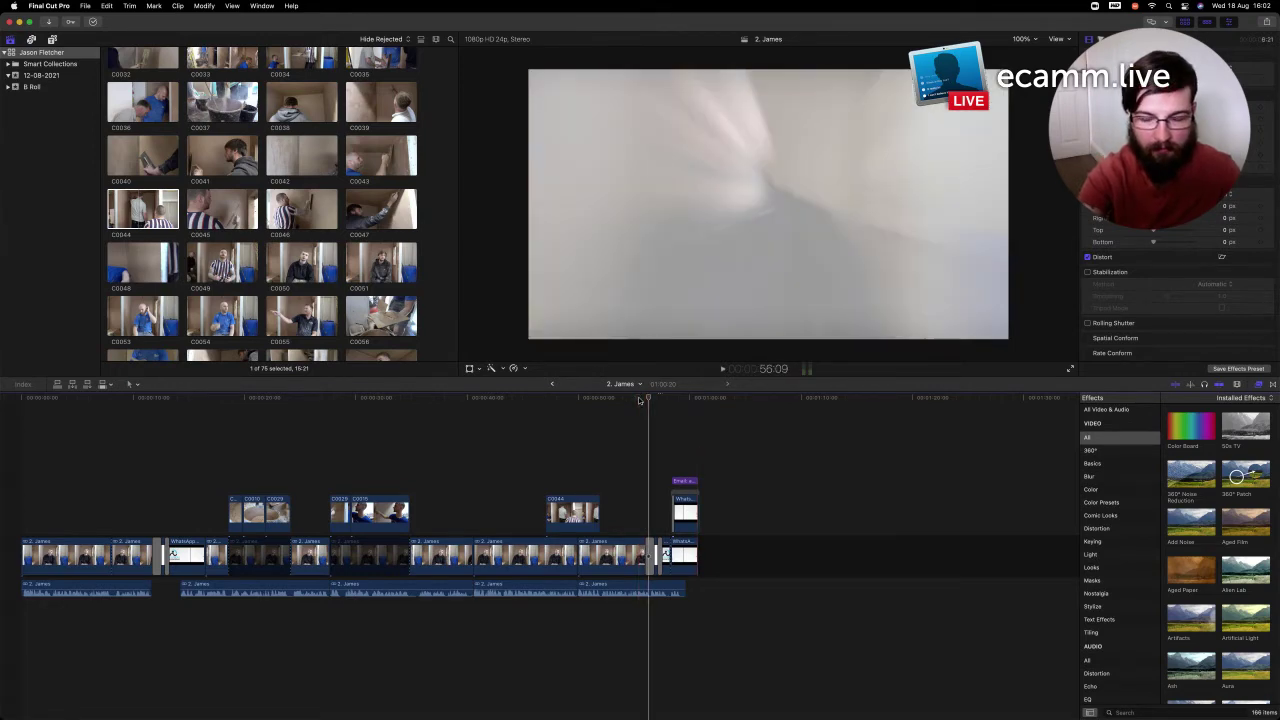
key(super+equal)
key(super+equal)
key(space)
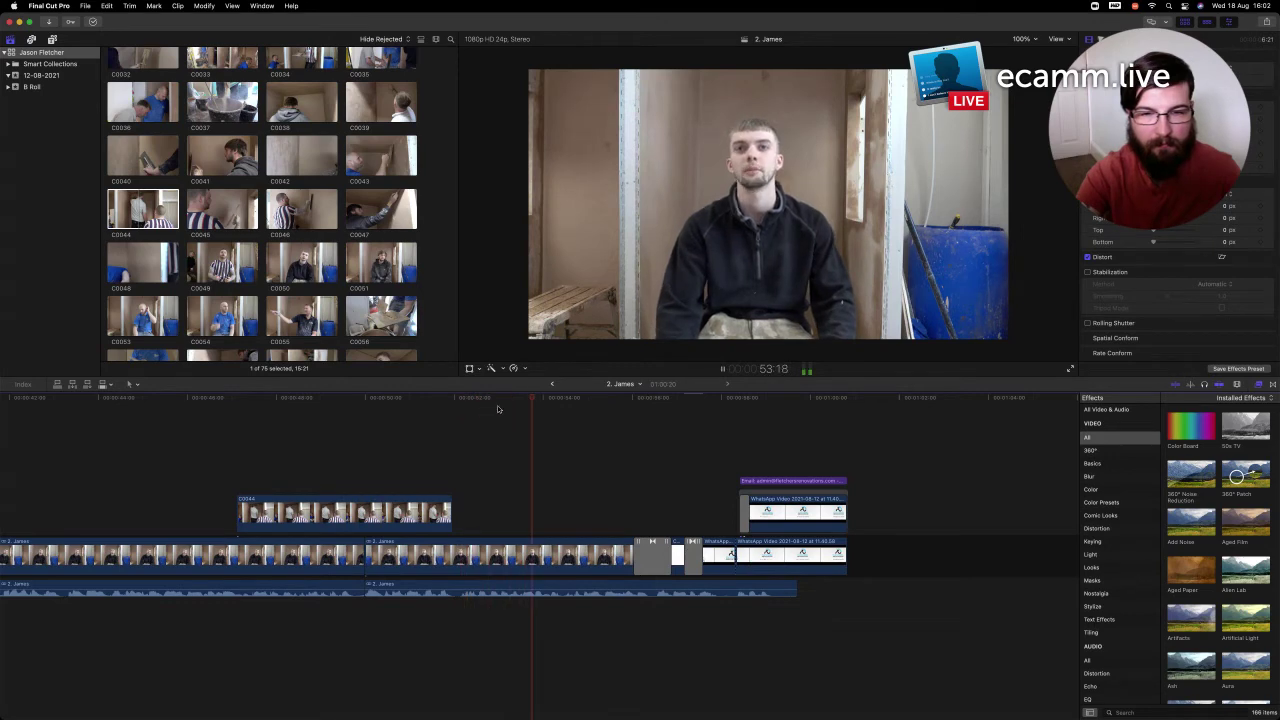
key(space)
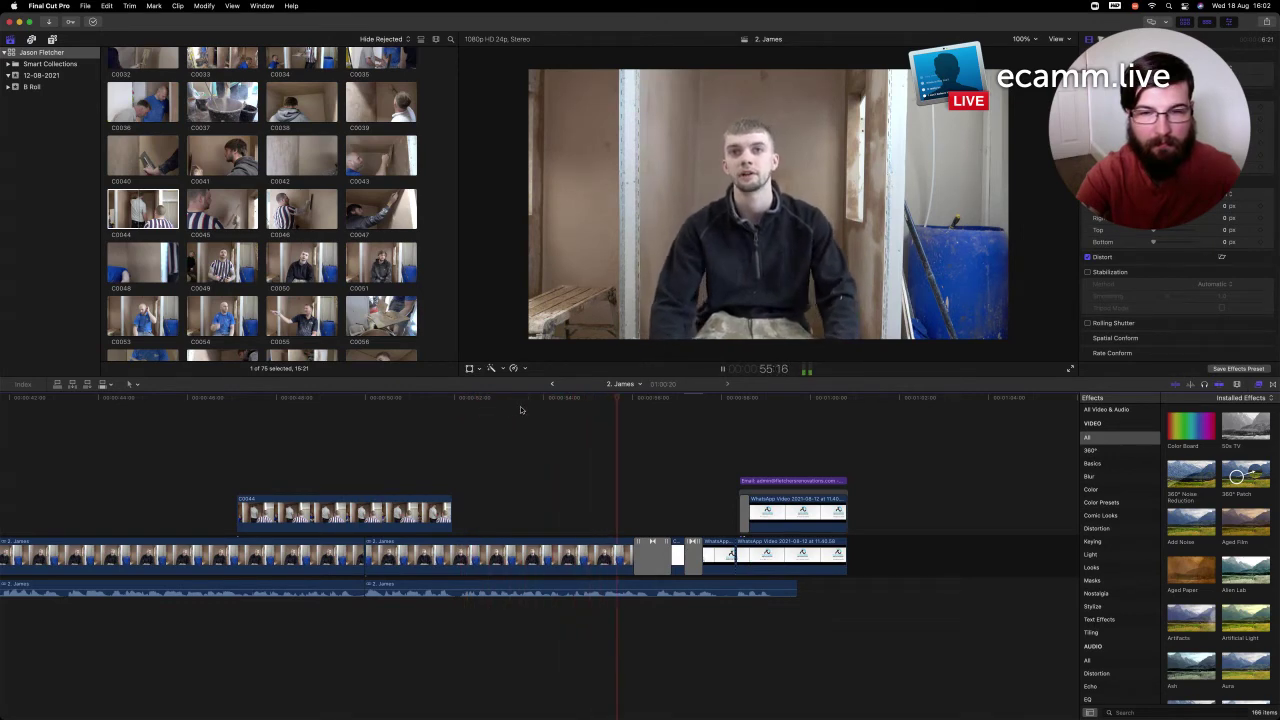
drag(620, 399, 602, 401)
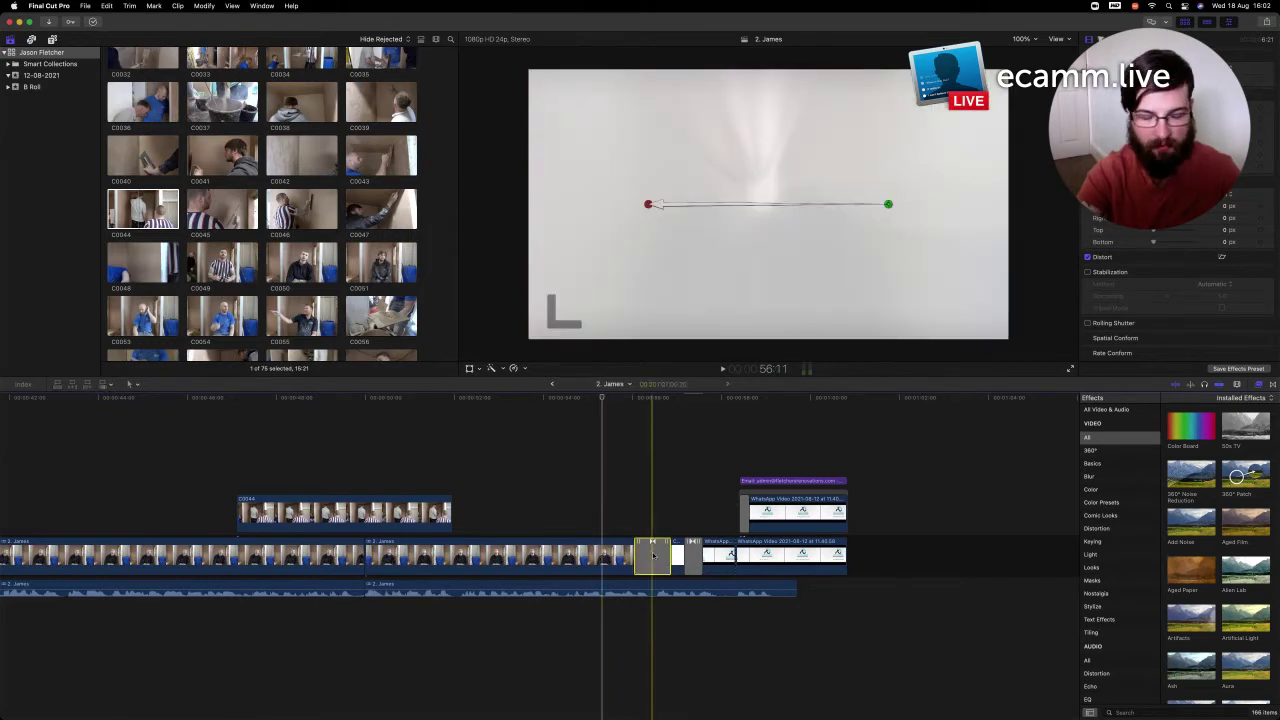
key(super+z)
drag(652, 556, 605, 557)
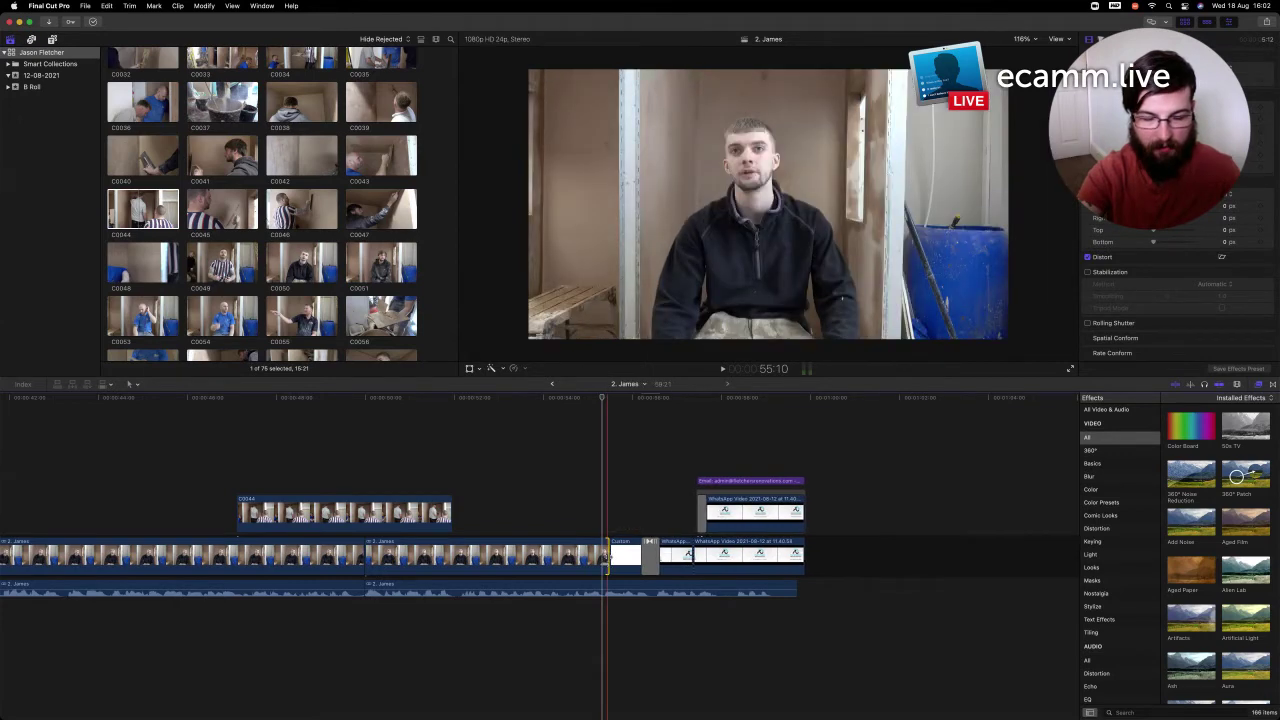
key(space)
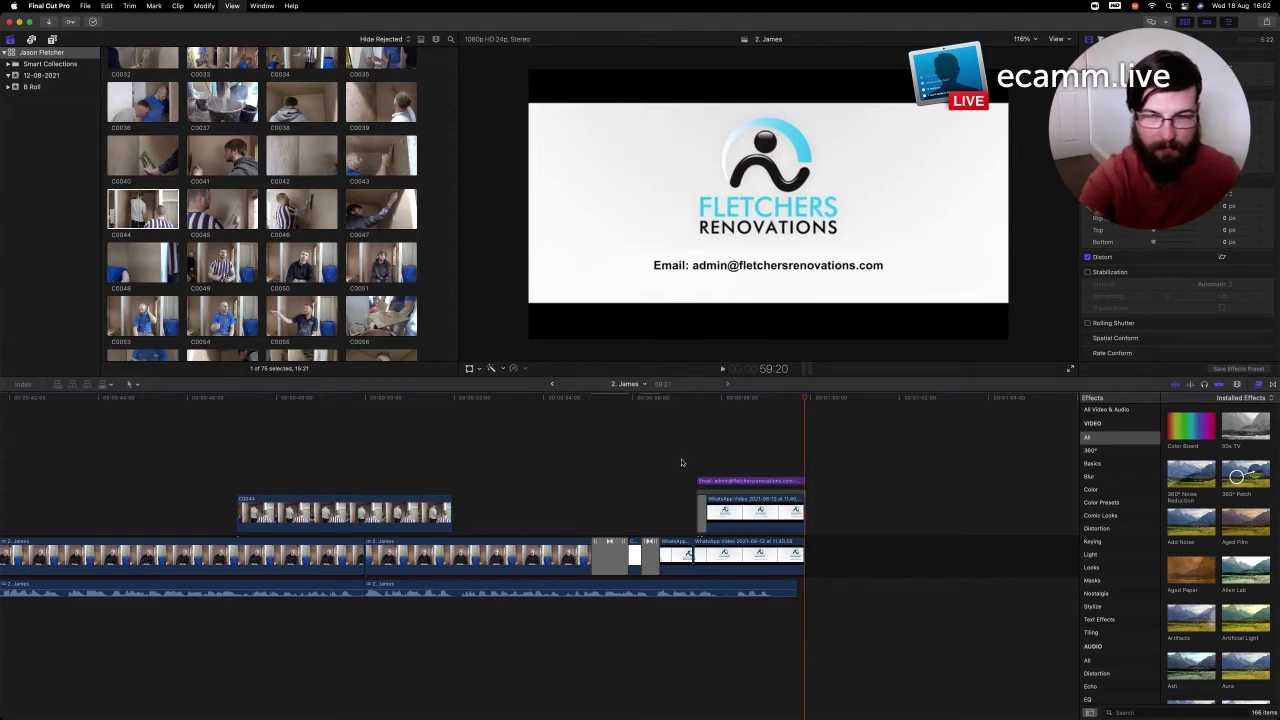
Try shifting the C0044 clip along the timeline and undo the move, keeping the re-added closing transition
key(super+minus)
key(super+minus)
key(super+minus)
key(super+minus)
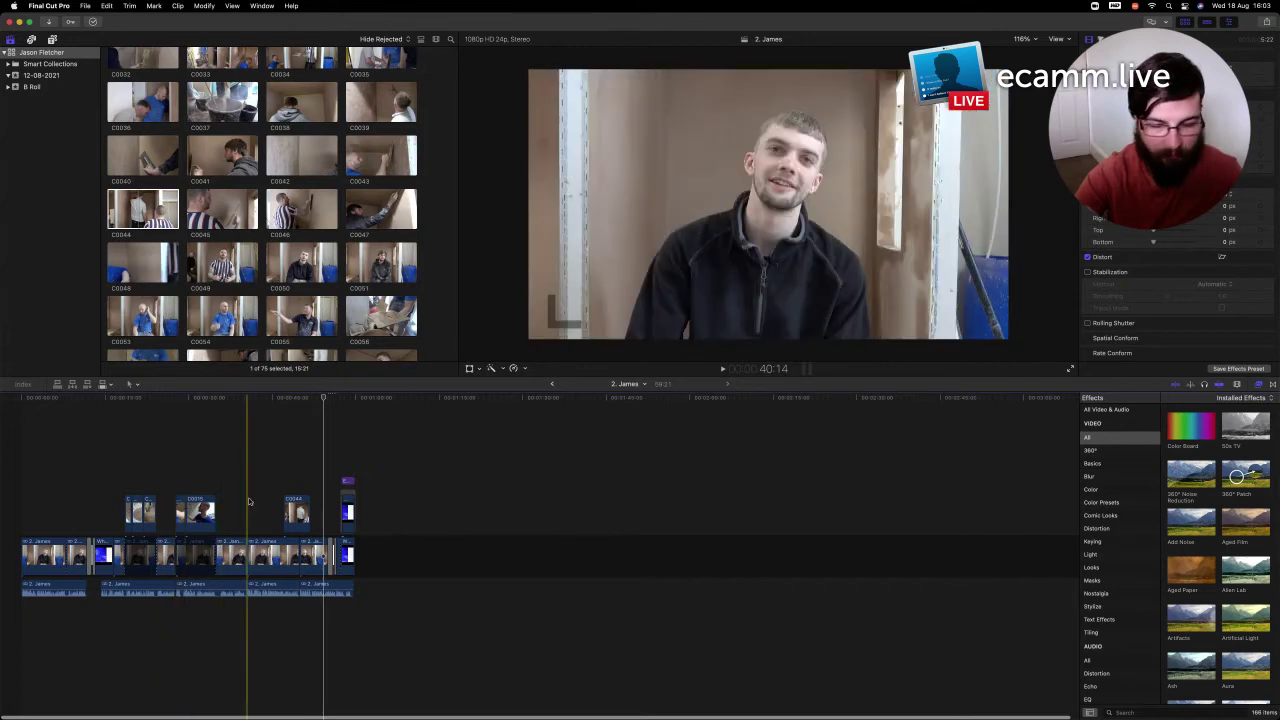
key(super+equal)
scroll(250, 502, left, 5)
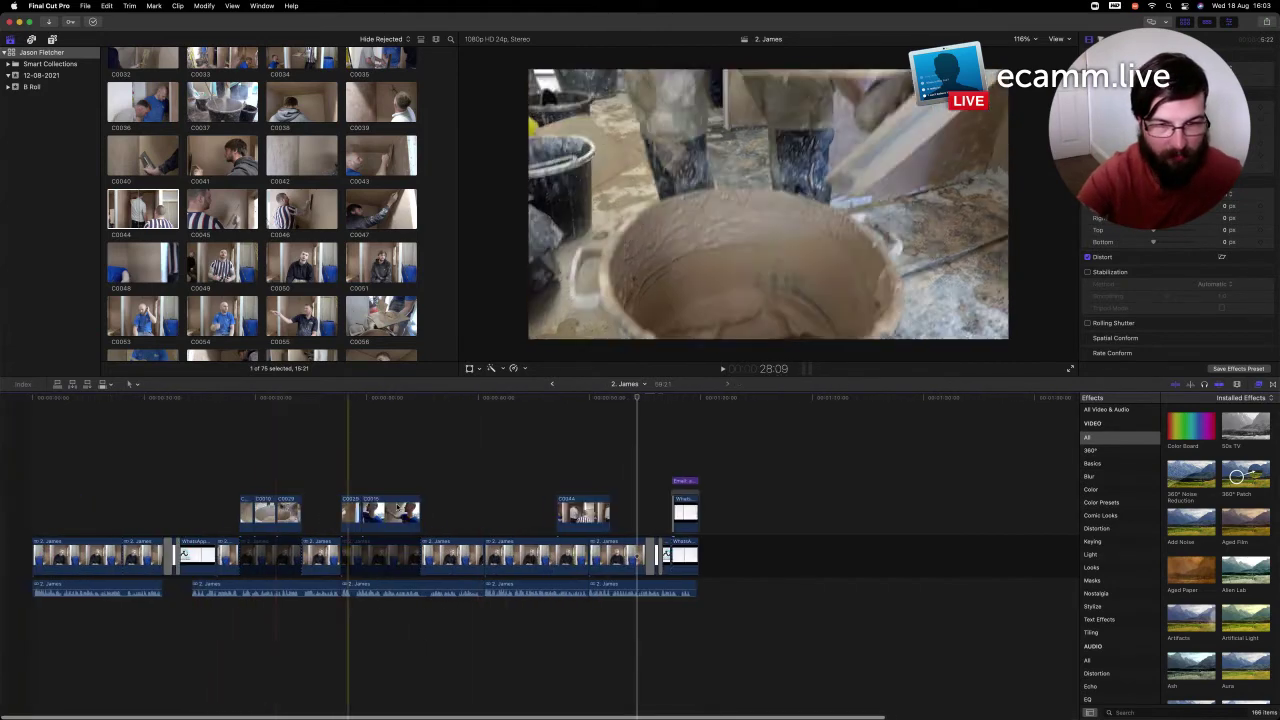
drag(572, 512, 604, 512)
key(super+z)
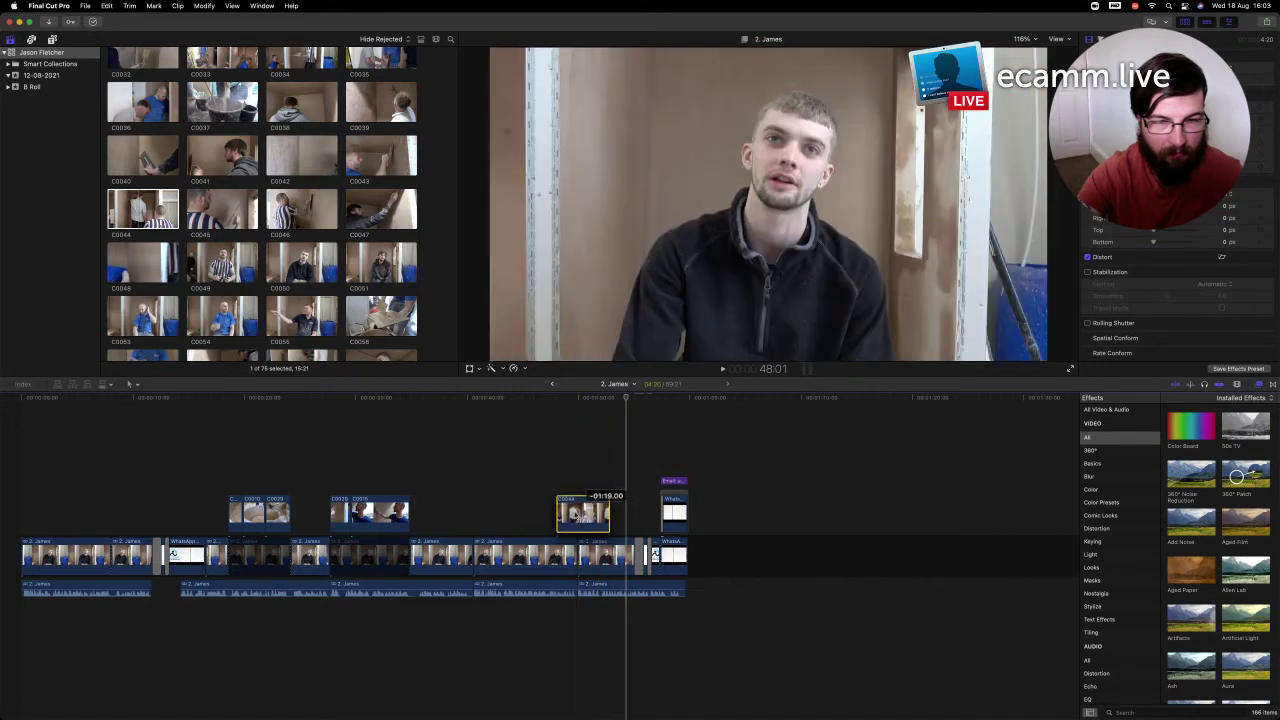
key(super+z)
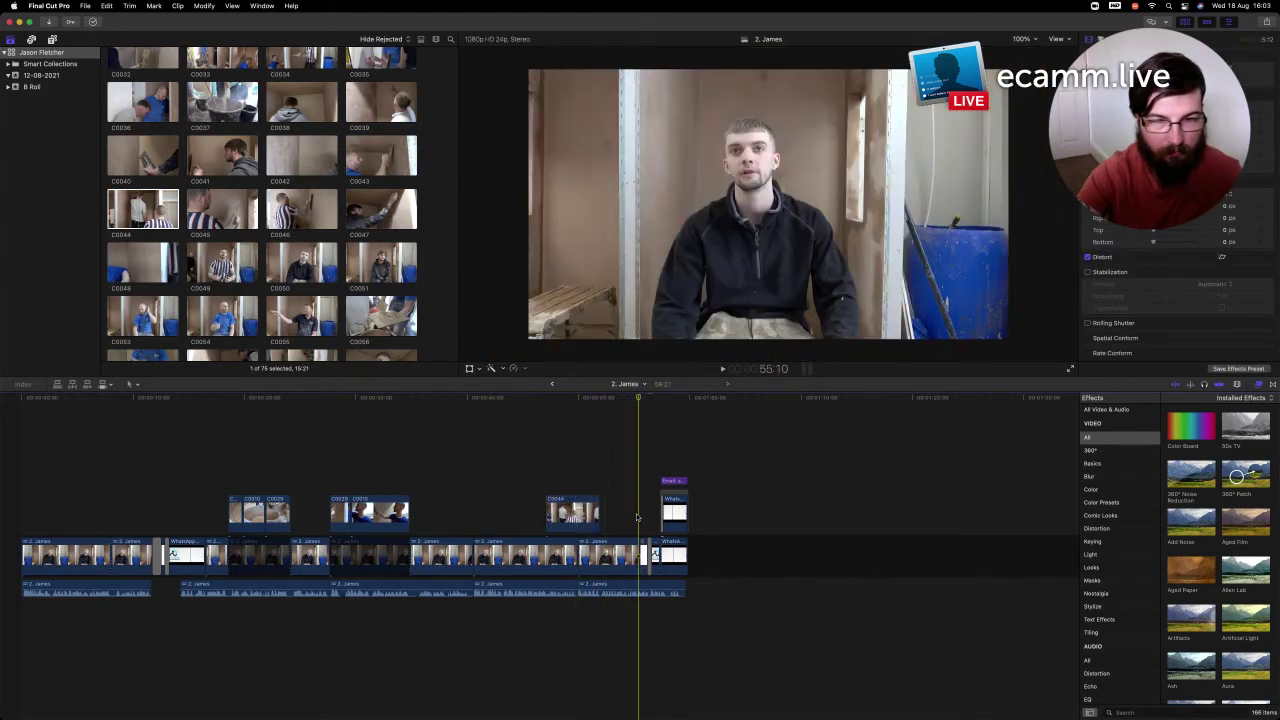
click(107, 6)
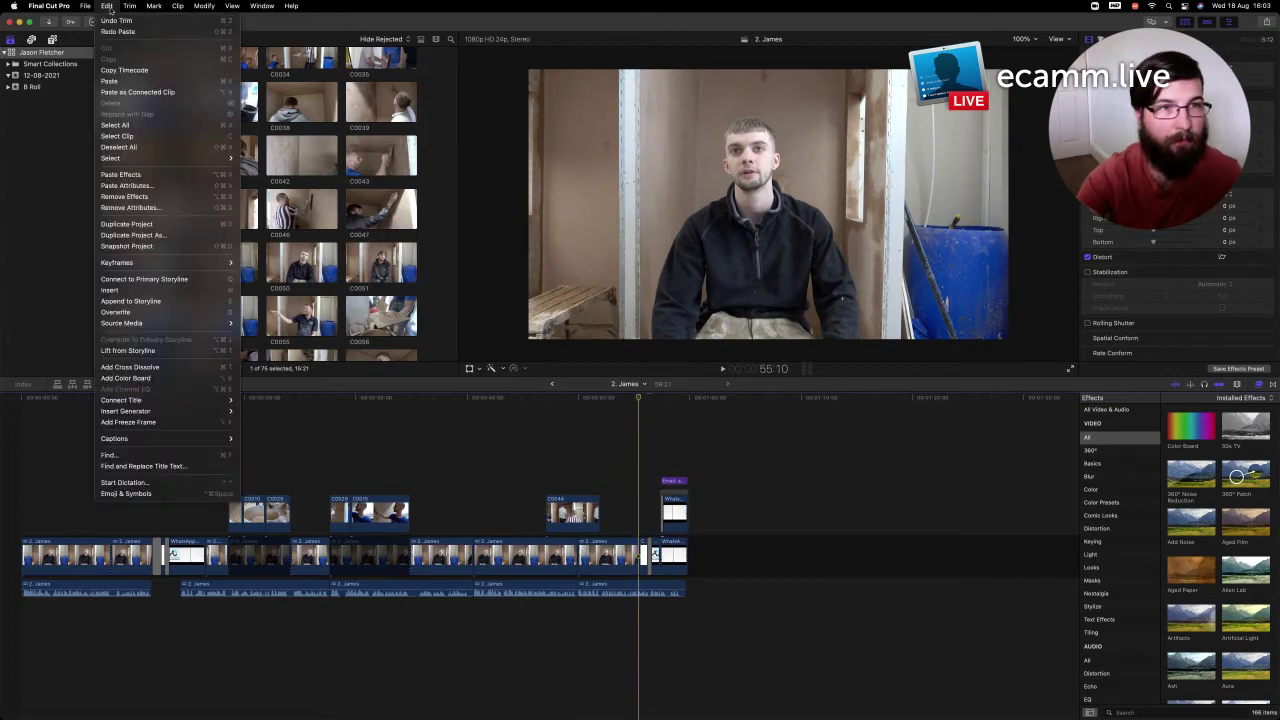
key(Escape)
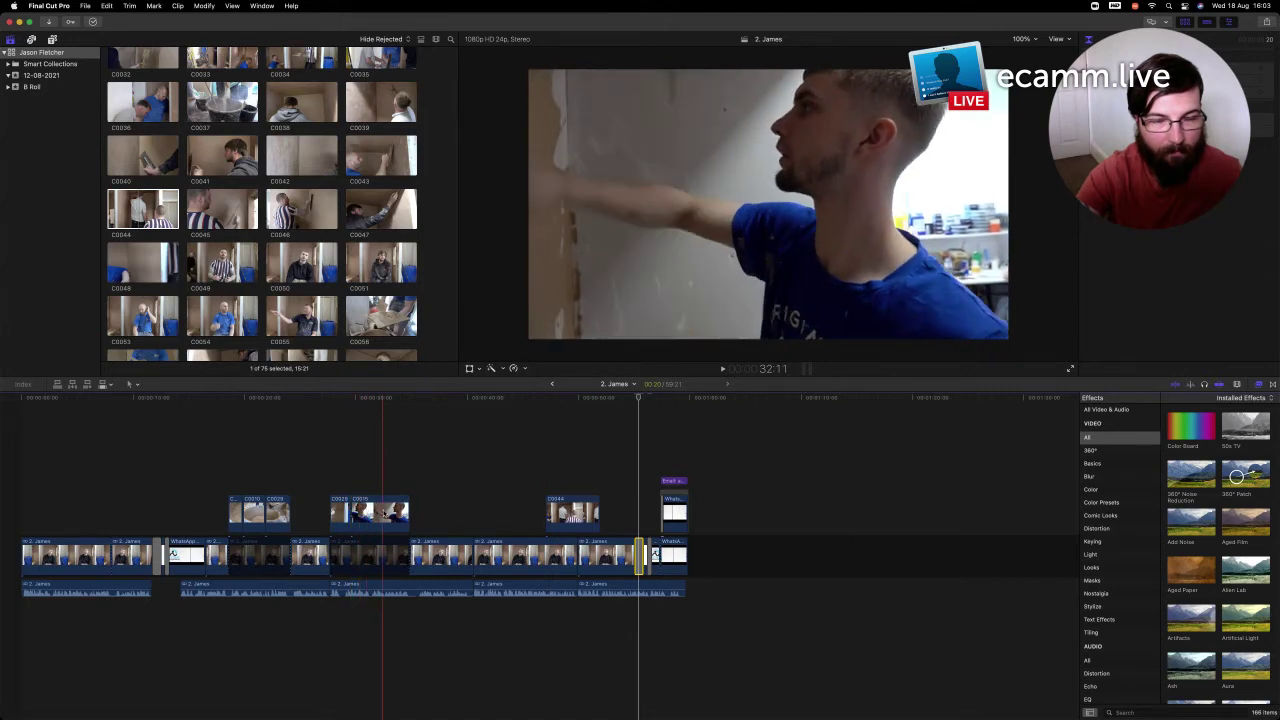
Move C0029 and C0015 together to about 47 seconds and place C0044 at the start of the slot they leave
click(340, 512)
drag(340, 512, 556, 473)
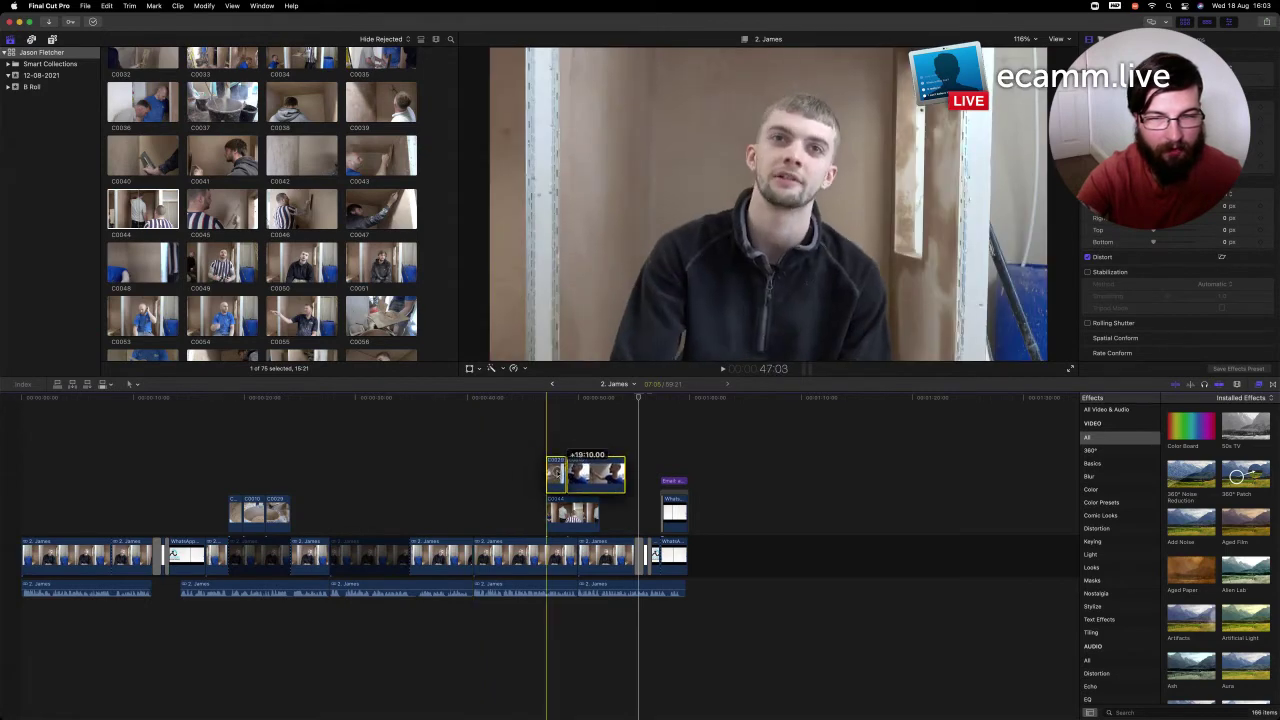
drag(556, 473, 556, 473)
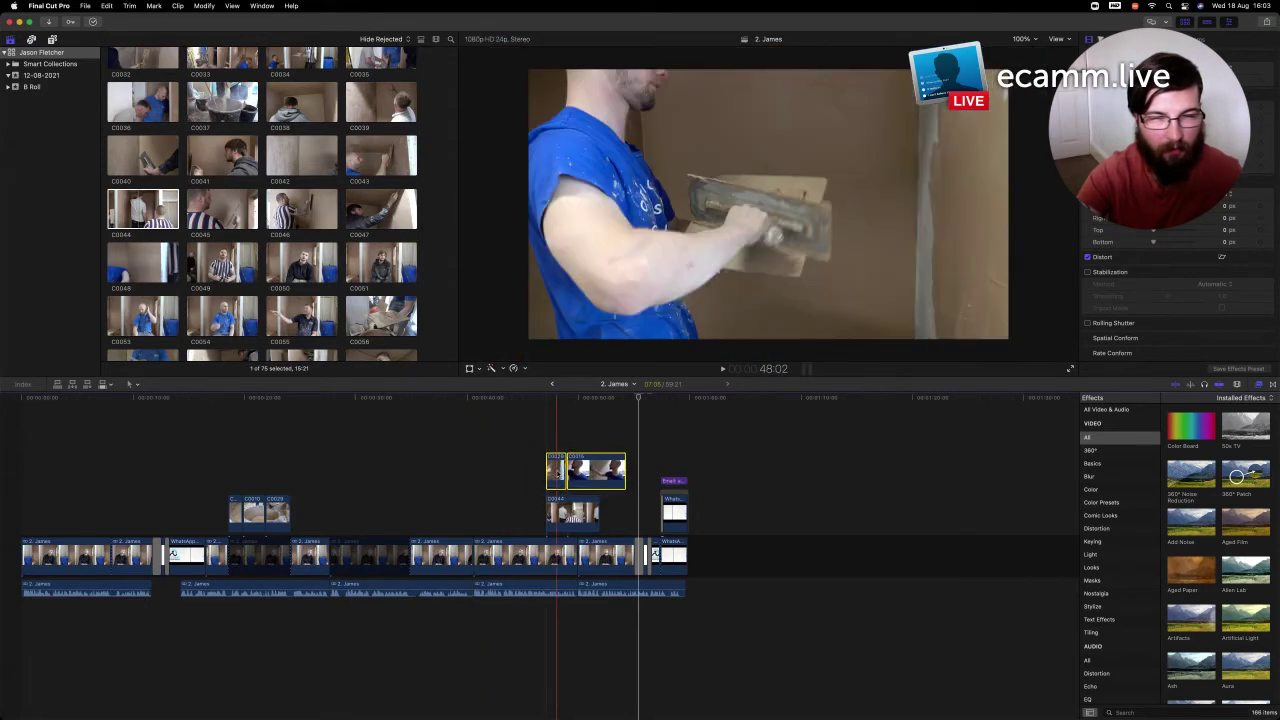
key(ctrl+z)
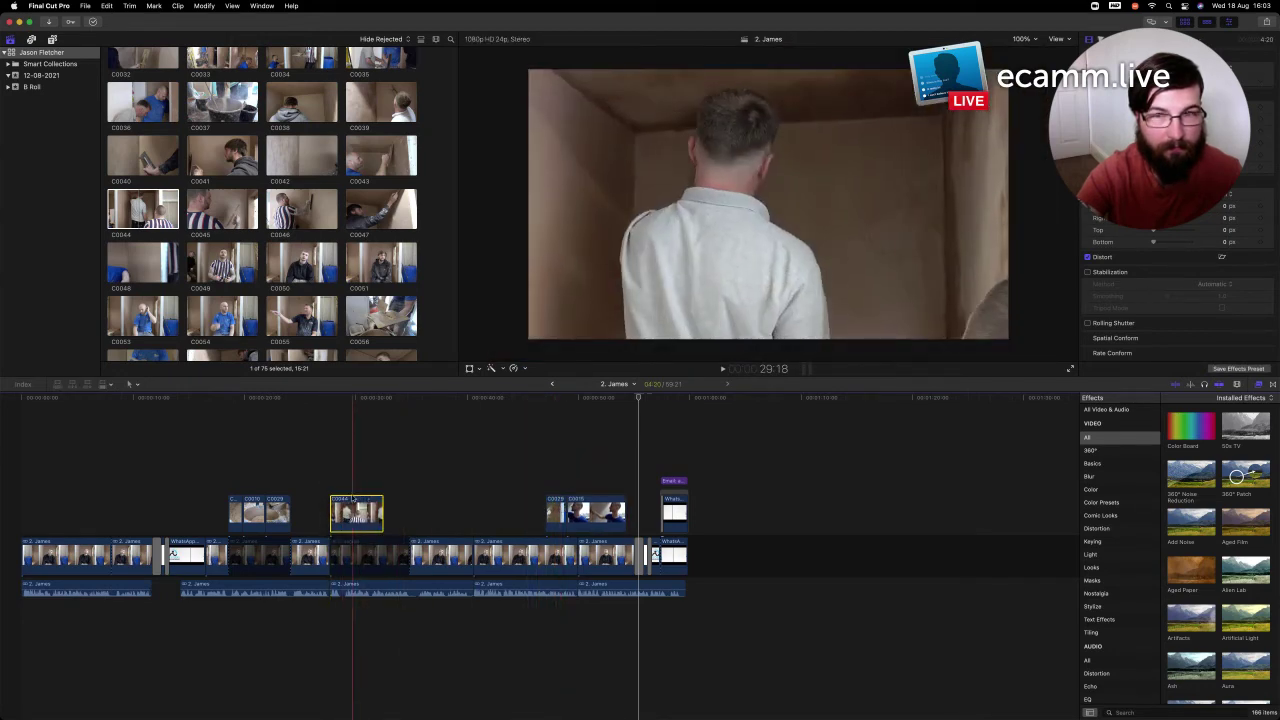
Place C0029 directly after C0044, extend its end to just before 36 seconds, and play across the cut
drag(547, 509, 397, 512)
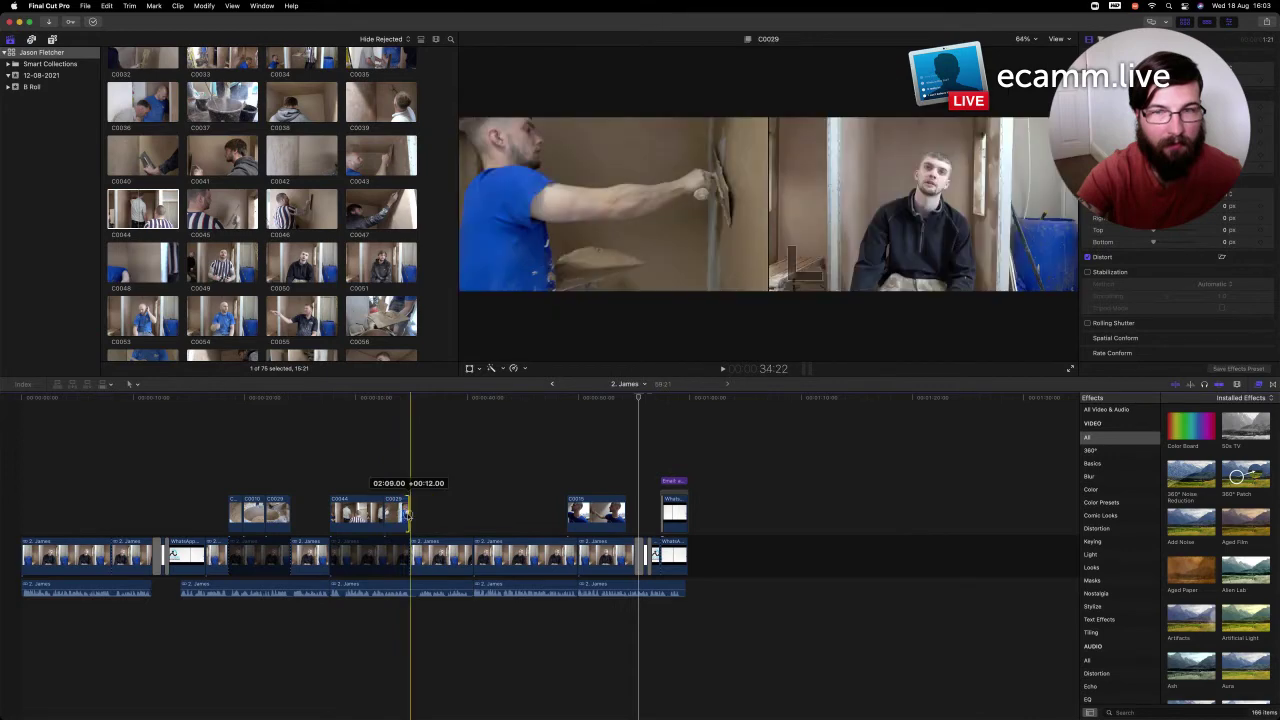
key(space)
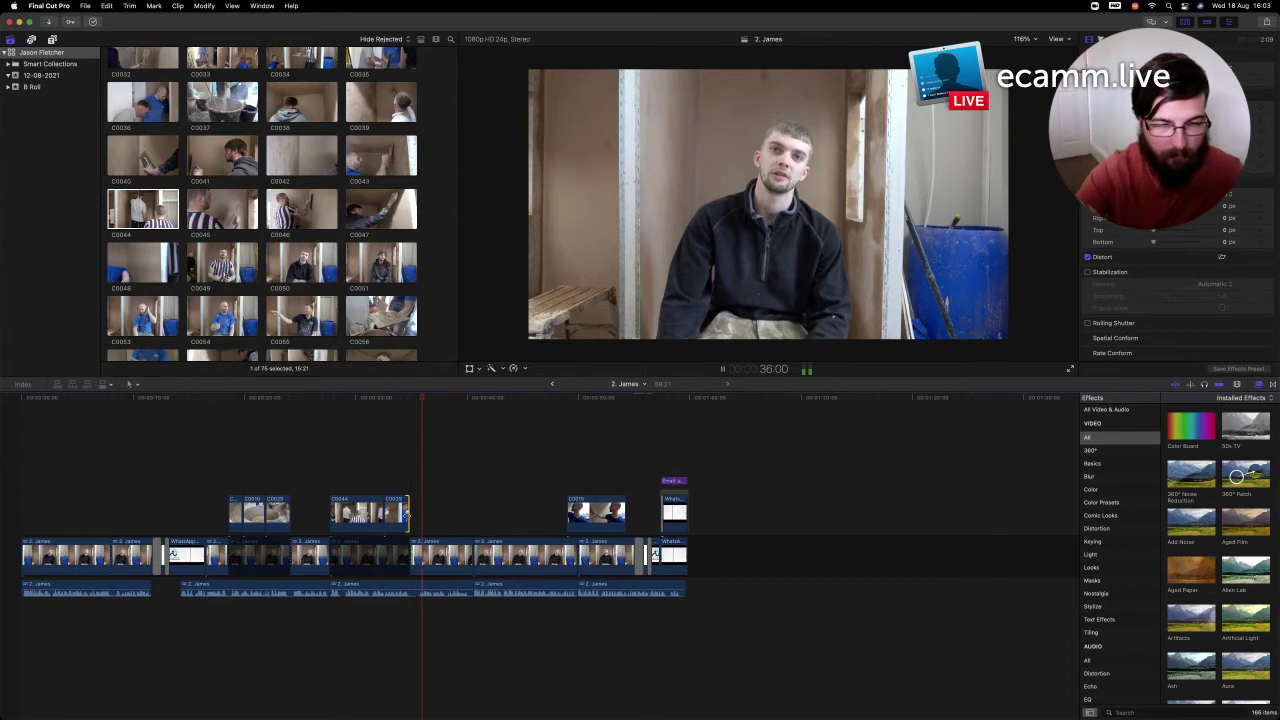
key(space)
key(super+equal)
key(super+equal)
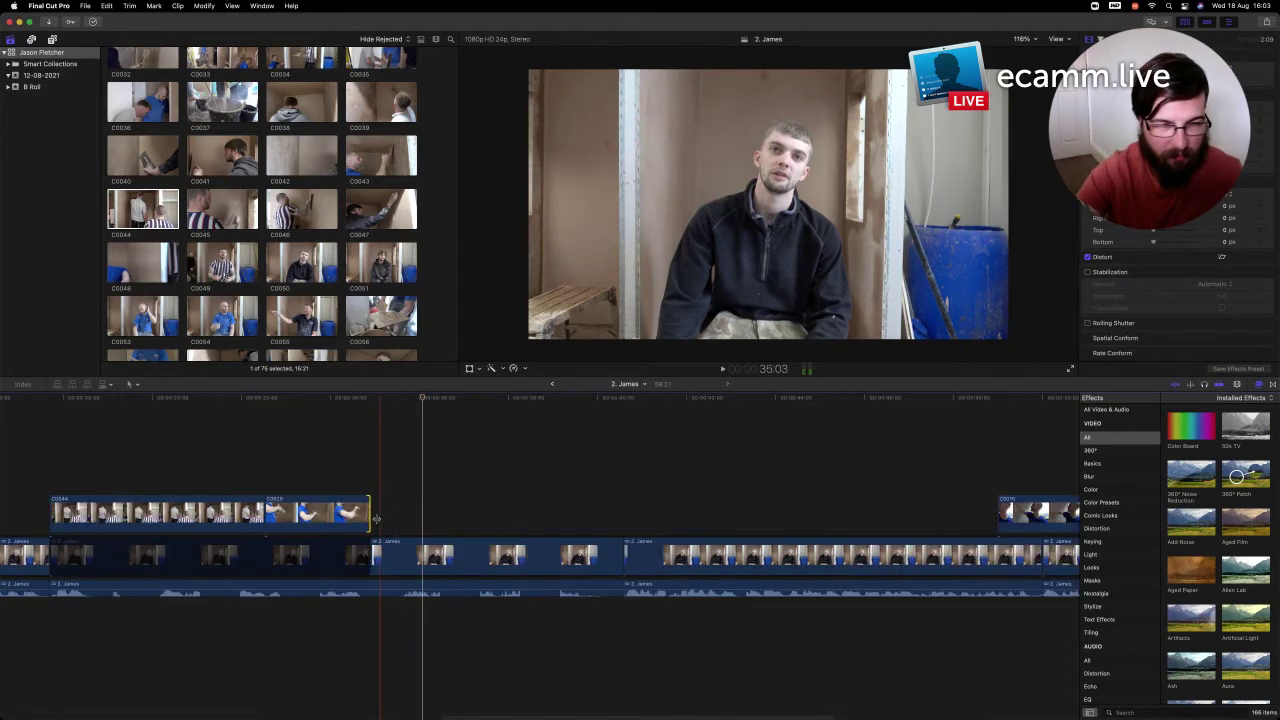
drag(373, 517, 405, 520)
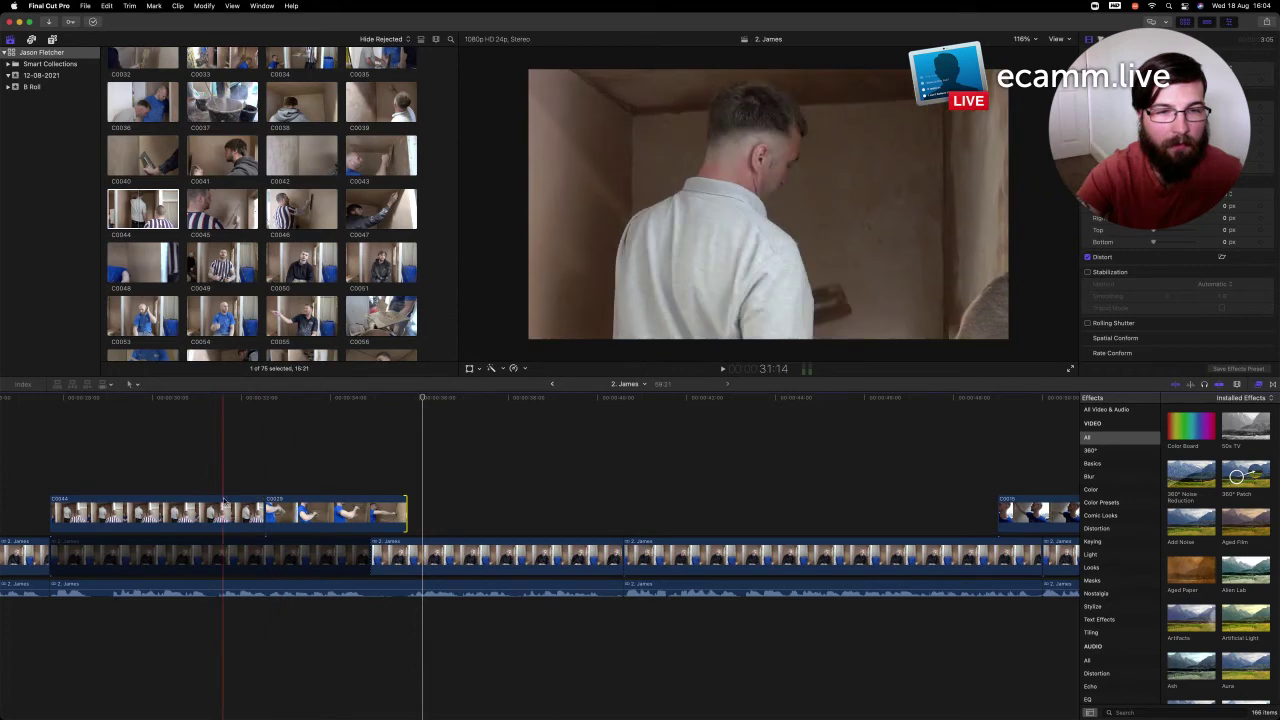
drag(278, 513, 243, 470)
mouse_move(367, 473)
mouse_down()
mouse_move(411, 474)
mouse_move(381, 476)
mouse_up()
drag(275, 463, 312, 505)
key(space)
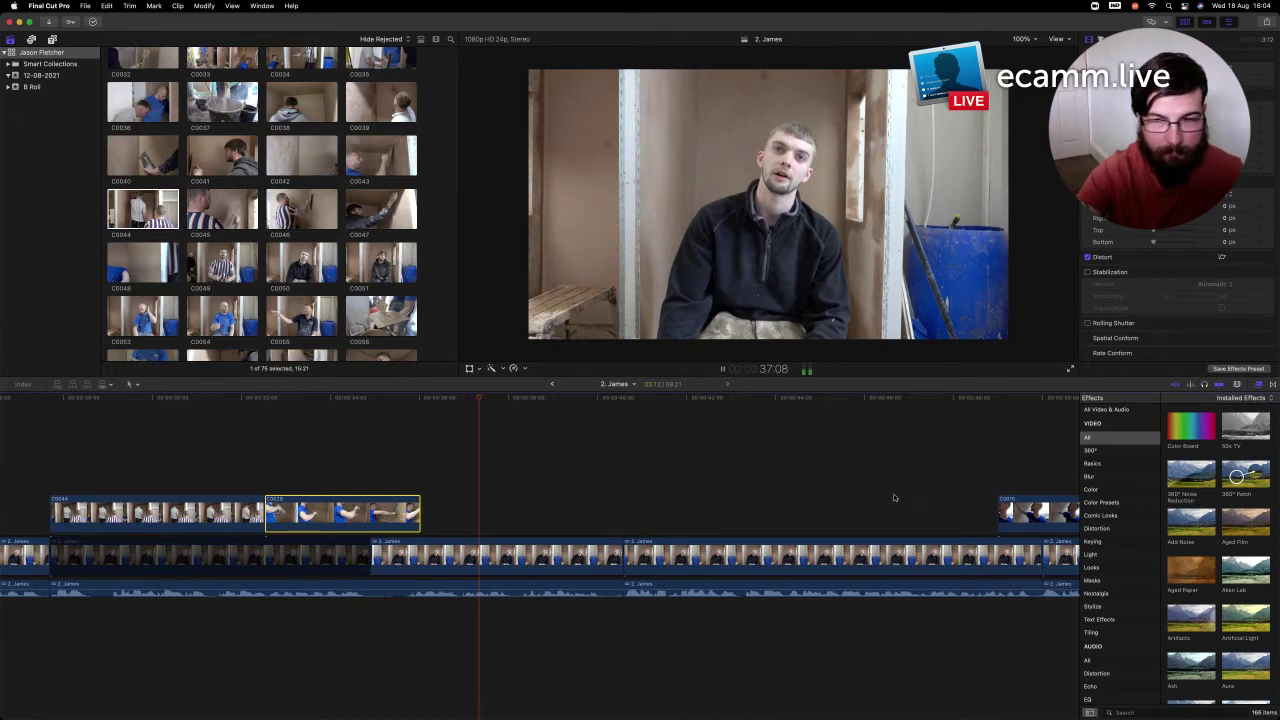
Move C0015 to start at about 47:10 and trim its end back to 52:01
key(super+minus)
click(714, 508)
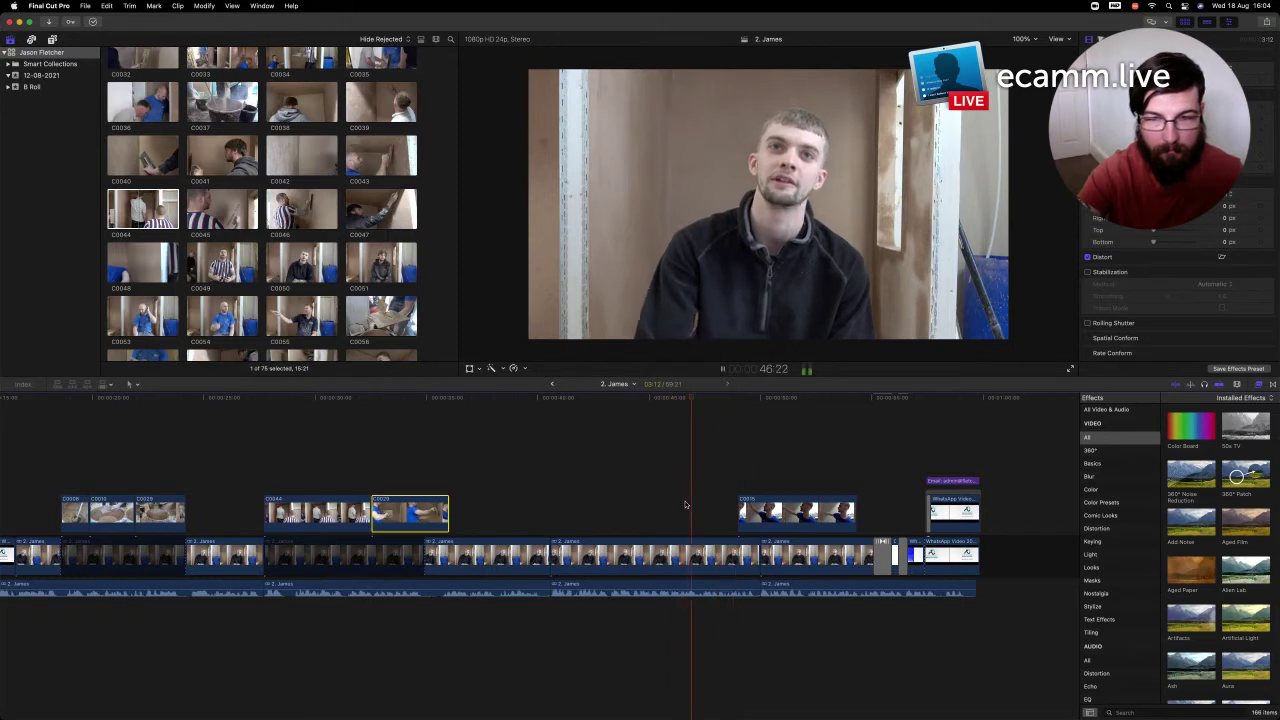
drag(750, 512, 715, 512)
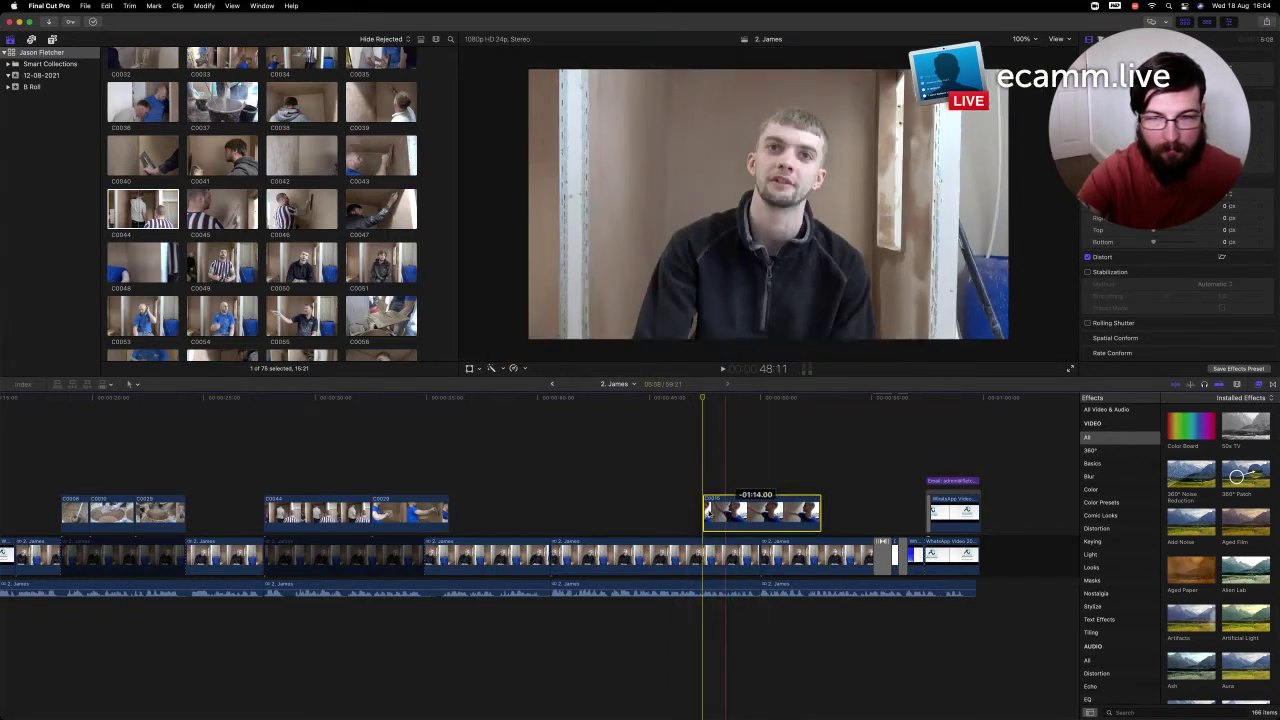
key(space)
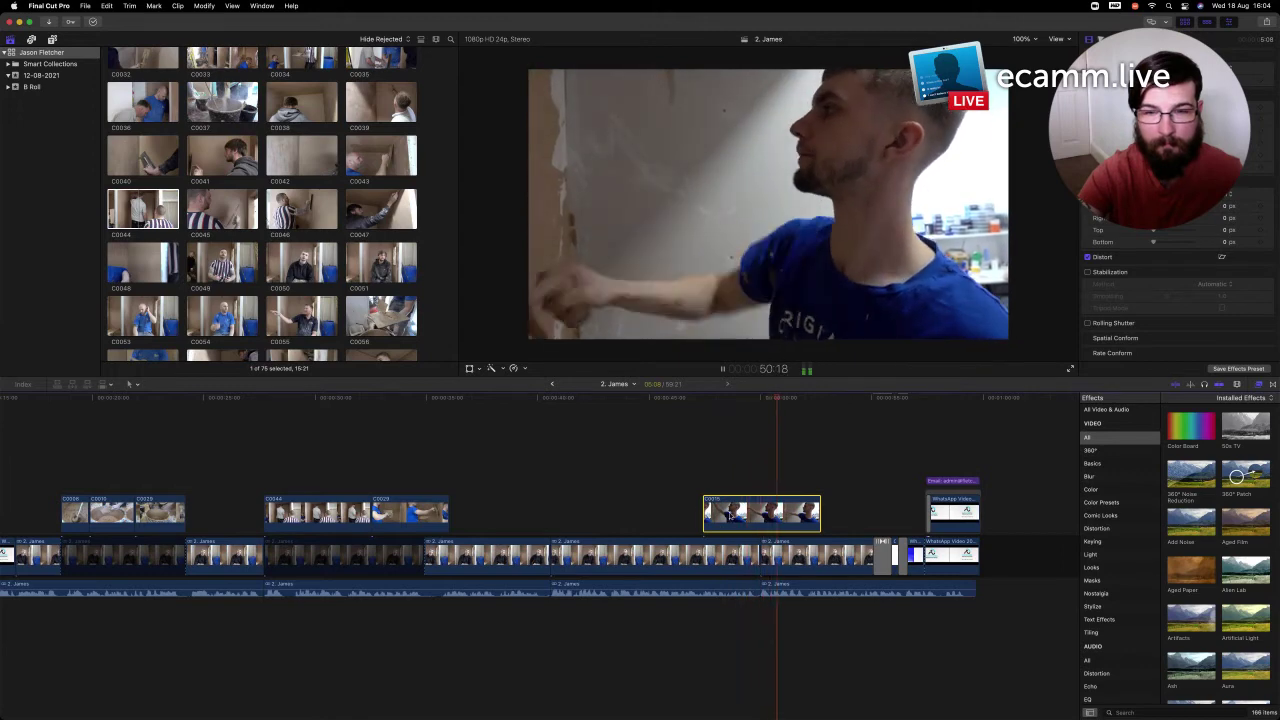
key(space)
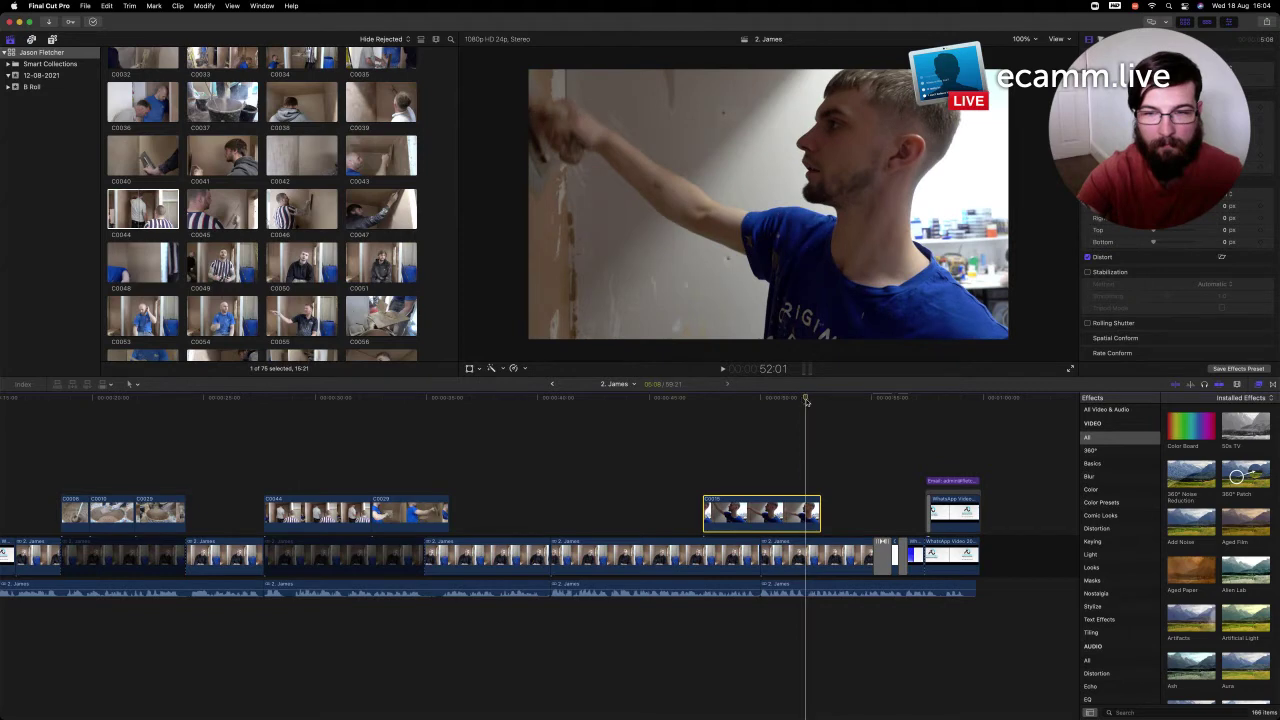
drag(819, 512, 805, 512)
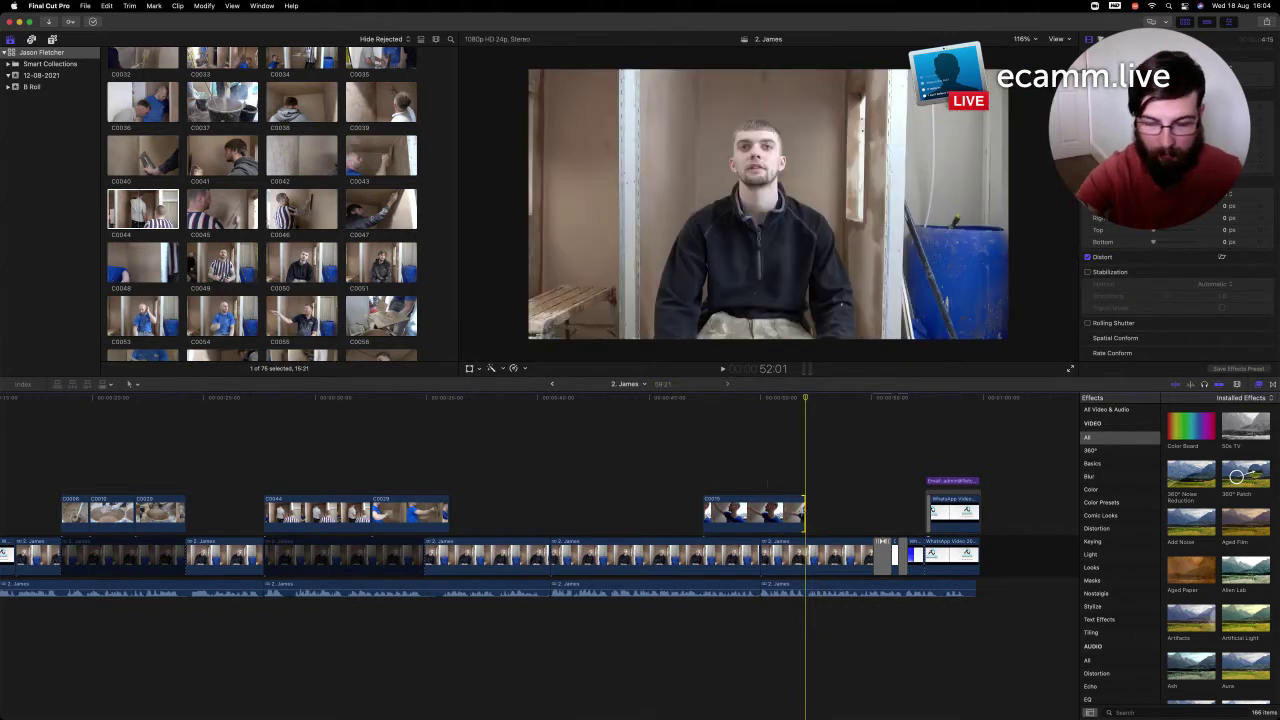
Review the B-roll and swap C0029 with C0015, fitting C0015 after C0044 to about 36 seconds and C0029 from 47:10 to 52:01
key(shift+z)
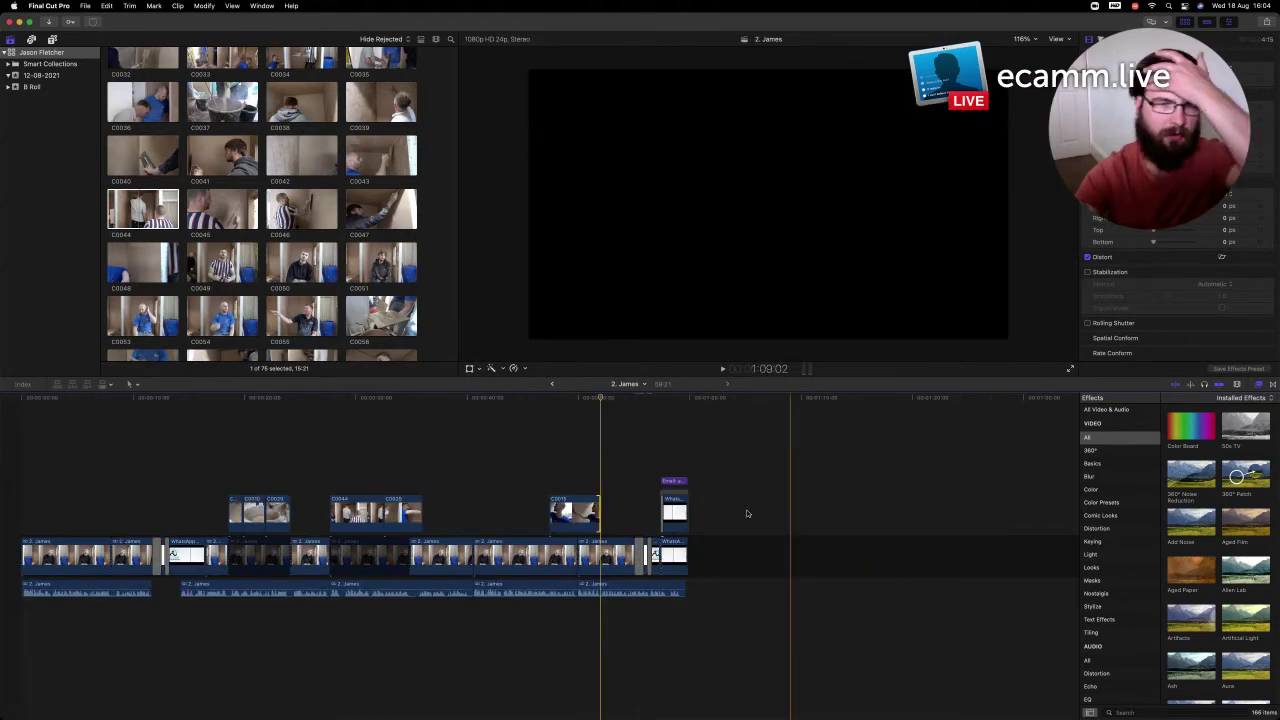
key(space)
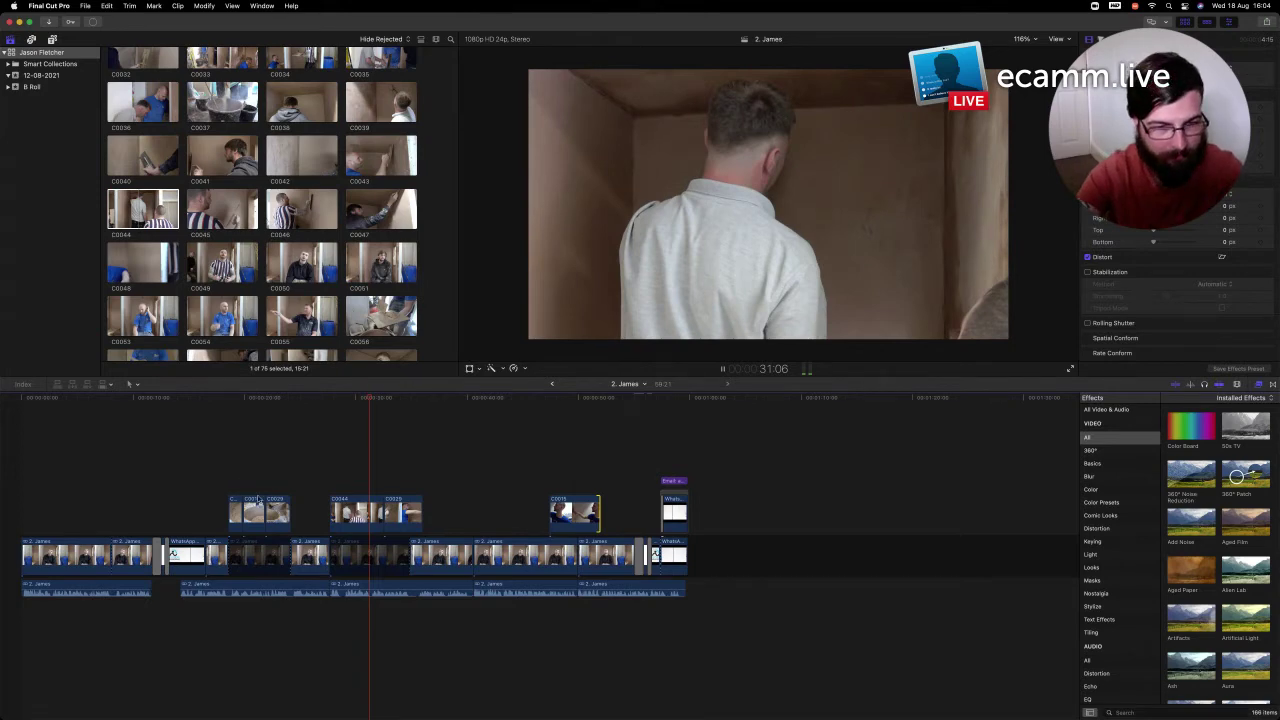
key(space)
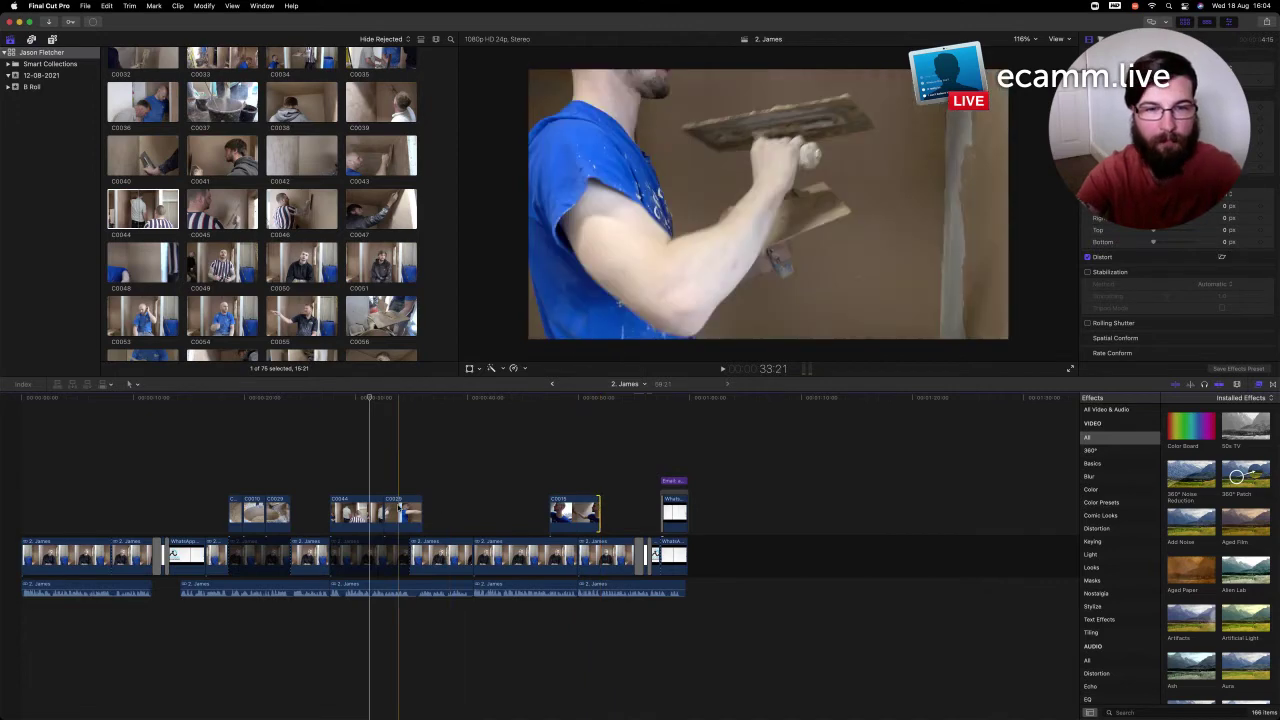
click(404, 516)
mouse_move(404, 516)
mouse_down()
mouse_move(574, 468)
mouse_move(600, 478)
mouse_move(398, 511)
mouse_move(422, 512)
mouse_up()
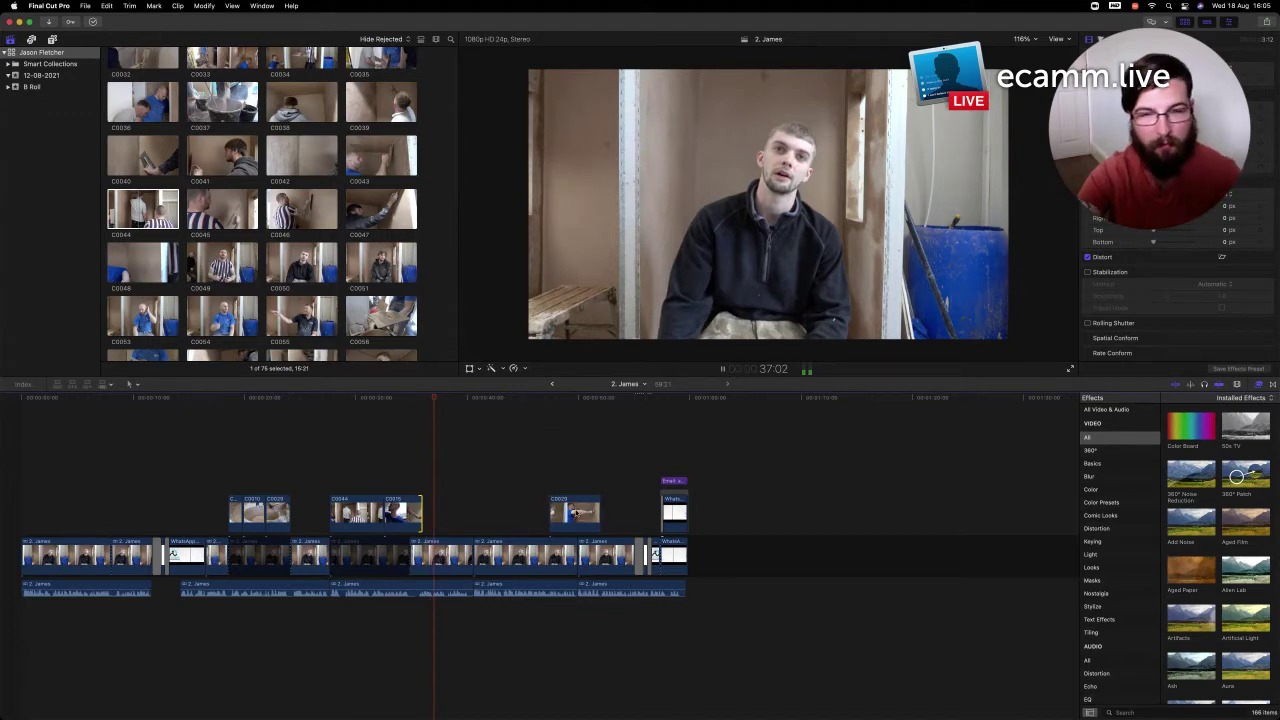
Play the swapped B-roll section through to the closing logo and return the playhead to the start
key(space)
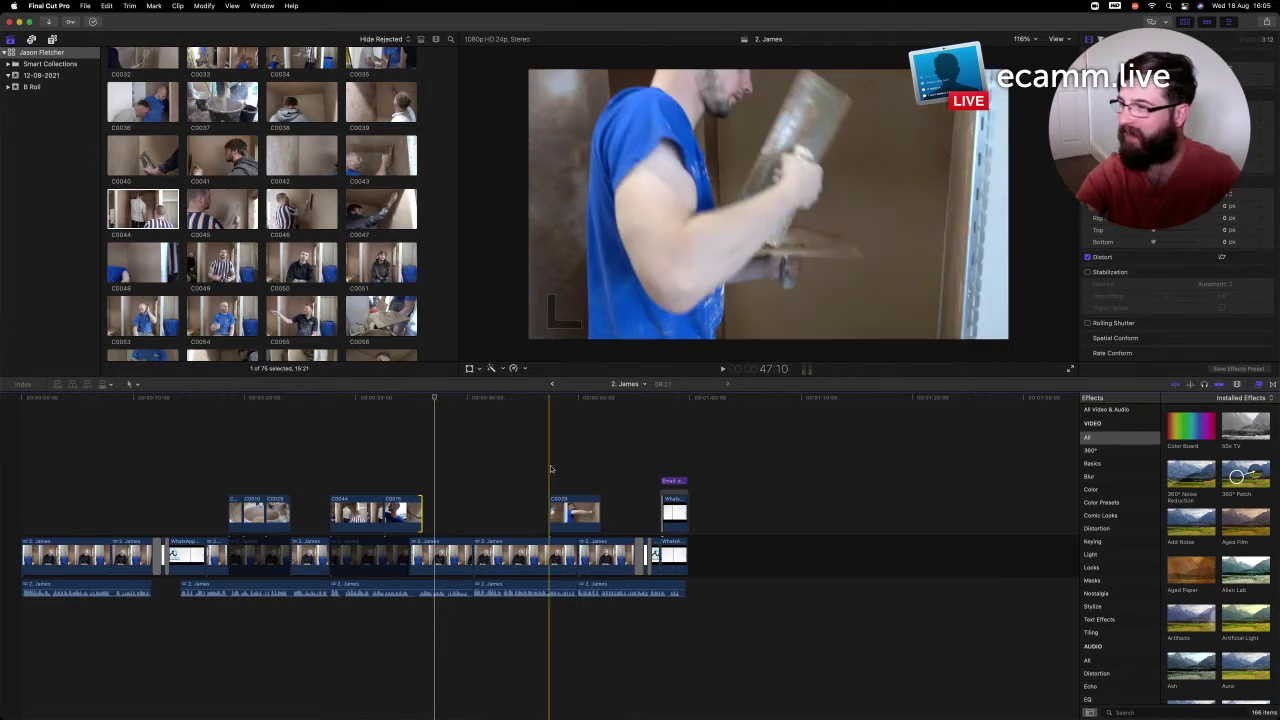
key(space)
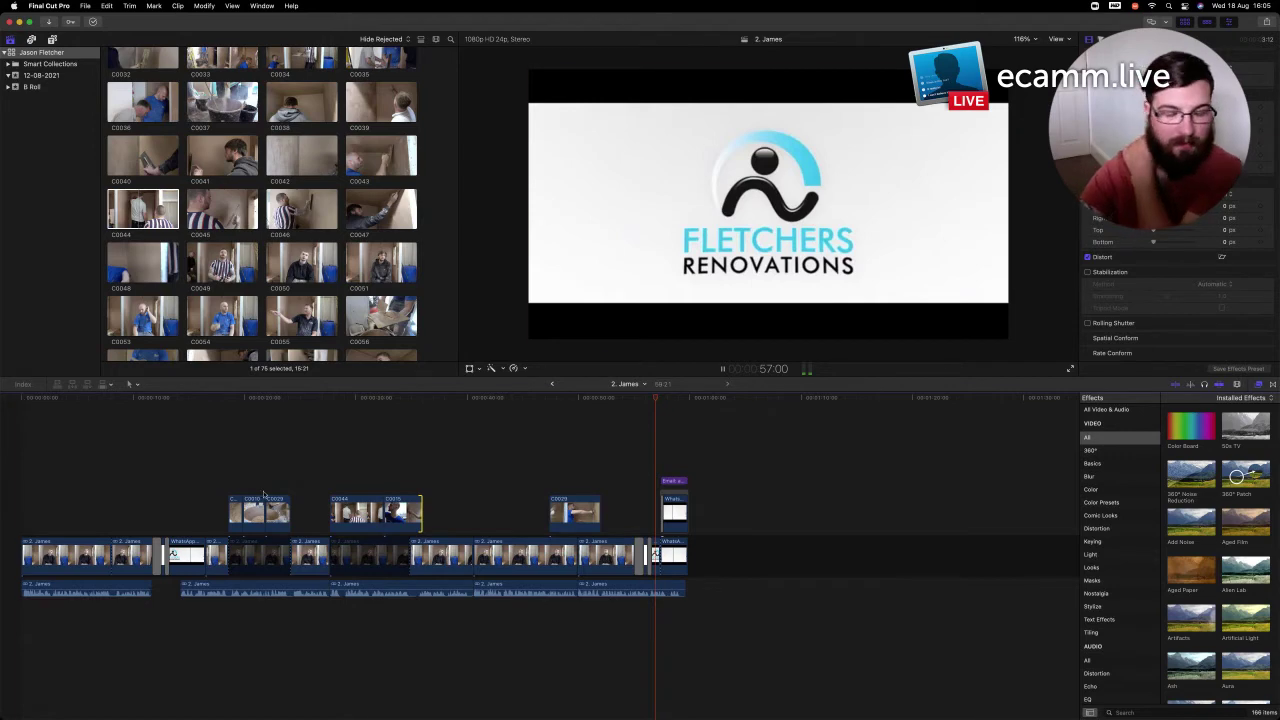
click(22, 400)
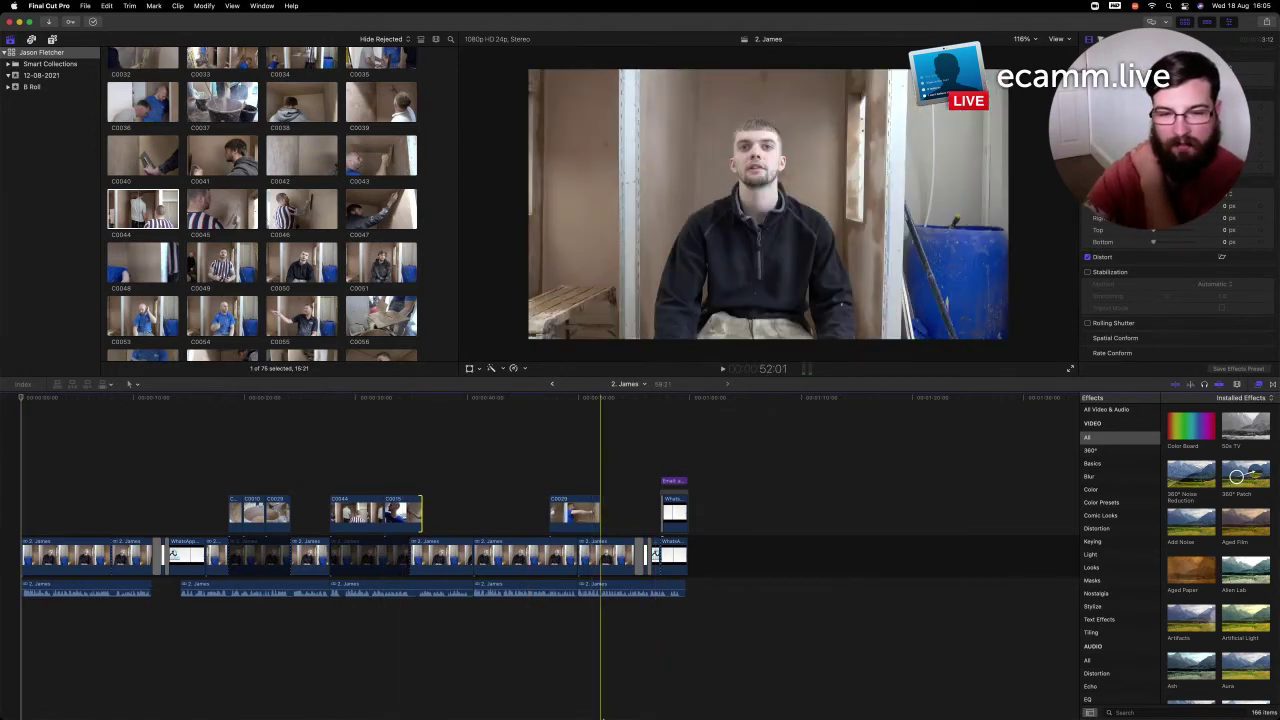
Switch to Chrome, open the Audio library in YouTube Studio from the YouTube account, and dismiss the notice
mouse_move(600, 715)
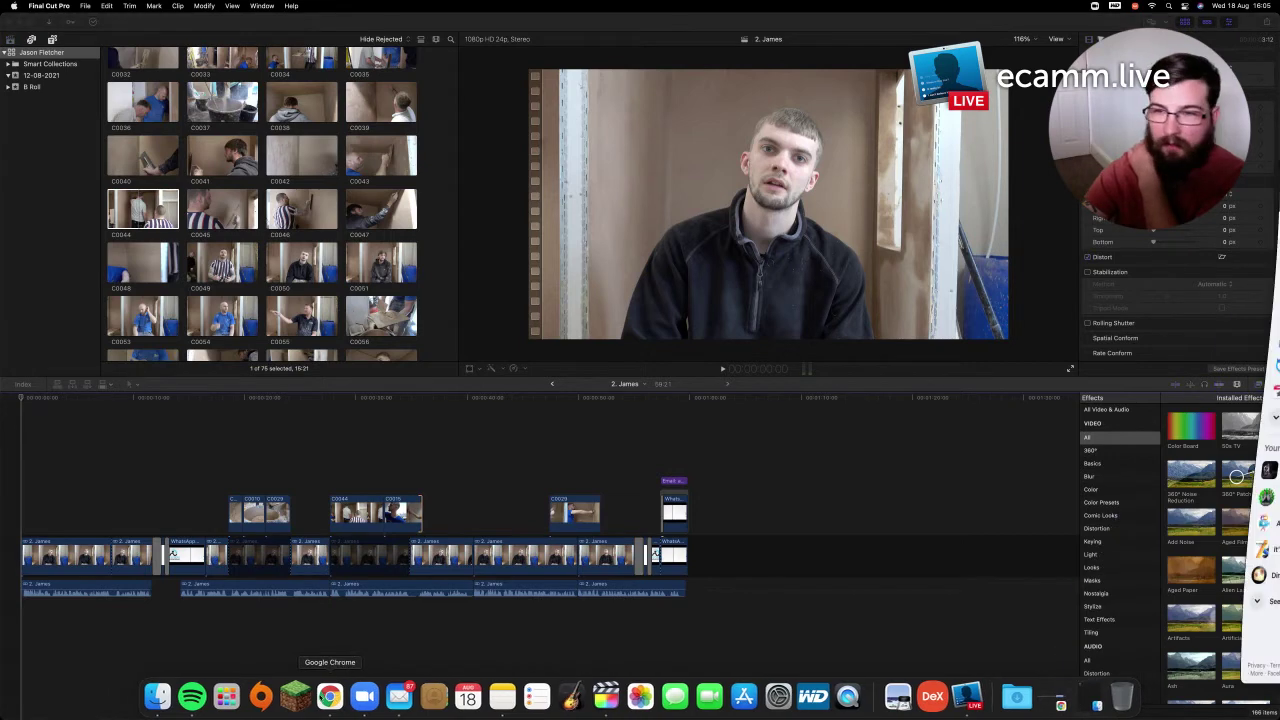
scroll(1218, 550, down, 1)
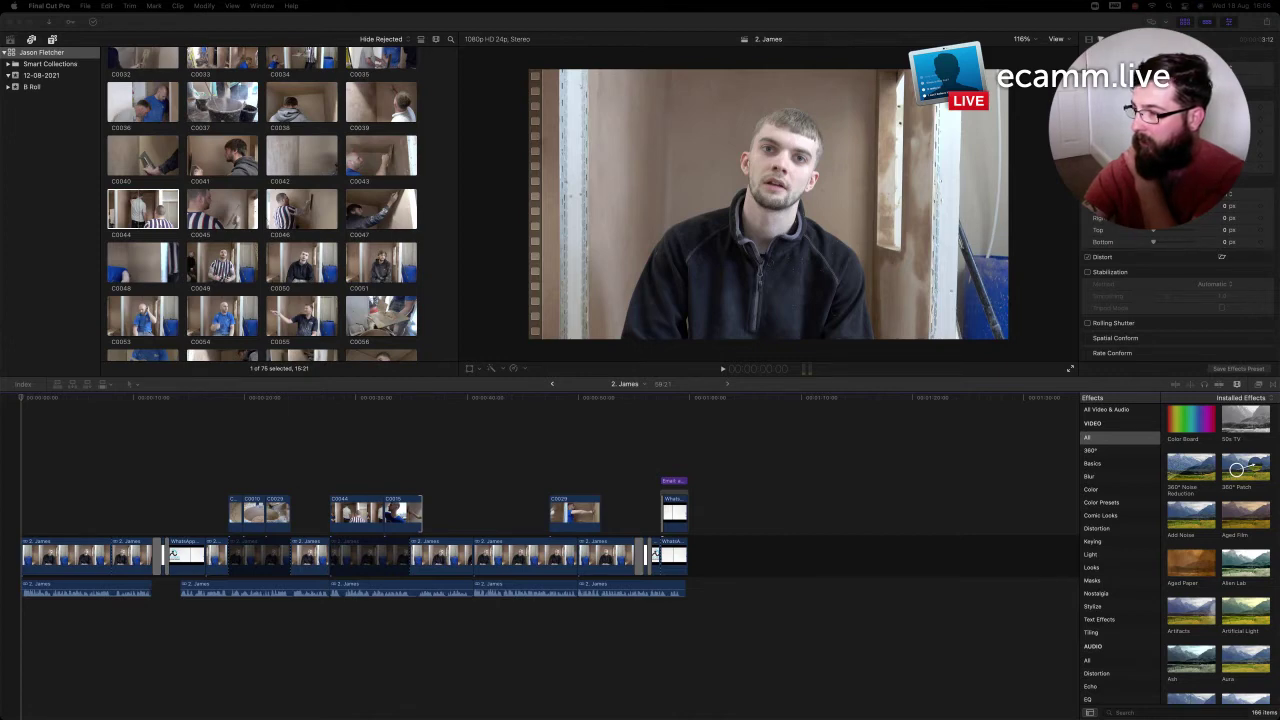
key(super+Tab)
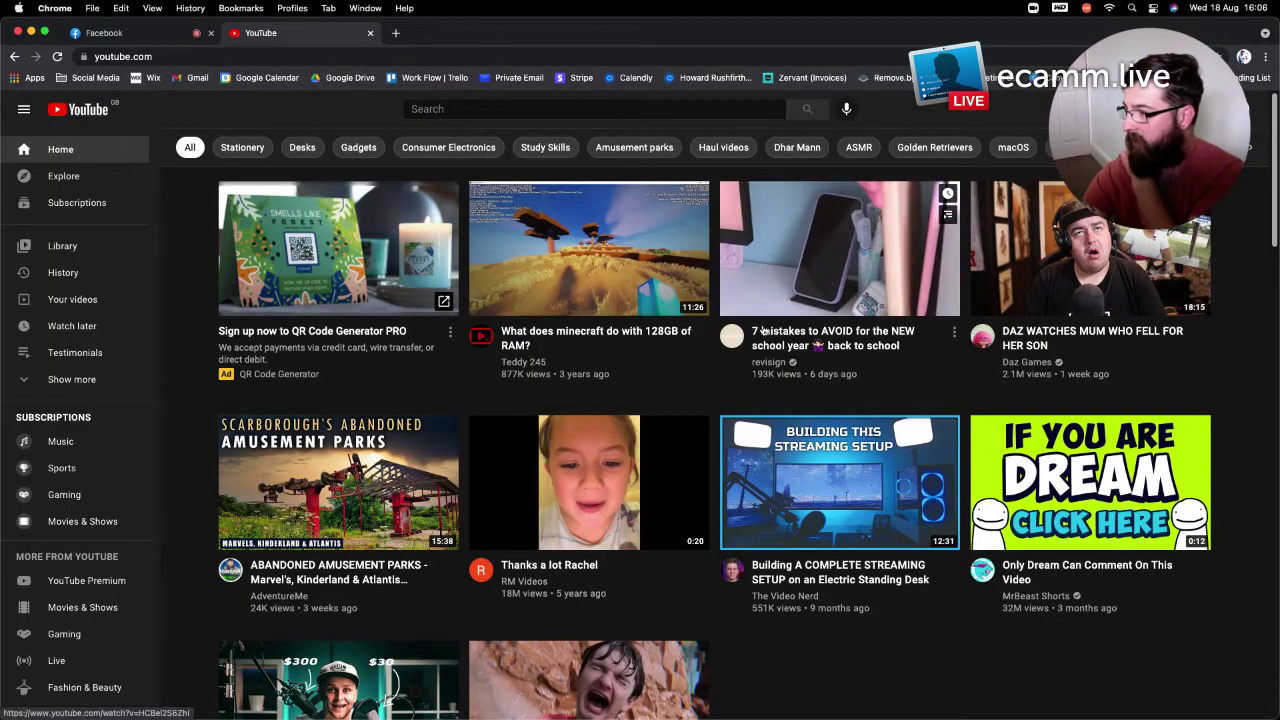
scroll(1000, 230, down, 1)
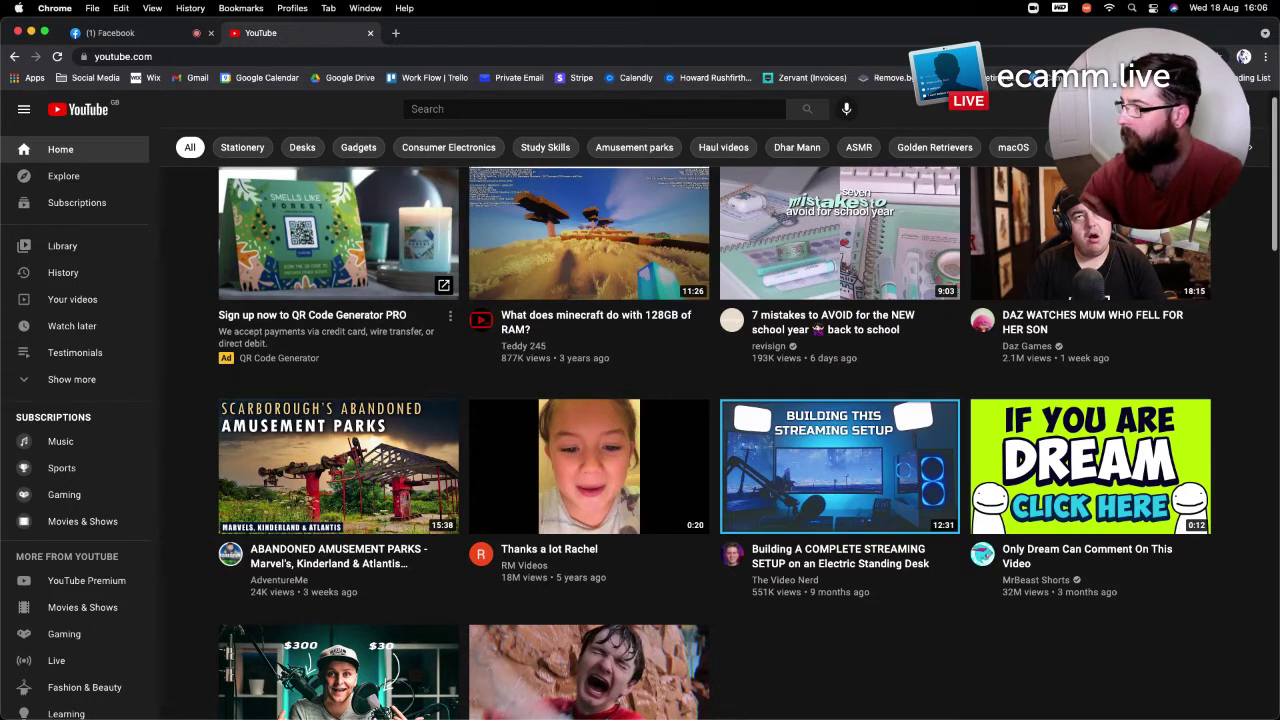
click(1250, 109)
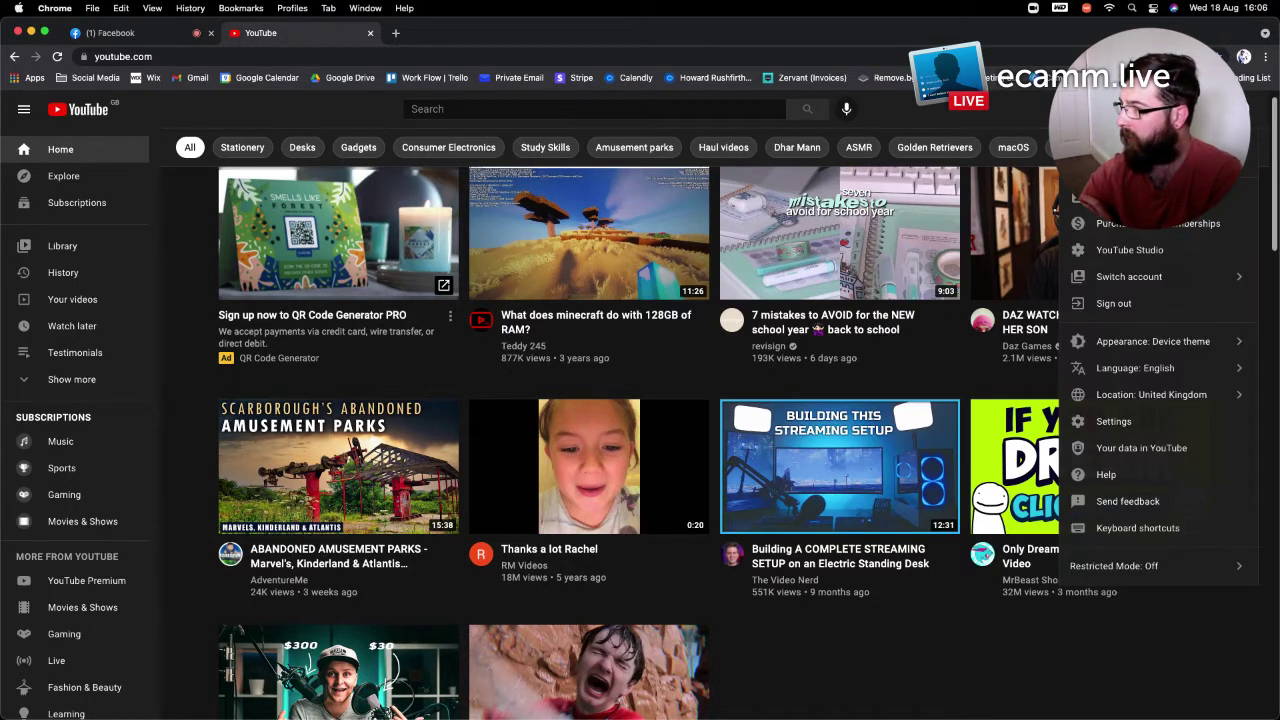
click(1155, 252)
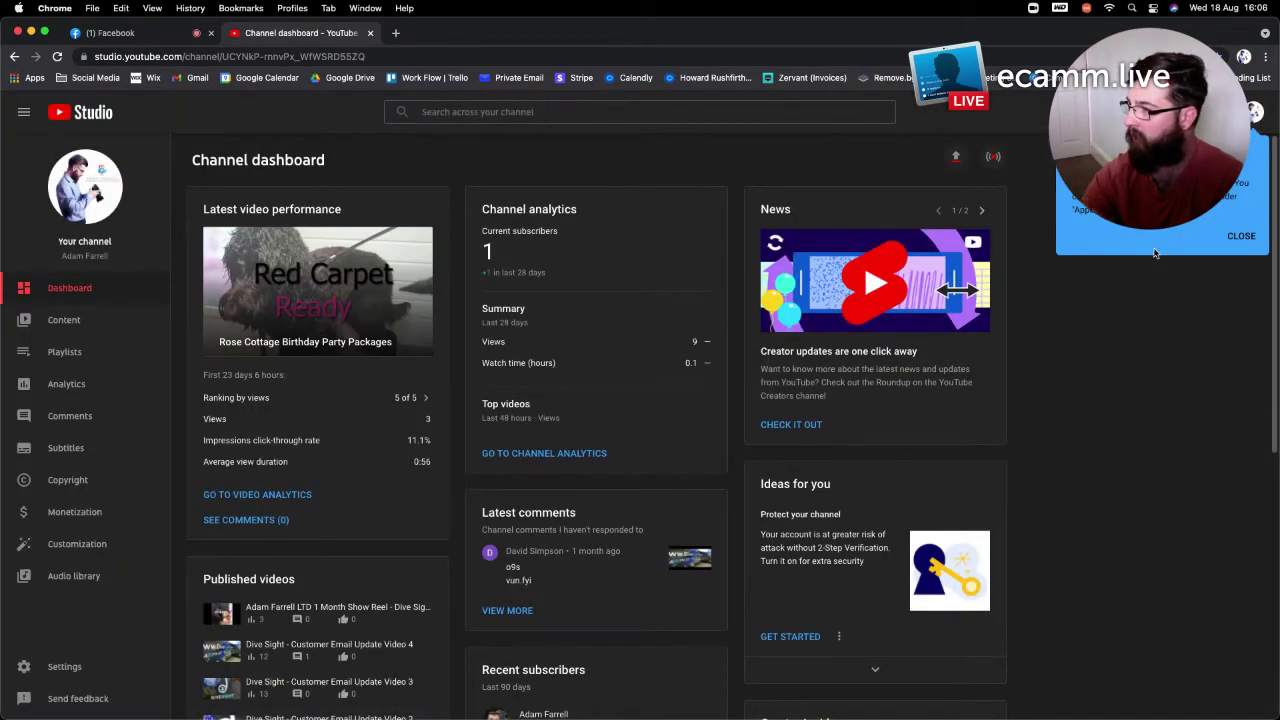
click(81, 578)
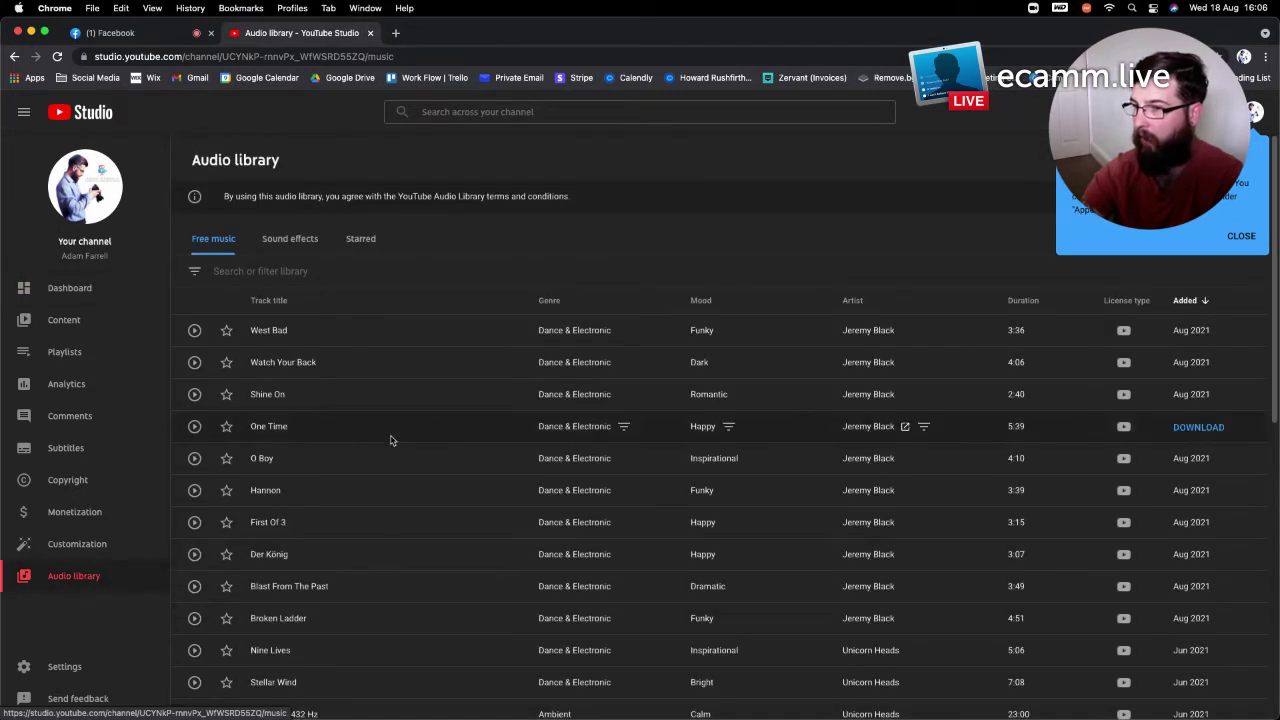
scroll(343, 431, down, 1)
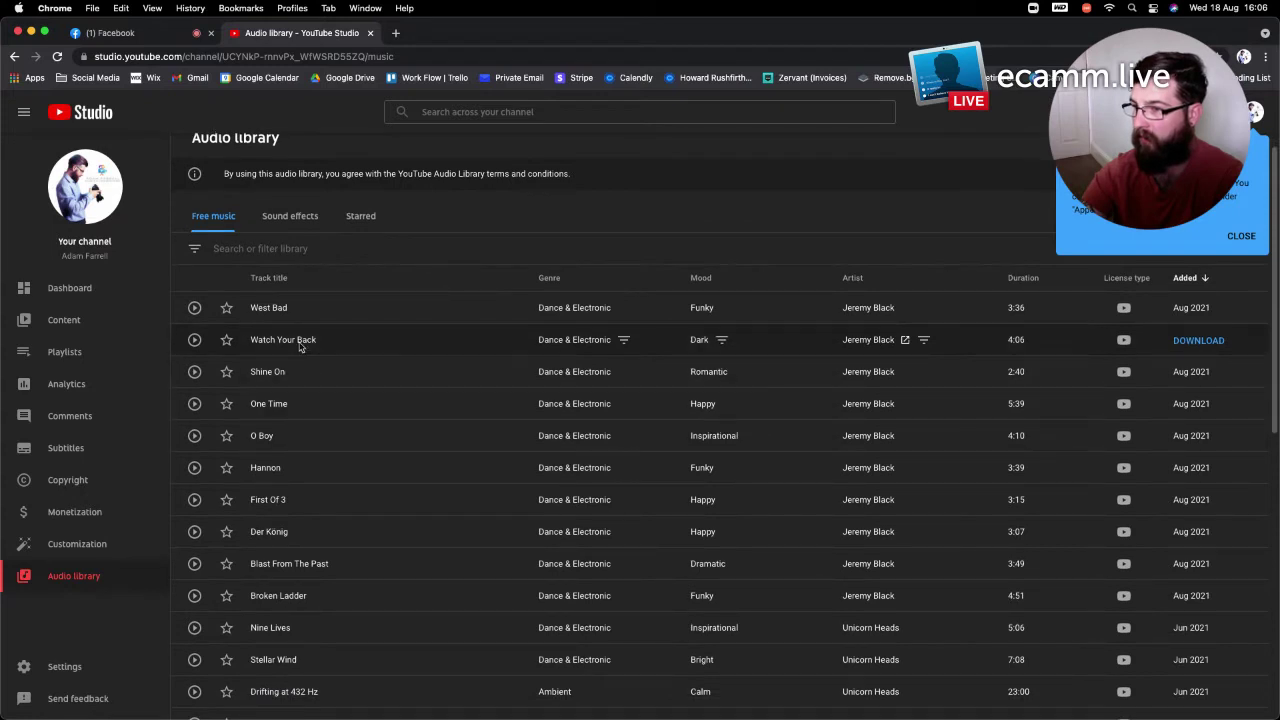
click(1238, 237)
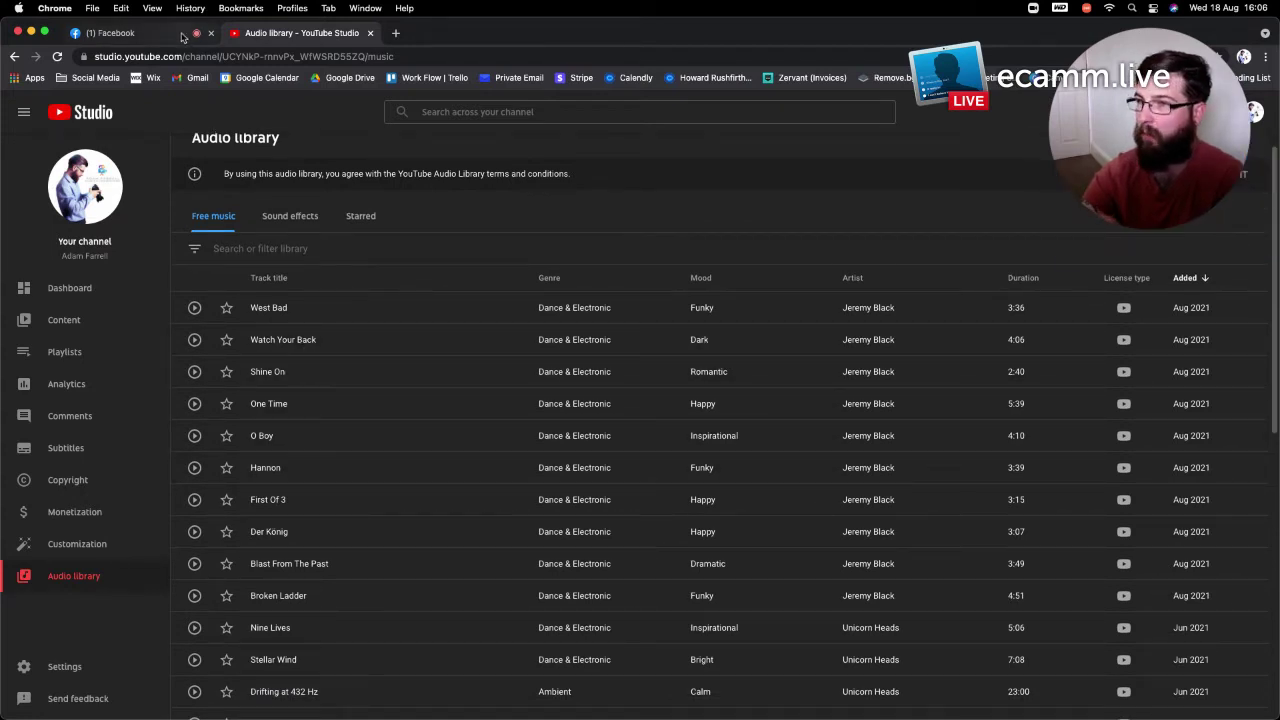
Search Google for "audiojungle" in a new browser tab
click(394, 34)
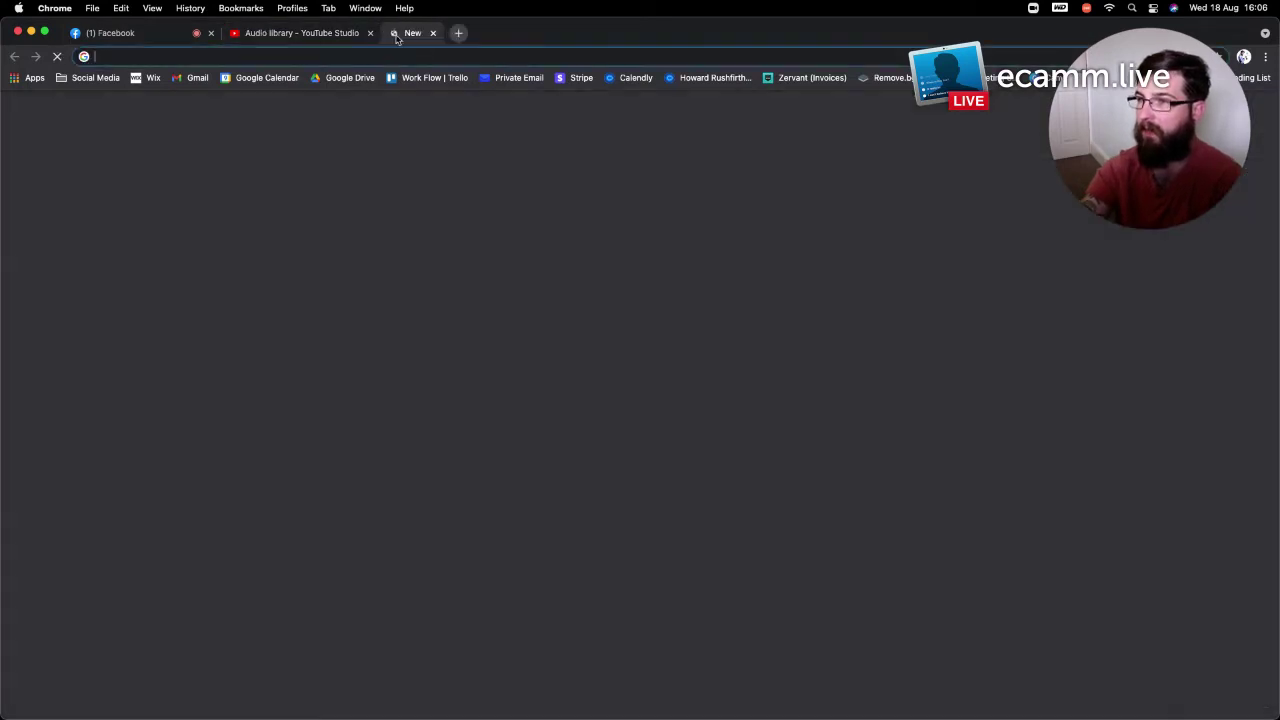
click(398, 58)
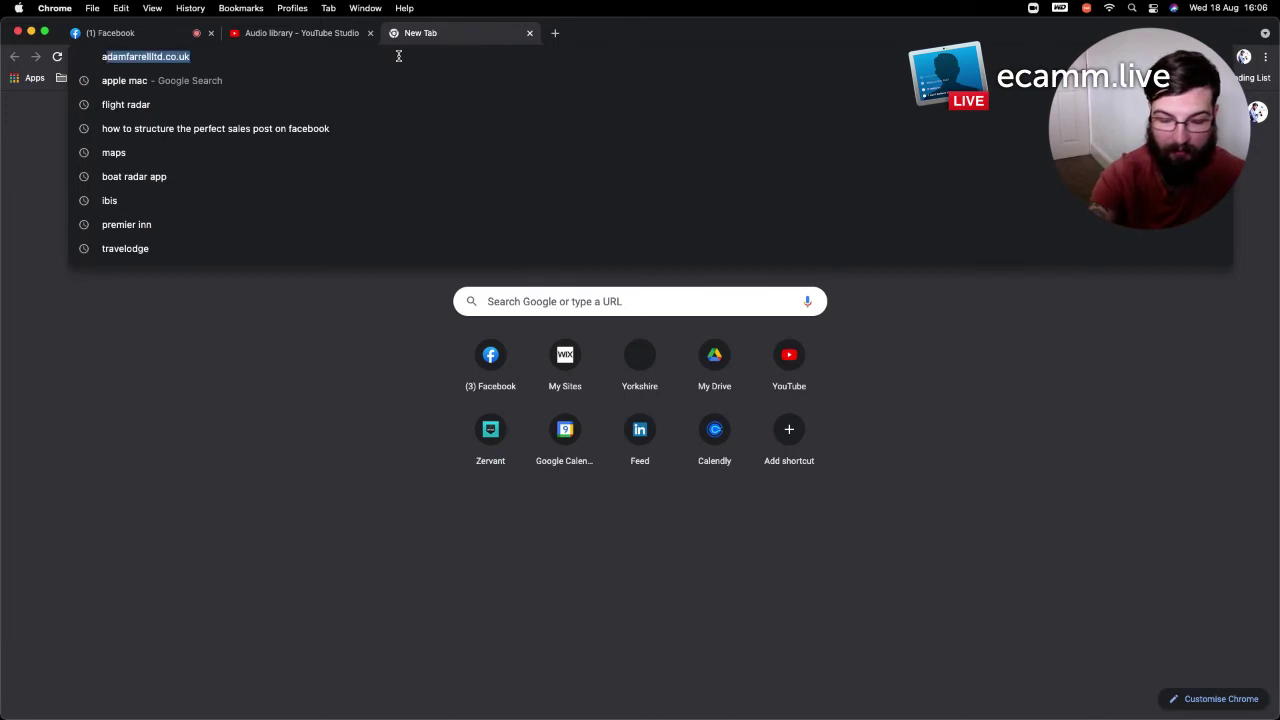
text(audio hun)
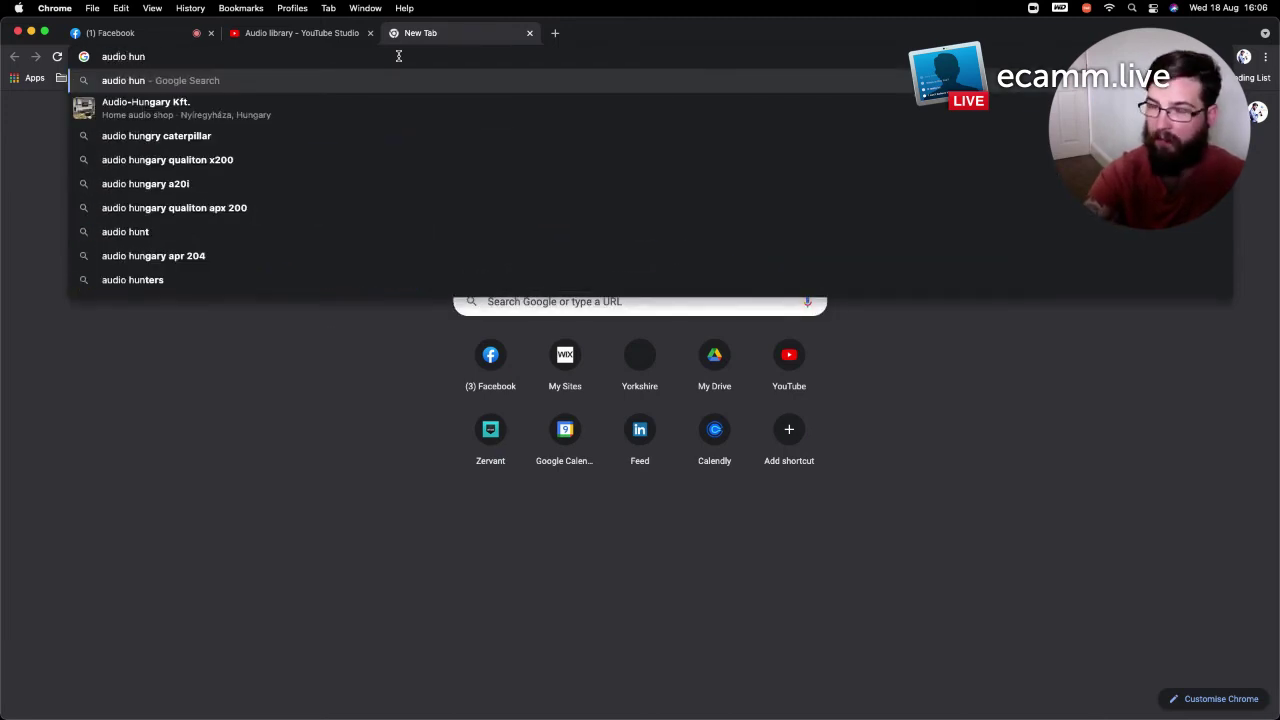
key(BackSpace)
key(BackSpace)
key(BackSpace)
key(BackSpace)
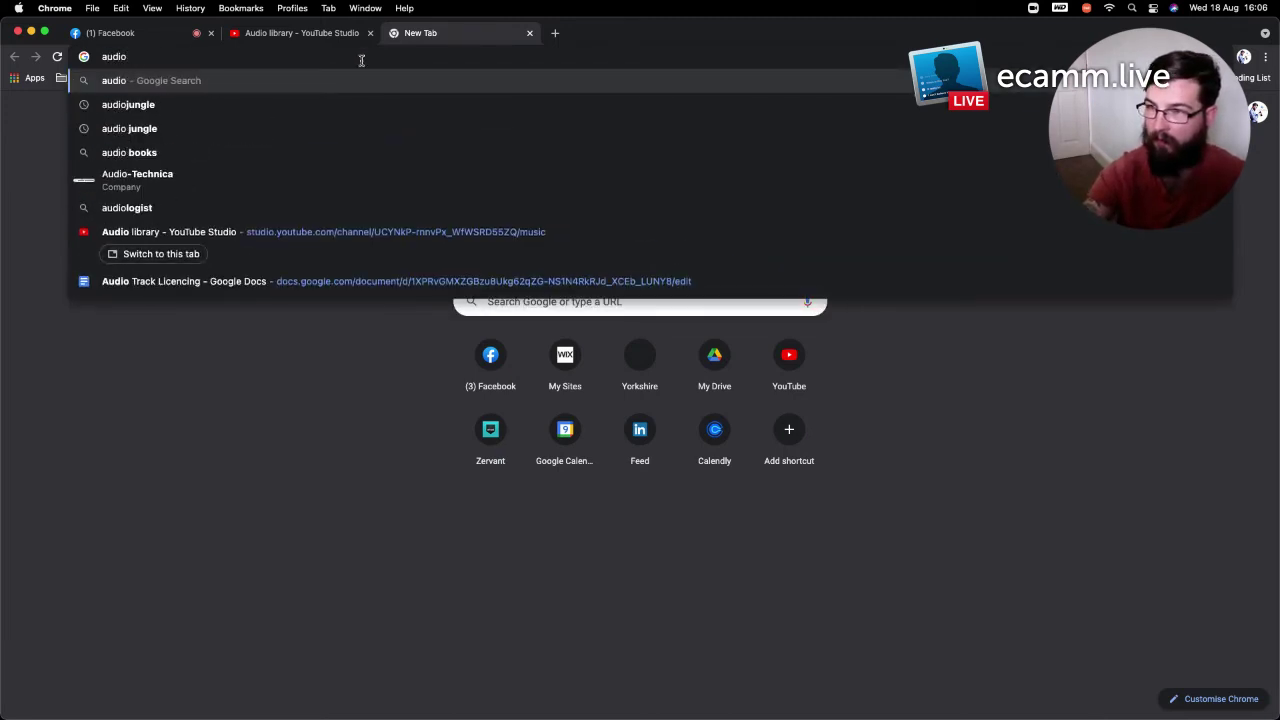
click(151, 104)
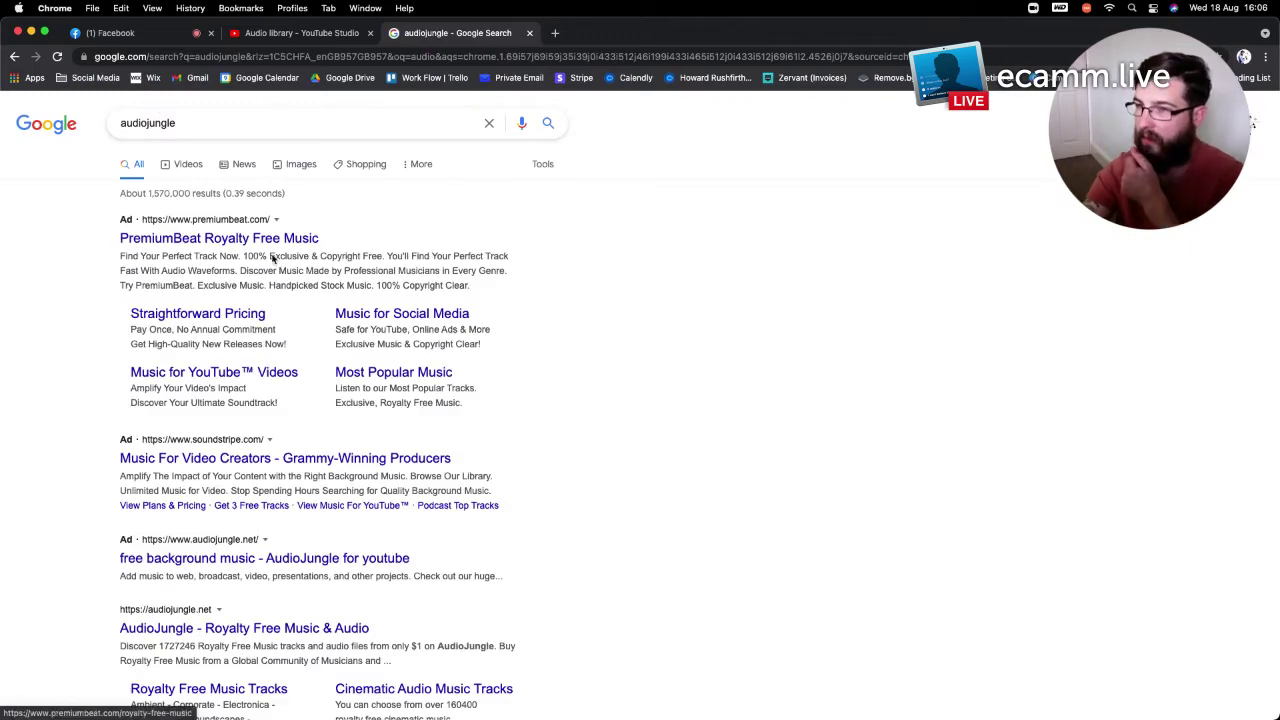
Open the AudioJungle free background music result, accept the cookies, and look through the portfolio's tracks and prices
click(262, 558)
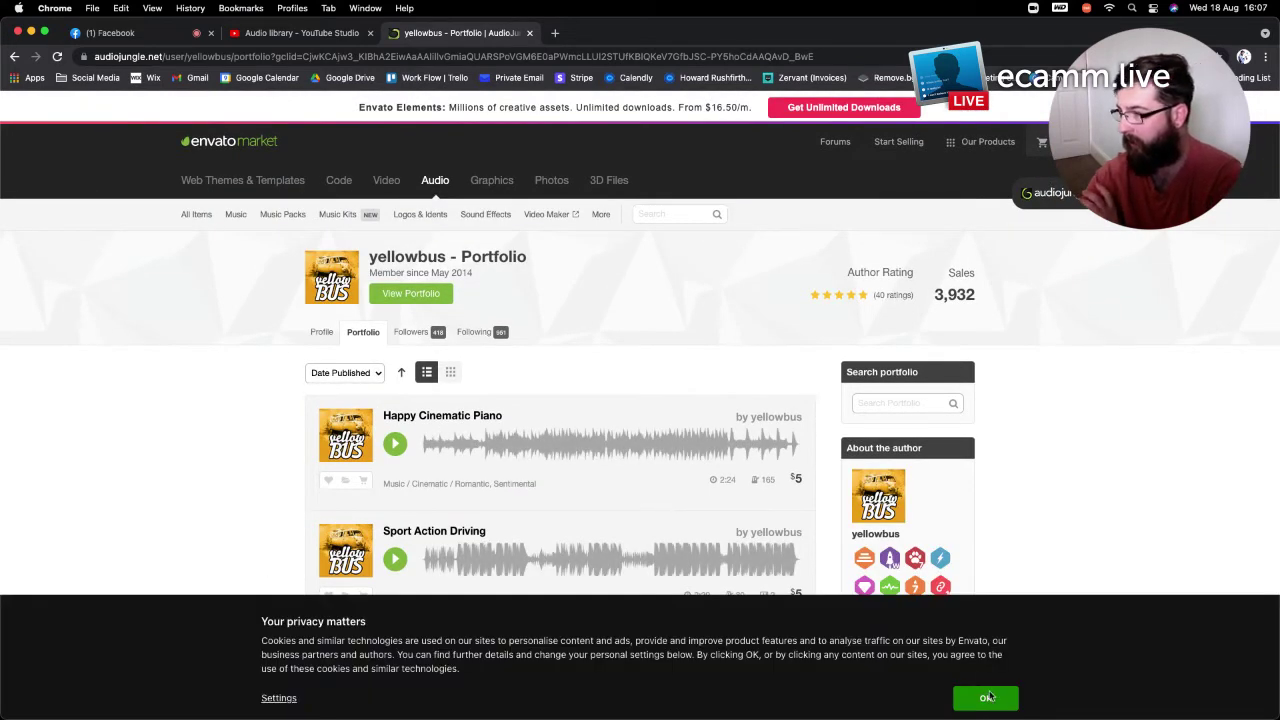
click(987, 697)
scroll(434, 467, down, 1)
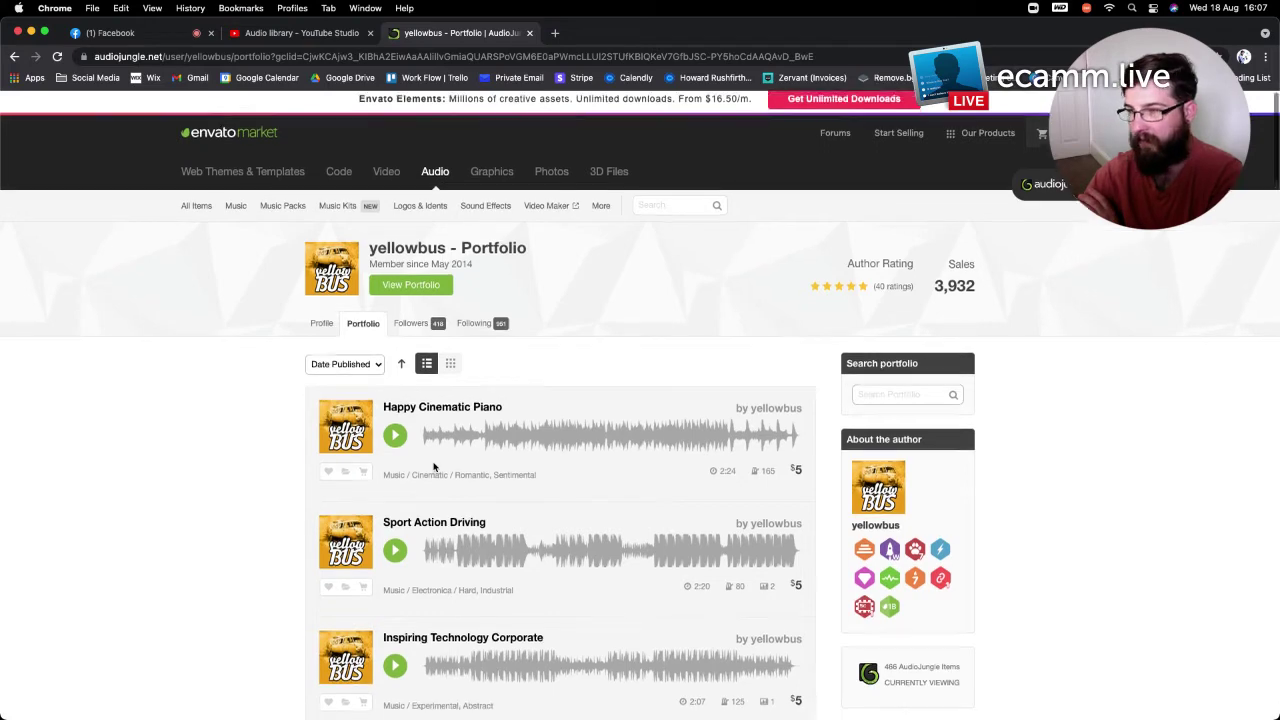
scroll(790, 460, down, 6)
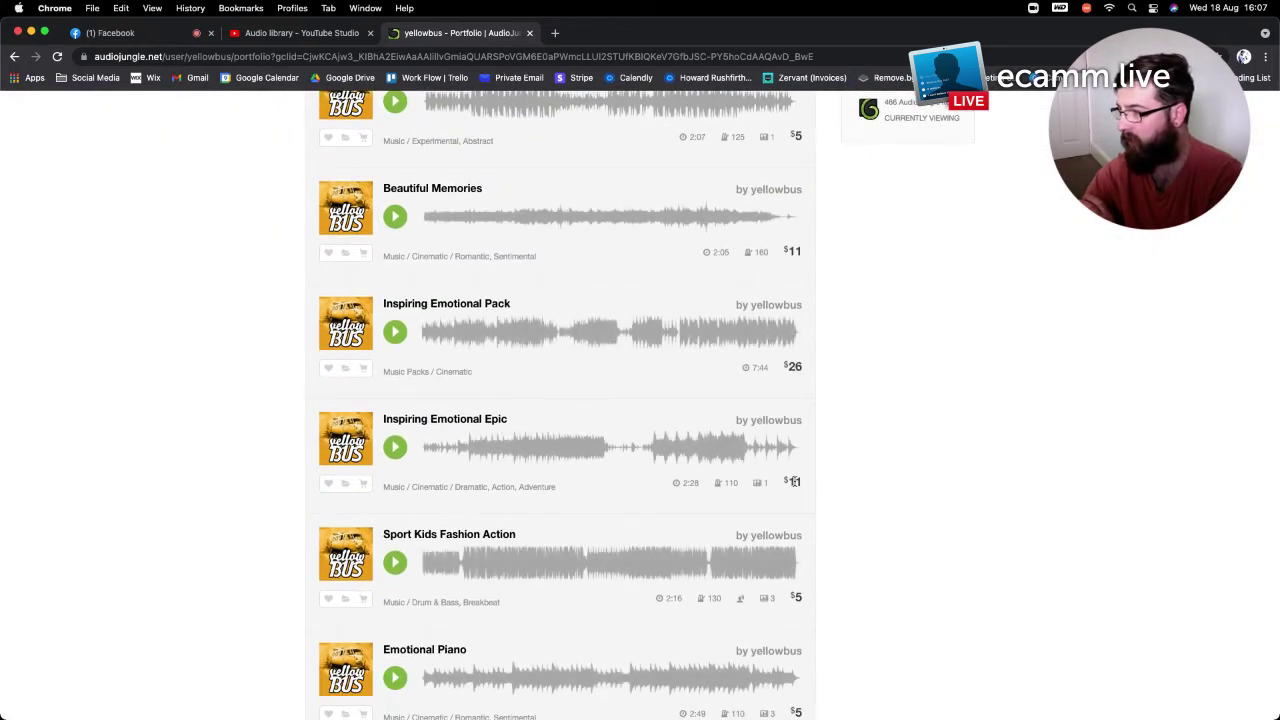
scroll(795, 481, up, 8)
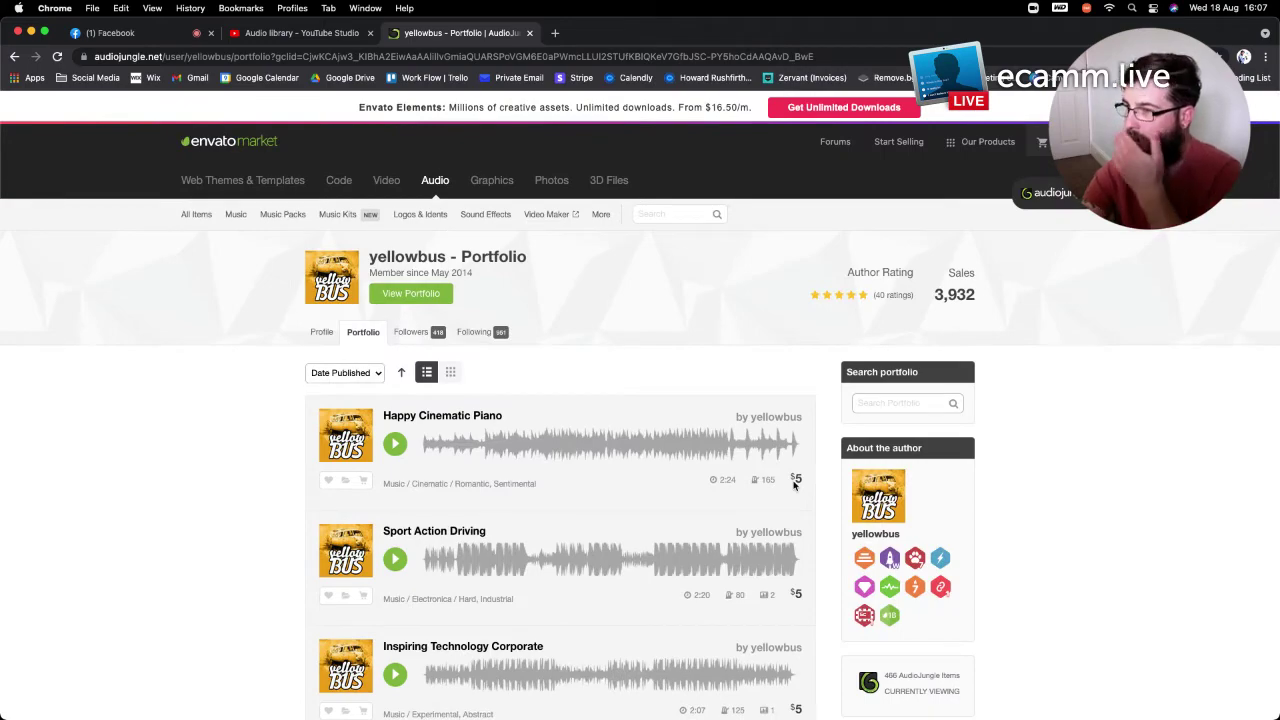
scroll(660, 466, down, 15)
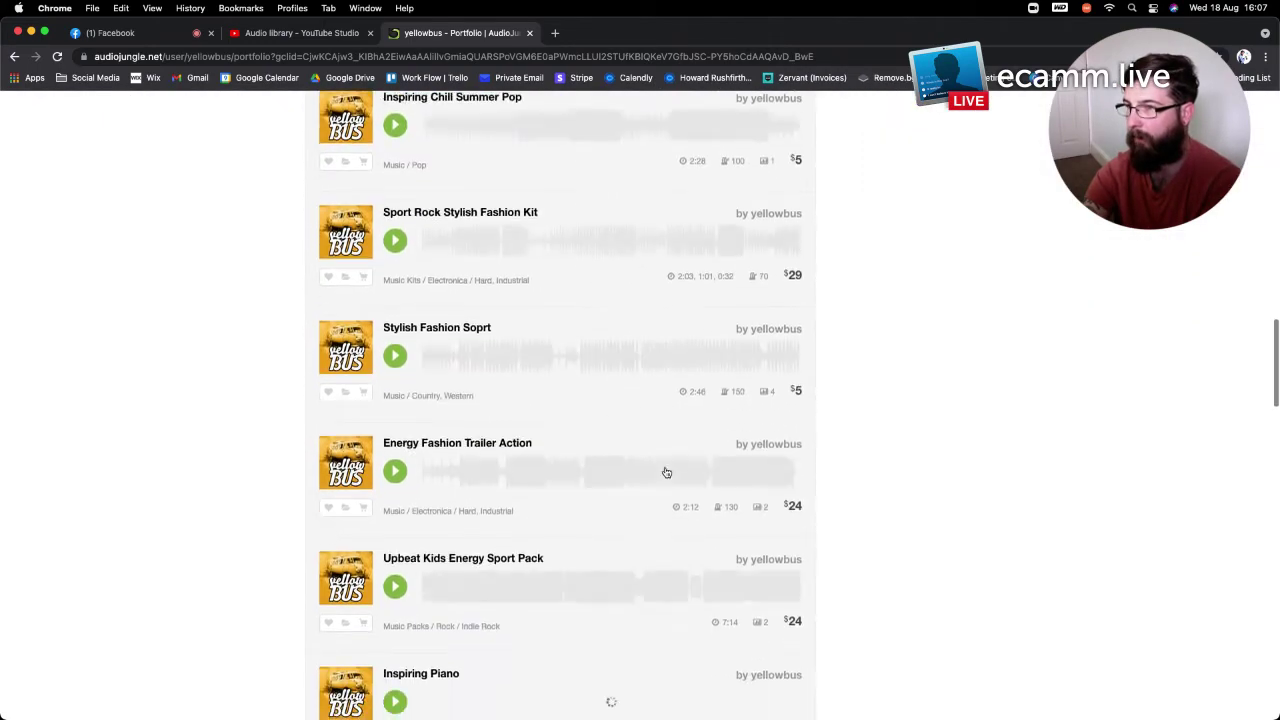
scroll(444, 347, up, 6)
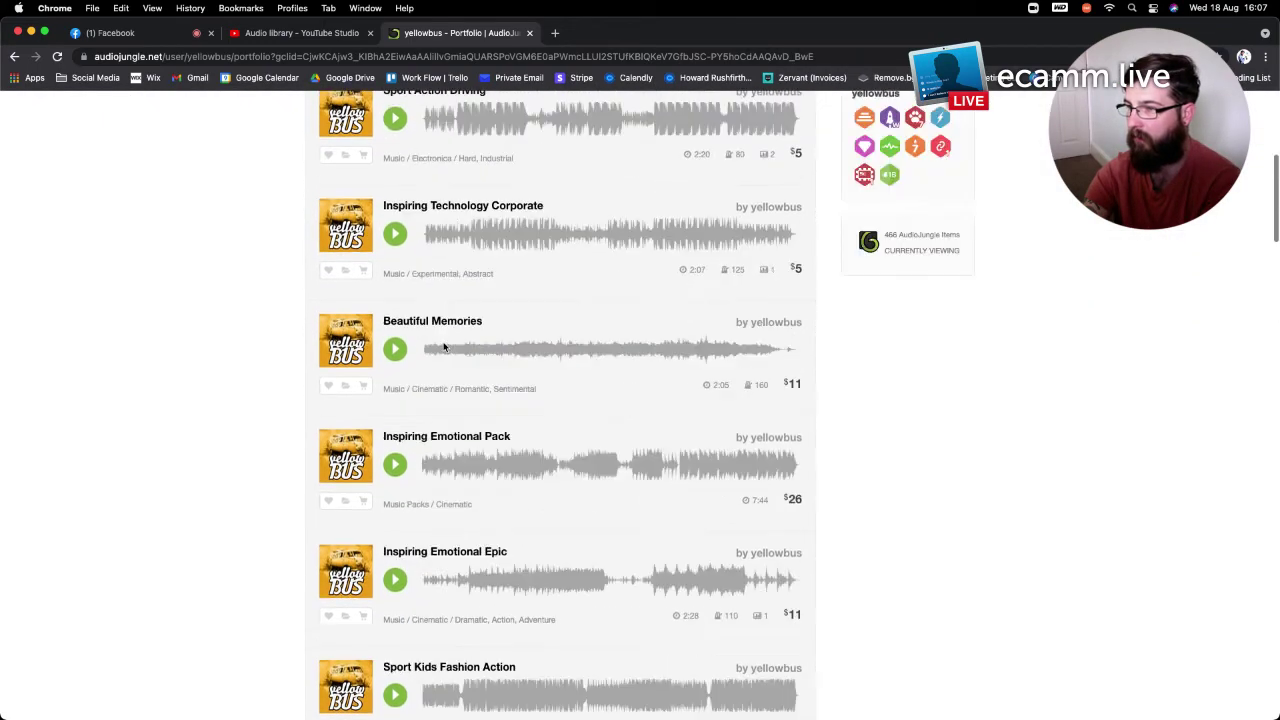
scroll(444, 347, up, 10)
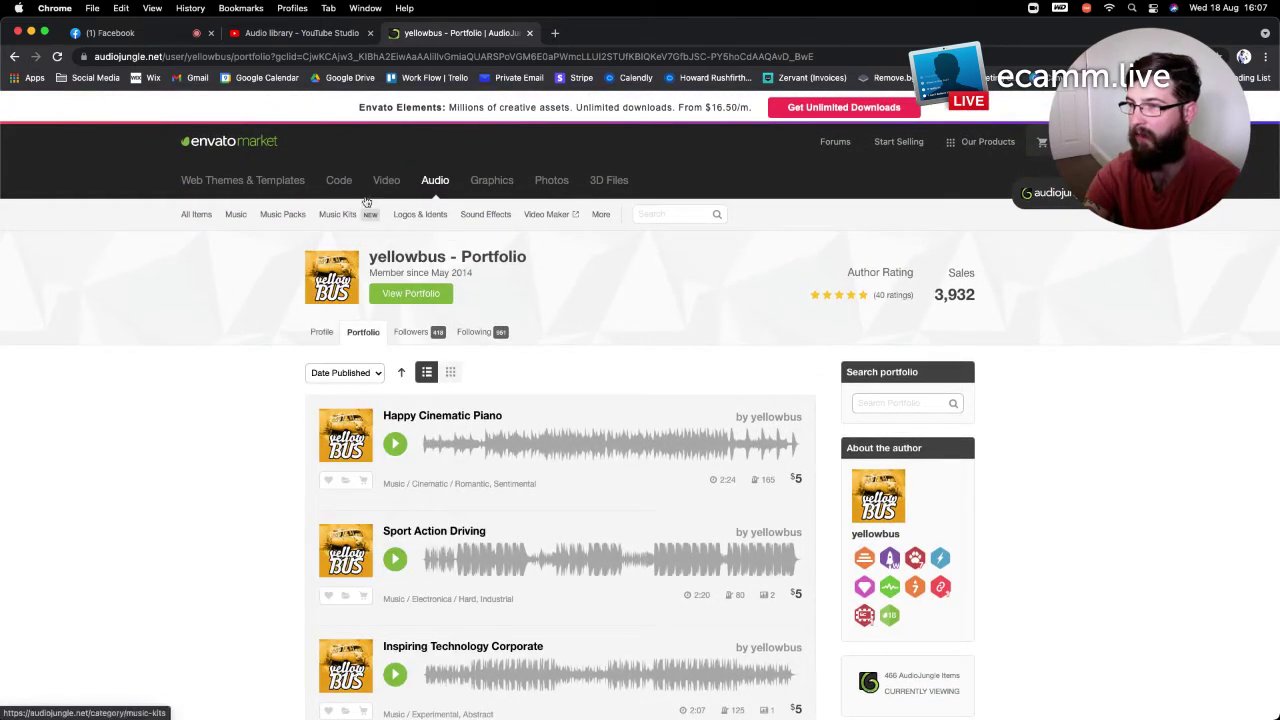
Open AudioJungle's Music category from its audio home page and look over the genres, sale tracks and new tracks
click(428, 183)
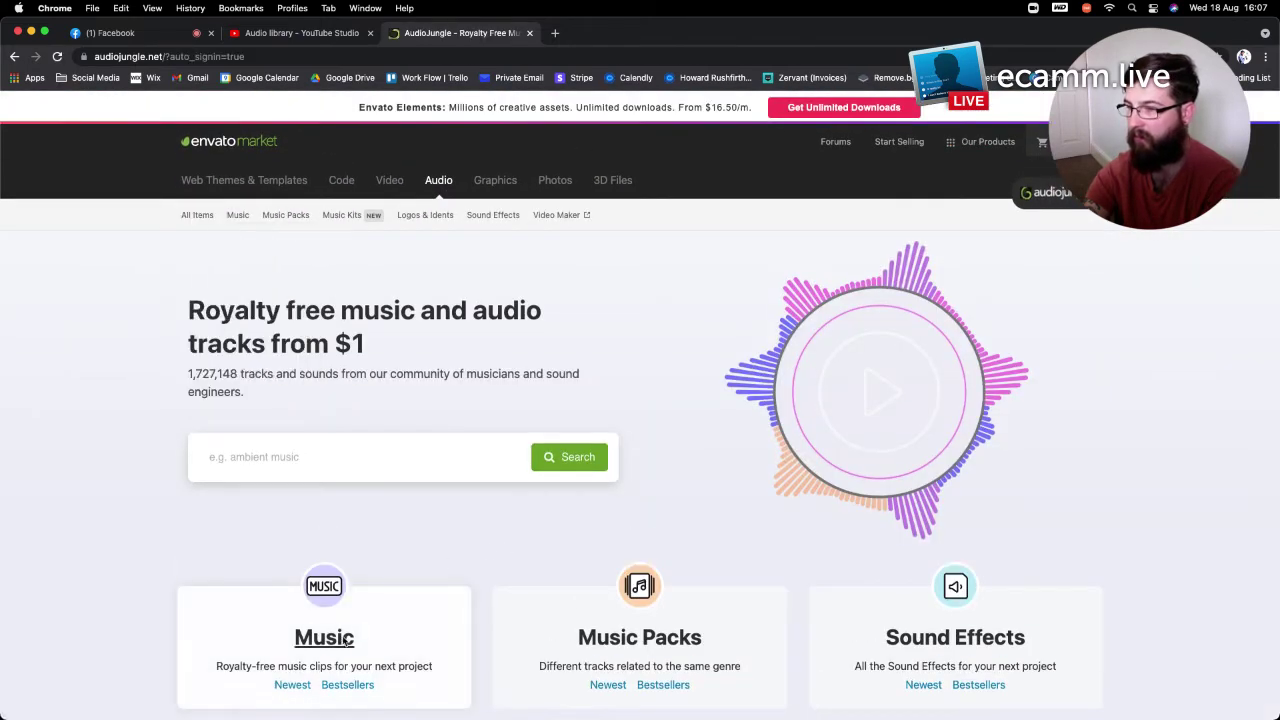
click(341, 639)
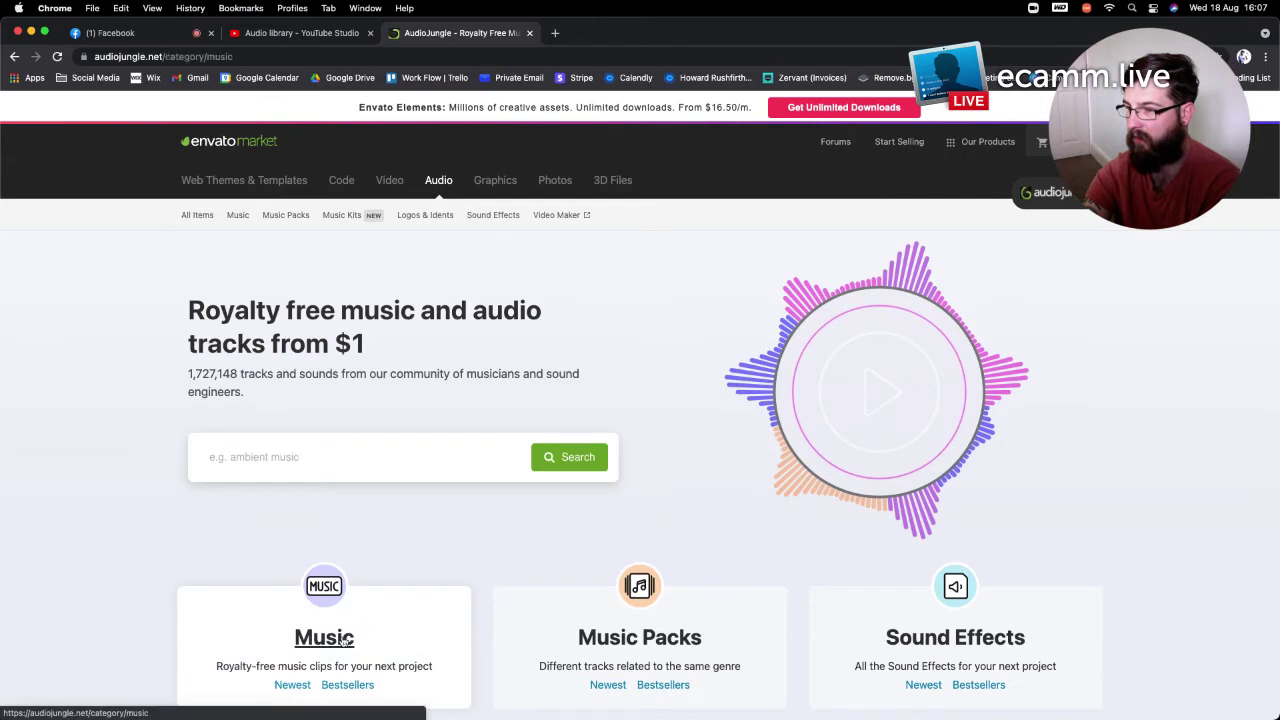
scroll(438, 433, down, 2)
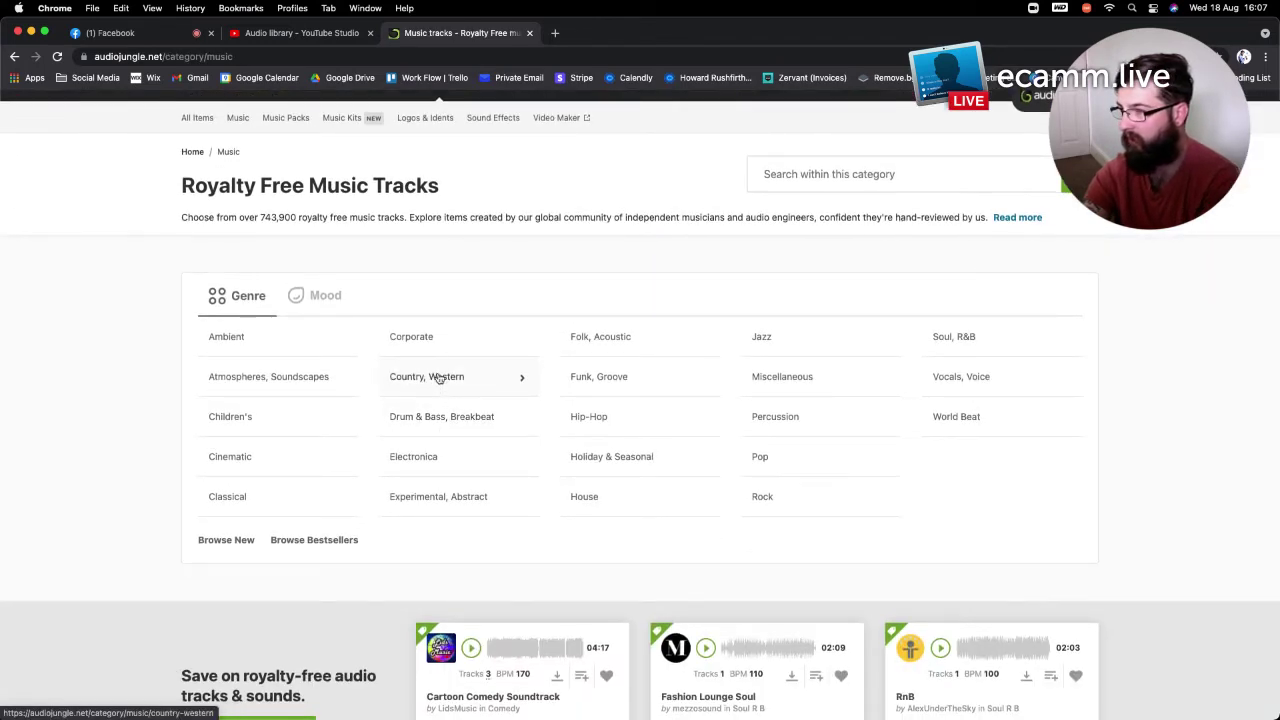
click(815, 174)
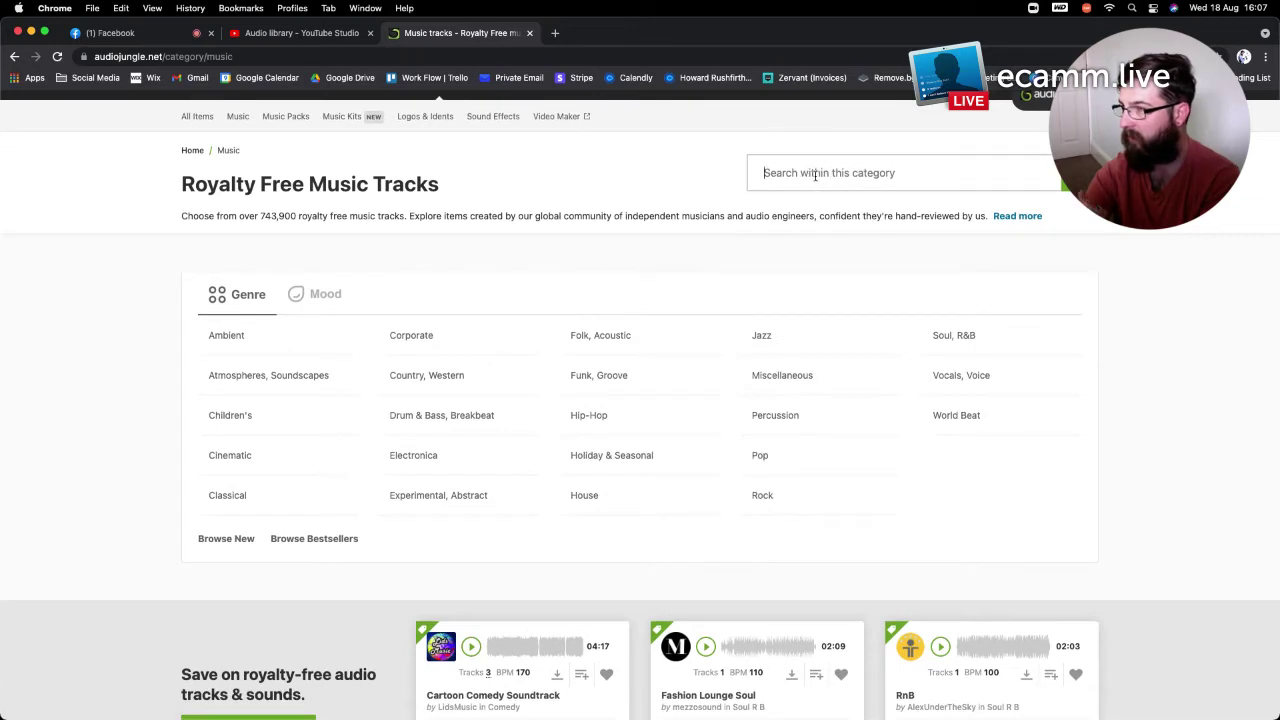
scroll(740, 288, down, 5)
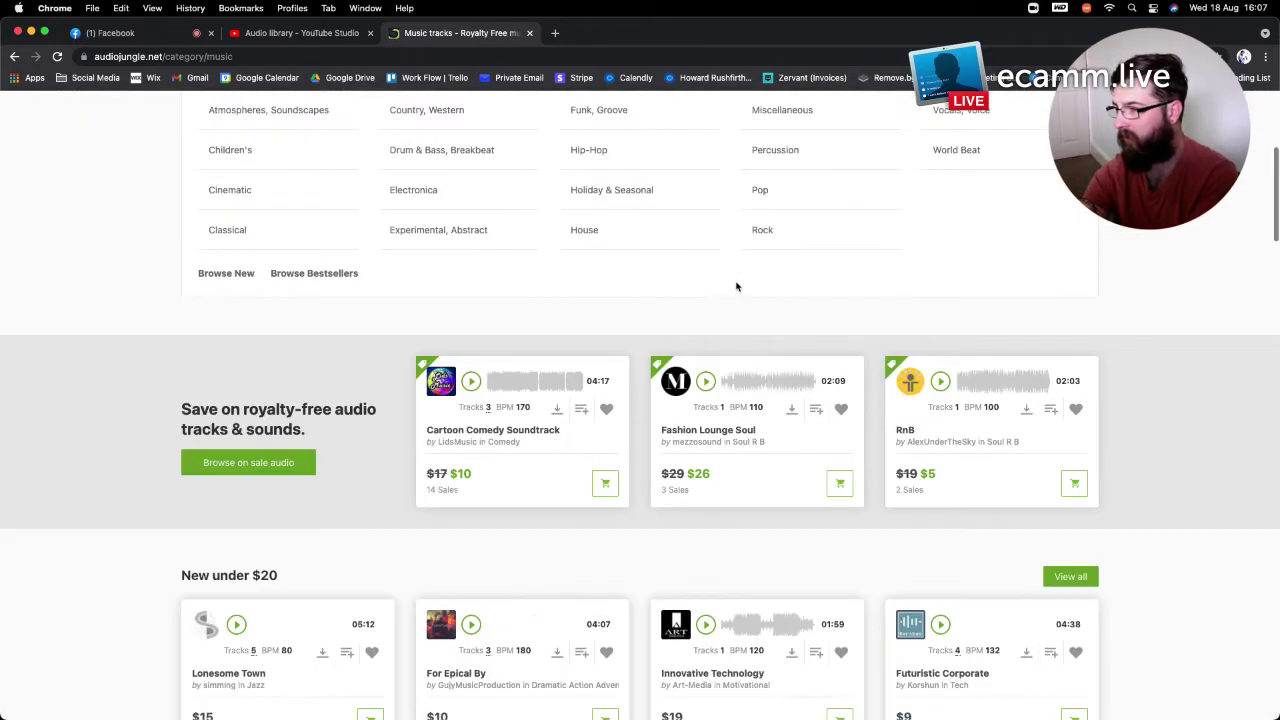
scroll(580, 392, down, 3)
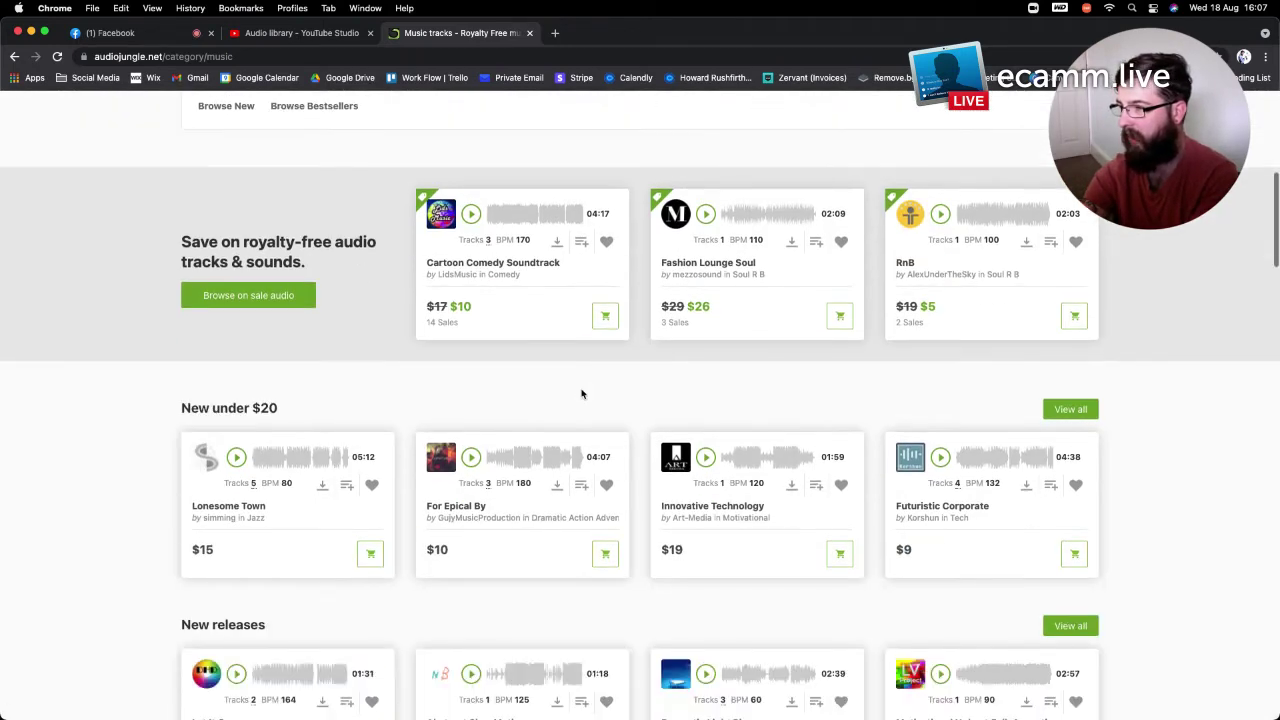
scroll(580, 390, up, 10)
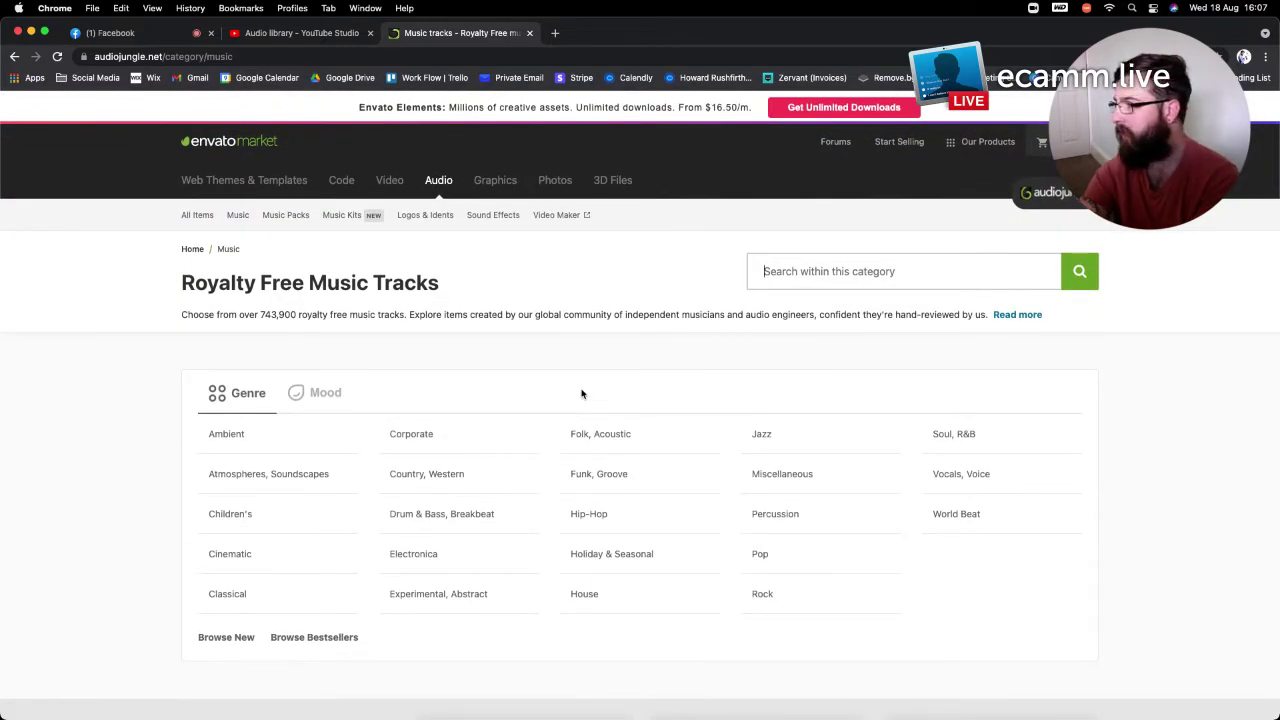
Return to the YouTube Audio library and preview West Bad, skipping ahead in it, and Watch Your Back
click(326, 38)
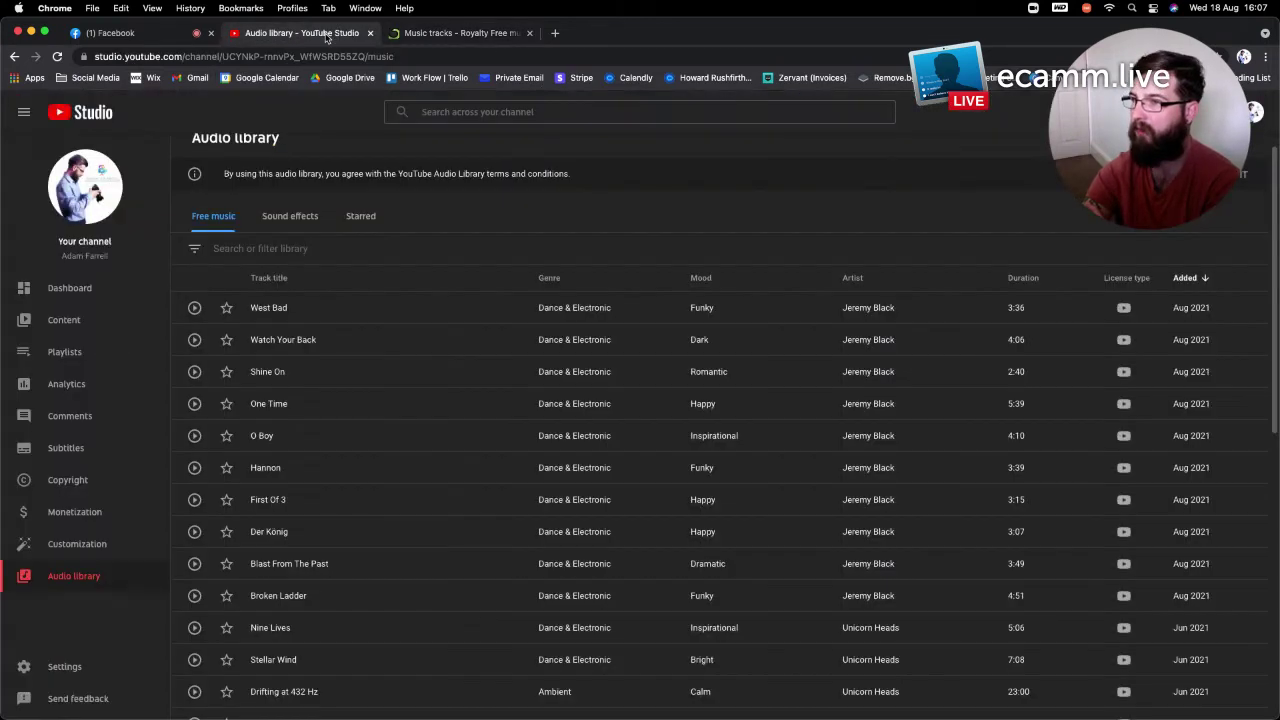
scroll(380, 260, up, 1)
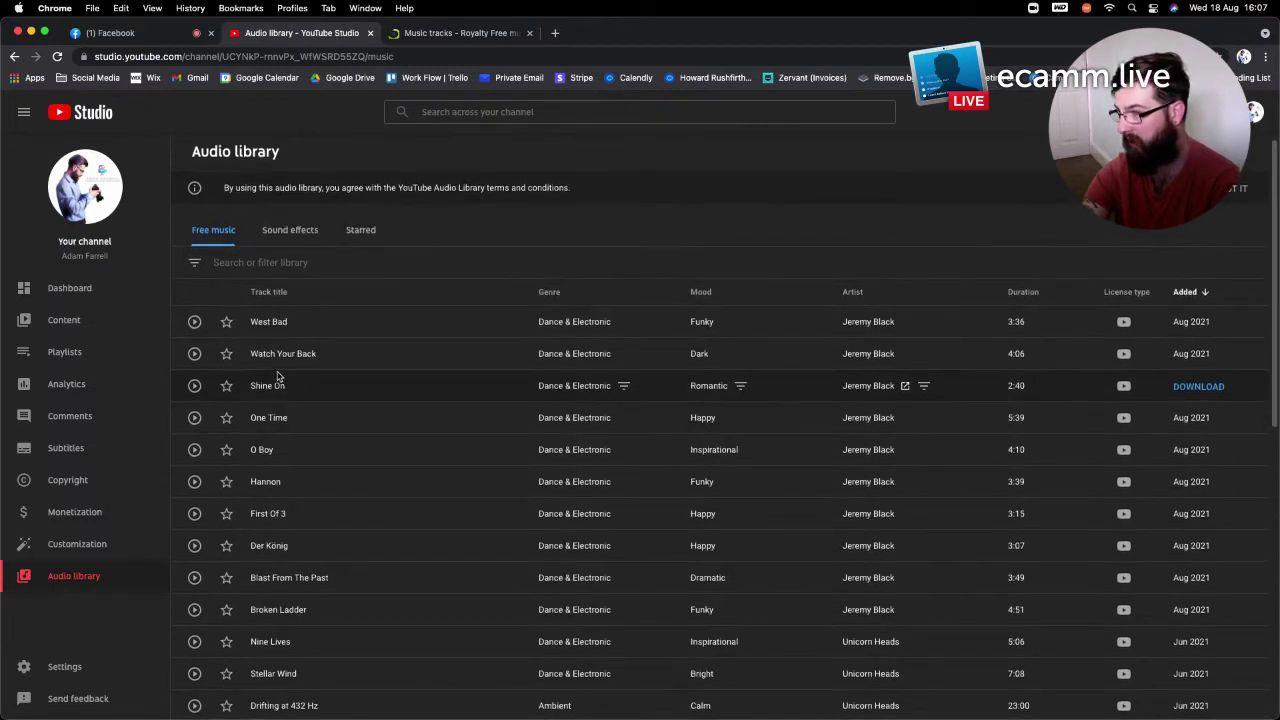
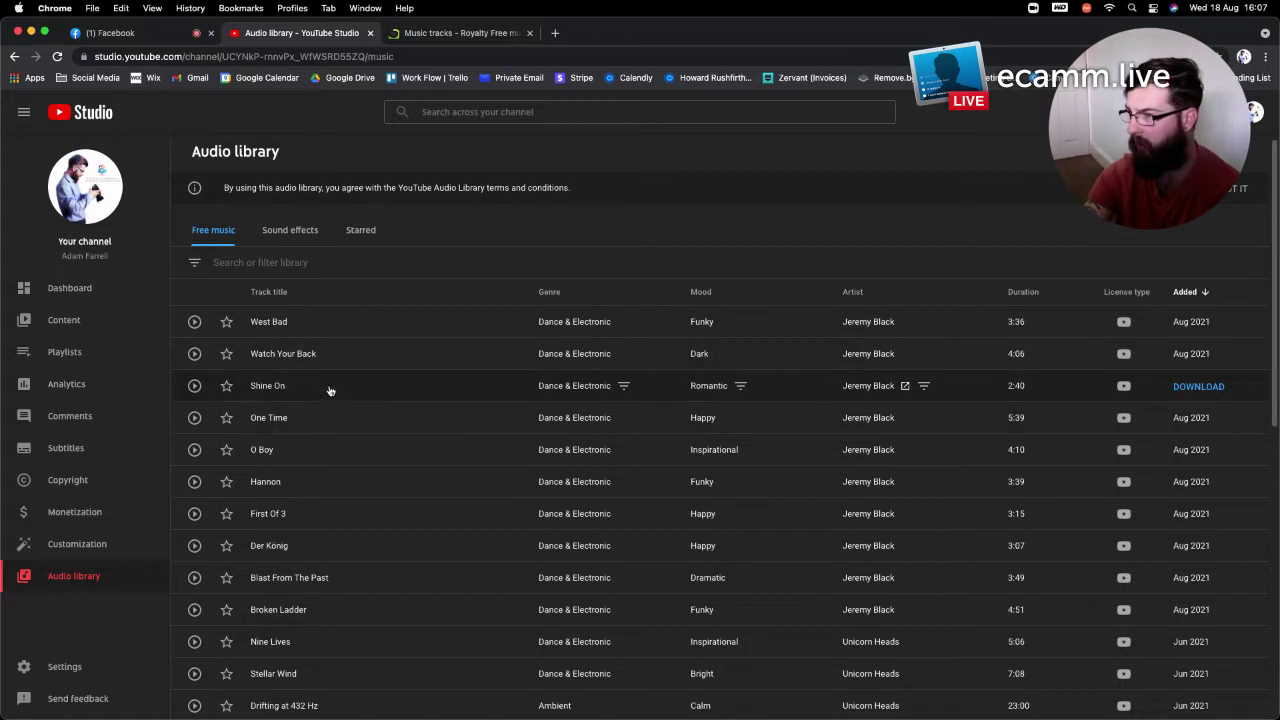
scroll(343, 400, down, 2)
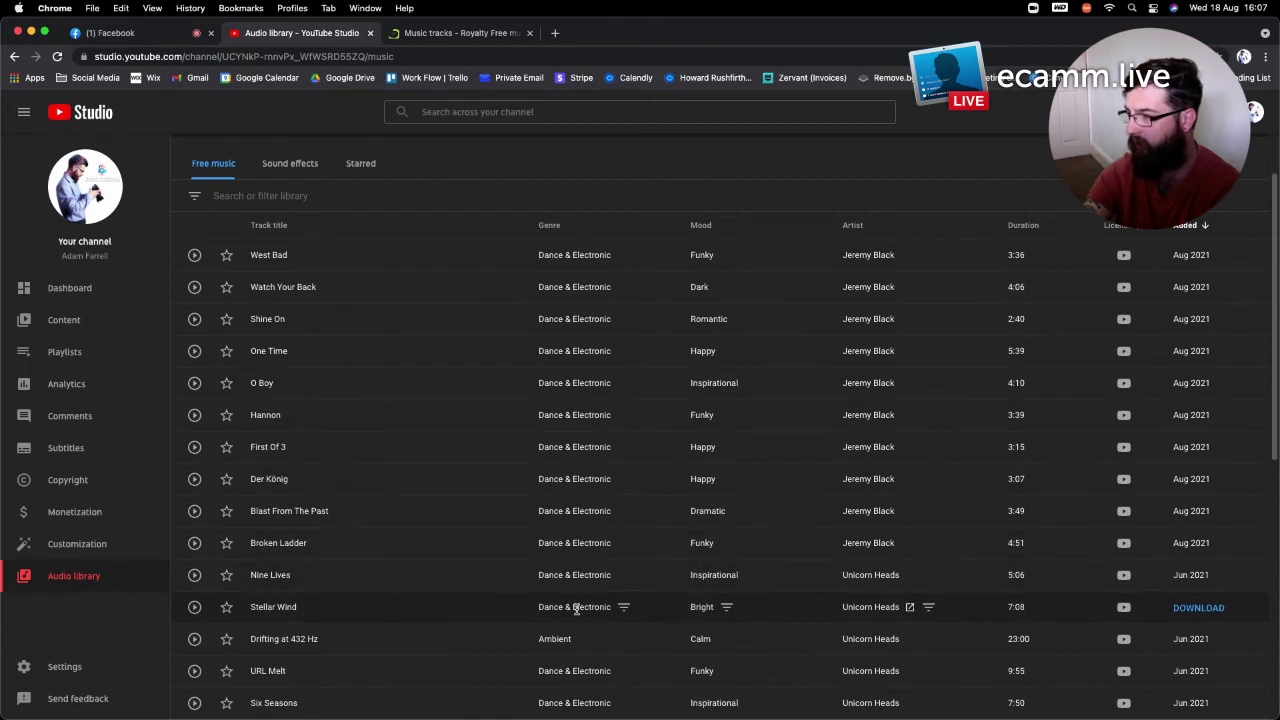
scroll(573, 607, up, 1)
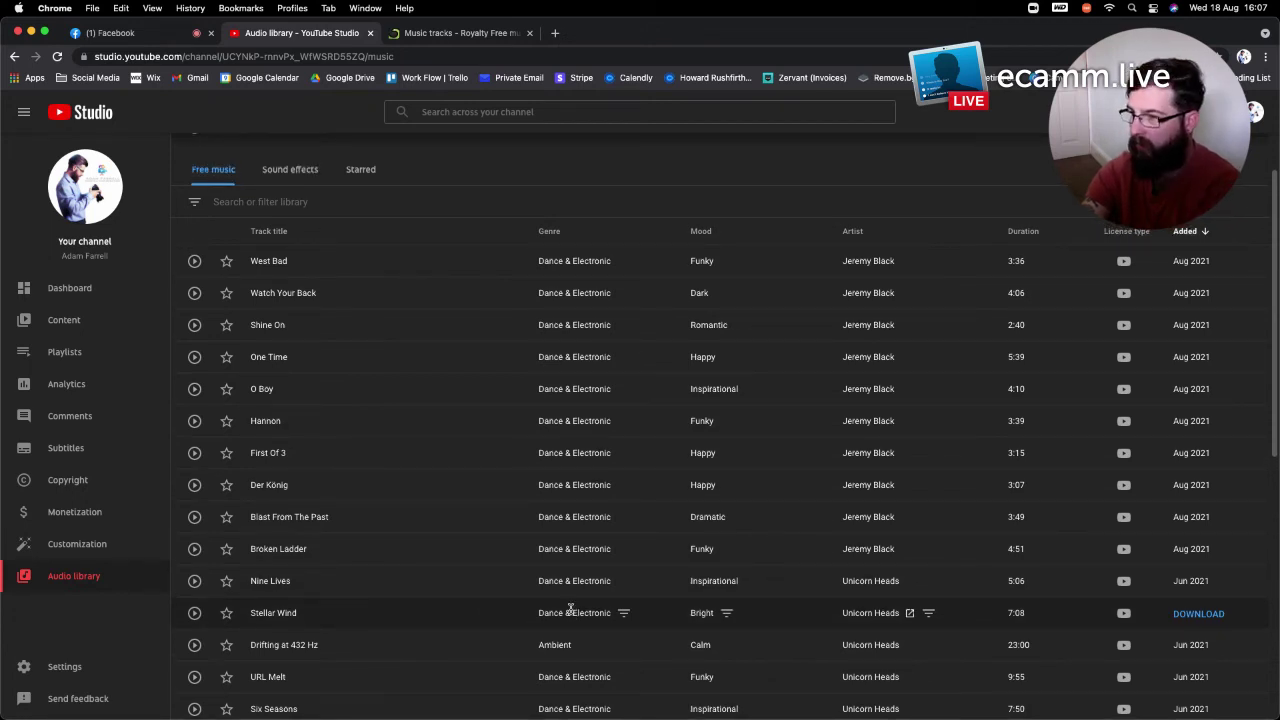
click(195, 262)
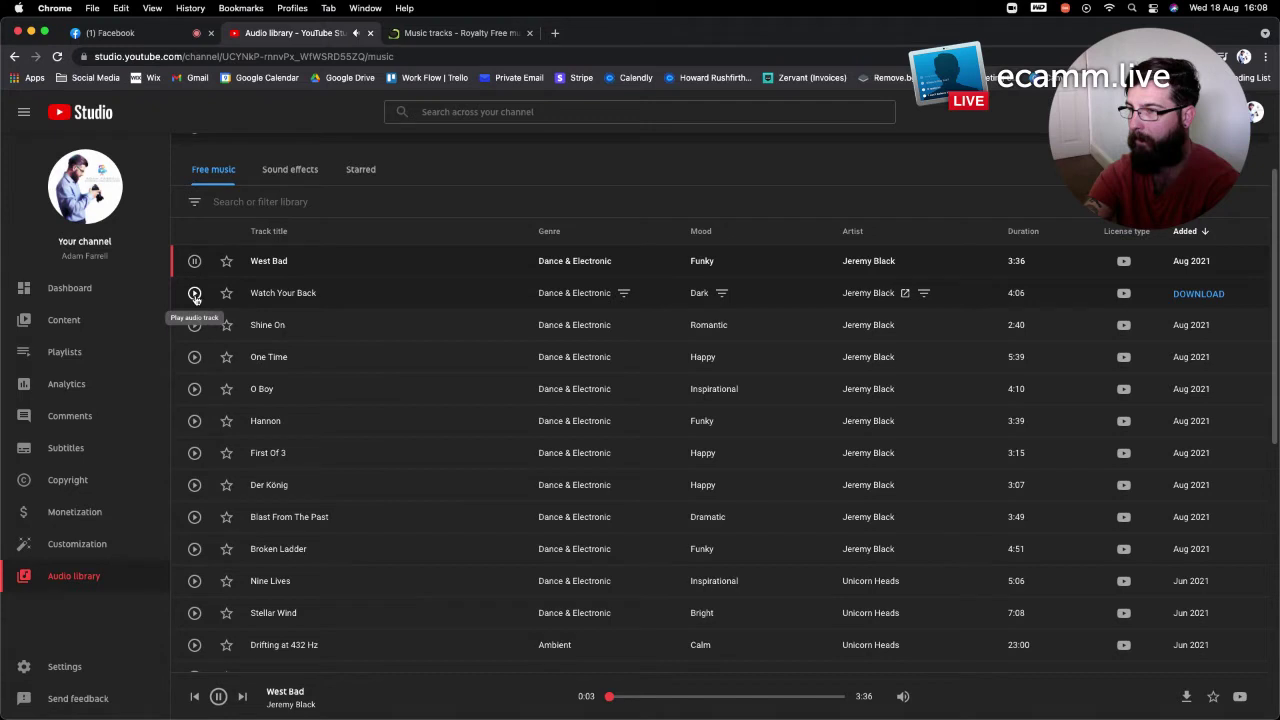
drag(632, 696, 693, 698)
click(194, 292)
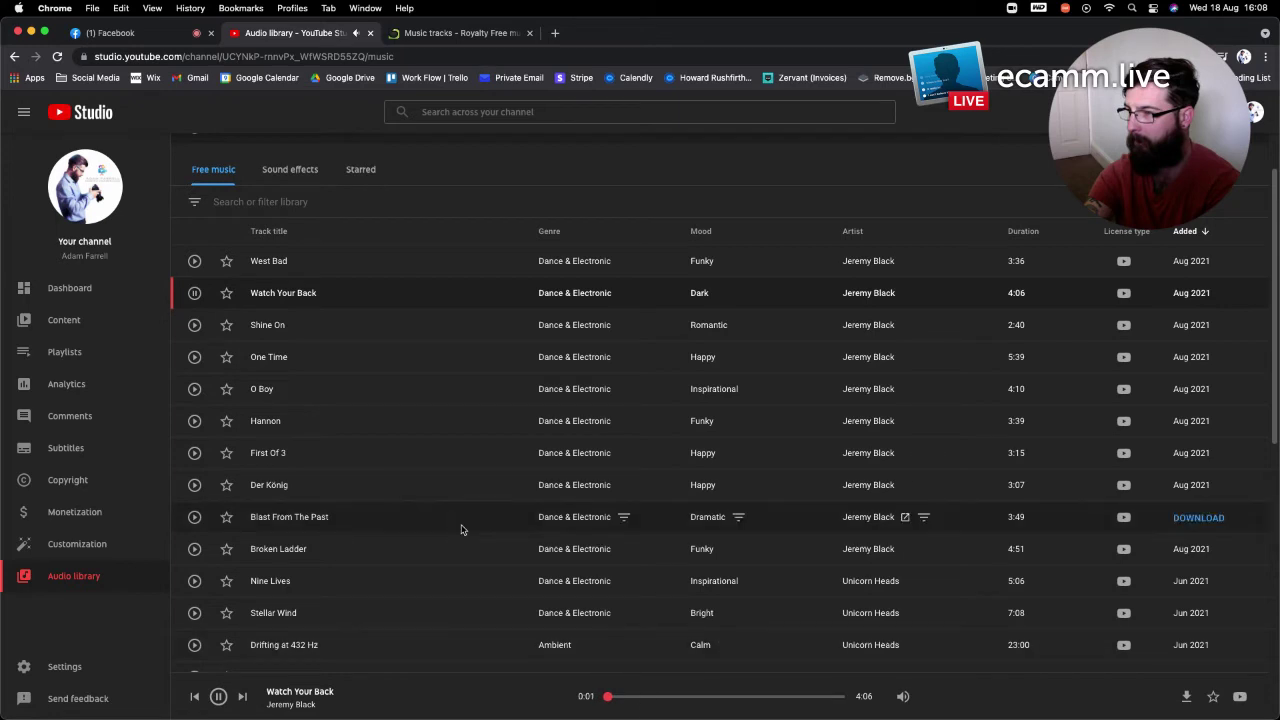
Skip ahead in Watch Your Back, and preview Shine On, One Time, O Boy, Hannon and First Of 3
click(646, 696)
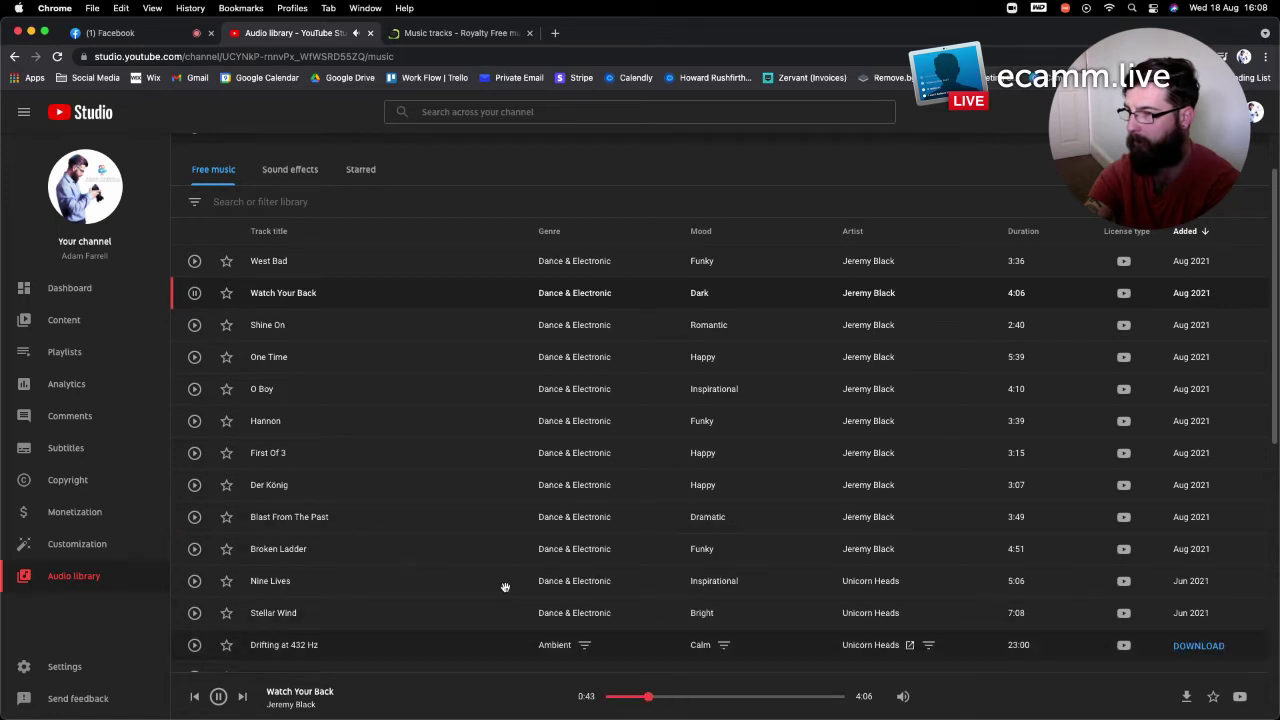
click(195, 326)
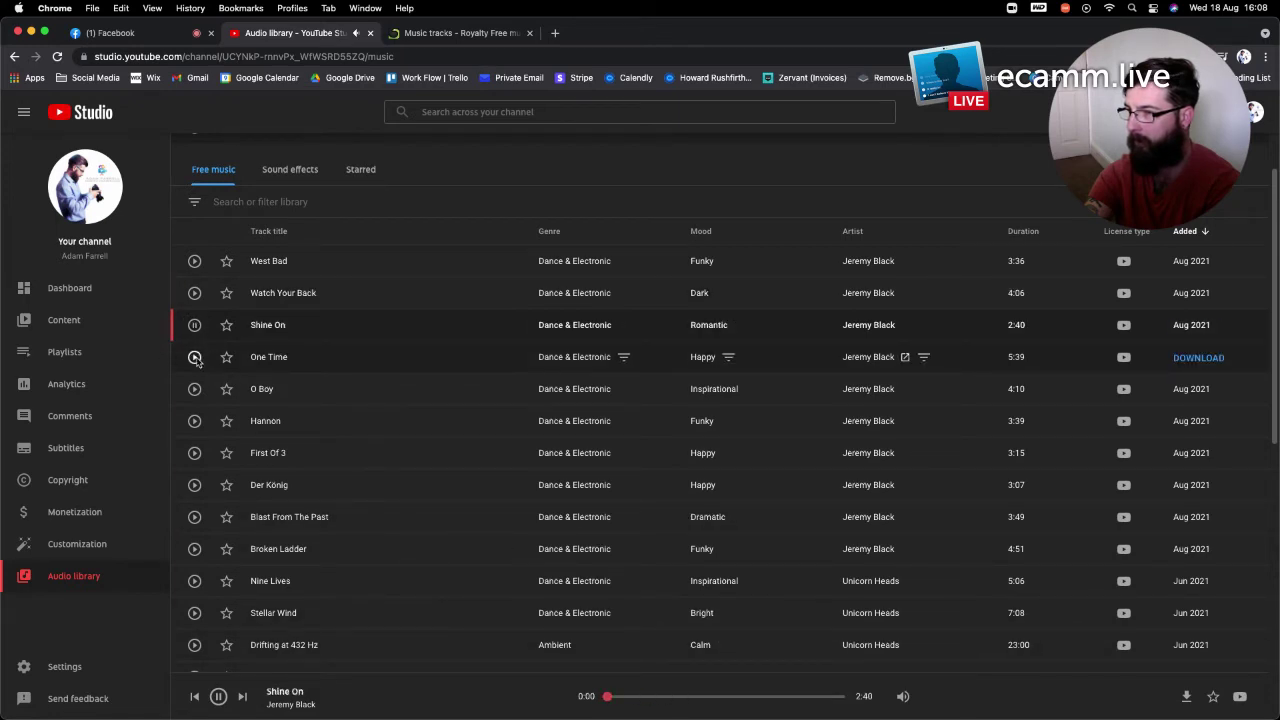
click(194, 357)
click(196, 391)
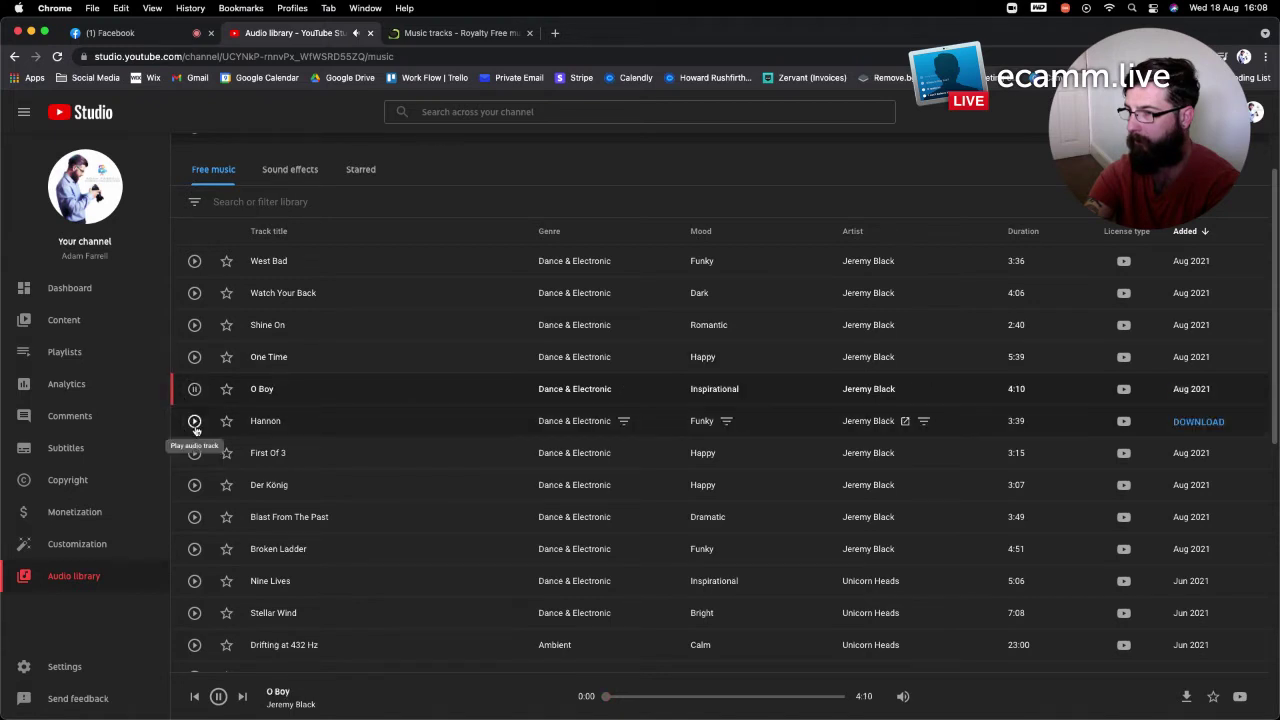
click(194, 420)
click(194, 452)
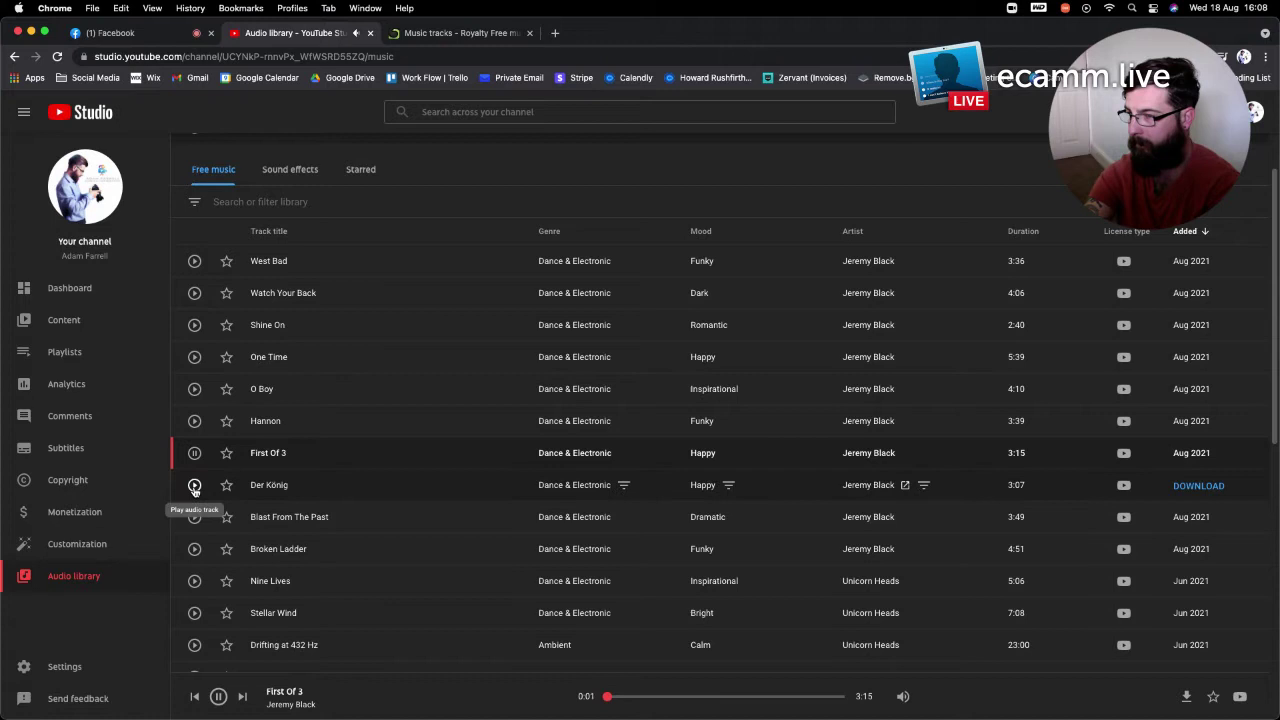
Preview Der König, Blast From The Past, Broken Ladder and Nine Lives, skipping ahead to about 0:47 in Nine Lives
click(194, 486)
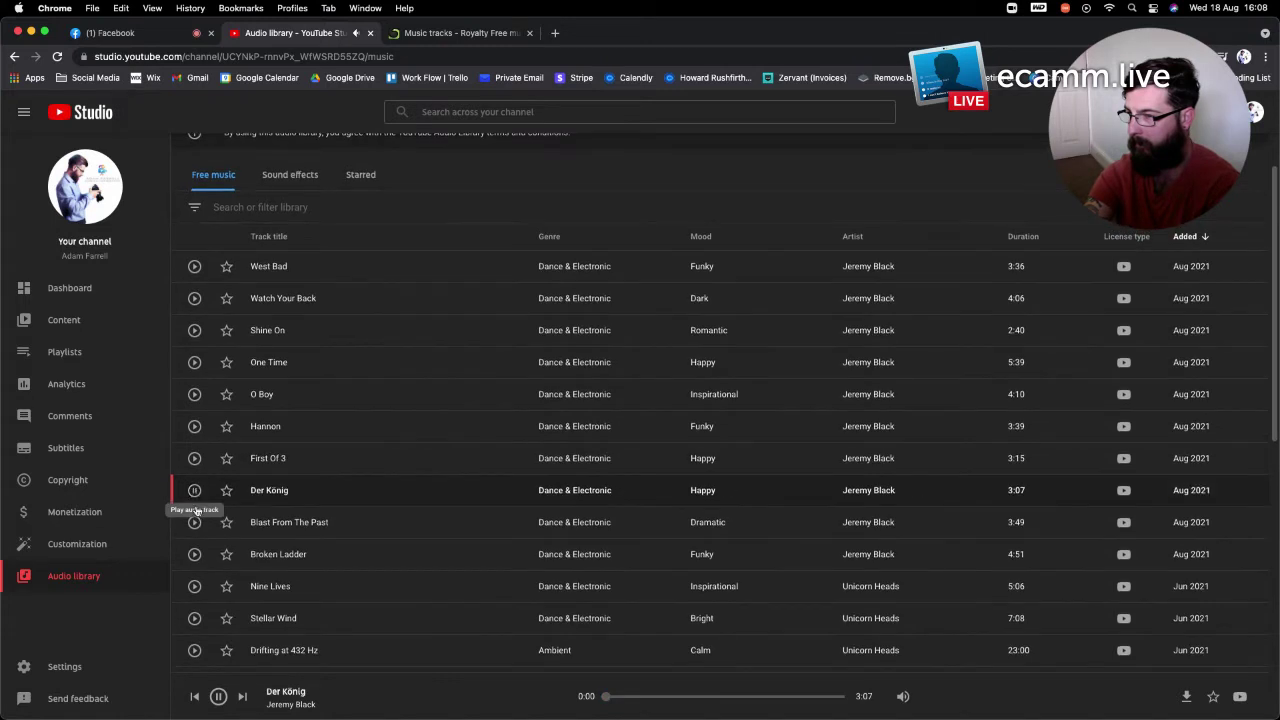
click(194, 522)
scroll(194, 515, down, 1)
click(194, 508)
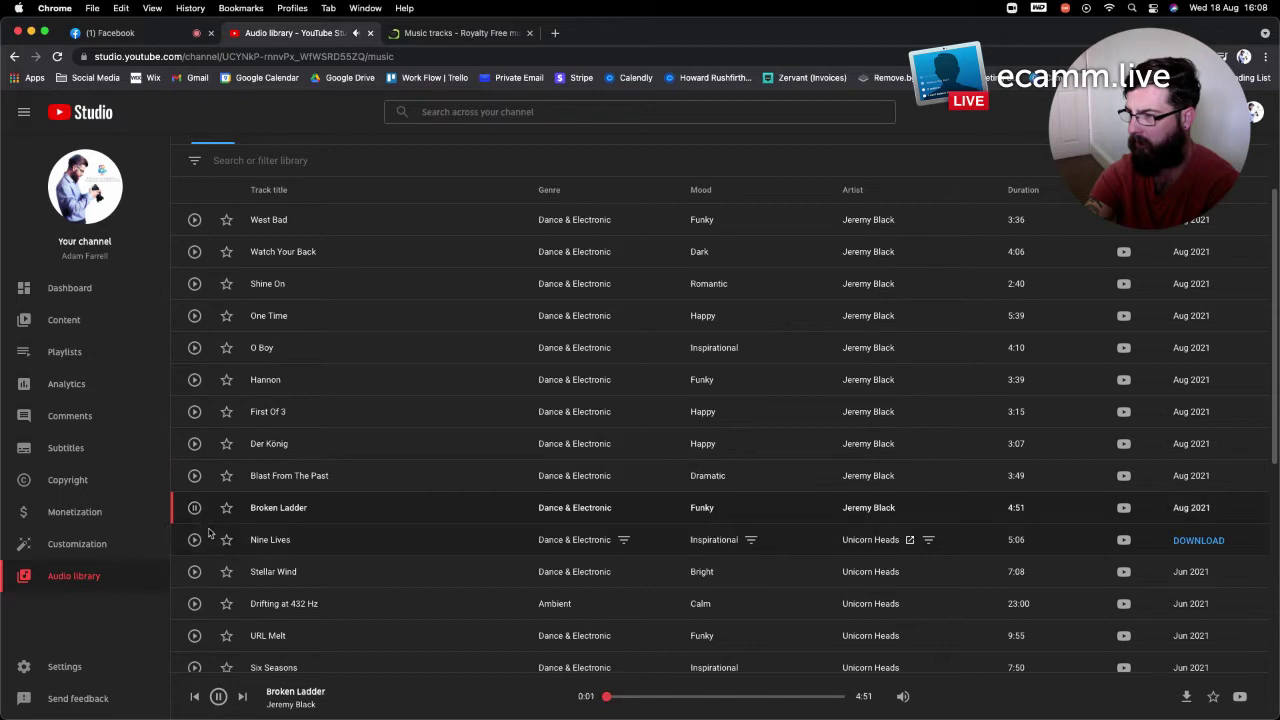
click(194, 540)
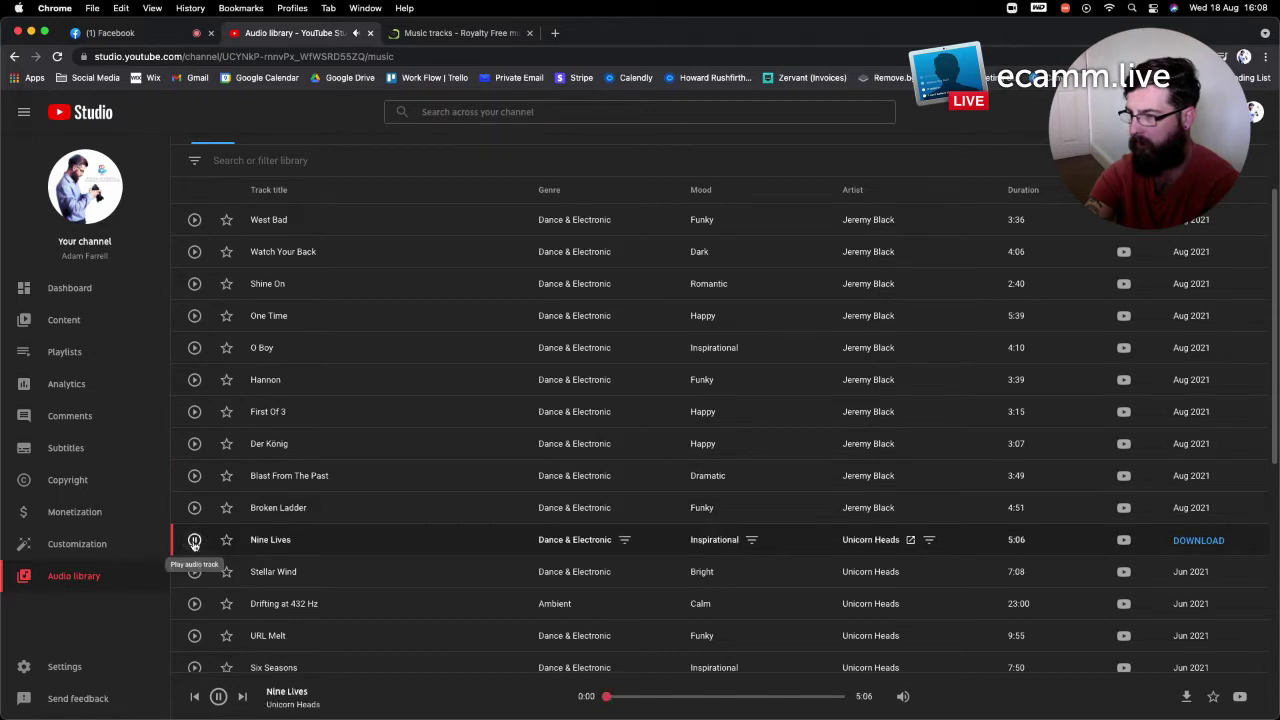
scroll(194, 541, down, 1)
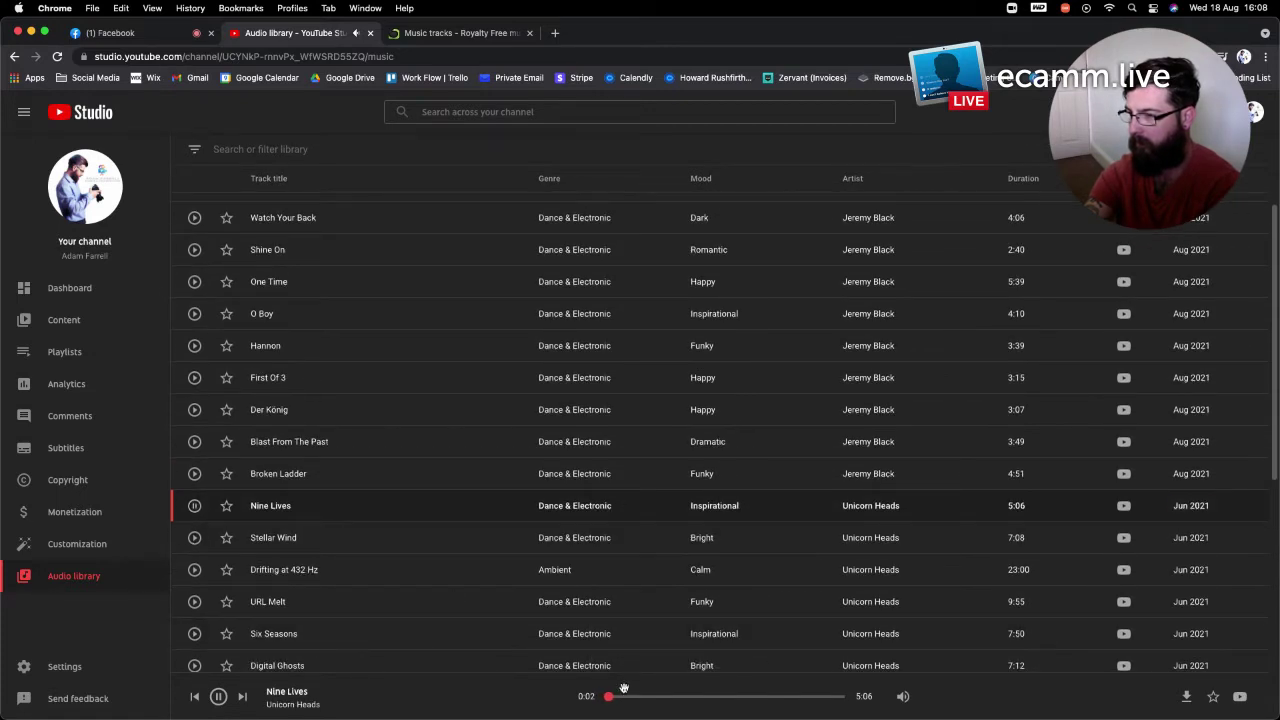
drag(616, 693, 643, 697)
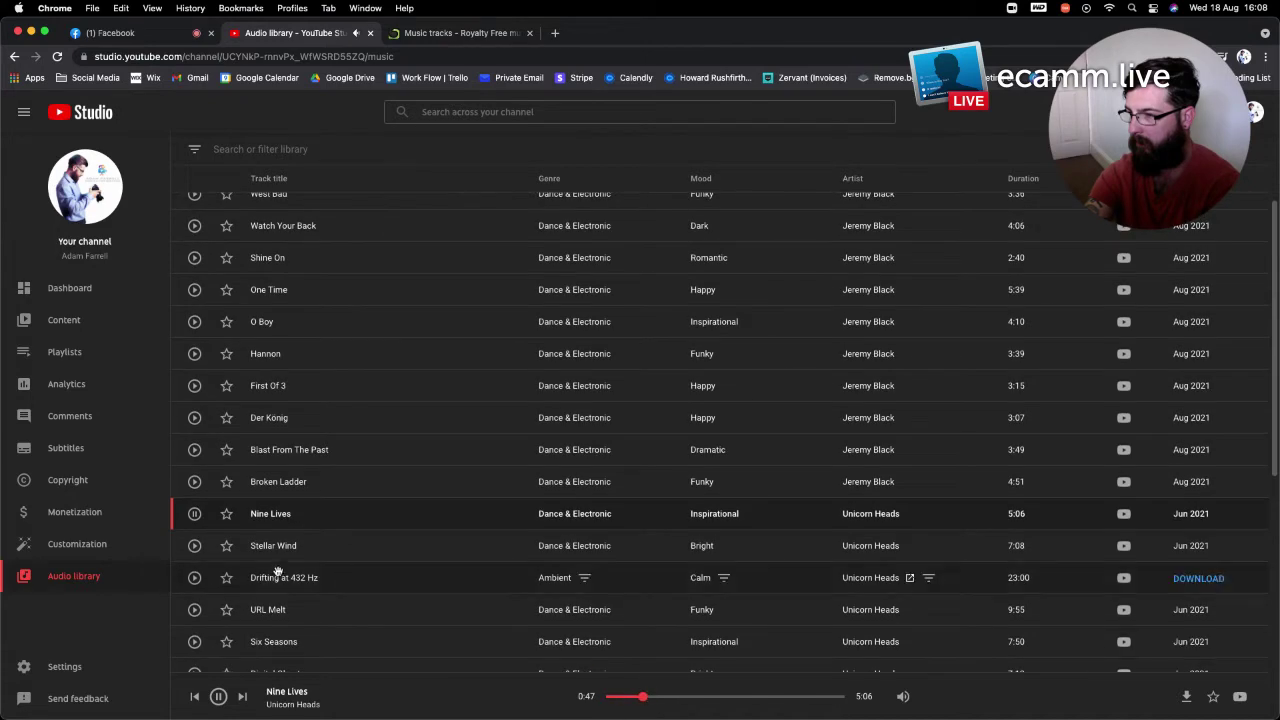
Preview the Unicorn Heads tracks Stellar Wind, Drifting at 432 Hz and URL Melt
click(194, 547)
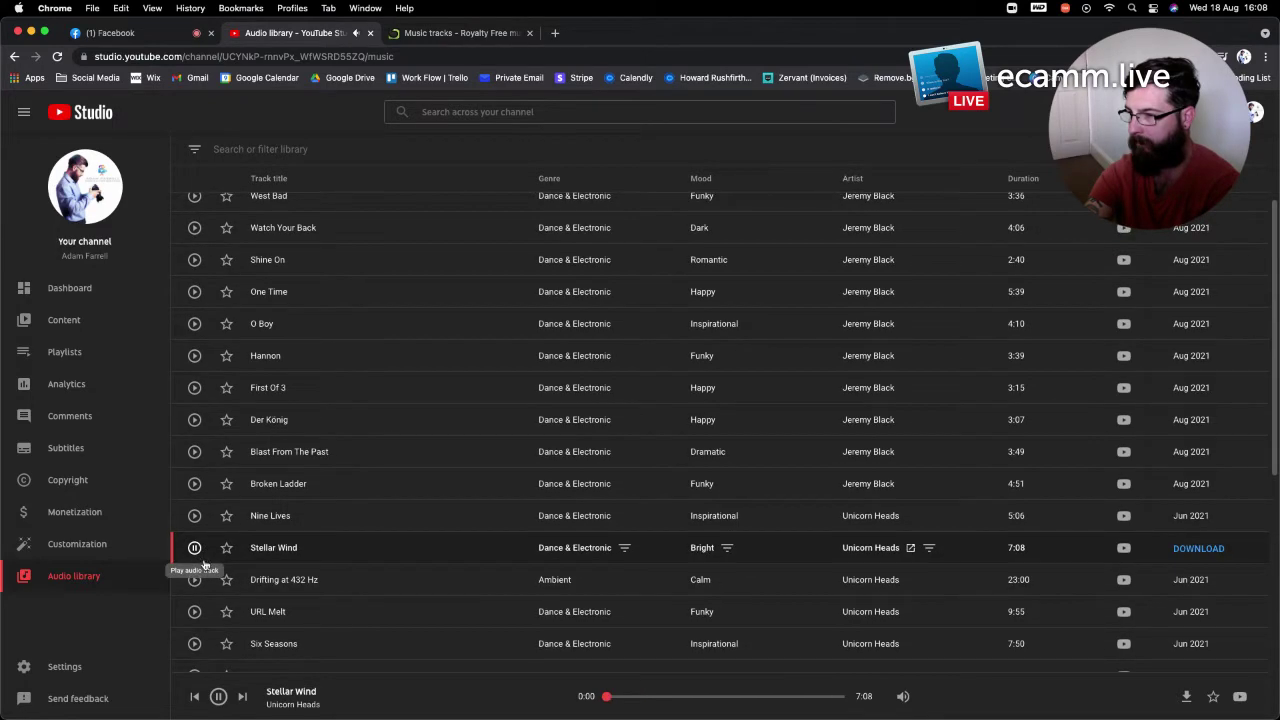
click(196, 579)
scroll(205, 584, down, 5)
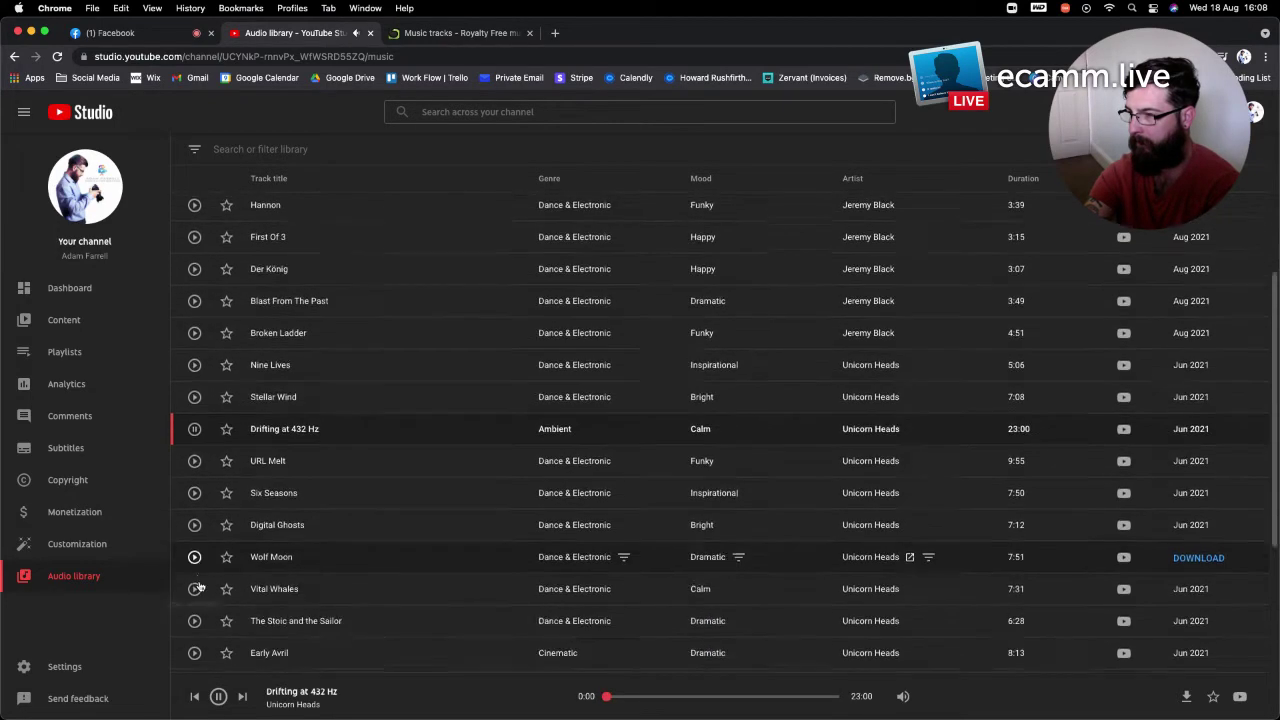
click(194, 457)
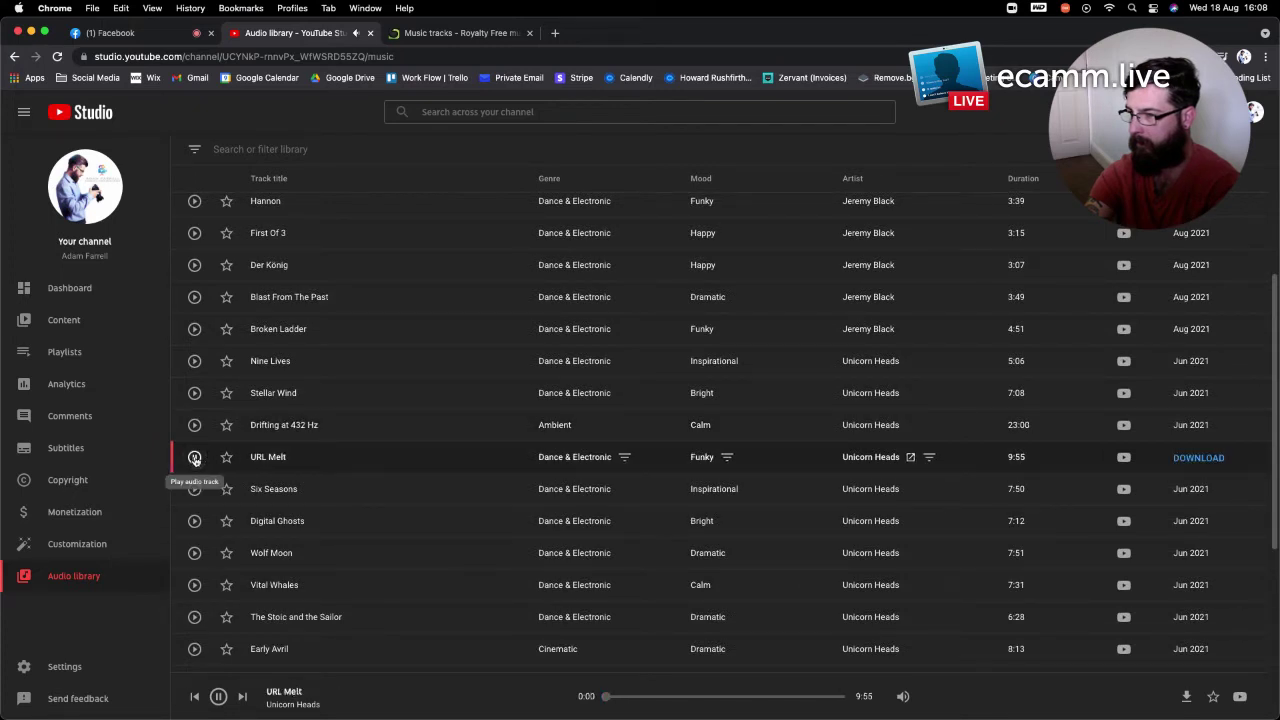
Play Six Seasons and listen to it at several points along its timeline
click(194, 489)
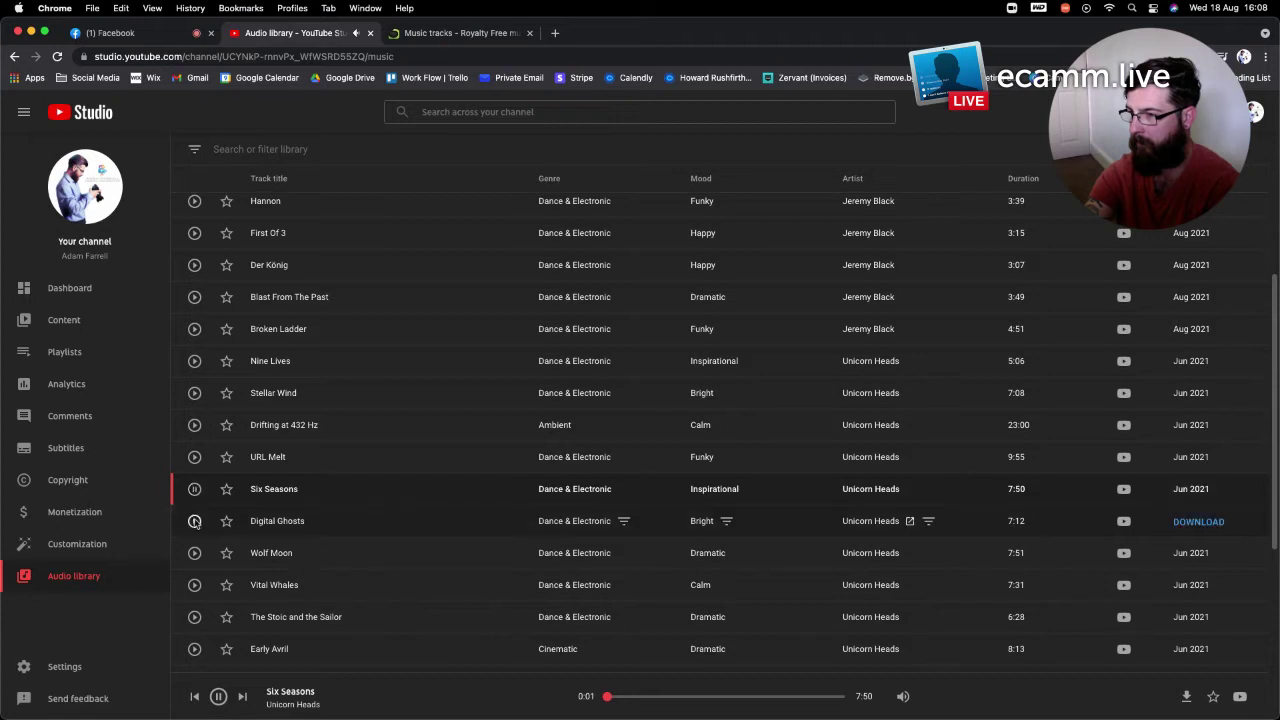
click(670, 696)
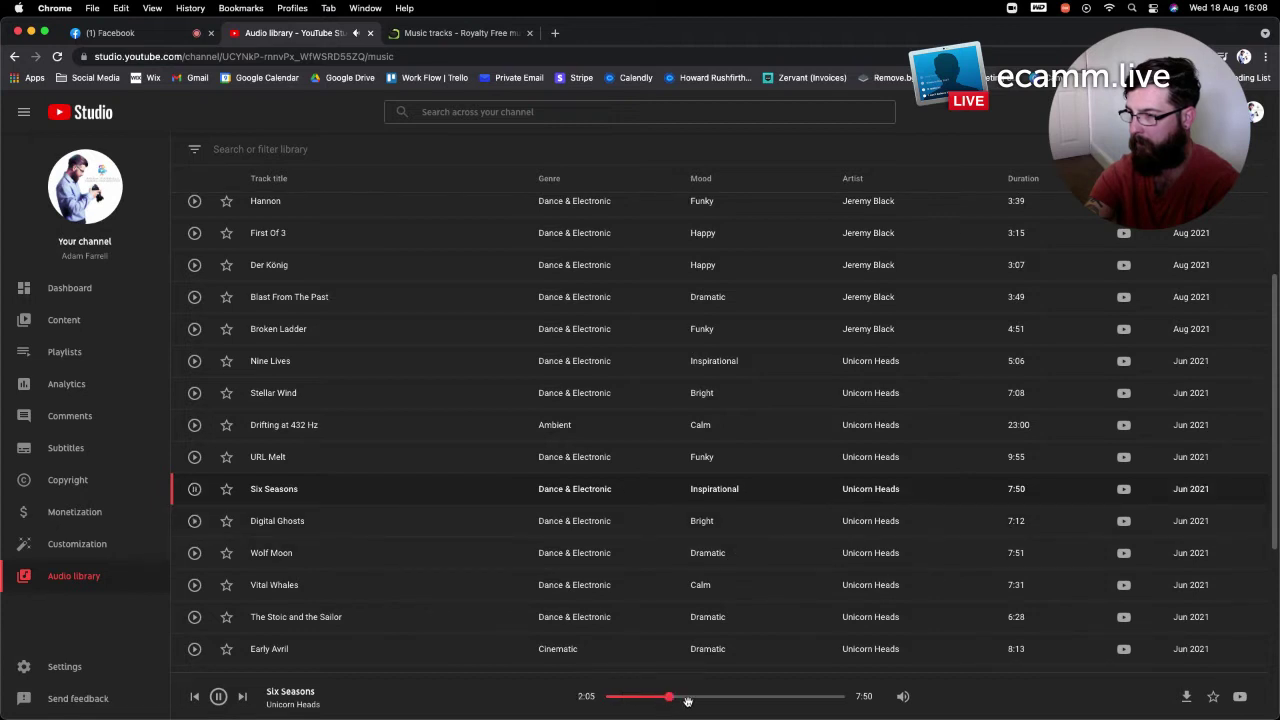
click(611, 696)
drag(628, 697, 642, 700)
click(724, 697)
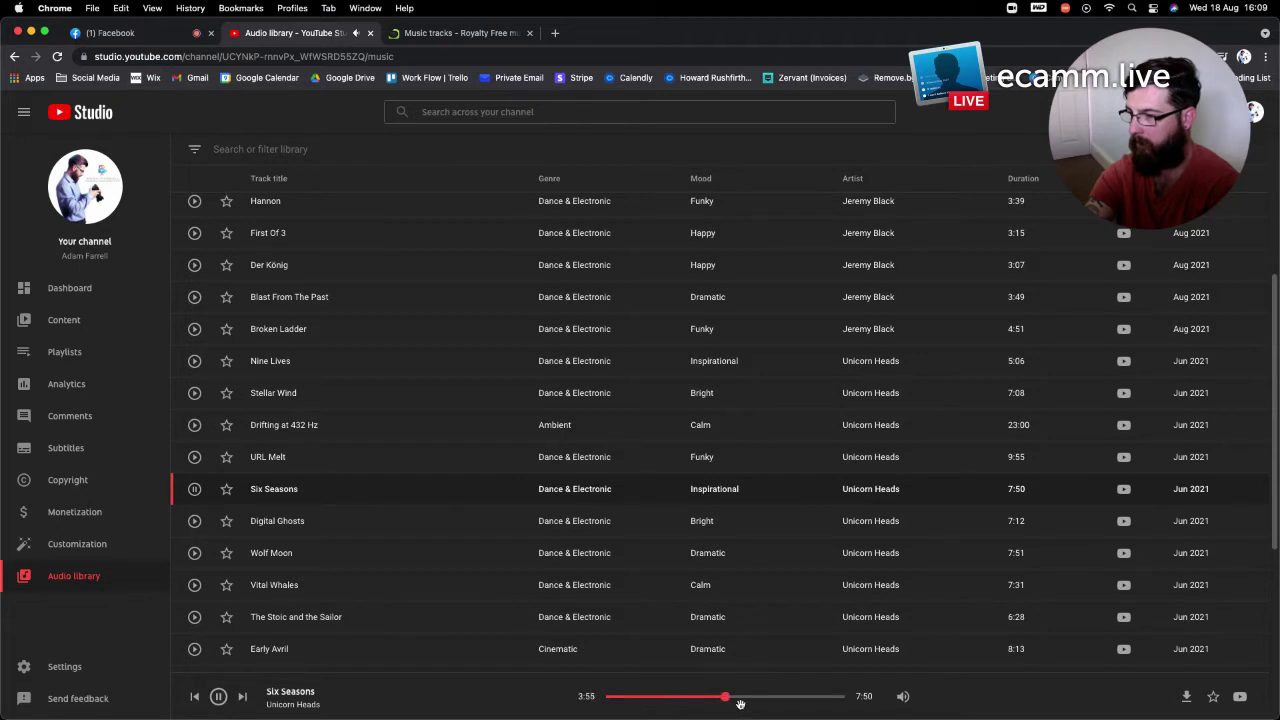
click(706, 697)
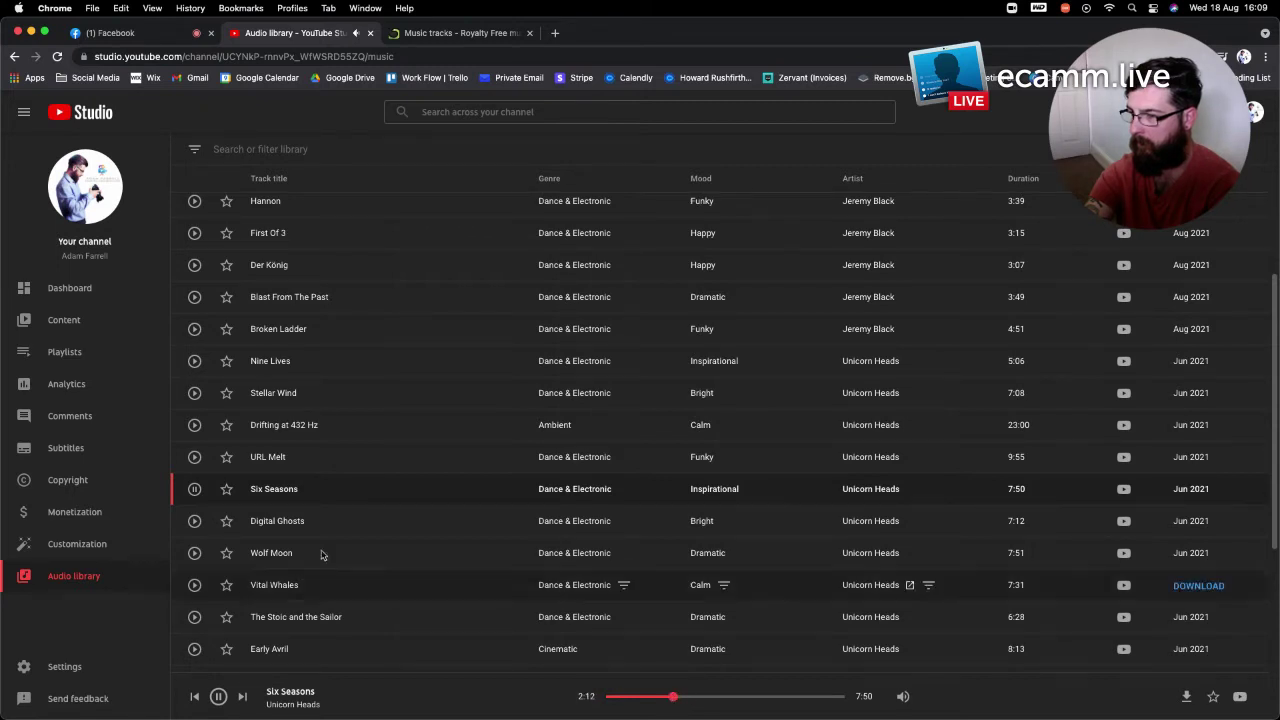
Preview Digital Ghosts, Wolf Moon, Vital Whales, Cumbia City and Modern Time
click(193, 521)
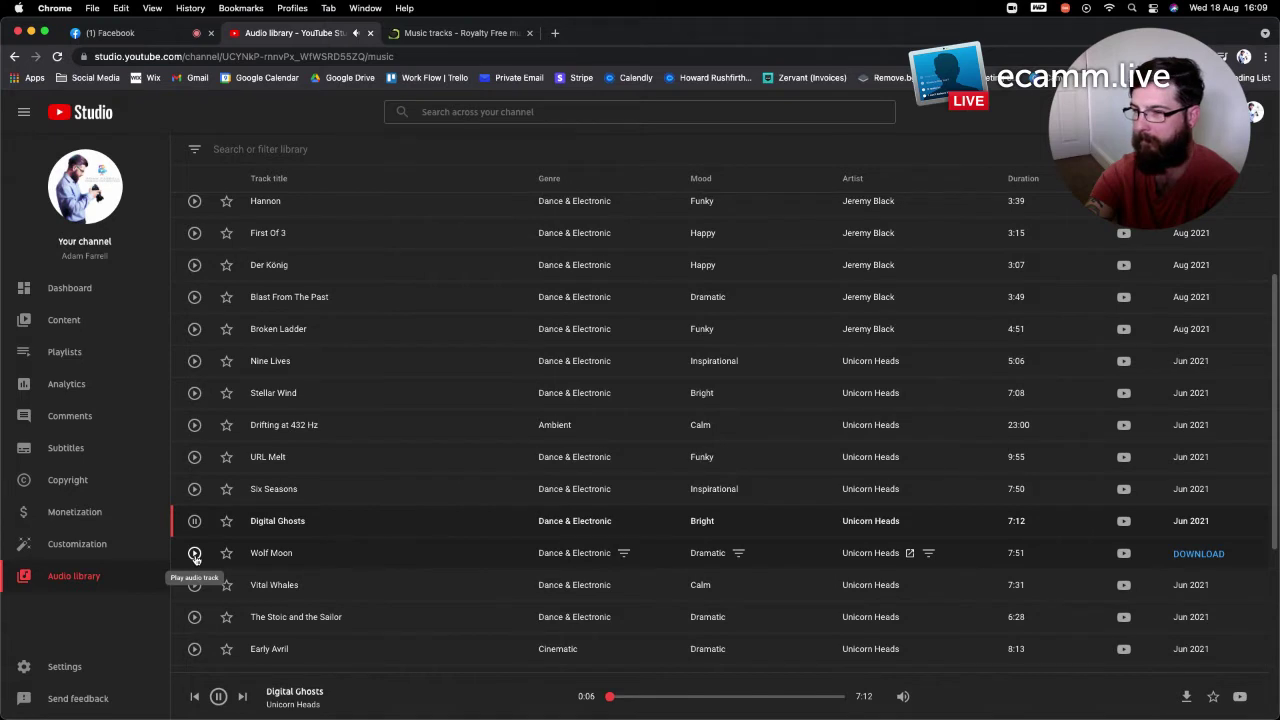
click(194, 553)
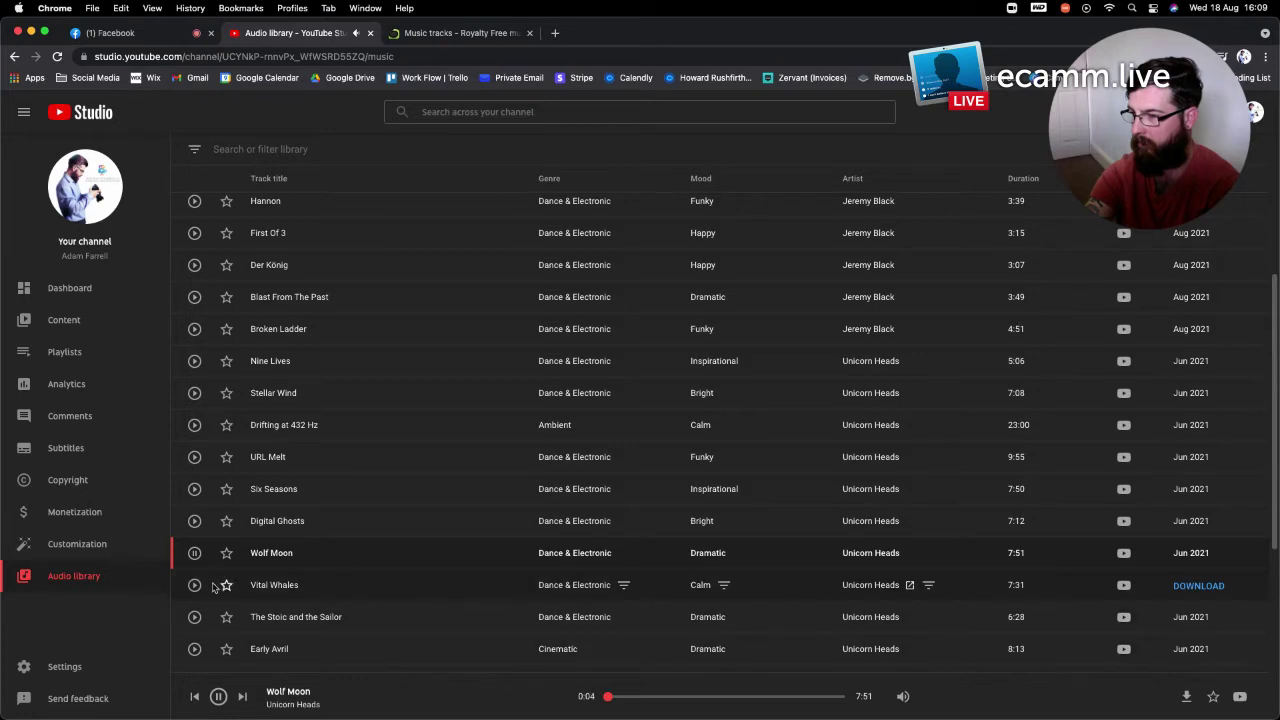
click(194, 585)
scroll(194, 585, down, 5)
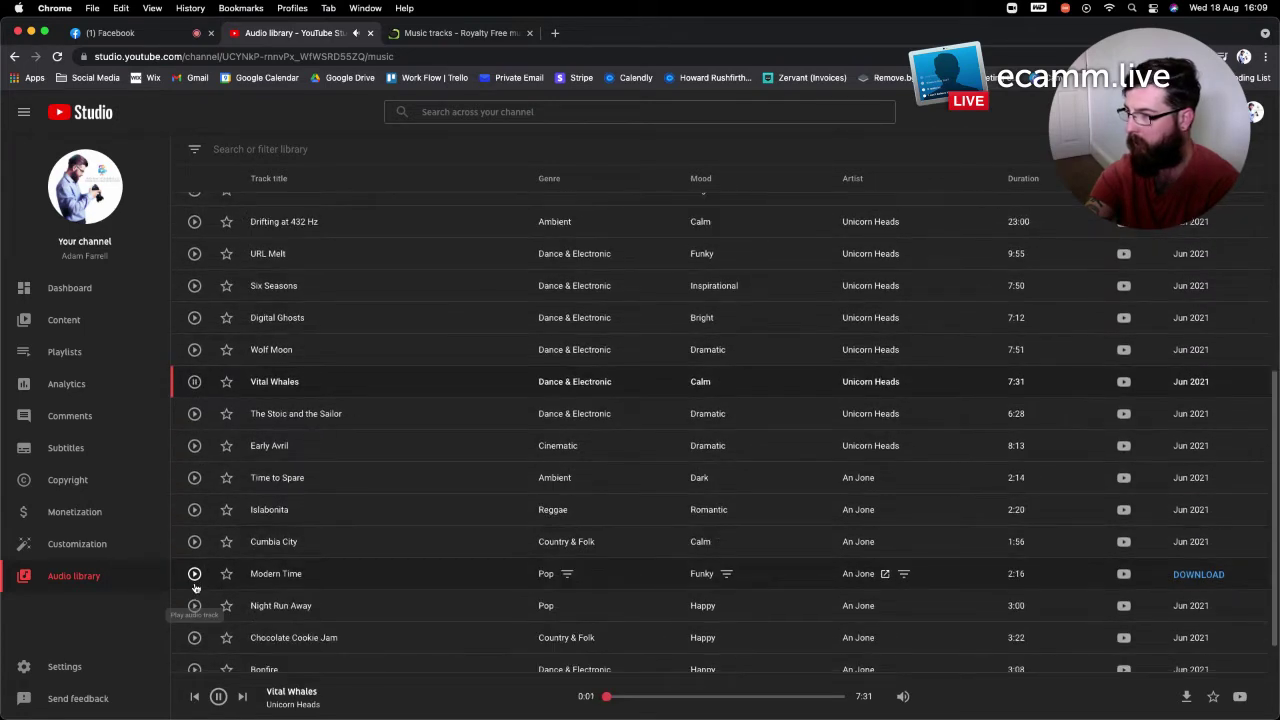
click(194, 542)
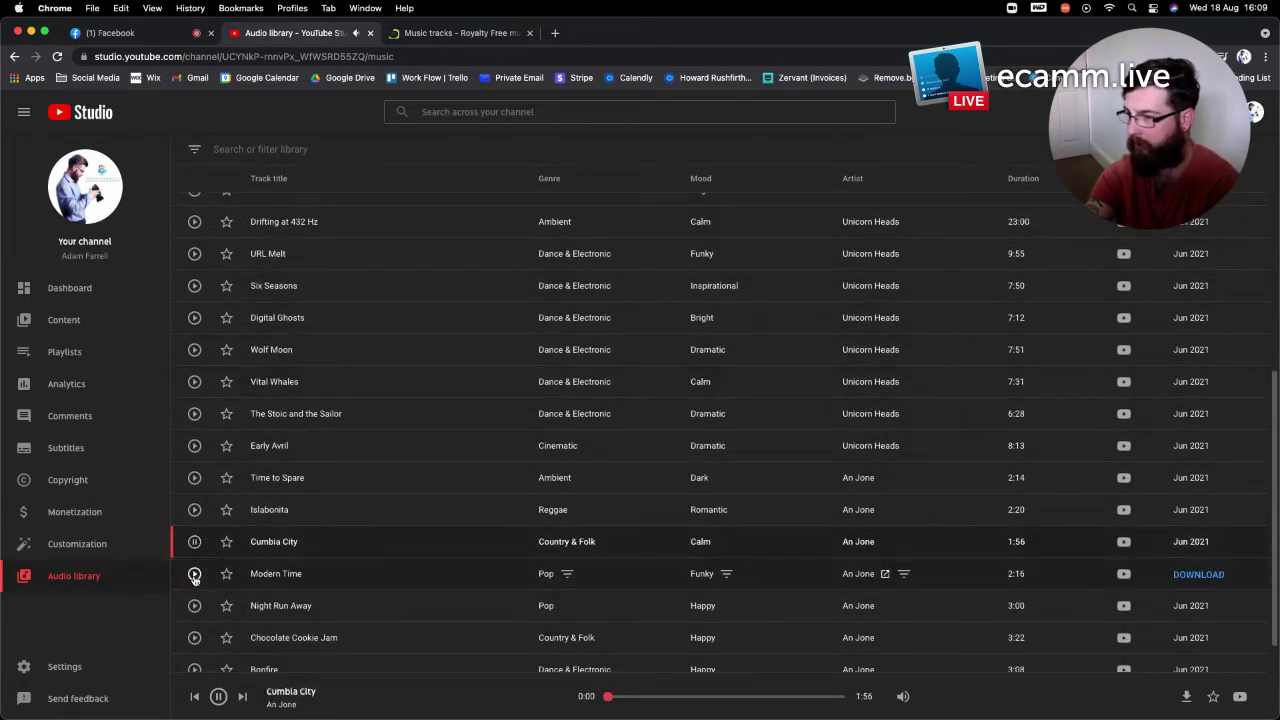
click(194, 574)
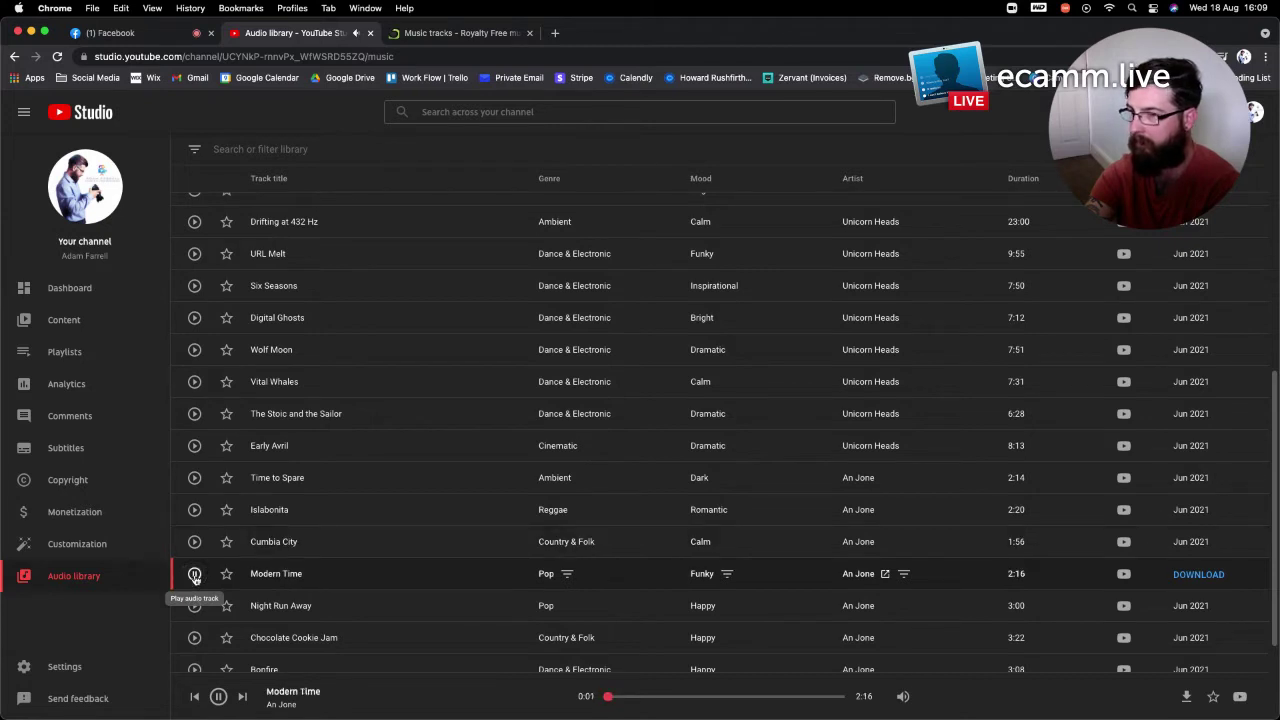
Filter the free music by duration to tracks shorter than 1:30
click(192, 150)
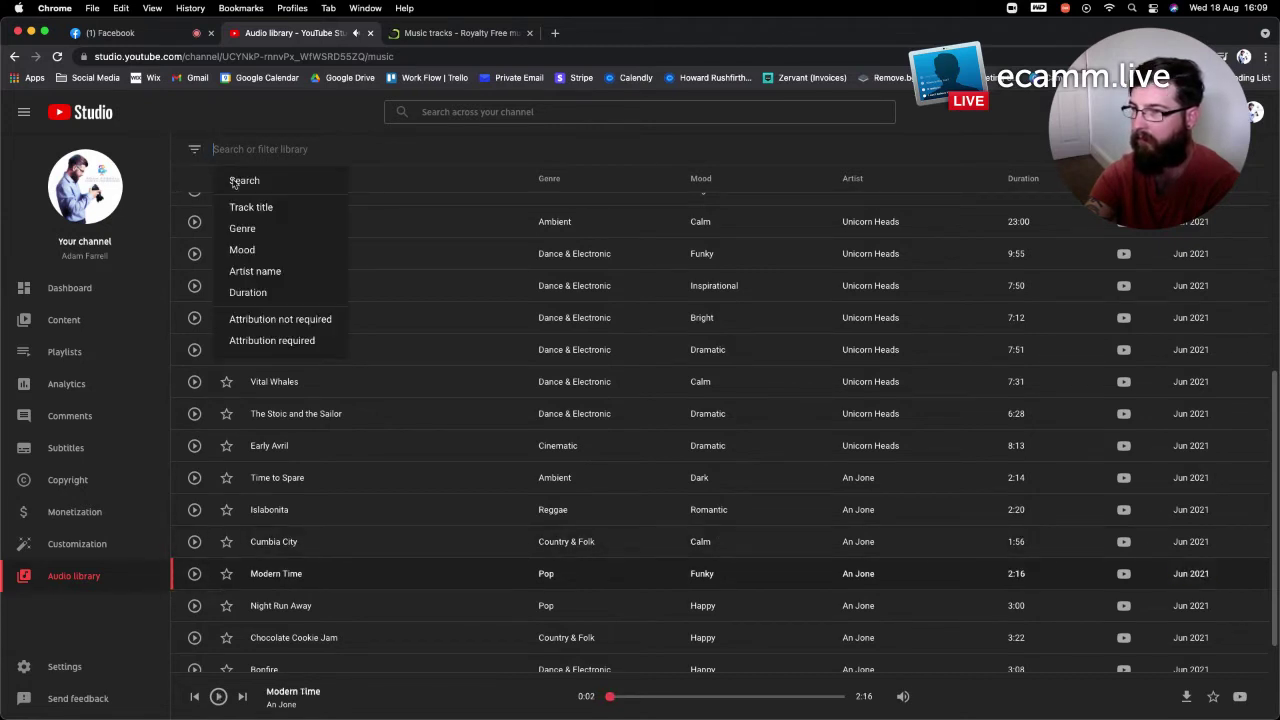
click(268, 293)
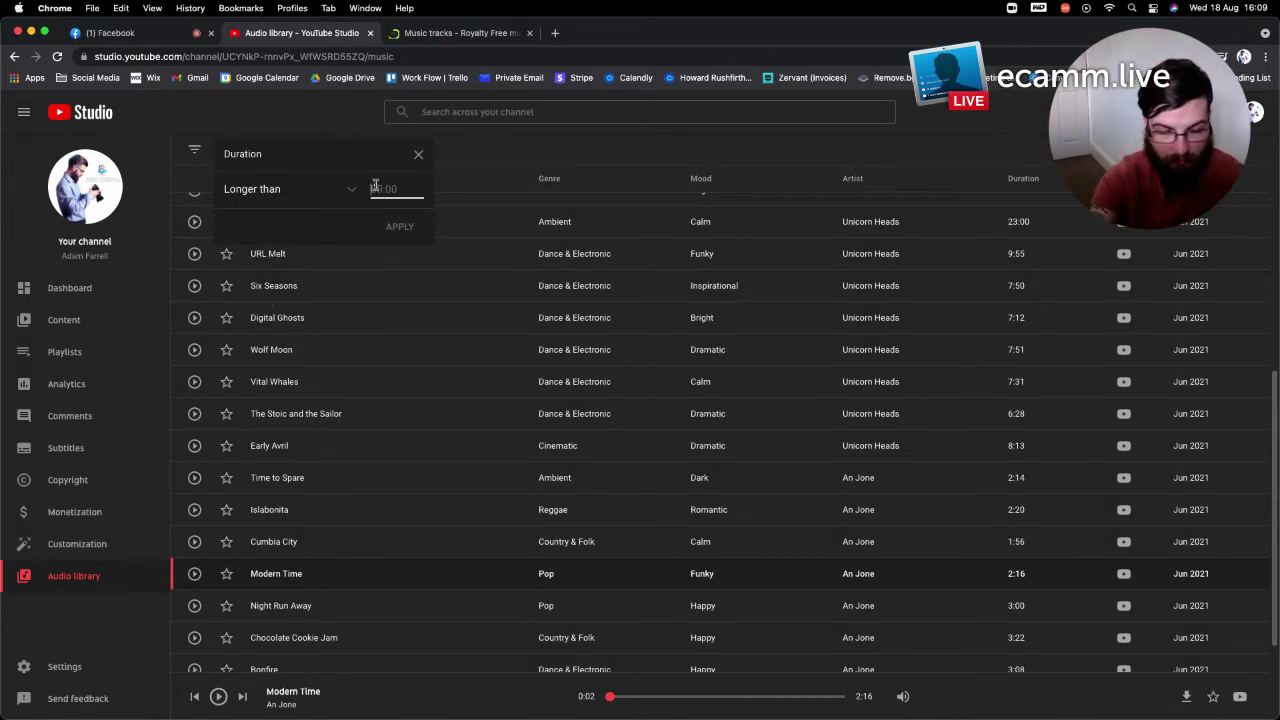
text(4)
text(:30)
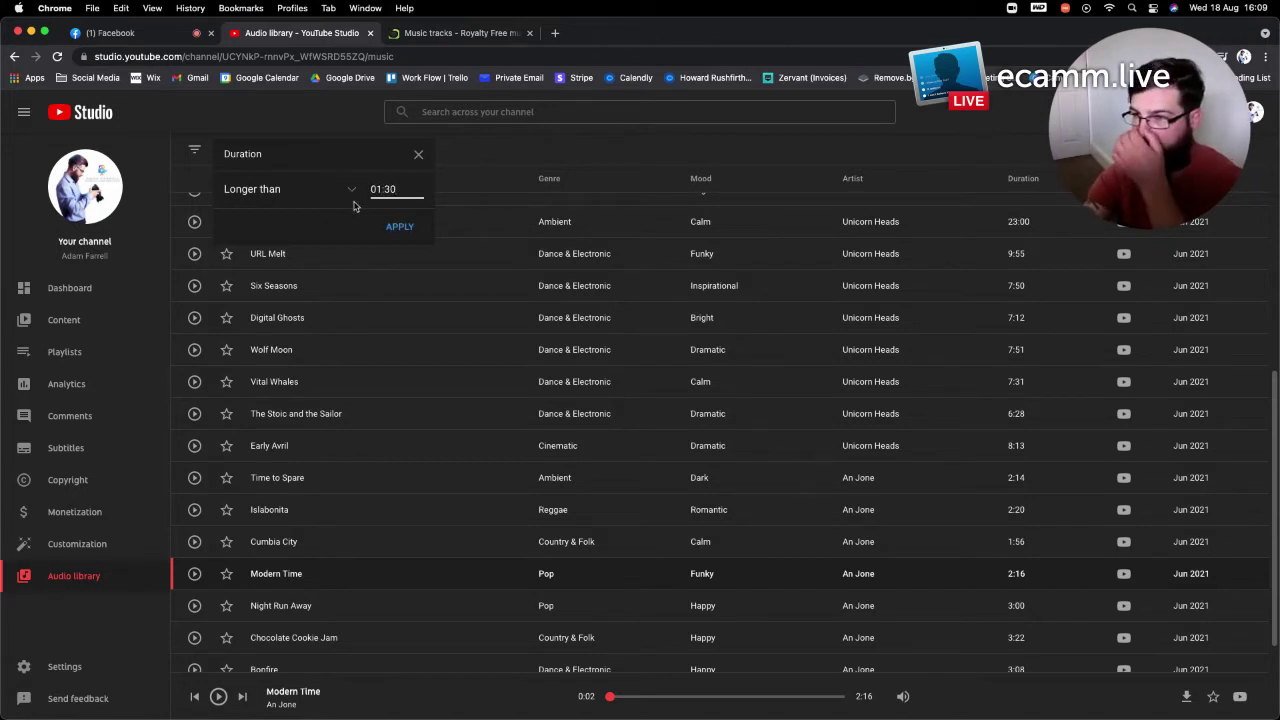
click(350, 194)
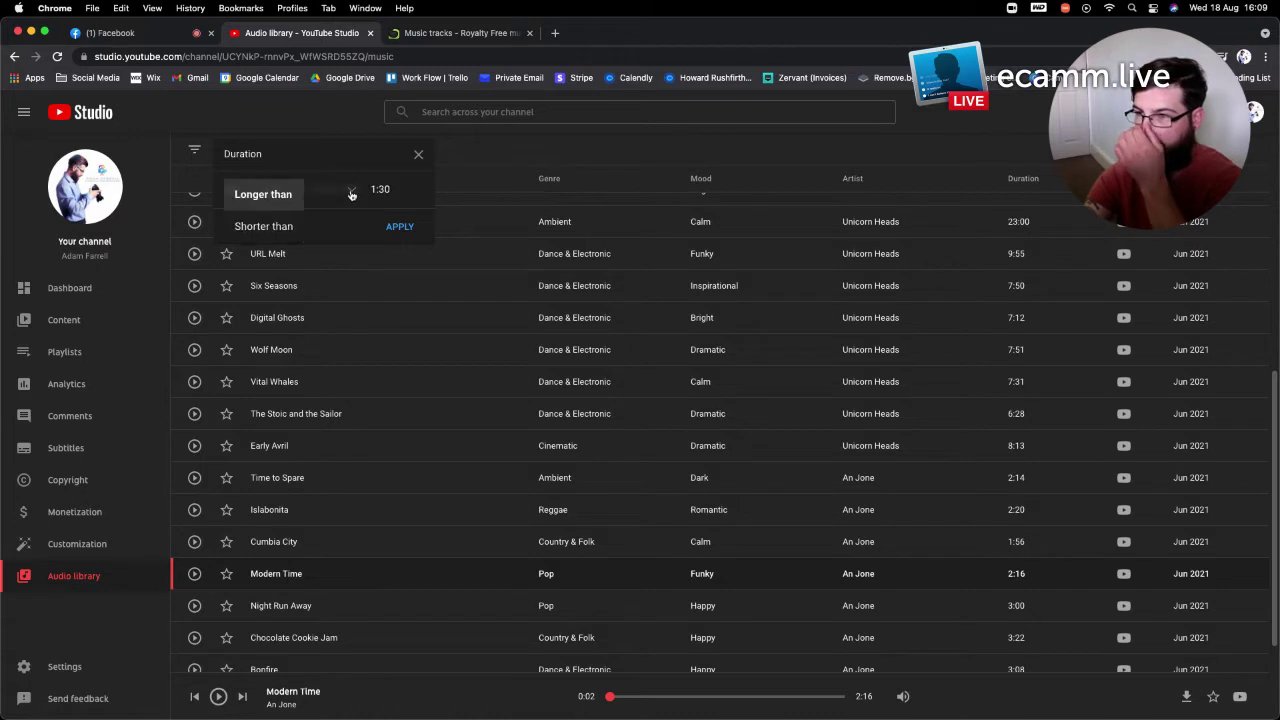
click(285, 227)
click(400, 228)
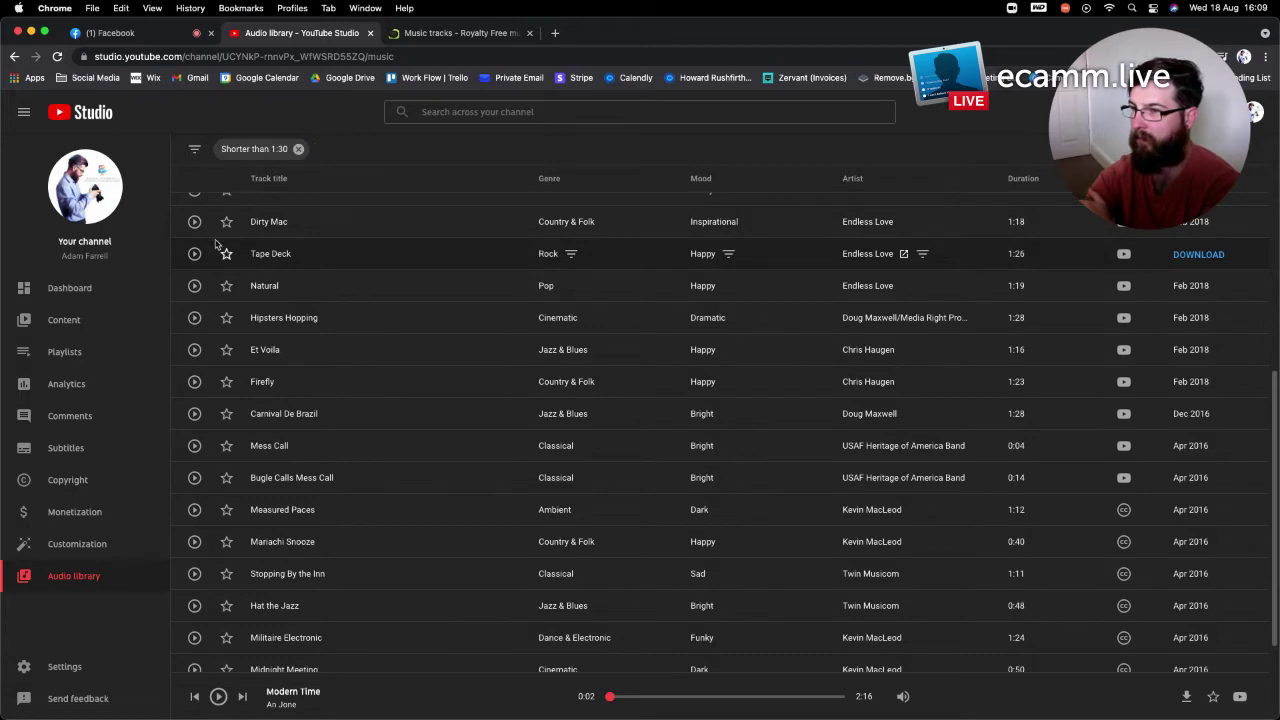
From the start of the filtered list, preview Pan Pizza, River City, The Von Trapp Family Choir, This Or That, Meeting Again and Eighty Three
scroll(220, 245, up, 5)
scroll(207, 242, up, 1)
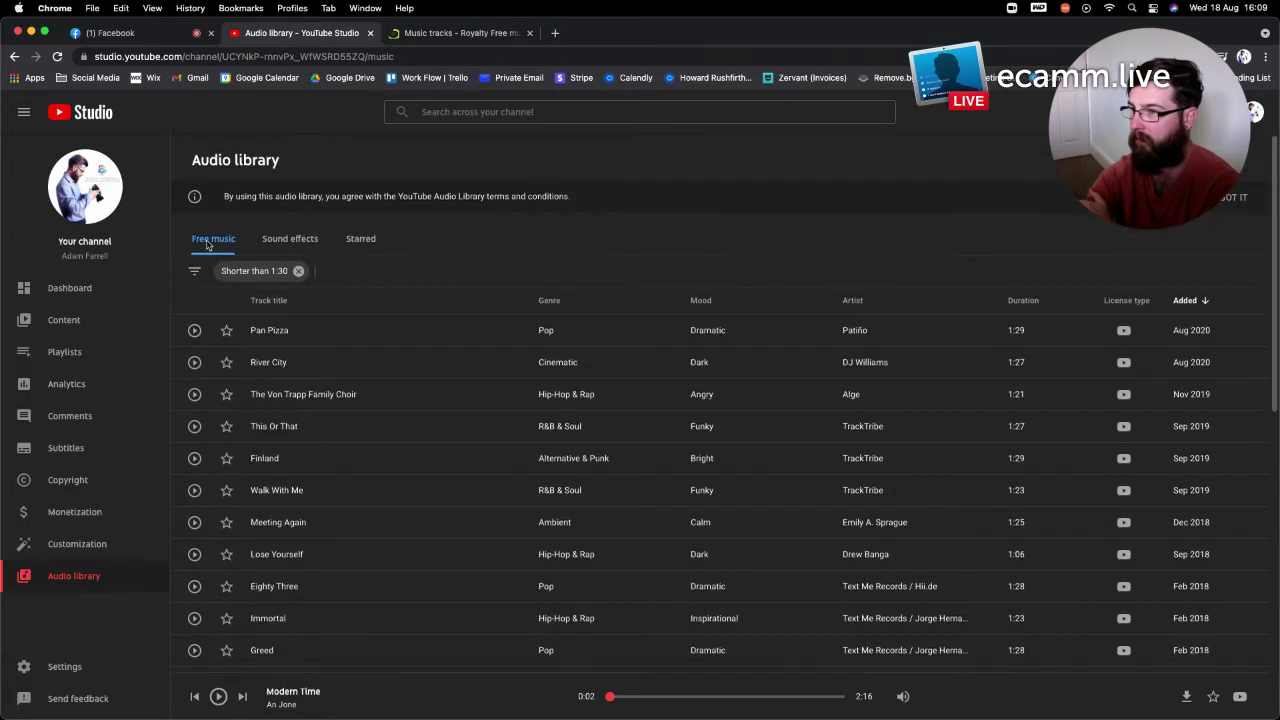
click(195, 331)
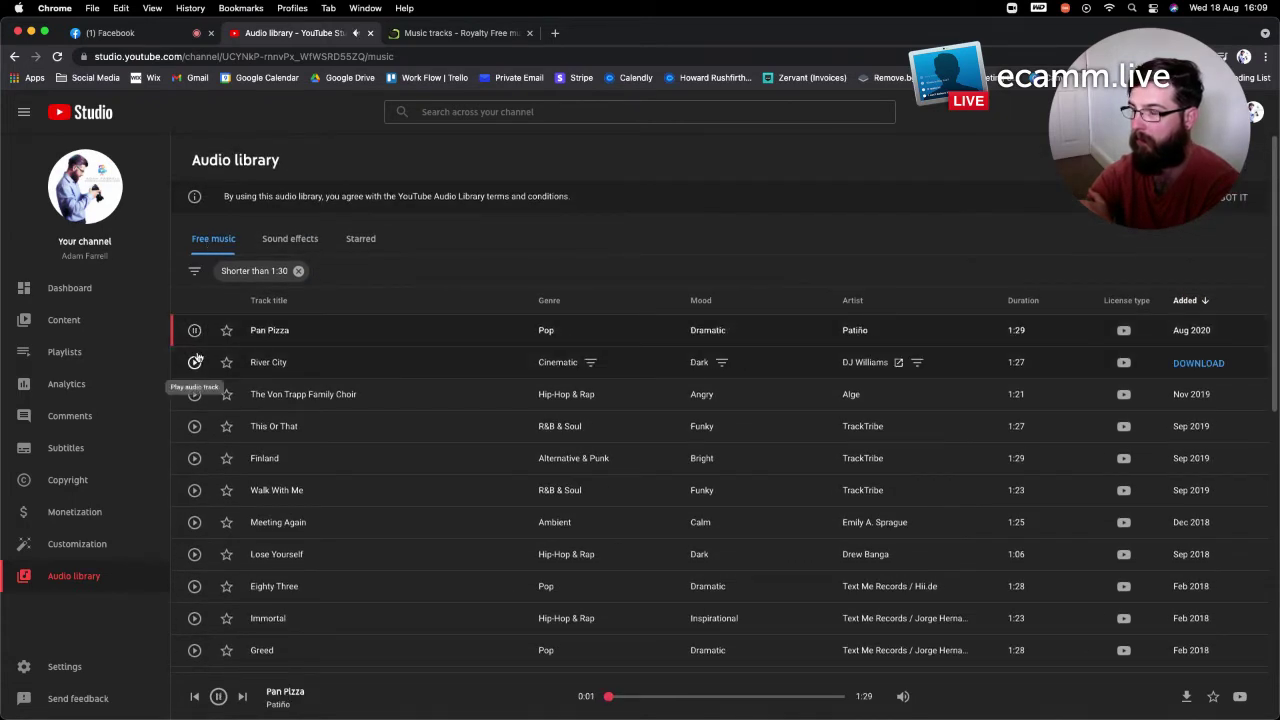
click(195, 364)
scroll(195, 370, down, 2)
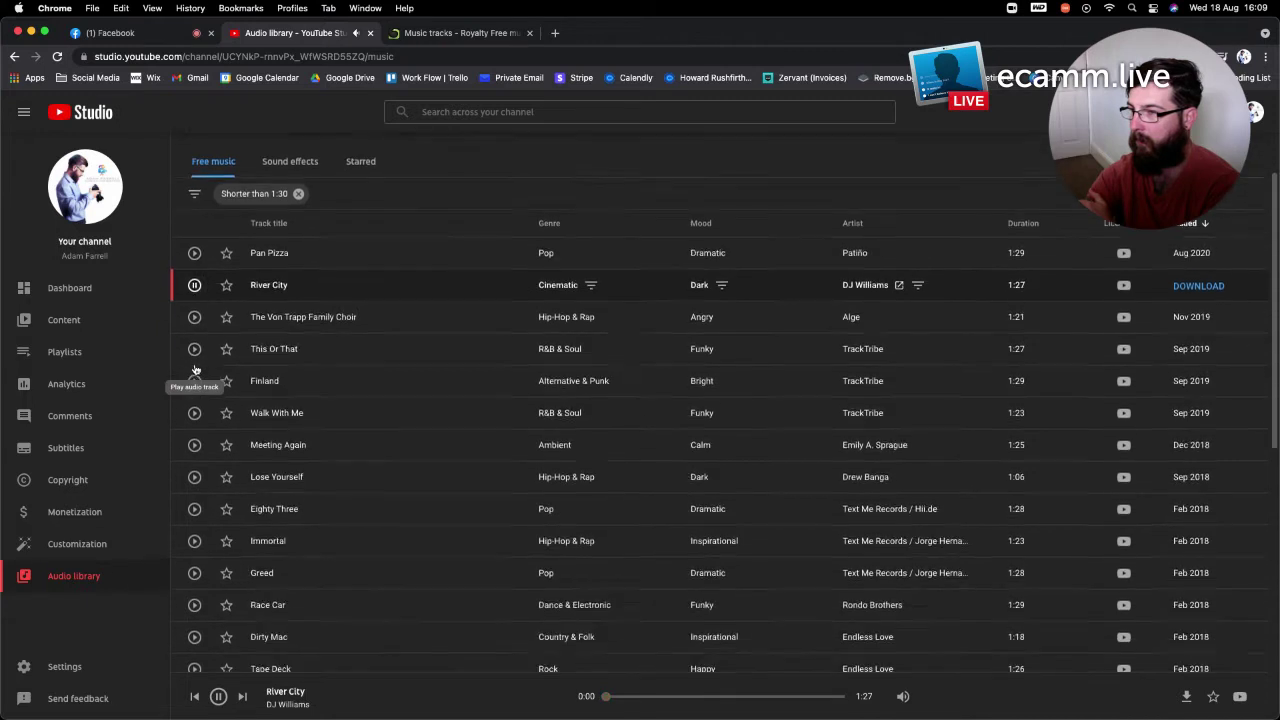
click(194, 311)
click(195, 346)
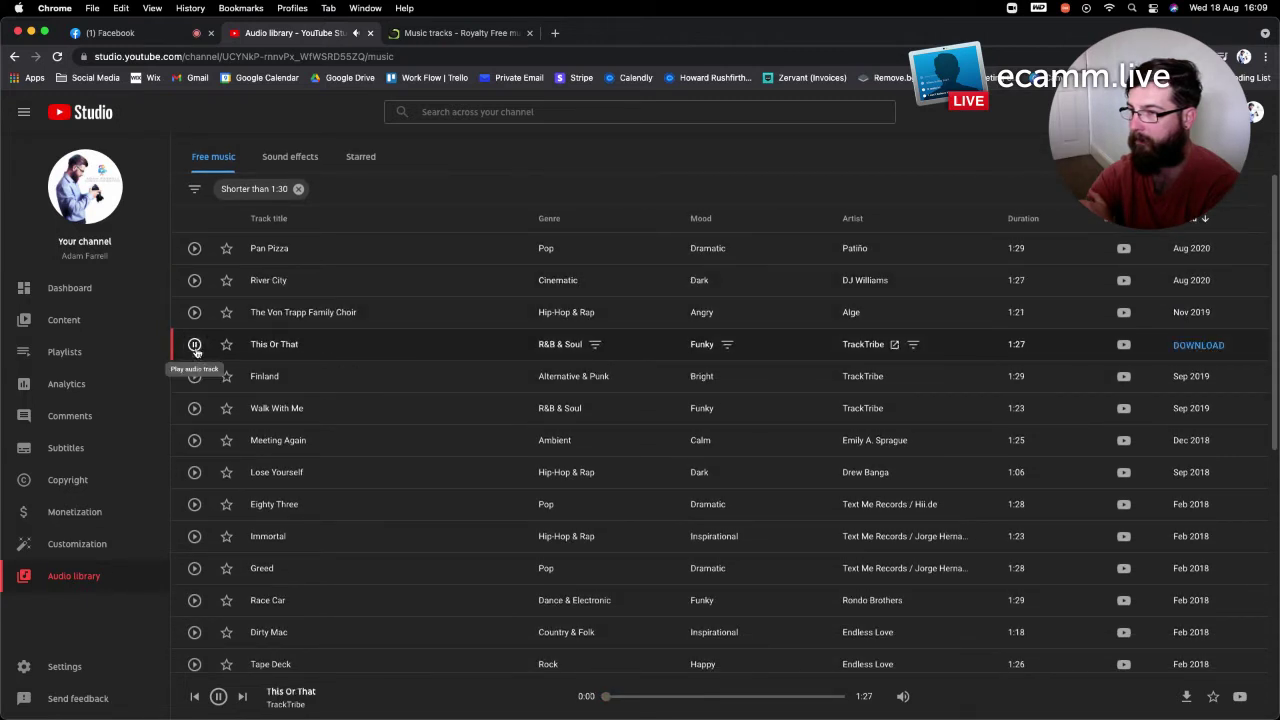
click(194, 440)
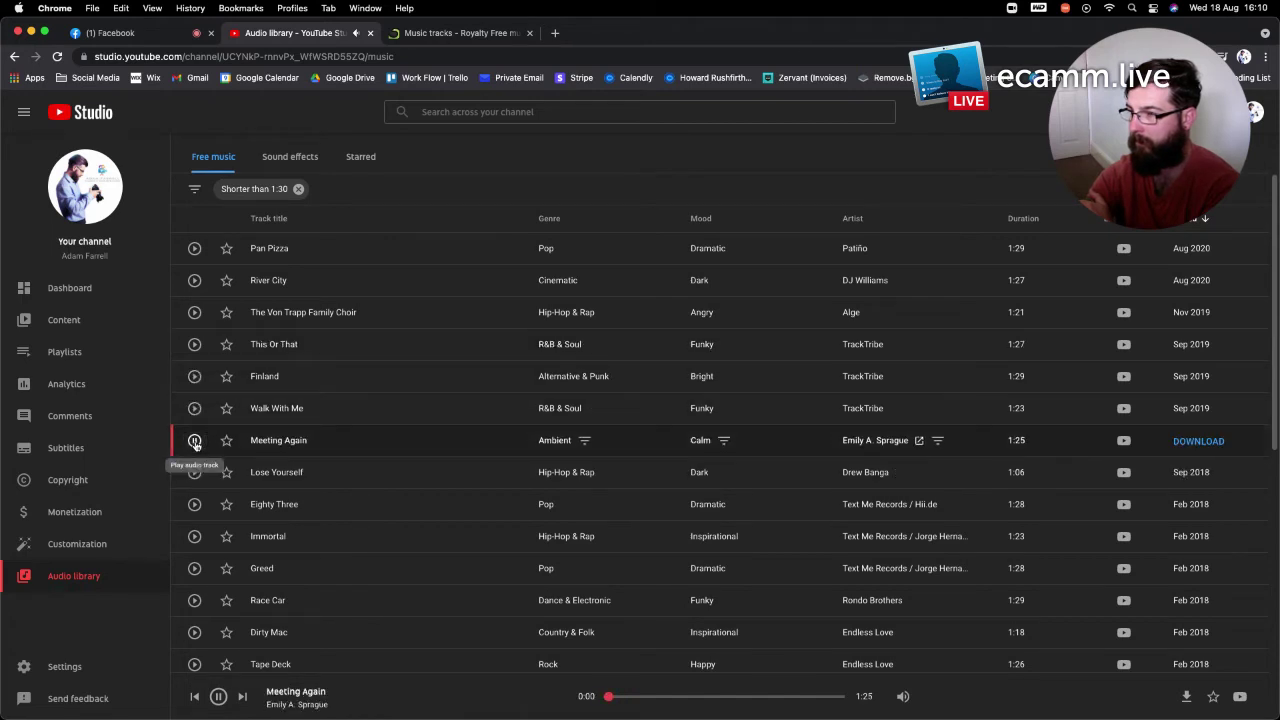
click(195, 504)
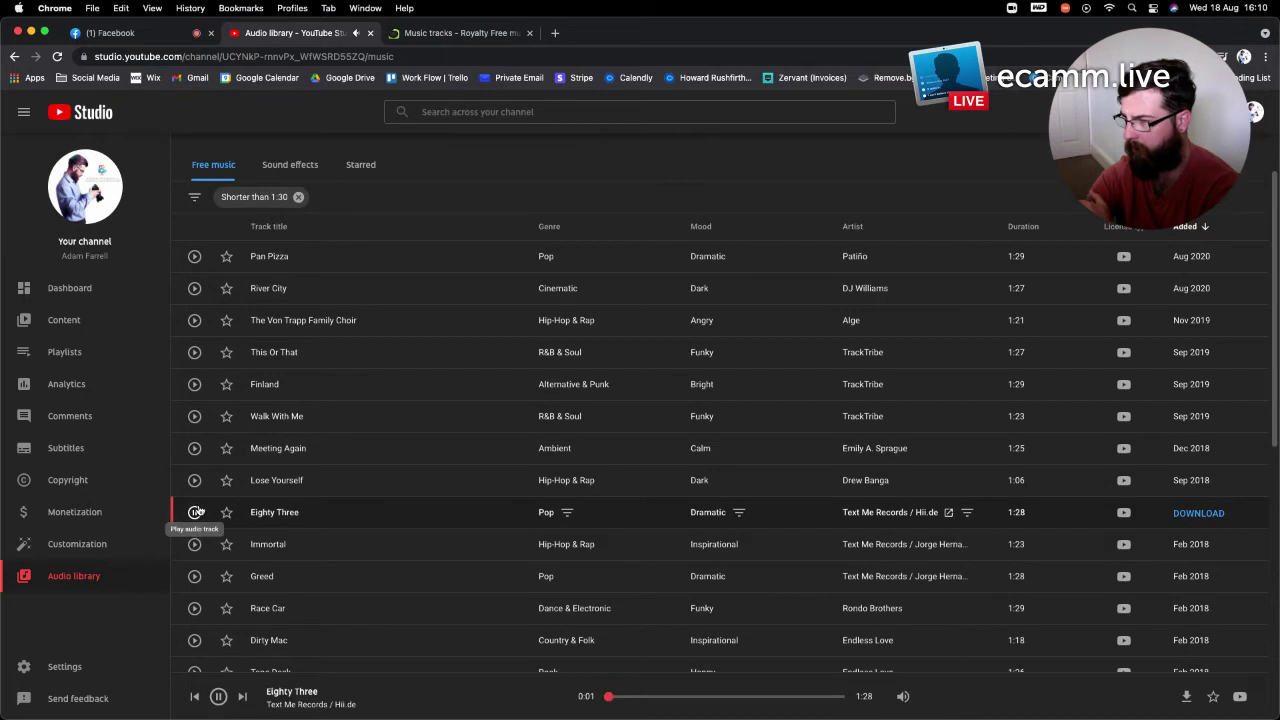
Preview Immortal and Greed, skipping ahead in each track
scroll(197, 507, down, 3)
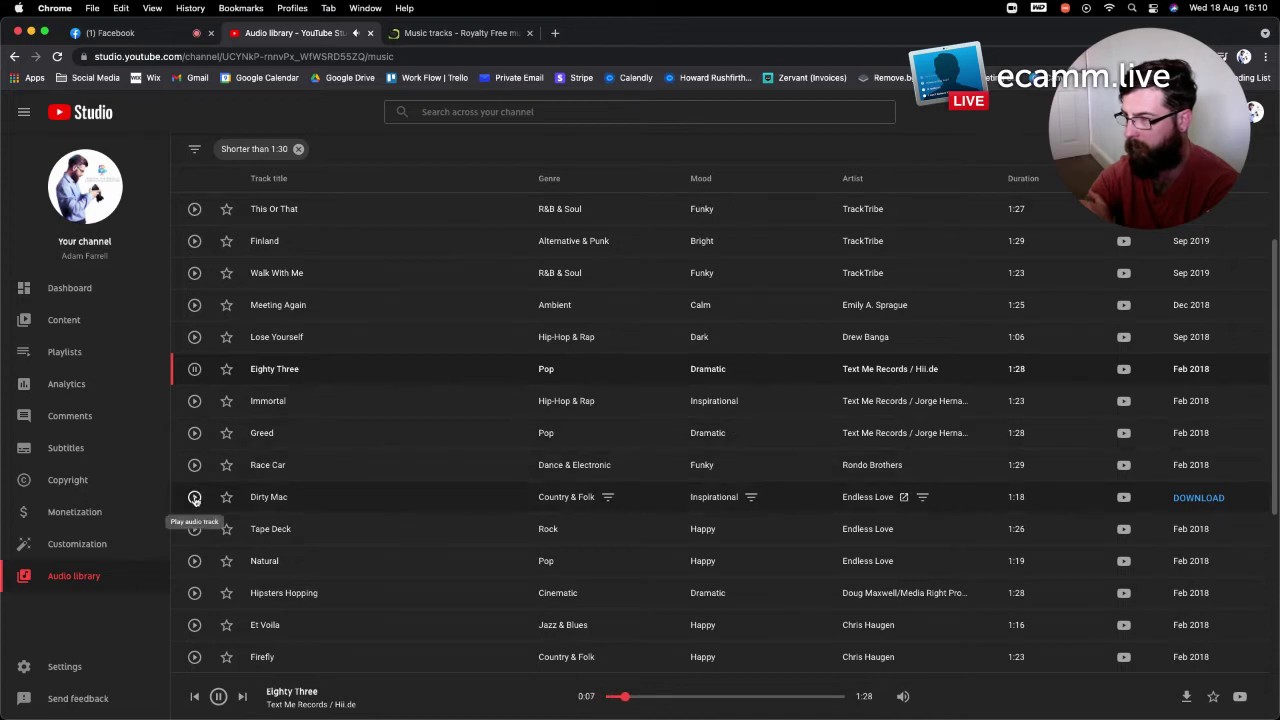
click(195, 401)
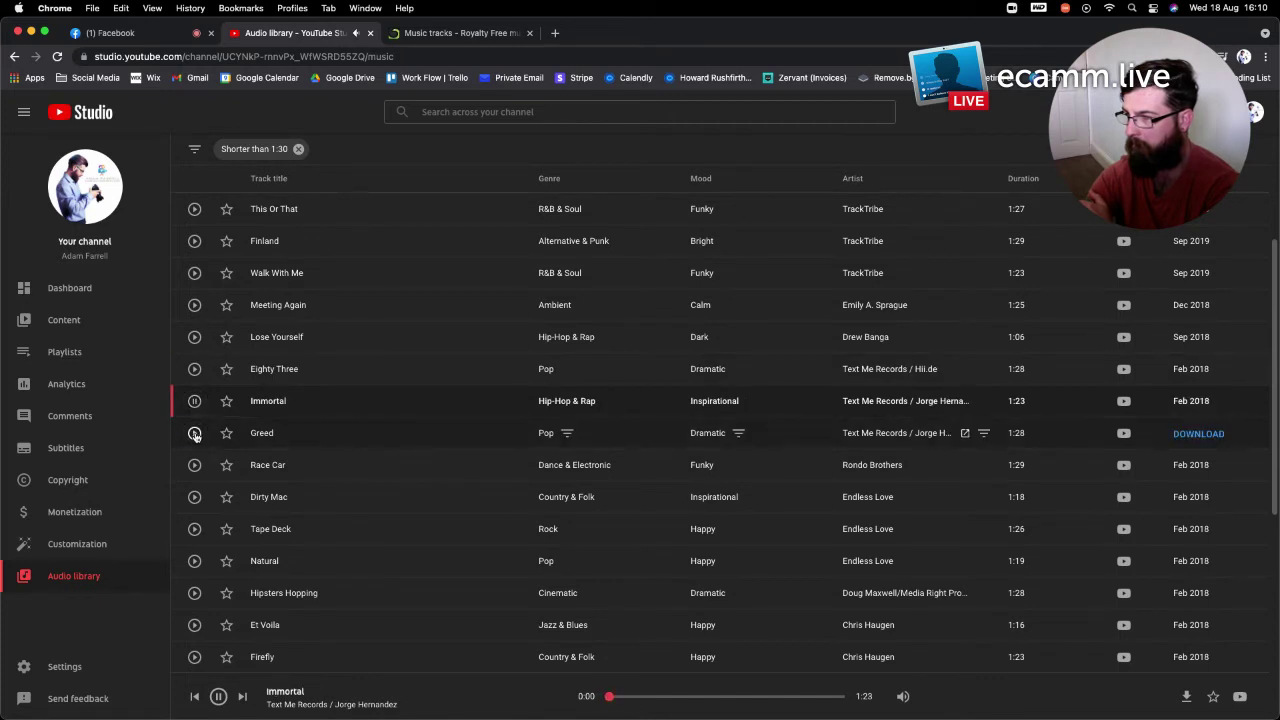
drag(642, 698, 704, 698)
click(193, 433)
click(645, 698)
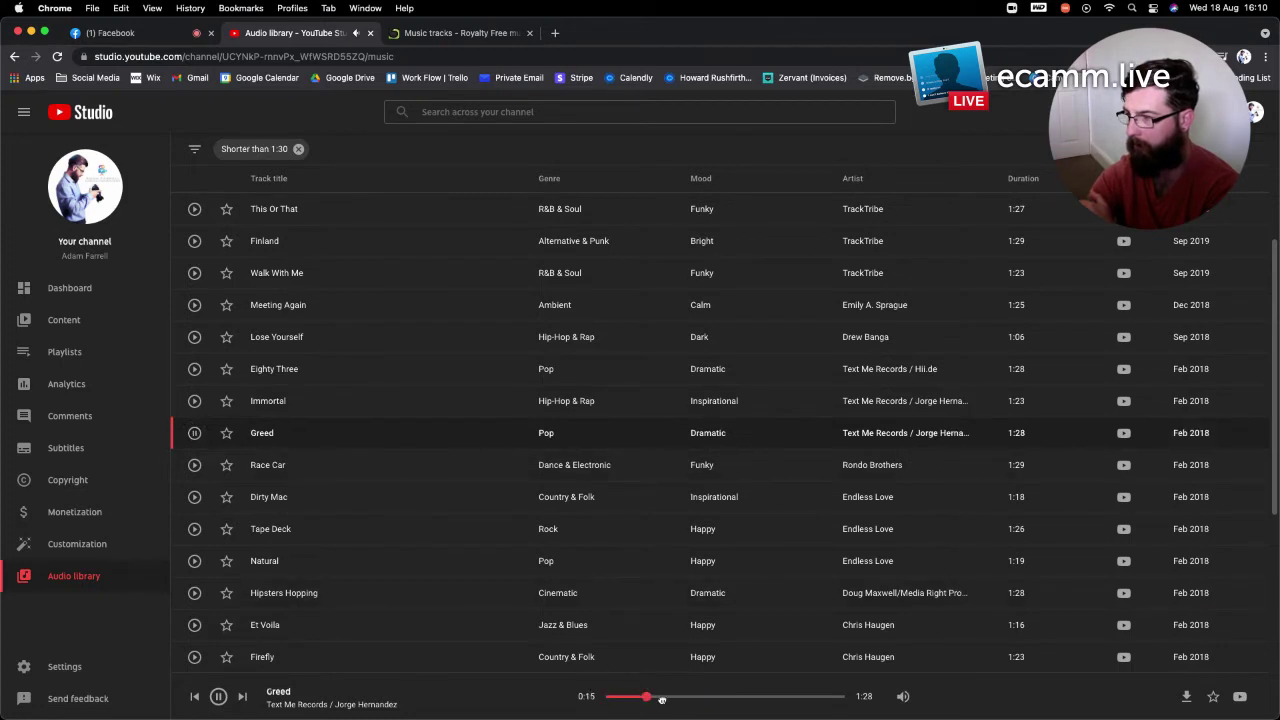
Preview the tracks Race Car, Dirty Mac, Tape Deck and Natural
click(195, 466)
click(194, 497)
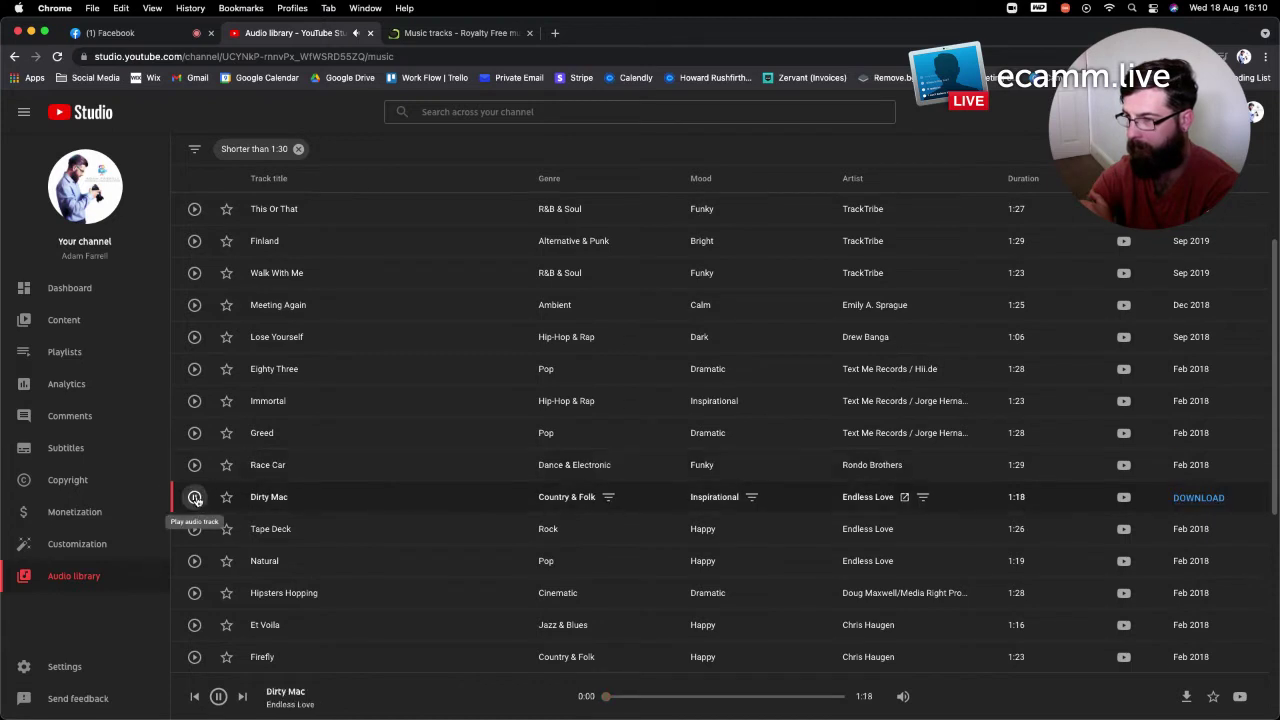
click(195, 529)
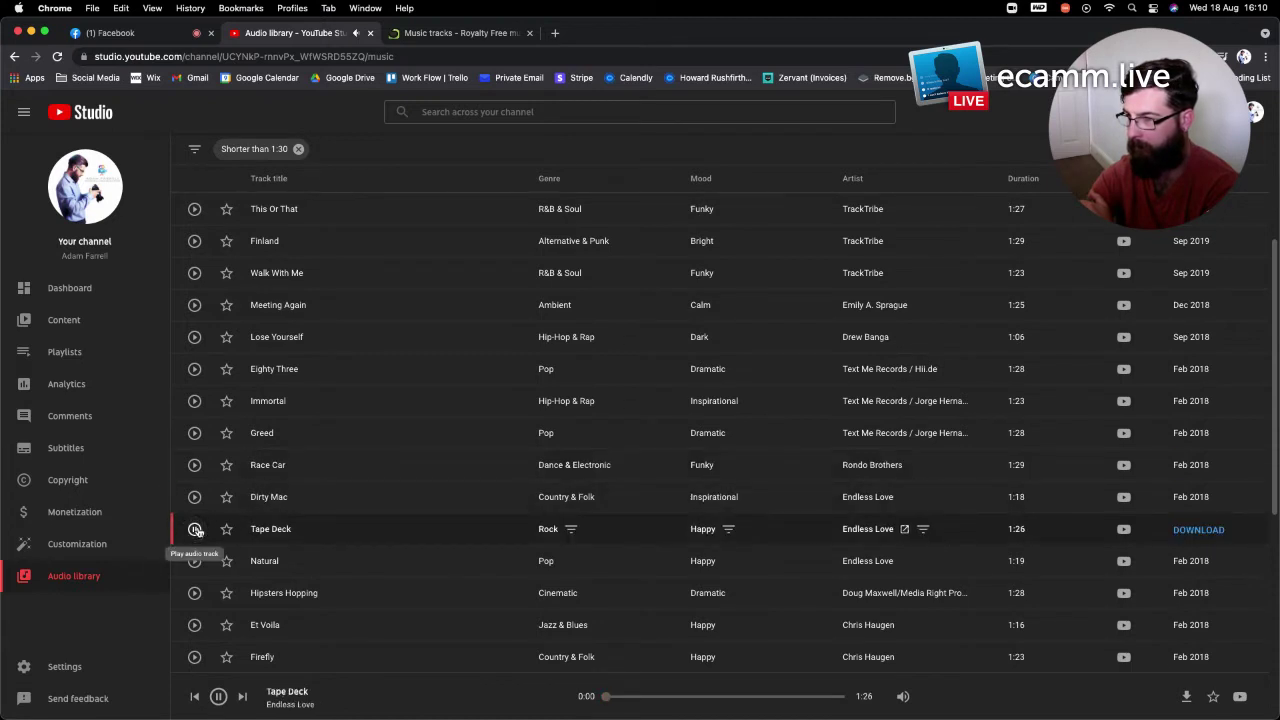
click(195, 561)
Preview Militaire Electronic and Midnight Meeting near the end of the first page of short tracks
scroll(196, 566, down, 4)
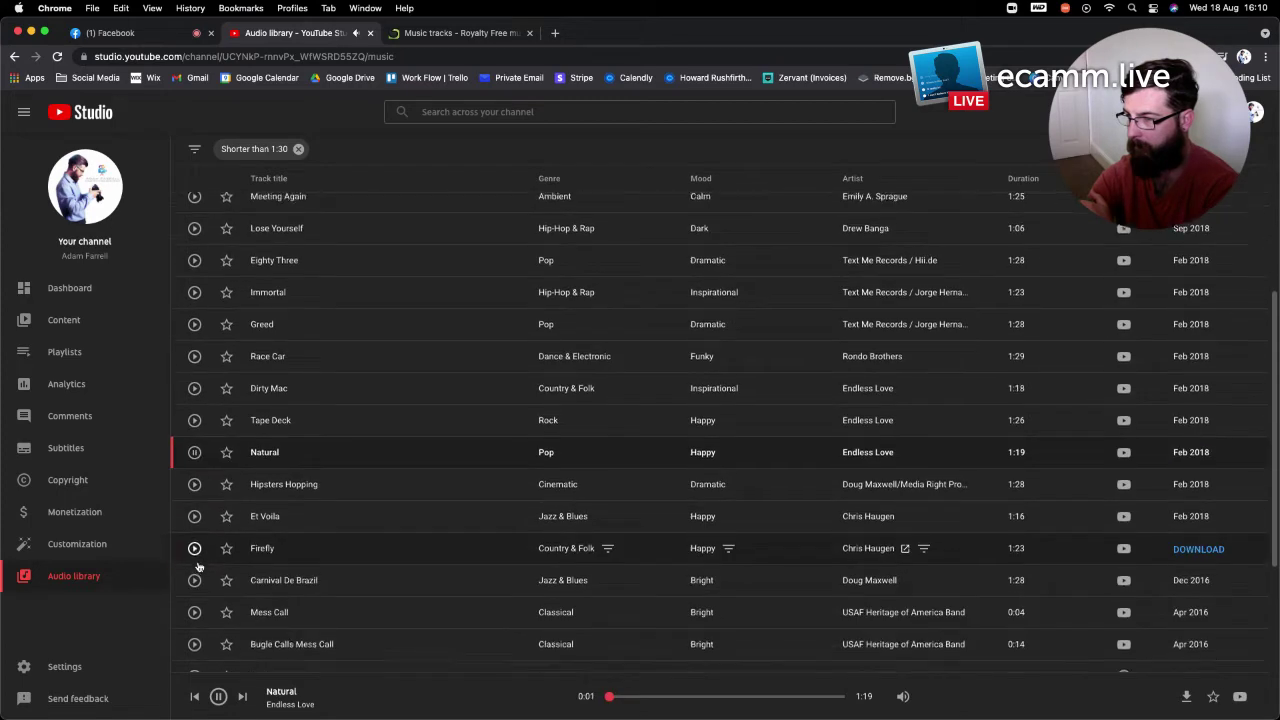
scroll(196, 566, down, 4)
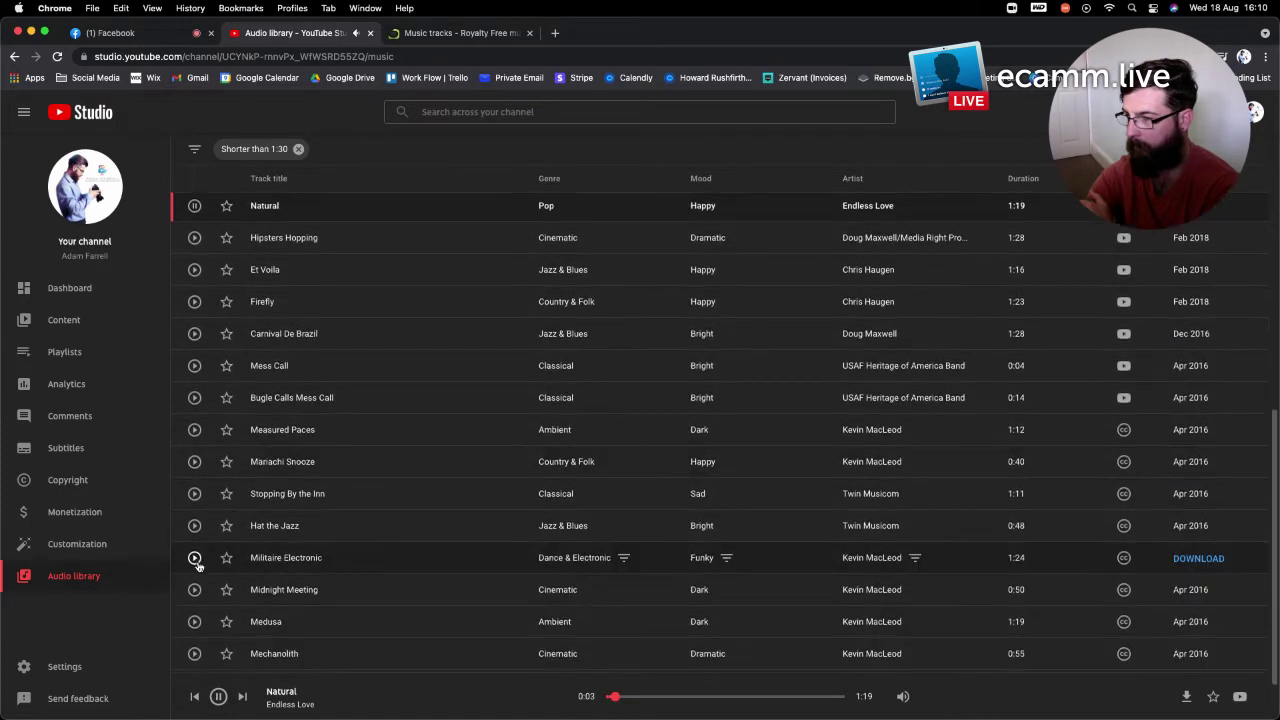
click(195, 530)
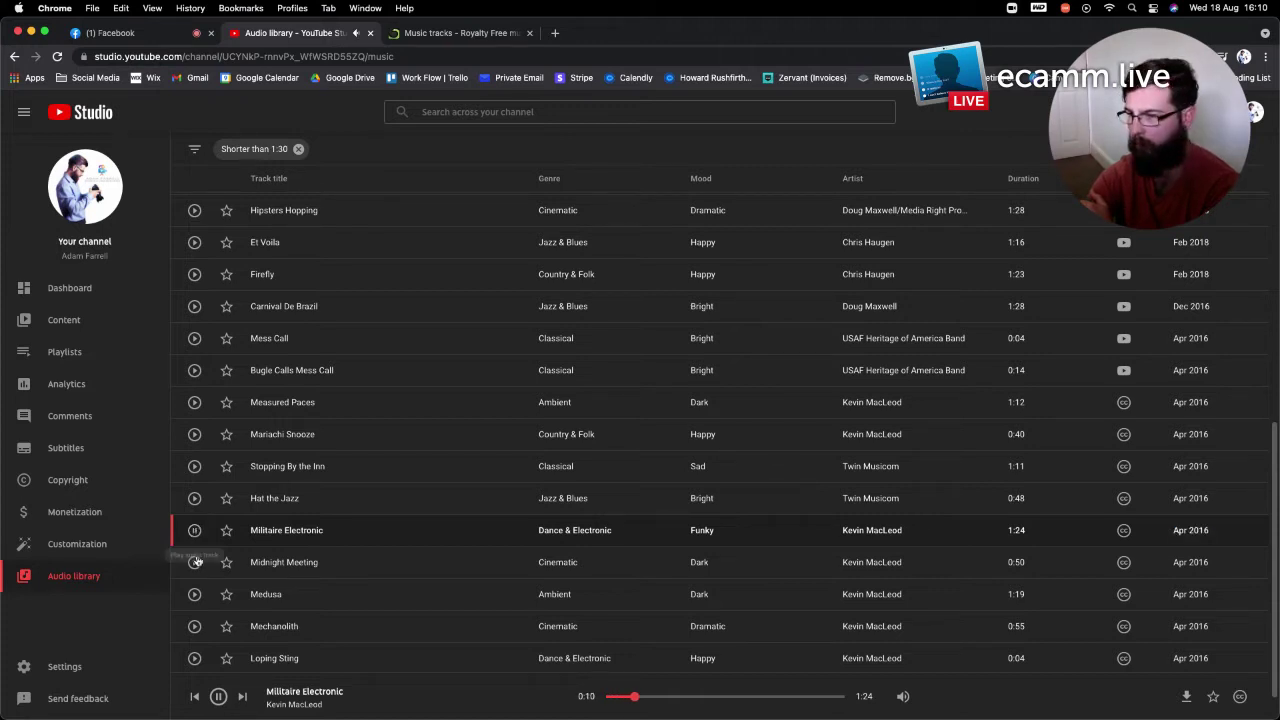
click(194, 562)
Go to the second page of filtered tracks and preview When Johnny Comes Marching Home and Isolated
scroll(197, 567, down, 1)
scroll(197, 567, up, 3)
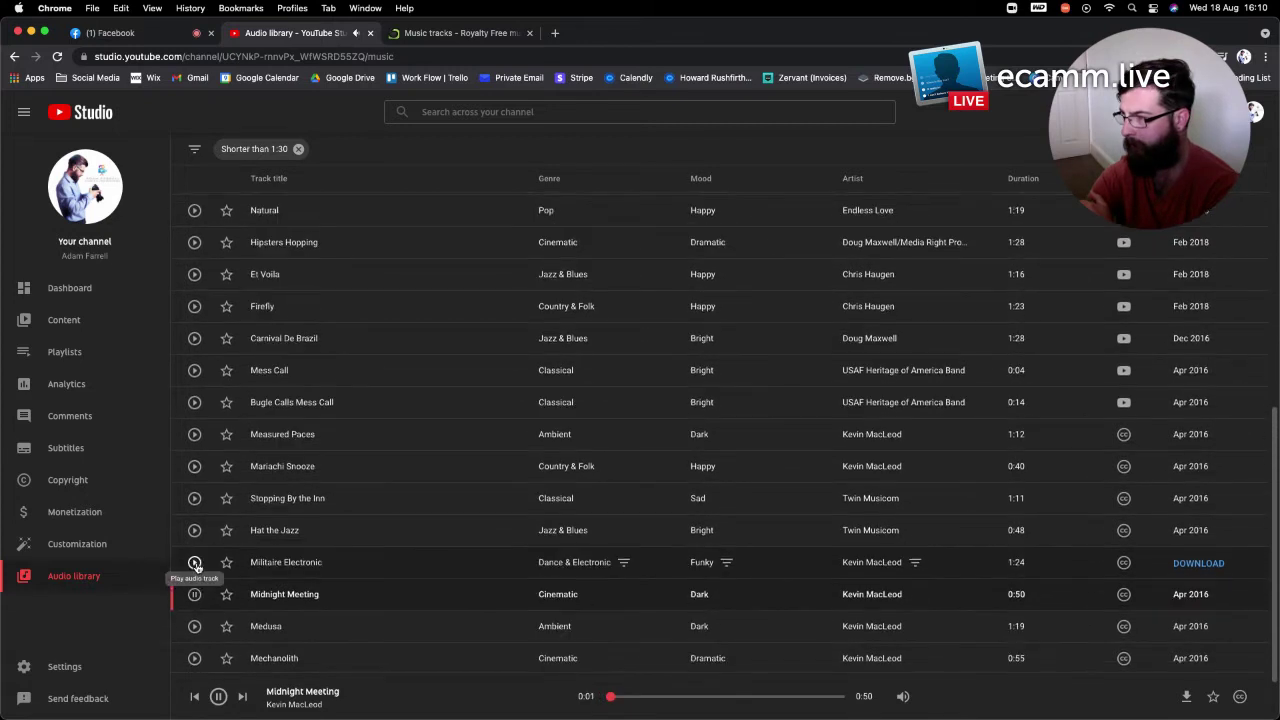
scroll(197, 567, down, 3)
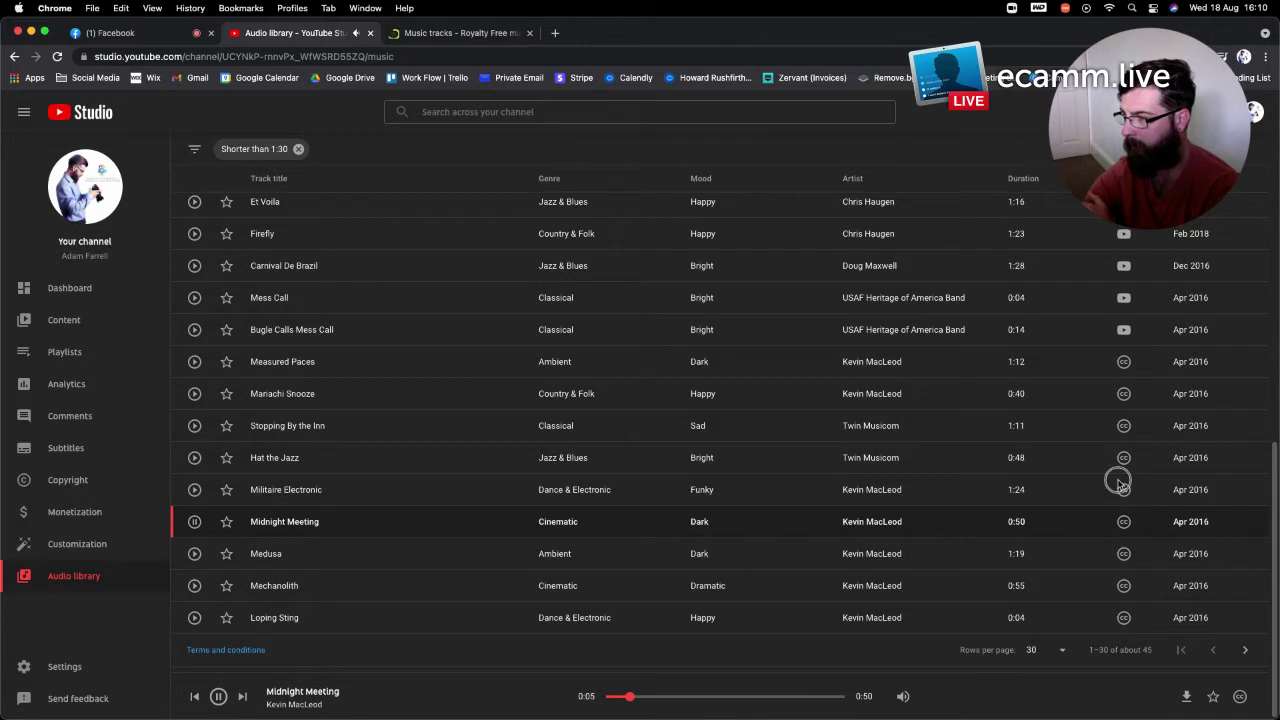
click(1245, 650)
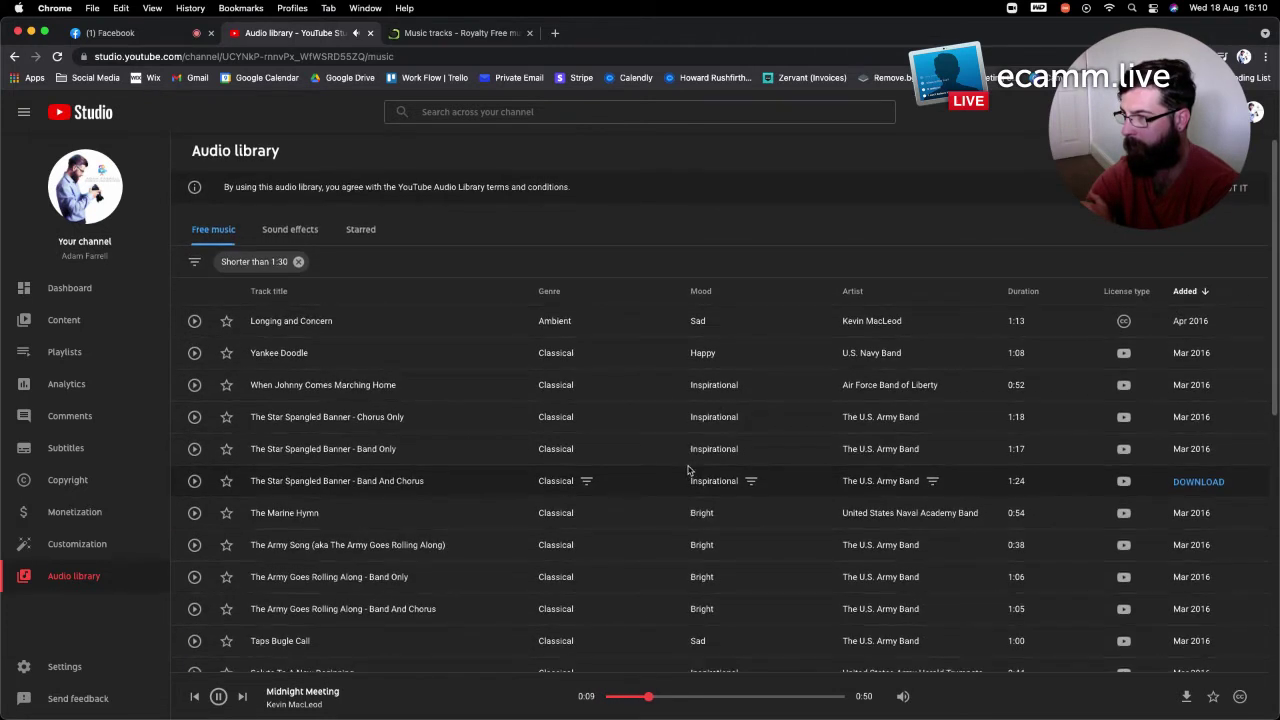
scroll(194, 385, down, 1)
click(194, 385)
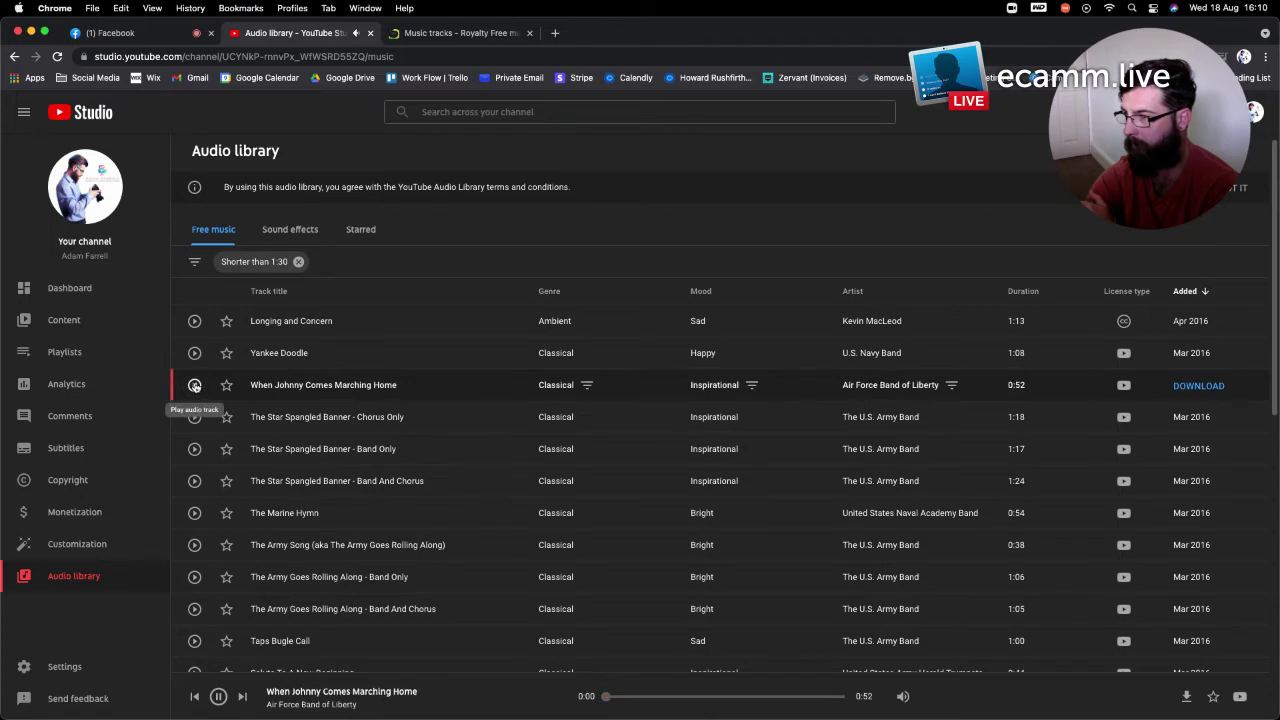
scroll(200, 410, down, 5)
scroll(209, 425, down, 2)
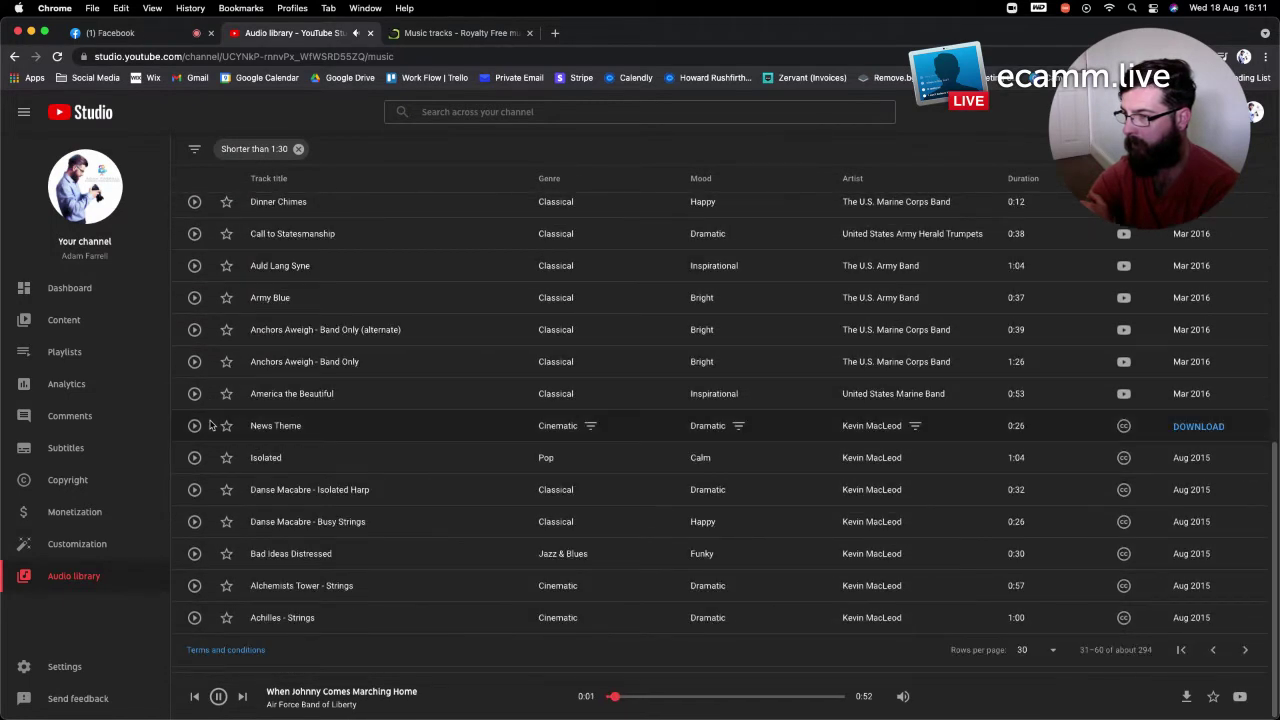
click(195, 457)
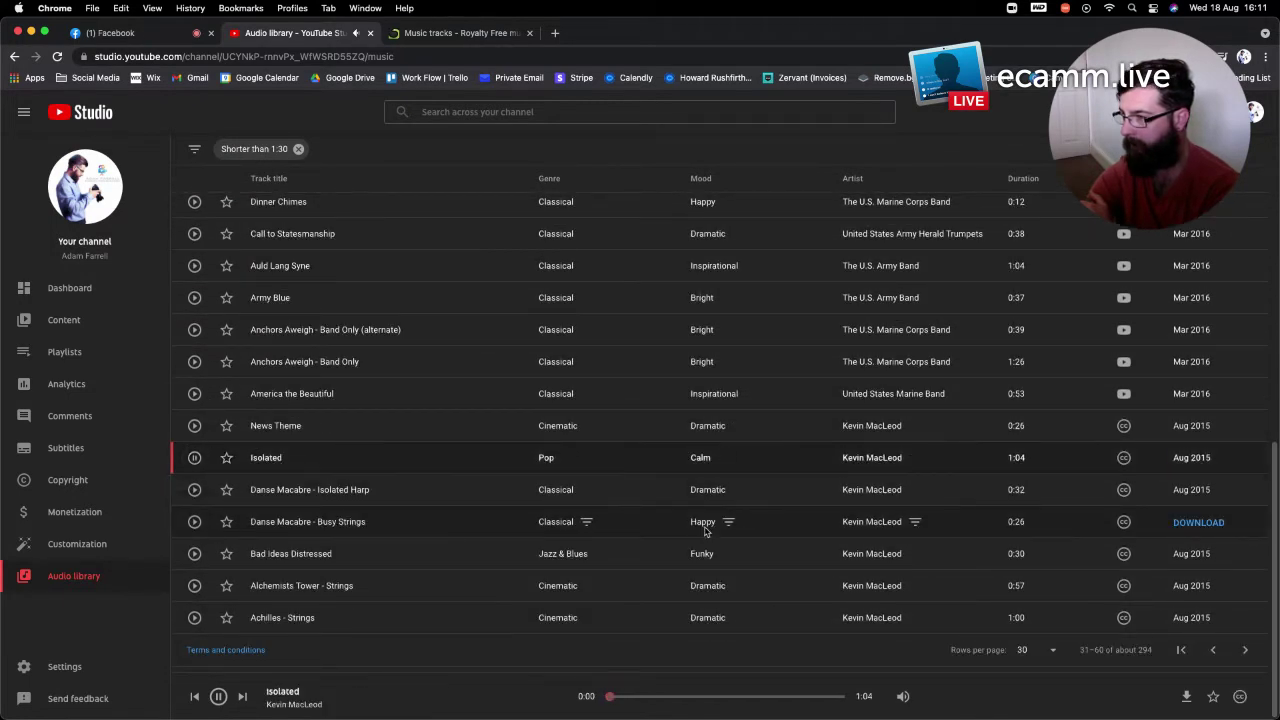
Go to the third page of filtered tracks and preview That's That (Sting), Big Bird's Date Night and Kick Shock
click(1245, 649)
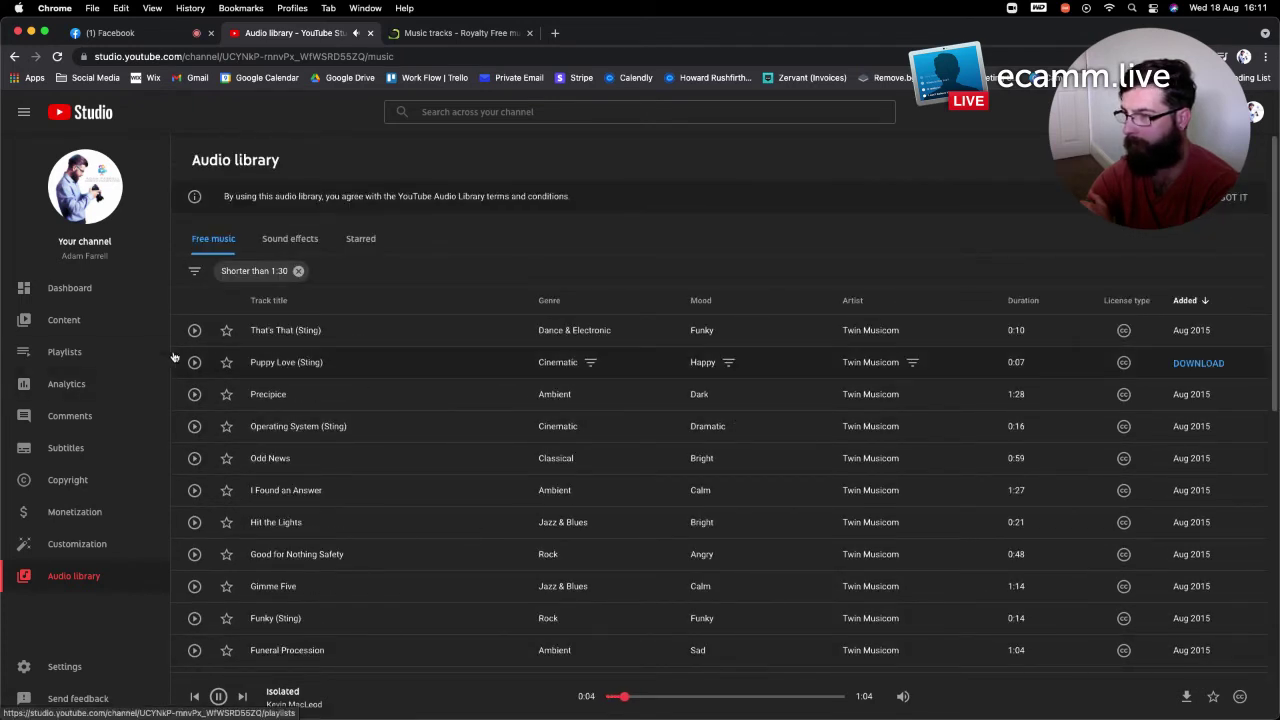
click(195, 331)
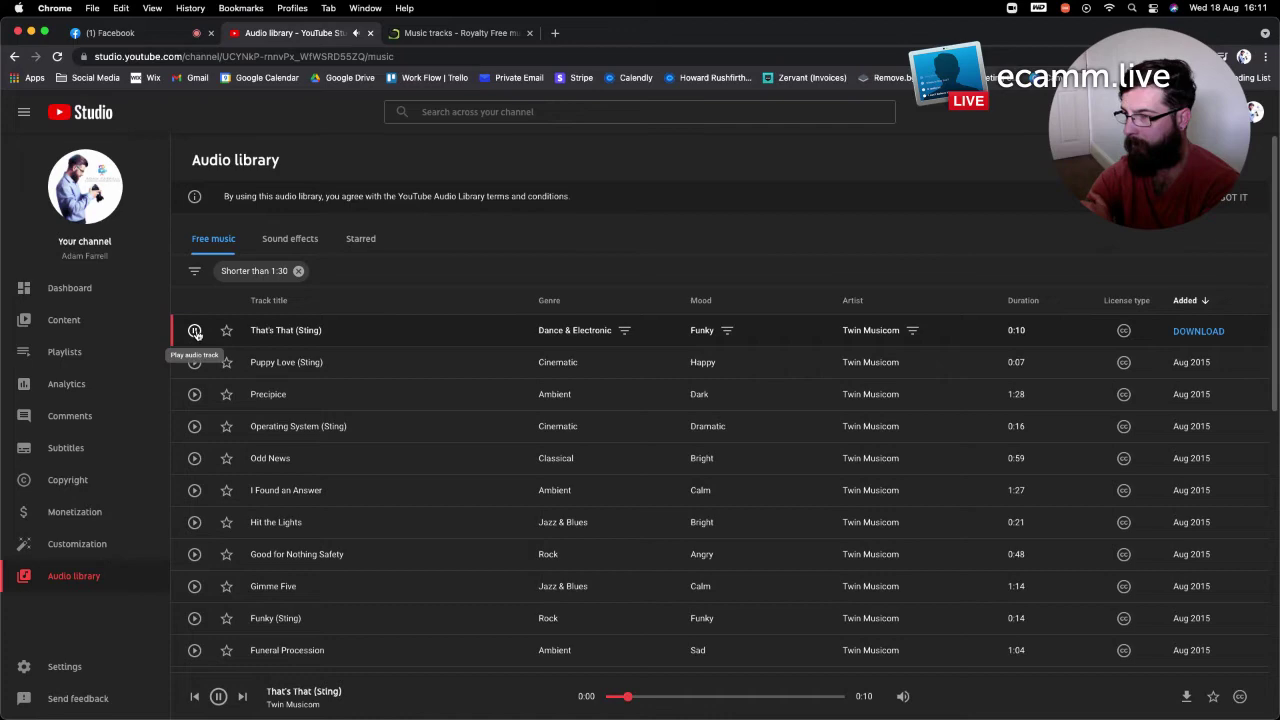
scroll(197, 345, down, 3)
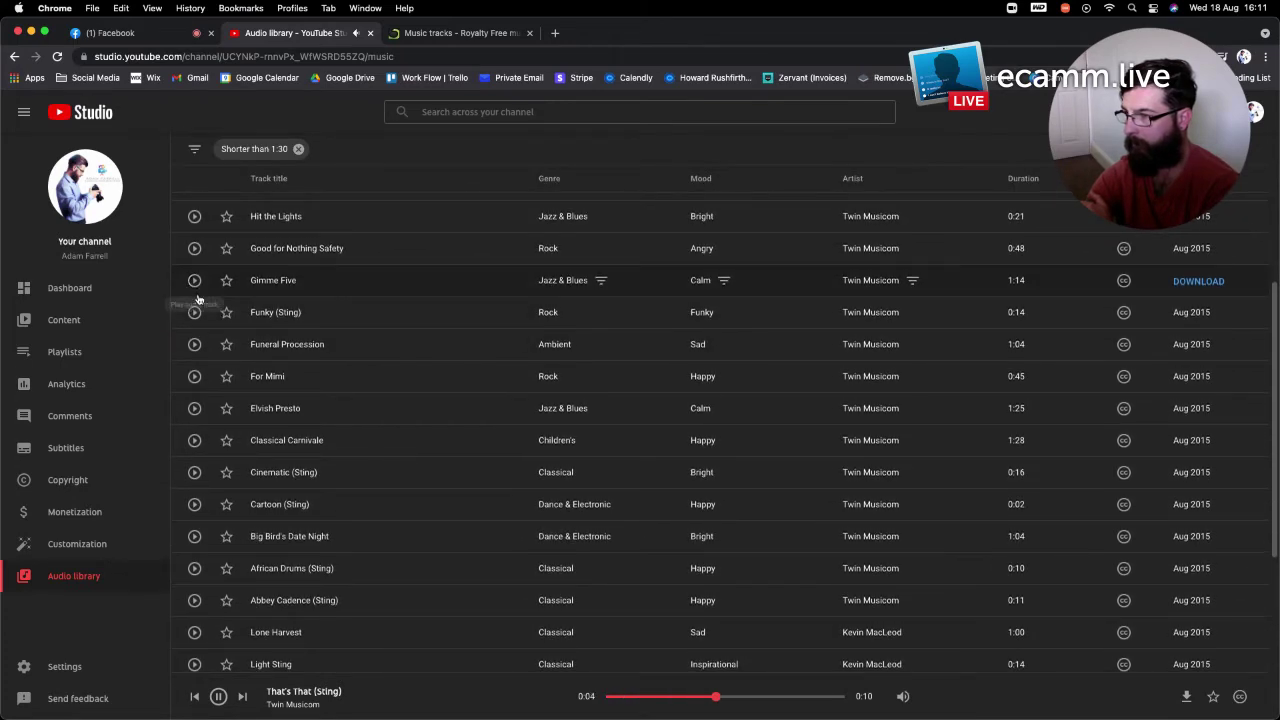
scroll(197, 285, down, 1)
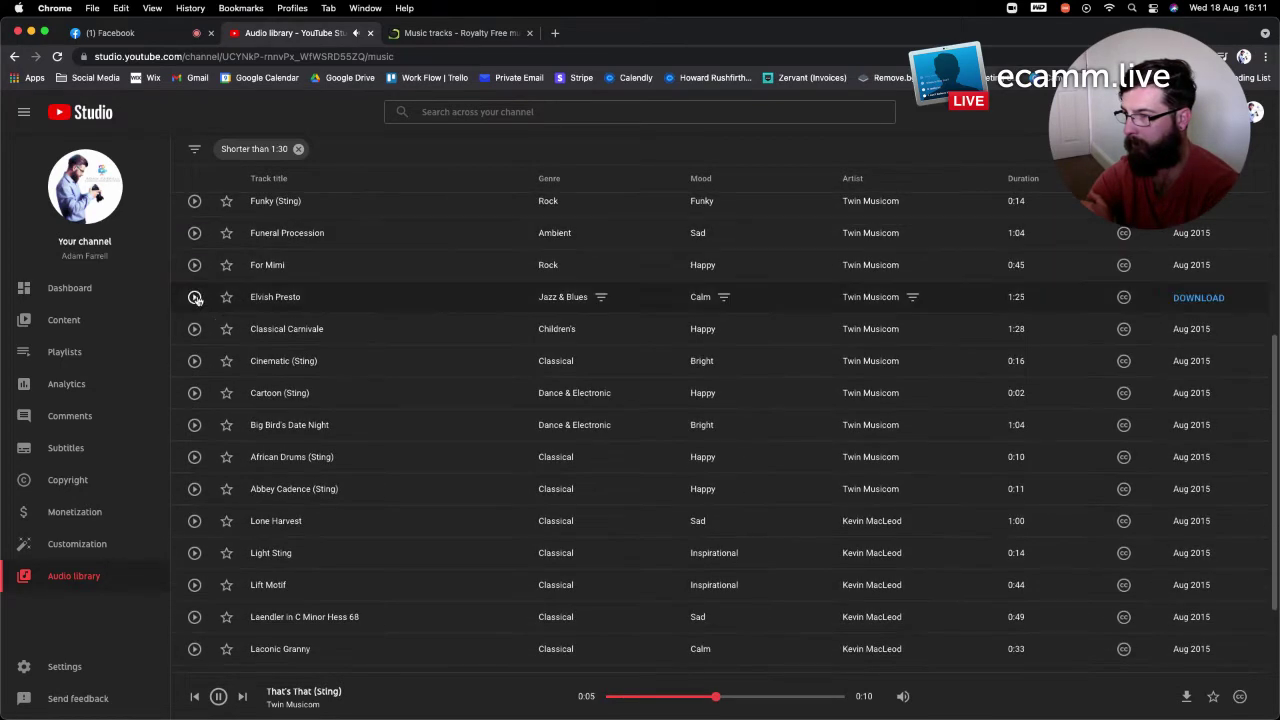
click(196, 425)
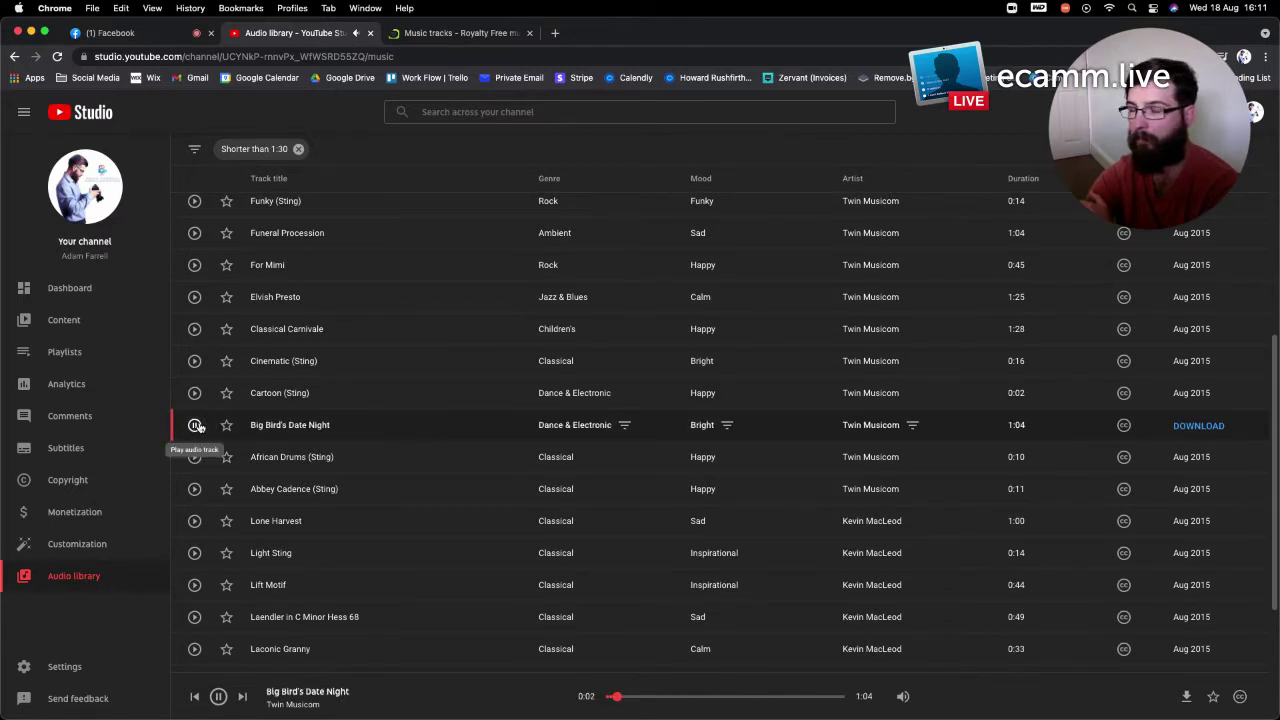
scroll(199, 428, down, 1)
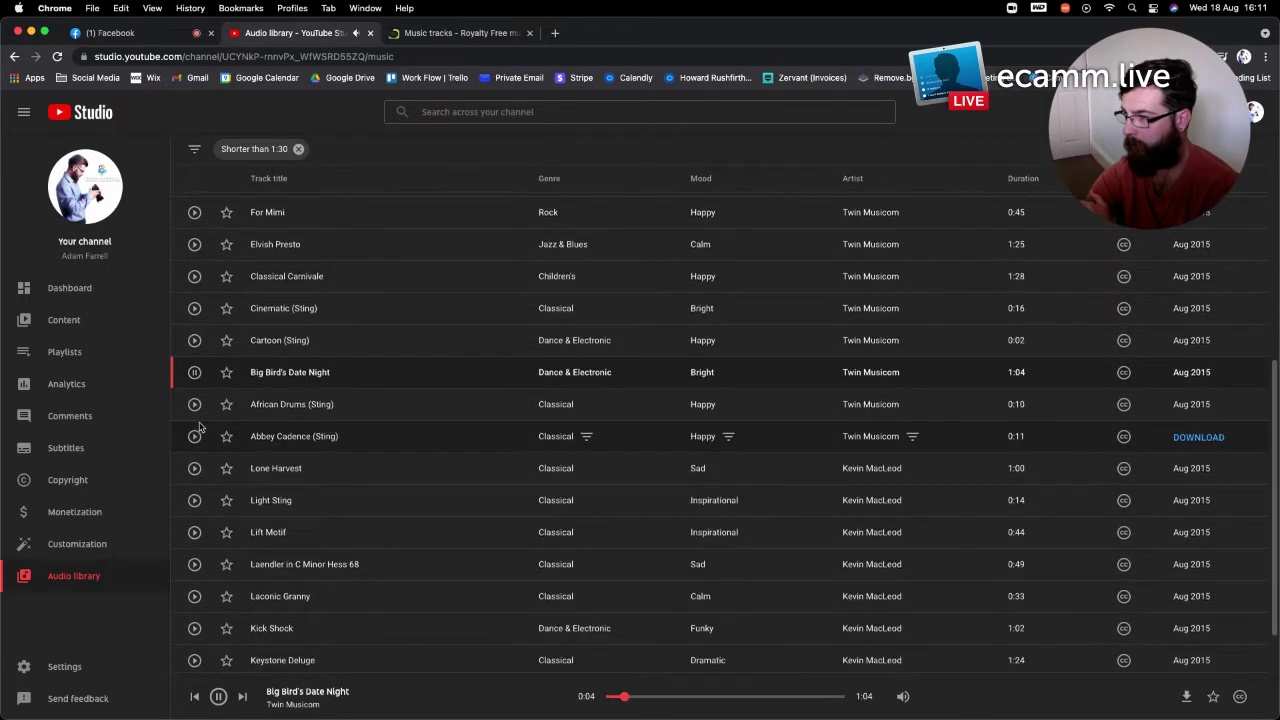
scroll(199, 427, down, 2)
click(194, 547)
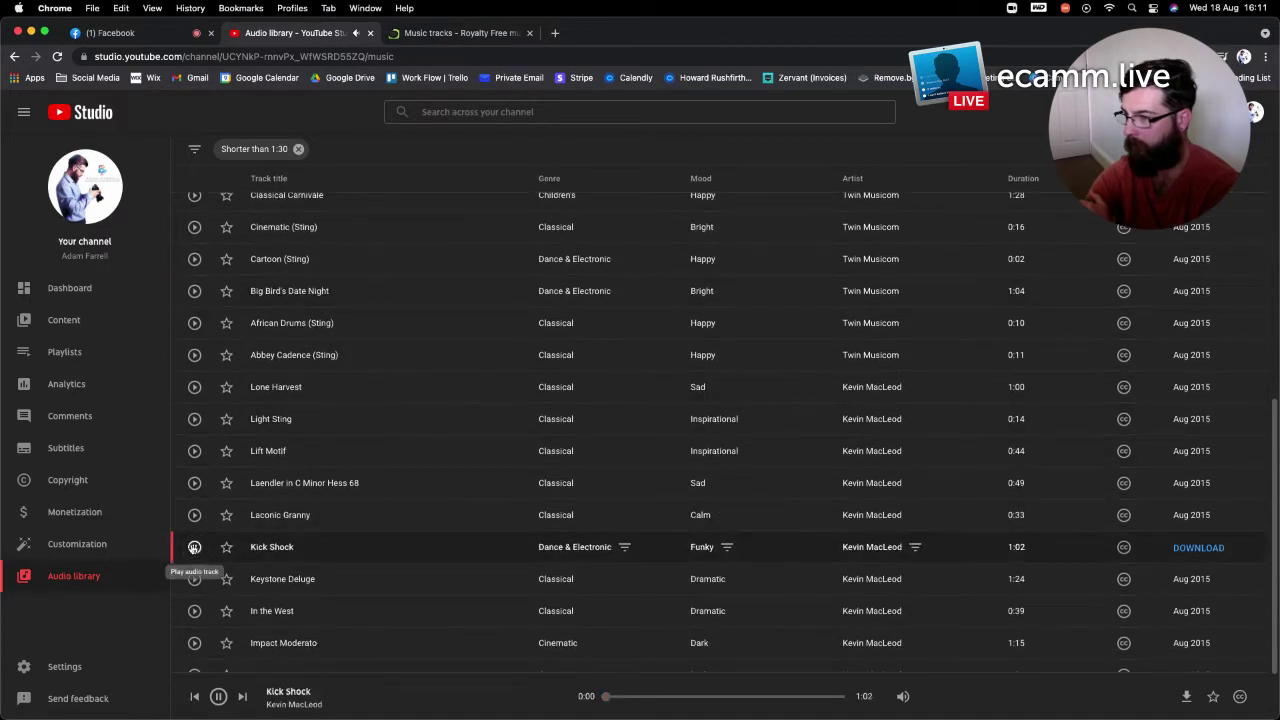
Preview Keystone Deluge, In the West, Impact Moderato, Impact Intermezzo and Hot Swing at the end of the page
scroll(195, 548, down, 2)
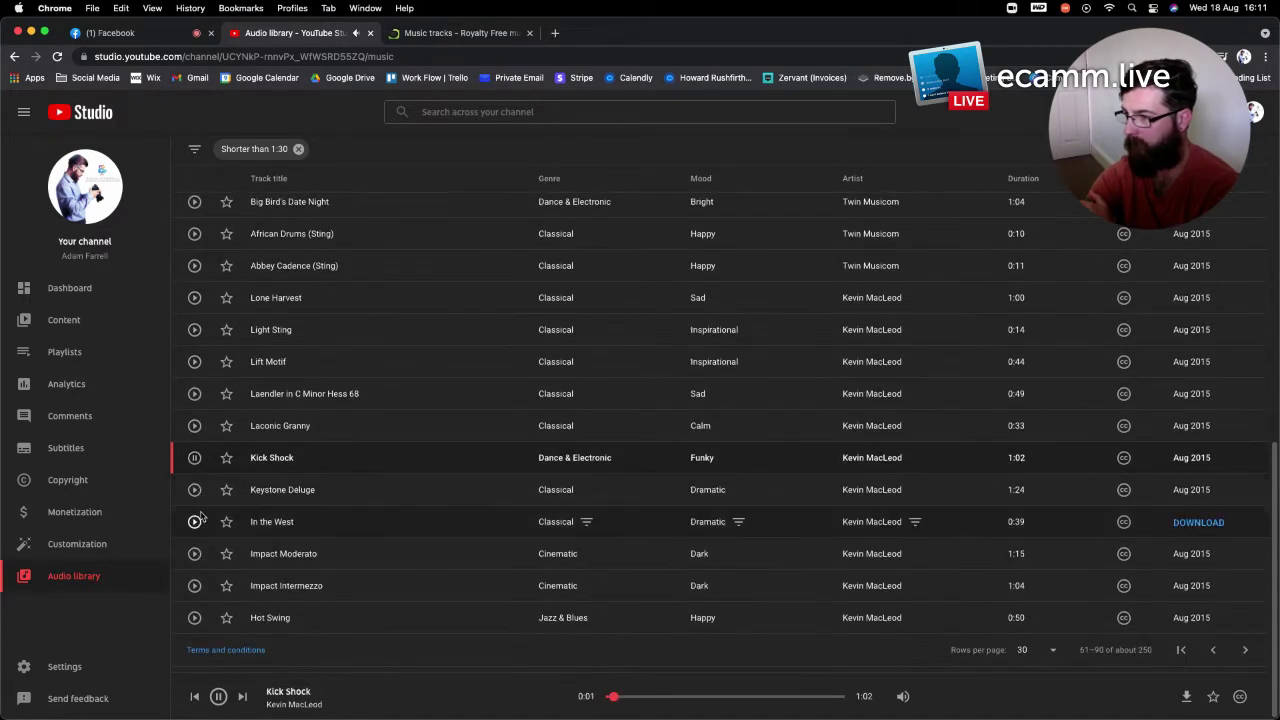
click(195, 490)
click(194, 521)
click(195, 555)
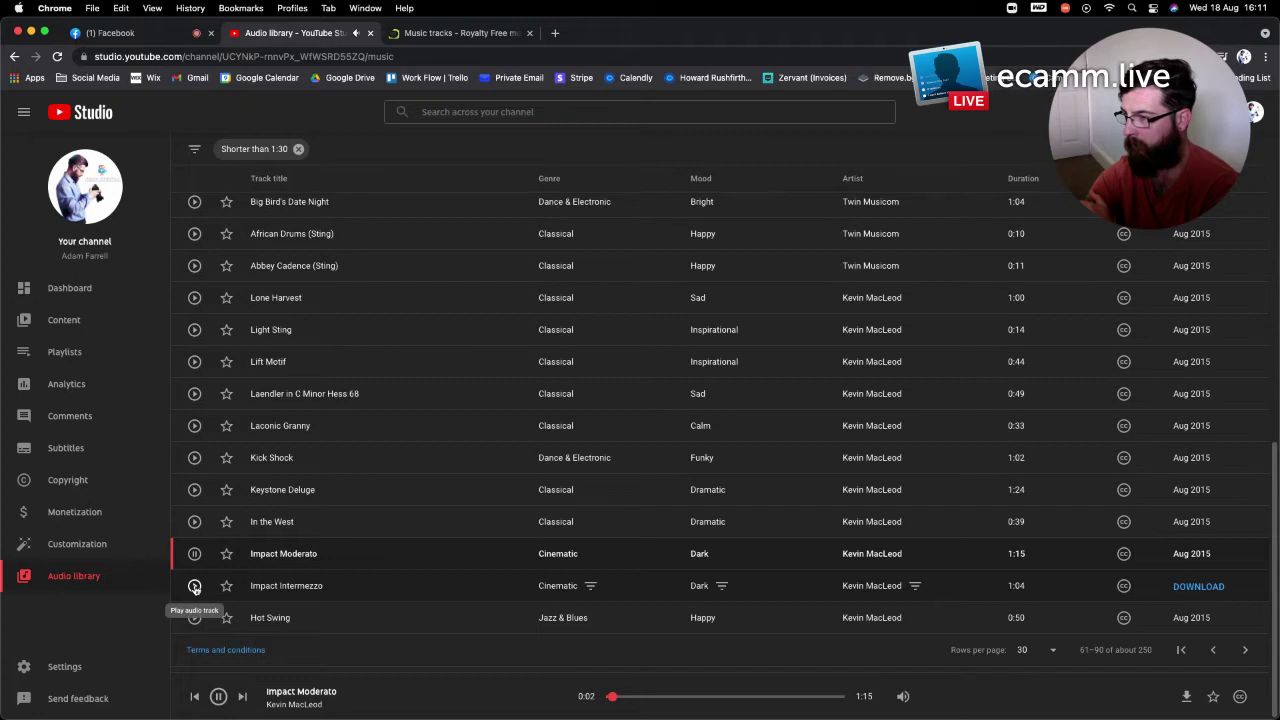
click(195, 587)
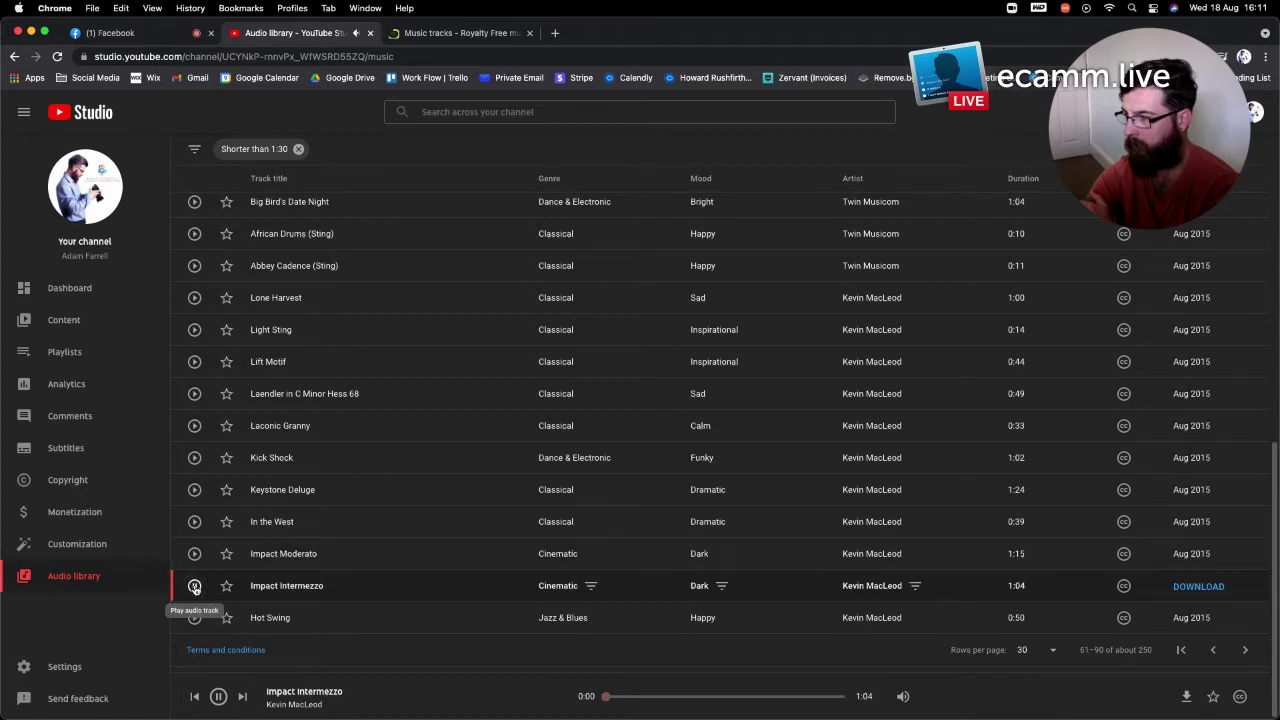
click(194, 617)
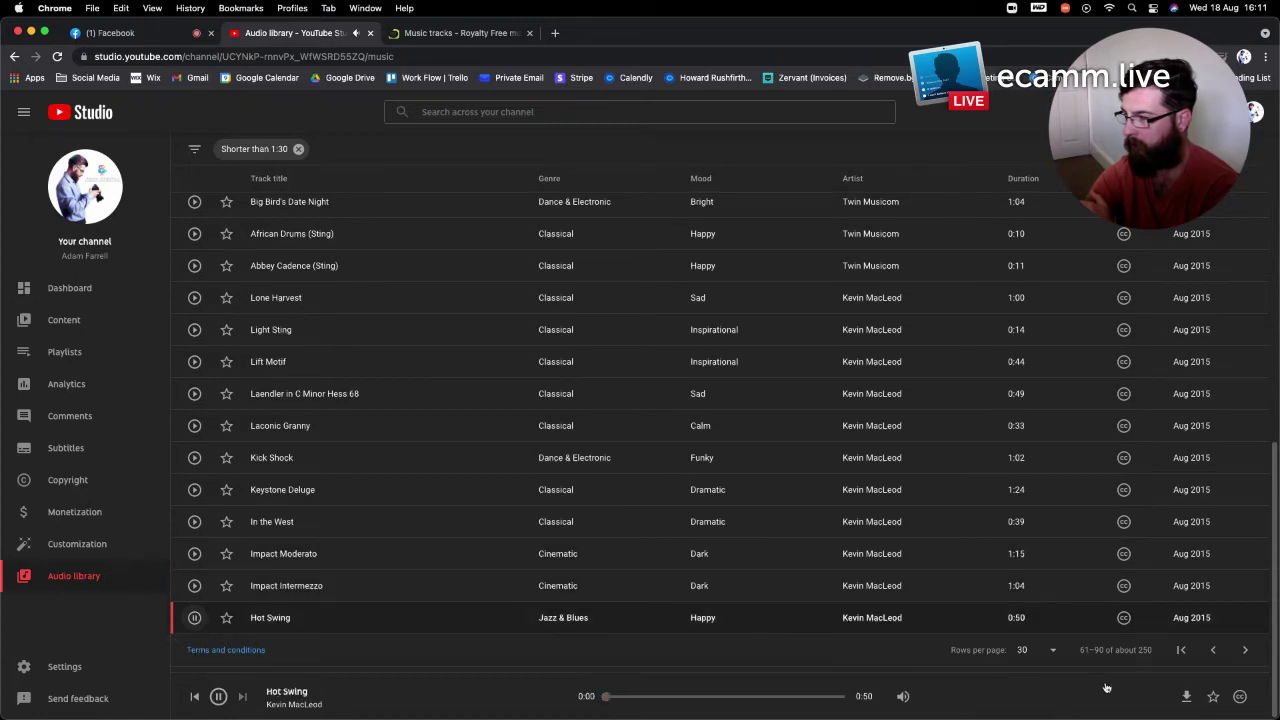
Go to the fourth page of filtered tracks and preview Happy Boy Theme, Happy Boy End Theme, Happy Alley and Gustav Sting
click(1244, 652)
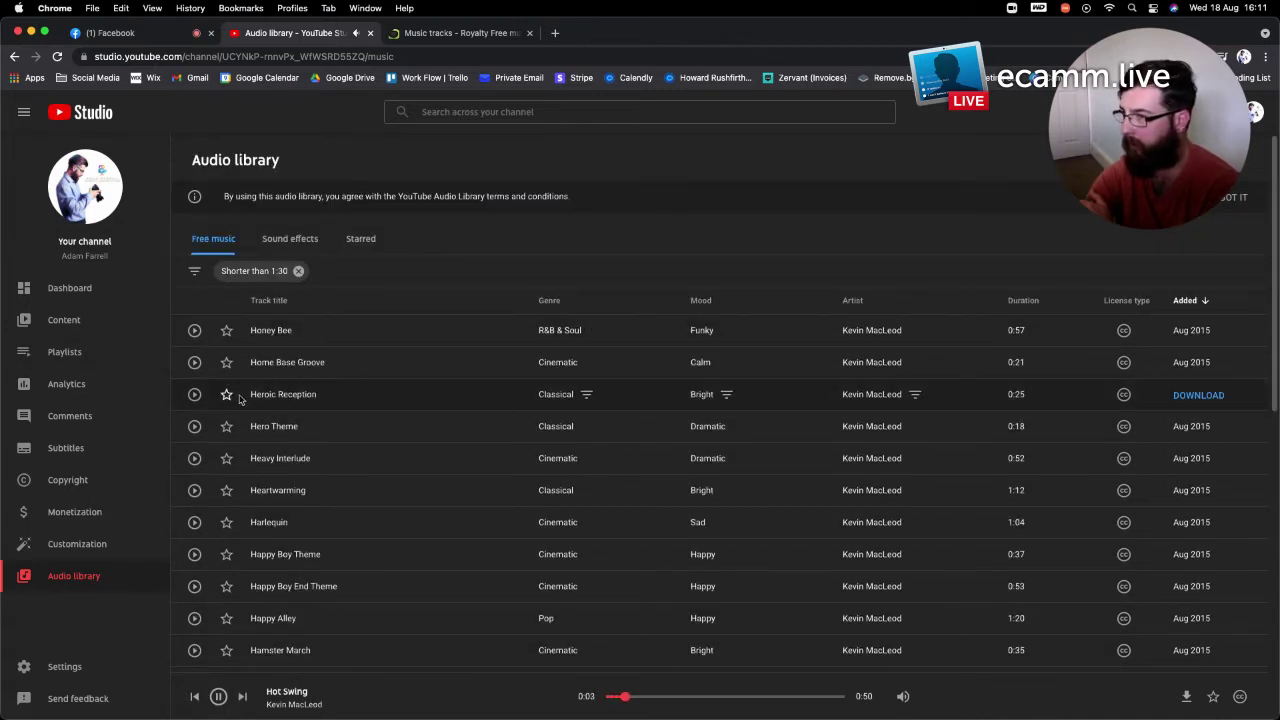
scroll(239, 407, down, 5)
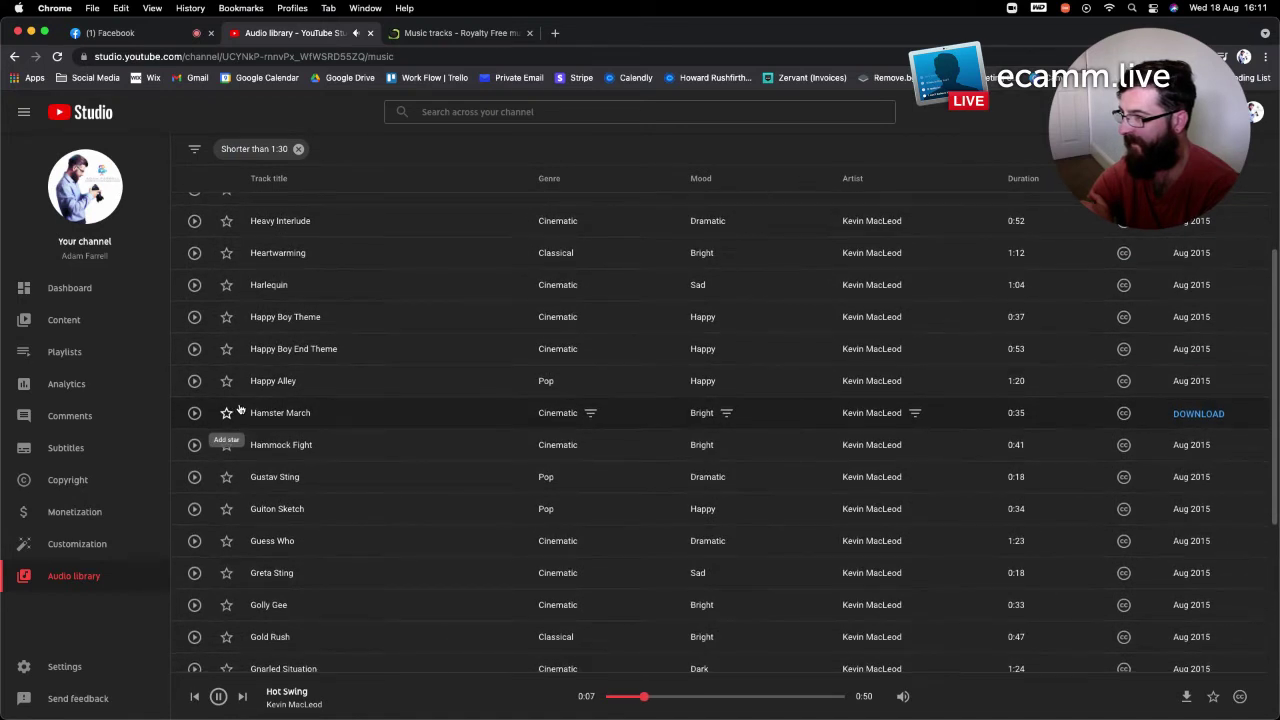
click(194, 317)
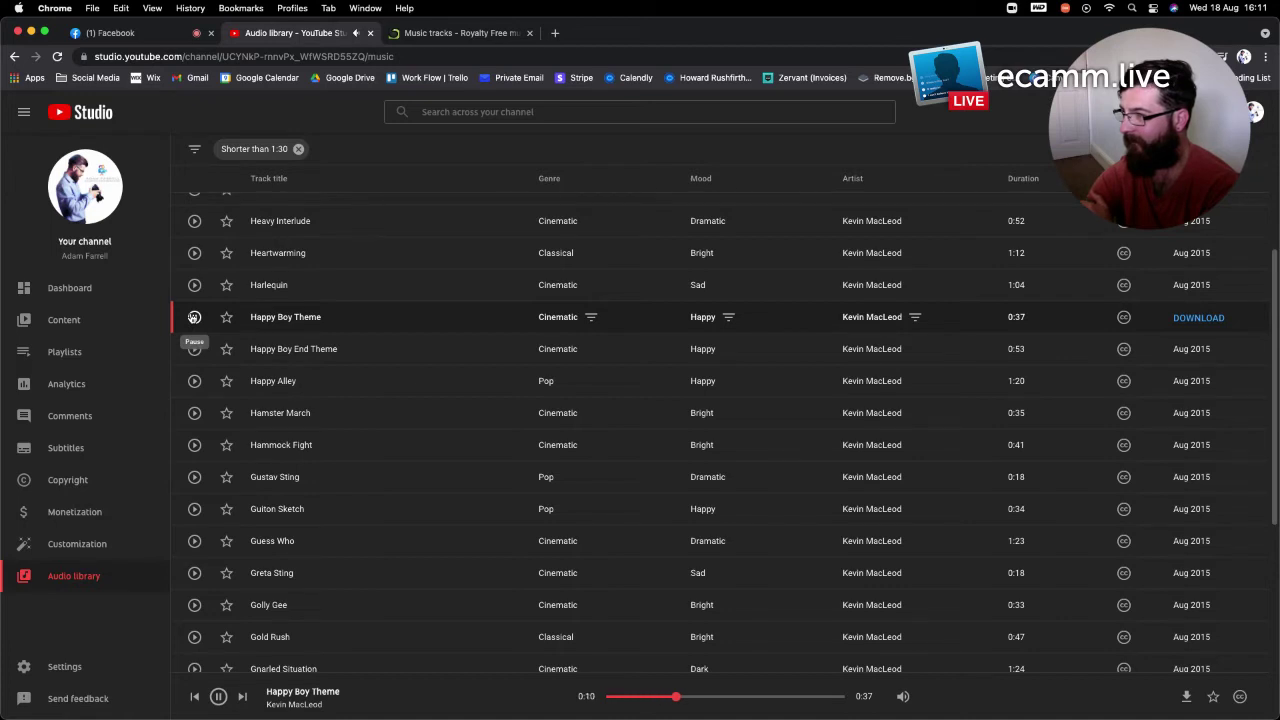
click(194, 349)
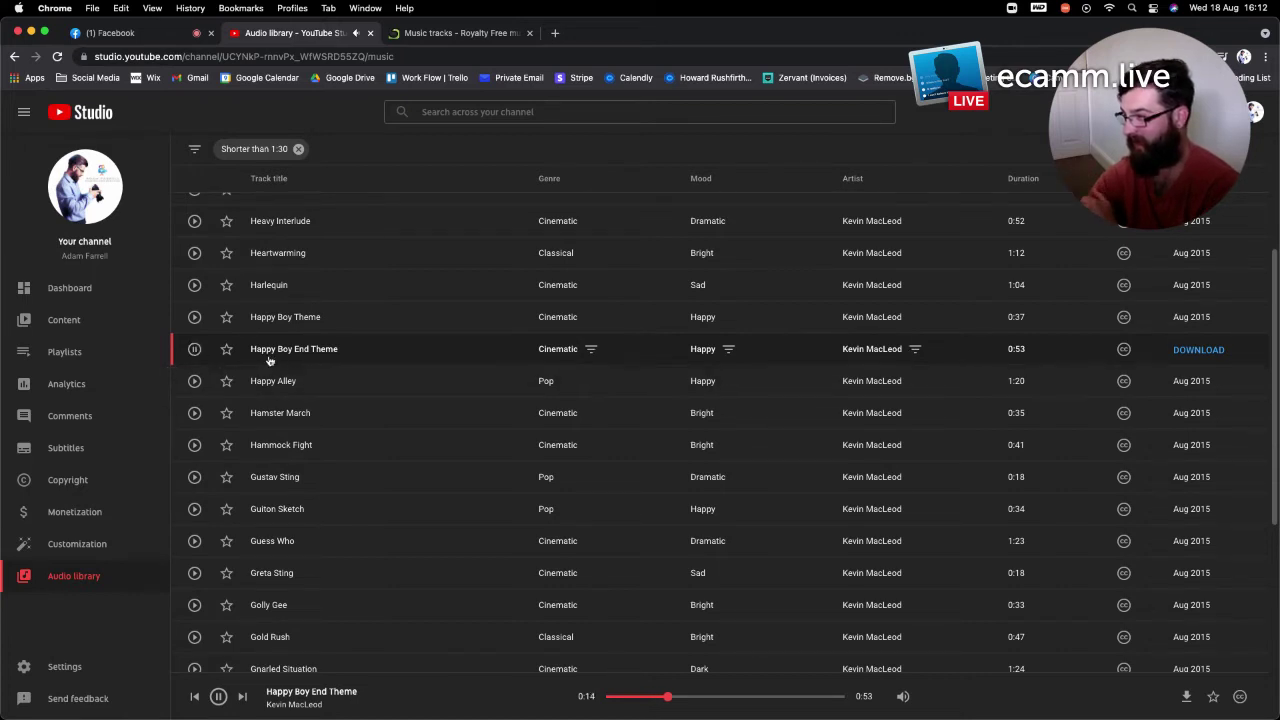
click(194, 382)
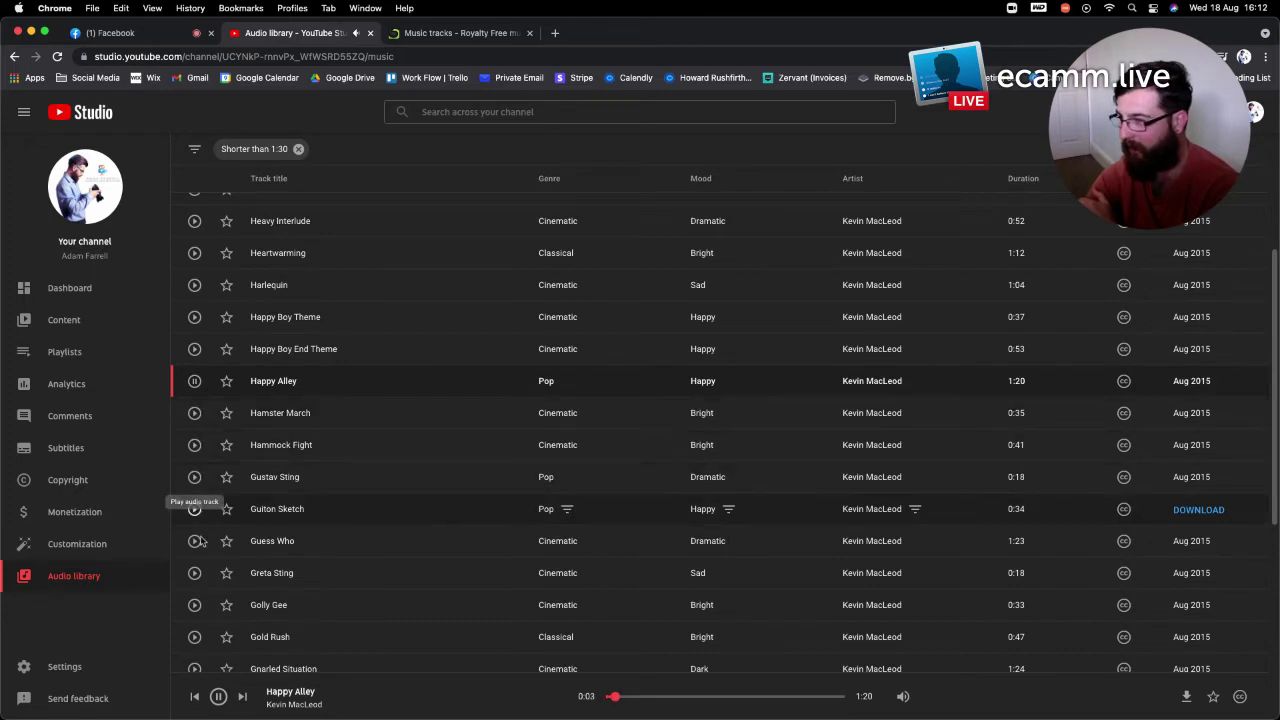
click(194, 482)
Look through the rest of this page and the whole fifth page of short tracks, pausing Gustav Sting on the way
scroll(208, 507, down, 4)
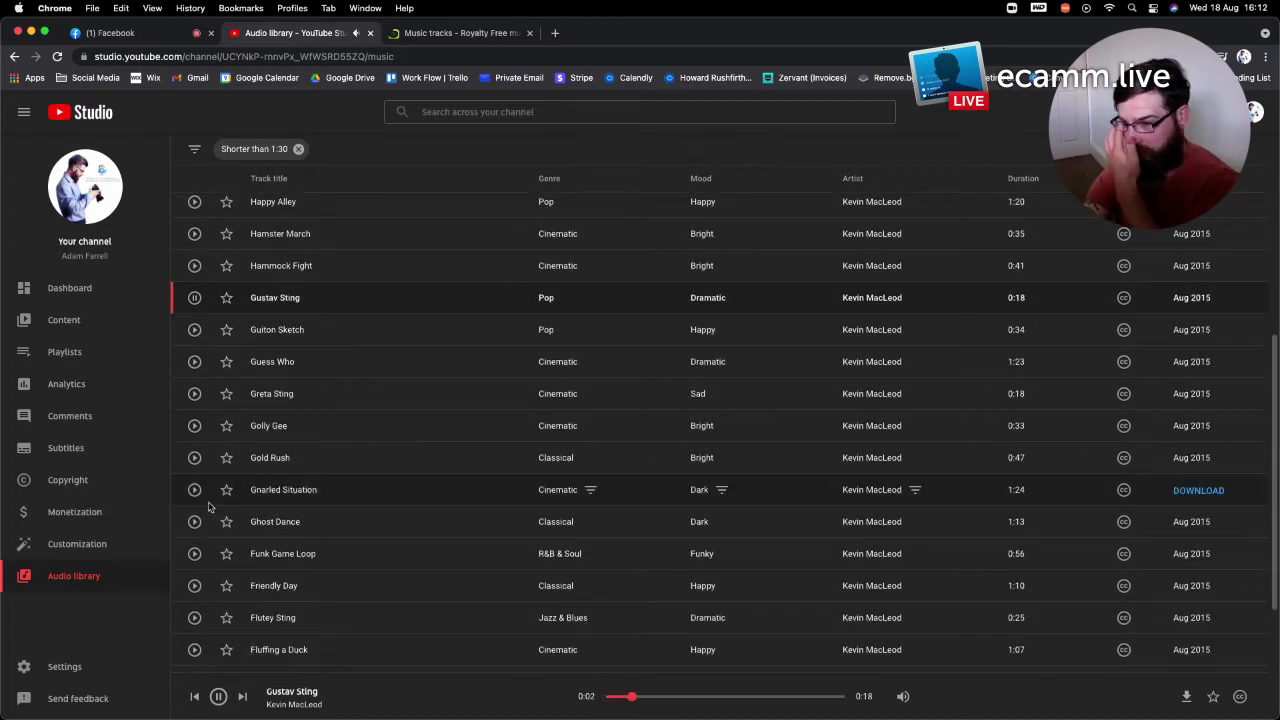
scroll(210, 510, down, 5)
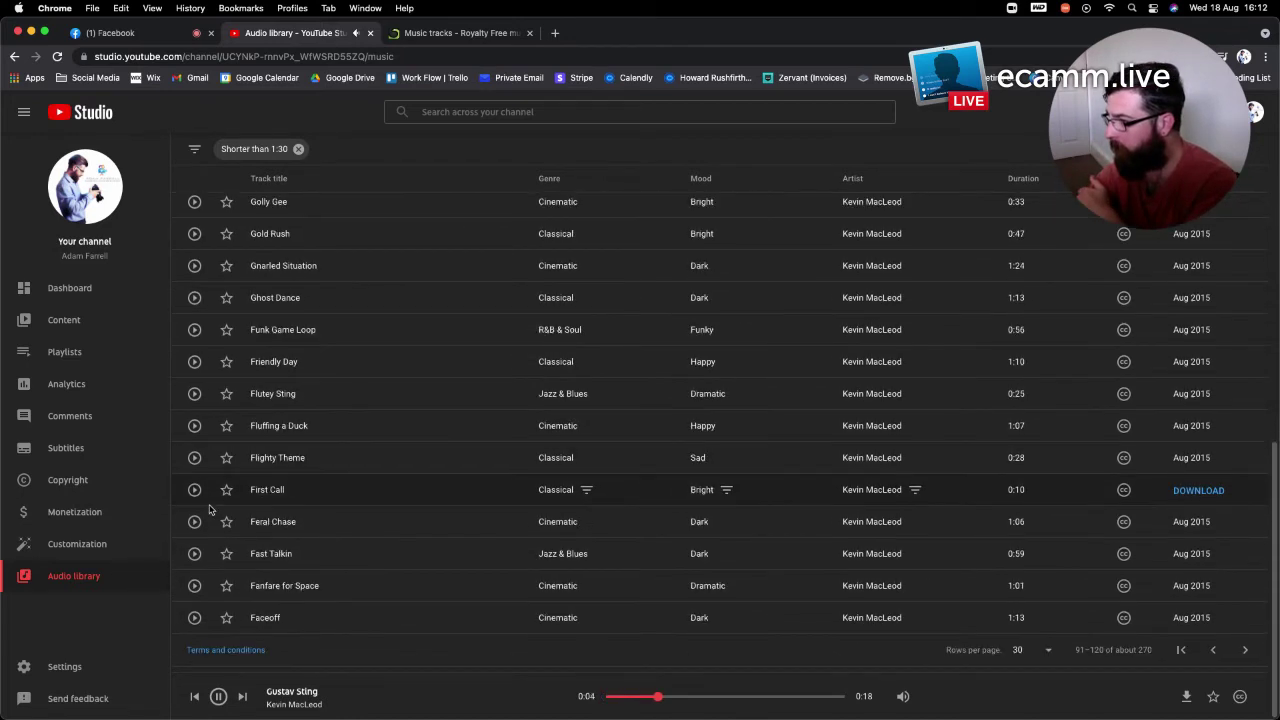
click(1245, 651)
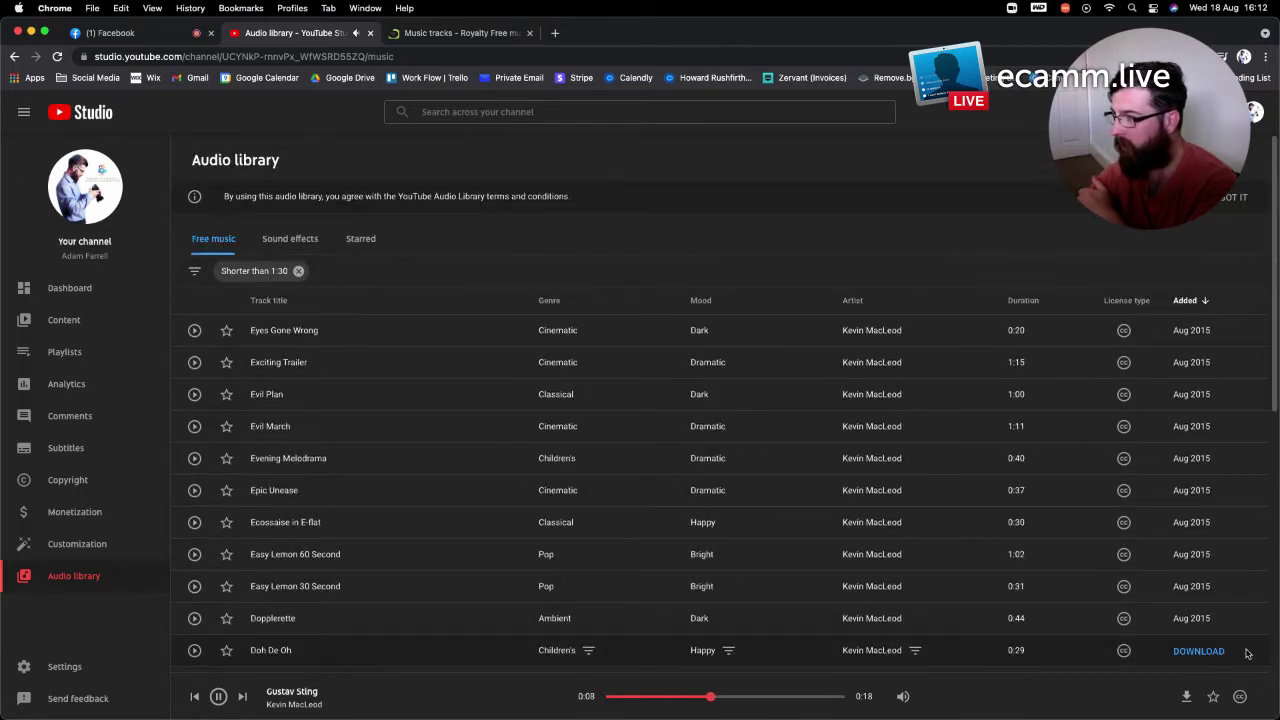
scroll(606, 563, down, 2)
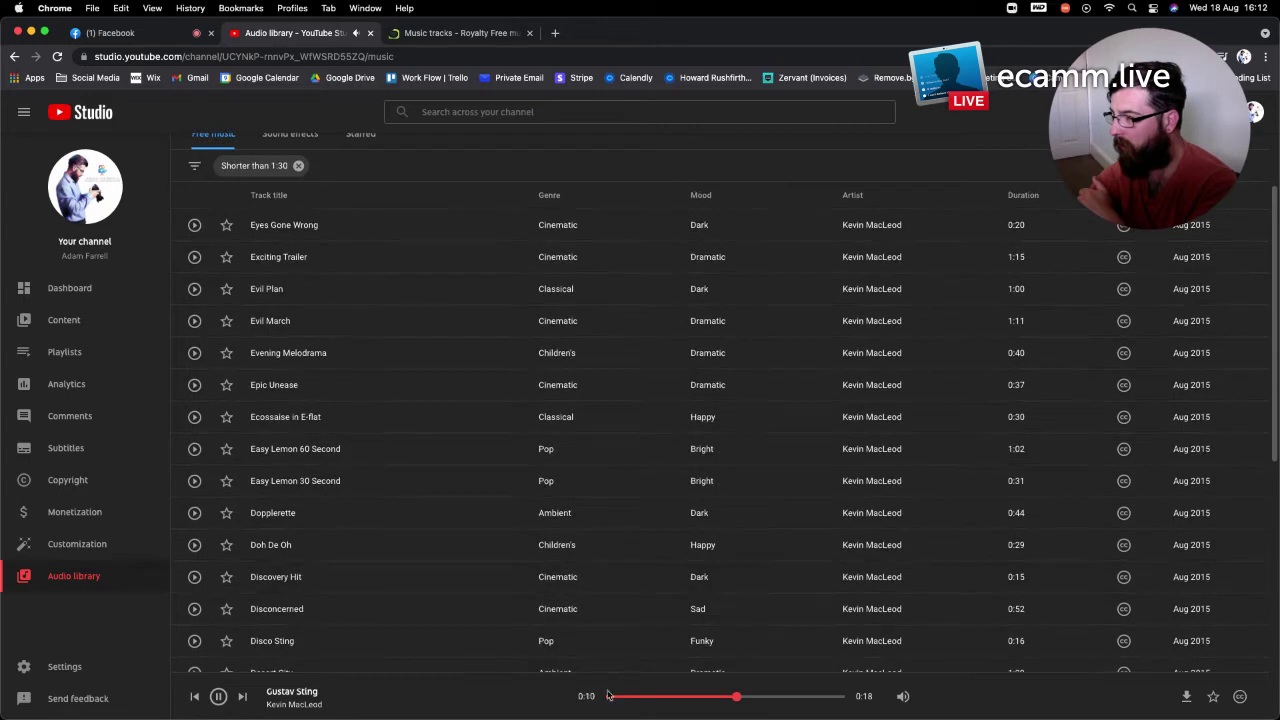
click(218, 696)
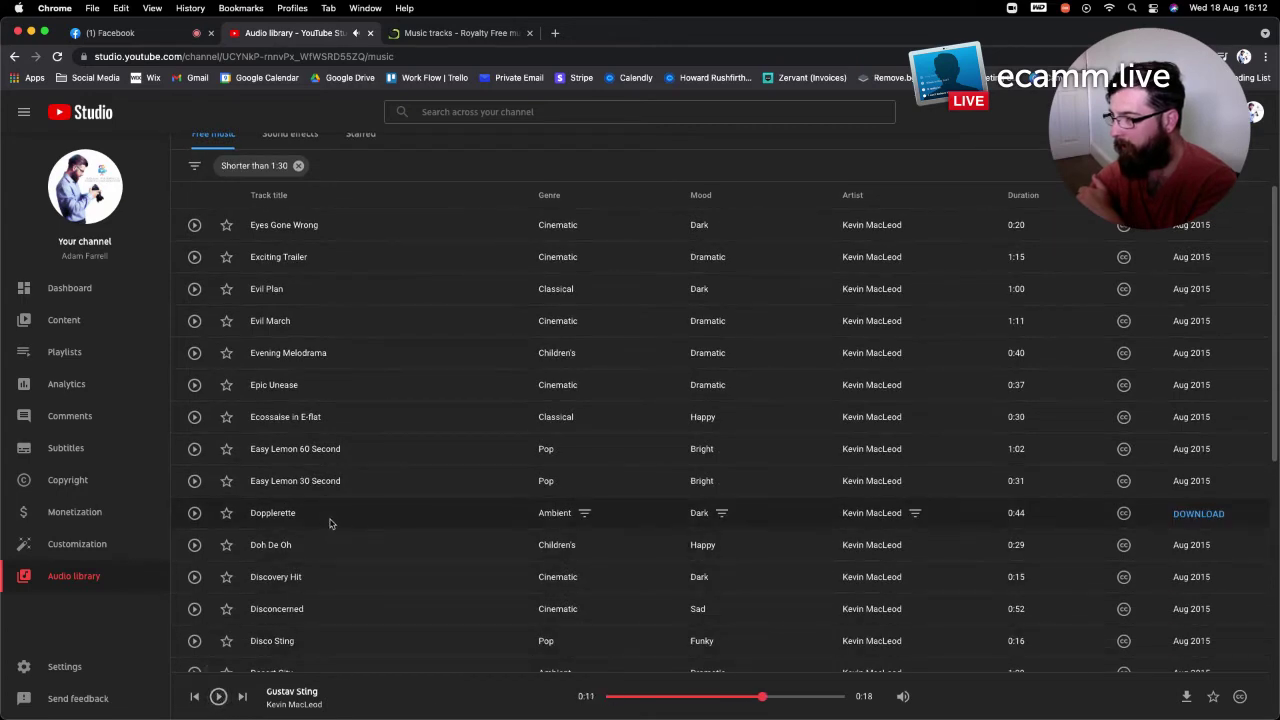
scroll(330, 521, down, 3)
scroll(331, 522, down, 2)
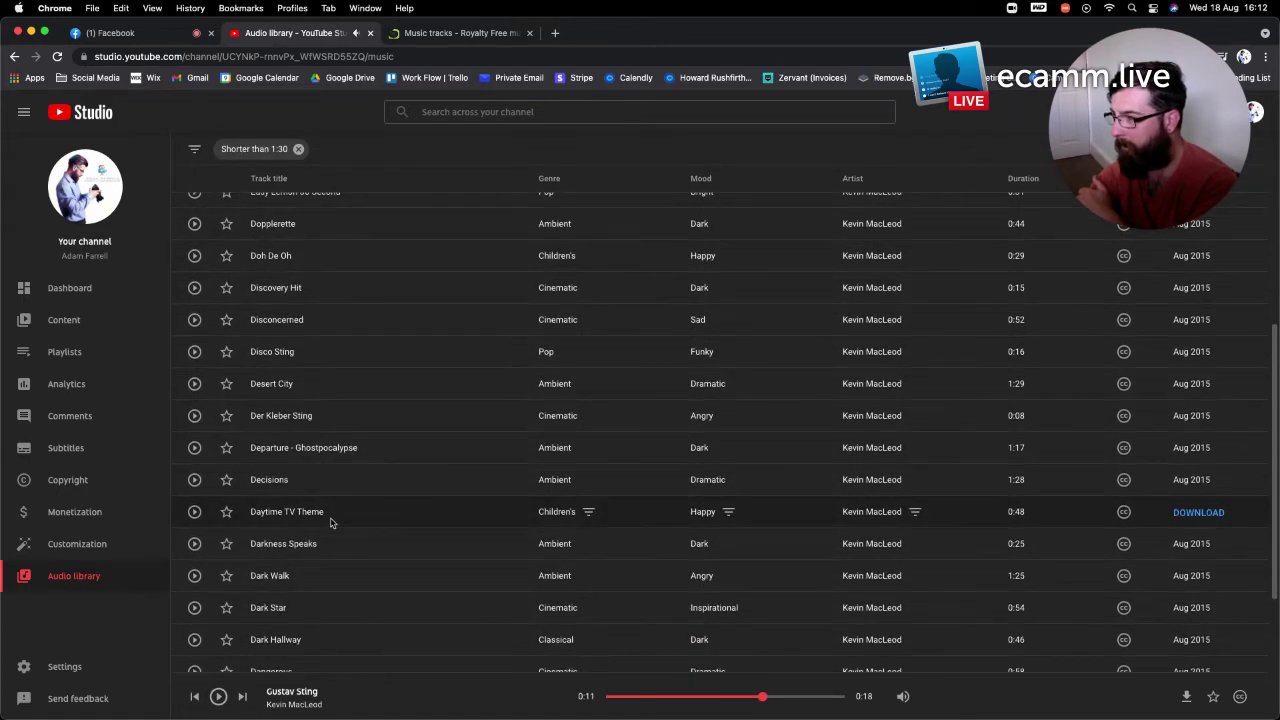
scroll(331, 522, down, 4)
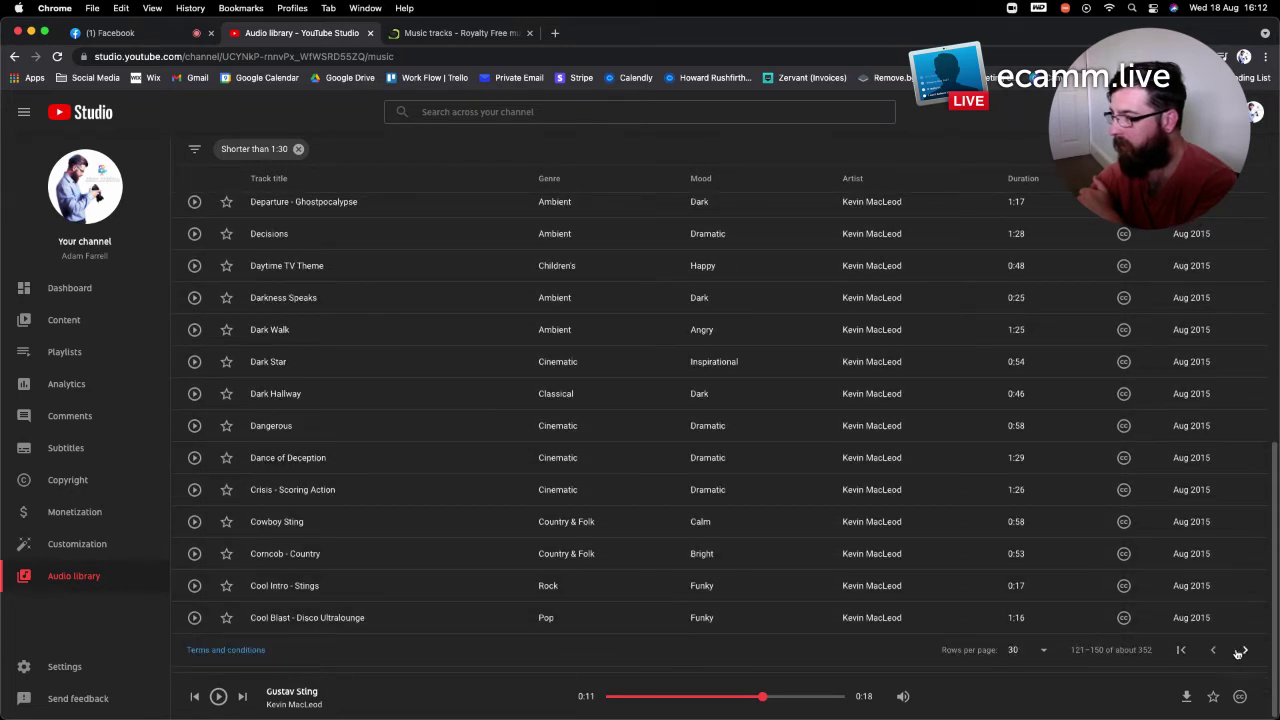
Go to the sixth page of filtered tracks and preview Comfortable Mystery 4, Comfortable Mystery 3 and Comedic Juggernaut
click(1243, 651)
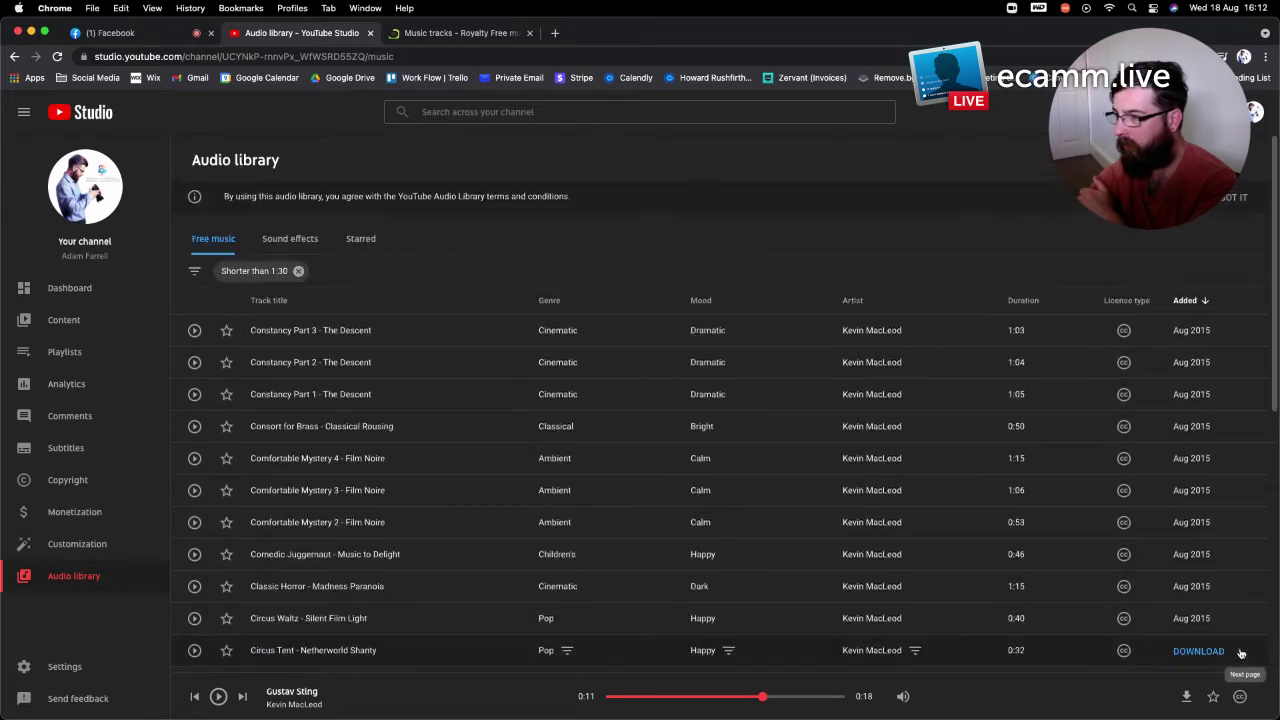
click(194, 459)
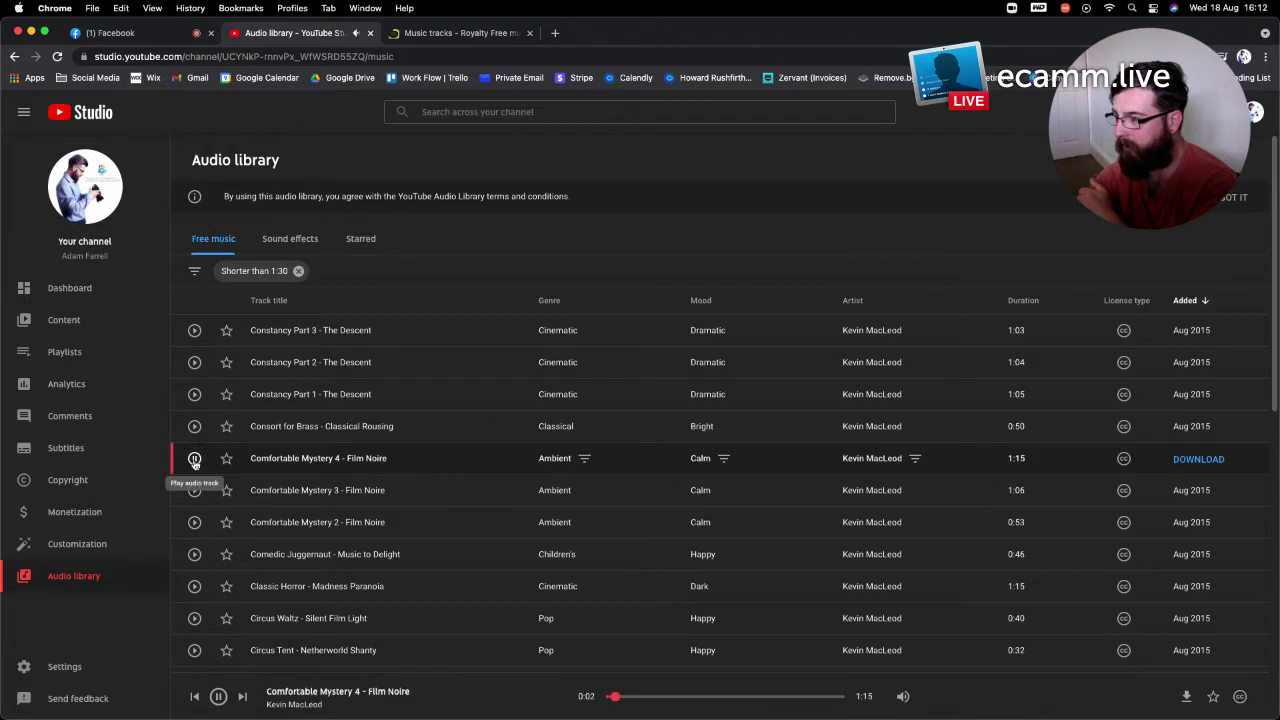
click(195, 491)
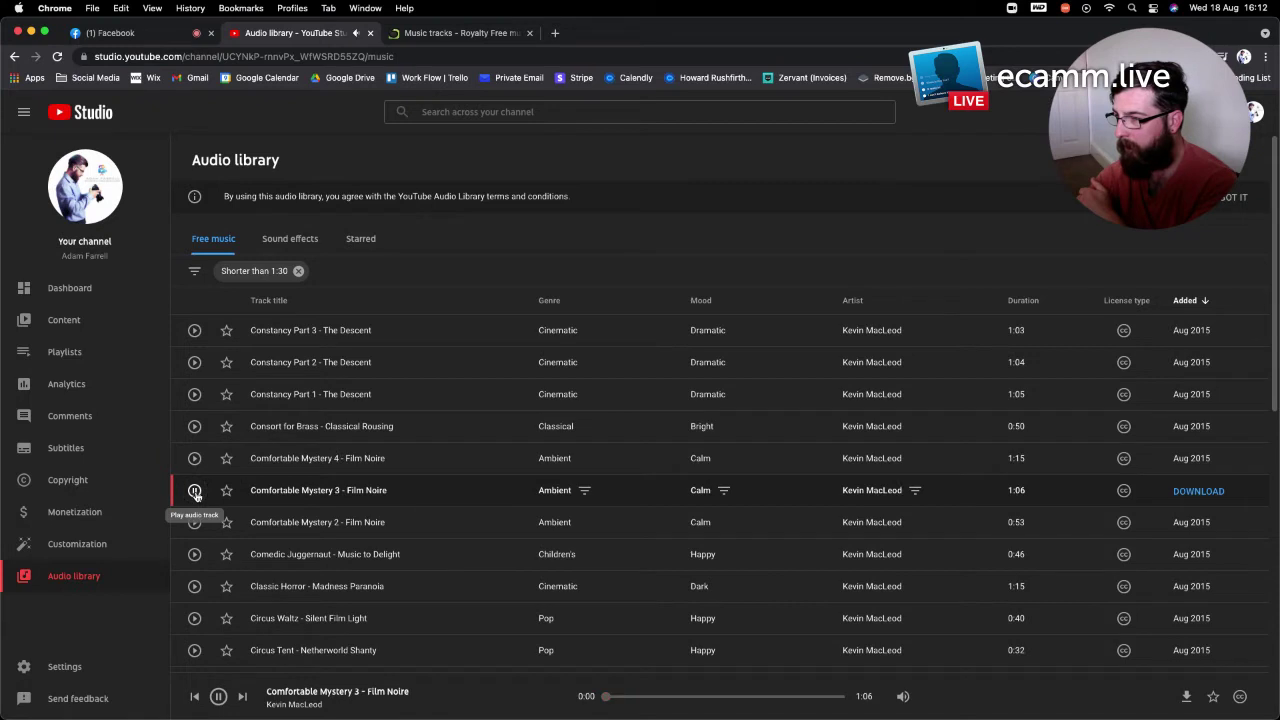
click(195, 555)
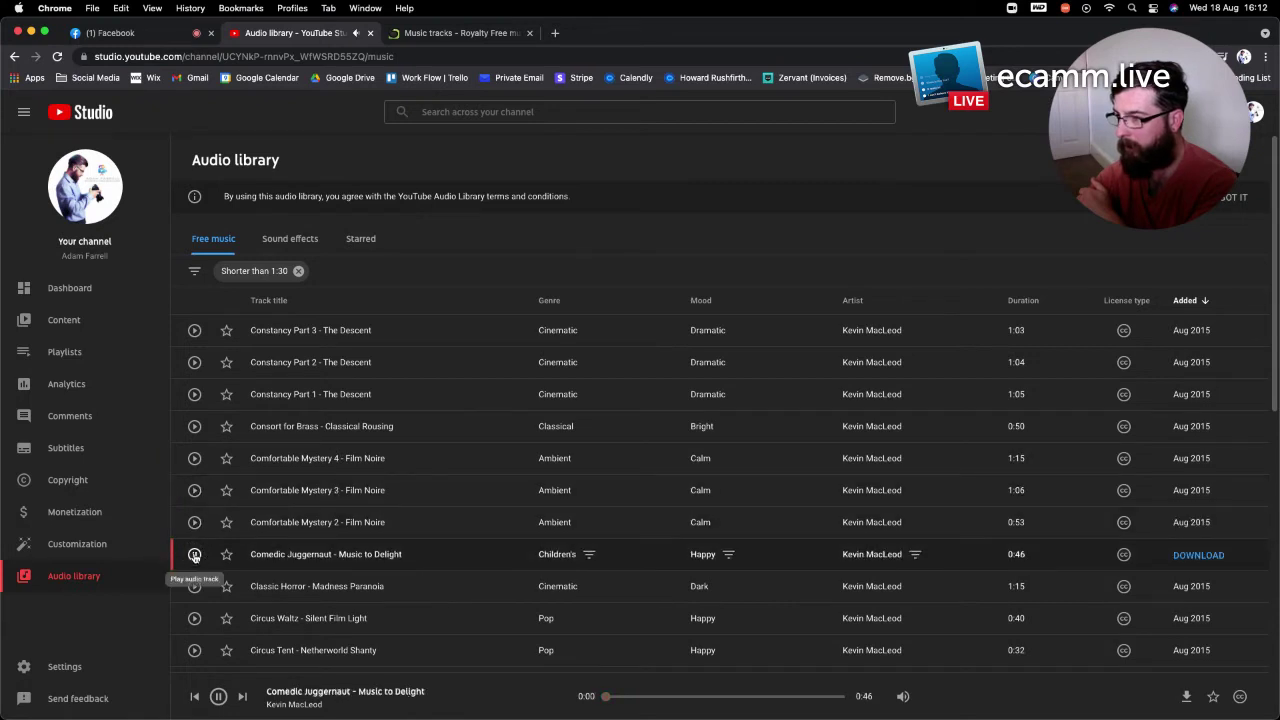
Preview the tracks Classic Horror - Madness Paranoia, Chucky the Construction Worker - Stings and Chipper - Happy Rock
click(195, 587)
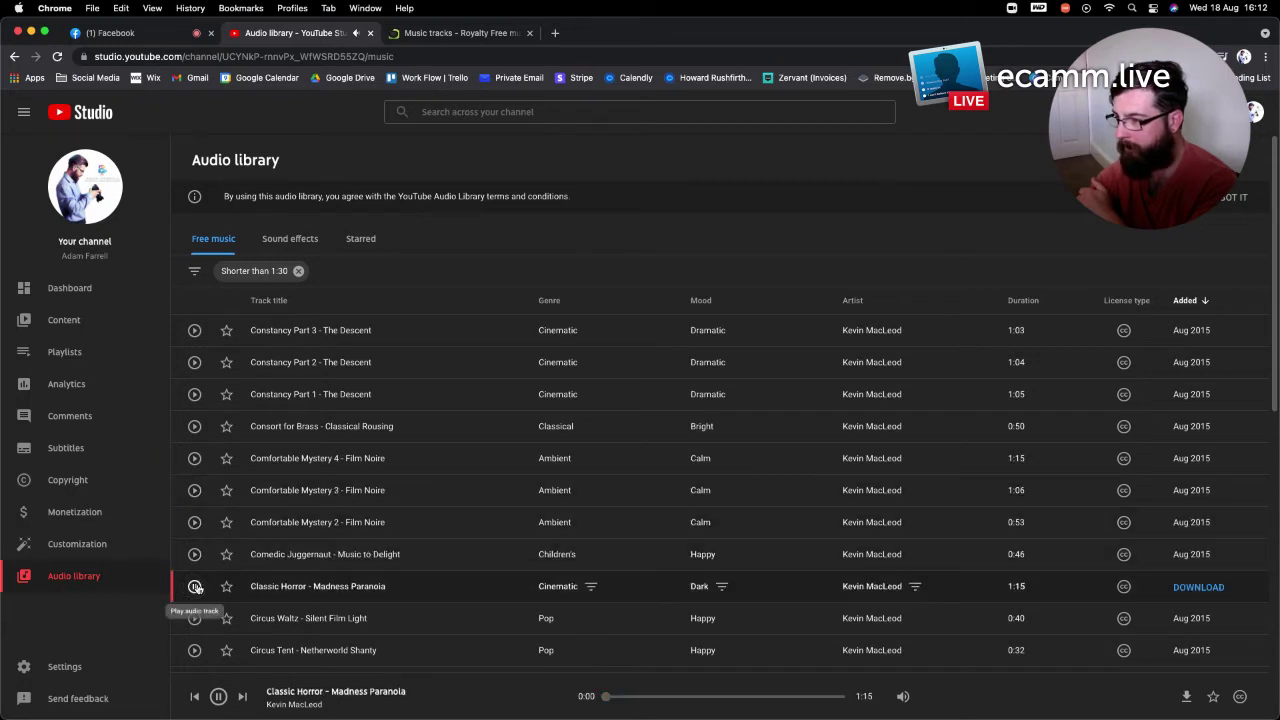
scroll(195, 589, down, 4)
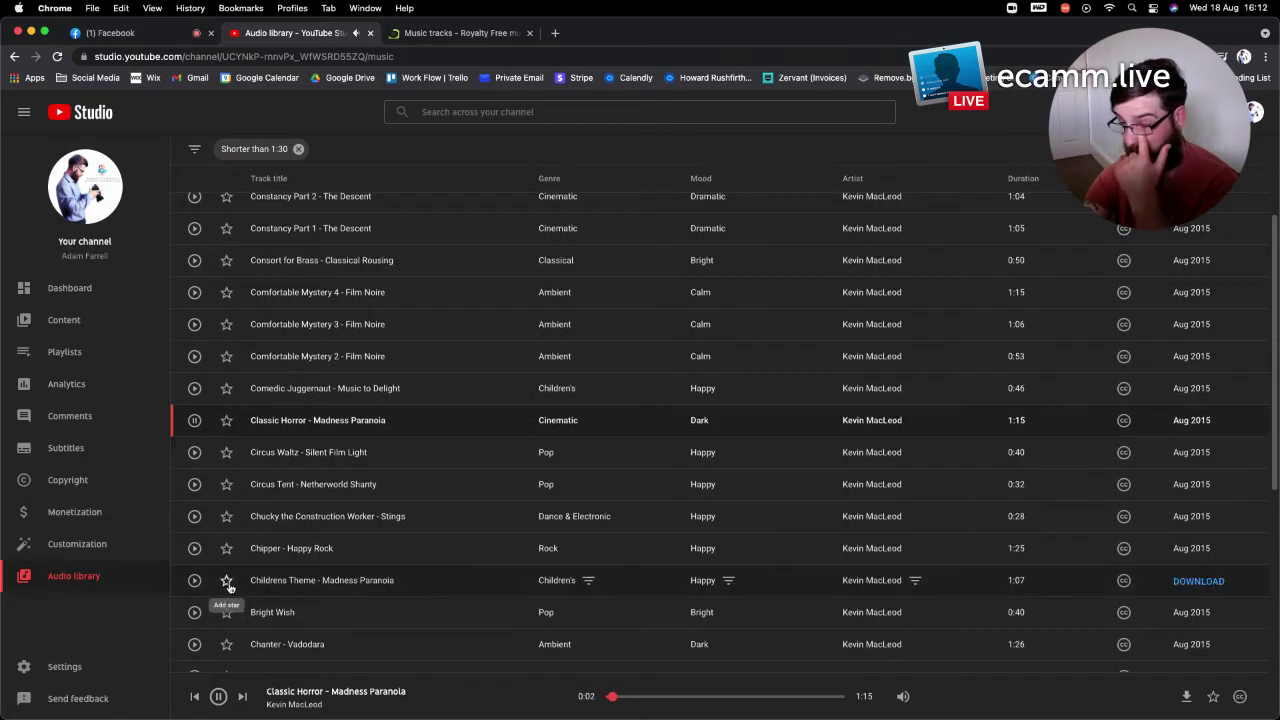
click(192, 518)
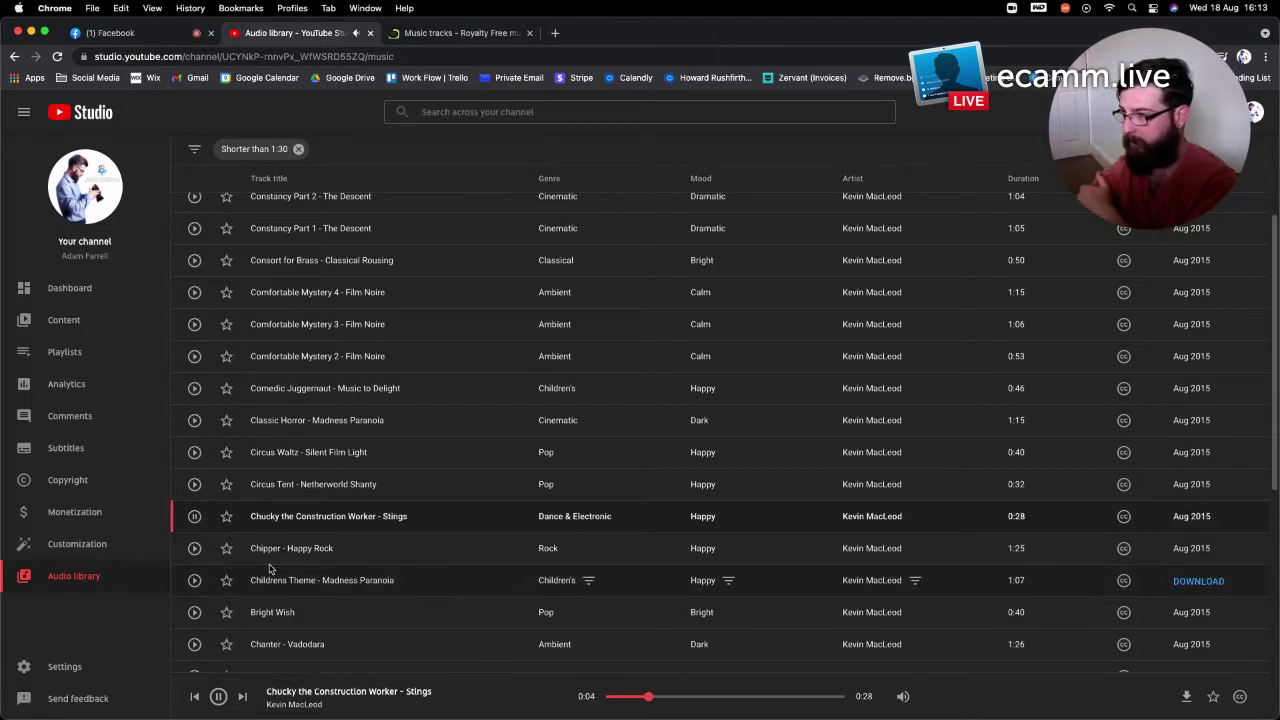
click(194, 548)
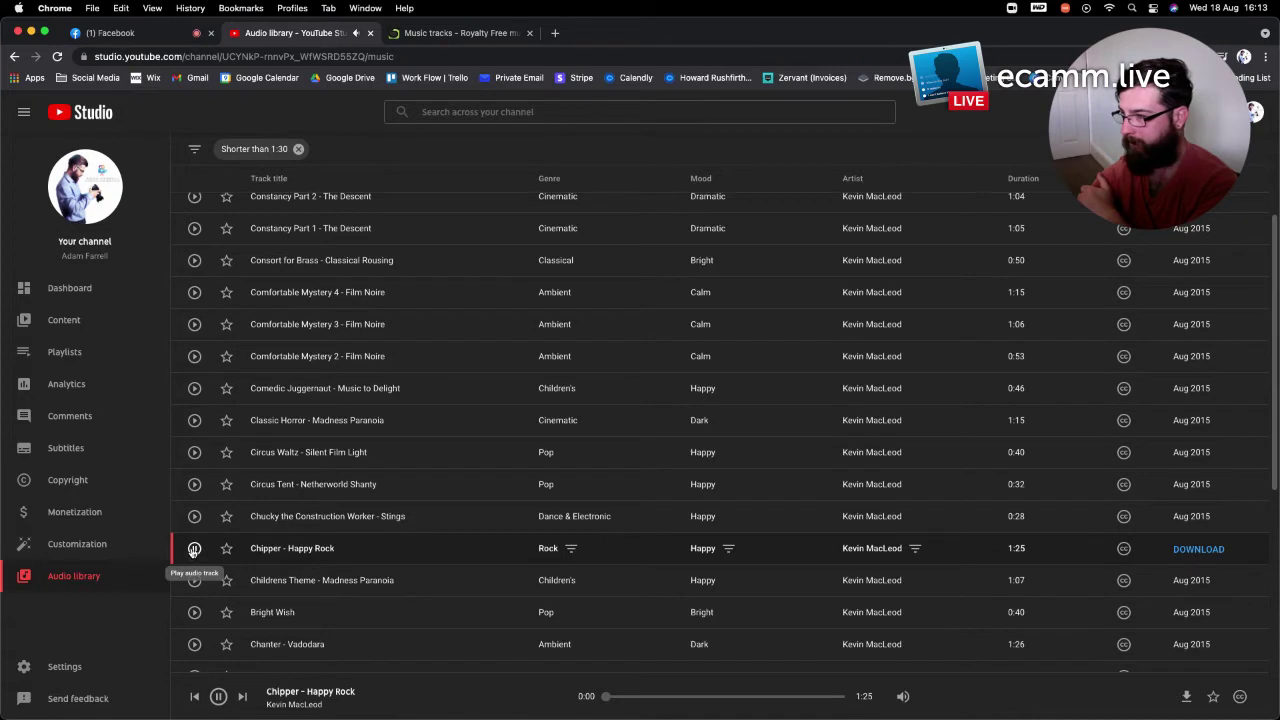
Go to the next page of the filtered track list and pause the Chipper - Happy Rock preview
scroll(206, 624, down, 3)
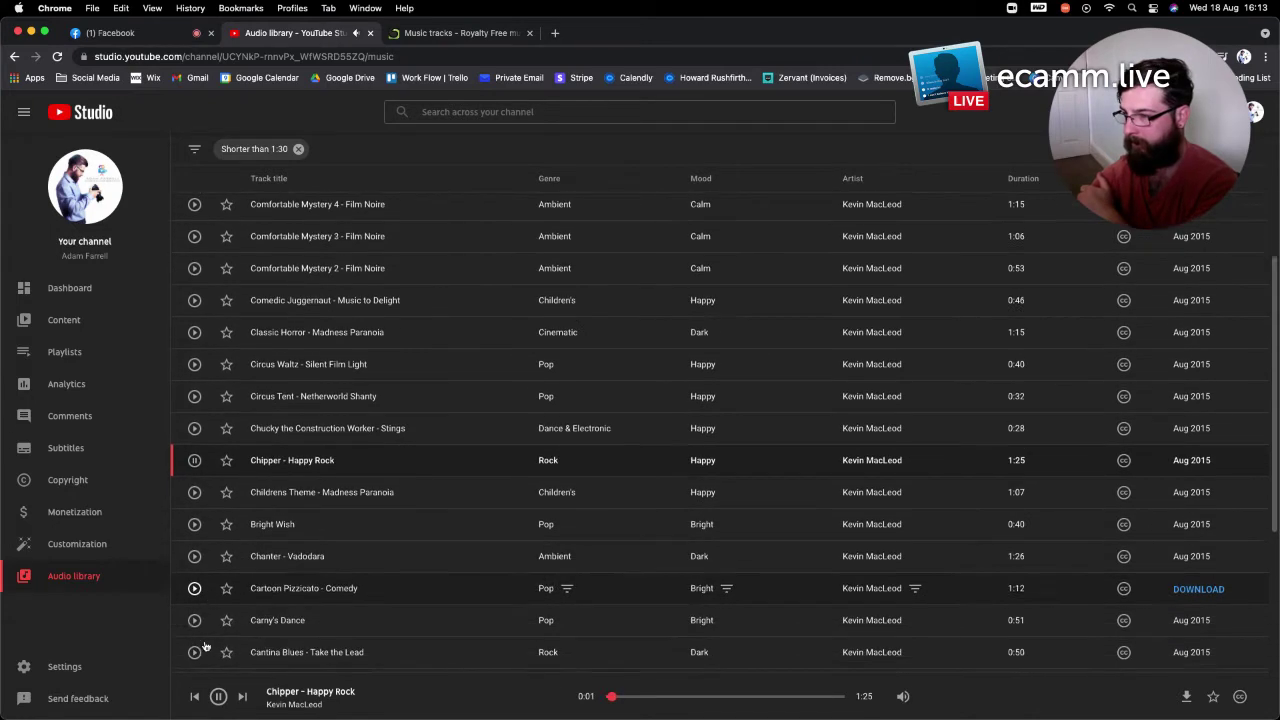
scroll(206, 620, down, 5)
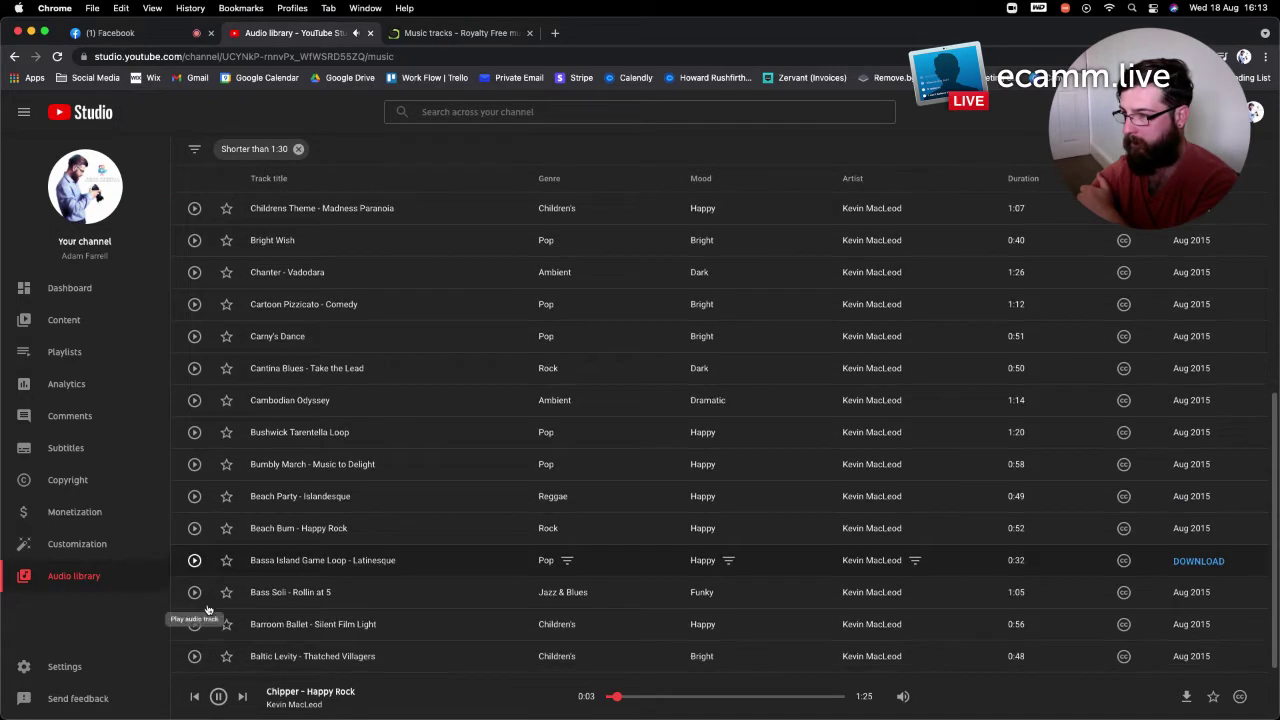
scroll(207, 608, down, 1)
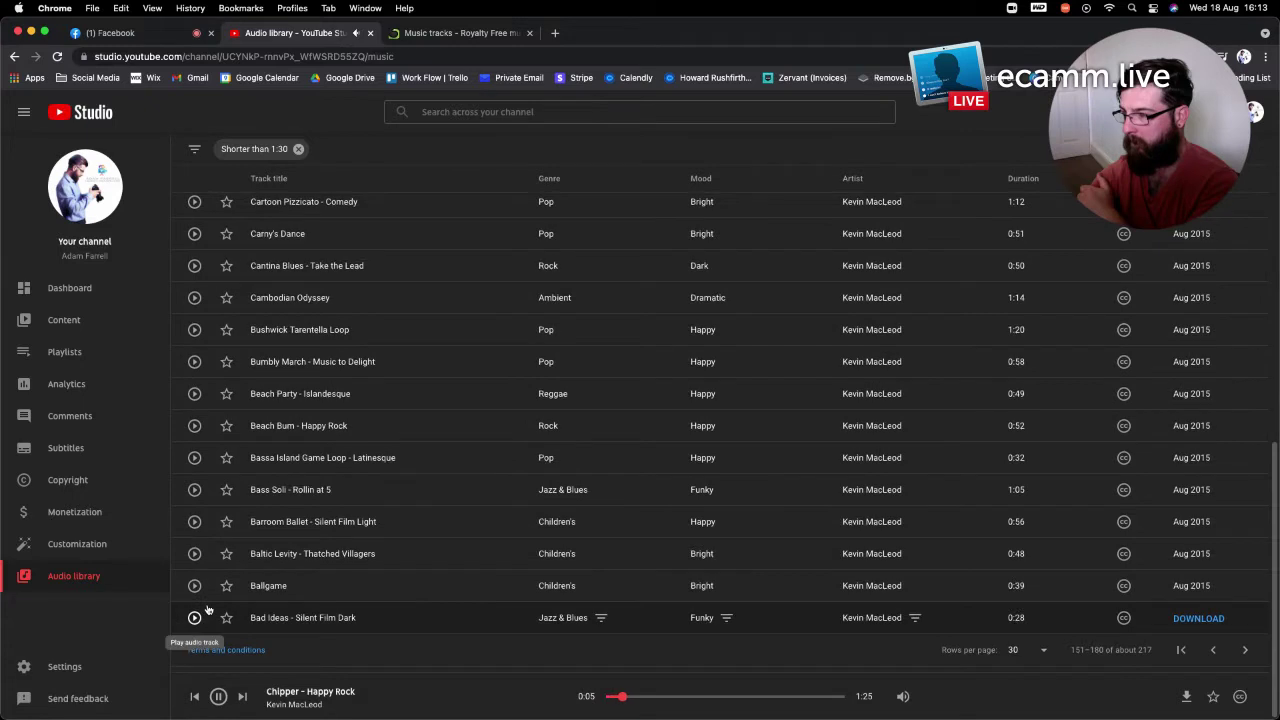
click(1245, 650)
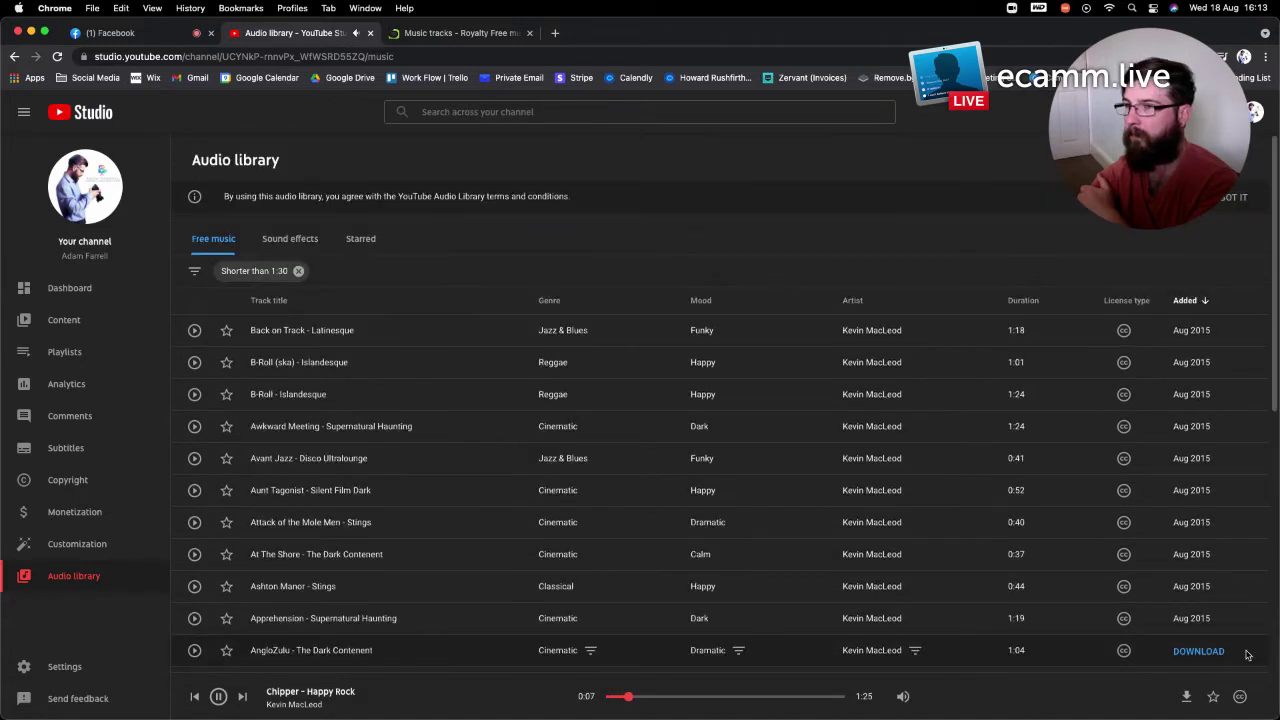
click(217, 696)
Preview the tracks Back on Track - Latinesque, B-Roll (ska) - Islandesque and Awkward Meeting - Supernatural Haunting
click(194, 331)
scroll(196, 342, down, 1)
scroll(195, 336, down, 1)
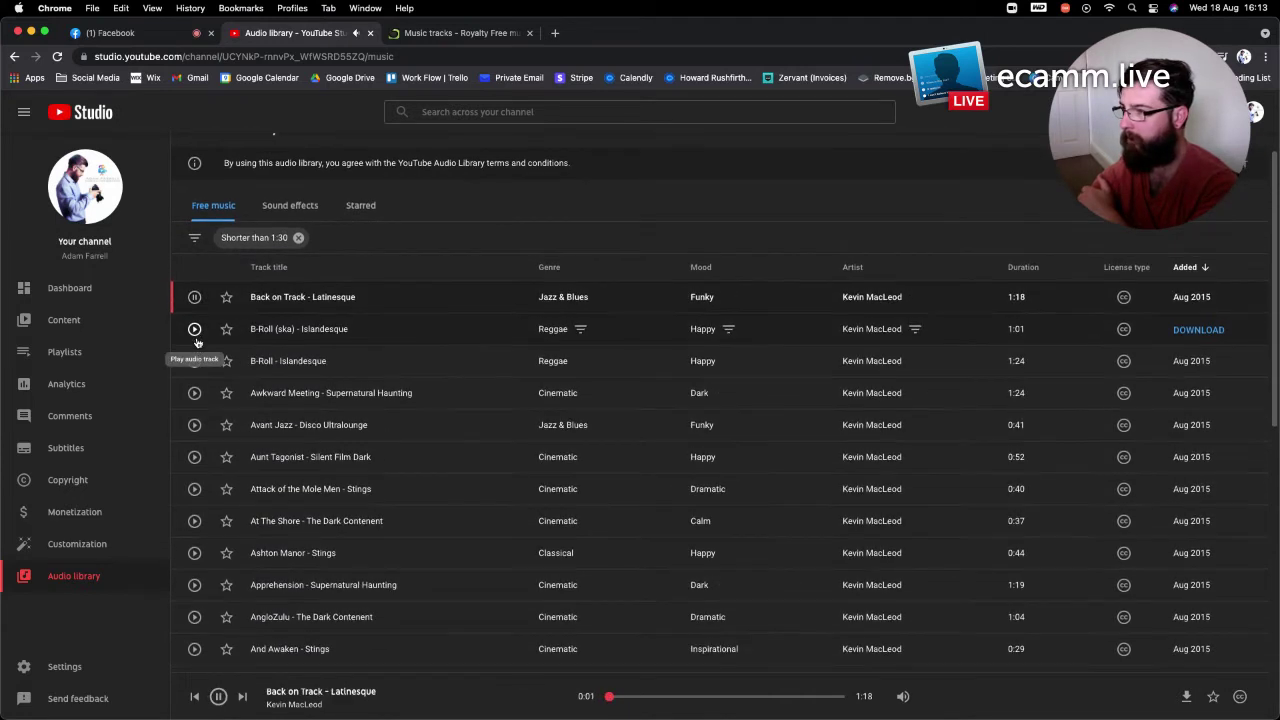
click(195, 331)
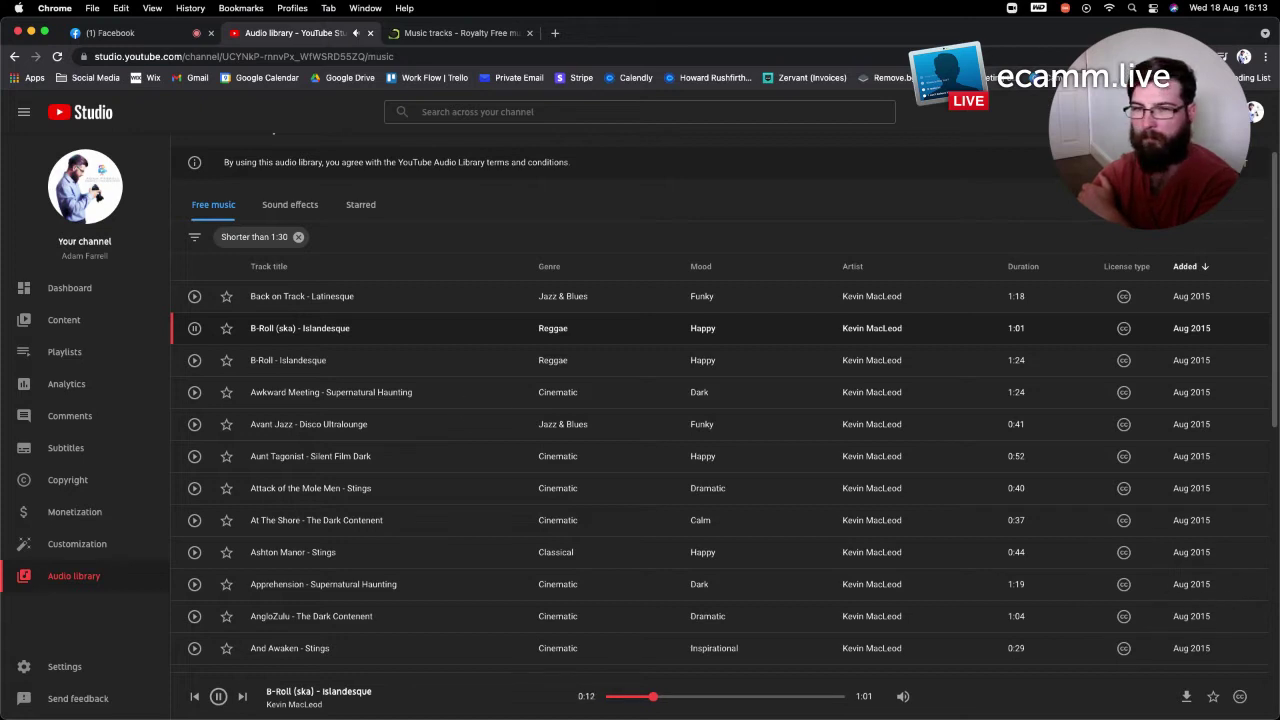
click(194, 392)
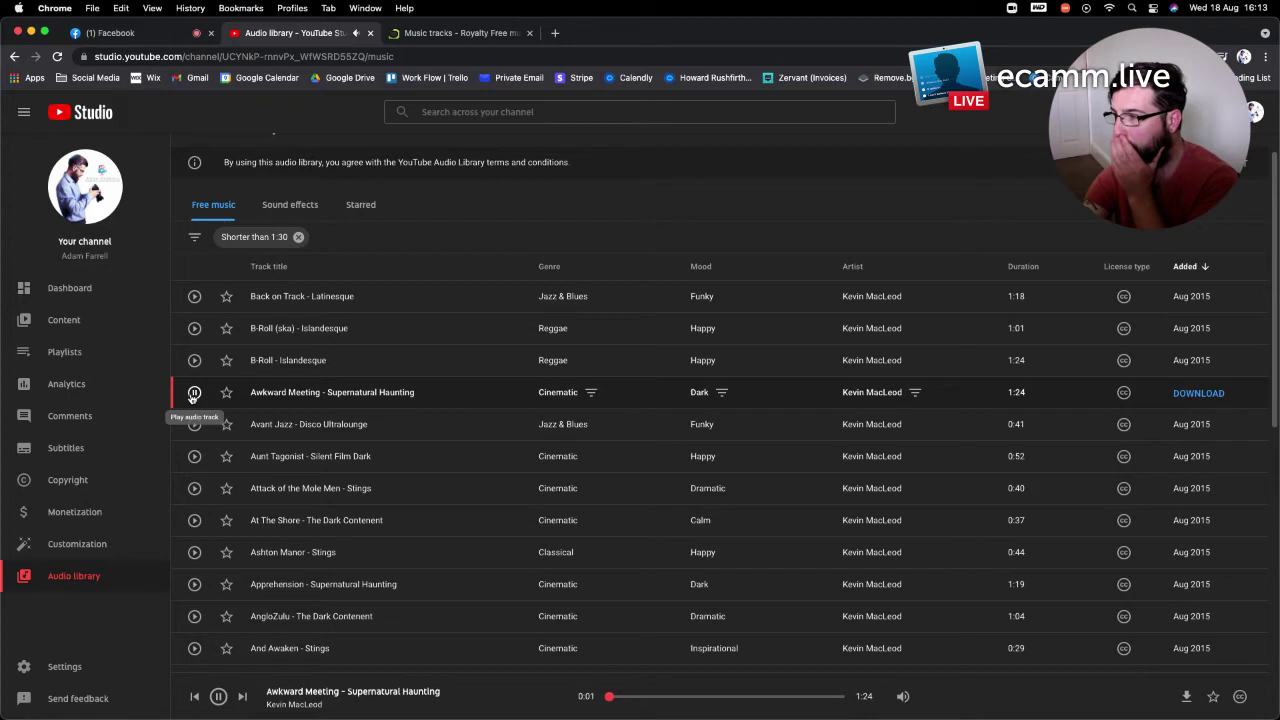
Look through the rest of the page's tracks and preview Amazing Plan - Silent Film Dark
scroll(194, 396, down, 10)
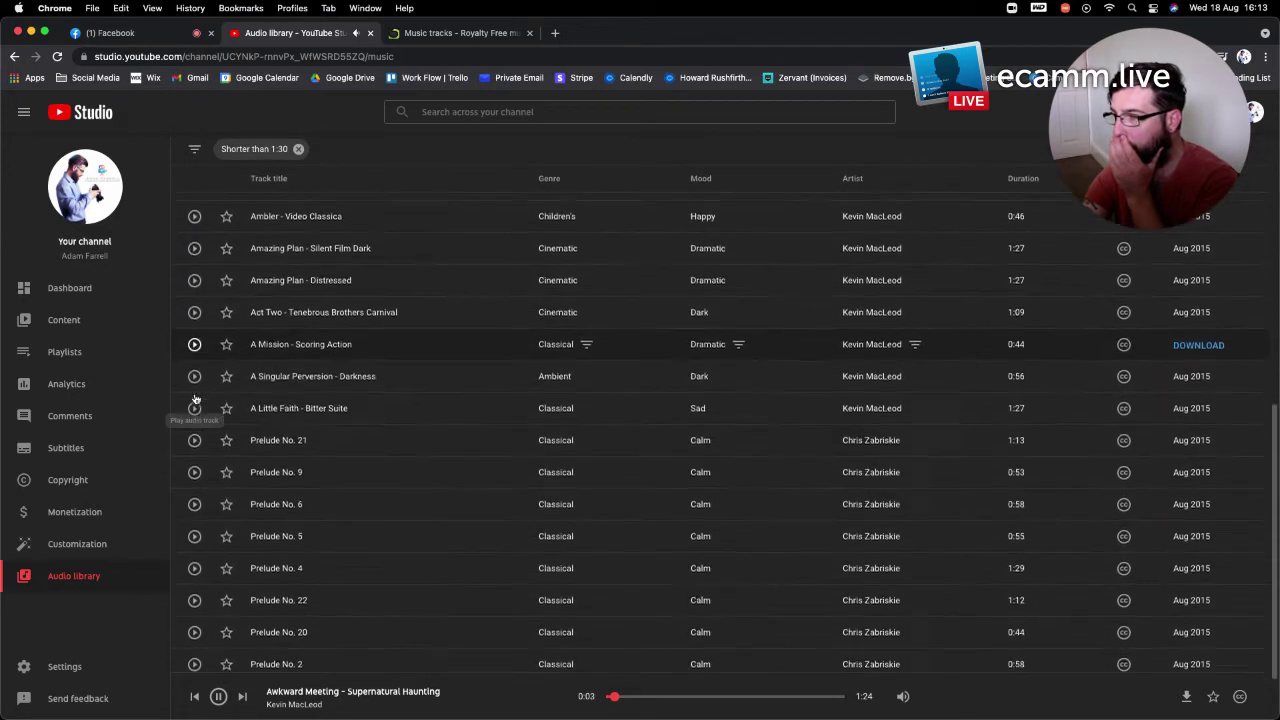
scroll(195, 393, up, 3)
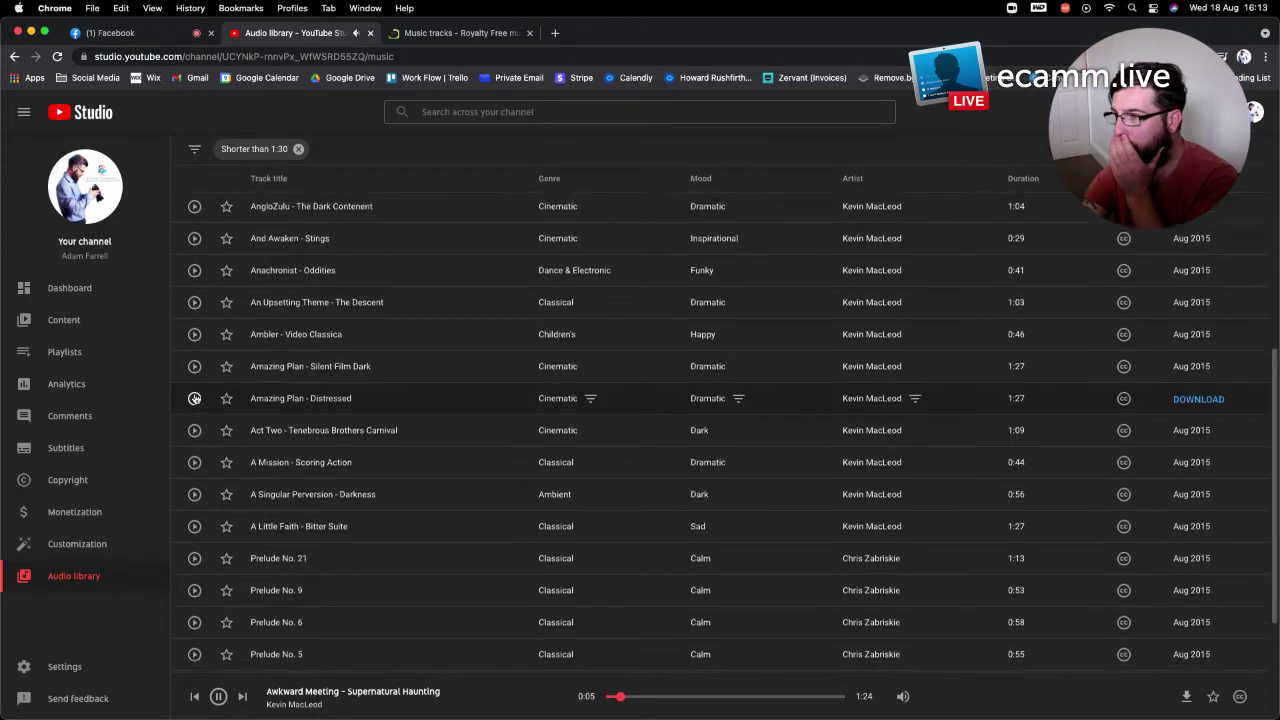
click(194, 378)
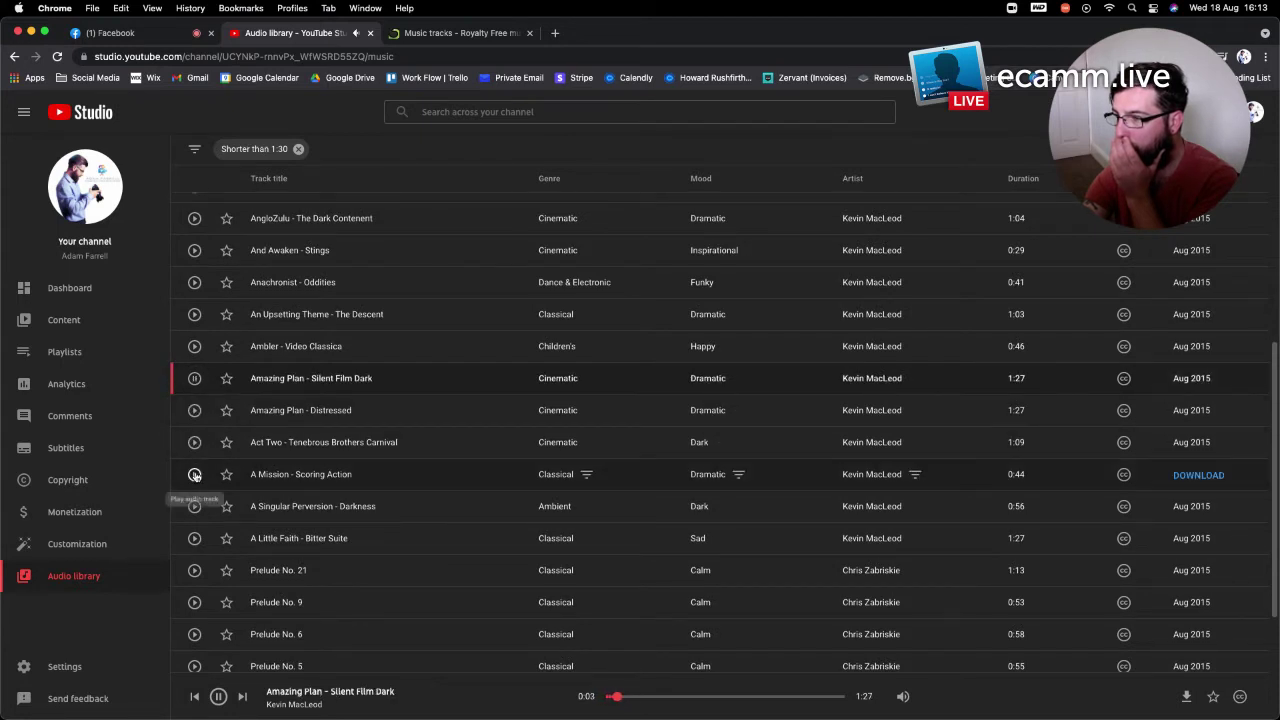
scroll(196, 500, up, 1)
scroll(205, 584, down, 2)
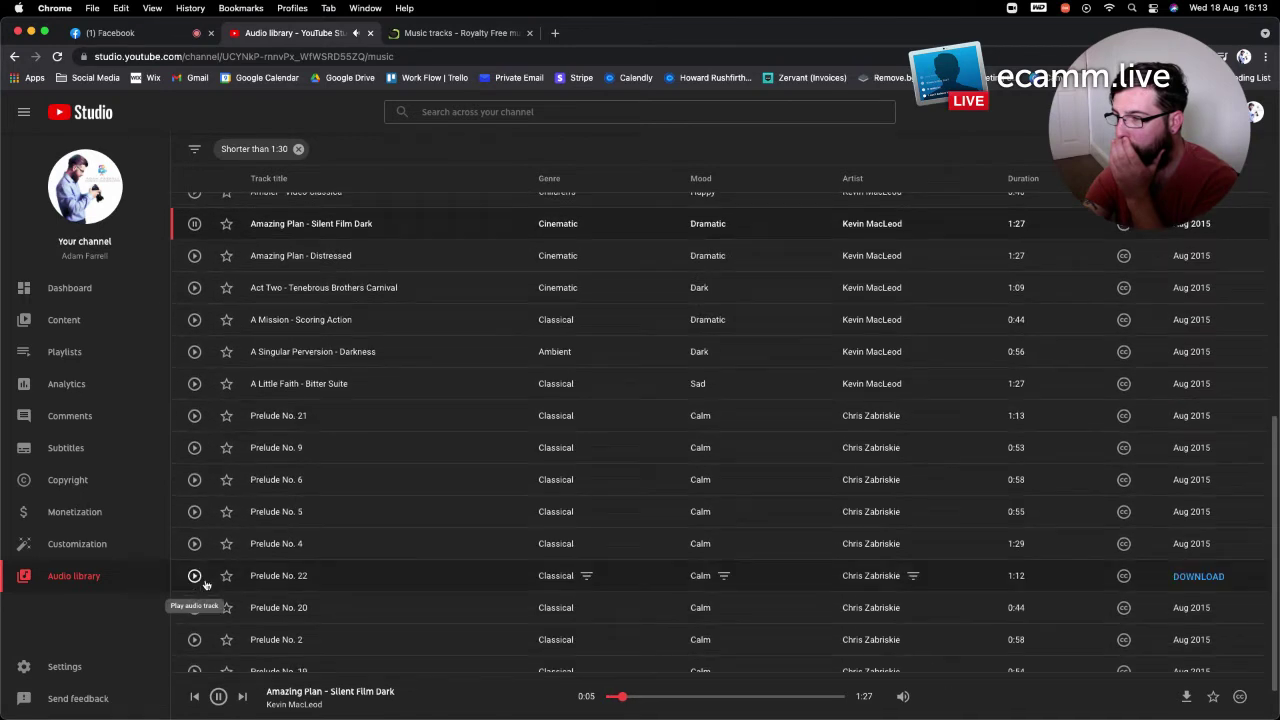
scroll(205, 584, up, 3)
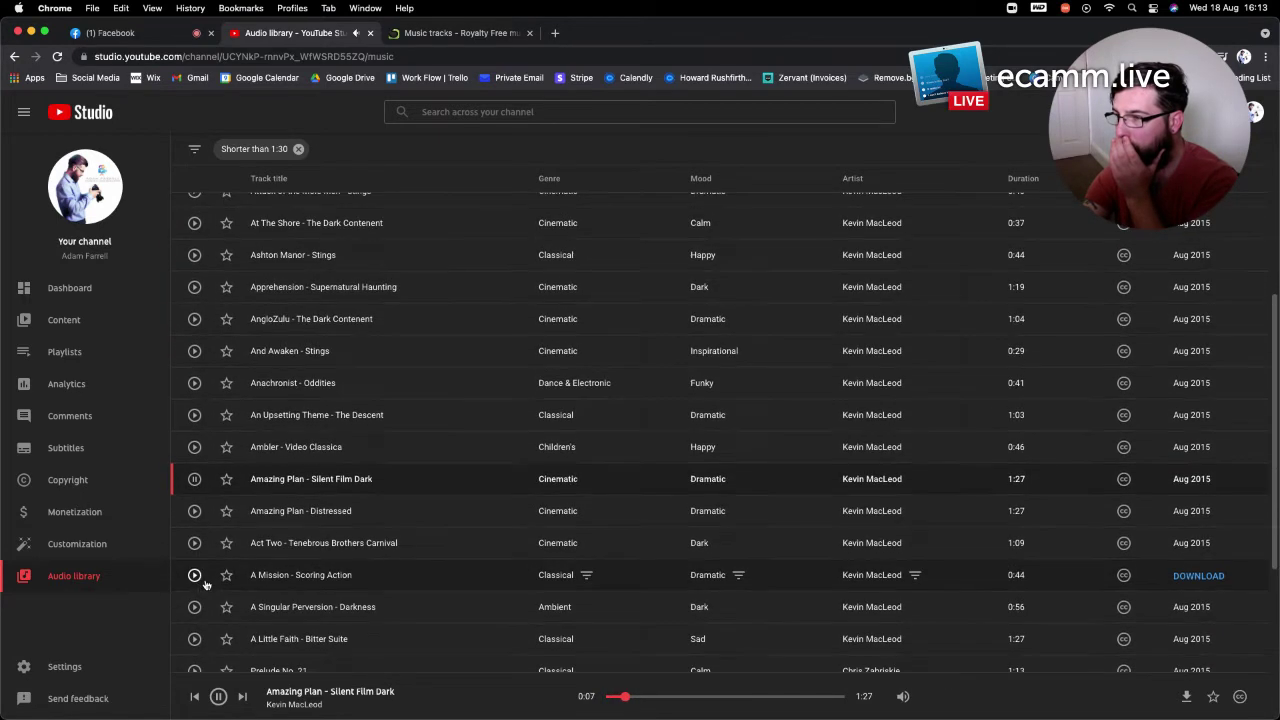
Preview Ambler - Video Classica, Act Two - Tenebrous Brothers Carnival and Prelude No. 19, and pause playback on the last one
click(195, 447)
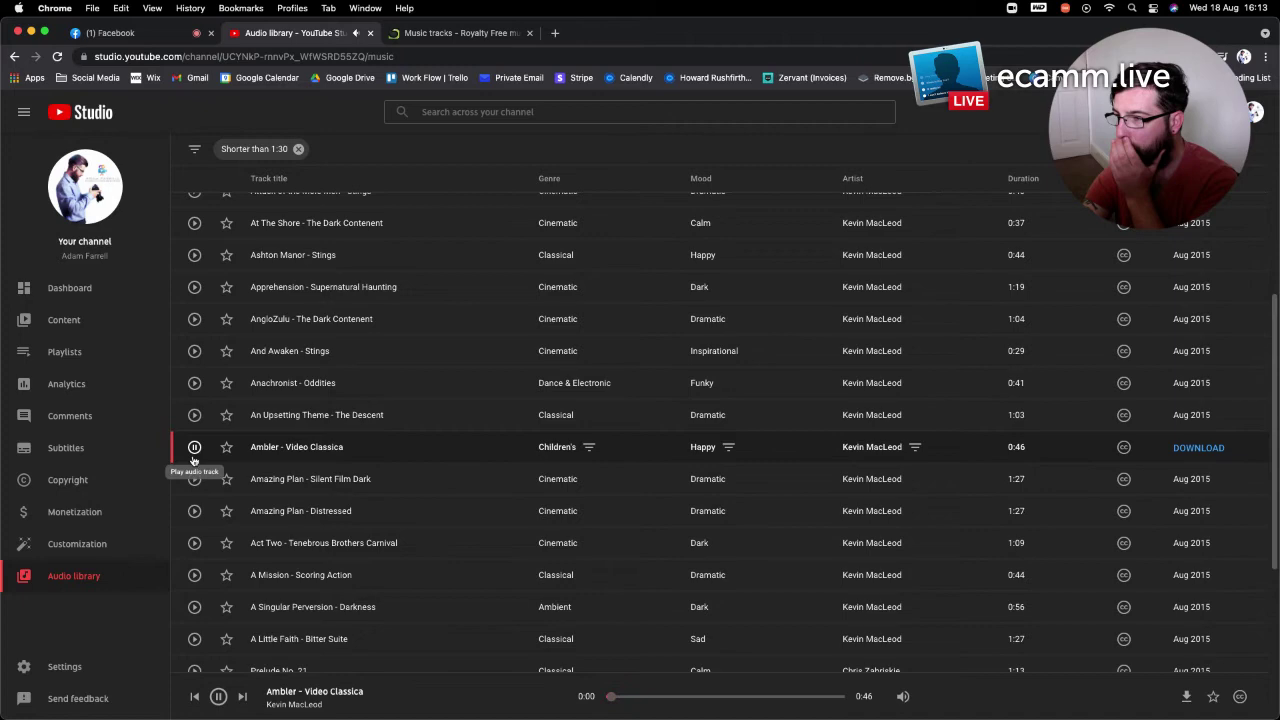
click(195, 543)
scroll(196, 543, down, 5)
click(200, 618)
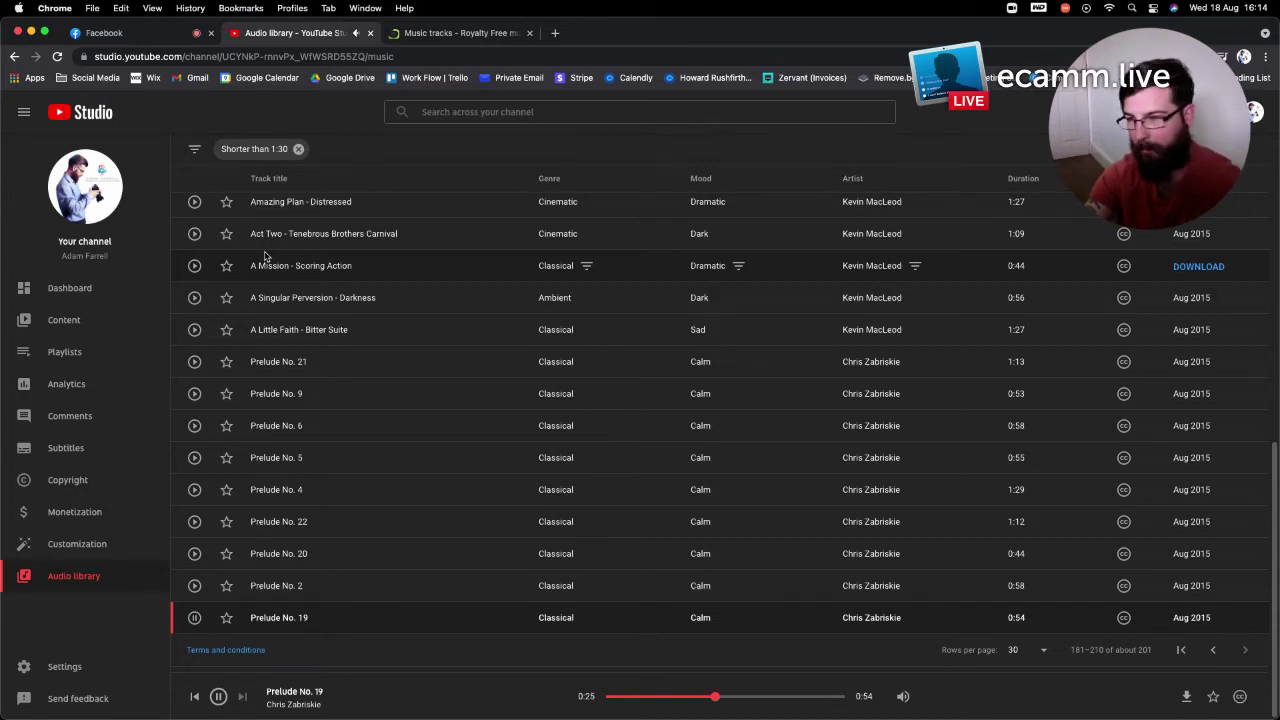
click(218, 697)
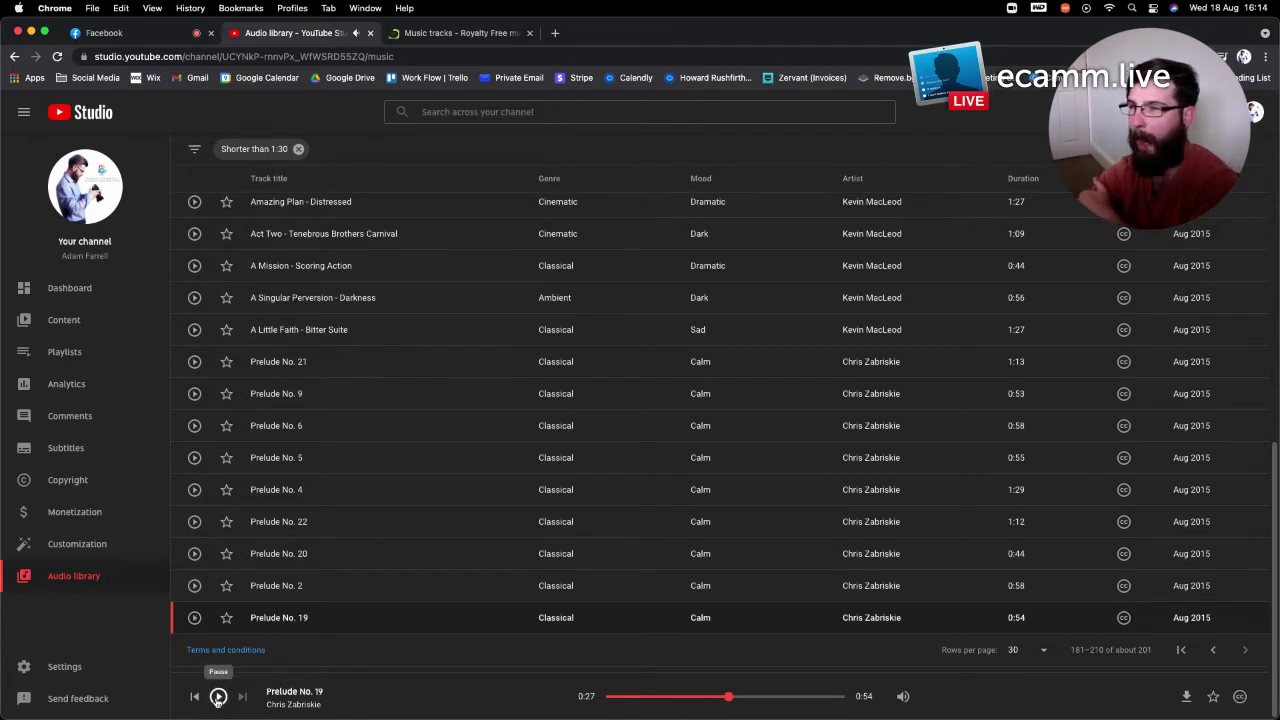
Remove the Shorter than 1:30 filter and filter the free music by the Dance & Electronic genre
click(298, 149)
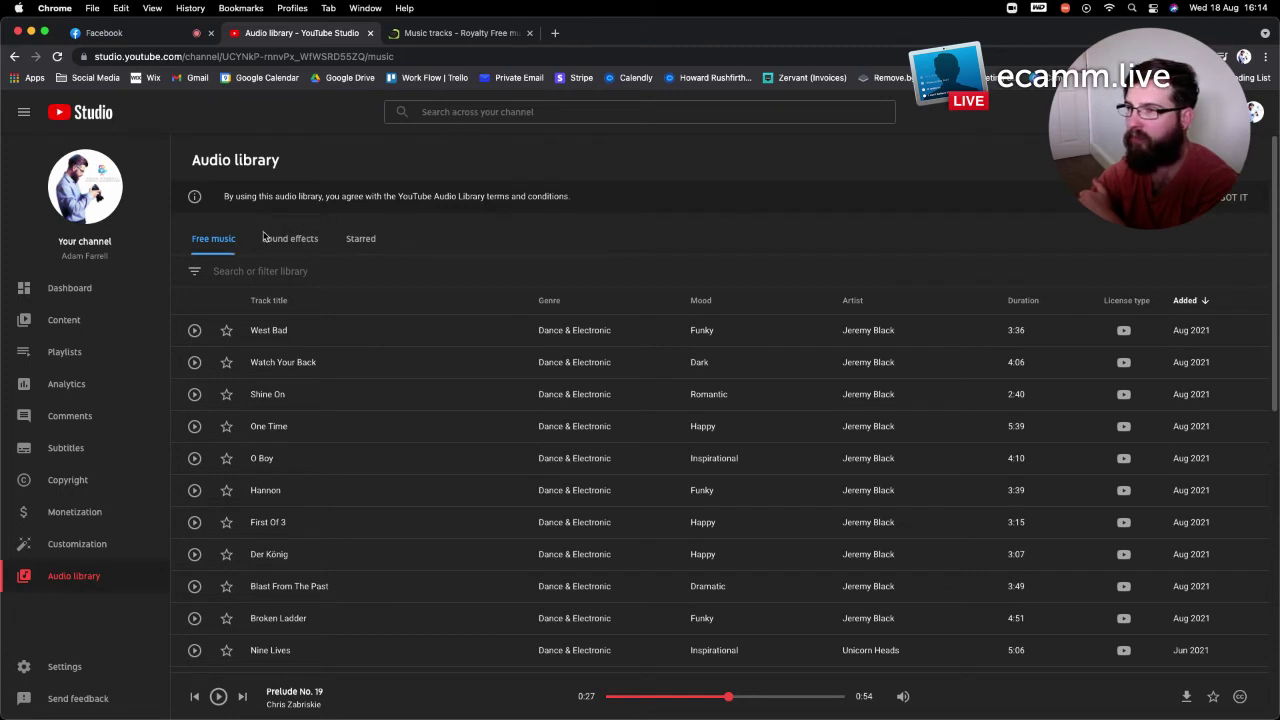
click(252, 272)
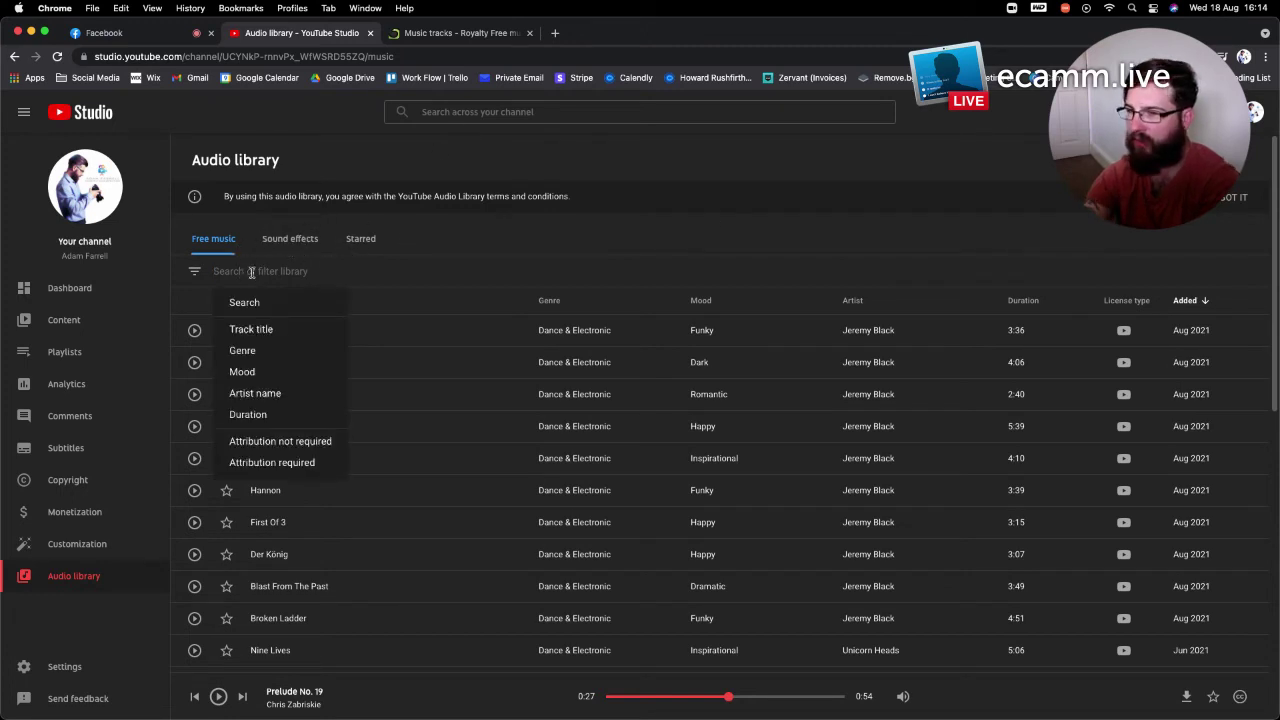
click(242, 351)
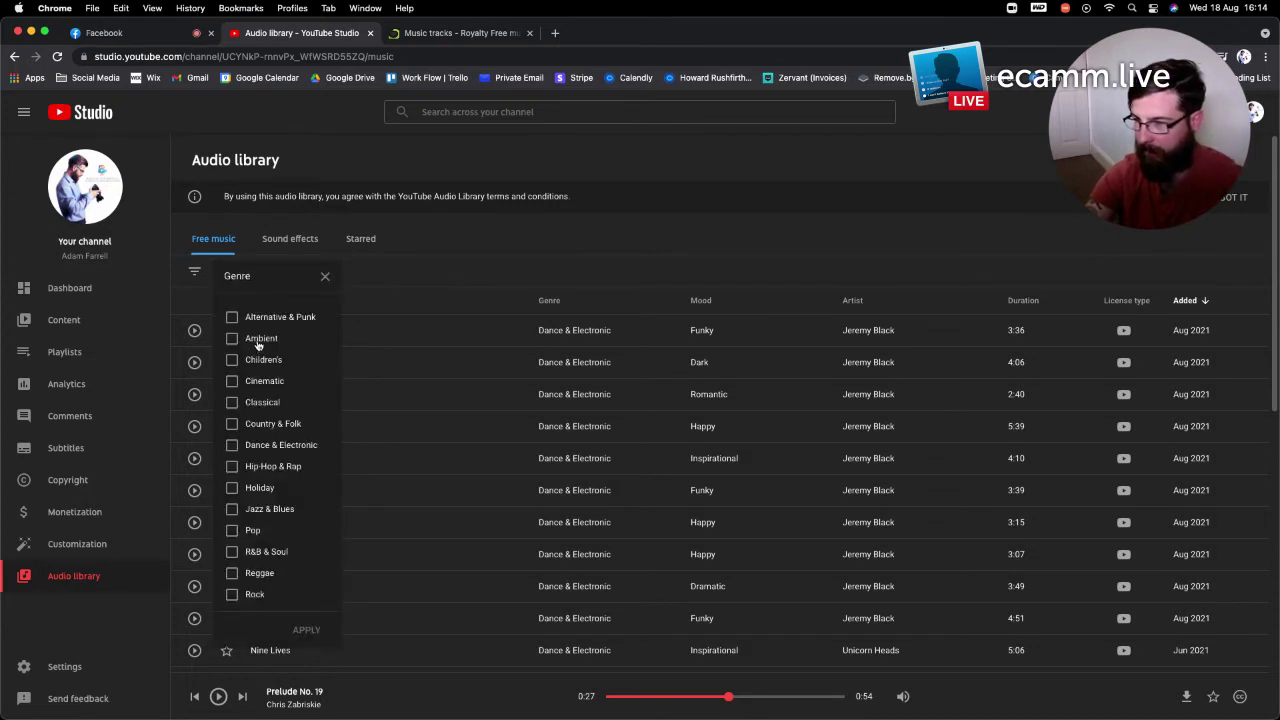
click(236, 450)
click(312, 630)
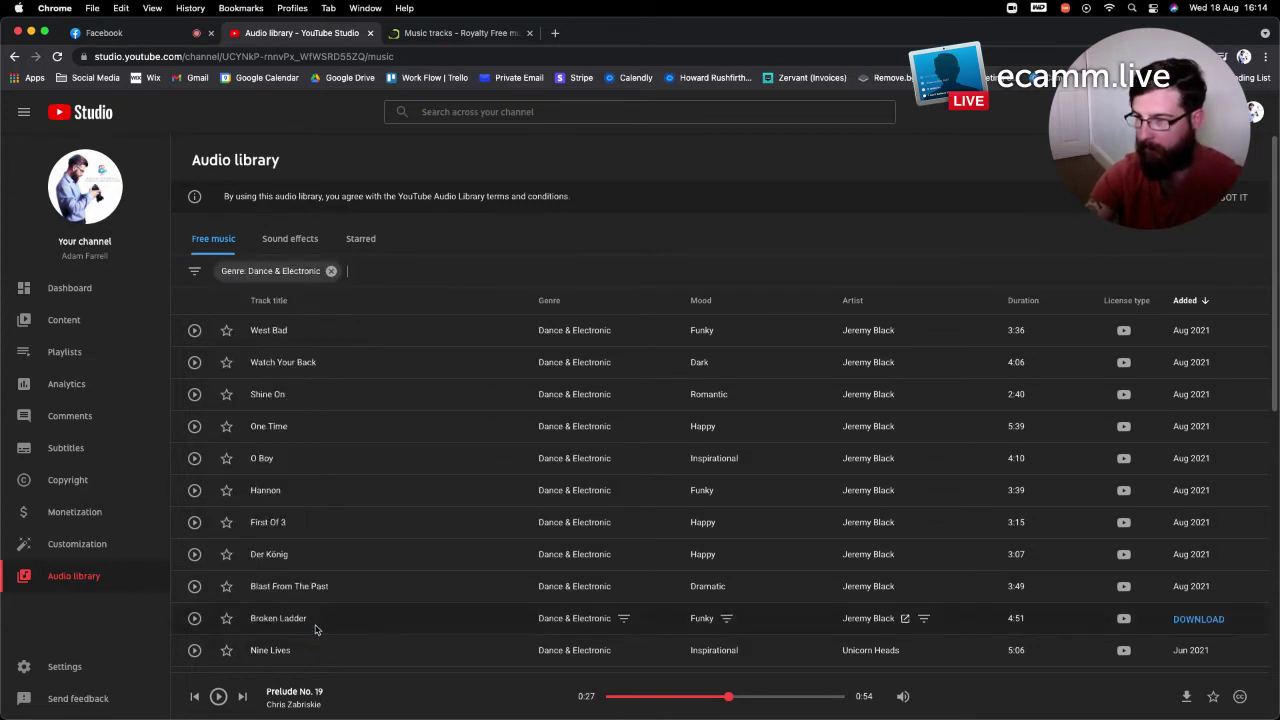
Add a duration filter limiting the Dance & Electronic tracks to those shorter than 3:00
click(197, 273)
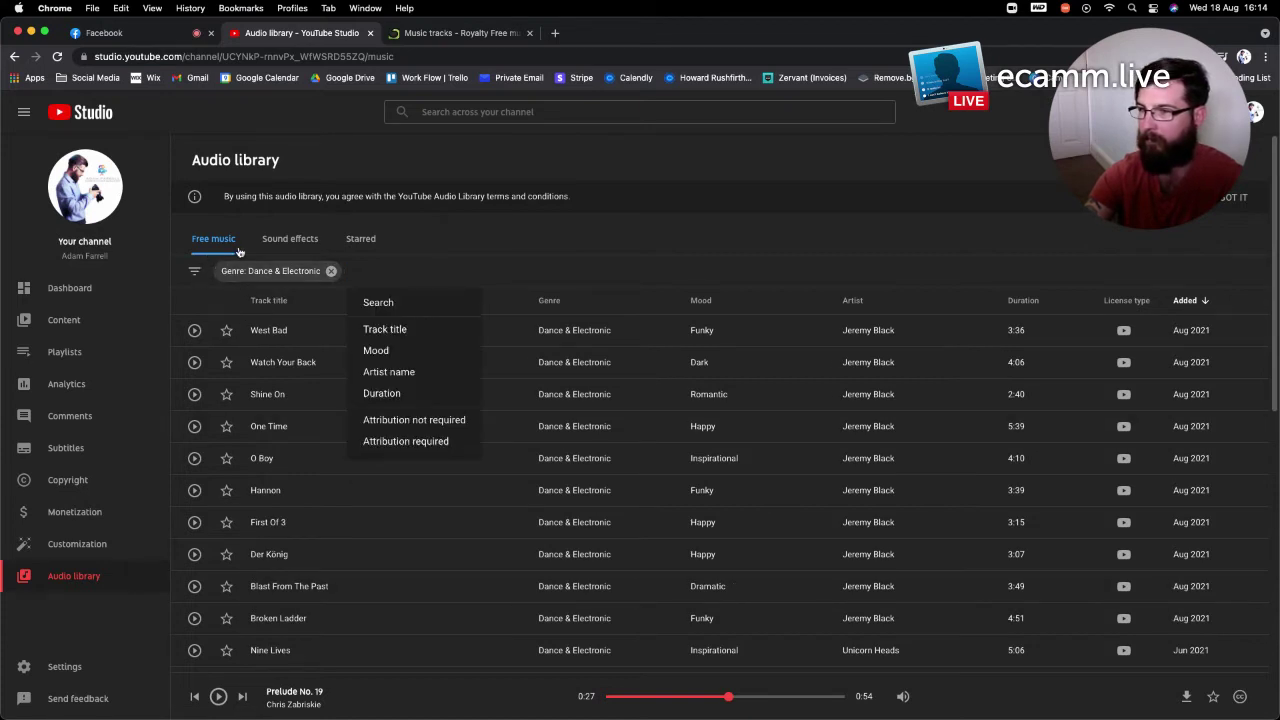
click(381, 393)
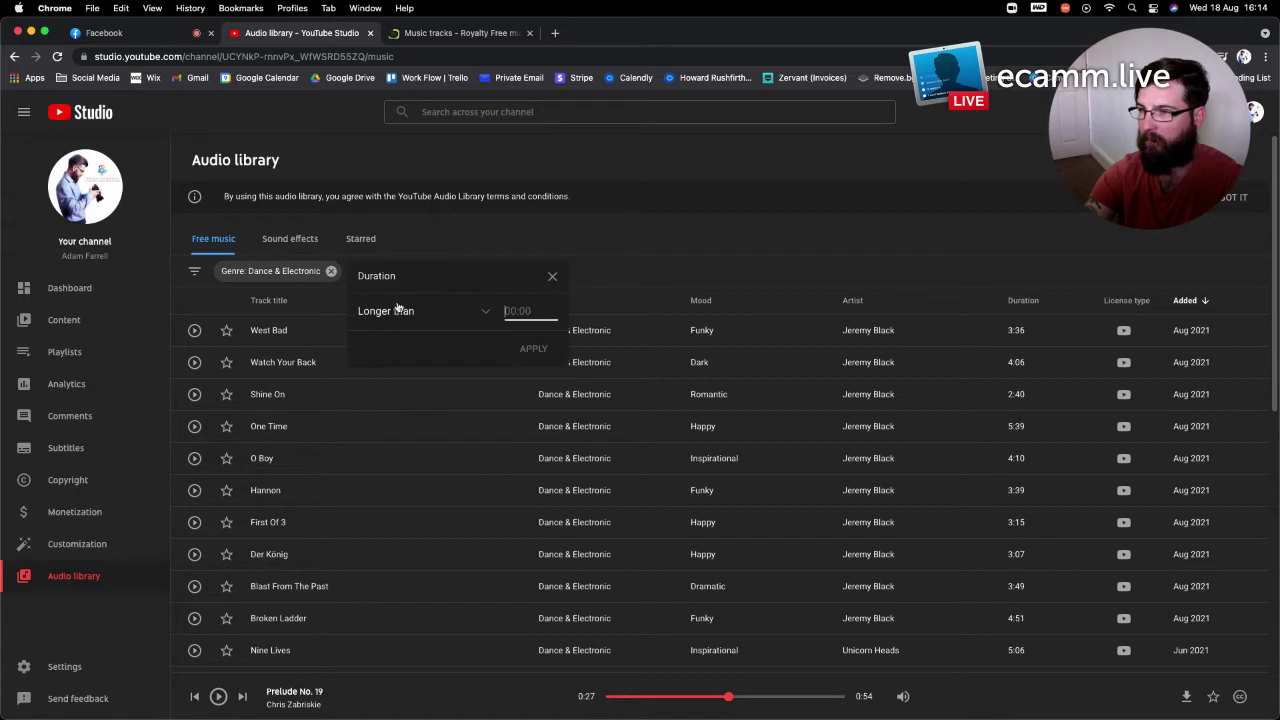
click(400, 316)
click(405, 346)
click(508, 312)
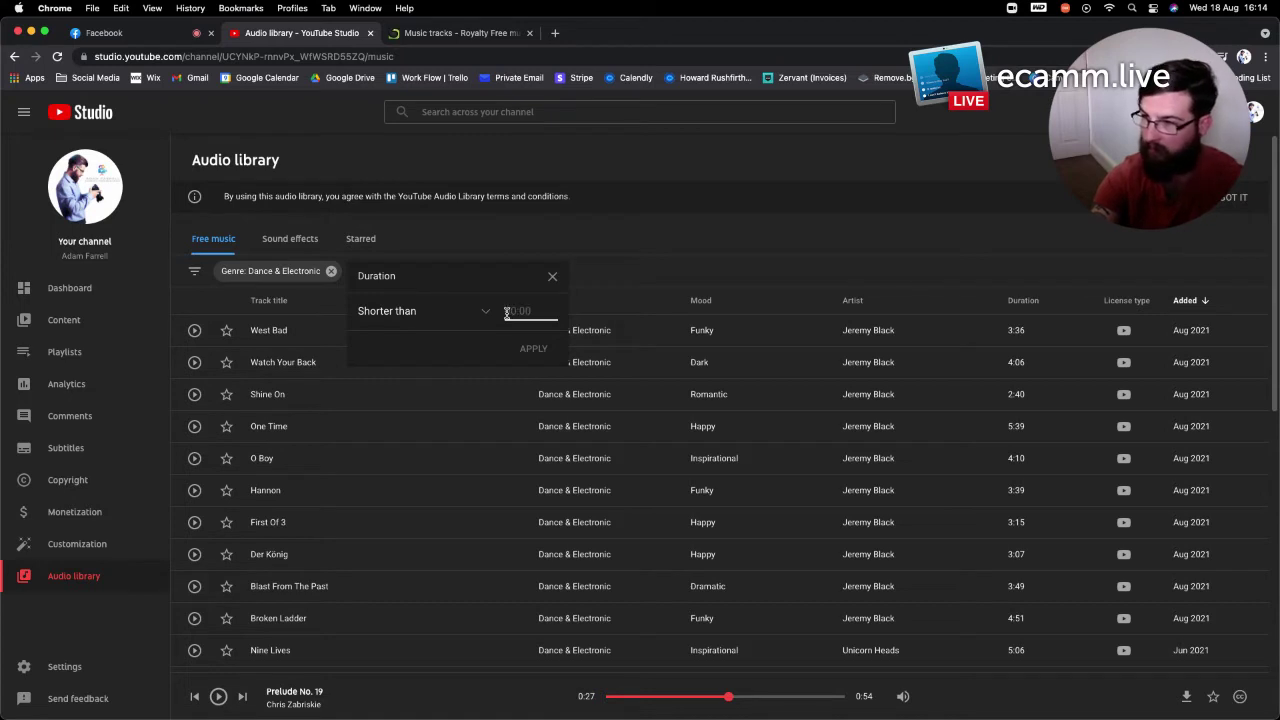
text(30)
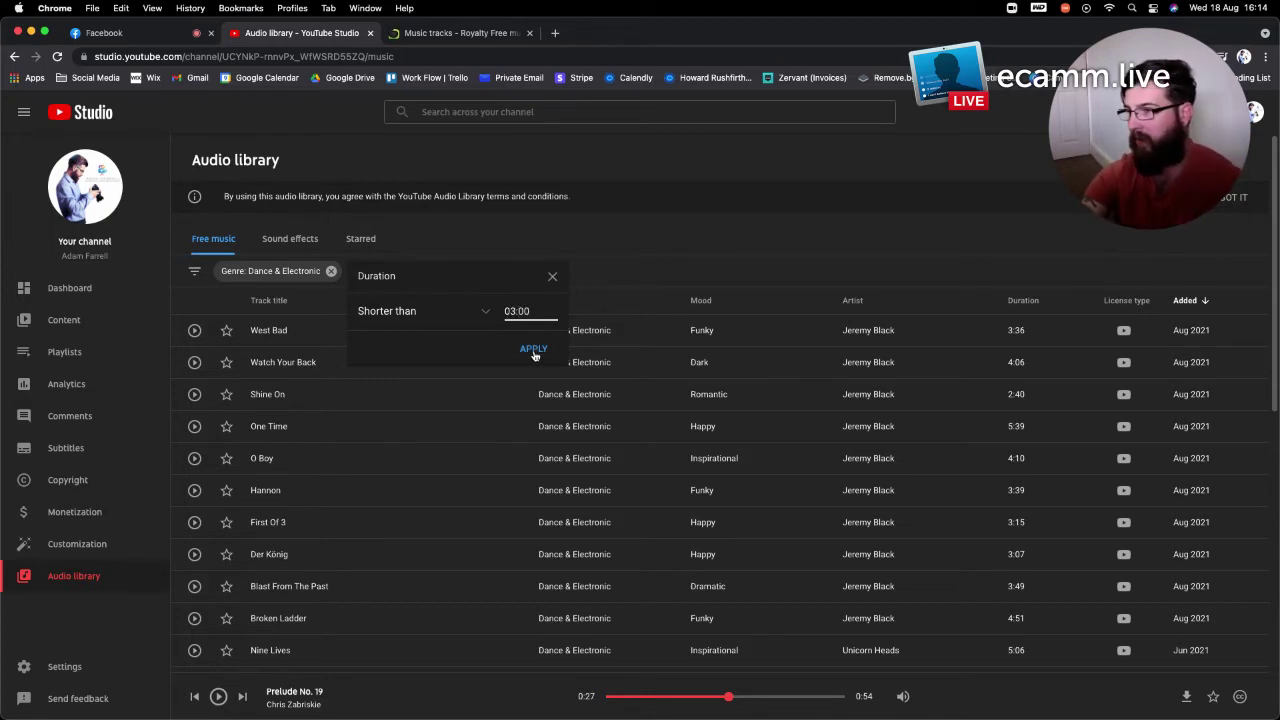
click(533, 350)
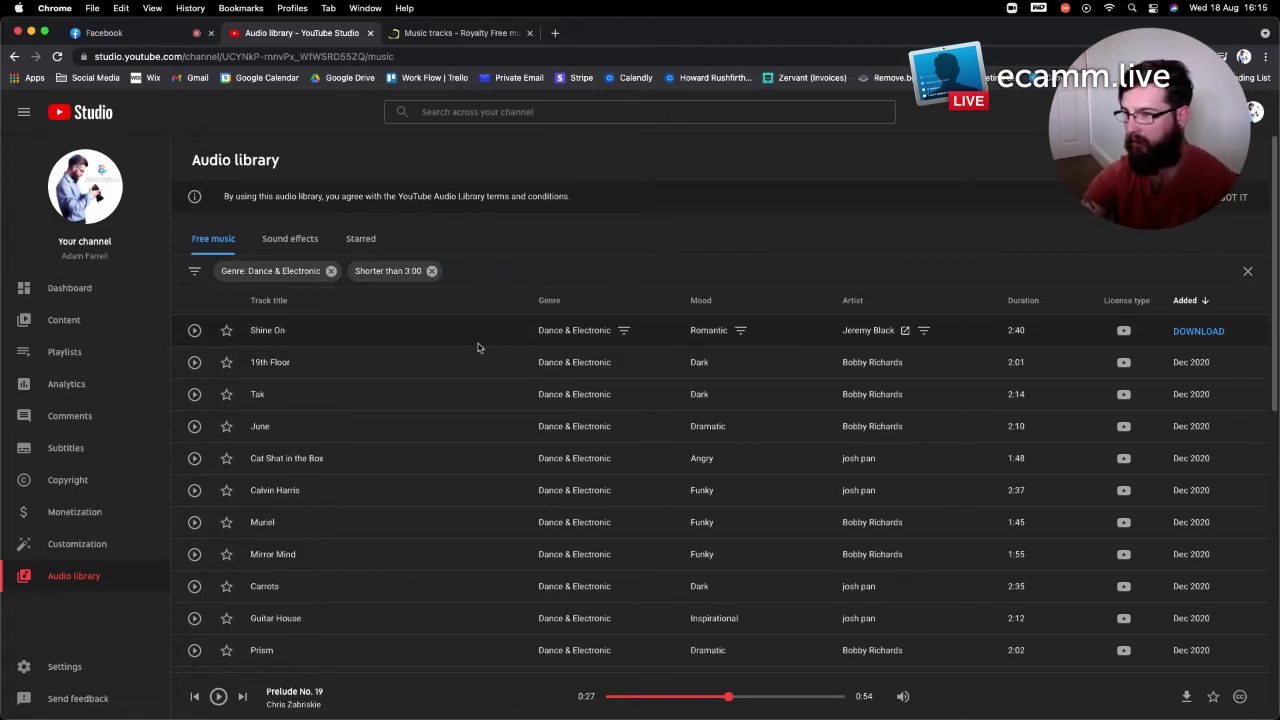
Preview the tracks Shine On, 19th Floor and Tak, skipping ahead in Tak to about 0:31
click(196, 331)
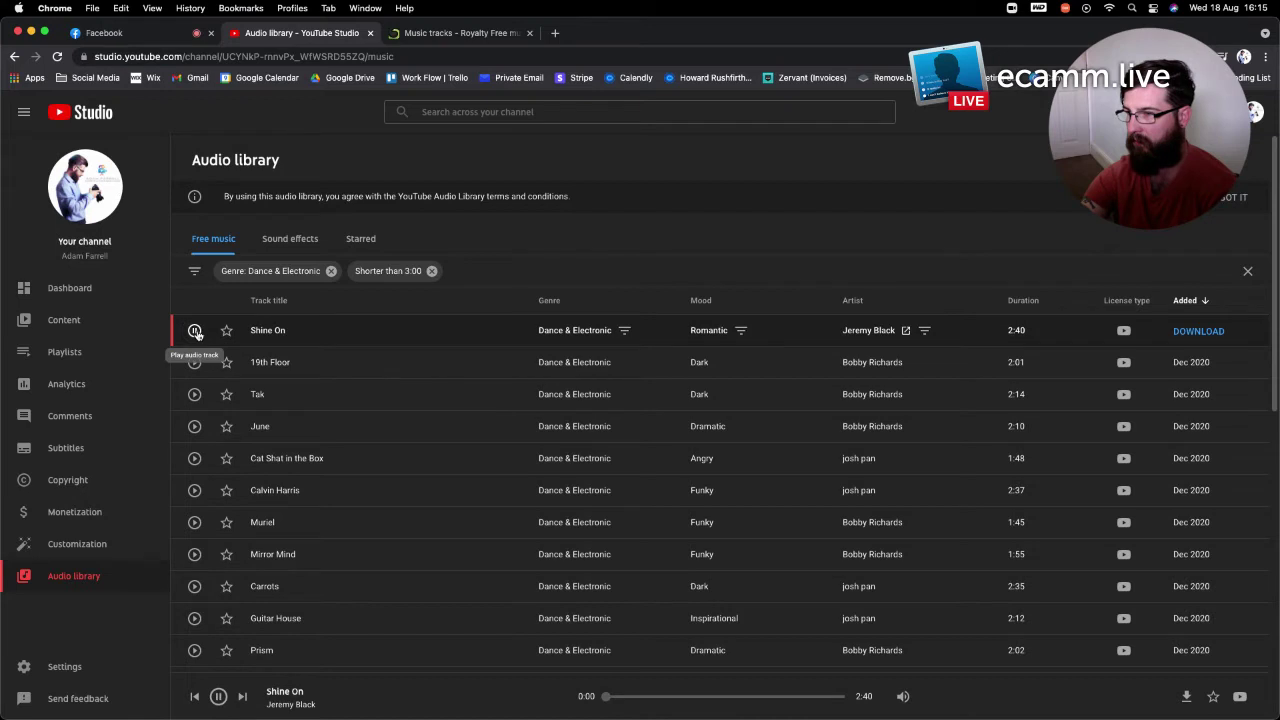
click(194, 363)
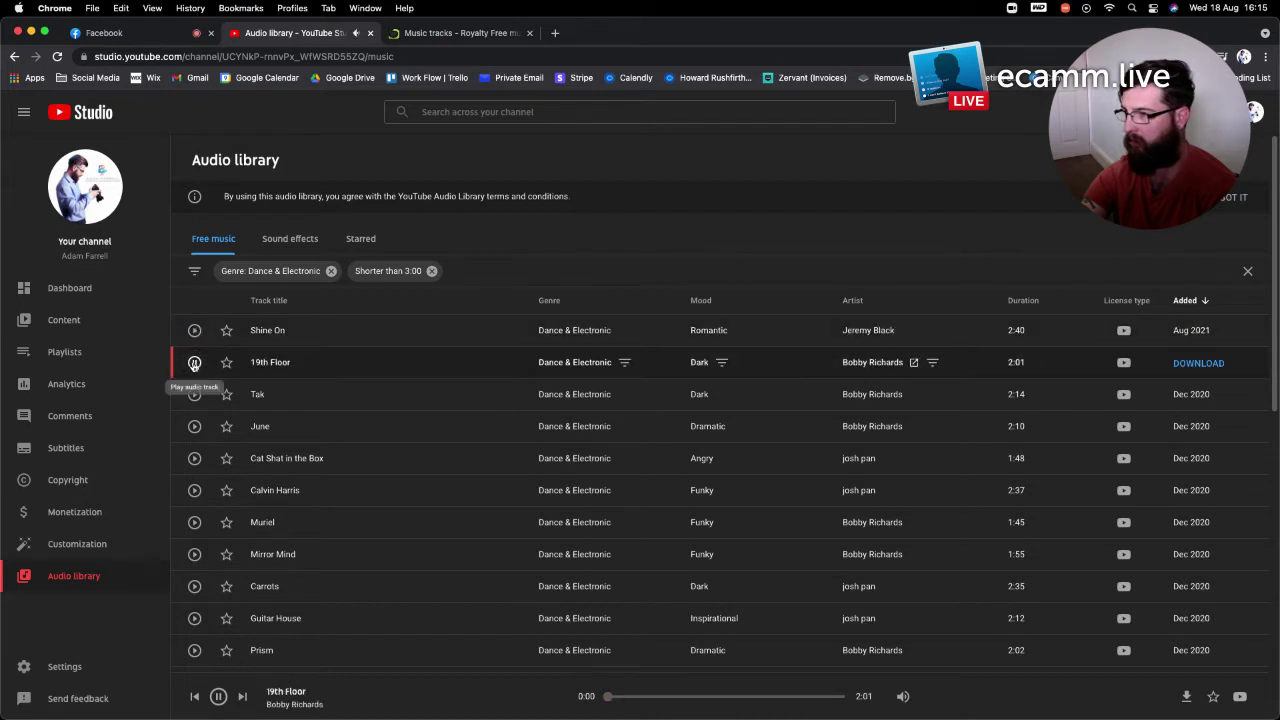
click(194, 394)
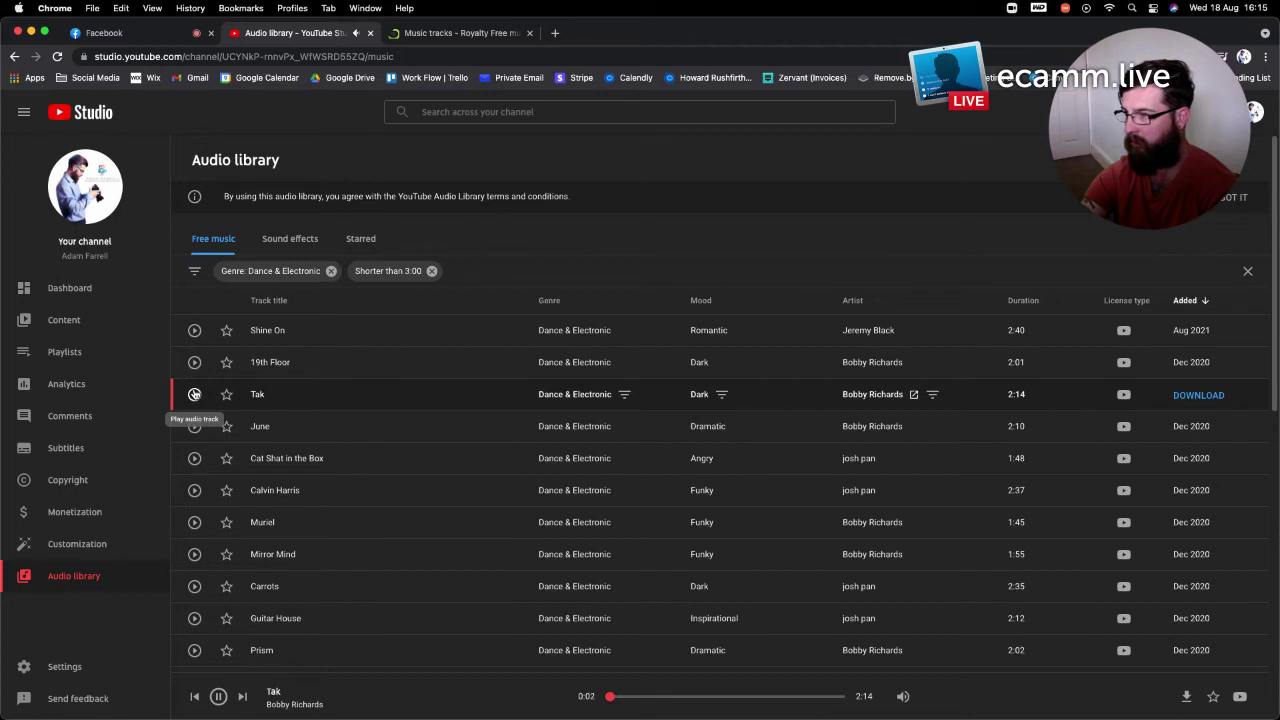
drag(611, 696, 676, 697)
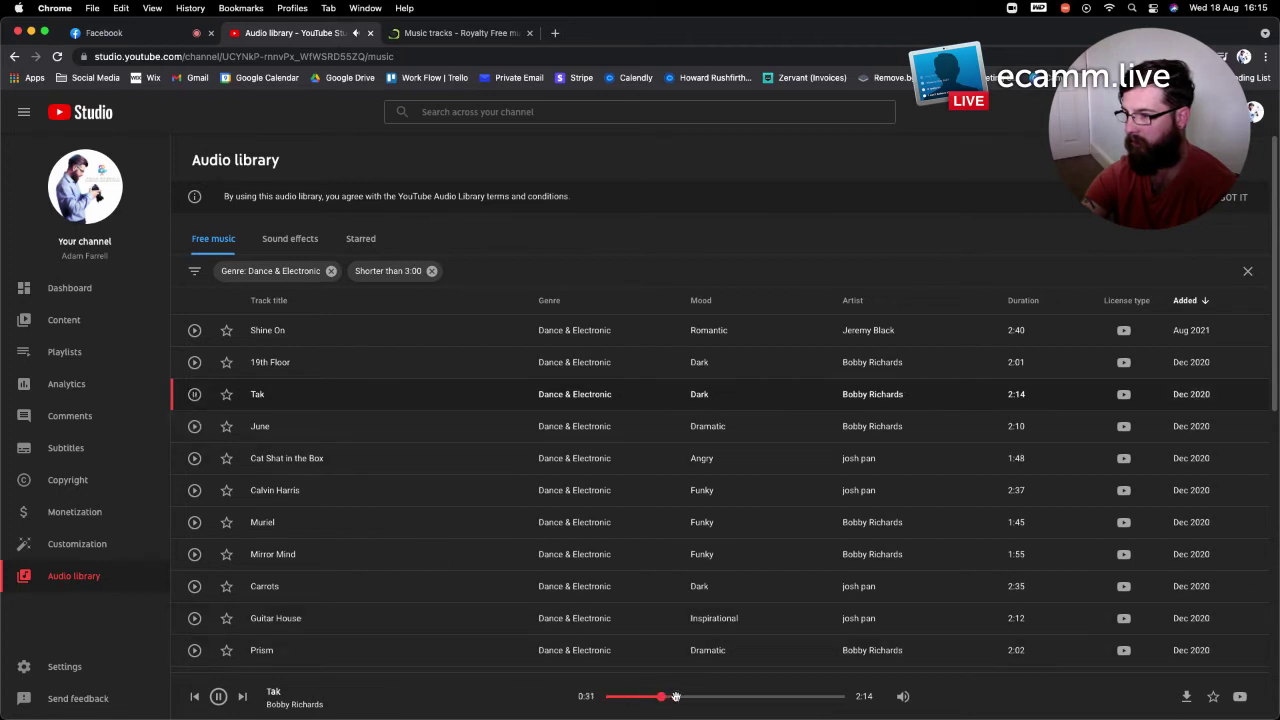
Preview the tracks June, Cat Shat in the Box, Calvin Harris, Muriel and Mirror Mind, and replay Muriel
click(195, 427)
click(195, 458)
click(195, 490)
click(195, 522)
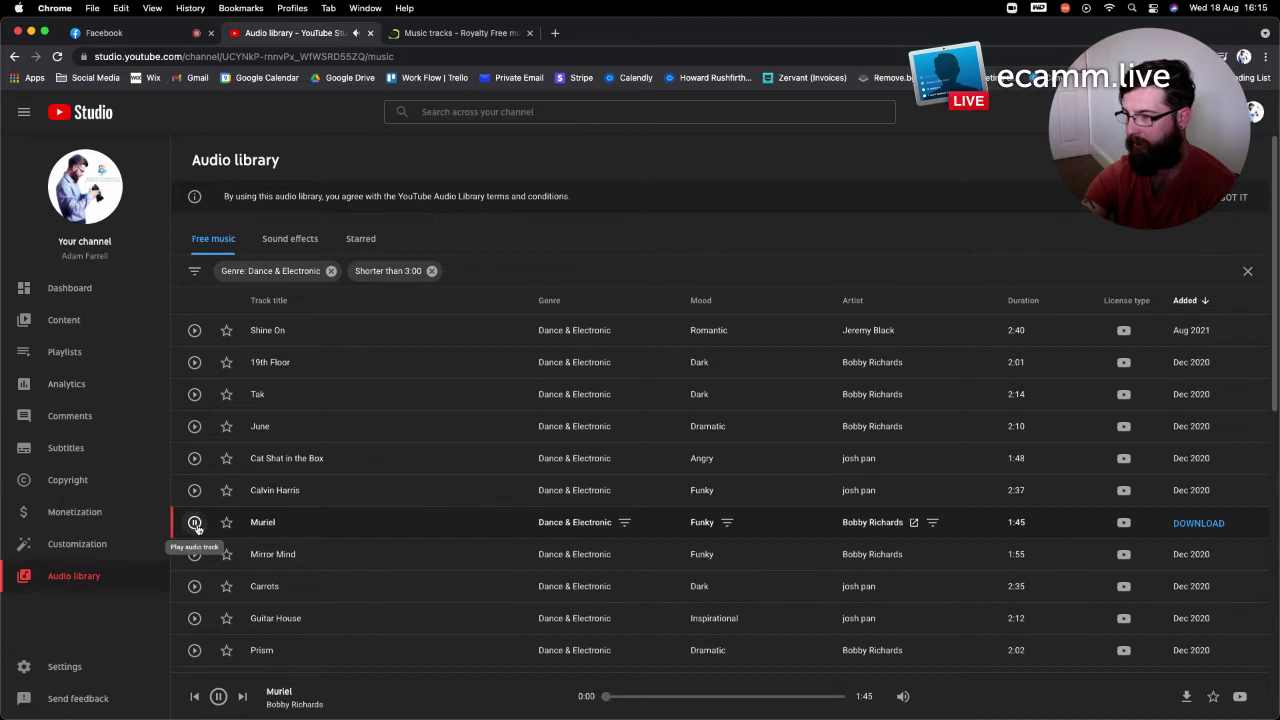
click(195, 554)
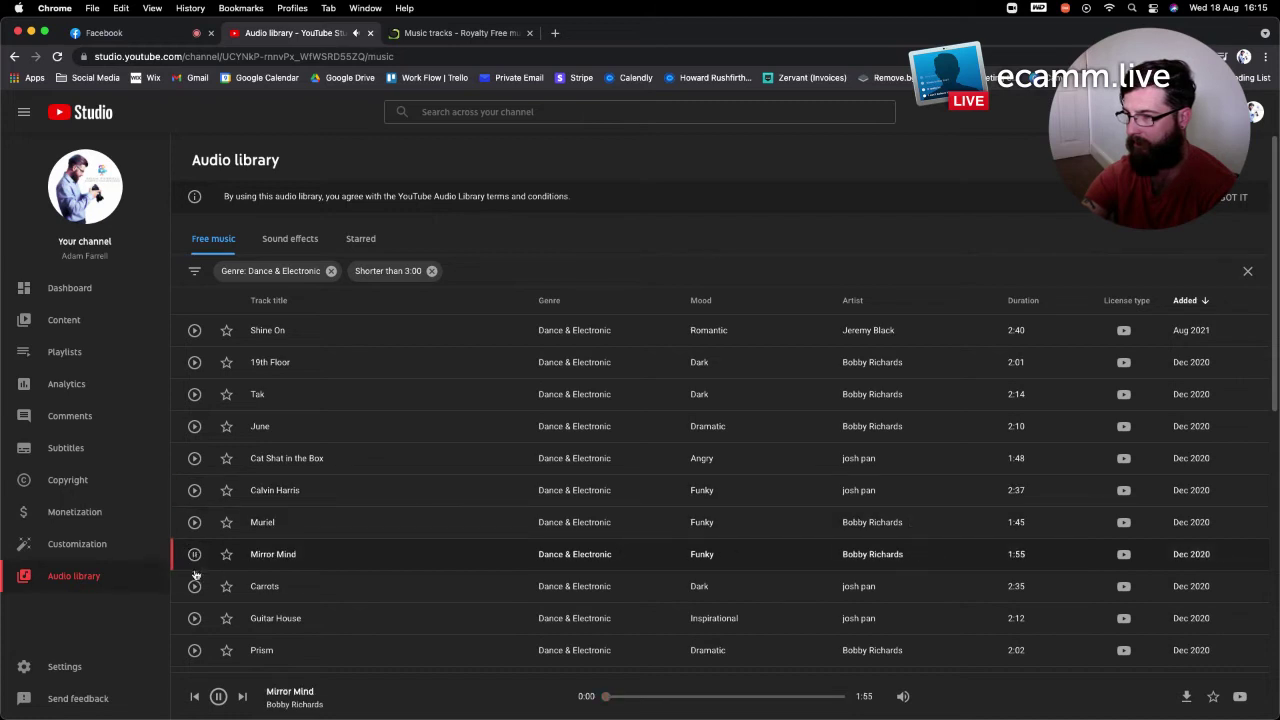
click(195, 522)
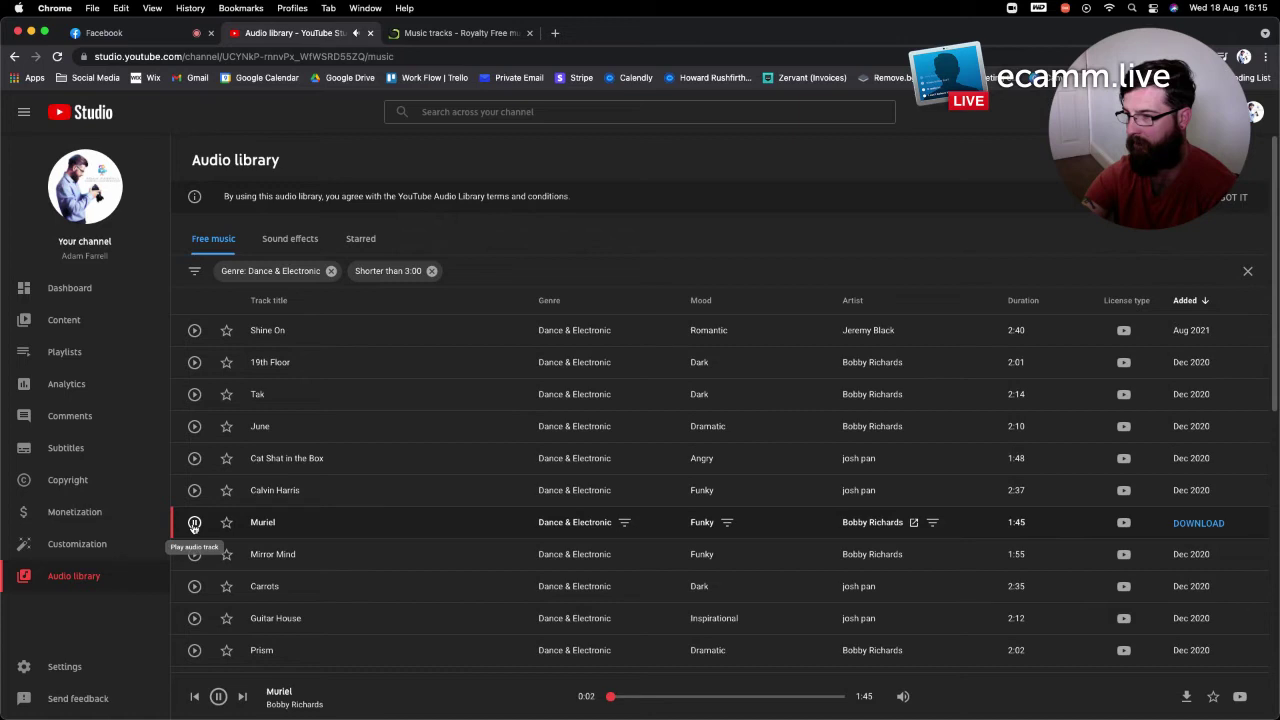
Preview Muriel from about 0:19, Guitar House, and Carrots from about 0:18
click(650, 696)
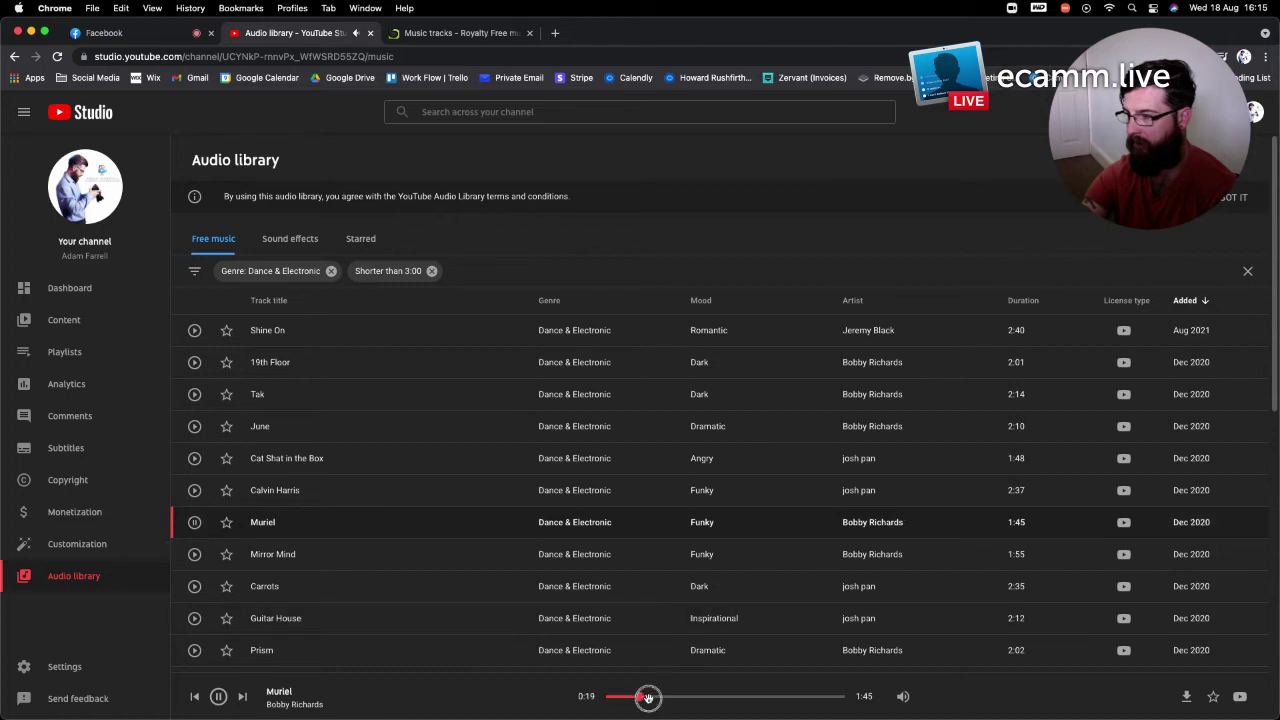
click(195, 586)
scroll(197, 590, down, 1)
scroll(197, 590, down, 3)
click(194, 413)
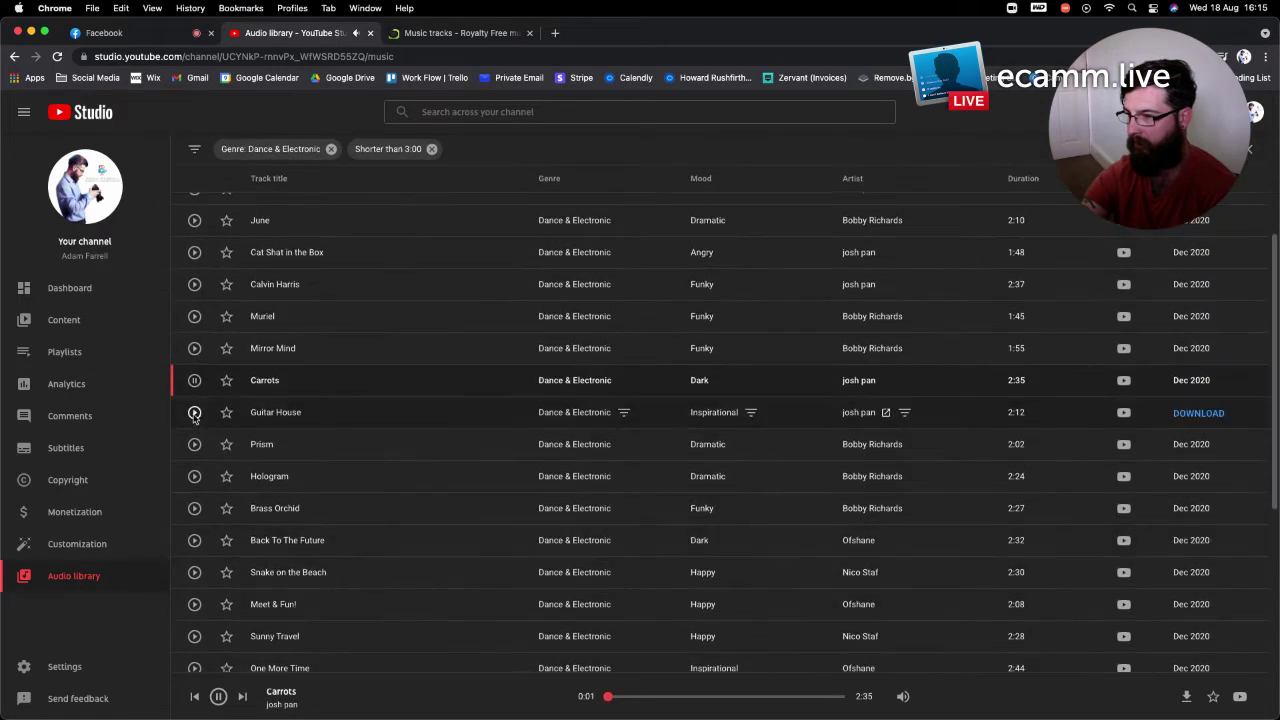
click(194, 380)
click(636, 697)
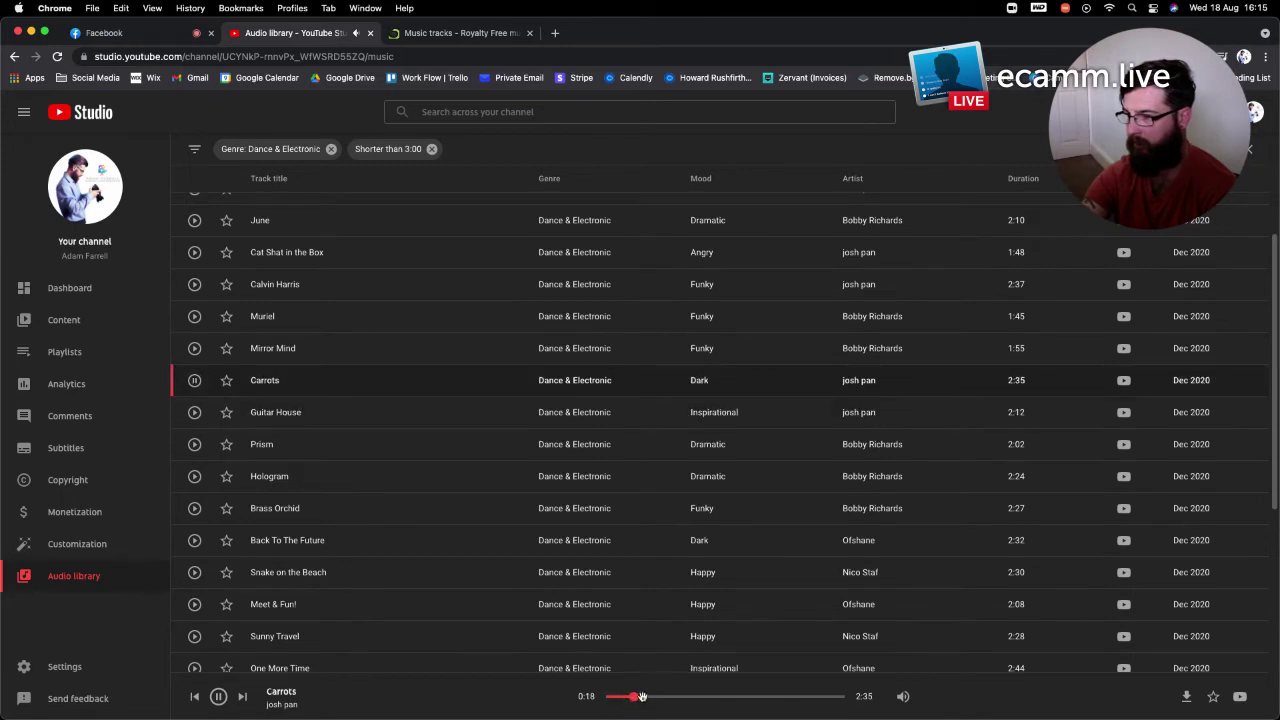
Preview the tracks Prism, Hologram, Brass Orchid, Back To The Future and Snake on the Beach
click(194, 444)
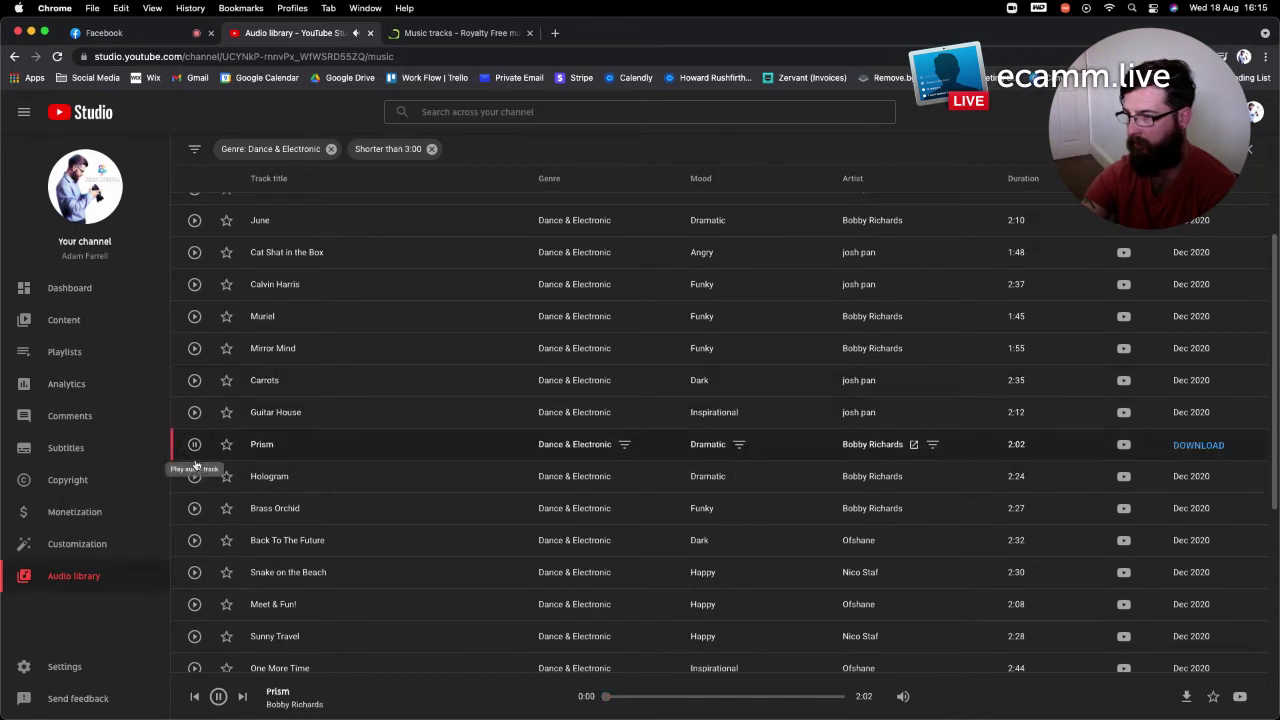
click(195, 477)
click(195, 509)
click(194, 540)
scroll(197, 555, up, 1)
click(194, 580)
scroll(199, 583, down, 4)
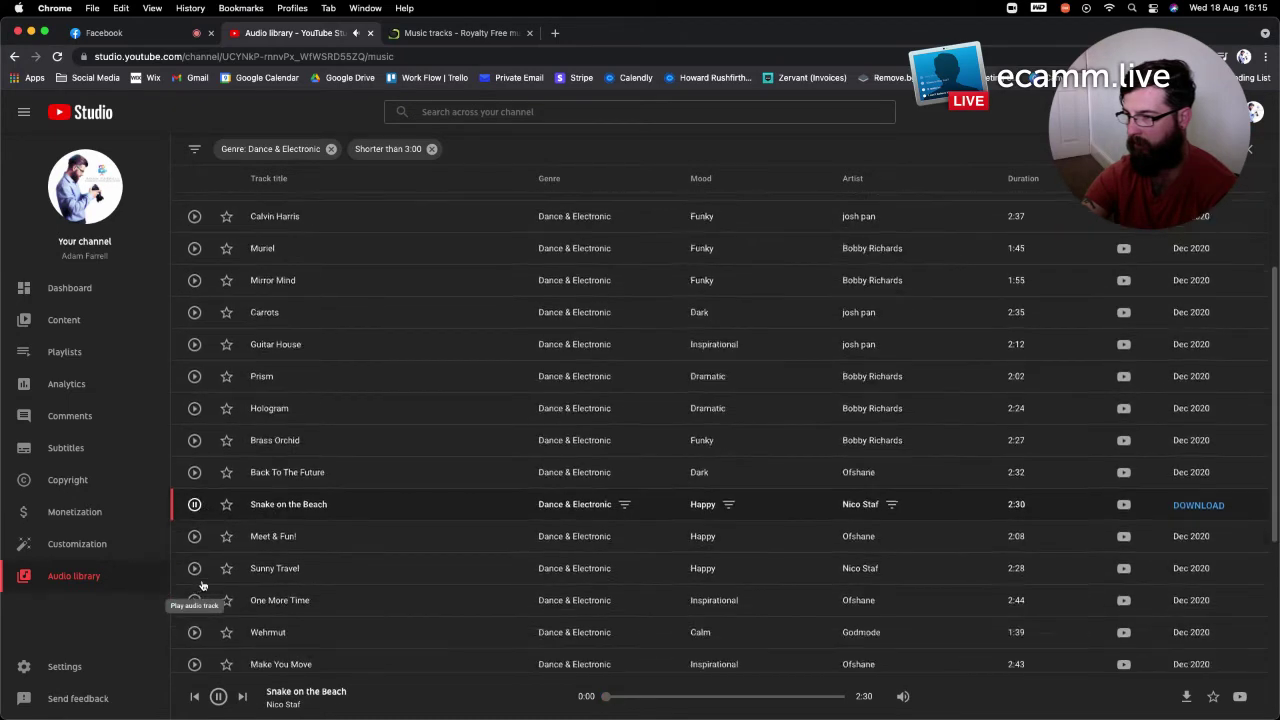
scroll(201, 585, down, 1)
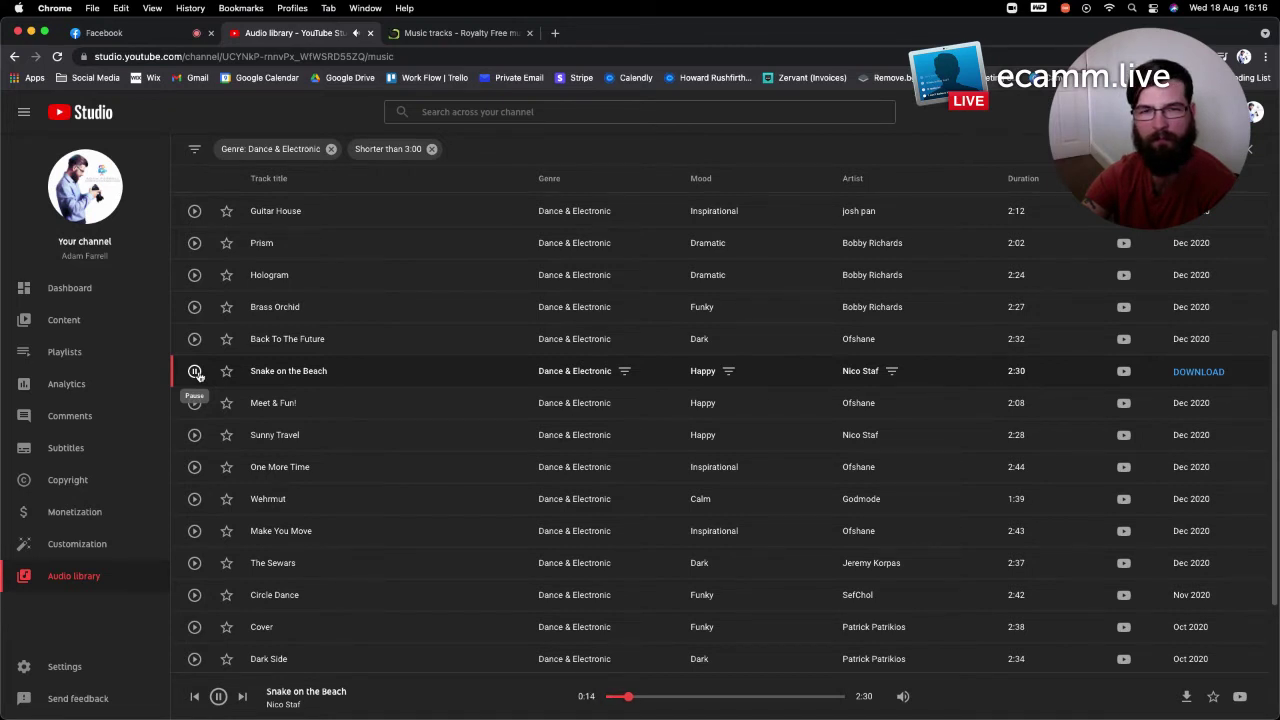
Preview the track Meet & Fun! by Ofshane, pause it and download it
click(196, 404)
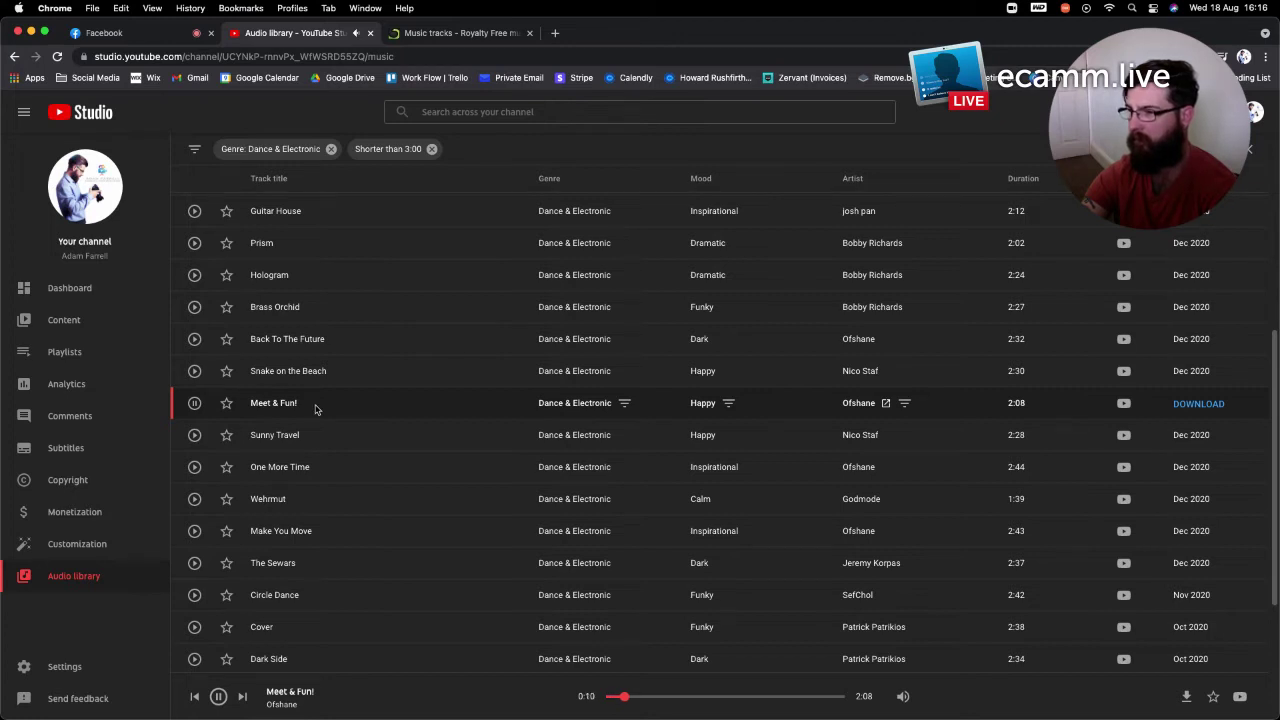
click(194, 403)
click(1205, 404)
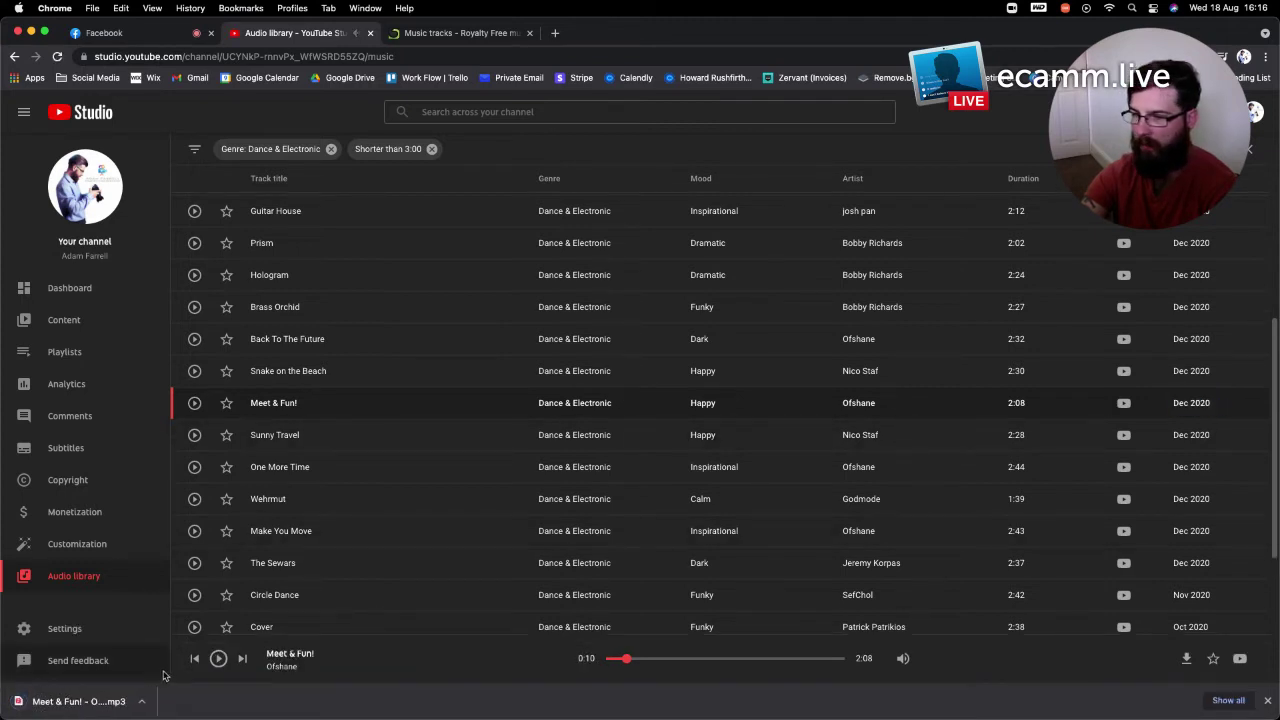
Show the downloaded Meet & Fun! file in Finder and open the Fletcher Rennovations client folder in a separate tab
click(141, 701)
click(176, 694)
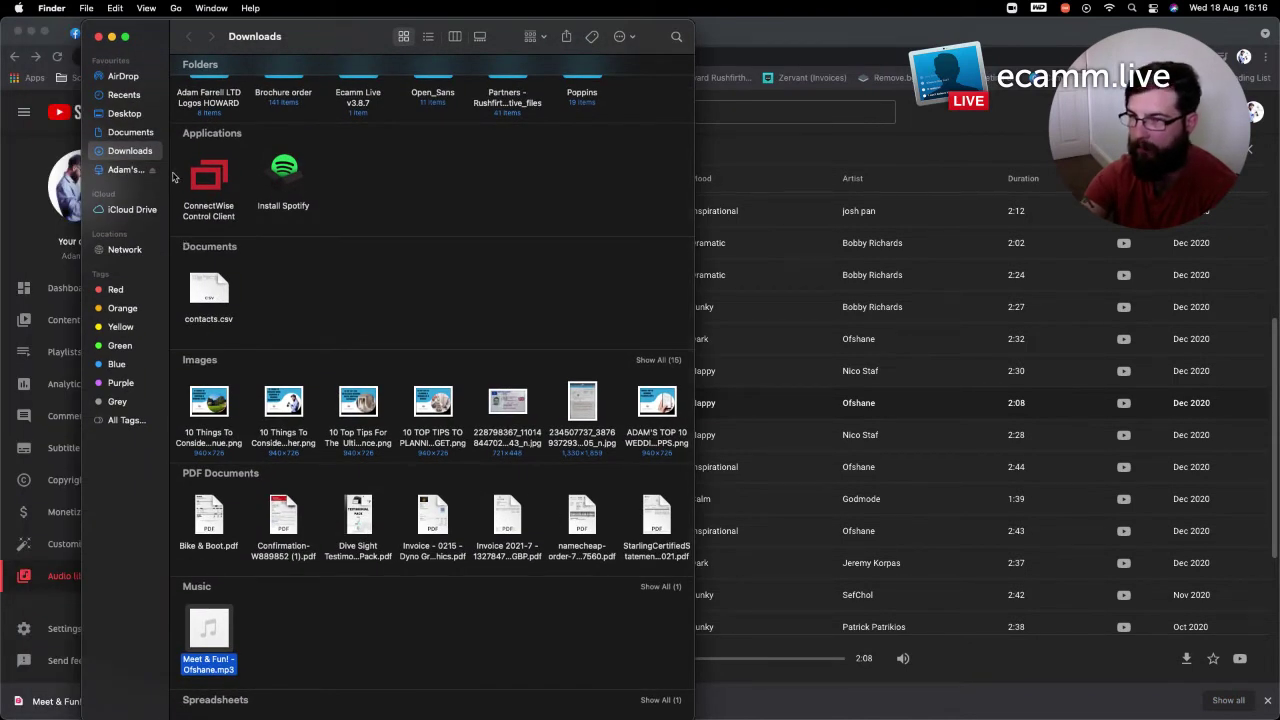
right_click(137, 138)
click(150, 140)
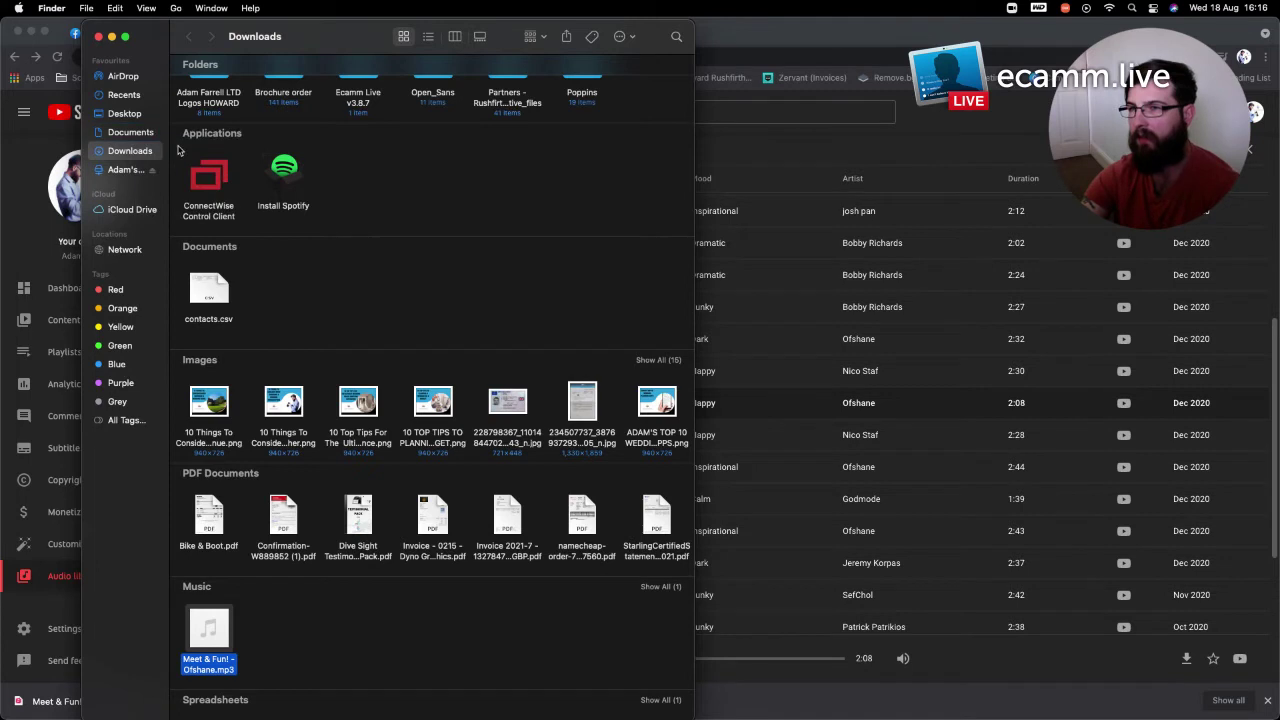
double_click(296, 137)
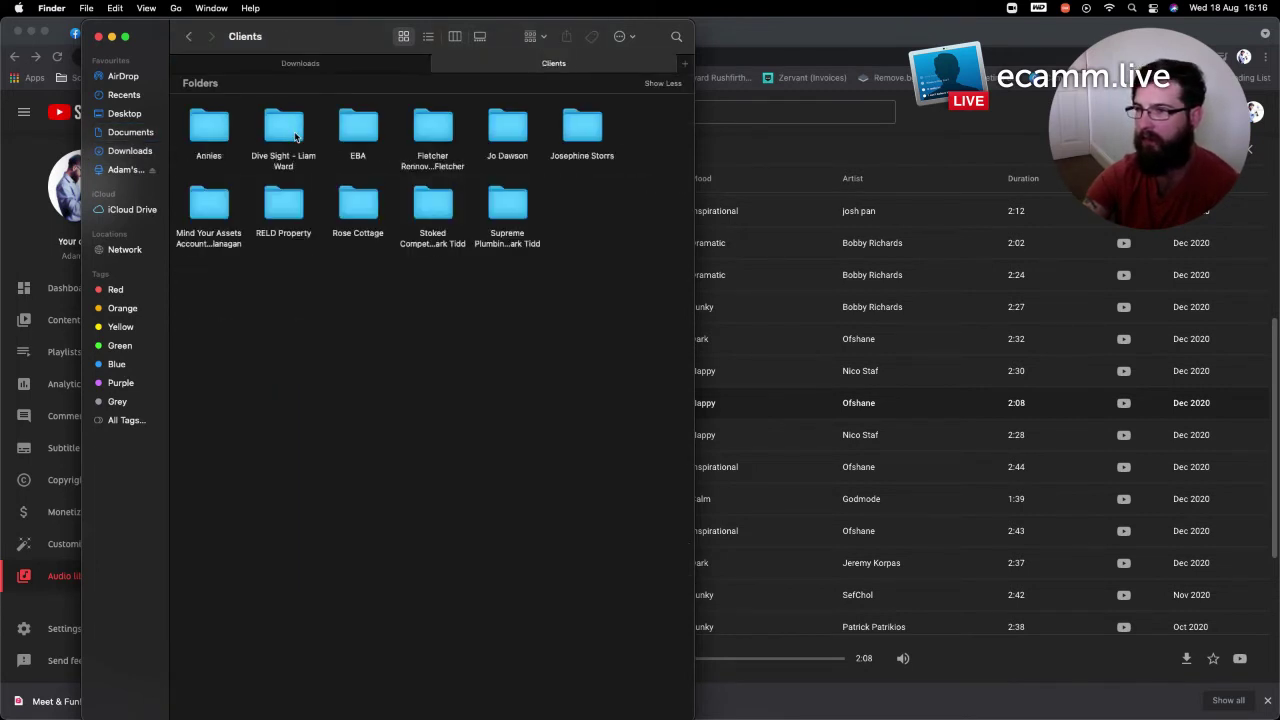
double_click(432, 130)
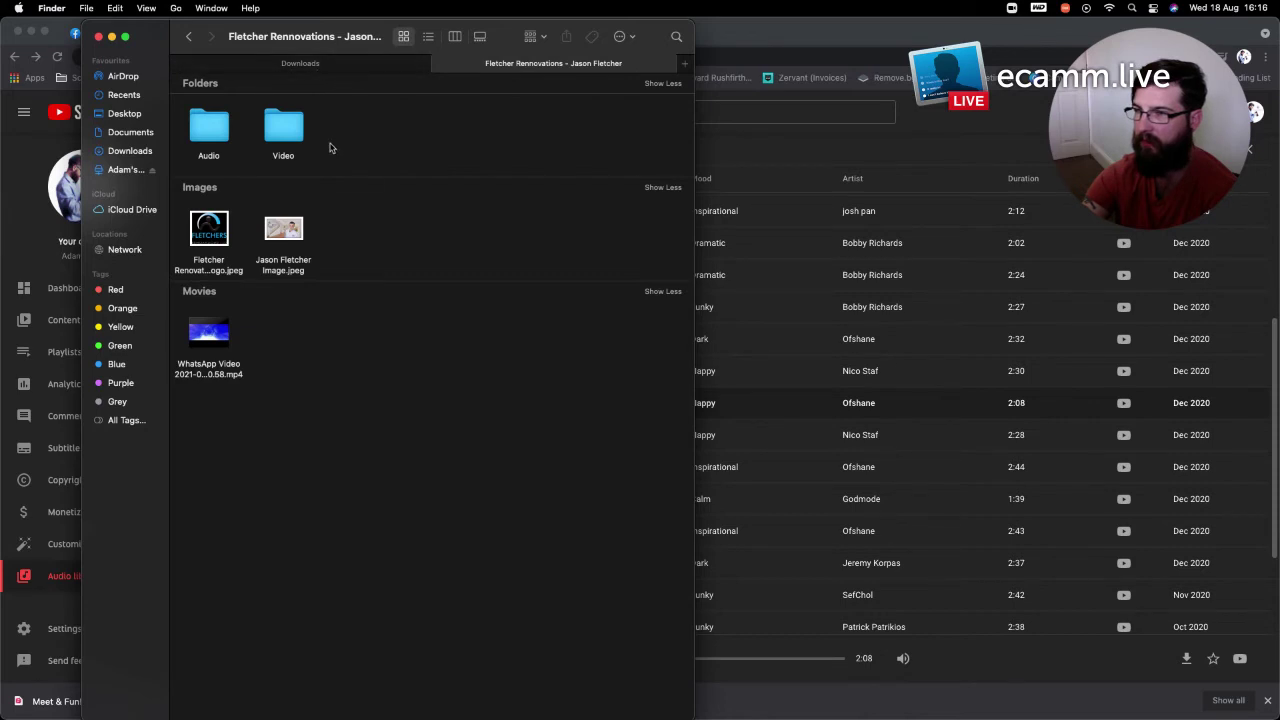
drag(348, 36, 474, 33)
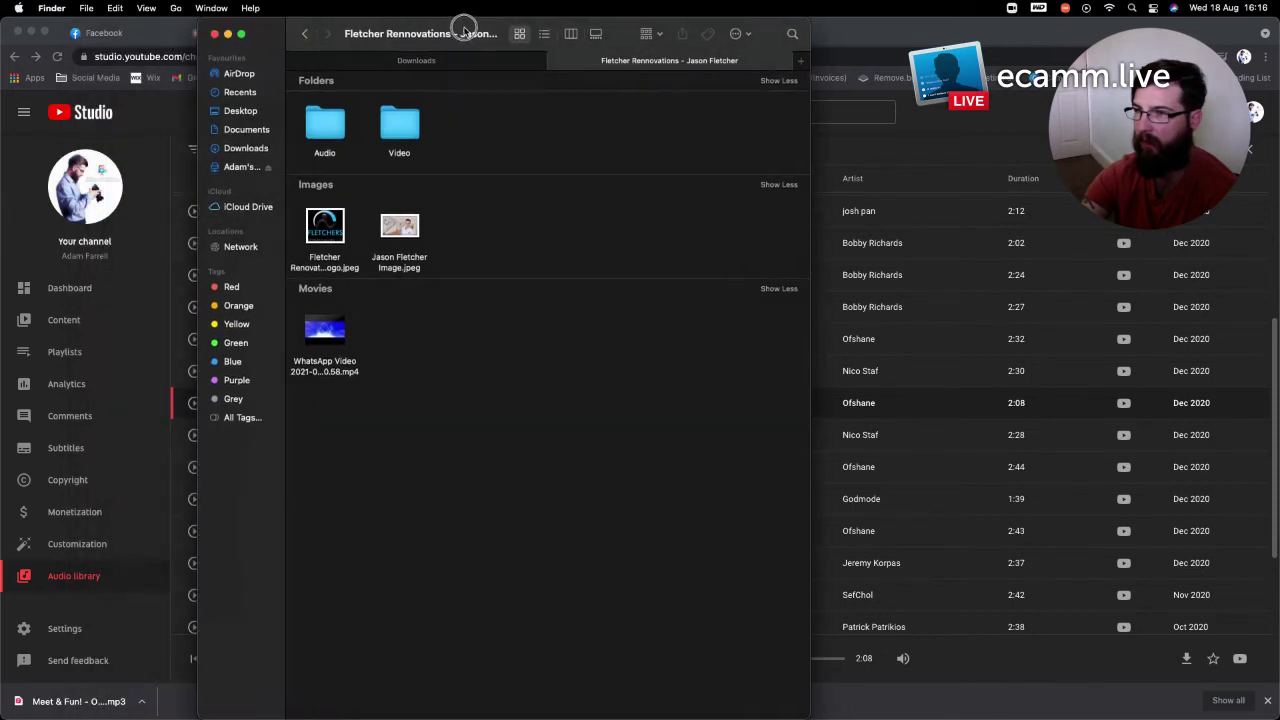
Create a folder named Music in the Fletcher Rennovations folder and open it
right_click(465, 130)
click(496, 141)
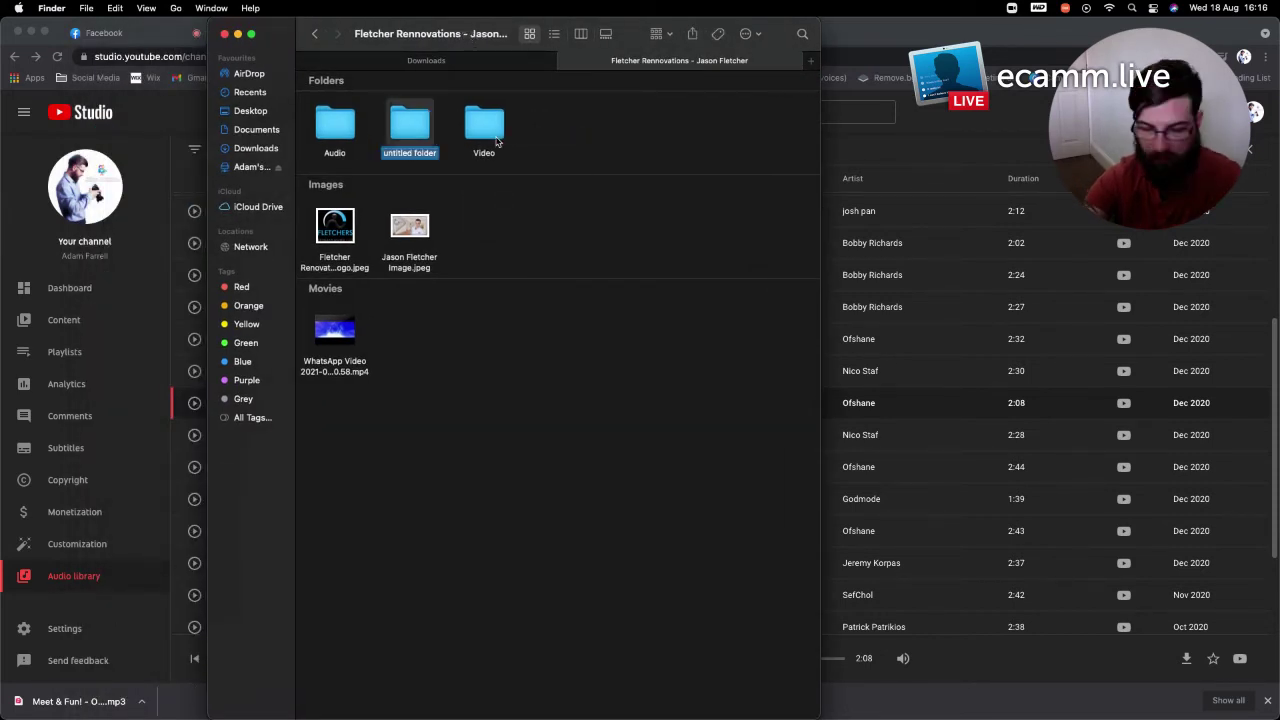
text(Music)
key(Return)
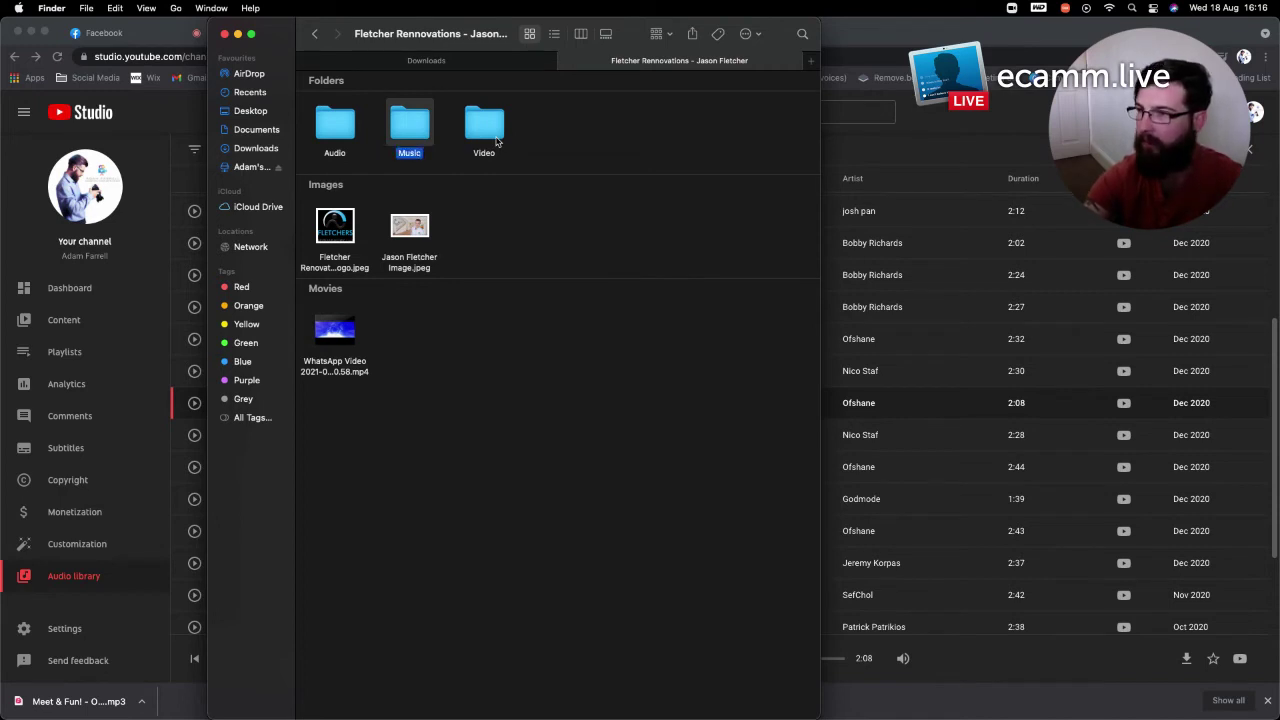
click(404, 130)
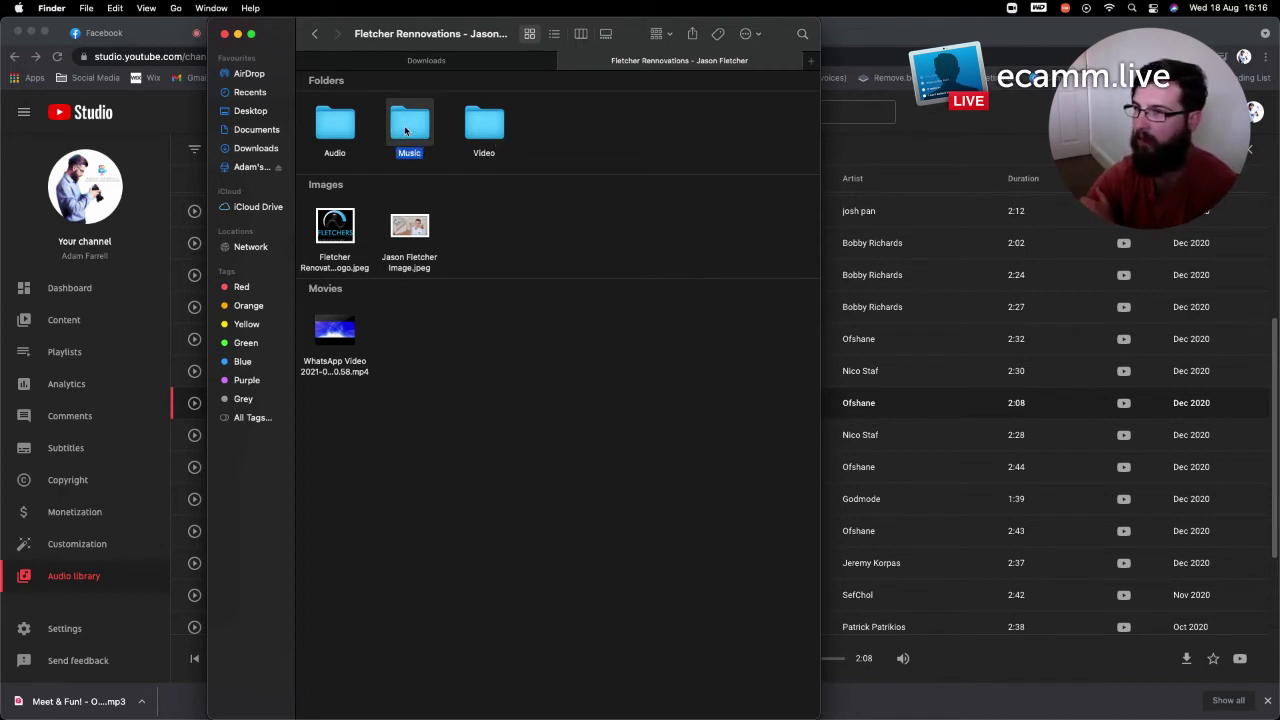
double_click(413, 118)
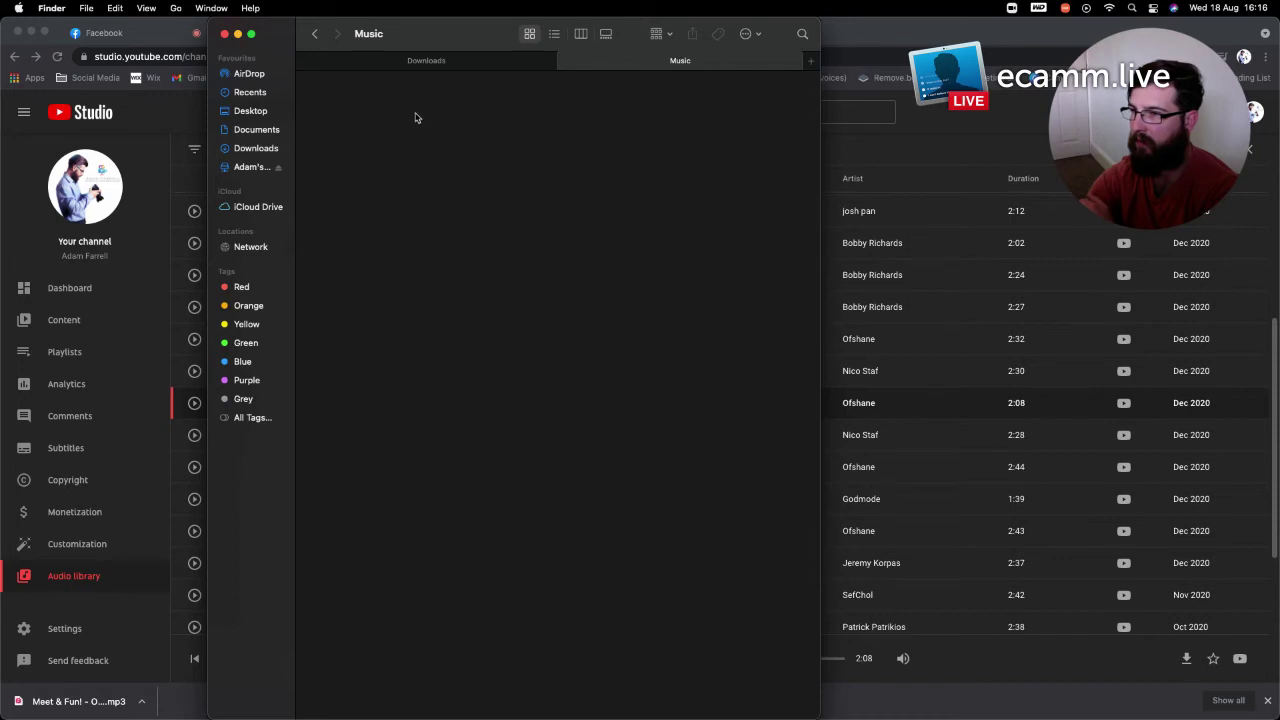
Move Meet & Fun! - Ofshane.mp3 from Downloads into the new Music folder and group that folder's contents by kind
click(468, 63)
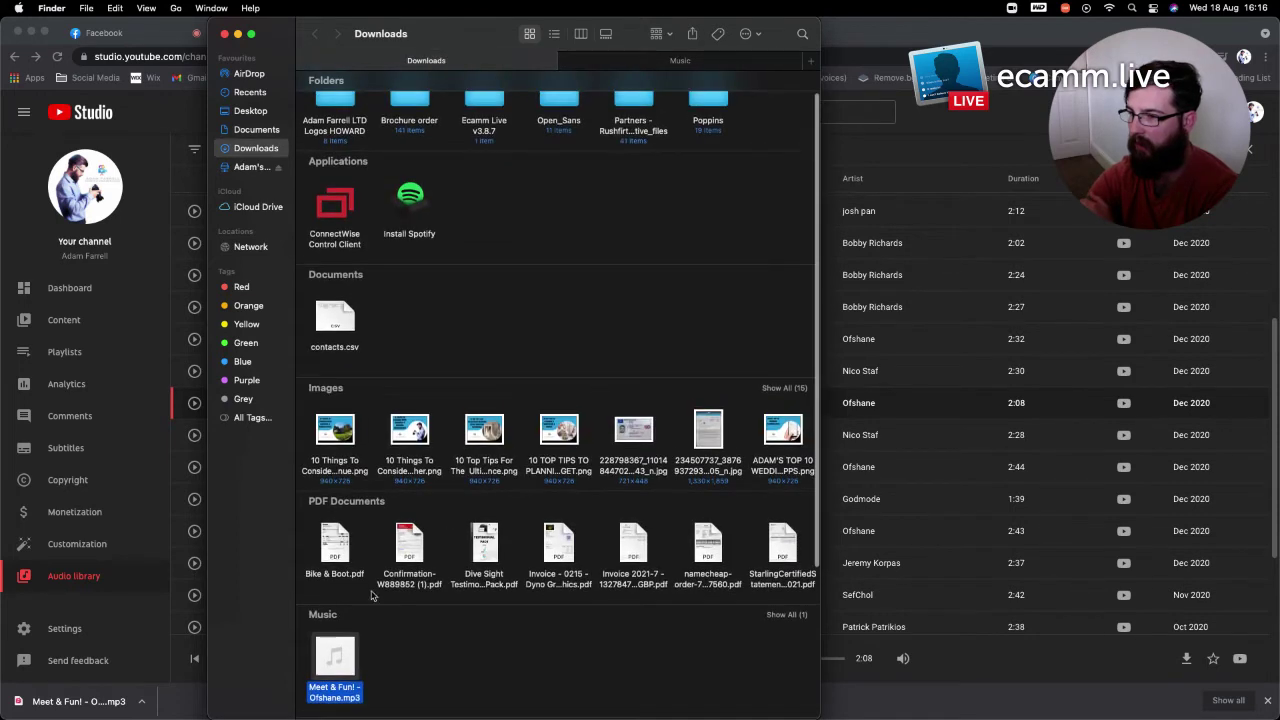
drag(335, 650, 412, 222)
click(447, 132)
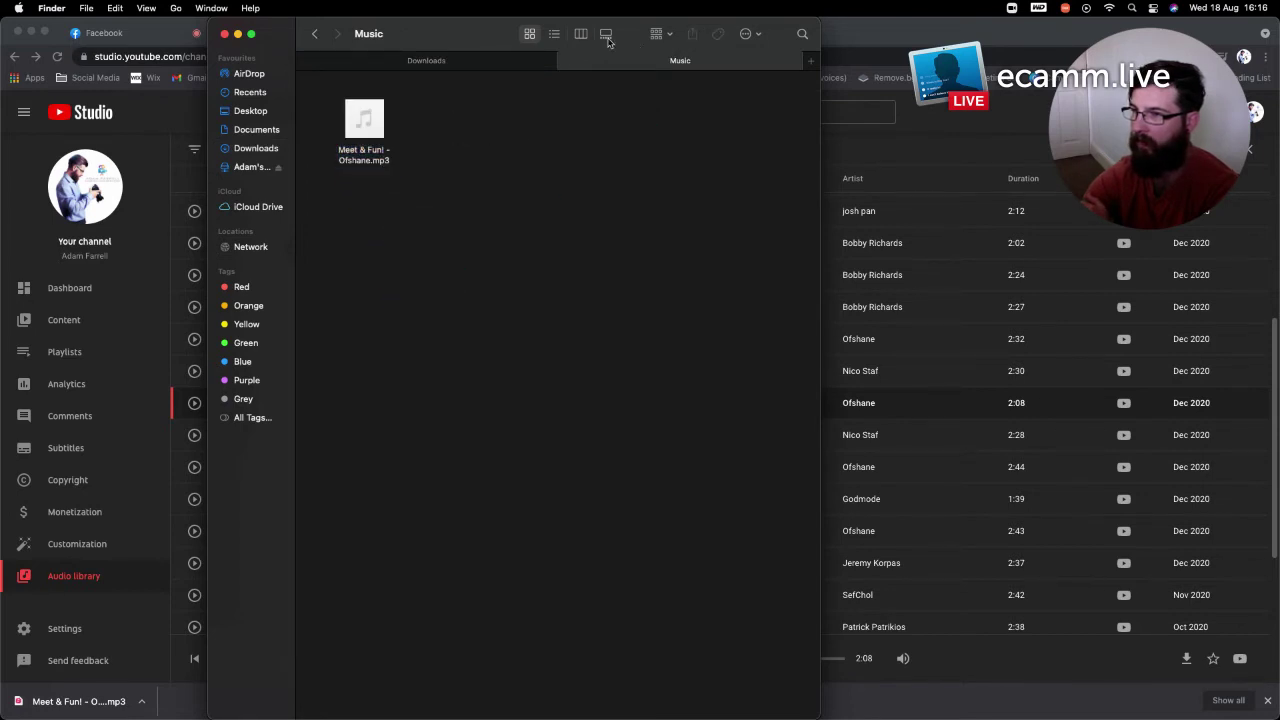
click(661, 35)
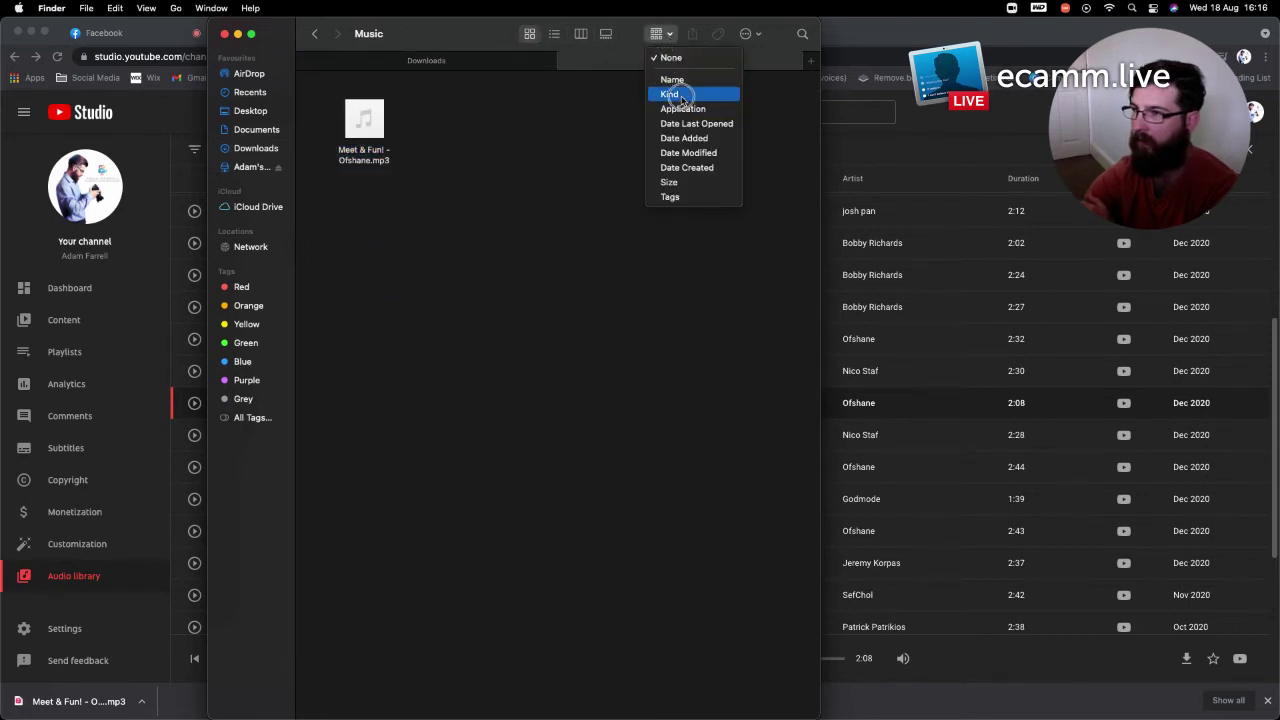
click(684, 98)
Switch to Final Cut Pro and add Meet & Fun! - Ofshane.mp3 beneath the dialogue audio, near the start of the timeline
mouse_move(347, 124)
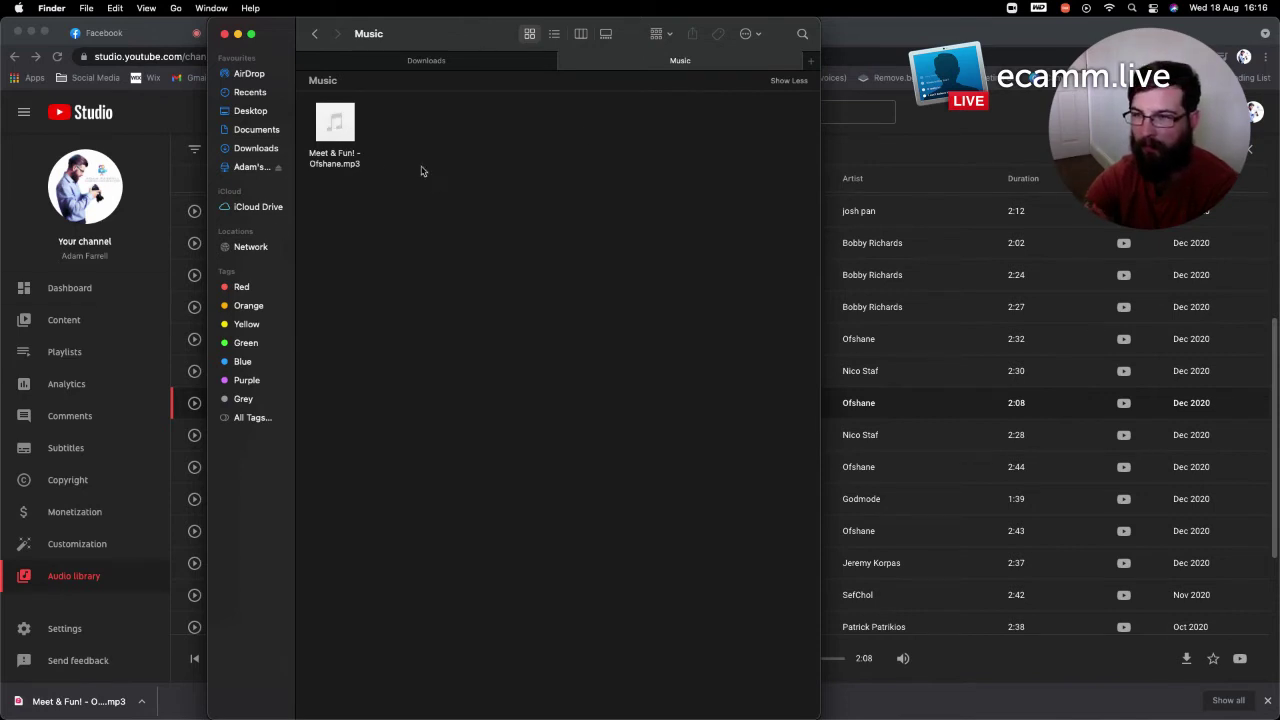
click(335, 125)
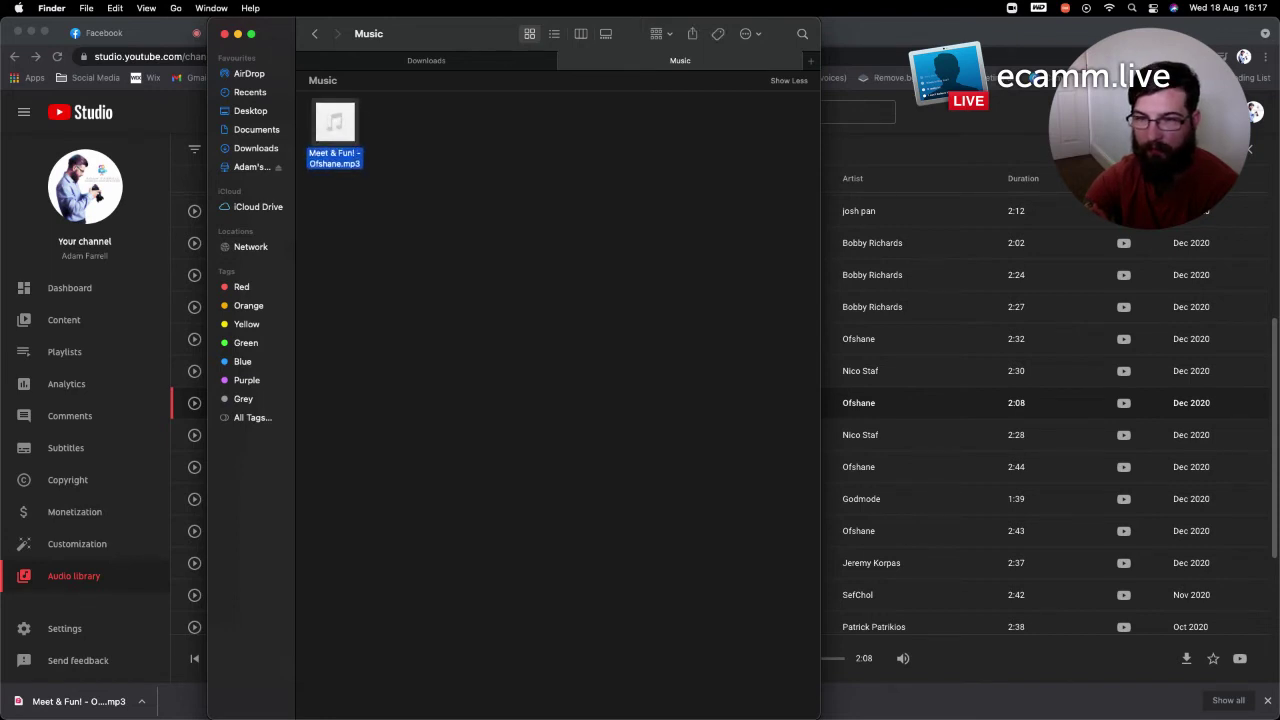
key(super+Tab)
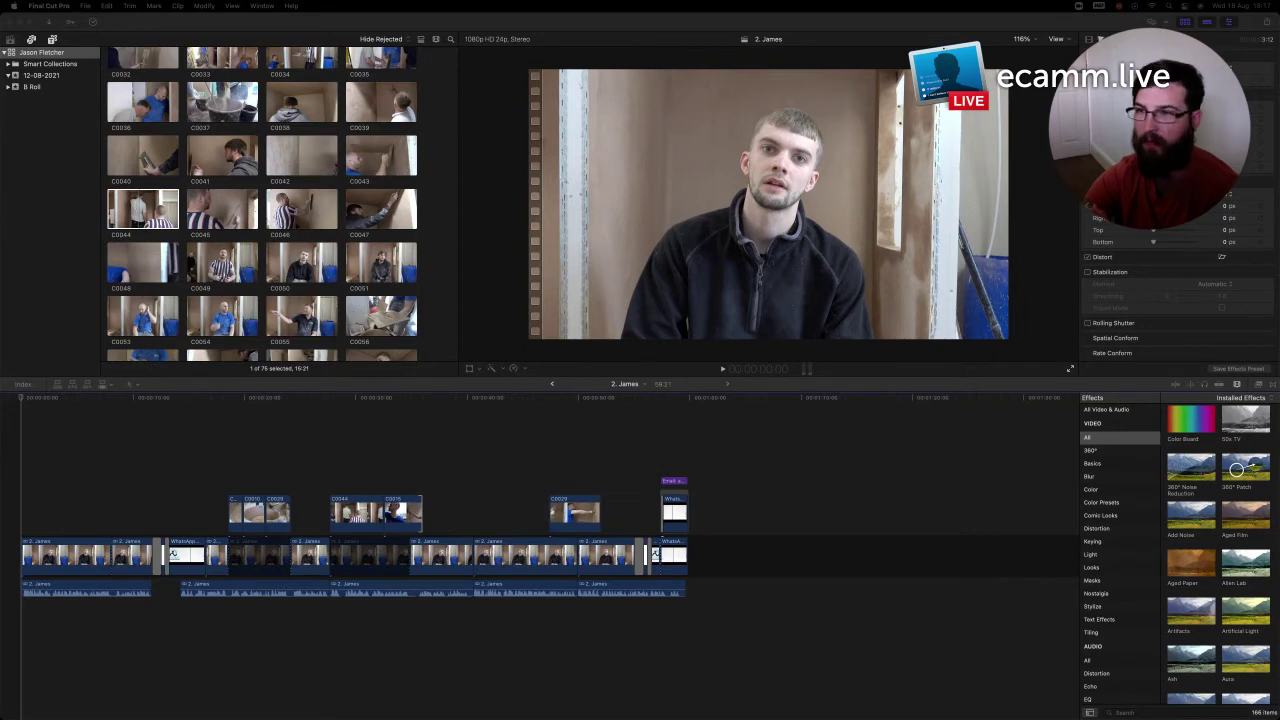
drag(1075, 400, 64, 617)
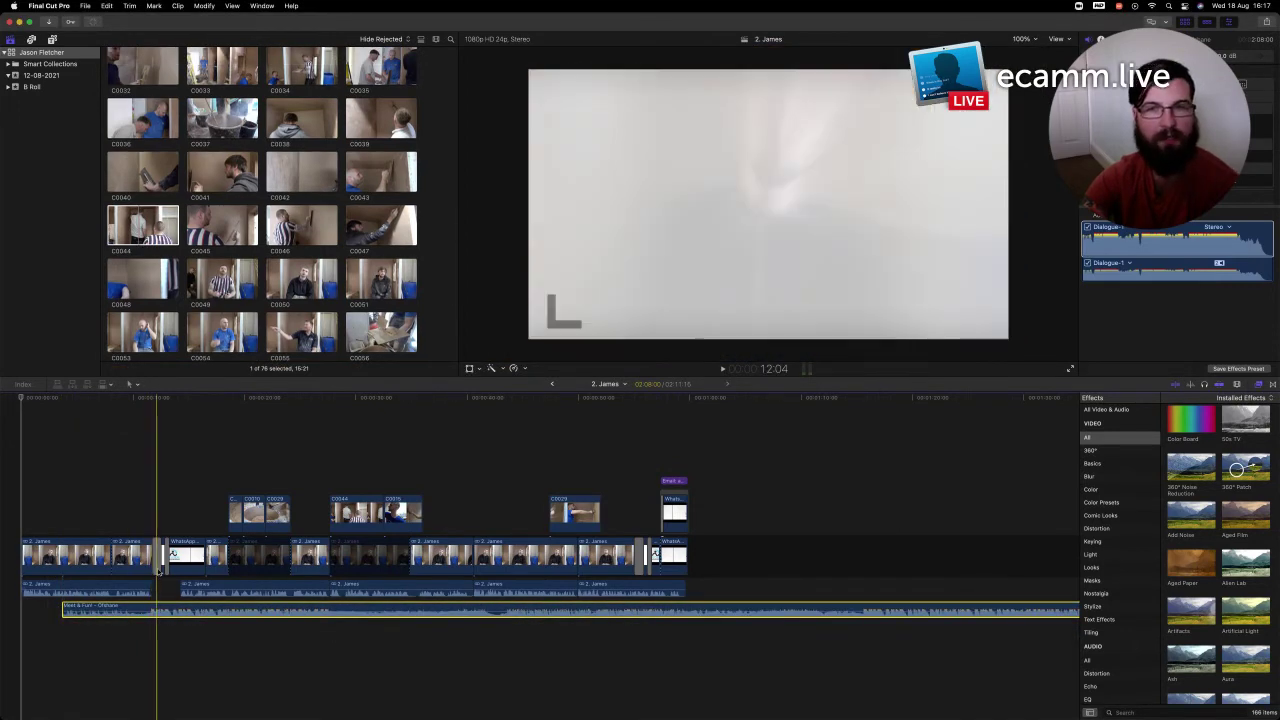
key(super+shift+a)
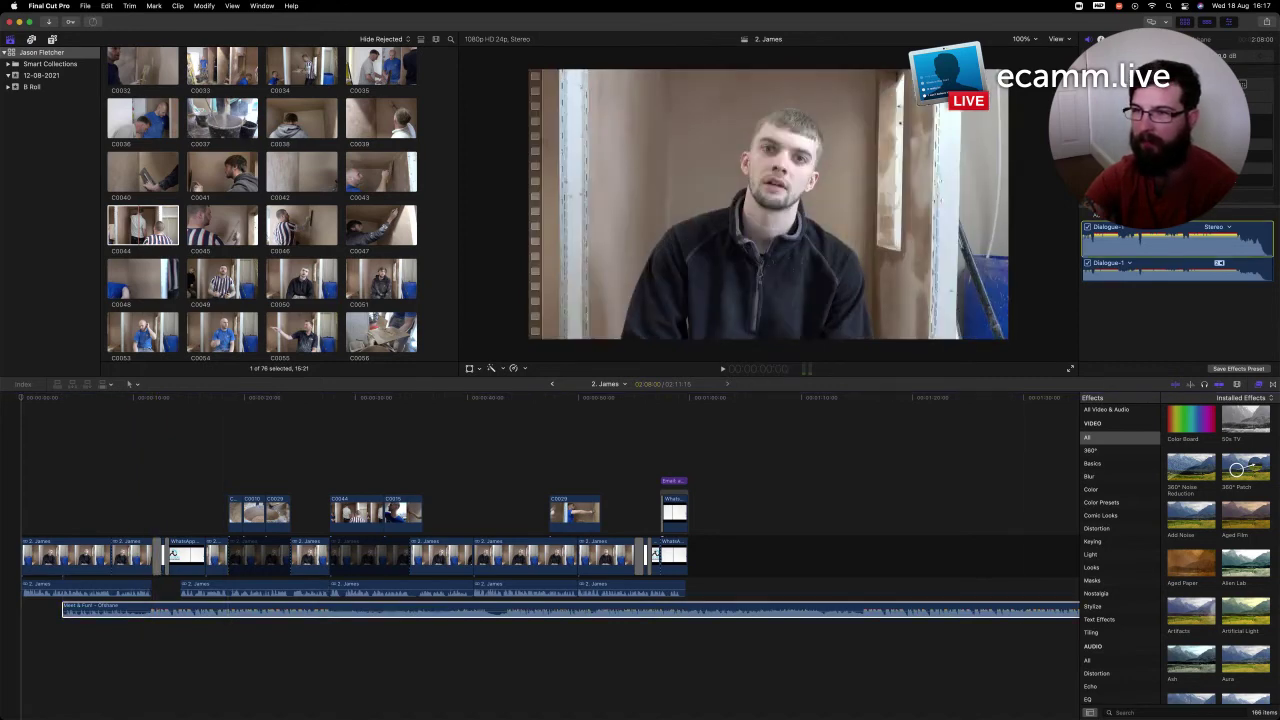
key(c)
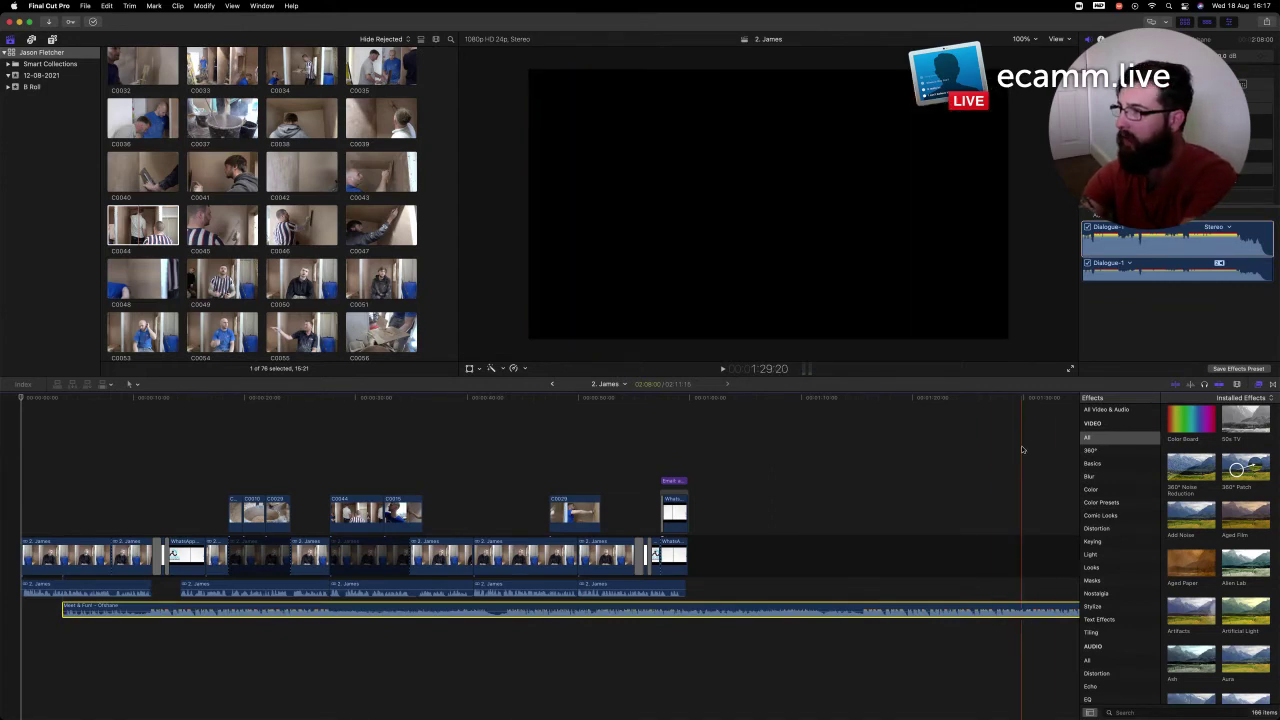
scroll(1022, 449, right, 2)
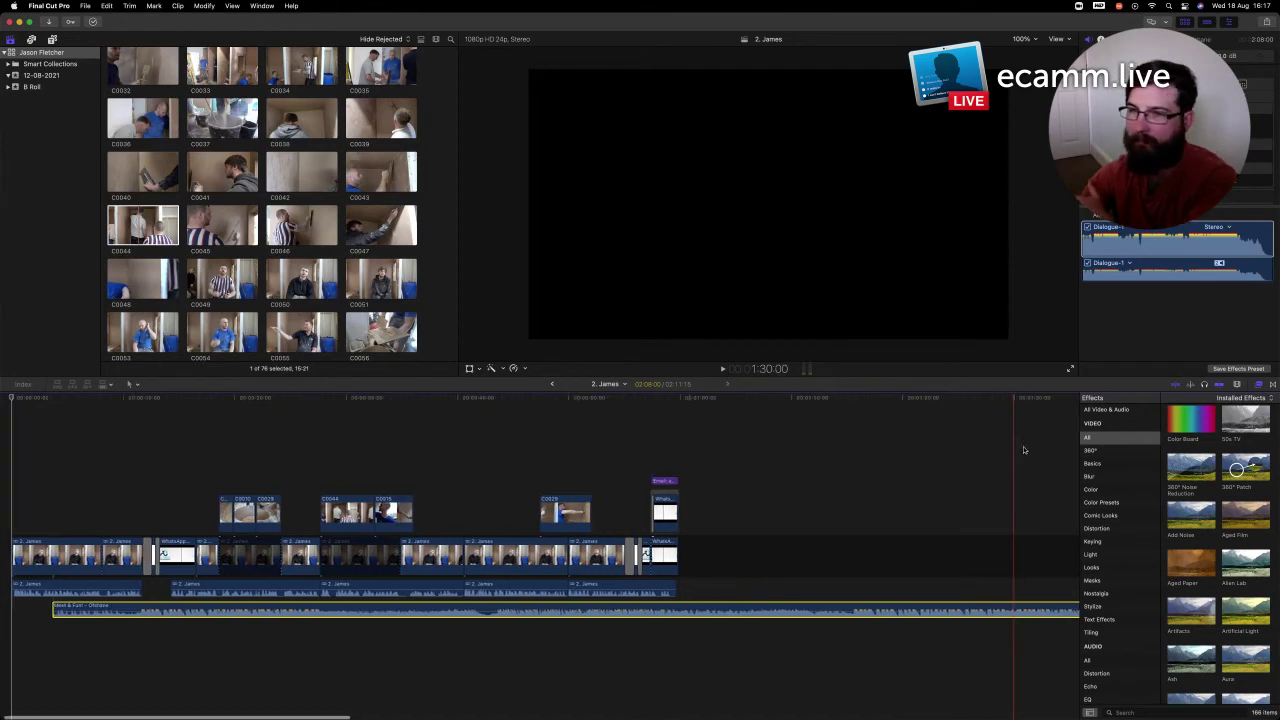
scroll(830, 494, left, 3)
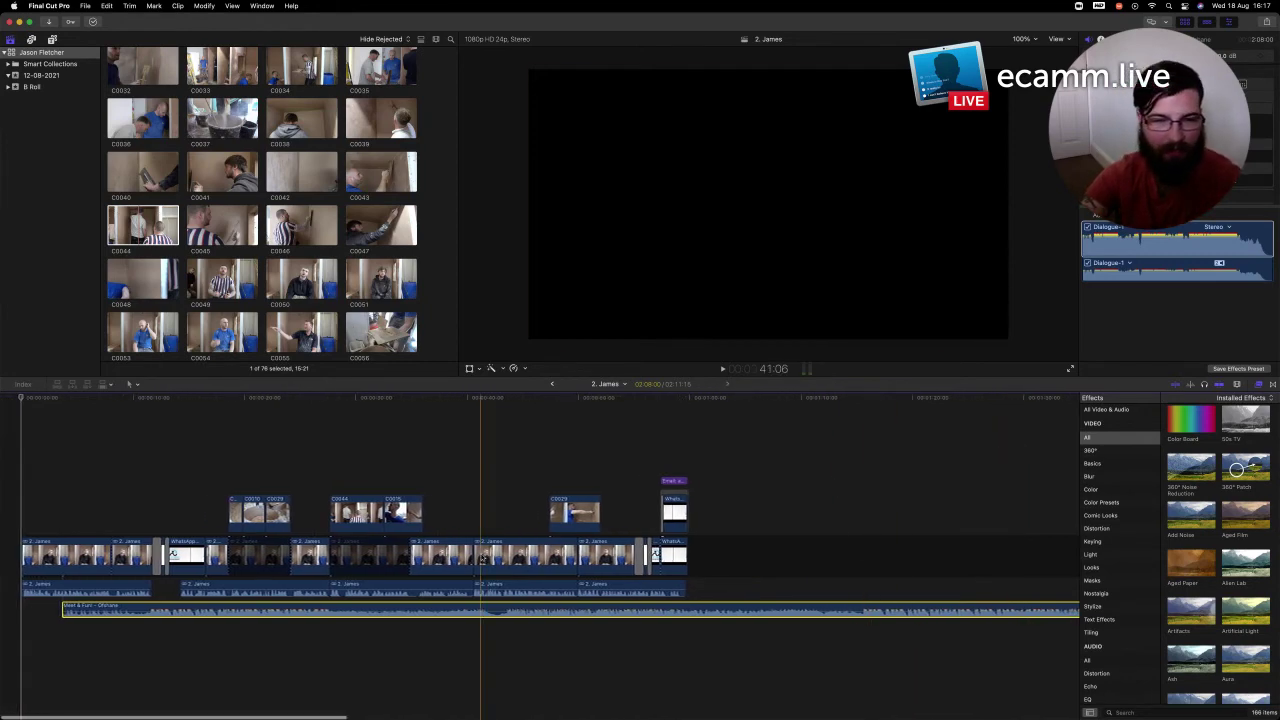
Select all five separate dialogue audio clips beneath the main storyline and disable them
click(131, 585)
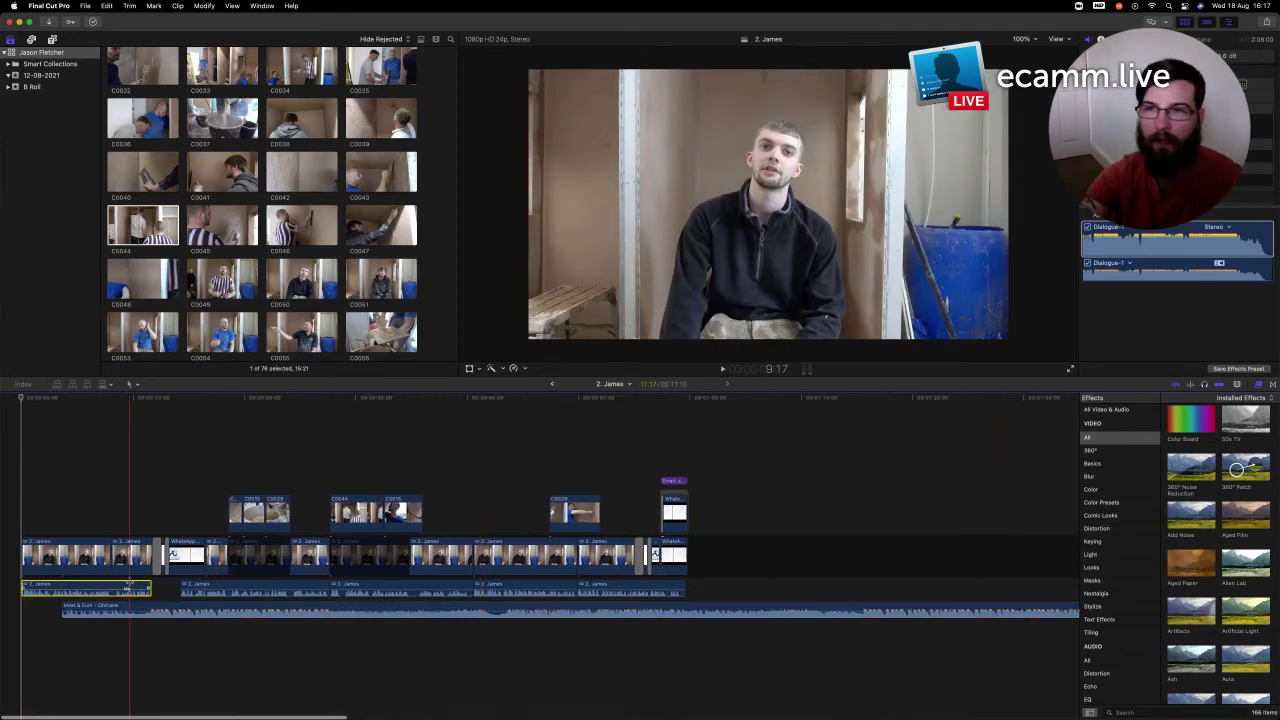
click(233, 588)
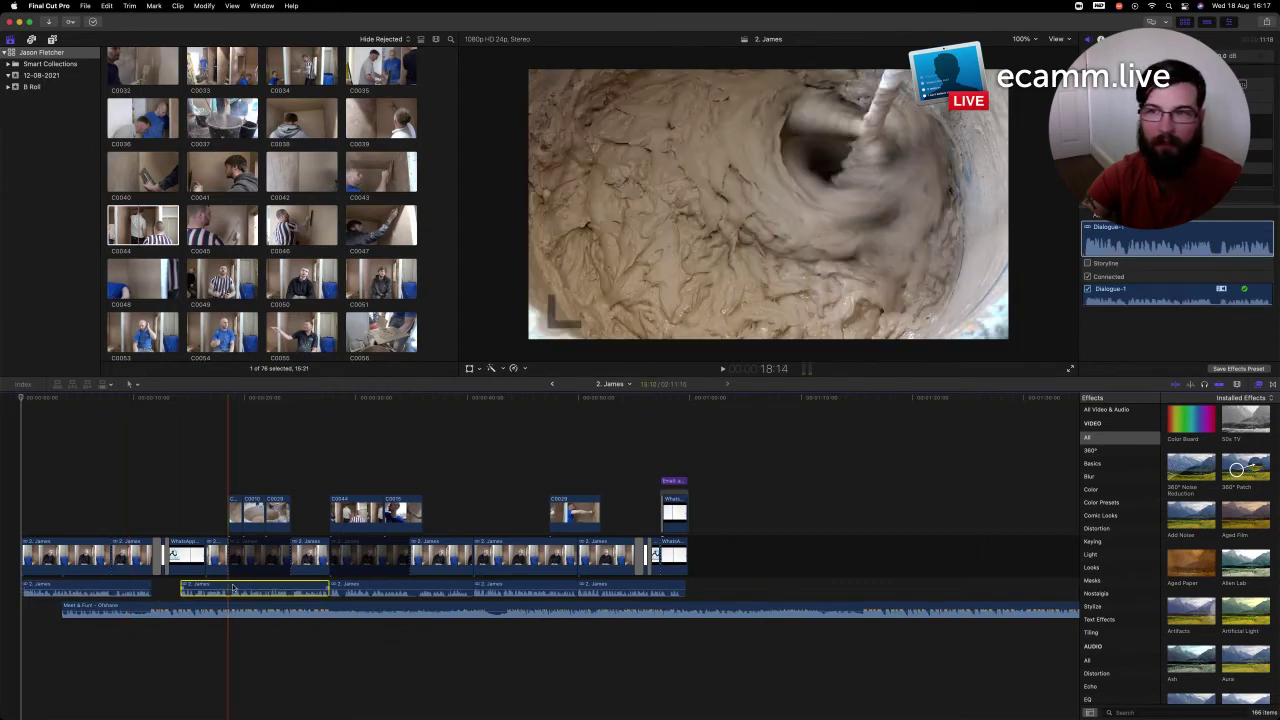
click(243, 611)
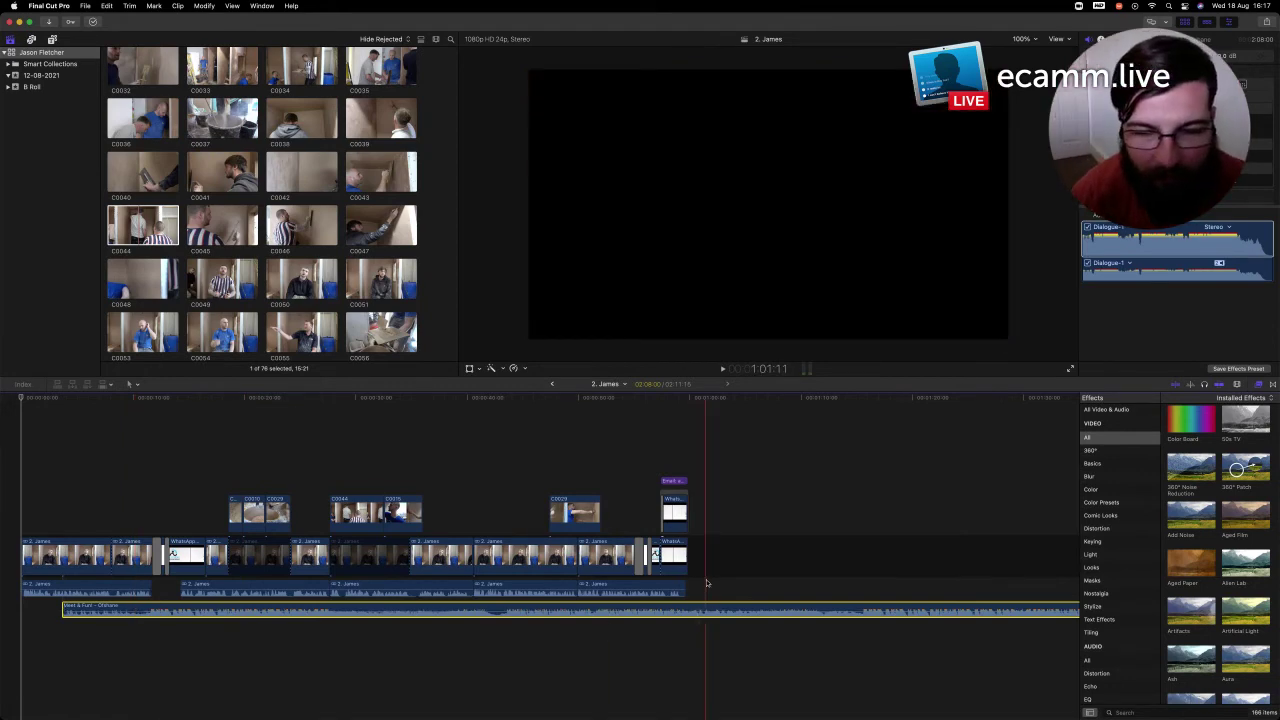
drag(708, 584, 140, 588)
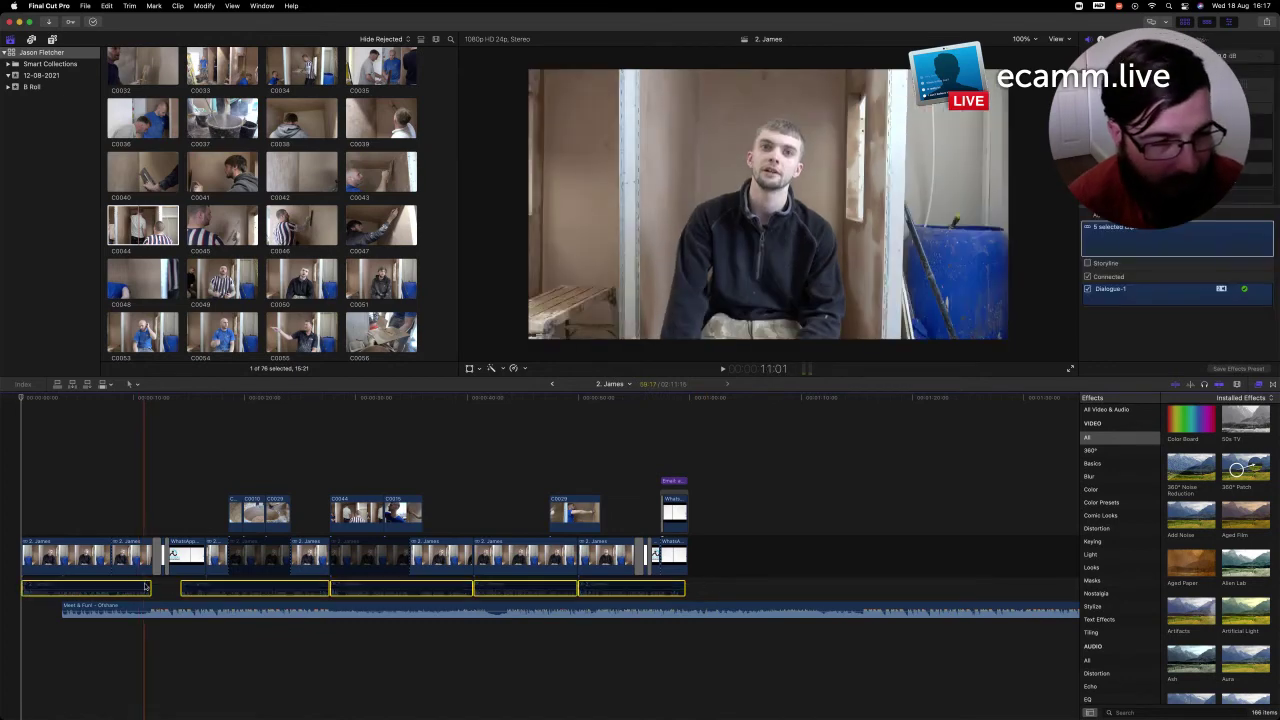
Play the opening from the start of the Meet & Fun! music clip through the Fletchers Renovations logo to check how the track fits
key(super+equal)
key(super+equal)
key(super+equal)
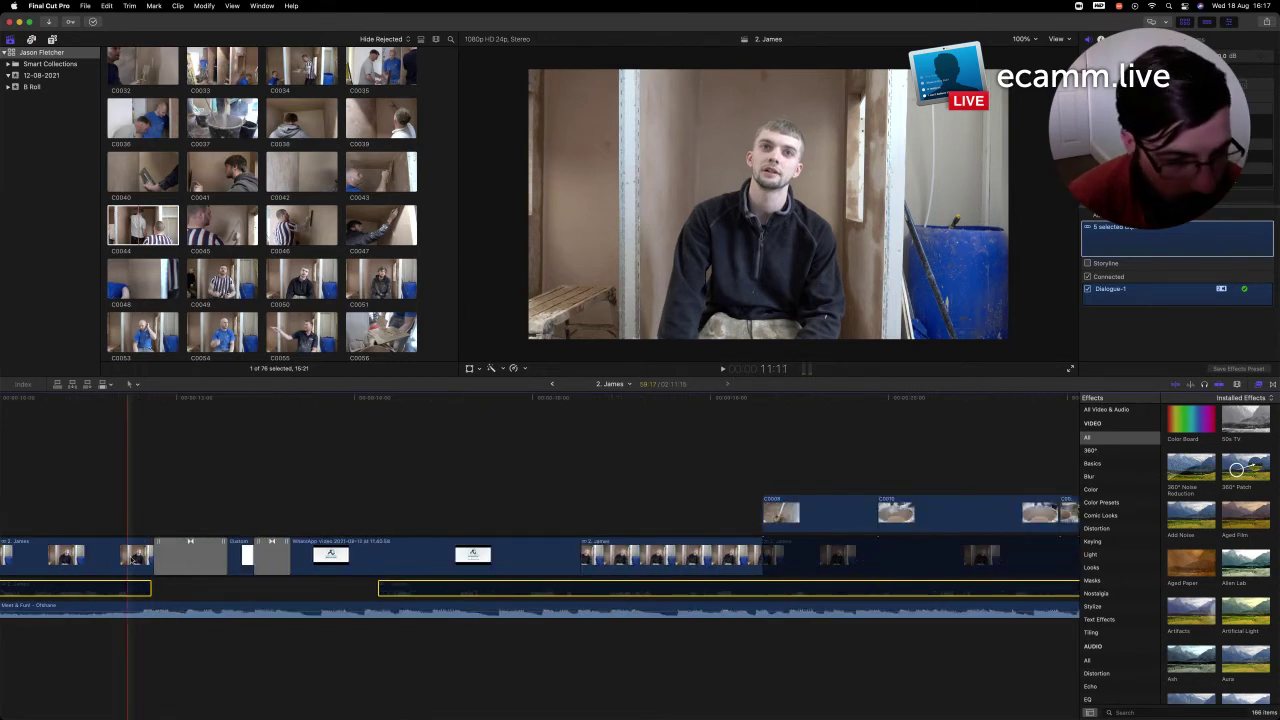
drag(152, 607, 140, 605)
scroll(134, 604, left, 2)
scroll(134, 604, left, 3)
click(140, 605)
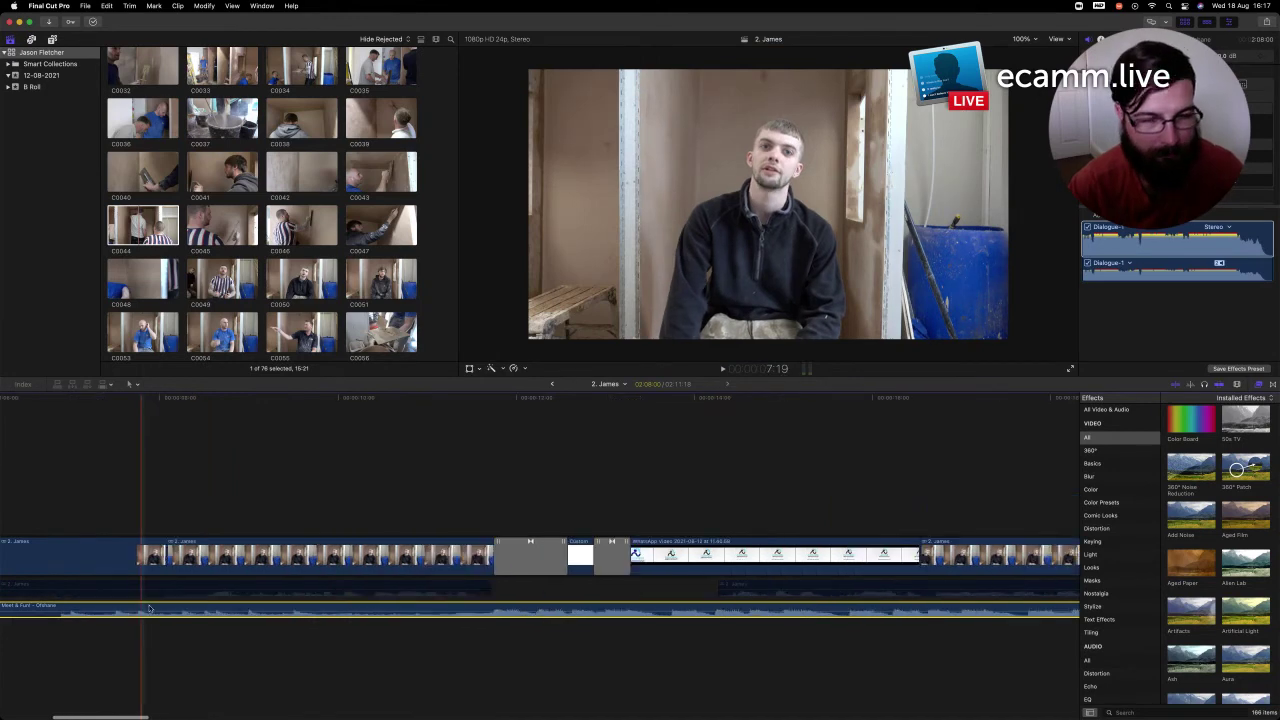
scroll(145, 606, left, 3)
key(super+minus)
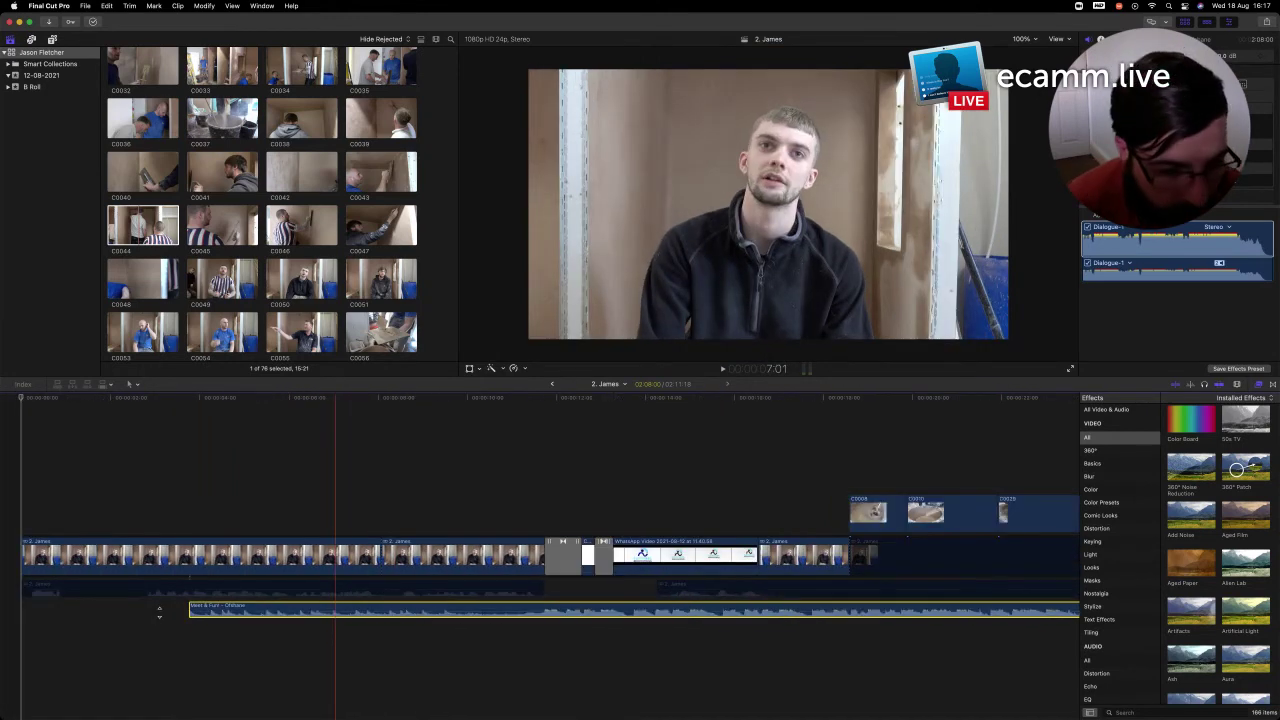
click(194, 612)
key(space)
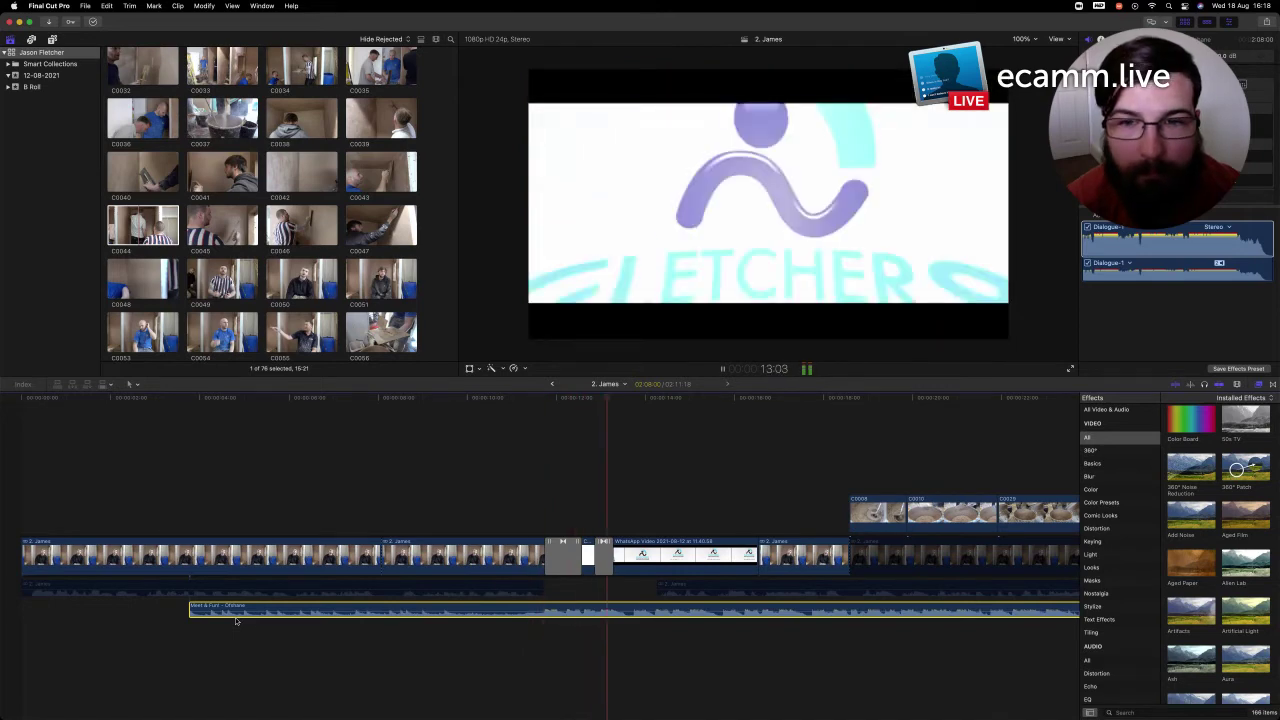
scroll(250, 620, right, 5)
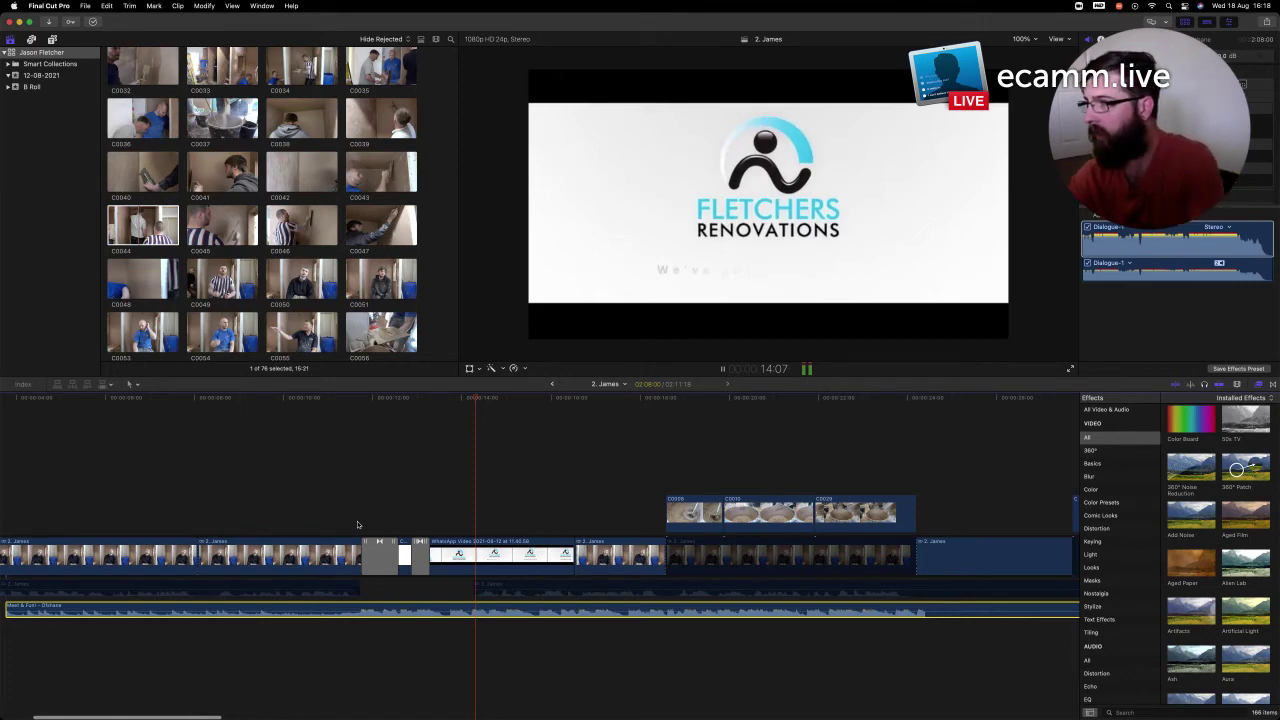
key(space)
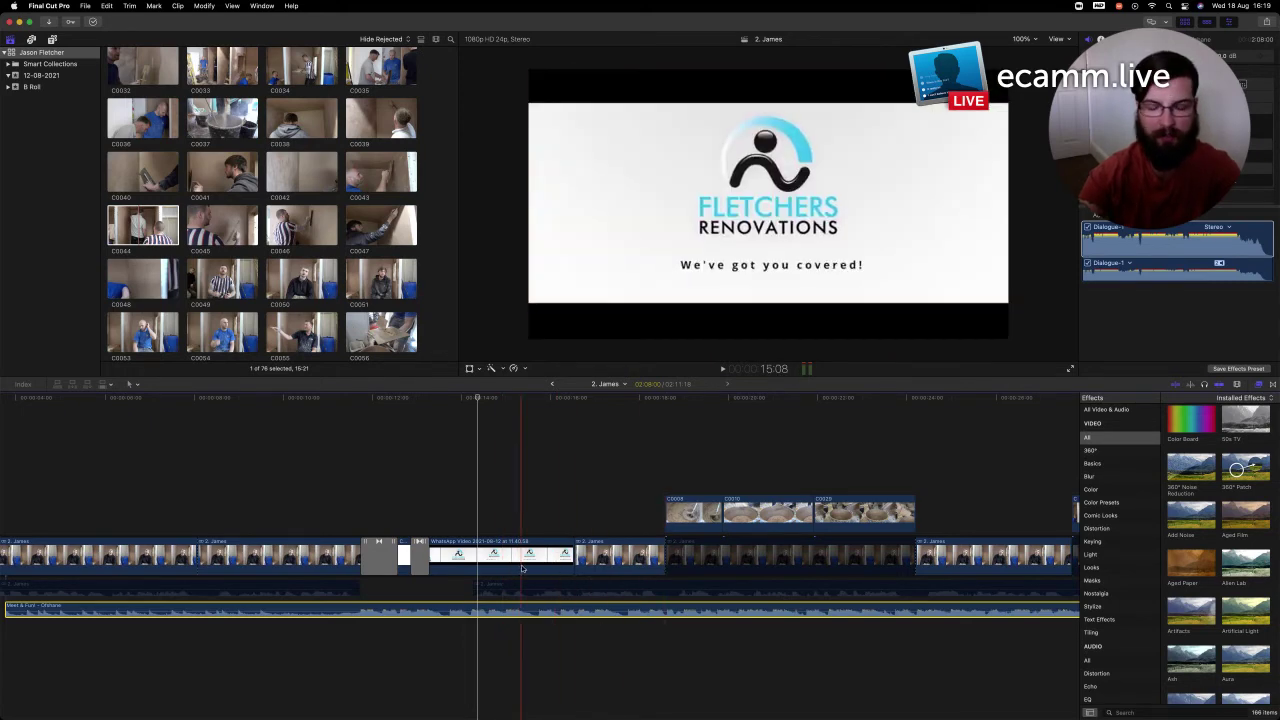
Listen to the closing part of the music track, beyond the end of the video, to find a suitable ending section
key(super+minus)
key(super+minus)
key(super+minus)
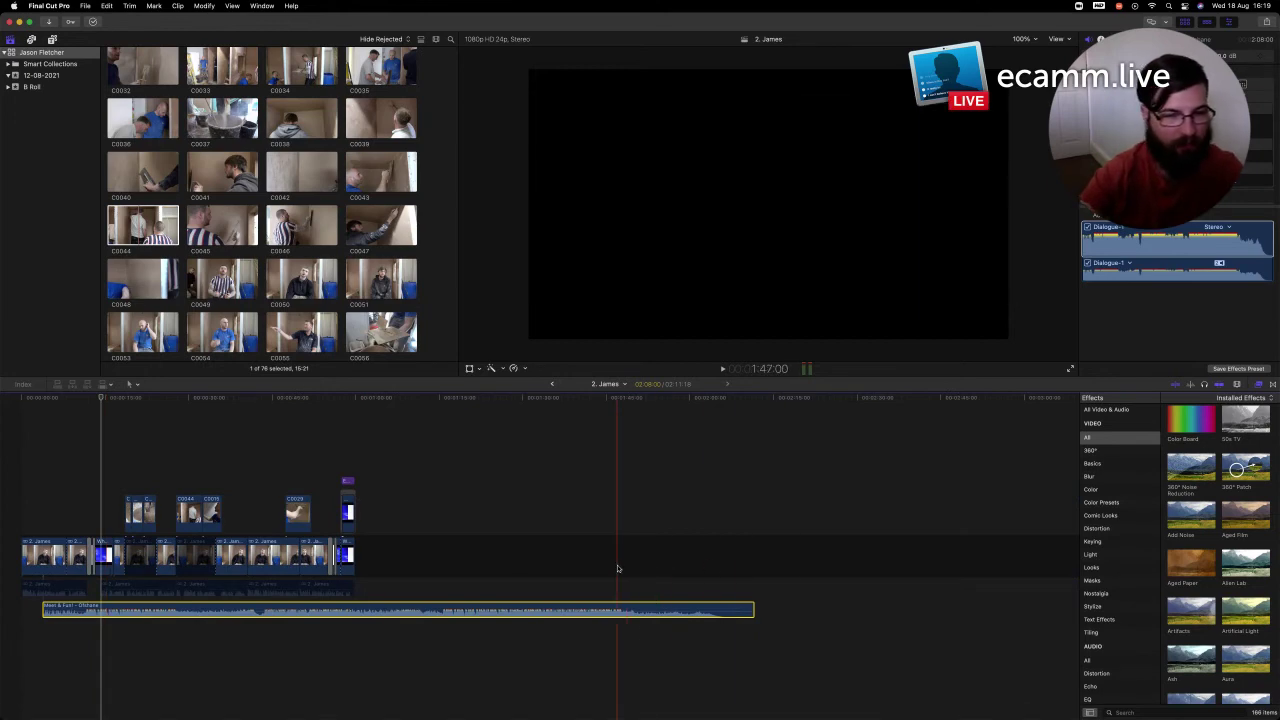
key(space)
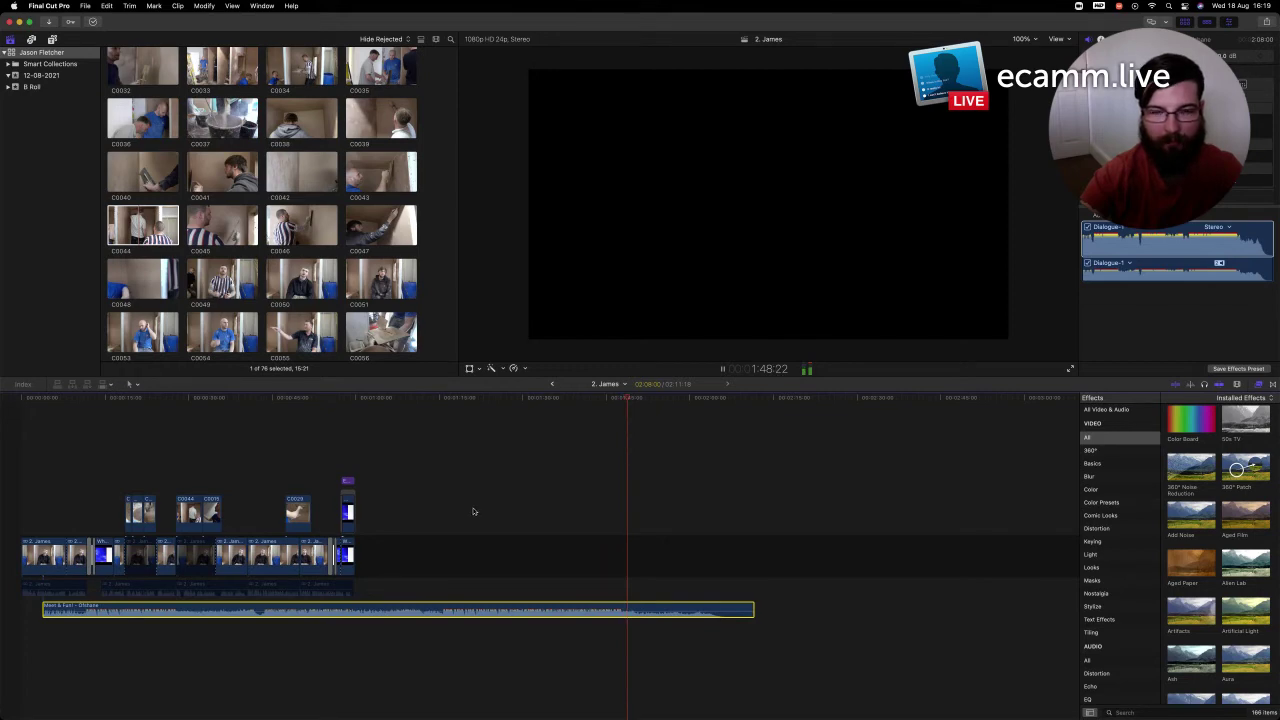
click(475, 511)
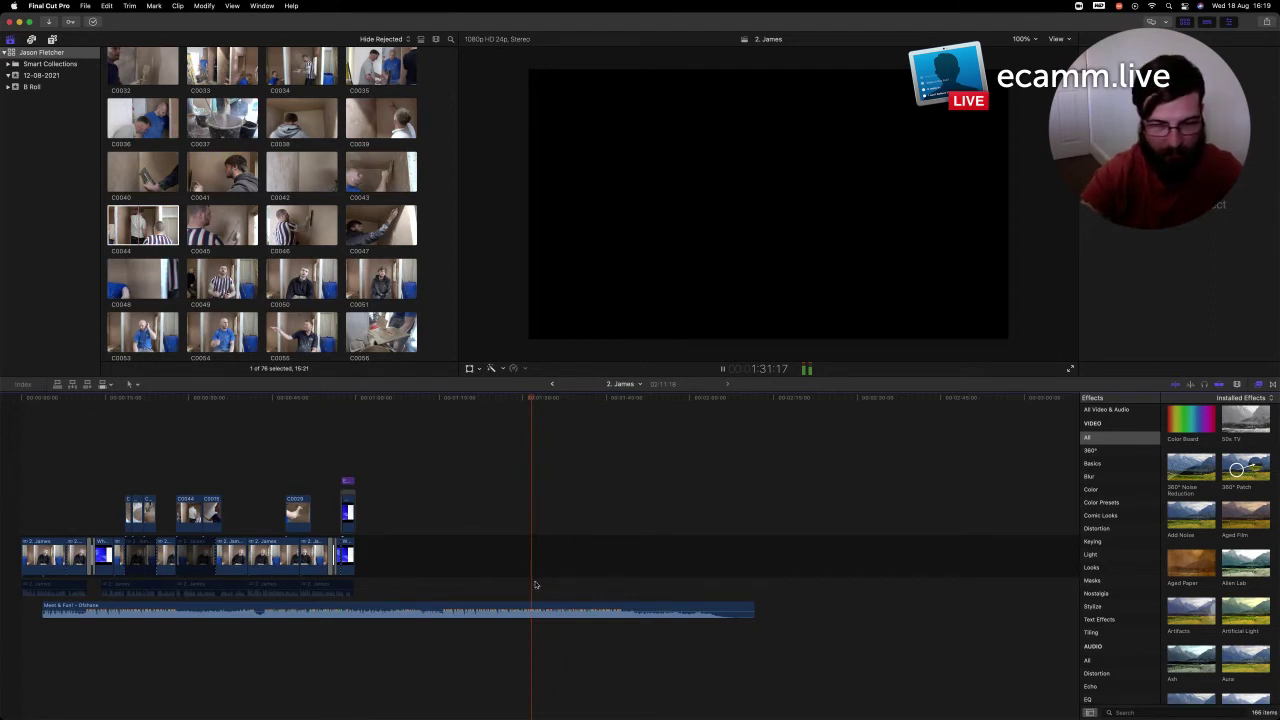
Split the Meet & Fun! music clip at about 1:32:02, separating its closing section
key(super+equal)
key(super+equal)
key(super+equal)
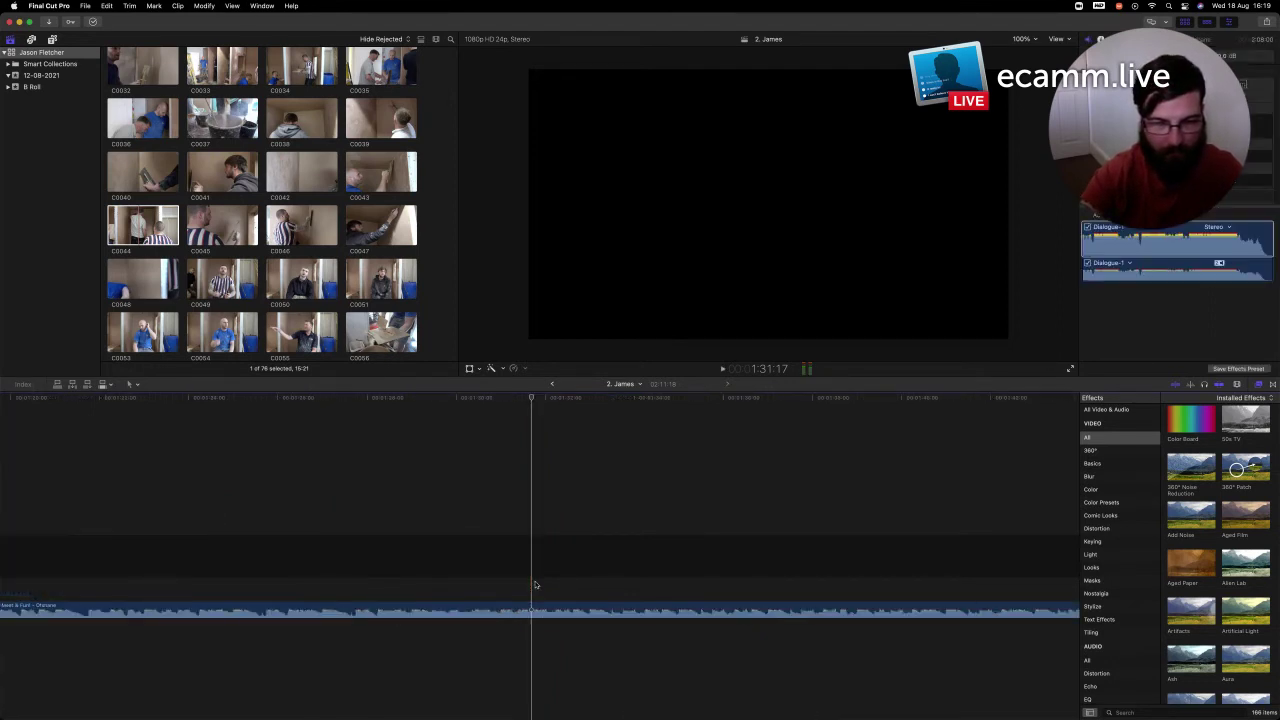
key(super+equal)
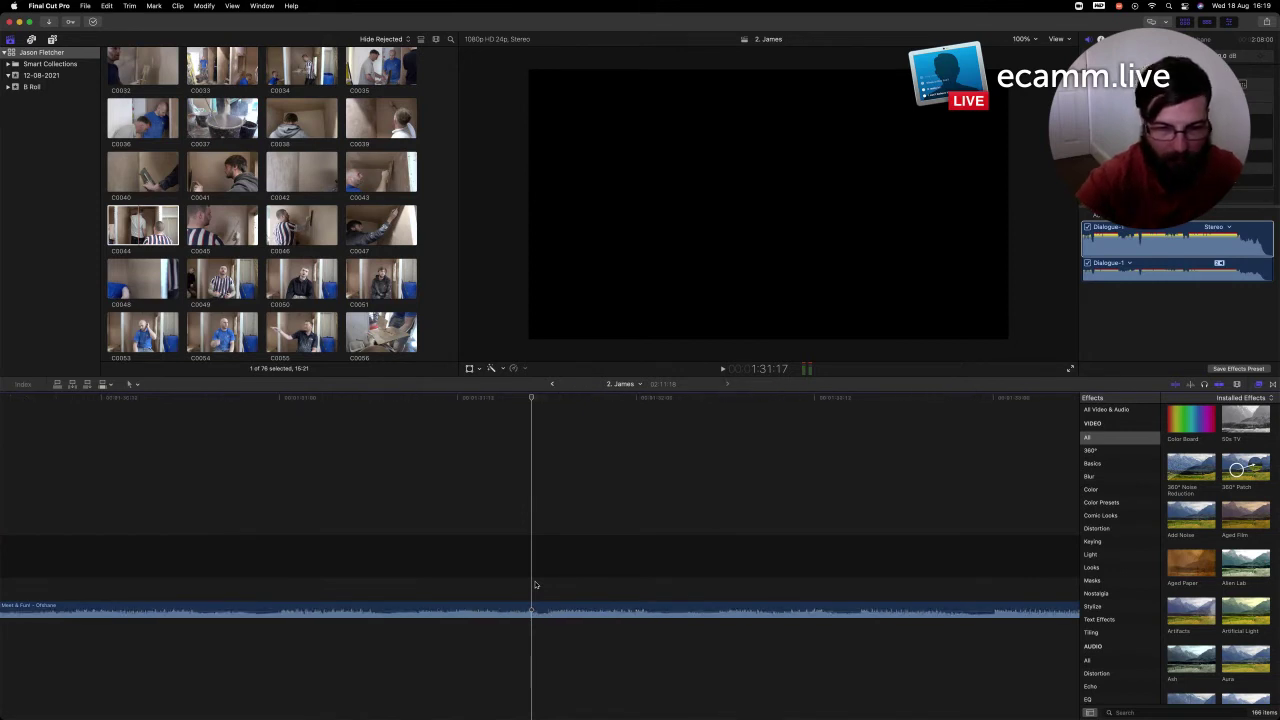
key(super+minus)
key(super+minus)
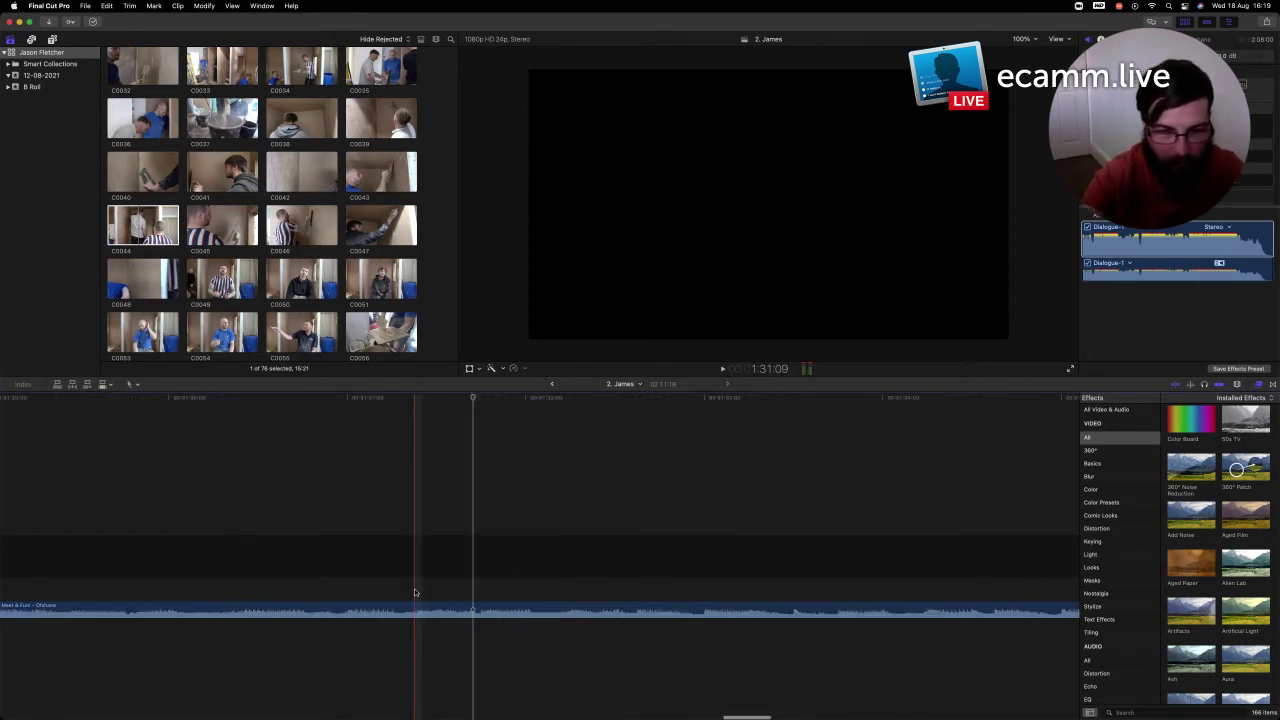
key(space)
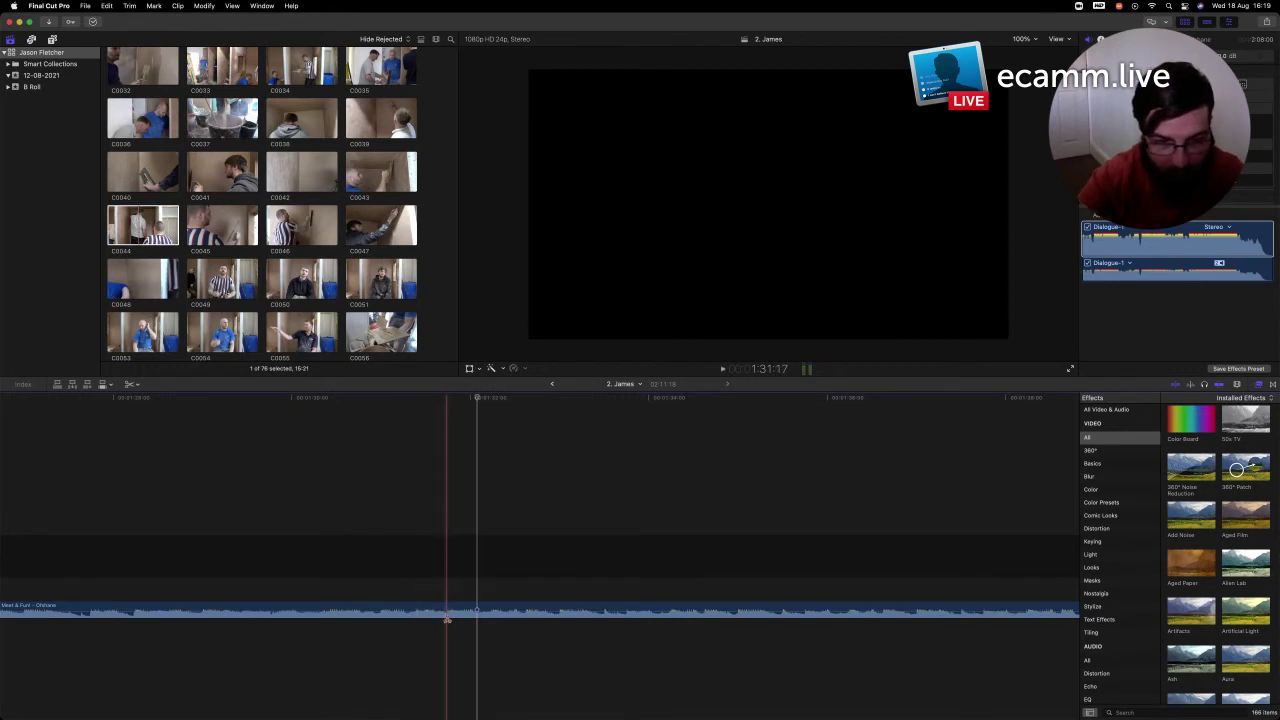
click(447, 619)
key(a)
key(super+minus)
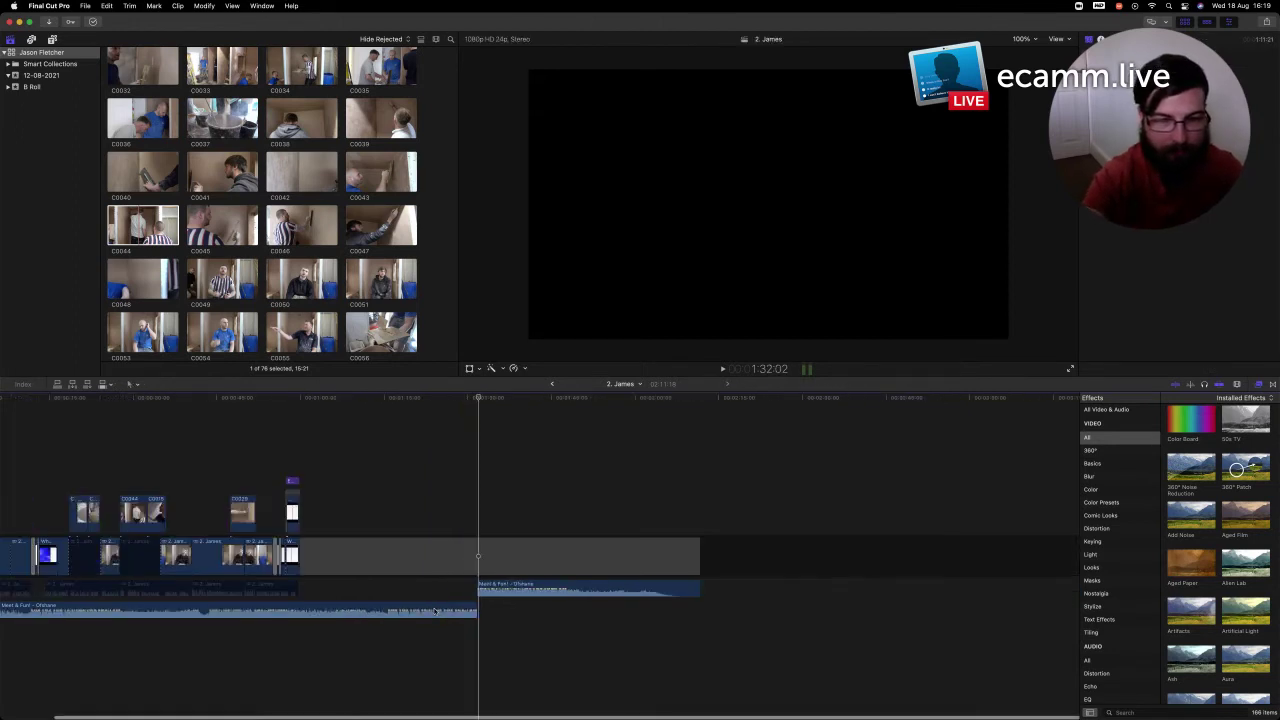
Move the split-off music ending beneath the longer music clip so it starts with clip C0044, and play it to the video's end
drag(500, 584, 148, 625)
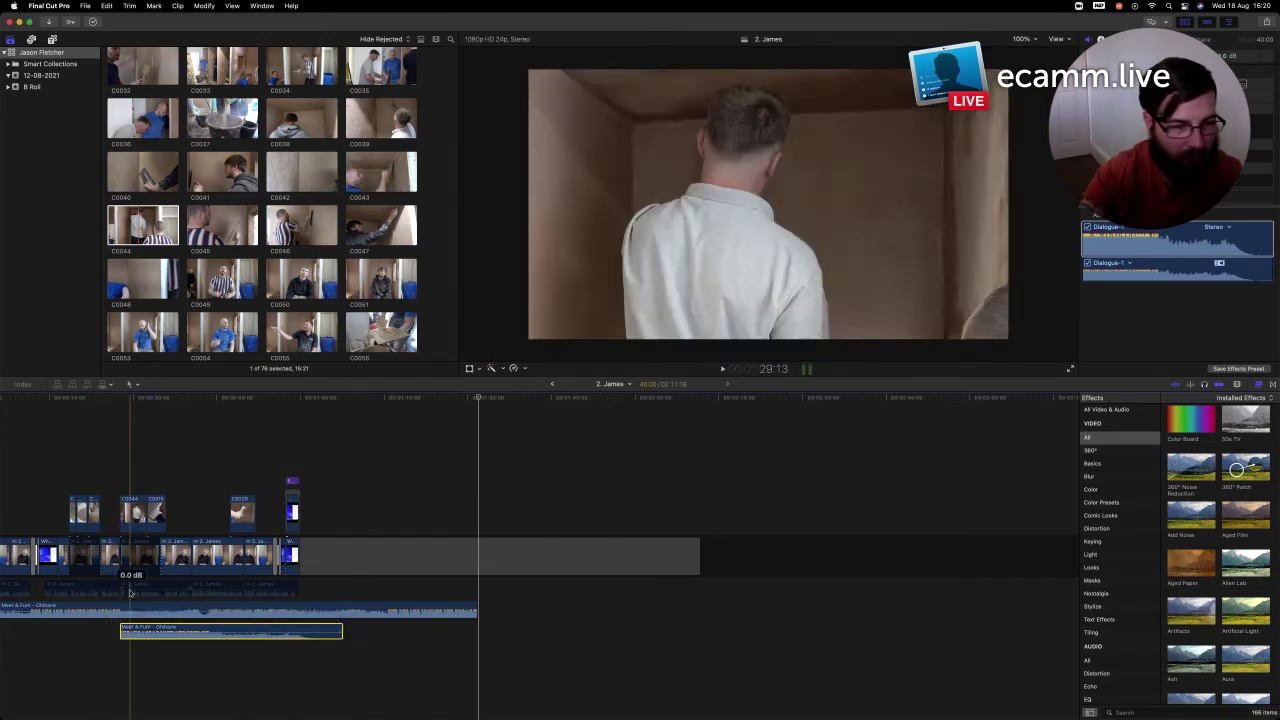
key(space)
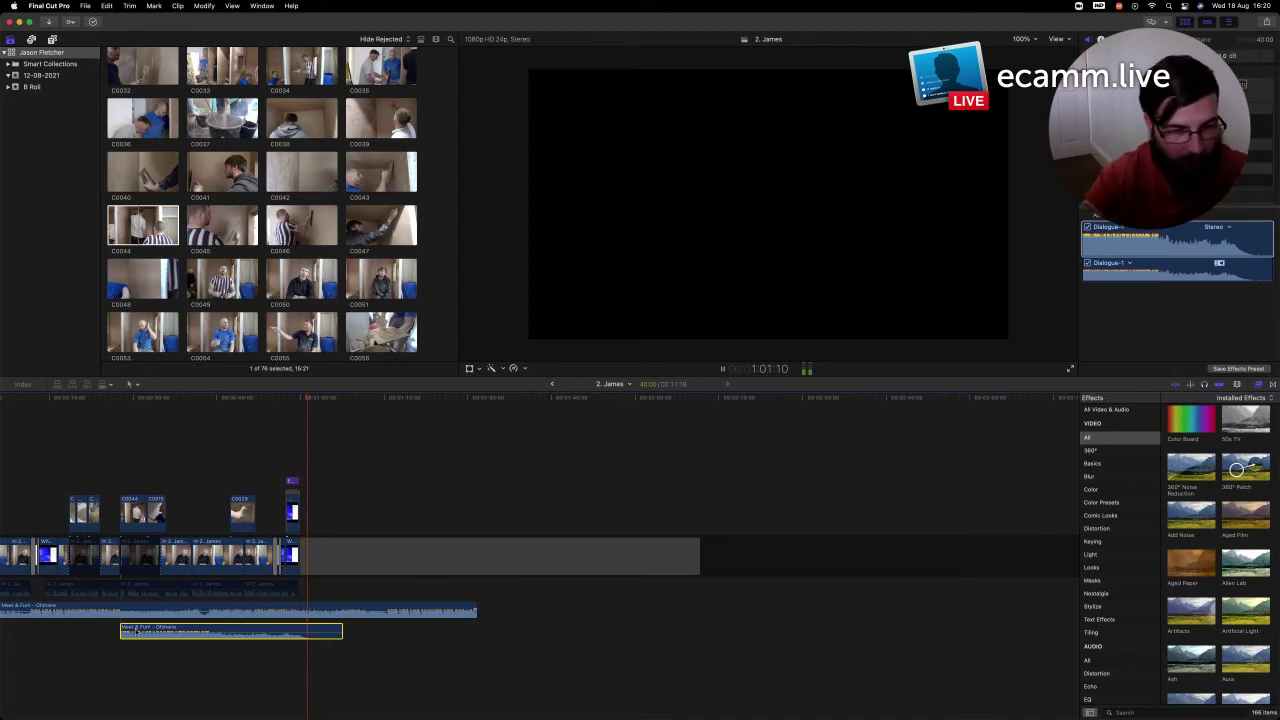
key(space)
Disable the longer music clip and play the moved ending alone around the end of the video
key(super+minus)
click(436, 611)
key(v)
key(space)
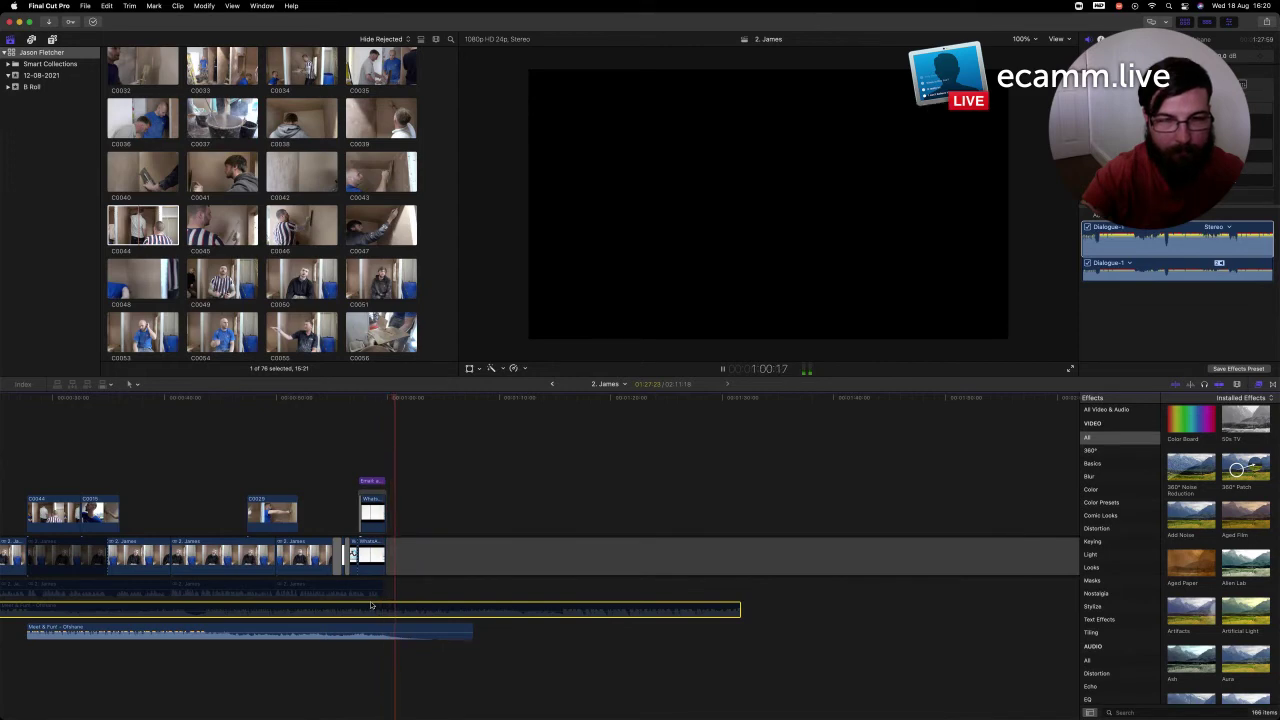
key(space)
click(349, 627)
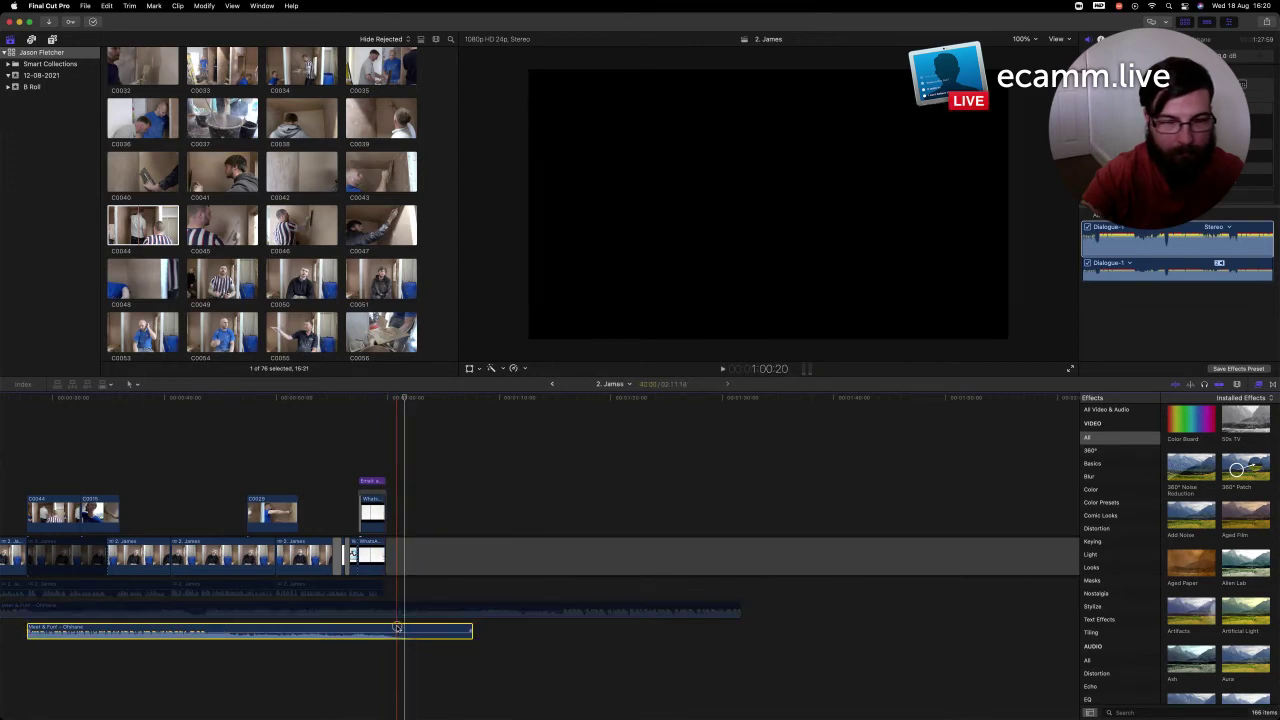
Disable the moved music ending, re-enable the longer music clip and play it up to the start of clip C0044
click(19, 628)
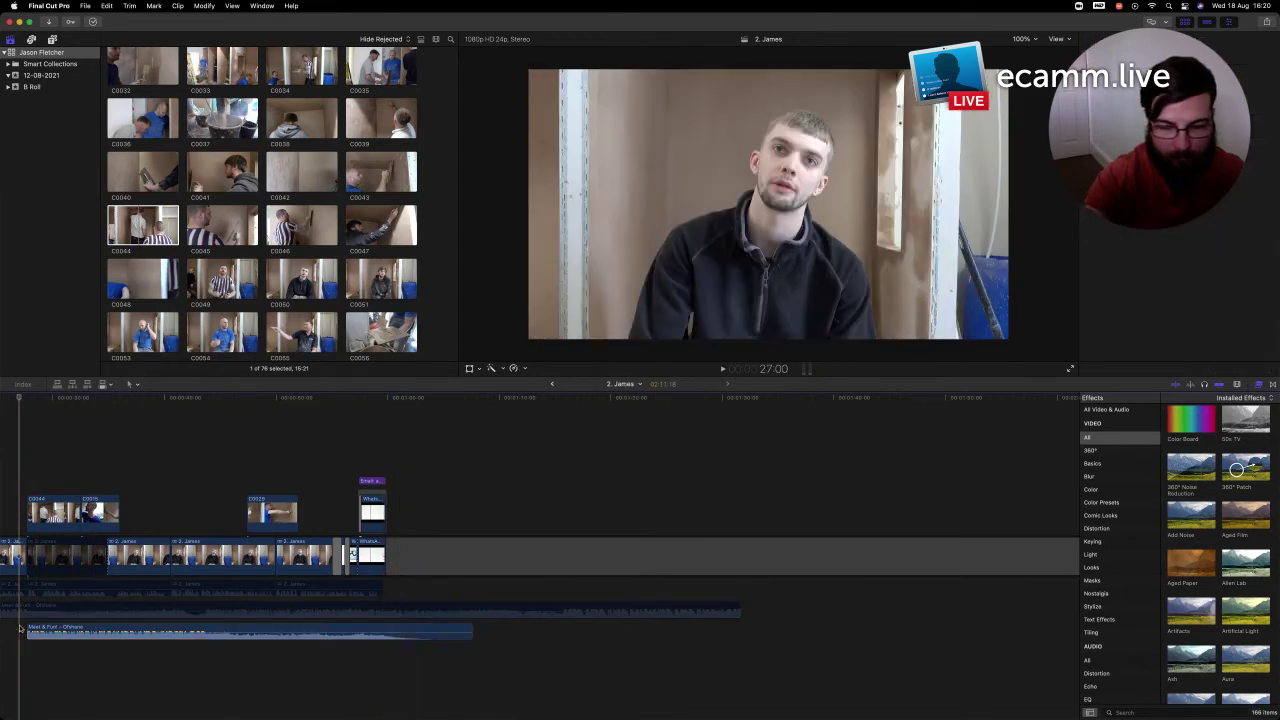
key(super+equal)
key(super+equal)
key(super+equal)
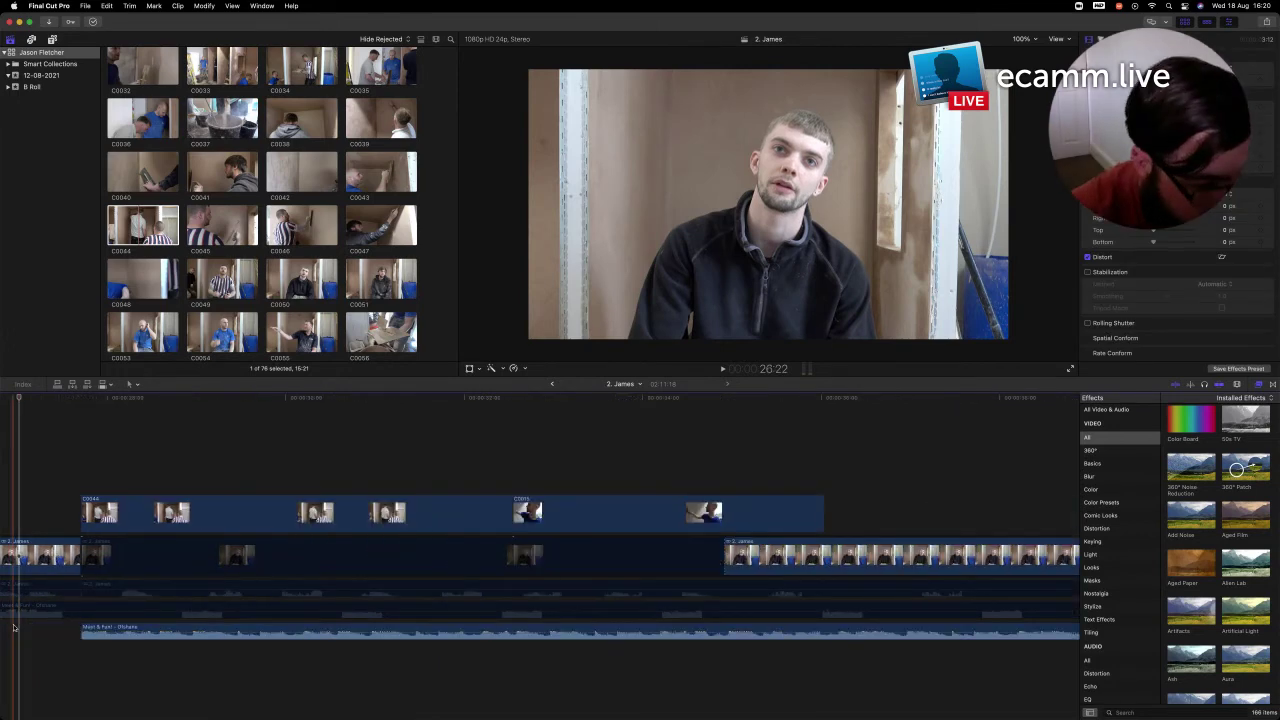
scroll(15, 628, left, 5)
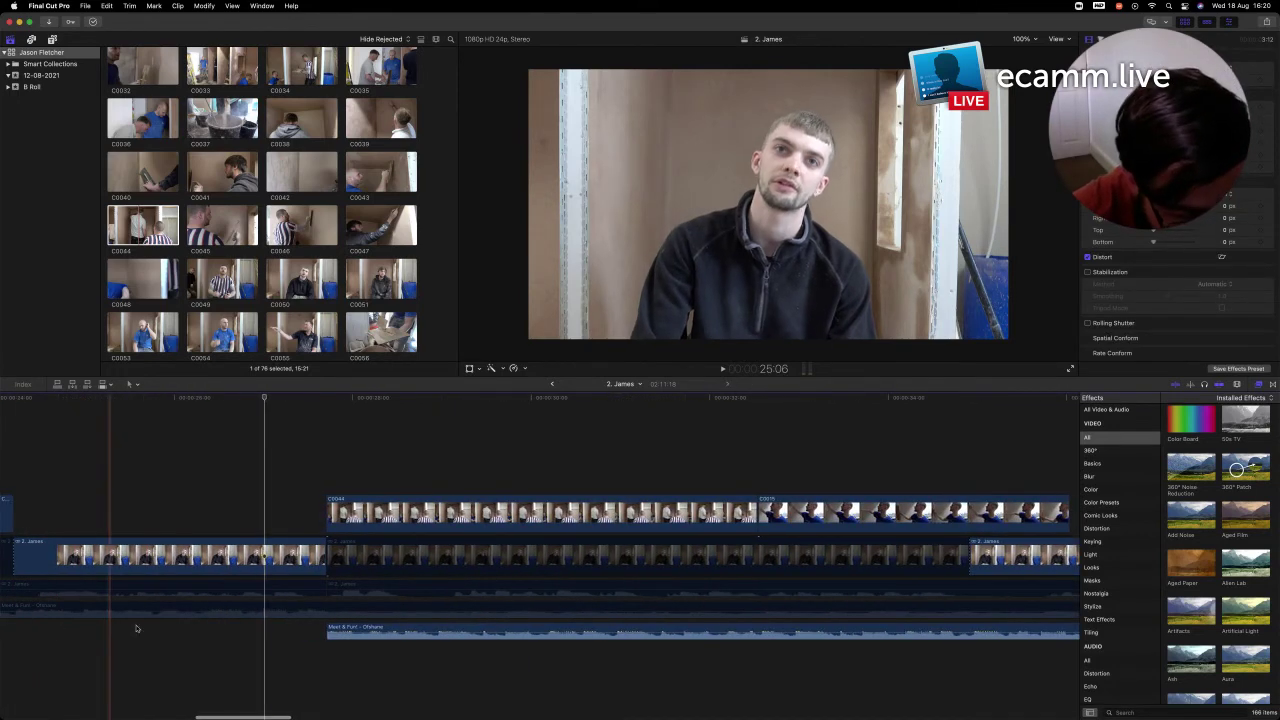
click(343, 630)
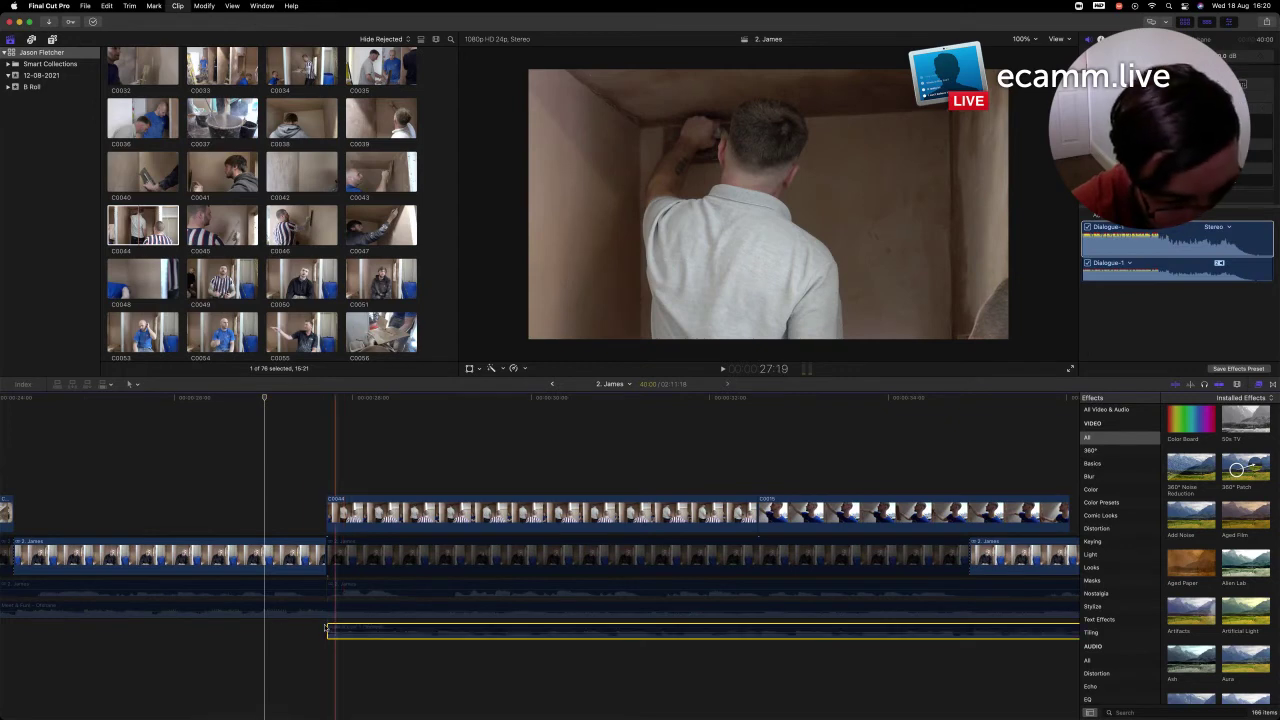
click(270, 607)
scroll(190, 605, left, 3)
key(space)
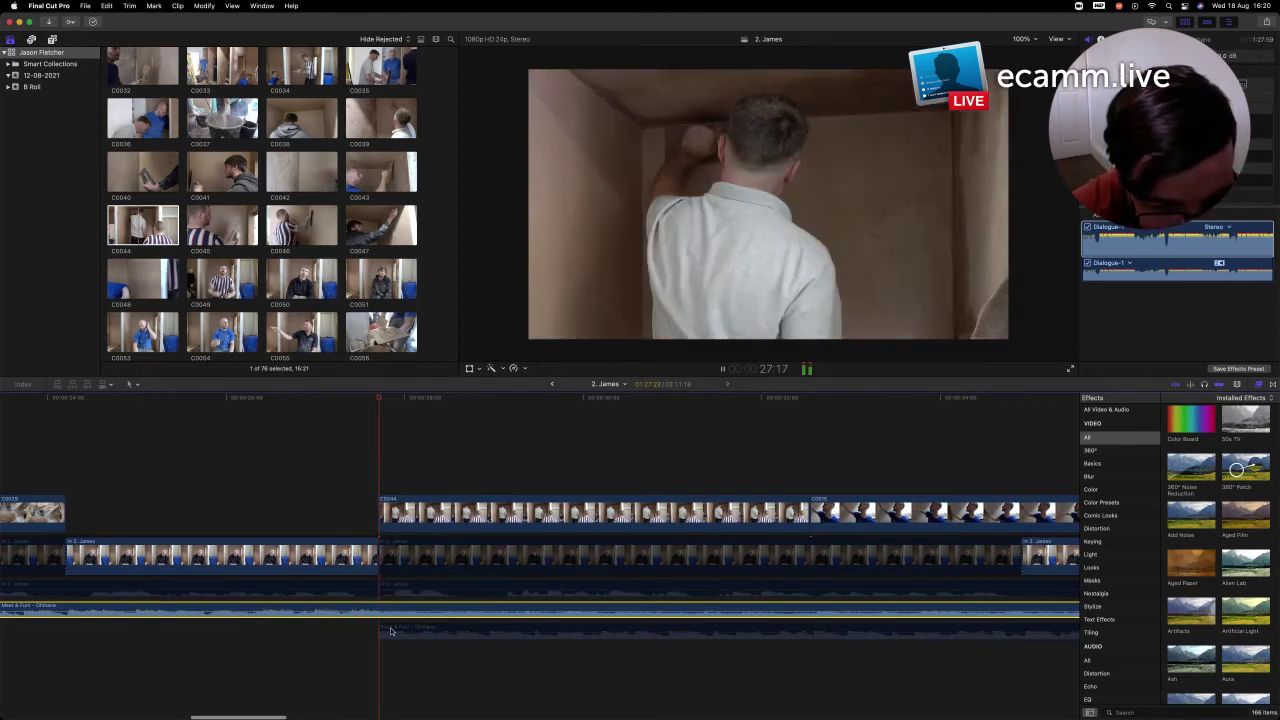
click(391, 631)
key(space)
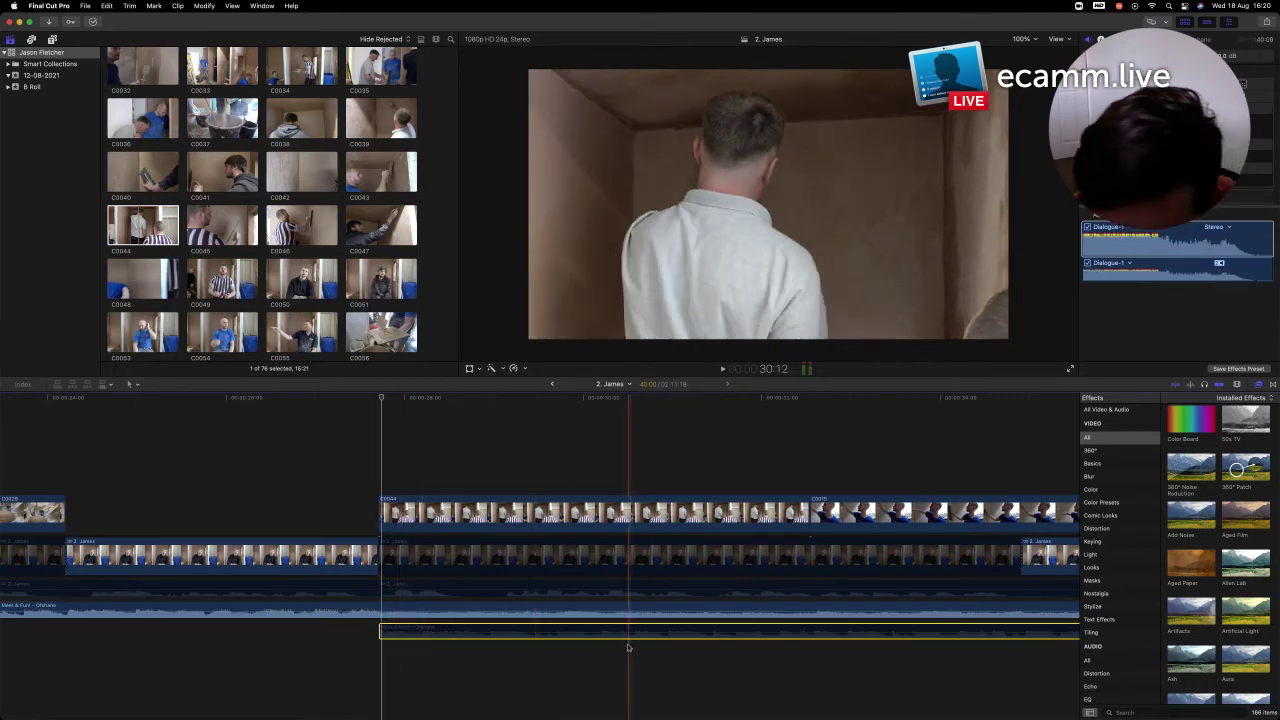
Play the longer music clip from about 40 seconds onward, and re-enable the moved music ending beneath clip C0044
scroll(540, 632, right, 10)
scroll(624, 650, right, 7)
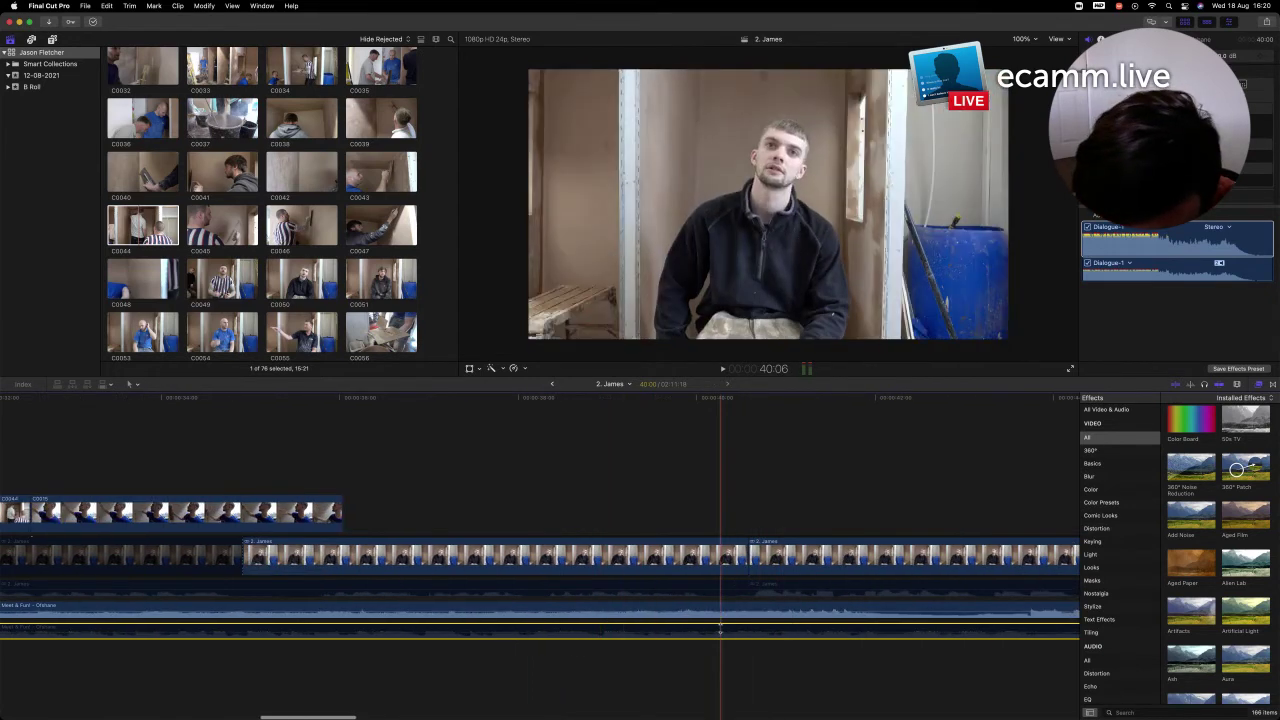
drag(723, 628, 730, 628)
key(space)
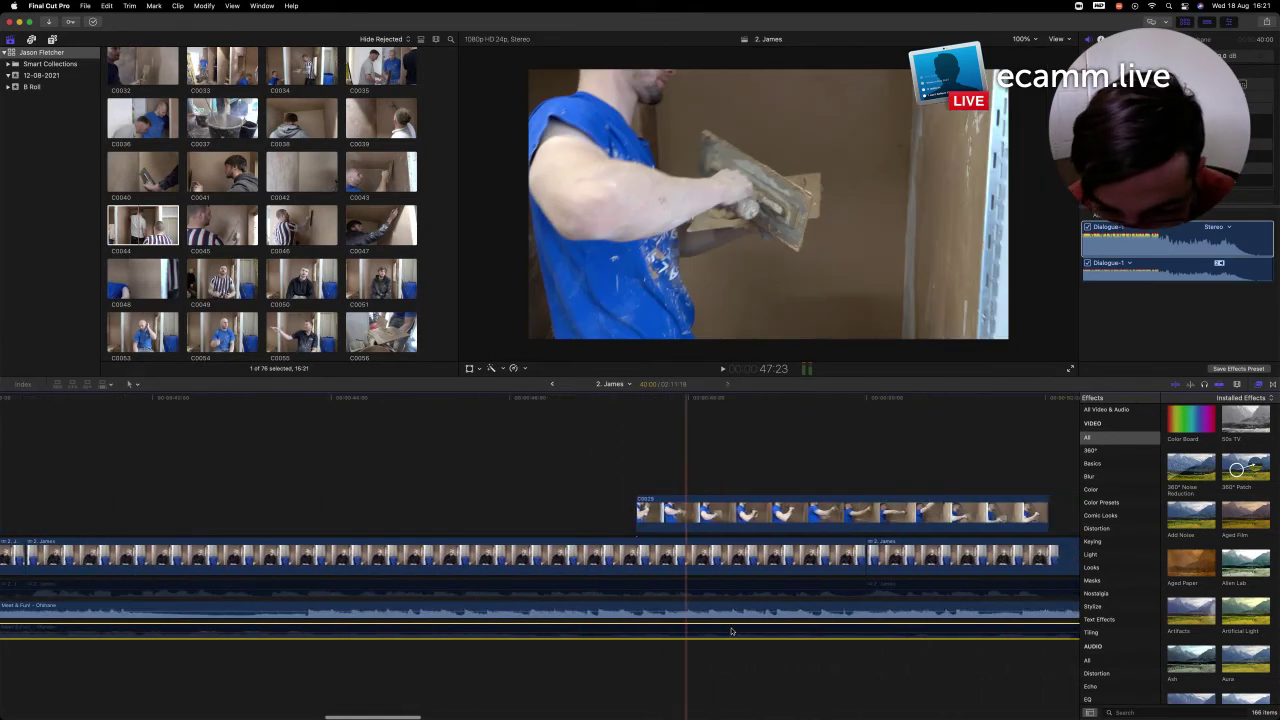
key(super+minus)
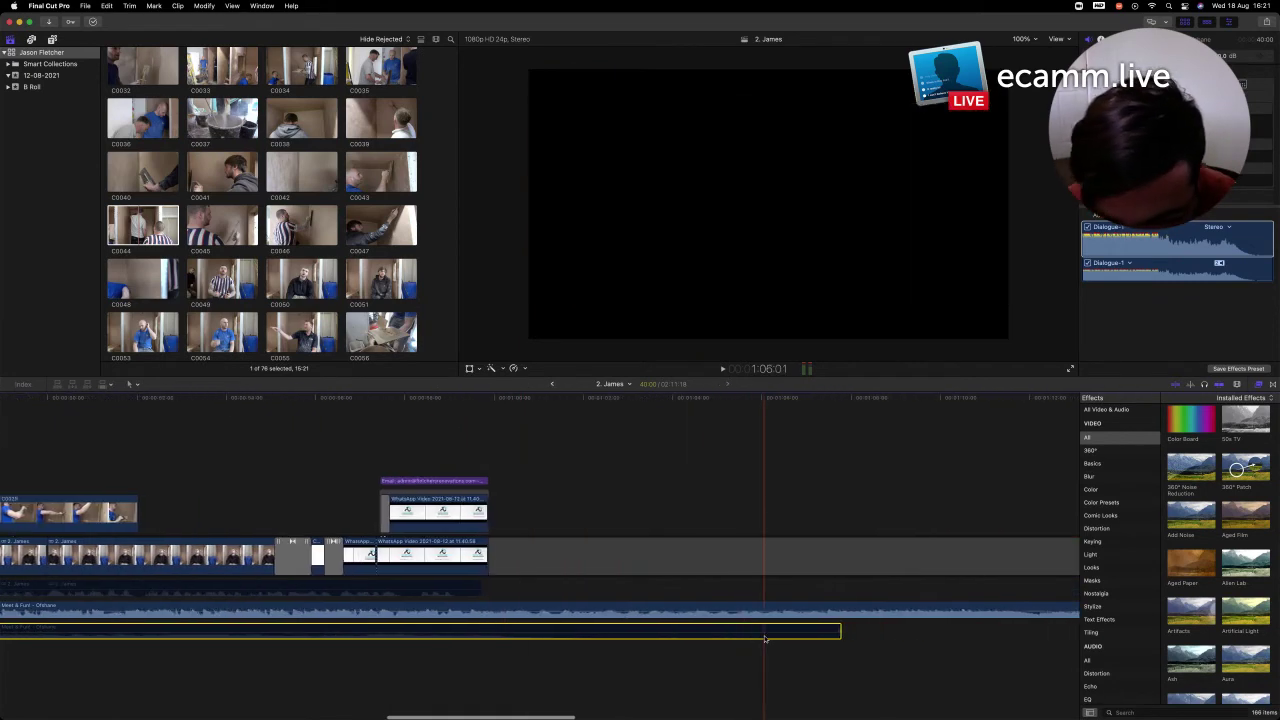
scroll(759, 641, left, 10)
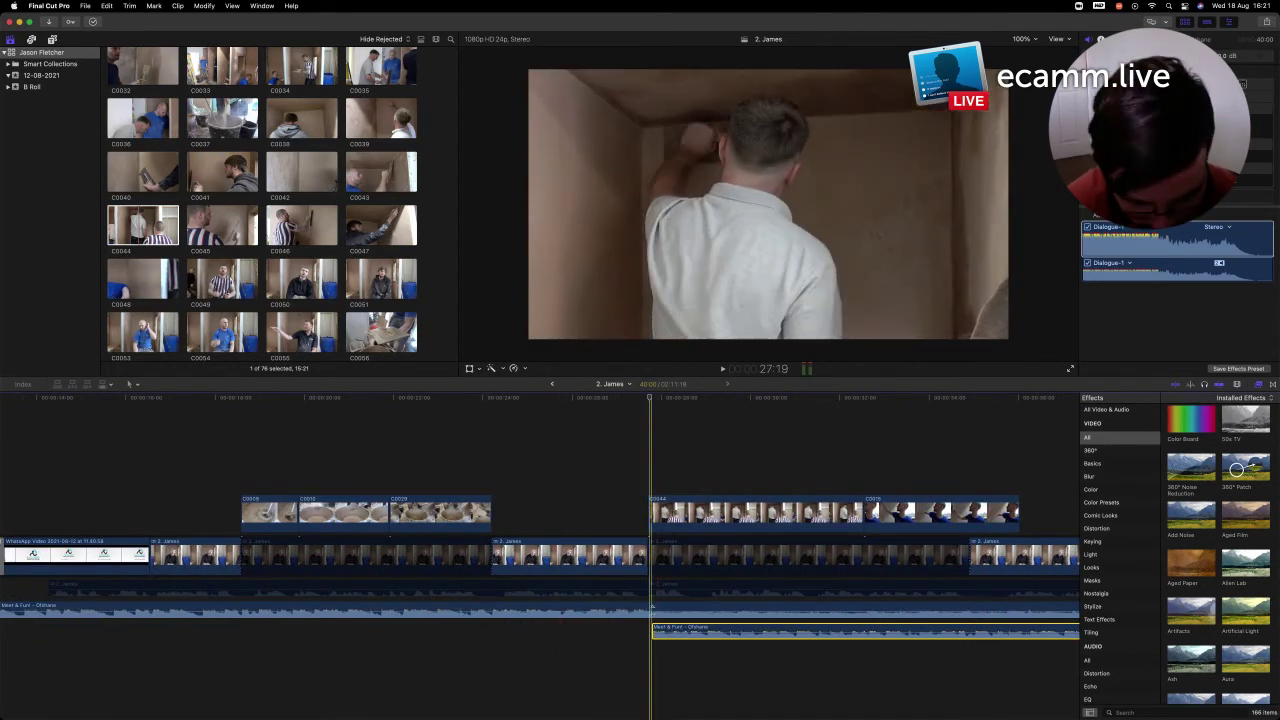
Split the longer music clip at about 27:18, where the moved ending begins, and disable the part after the split
click(650, 605)
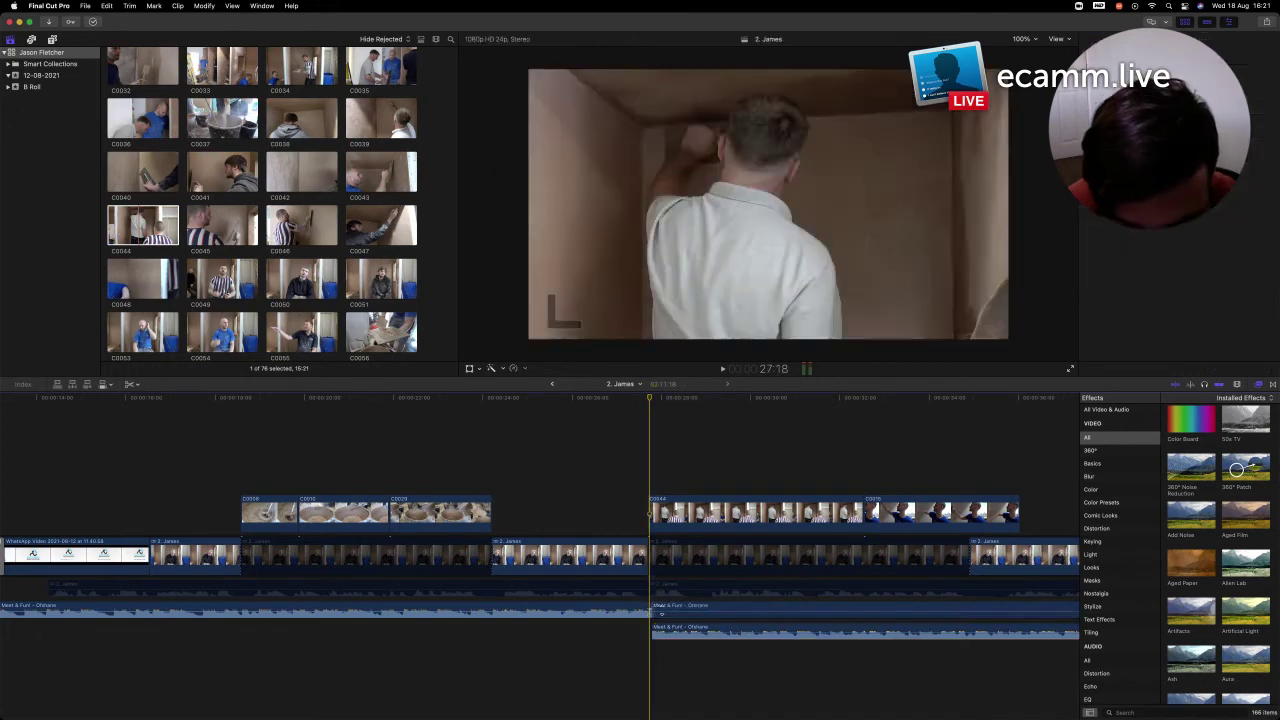
key(super+b)
click(673, 607)
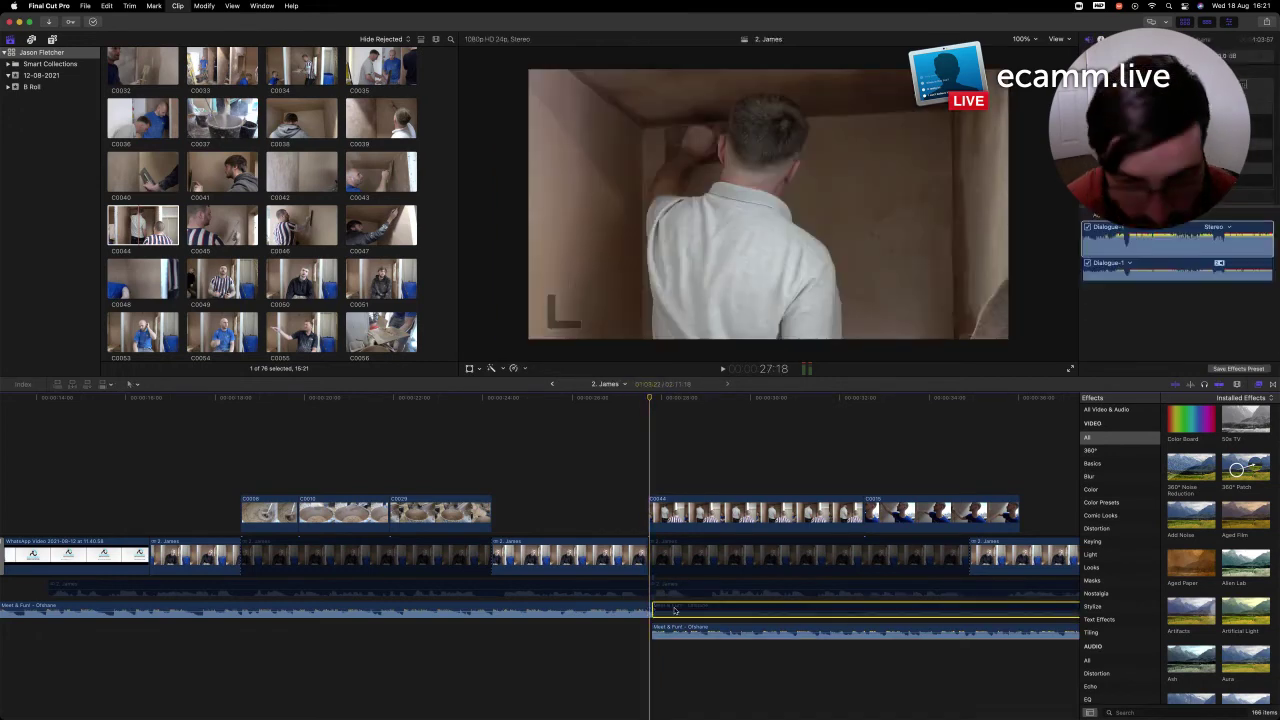
Play the music across the split, re-enabling the longer clip's second part to compare it with the moved ending
key(space)
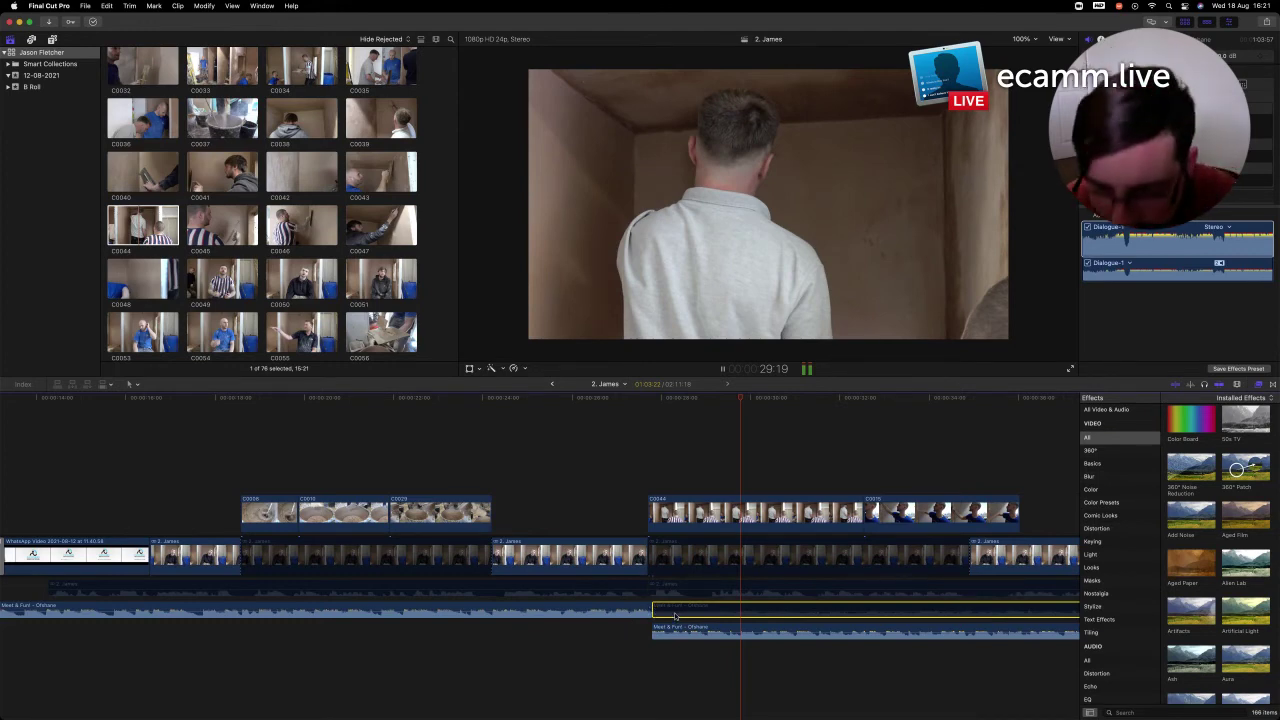
key(space)
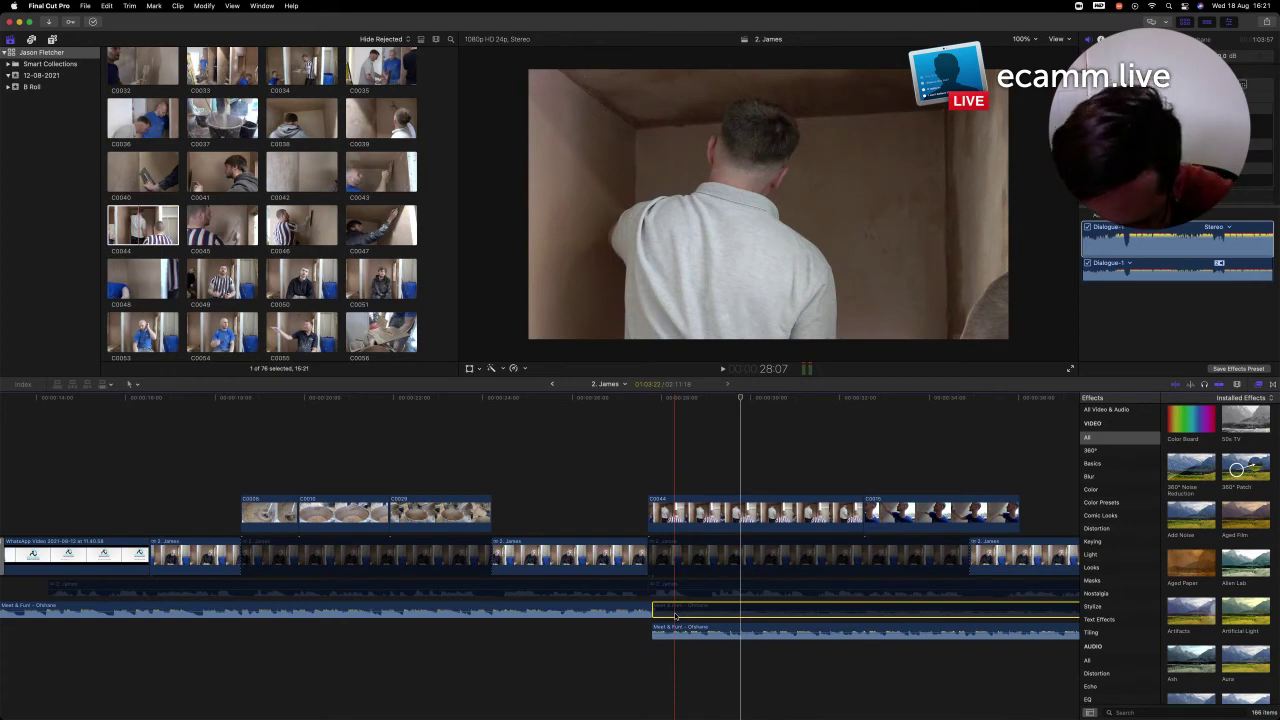
key(space)
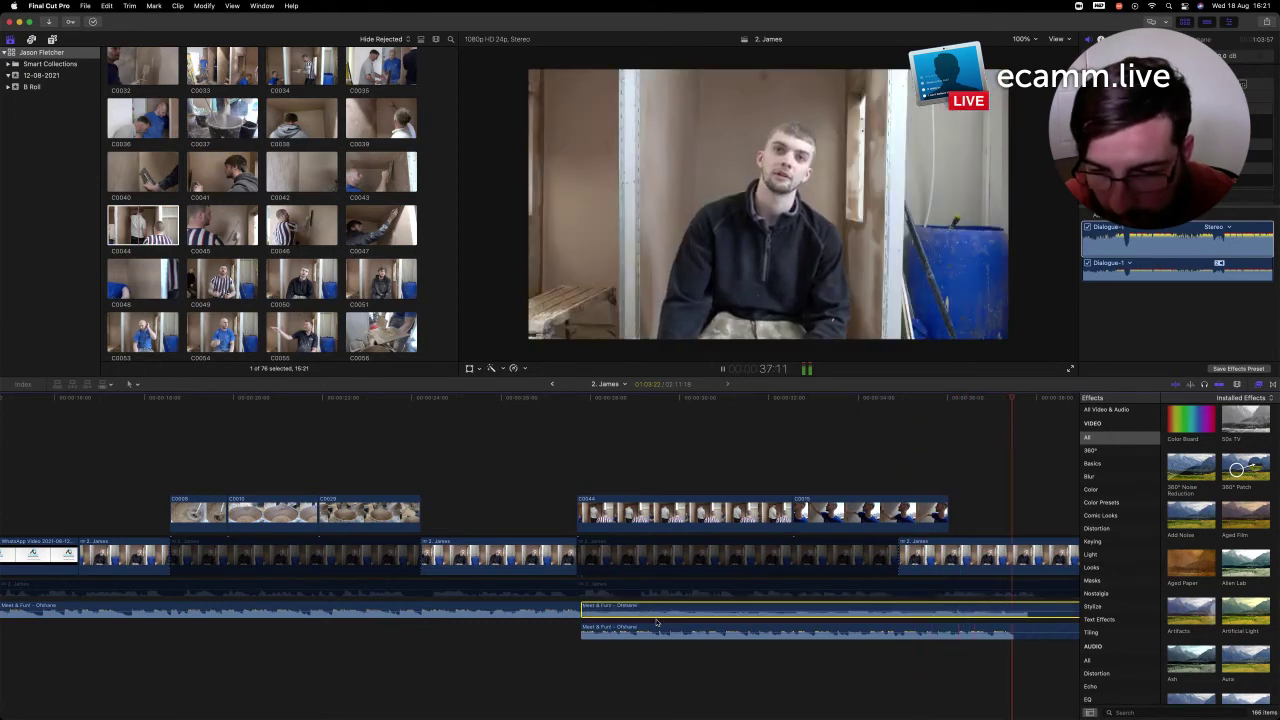
click(781, 645)
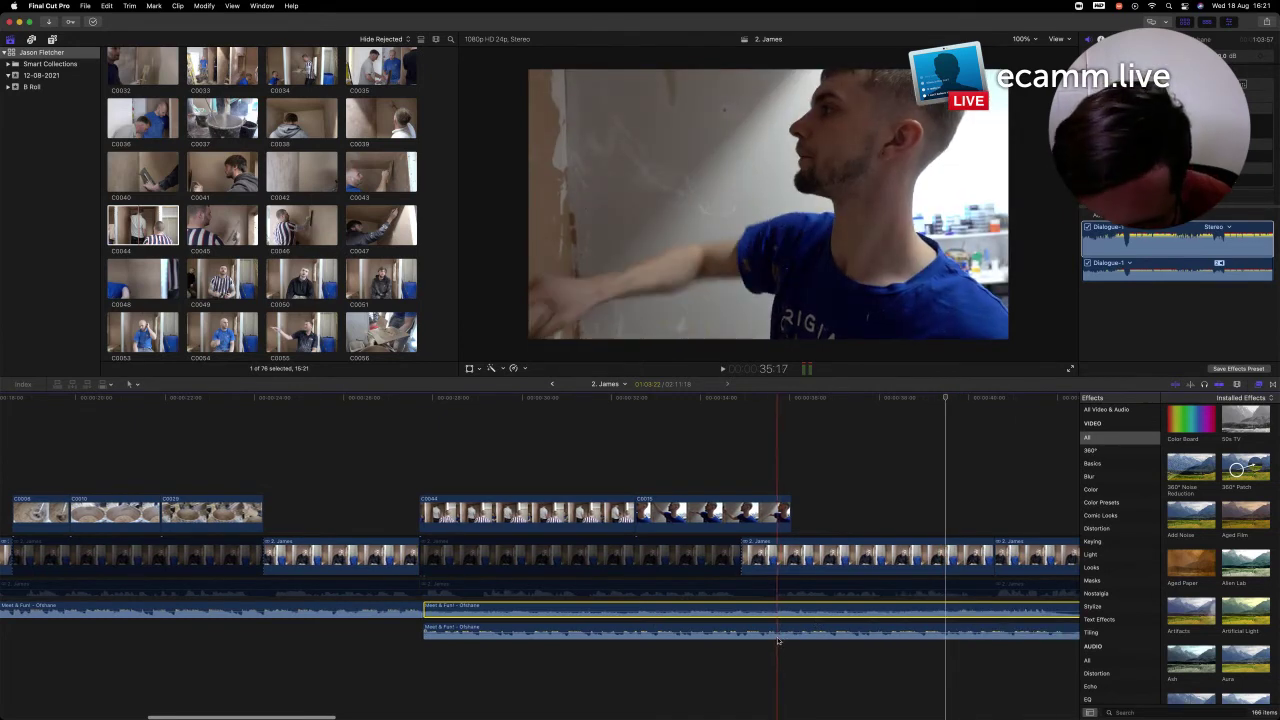
click(781, 652)
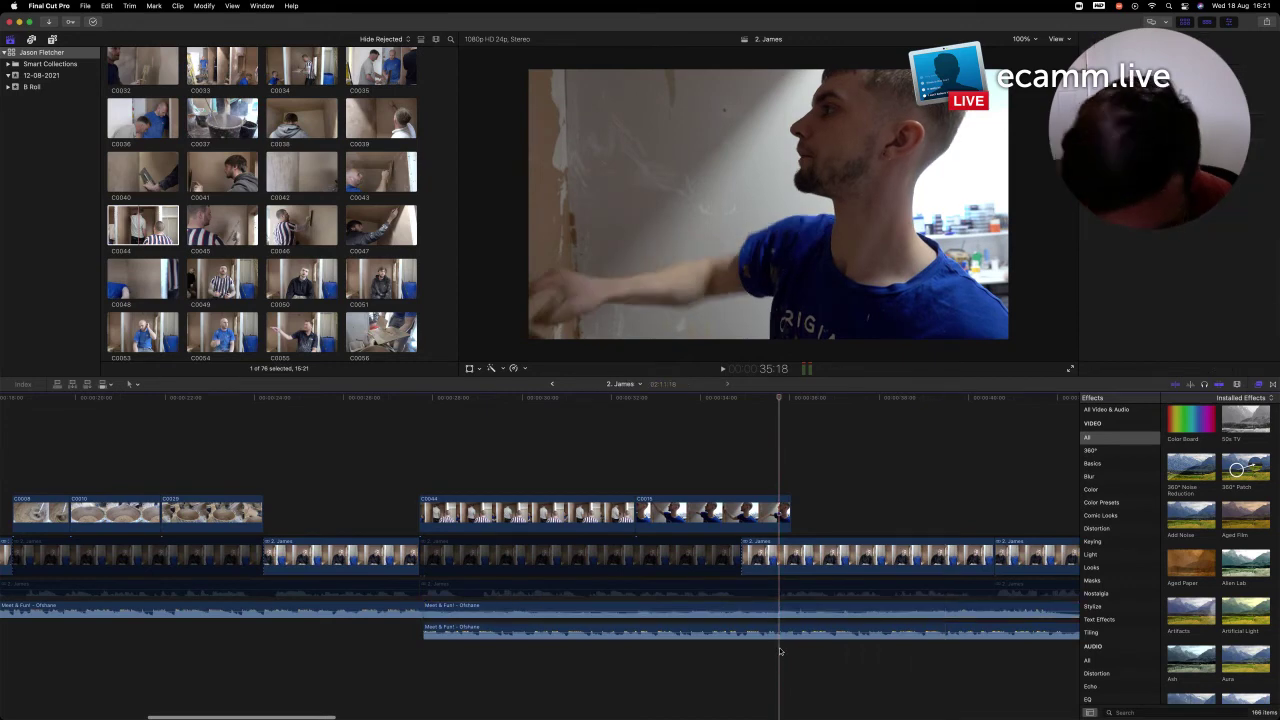
Shift the moved music ending slightly earlier beneath clip C0044 to align its waveform with the longer music clip above
key(super+equal)
key(super+equal)
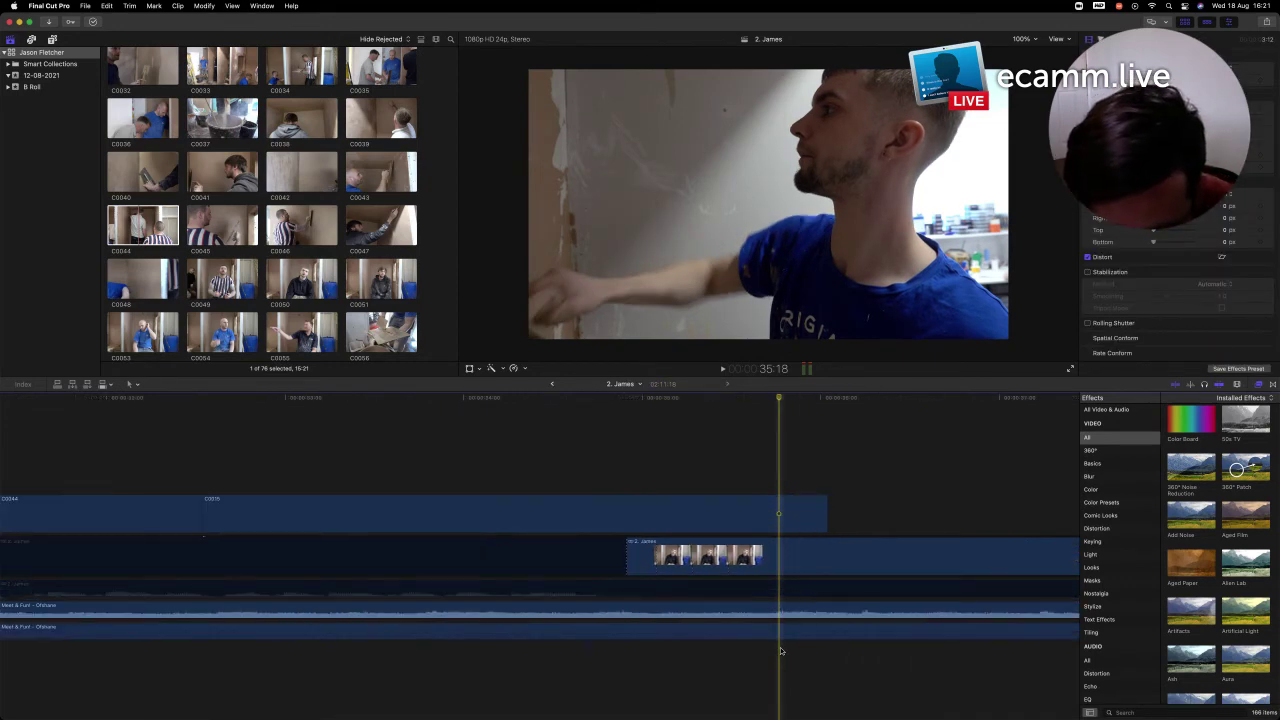
click(805, 637)
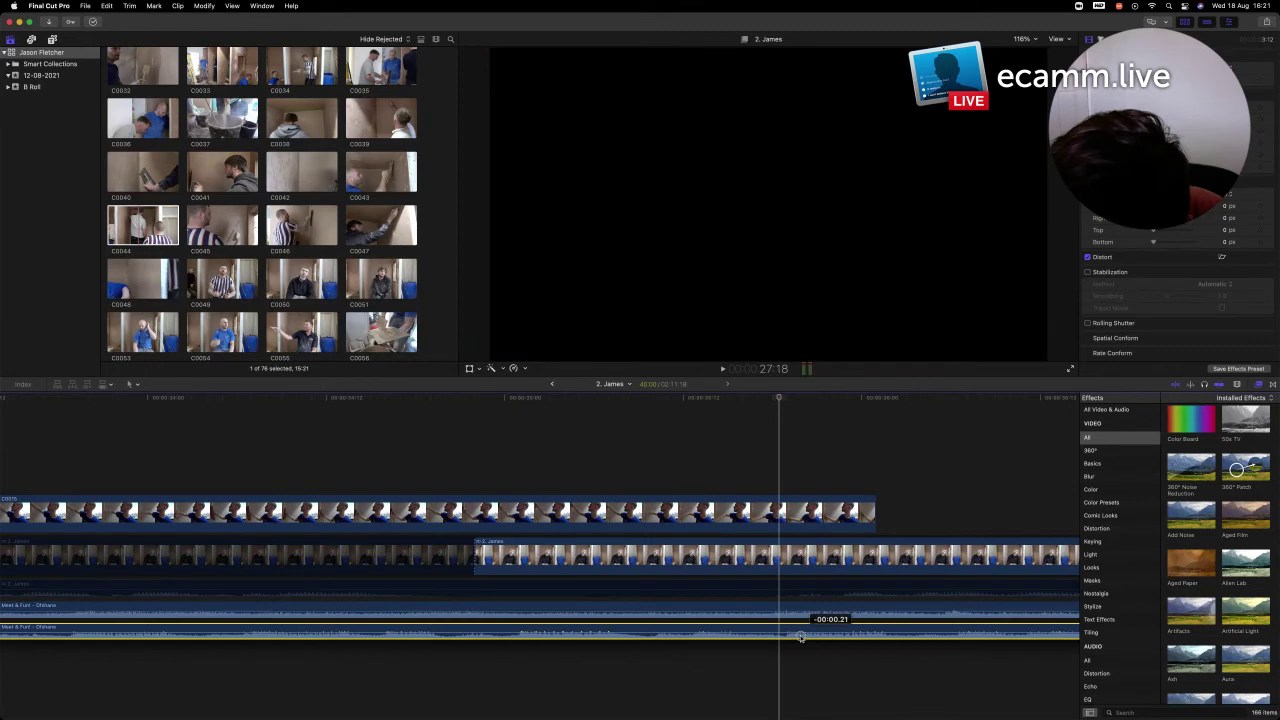
click(953, 634)
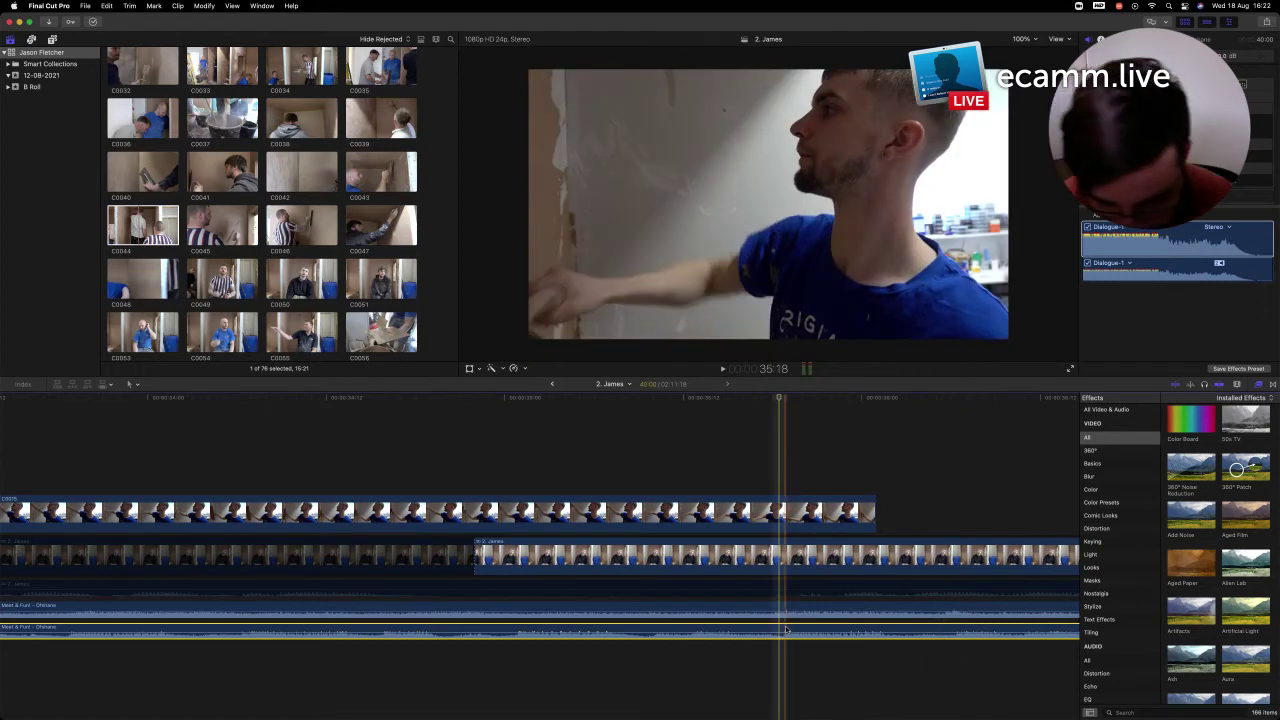
Disable the longer music clip's part after the 27:18 split, play the moved ending alone, and delete the disabled part
key(super+minus)
key(super+minus)
key(super+minus)
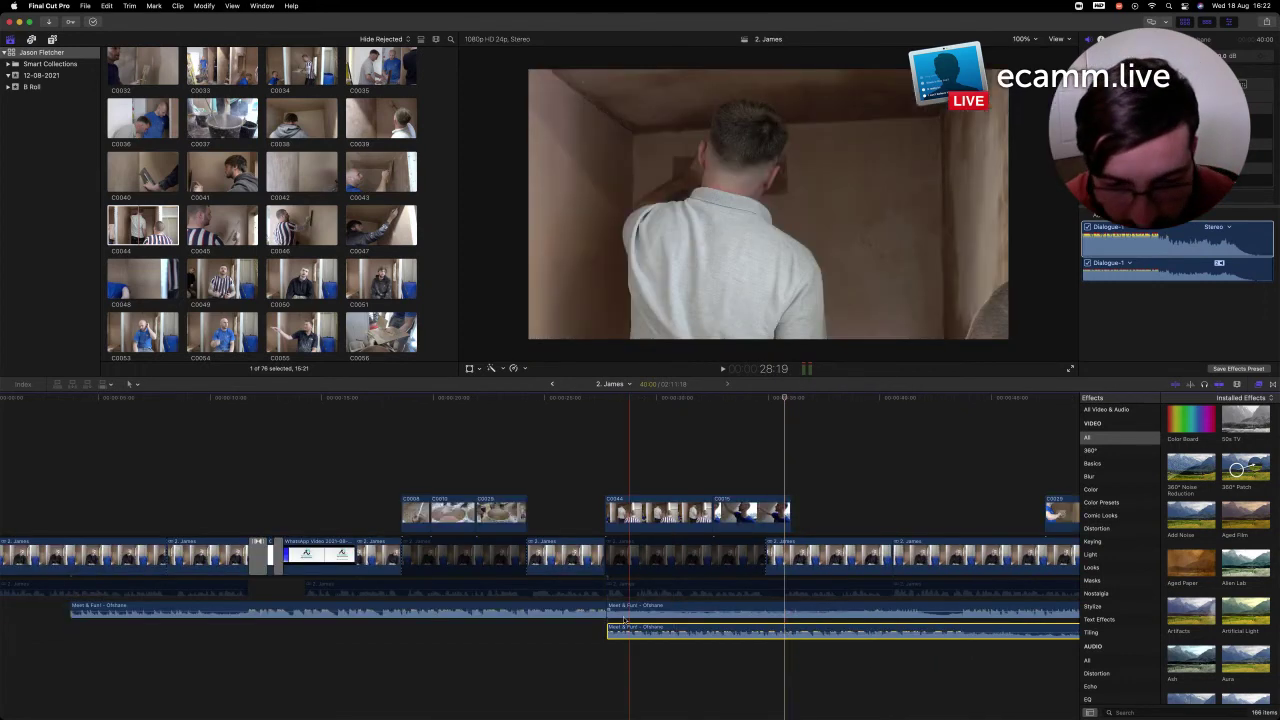
click(618, 612)
key(space)
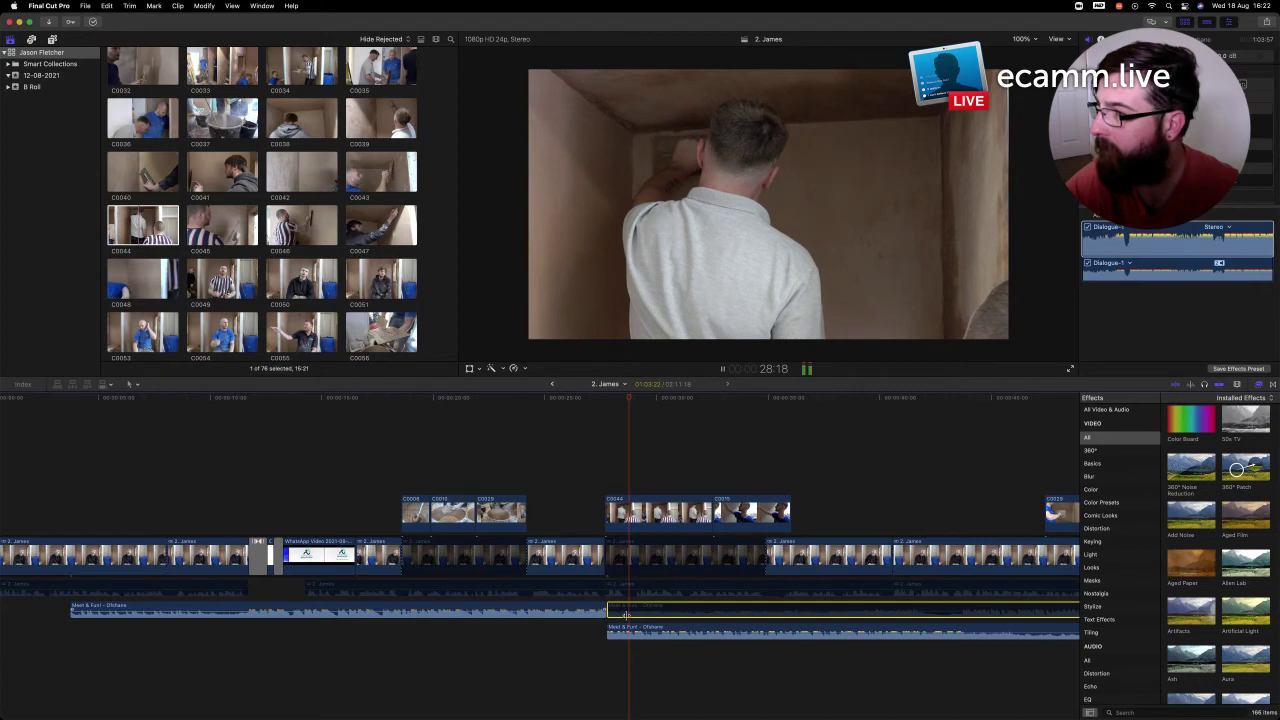
key(space)
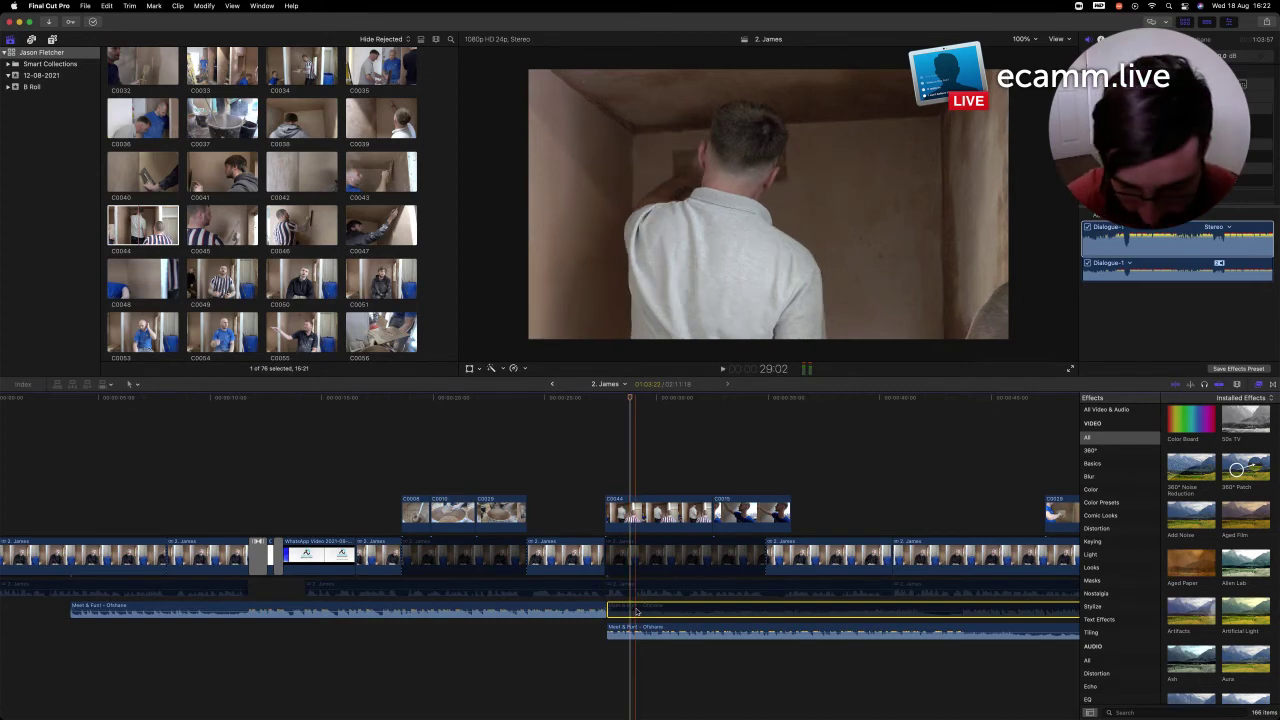
key(Delete)
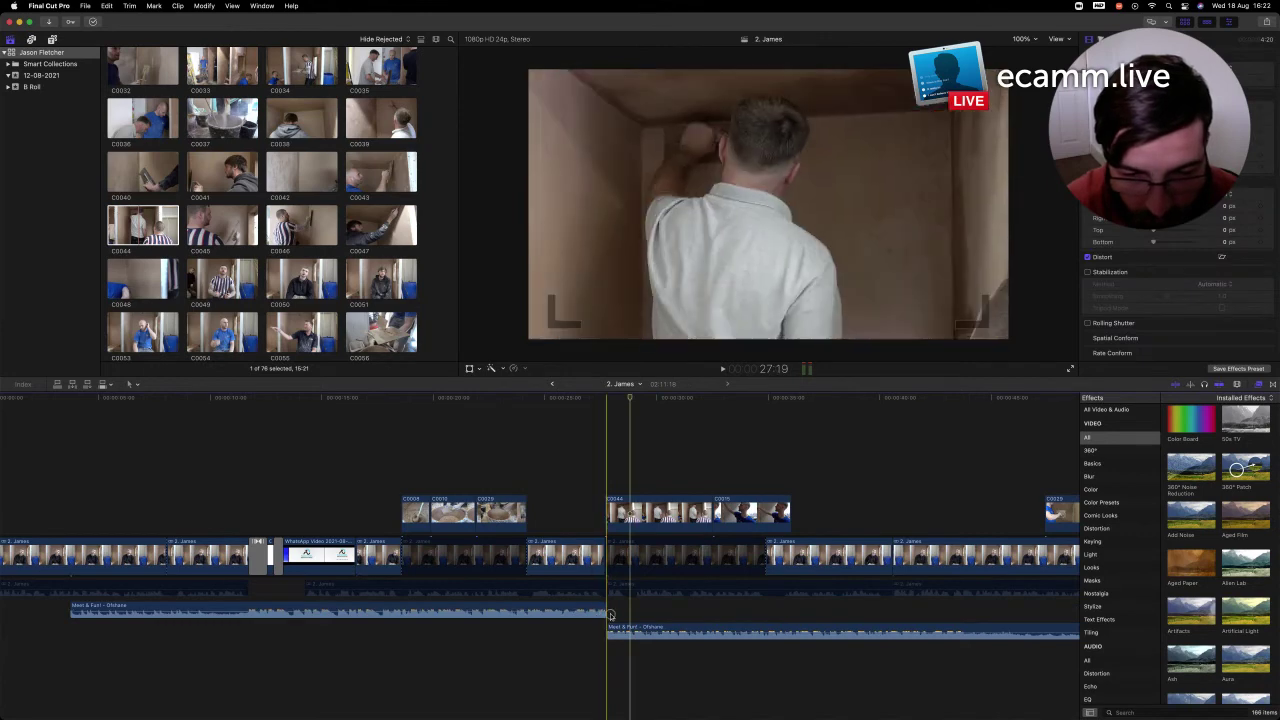
Extend the end of the remaining longer music clip to about 28:00 so it overlaps the moved ending
key(super+equal)
key(super+equal)
key(super+equal)
key(super+equal)
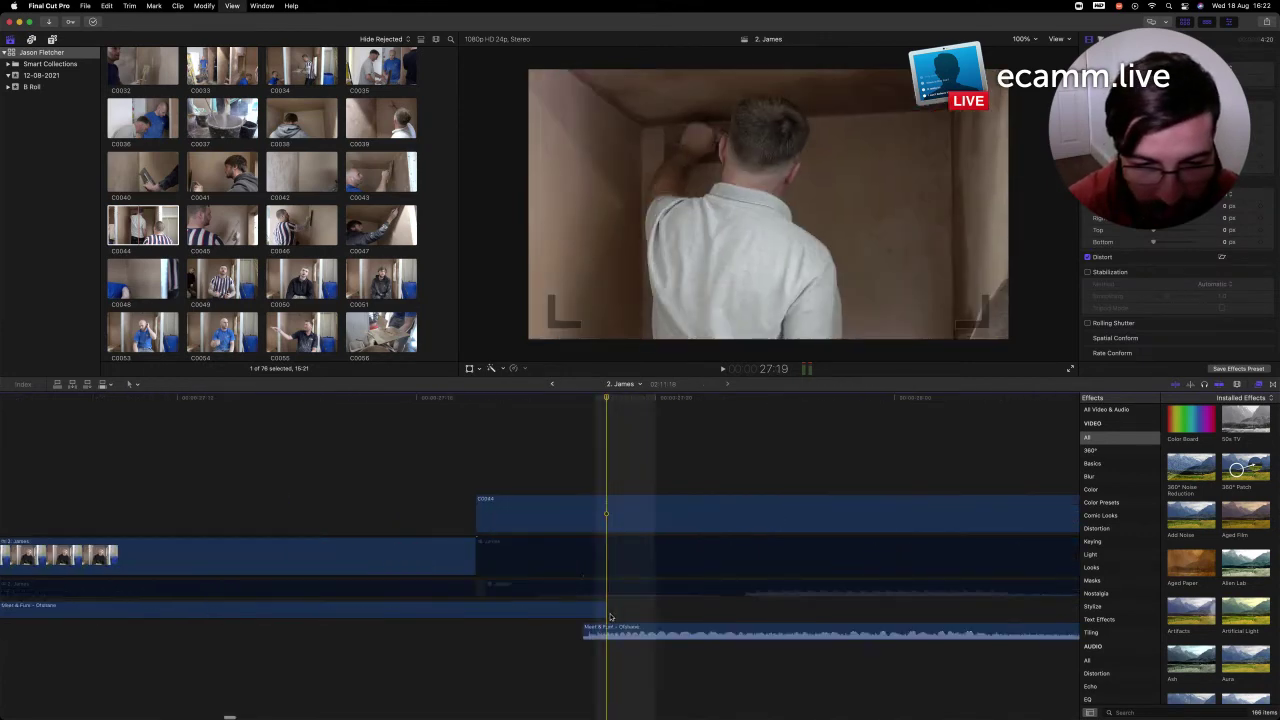
drag(605, 613, 925, 625)
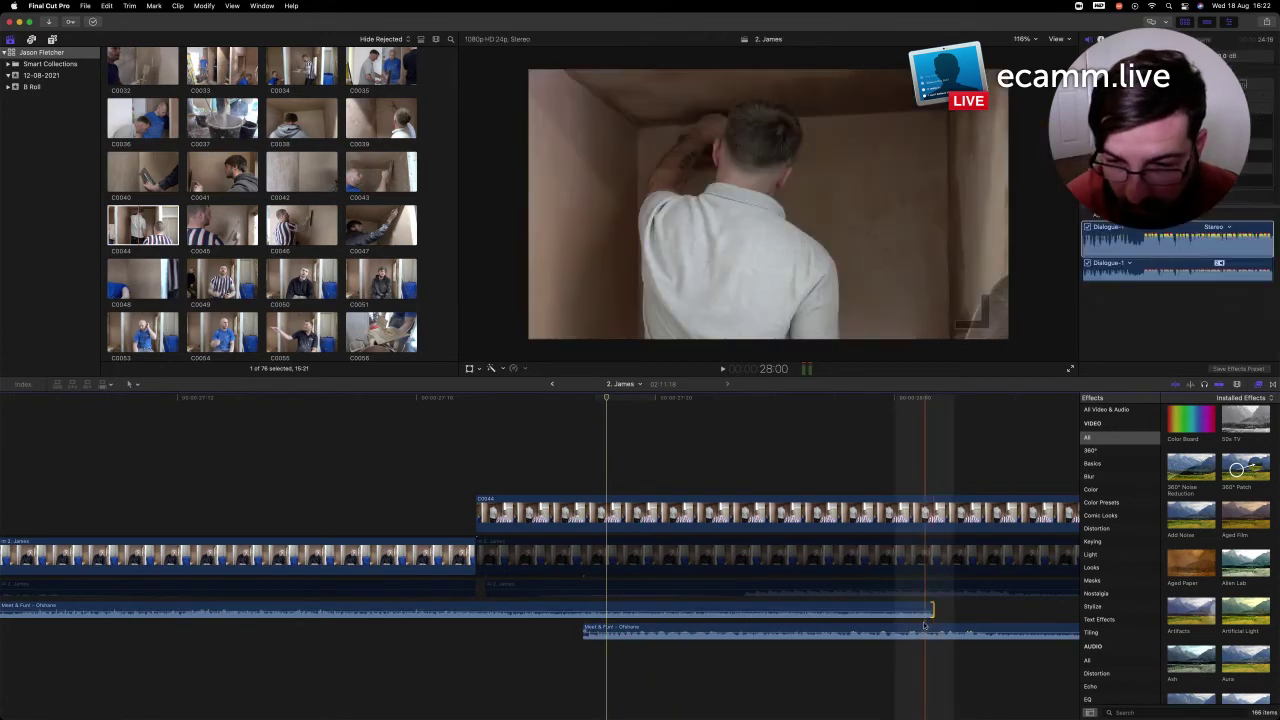
Extend the longer music clip's end to about 29 seconds to lengthen its overlap with the moved ending
key(super+minus)
key(super+minus)
key(super+minus)
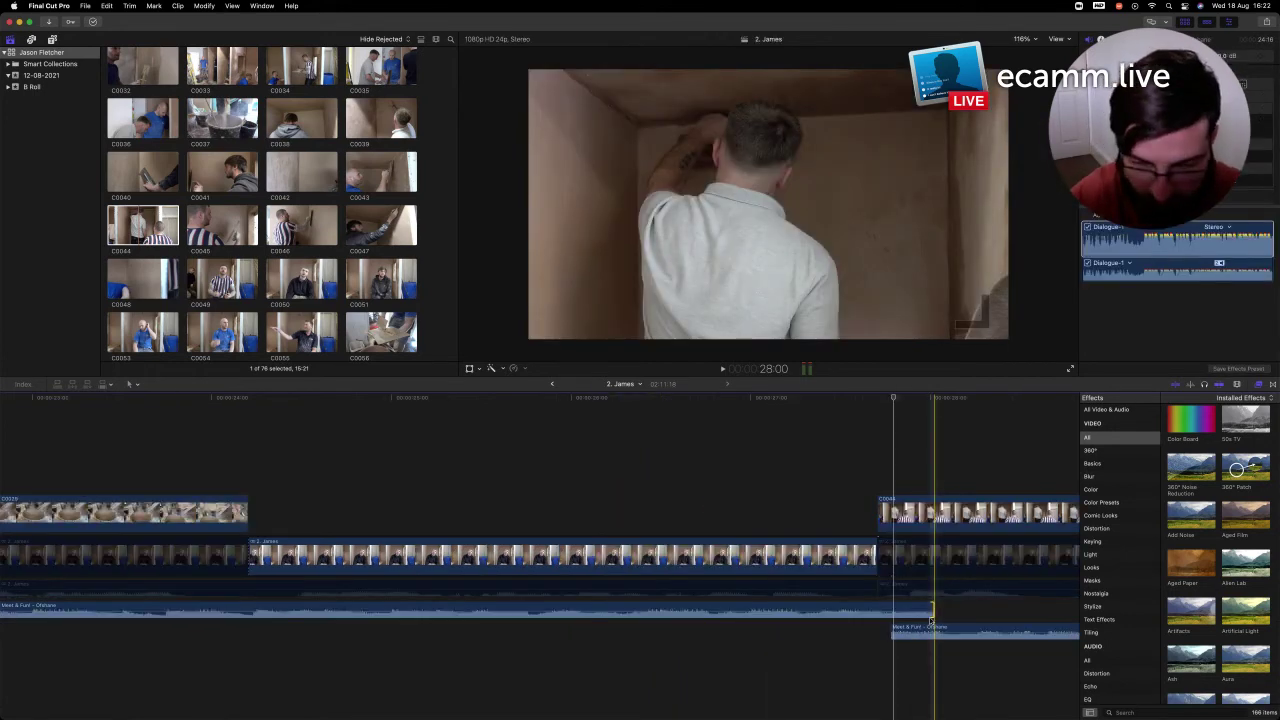
key(super+minus)
scroll(860, 630, right, 5)
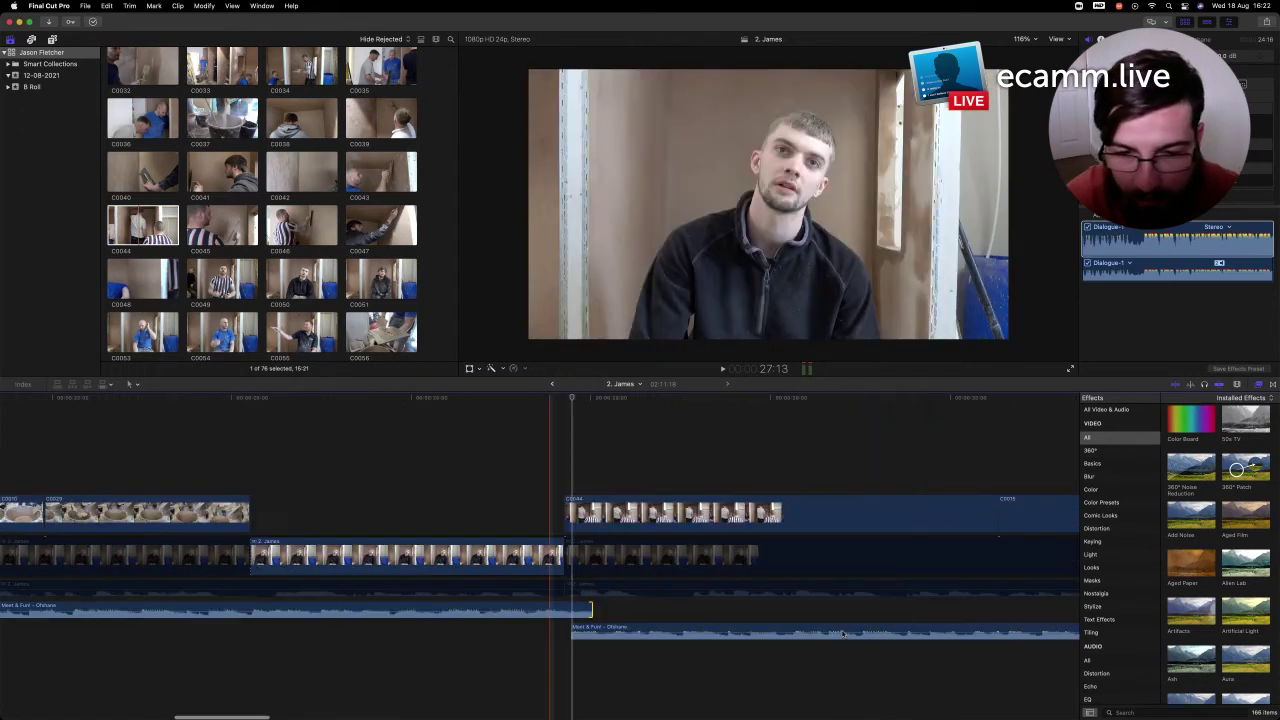
scroll(843, 633, right, 5)
key(super+minus)
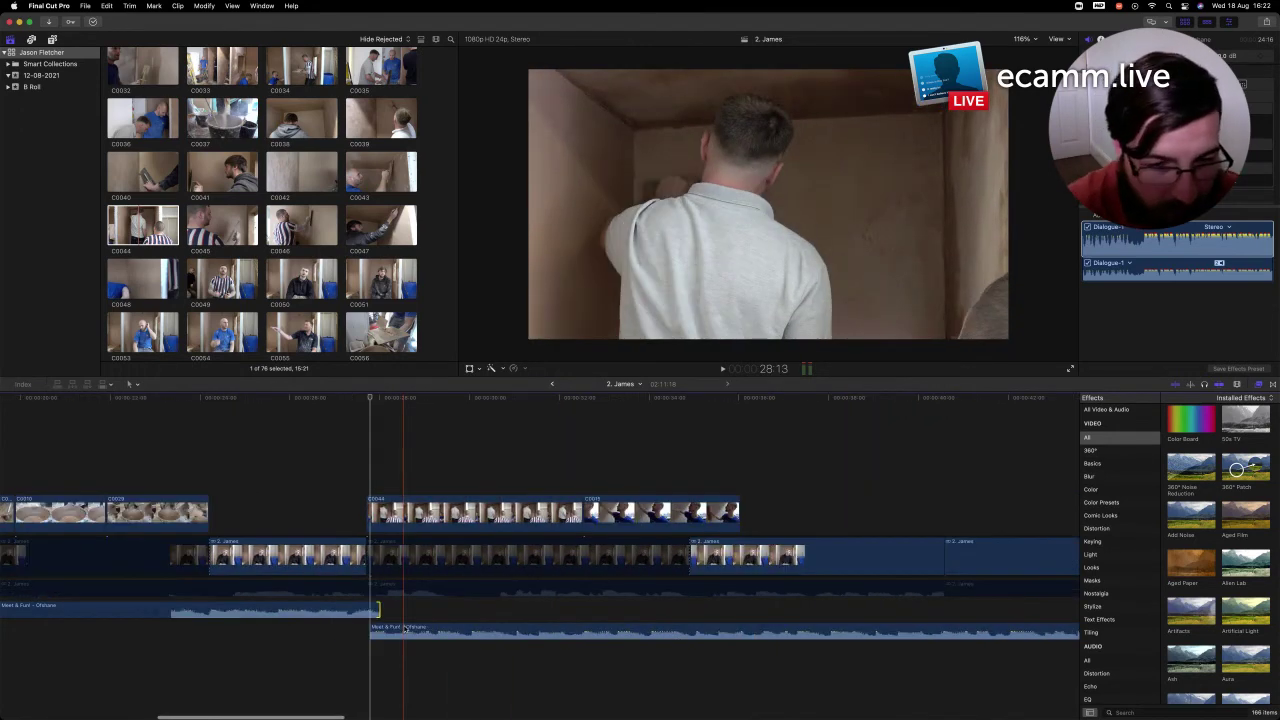
scroll(404, 628, left, 5)
drag(581, 612, 646, 609)
Play the overlapping music from about 28:05 to 35:19
key(space)
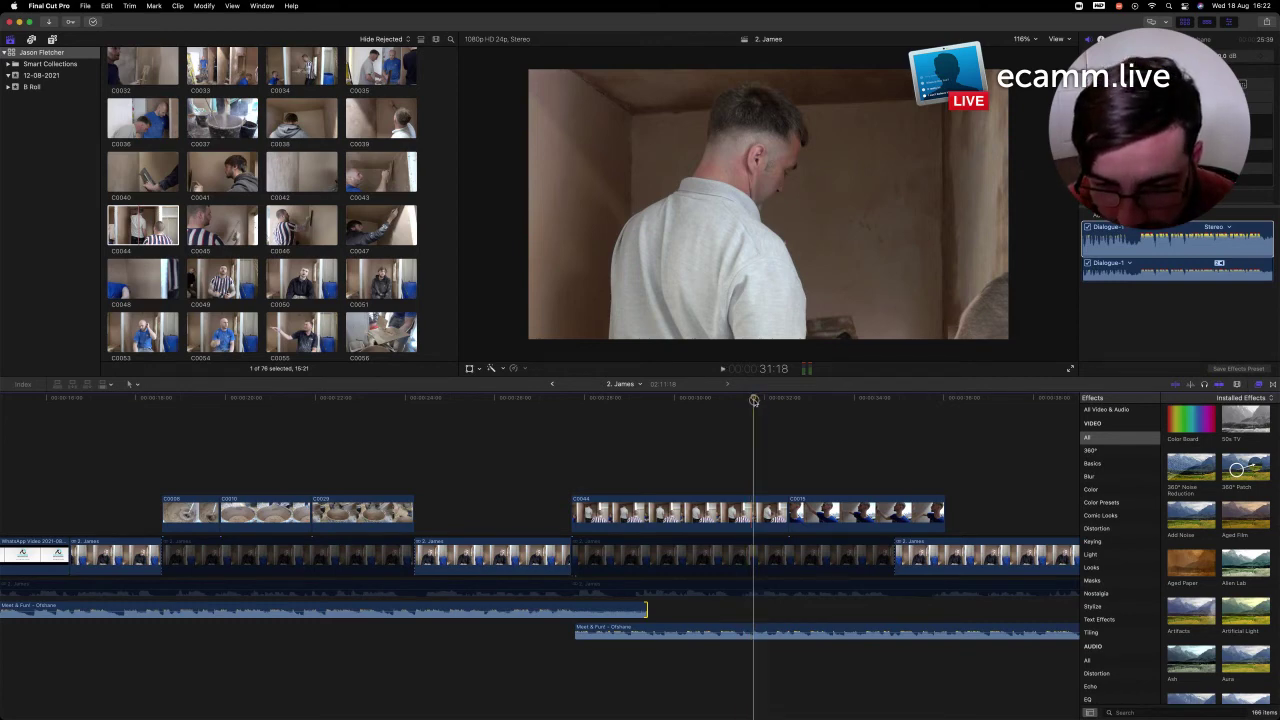
click(592, 398)
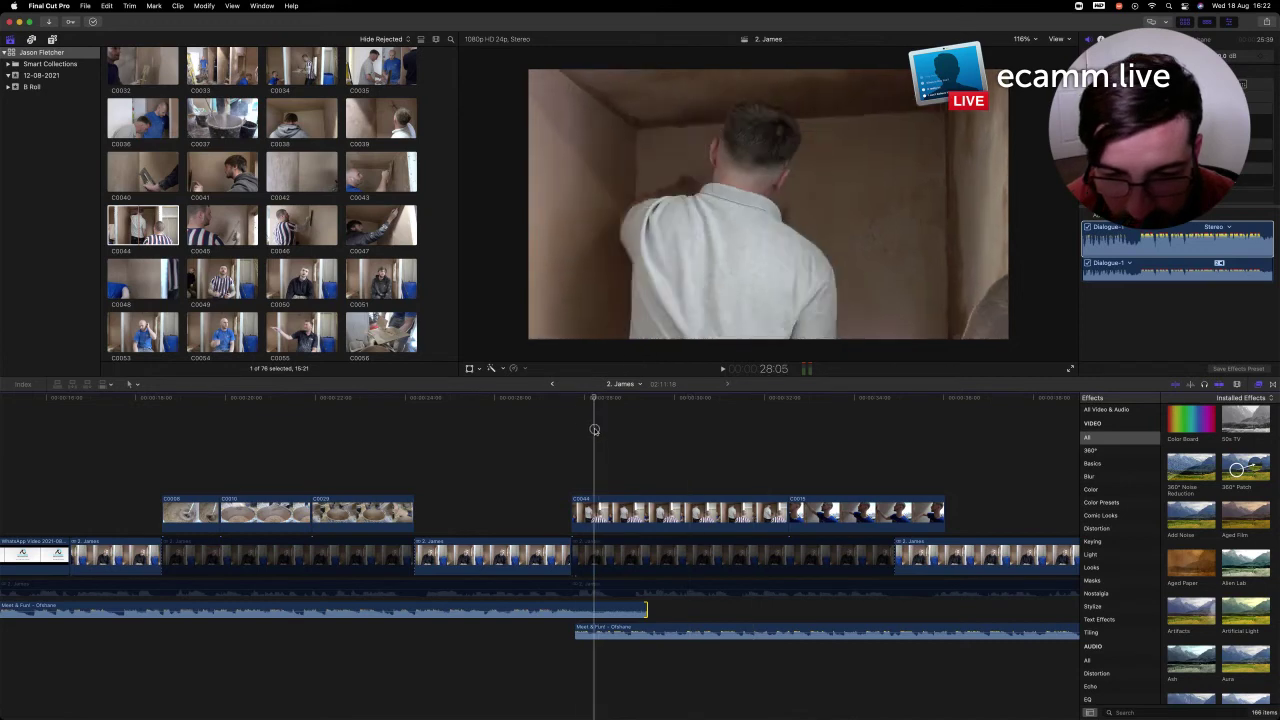
key(space)
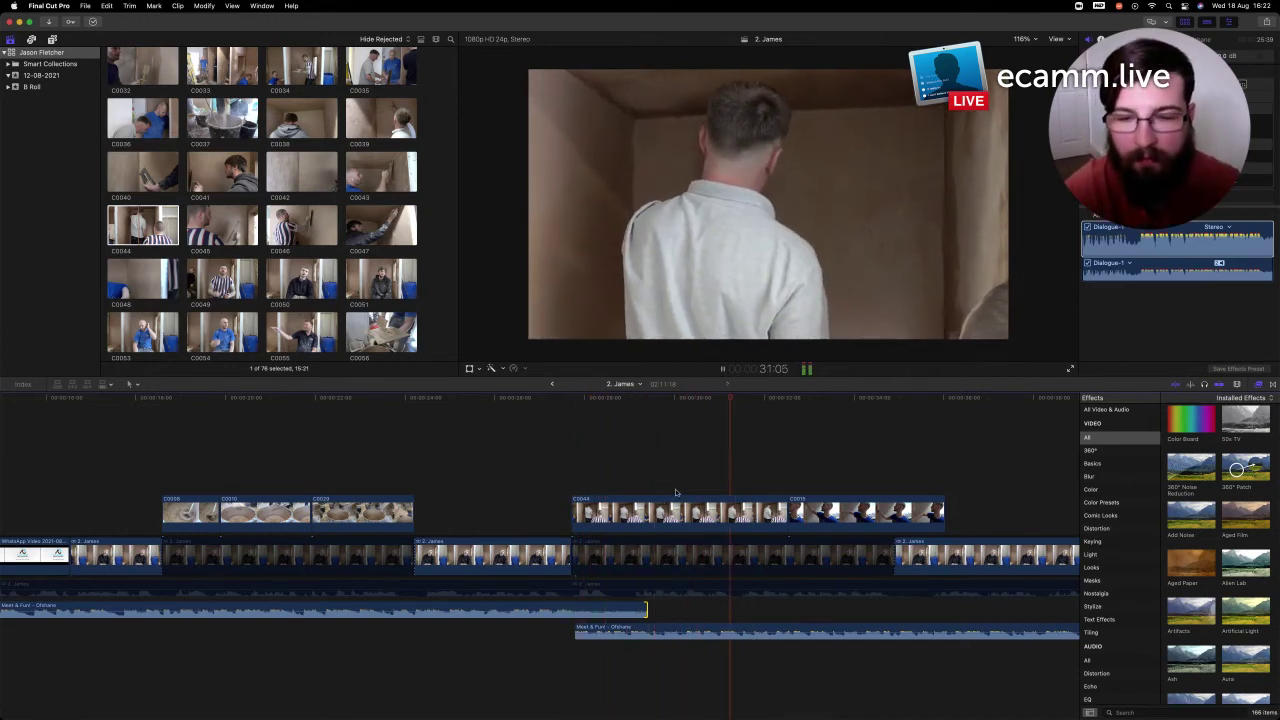
scroll(650, 500, right, 3)
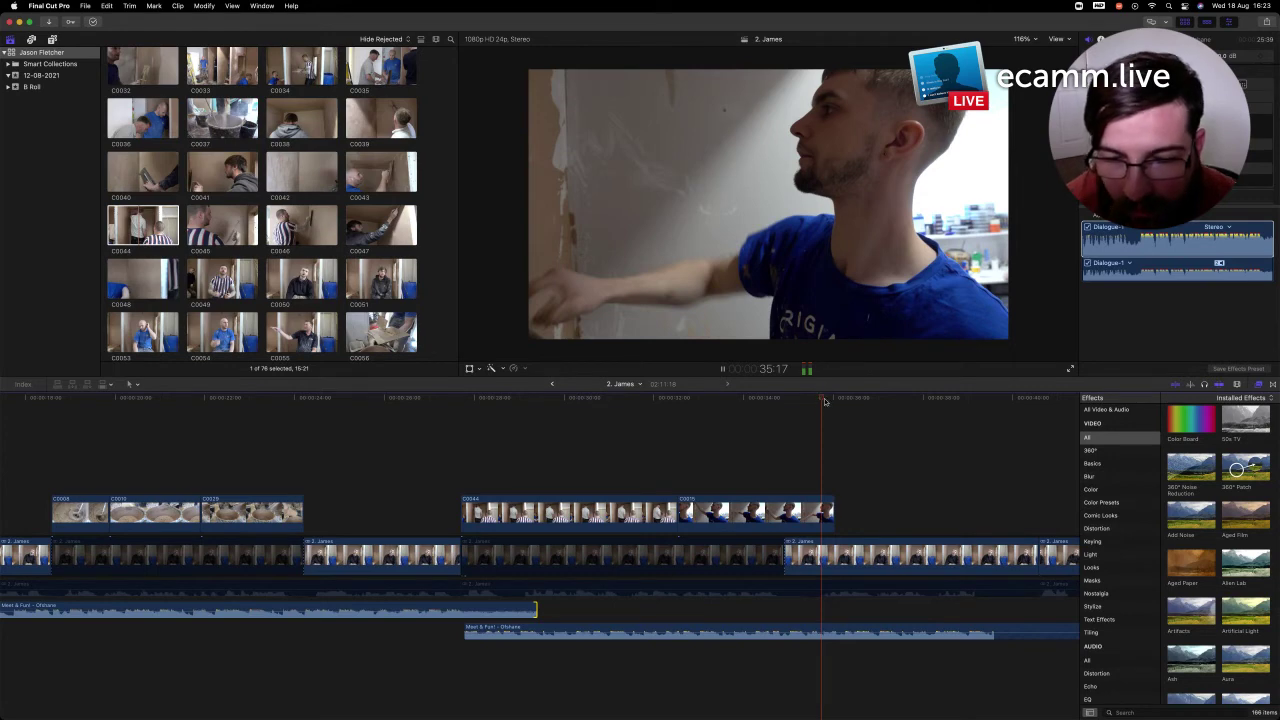
key(space)
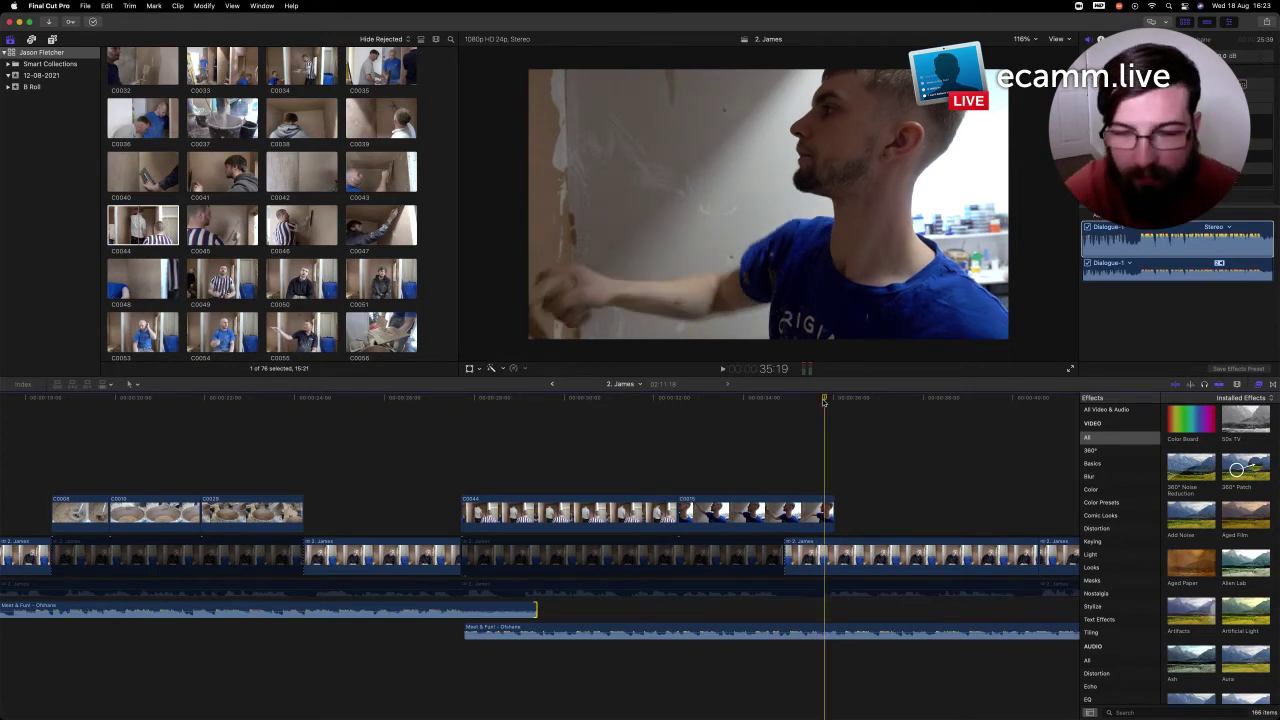
Extend the longer music clip's end to 35:19 and split it at 27:18, where the moved ending begins
drag(537, 610, 824, 612)
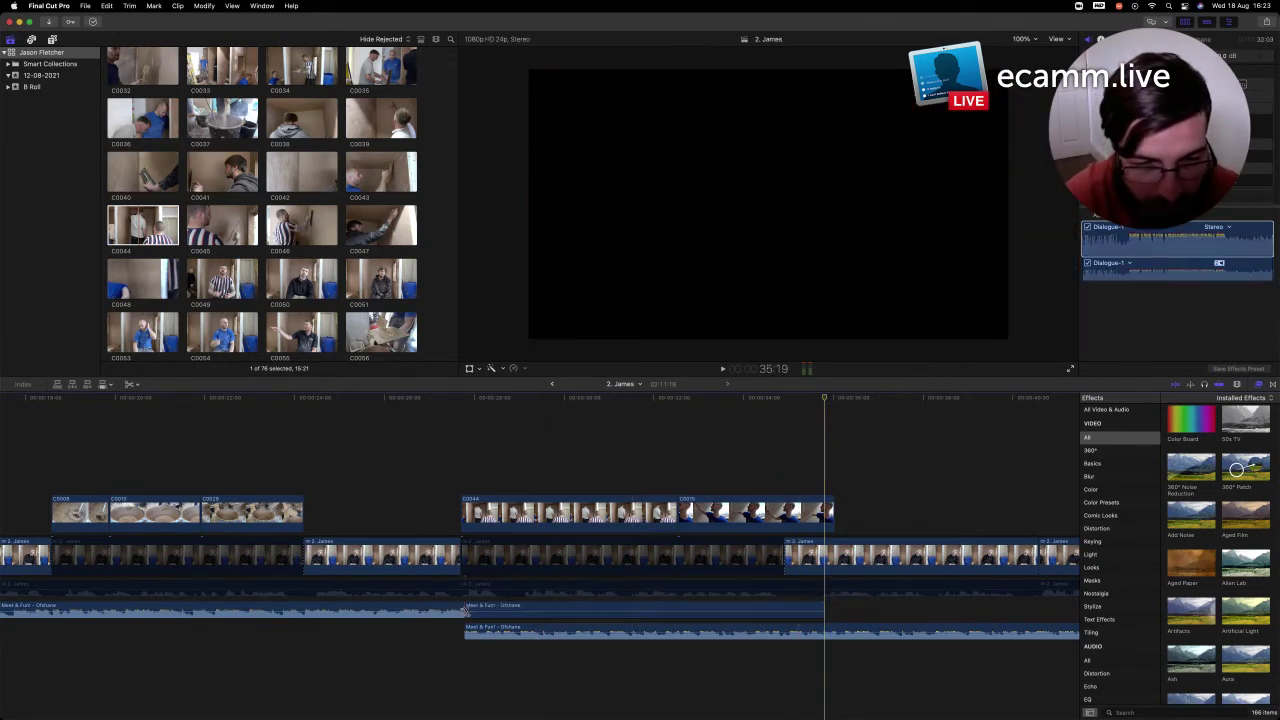
click(497, 607)
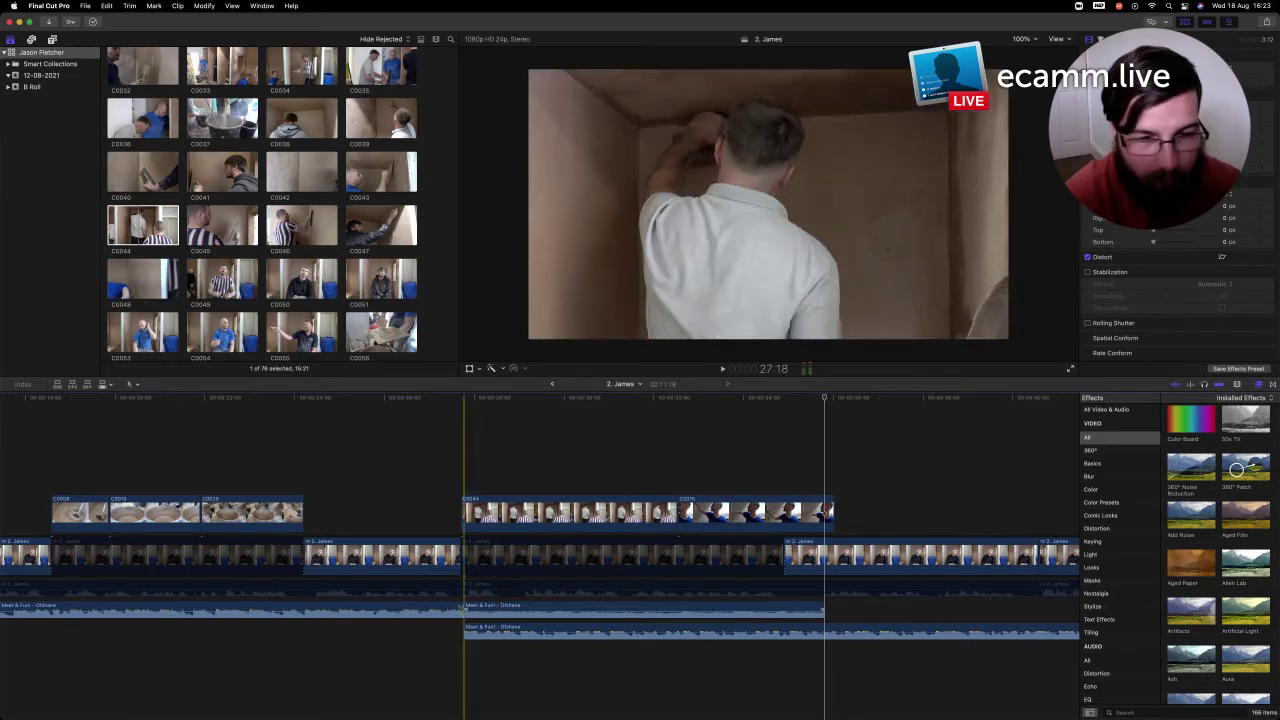
click(460, 608)
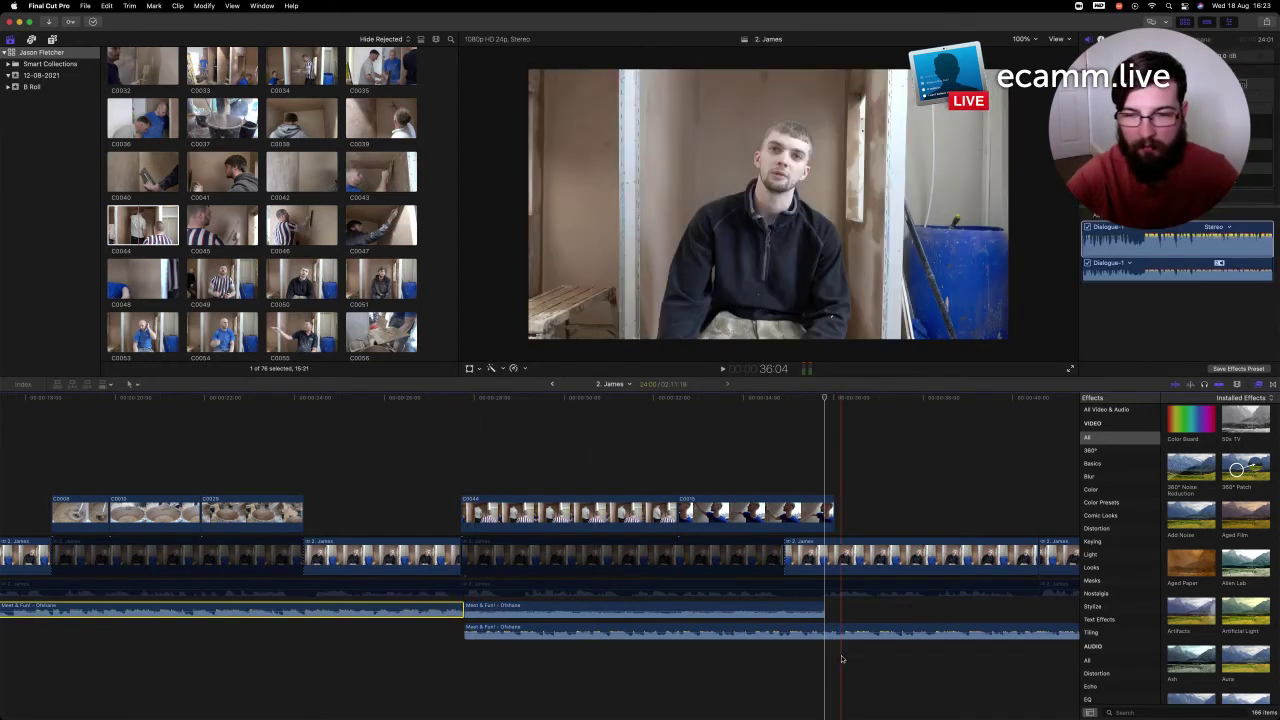
Play across the 27:18 cut with the overlapping music part disabled, and re-enable that part
scroll(774, 655, right, 5)
scroll(774, 656, left, 1)
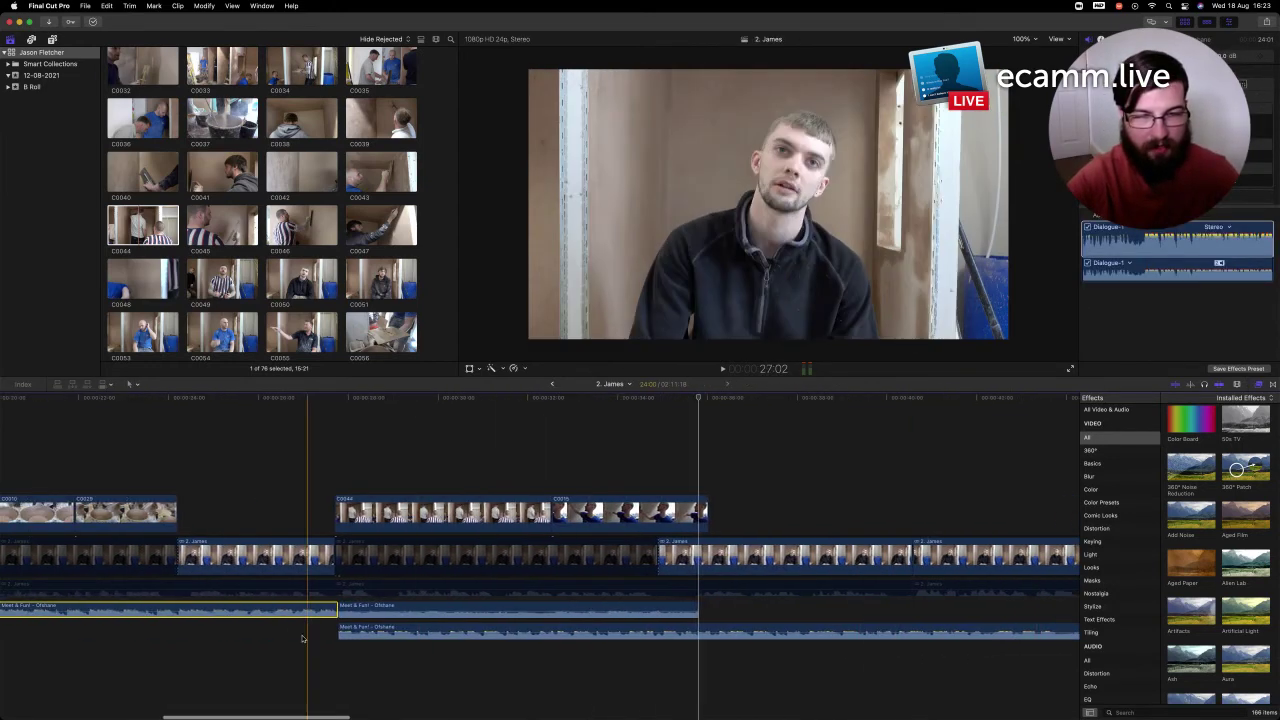
click(360, 607)
key(v)
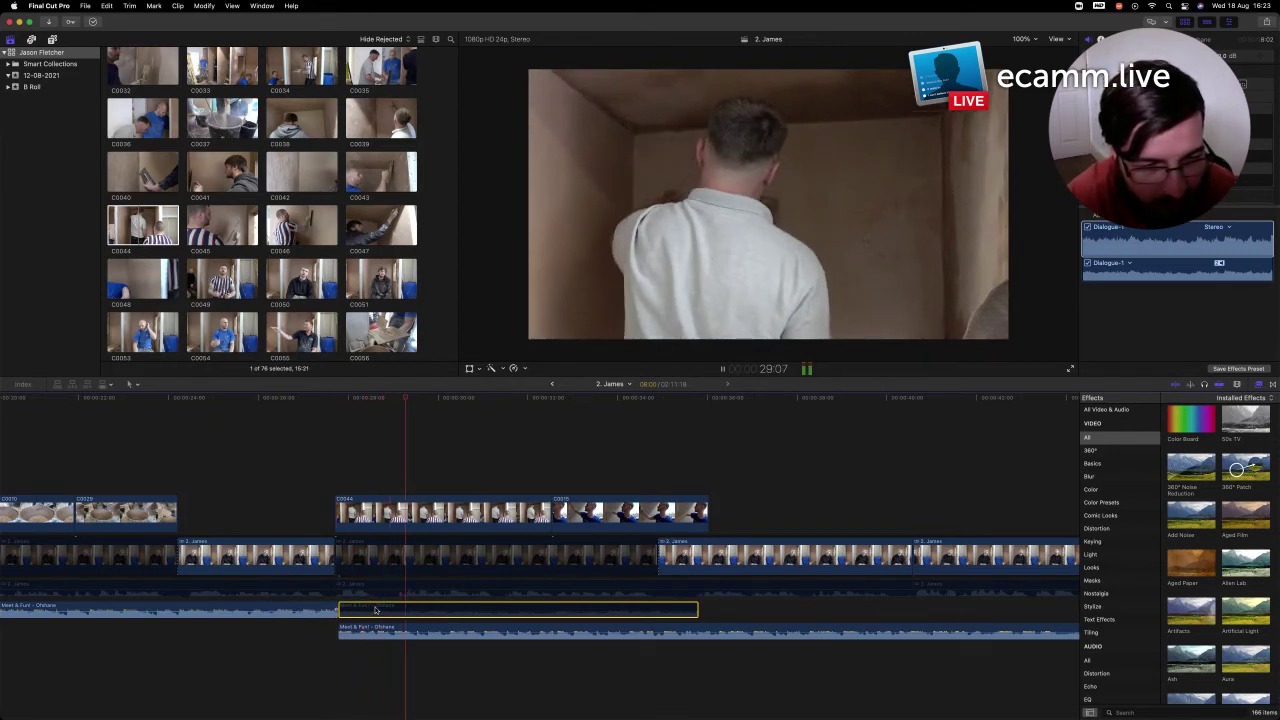
key(space)
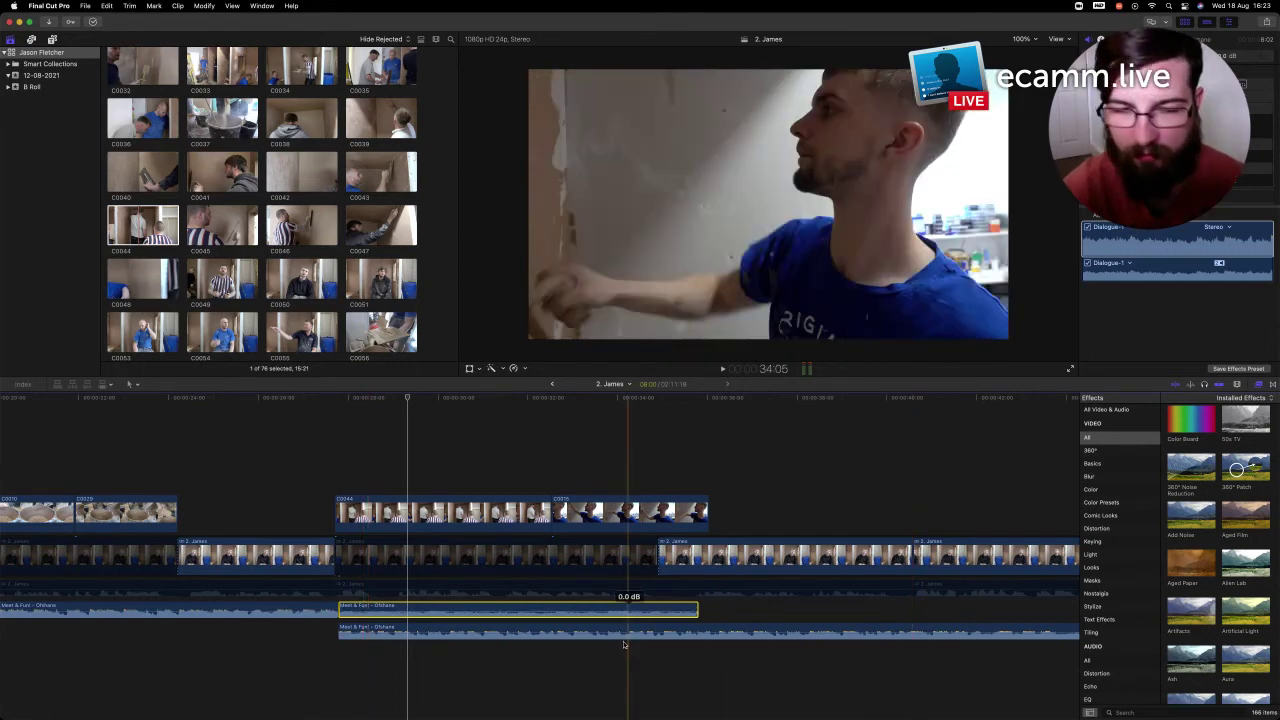
Add a fade-out across the full 8-second overlapping music part, set its fade shape, and play it
drag(643, 610, 407, 621)
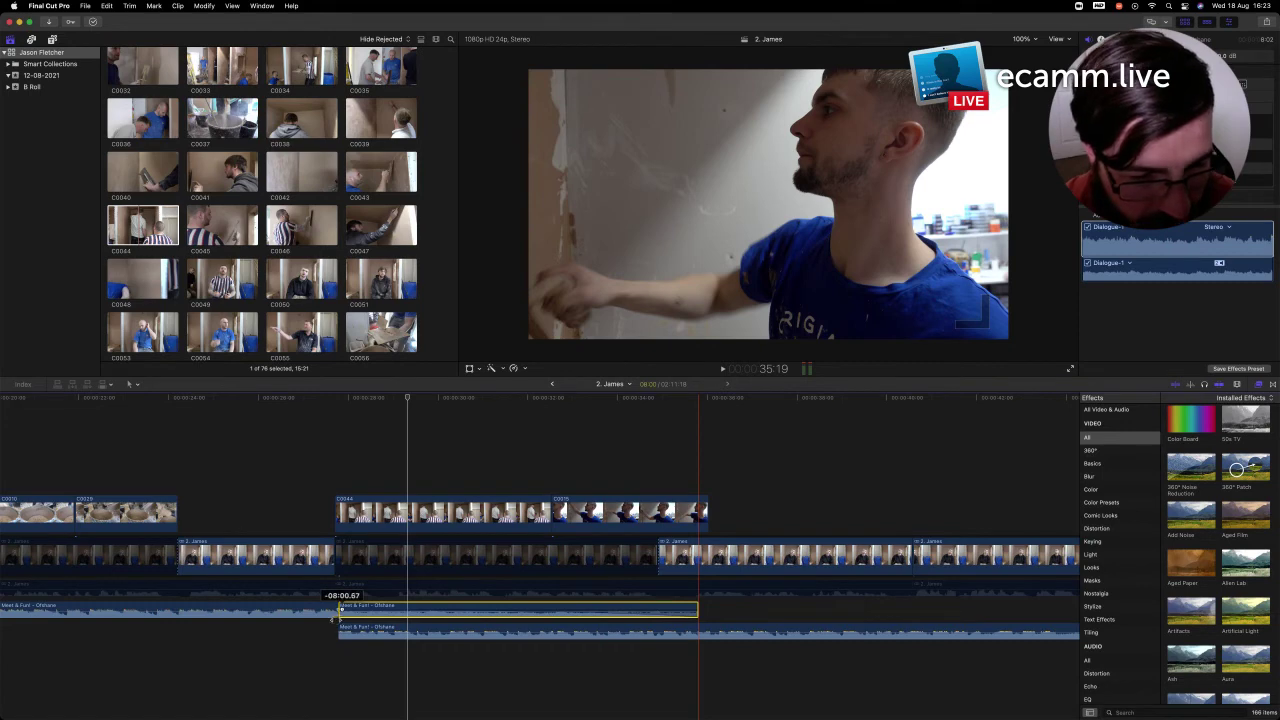
drag(333, 618, 339, 609)
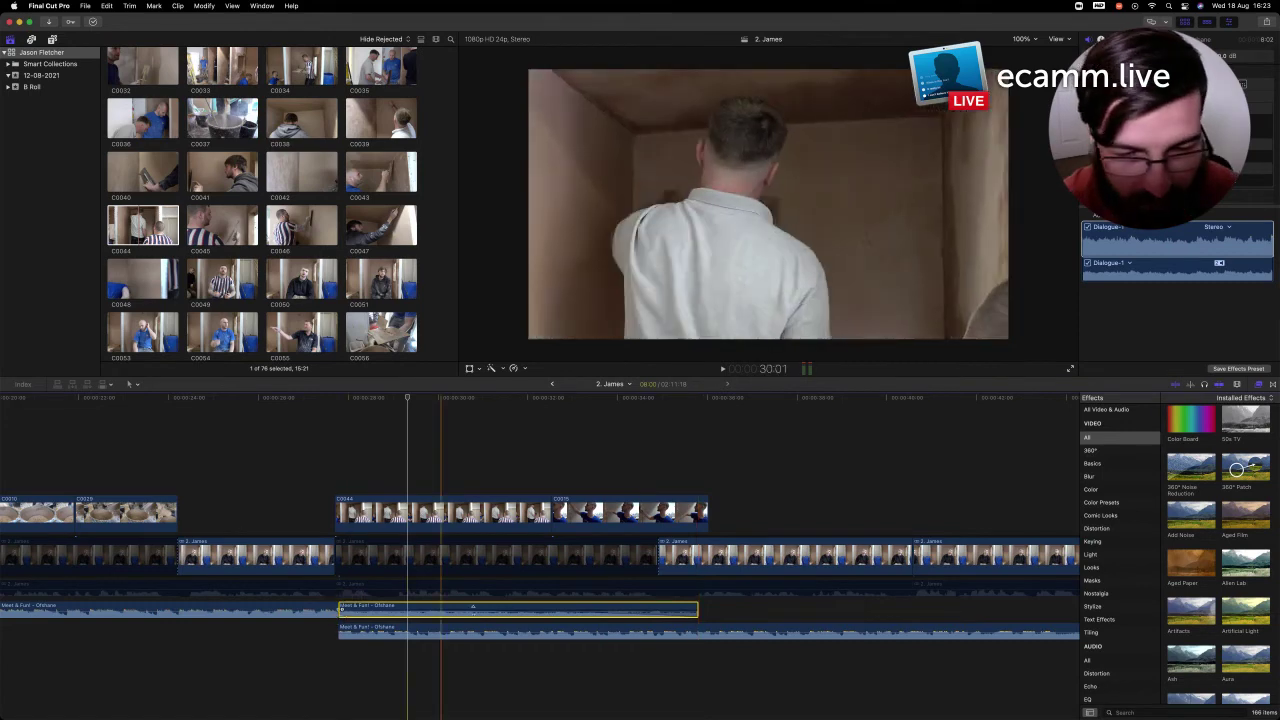
right_click(340, 609)
click(386, 682)
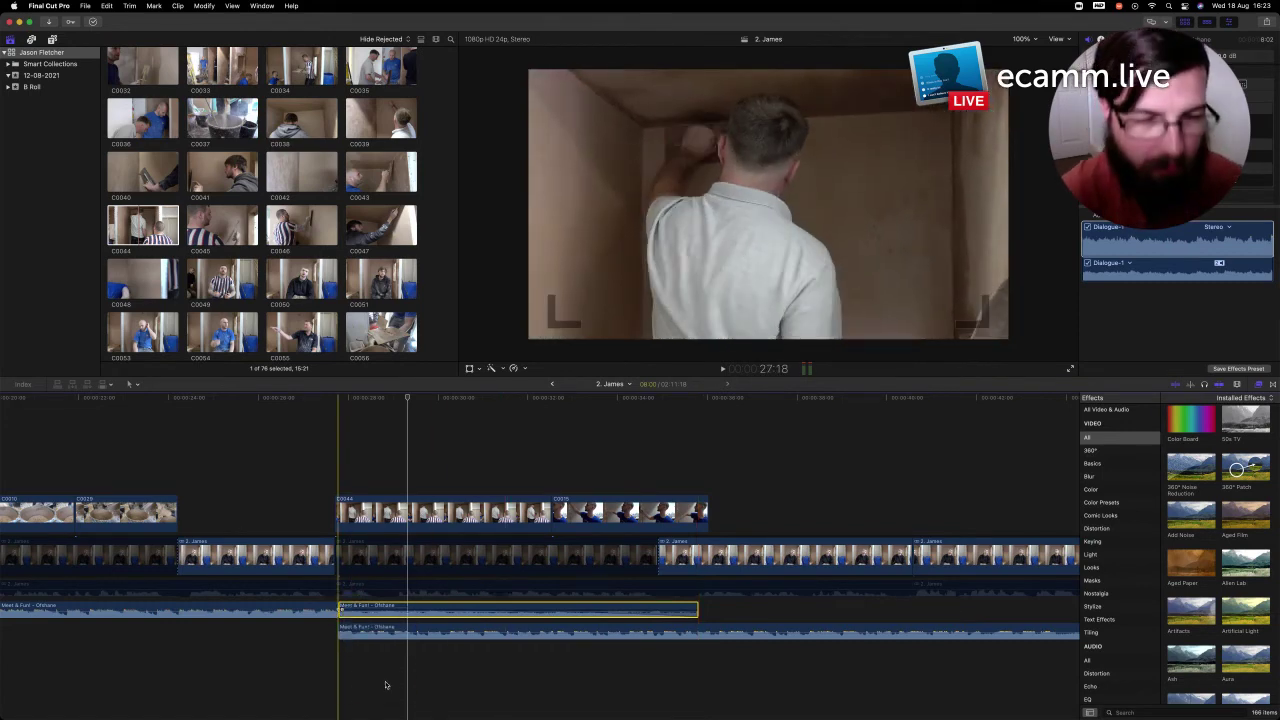
key(space)
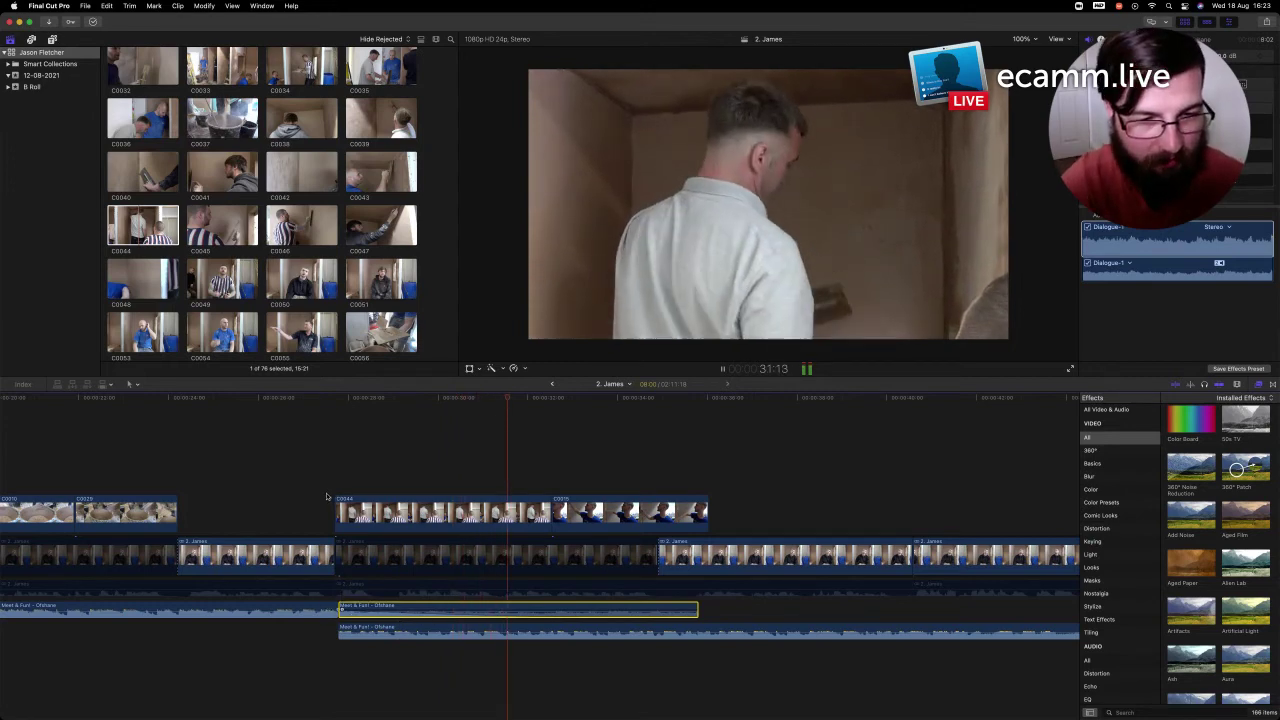
Trim the faded music part to about 2 seconds after the 27:18 cut and play the transition
click(332, 607)
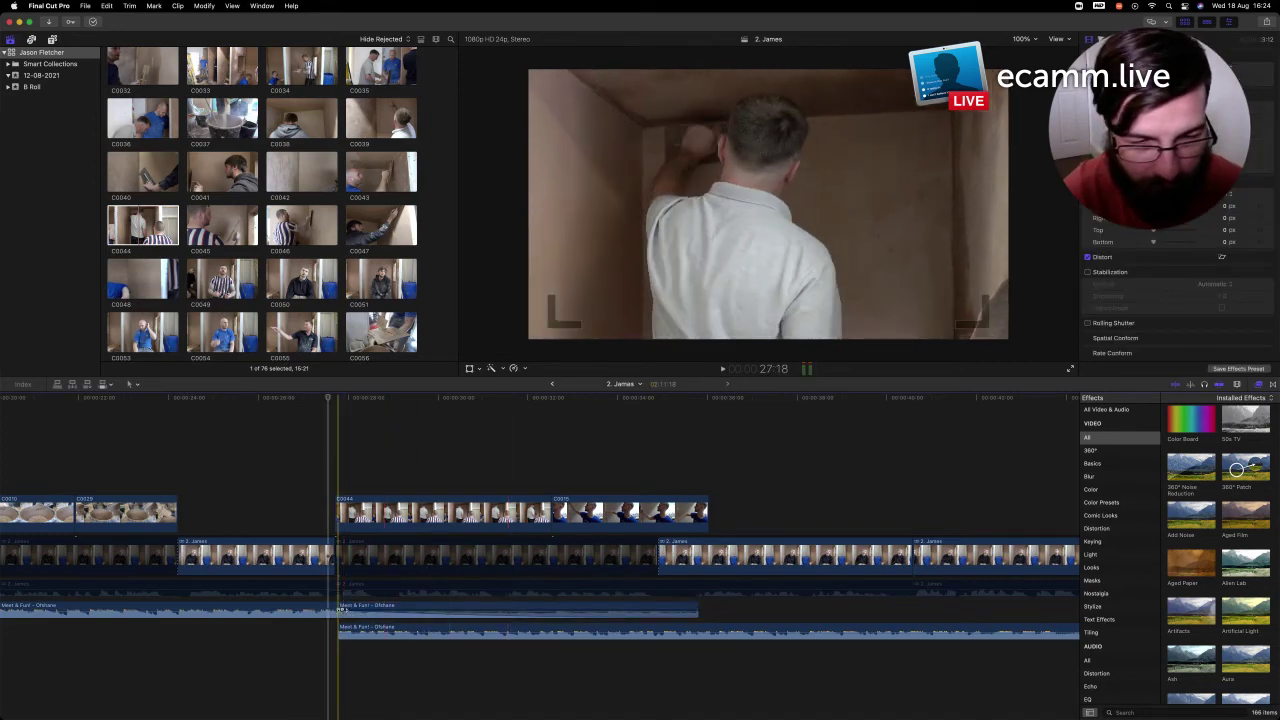
drag(397, 612, 426, 609)
key(space)
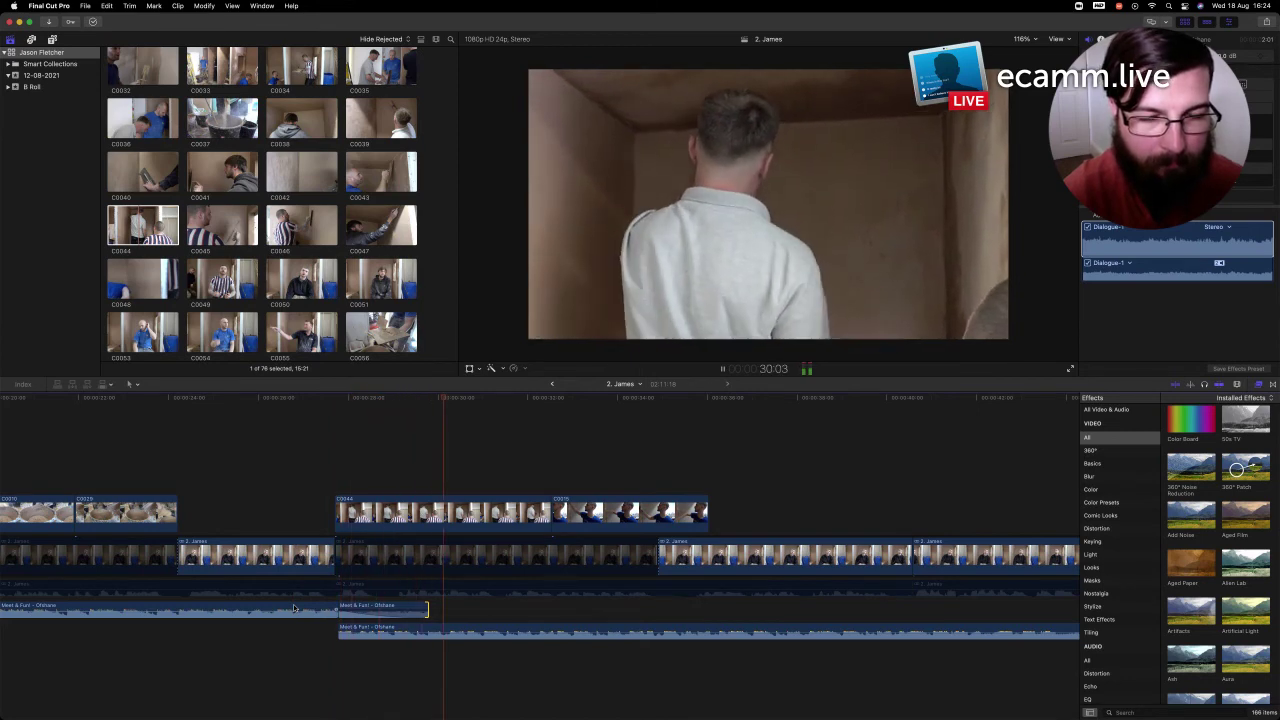
Stop playback and delete the empty gap clip after the last video clip in the main storyline
key(super+minus)
key(super+minus)
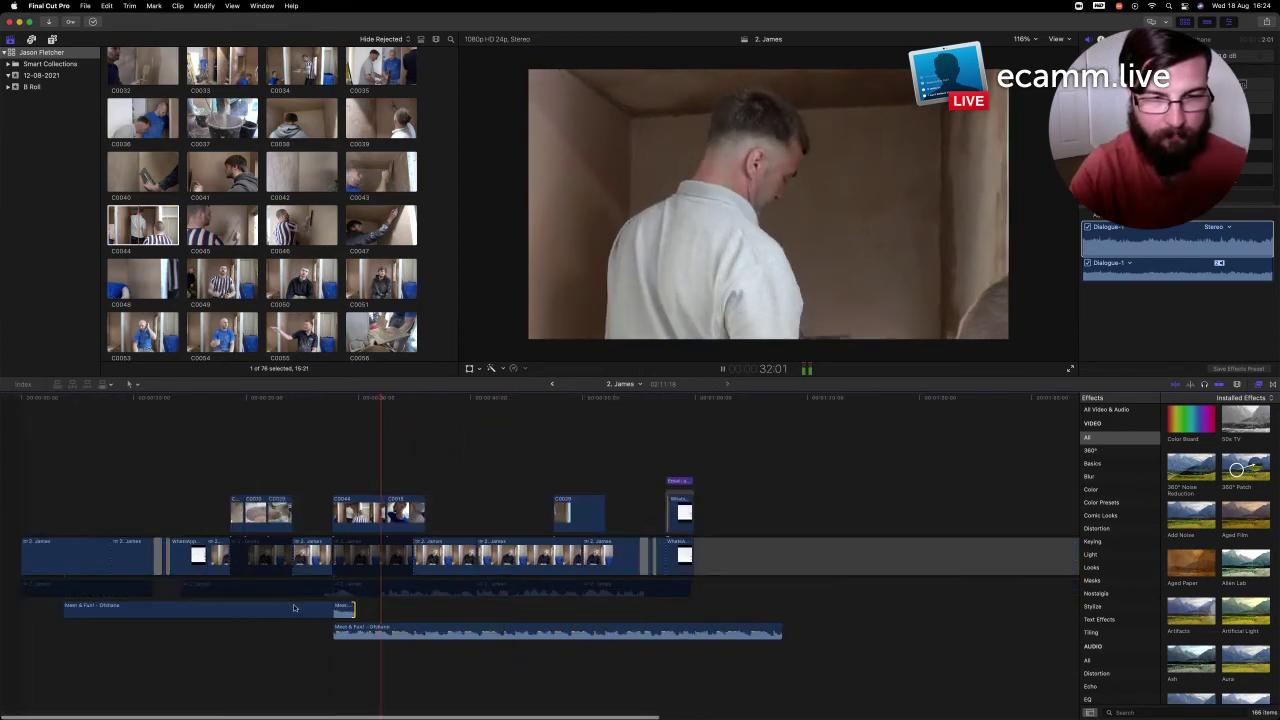
key(super+minus)
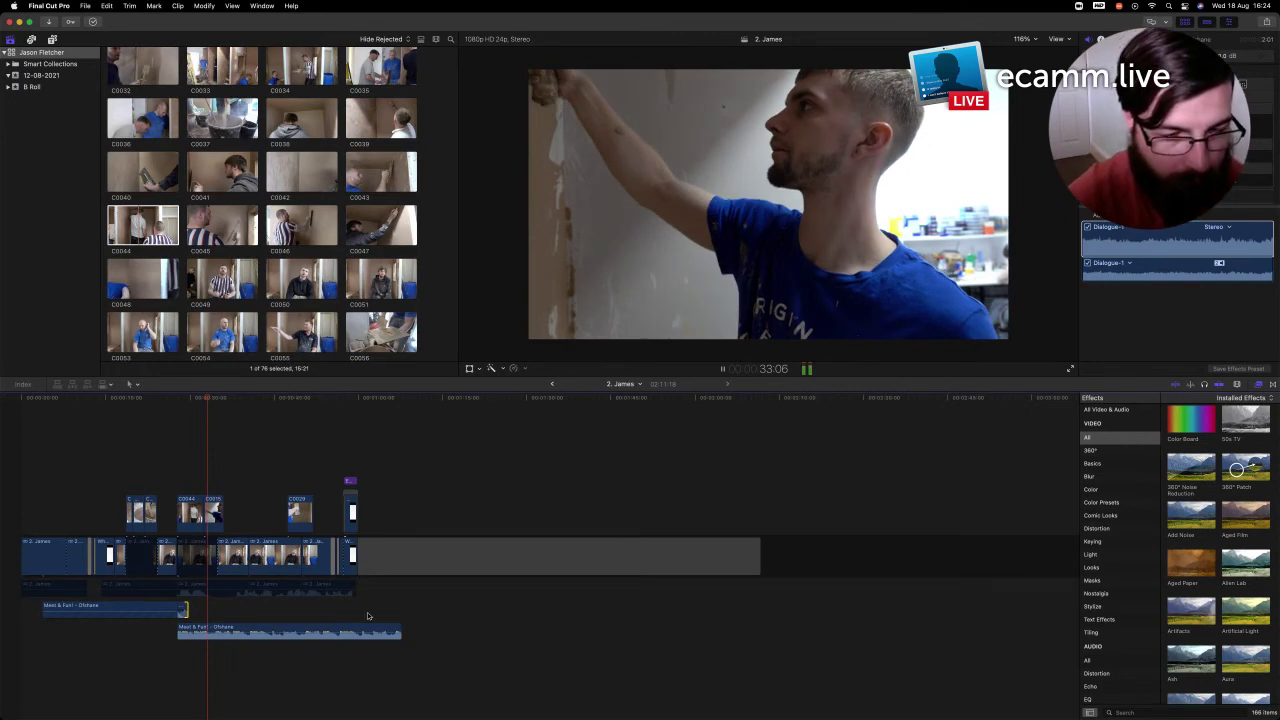
key(space)
click(410, 566)
key(Delete)
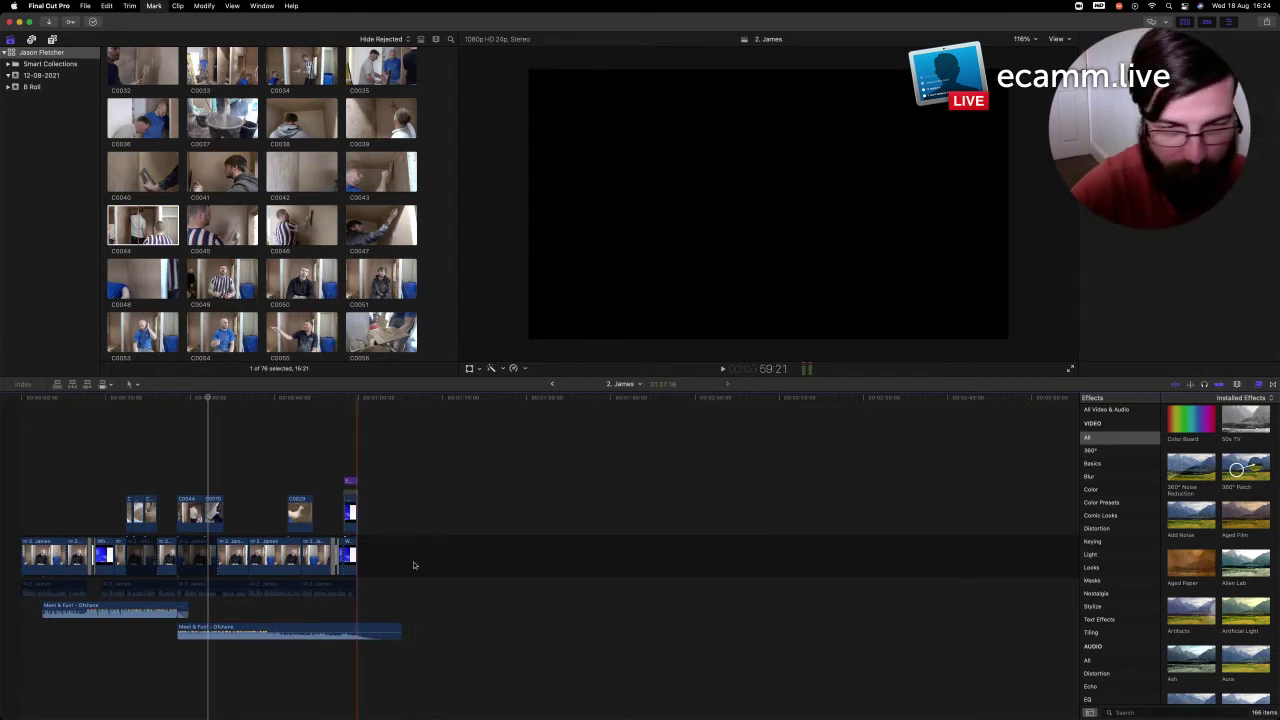
Play the end of the video, split the music ending at 59:21 where the video ends, and delete the excess music
click(413, 565)
key(super+equal)
key(space)
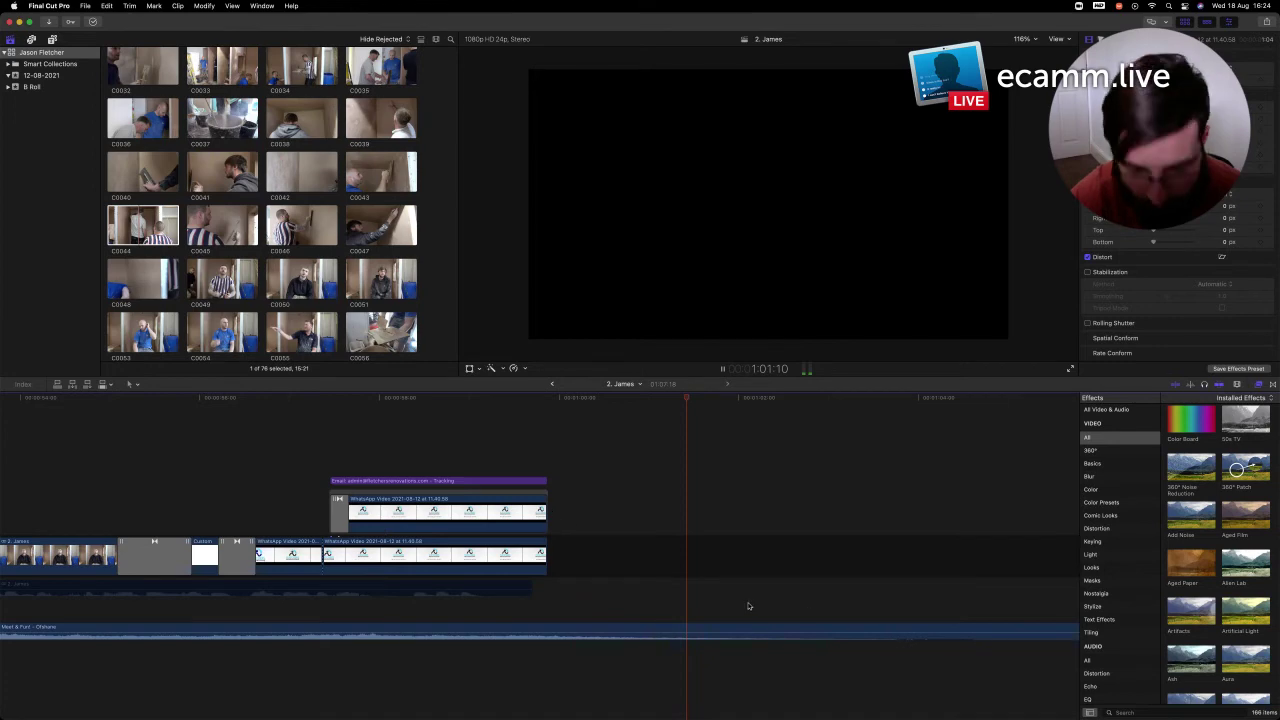
click(552, 633)
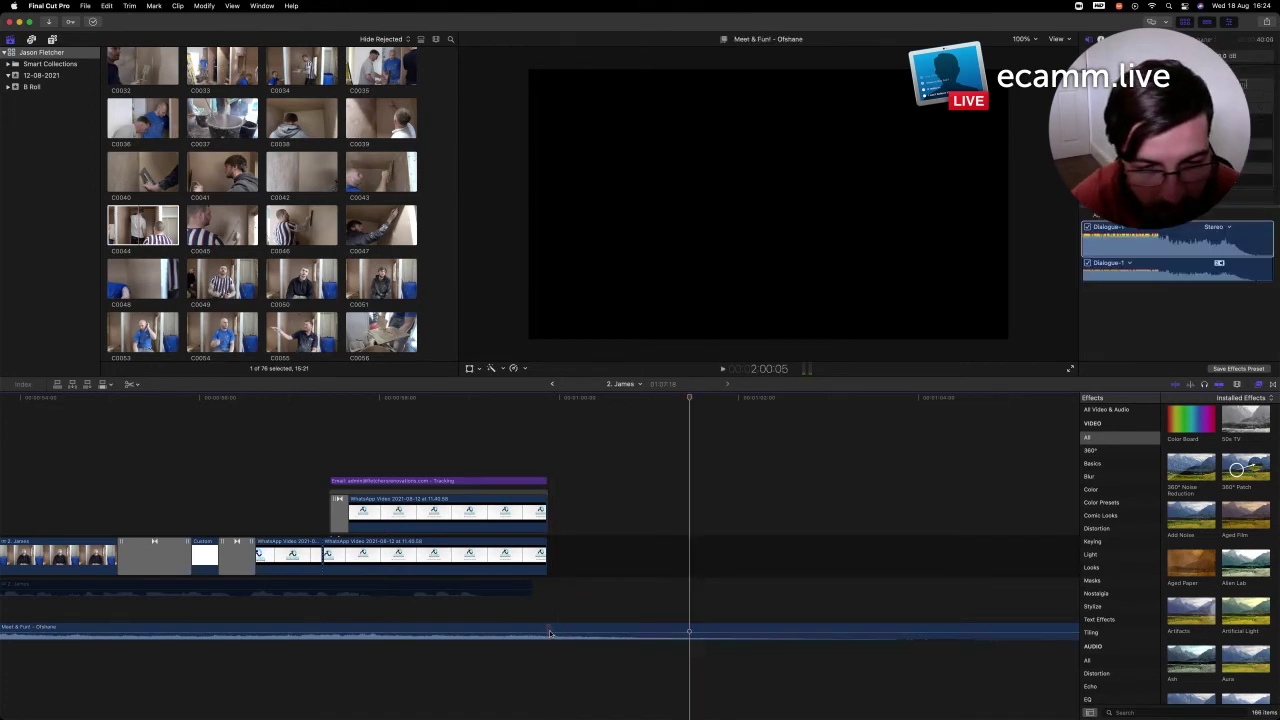
drag(546, 631, 590, 575)
key(Delete)
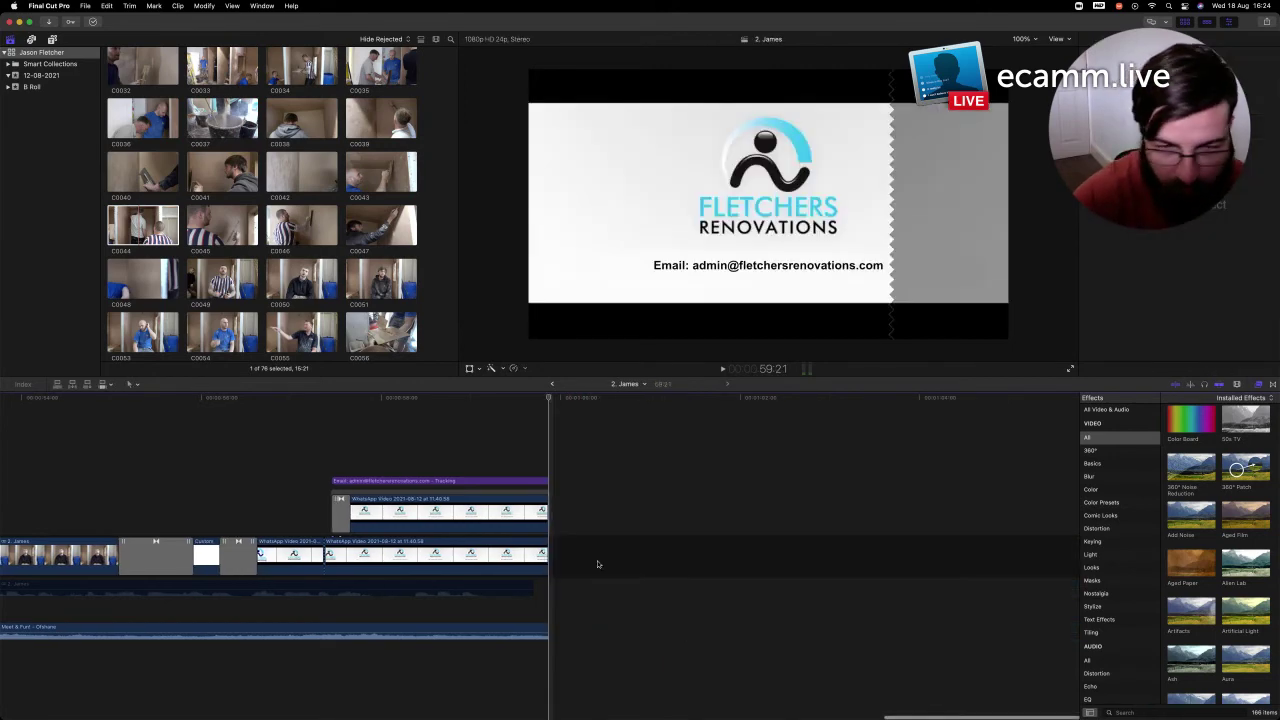
Play the end of the video and place the playhead near 58:02, where the email title appears
scroll(270, 615, left, 4)
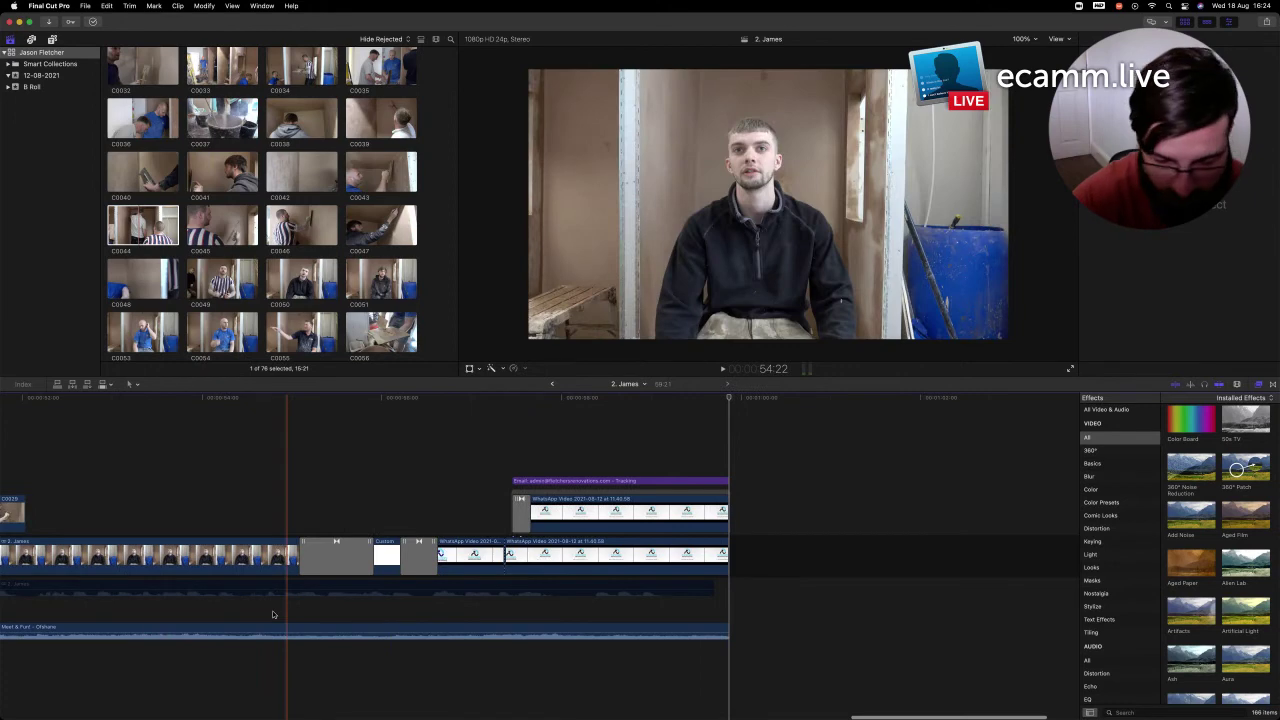
key(super+minus)
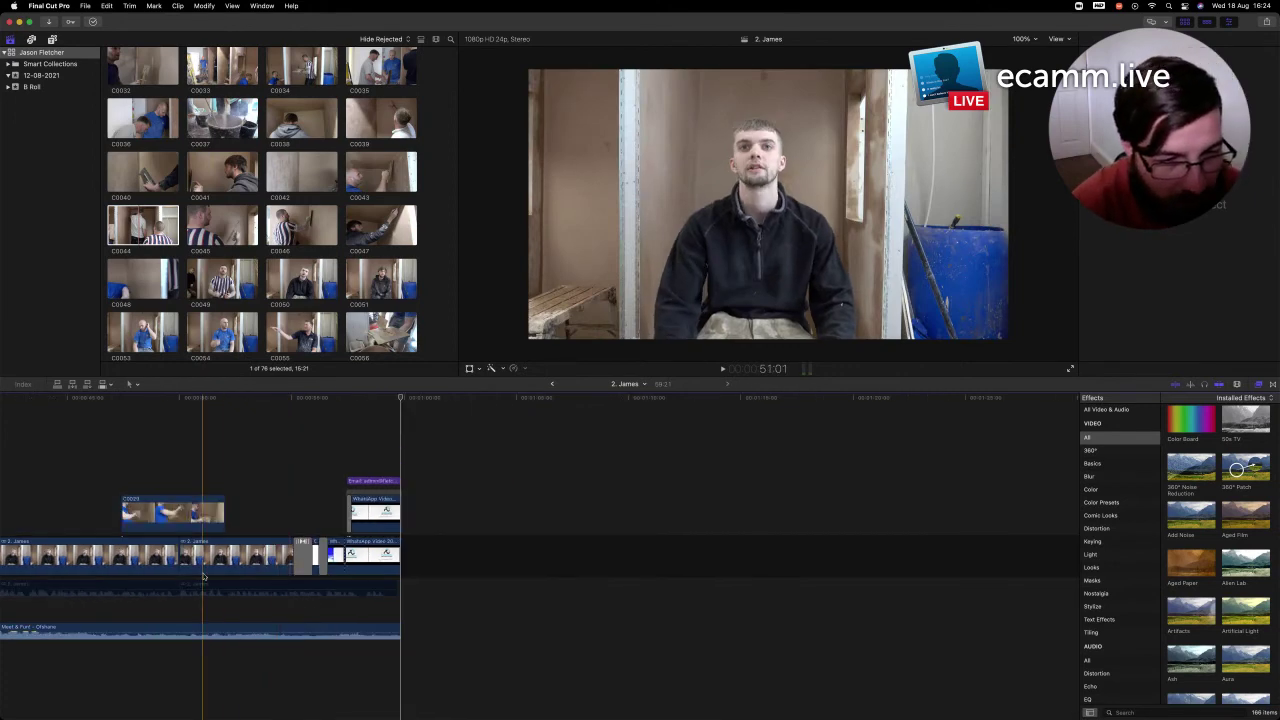
scroll(250, 574, left, 2)
key(space)
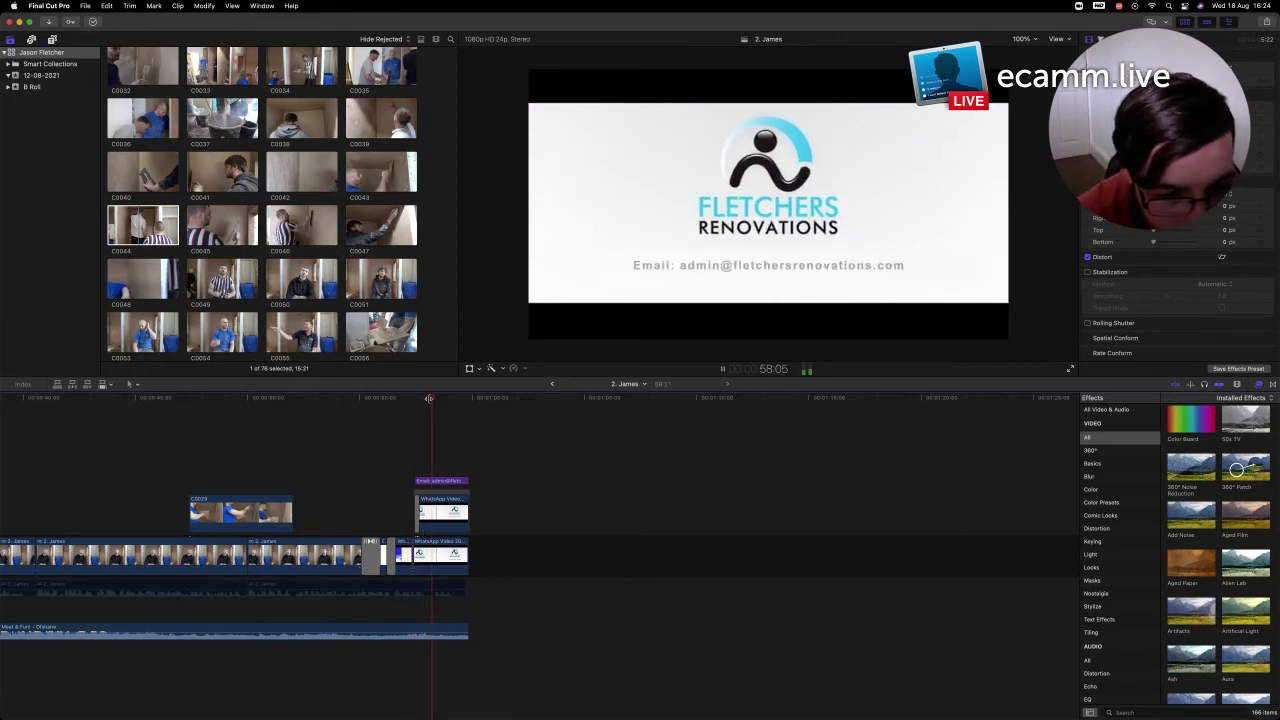
click(430, 399)
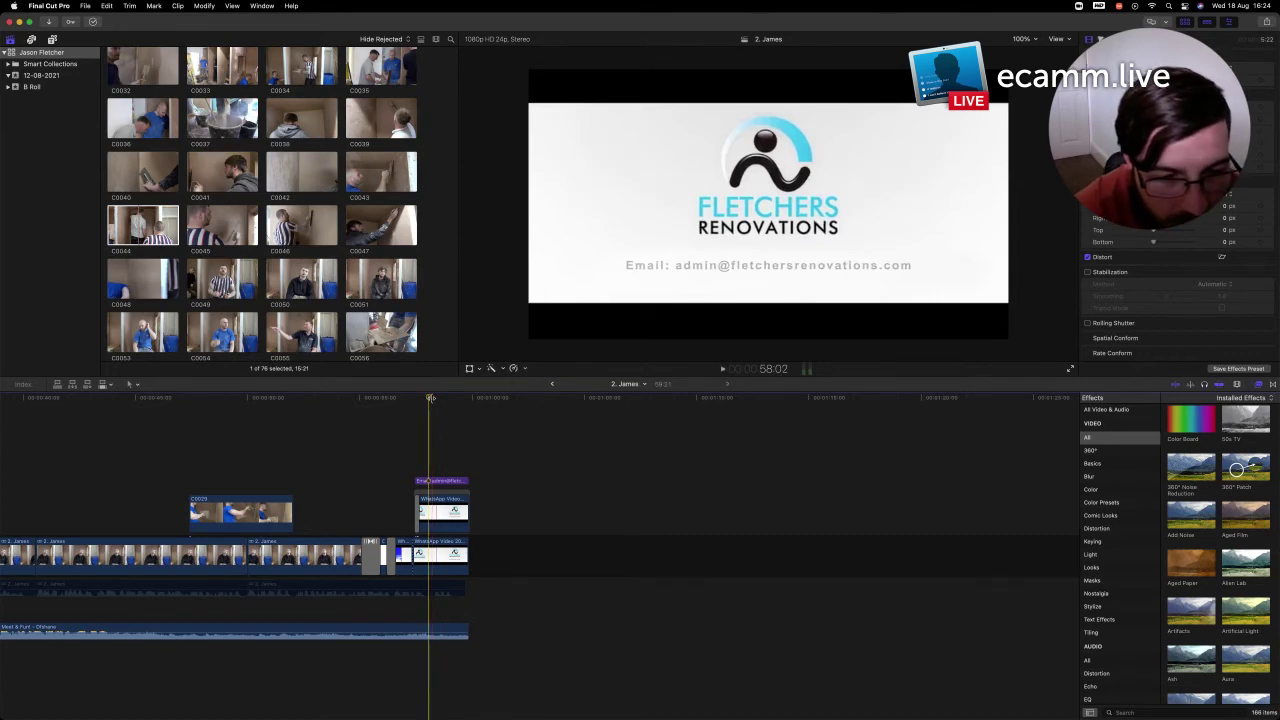
drag(428, 399, 426, 399)
Fade out the music's ending from the playhead near 57:22, choose the S-curve fade shape, and play it
scroll(430, 480, left, 1)
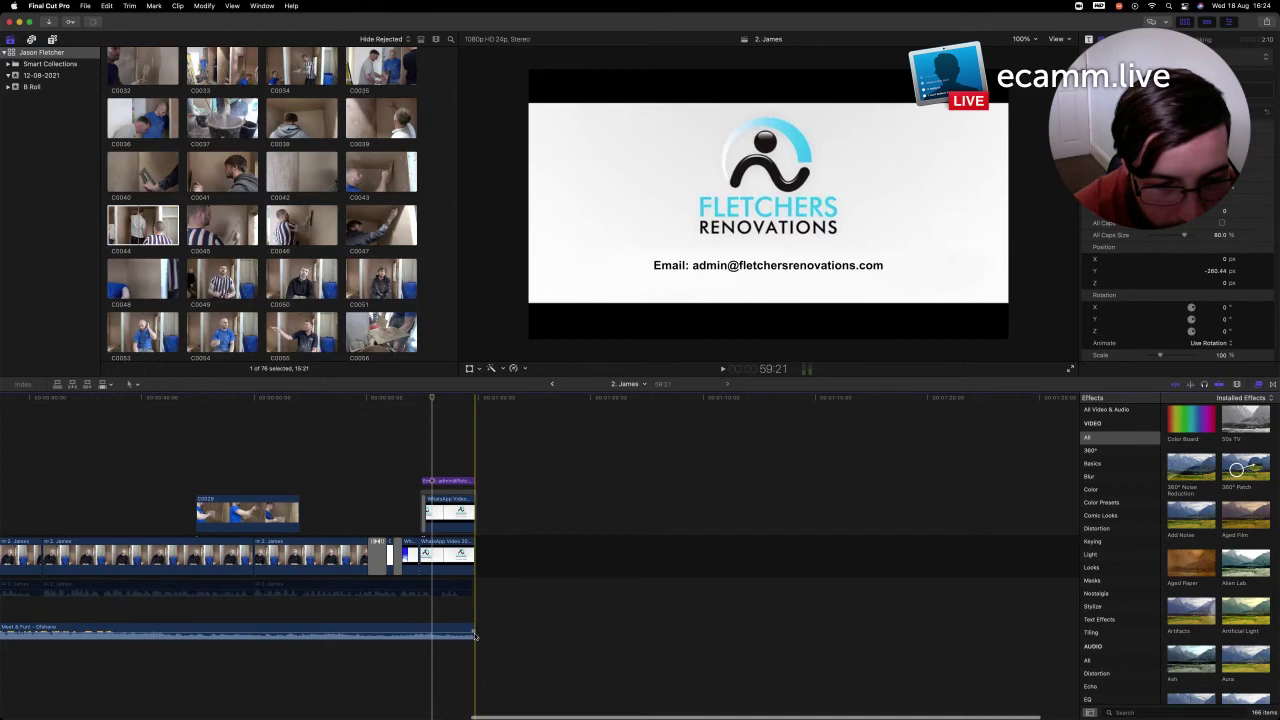
drag(470, 631, 432, 630)
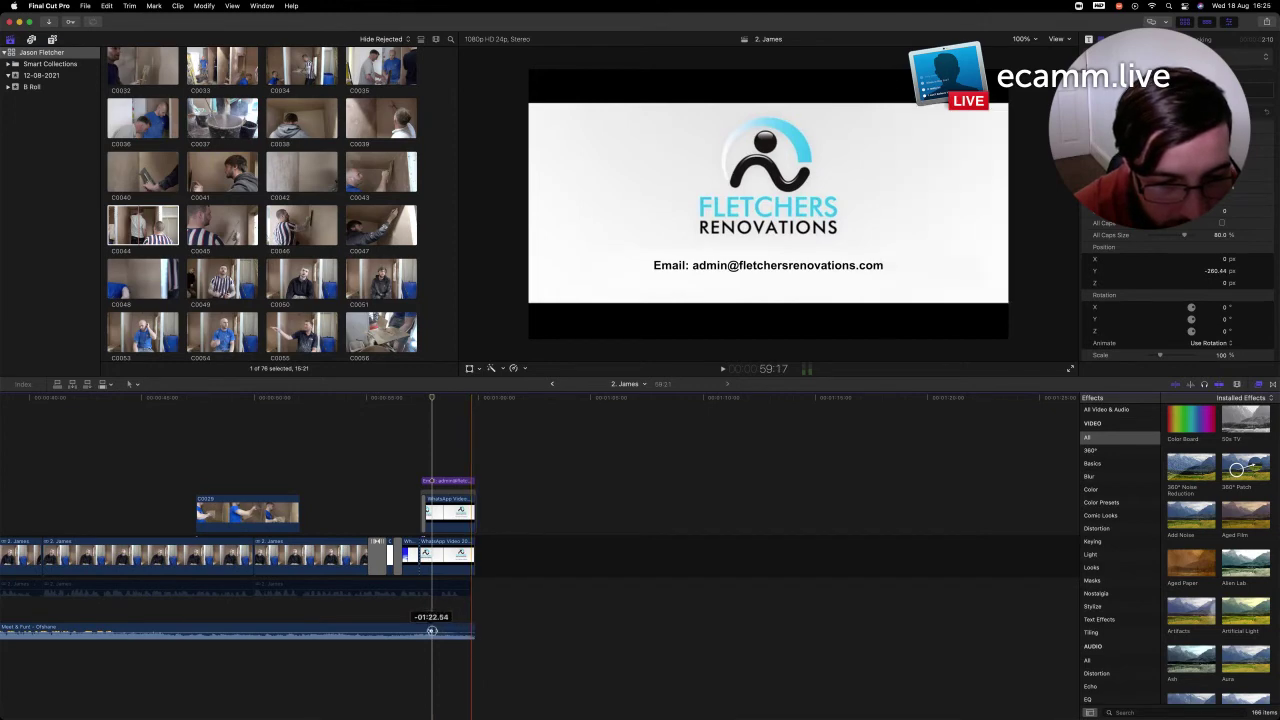
right_click(433, 632)
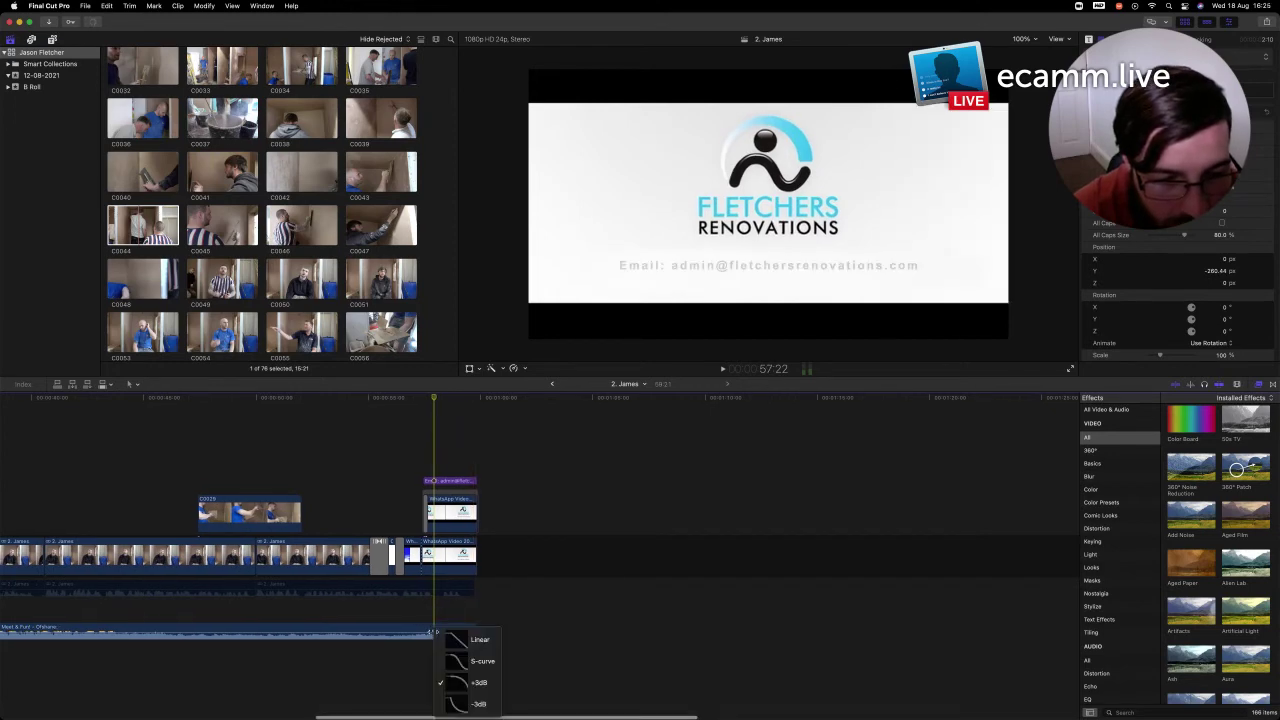
click(471, 662)
click(392, 628)
key(space)
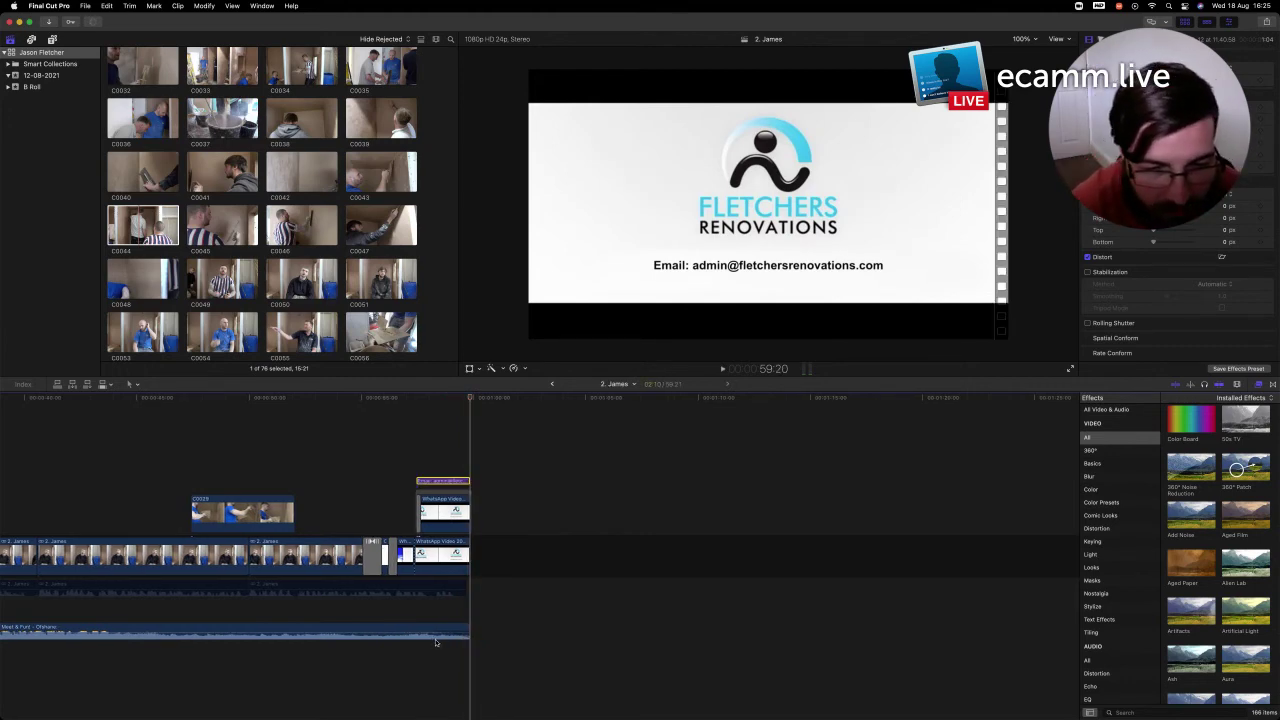
Set the ending music's fade-out shape to -3dB and play the closing section
right_click(430, 631)
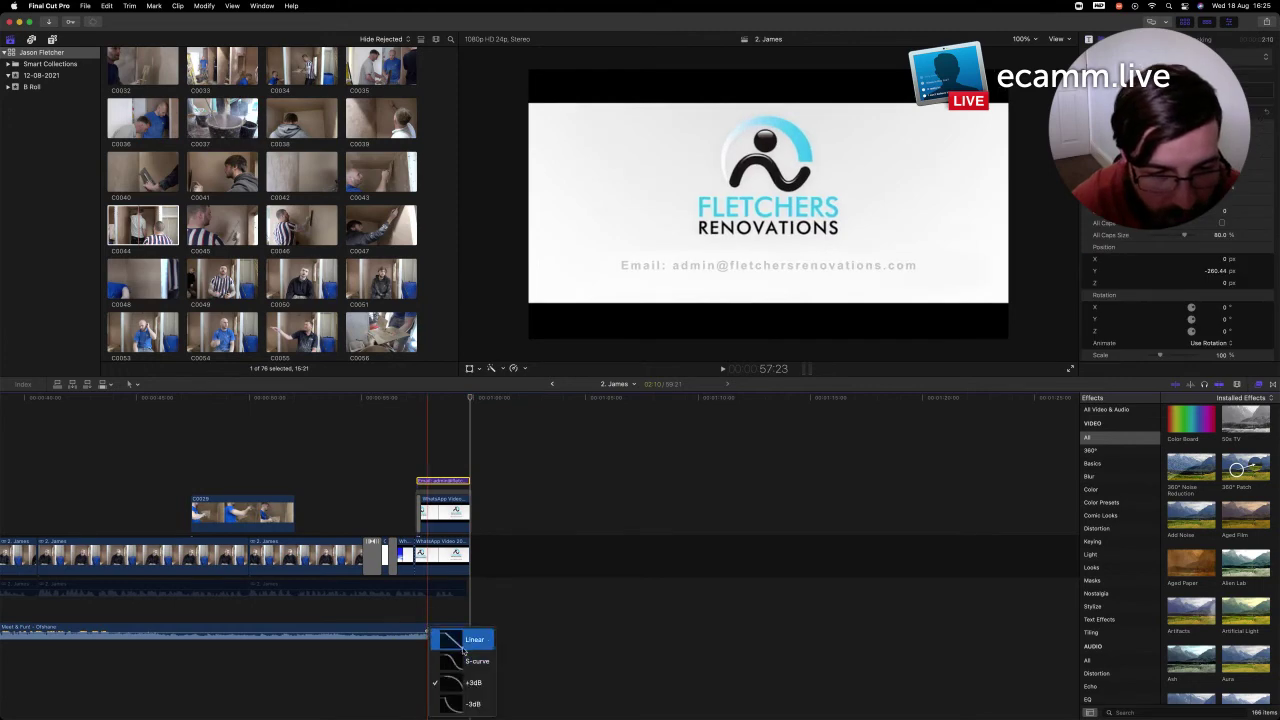
click(470, 704)
scroll(200, 560, left, 2)
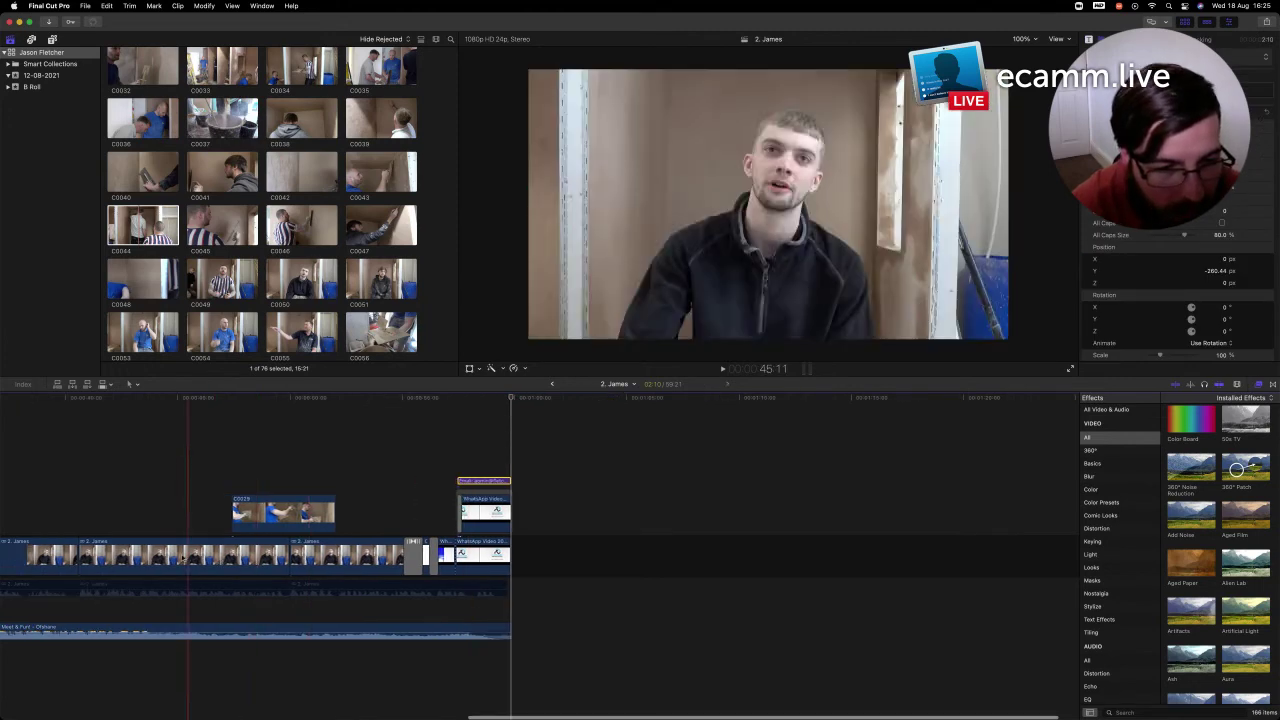
scroll(170, 548, left, 1)
key(space)
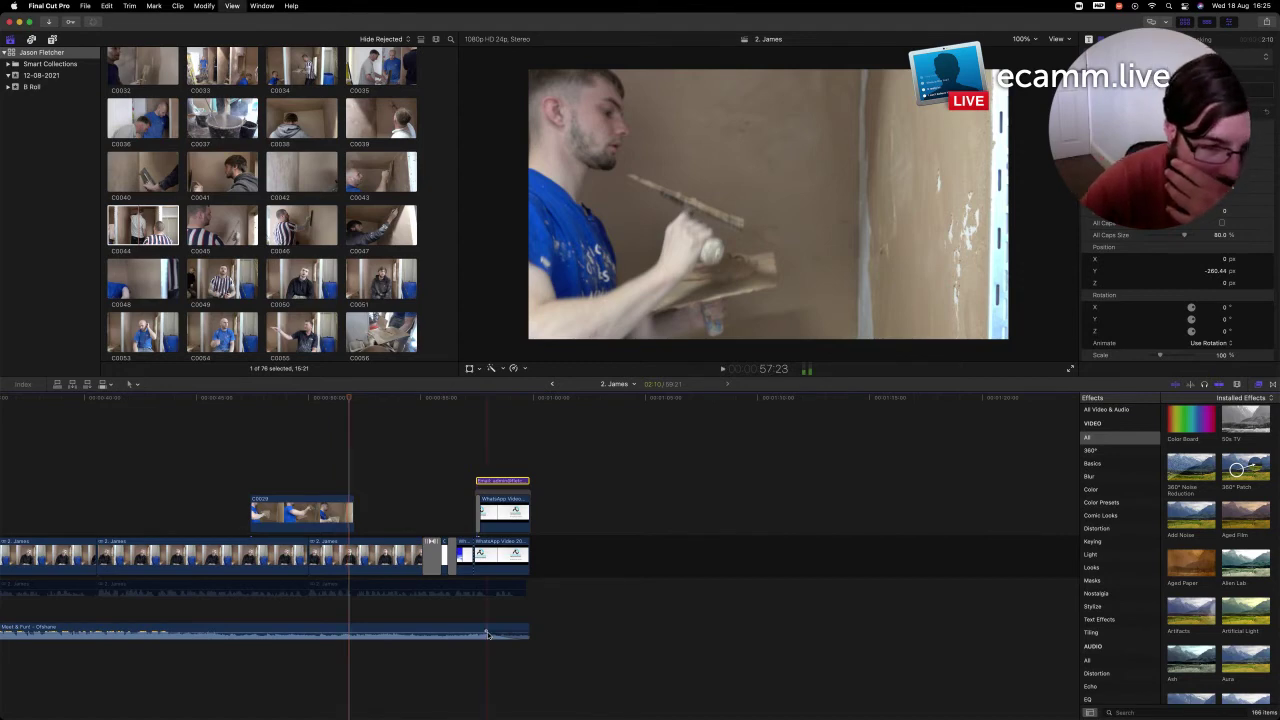
key(space)
Extend the music's fade-out back to near the end of the C0029 clip, set its shape to +3dB, and play it
drag(474, 633, 349, 632)
key(space)
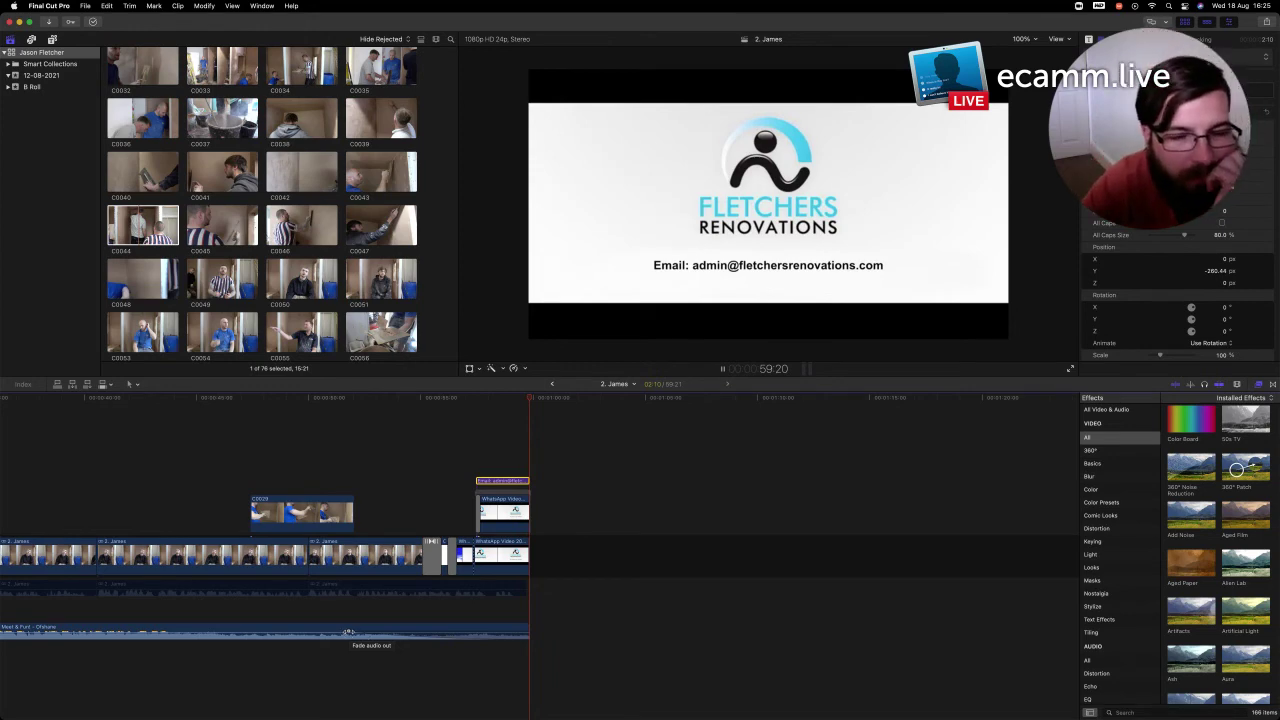
right_click(347, 632)
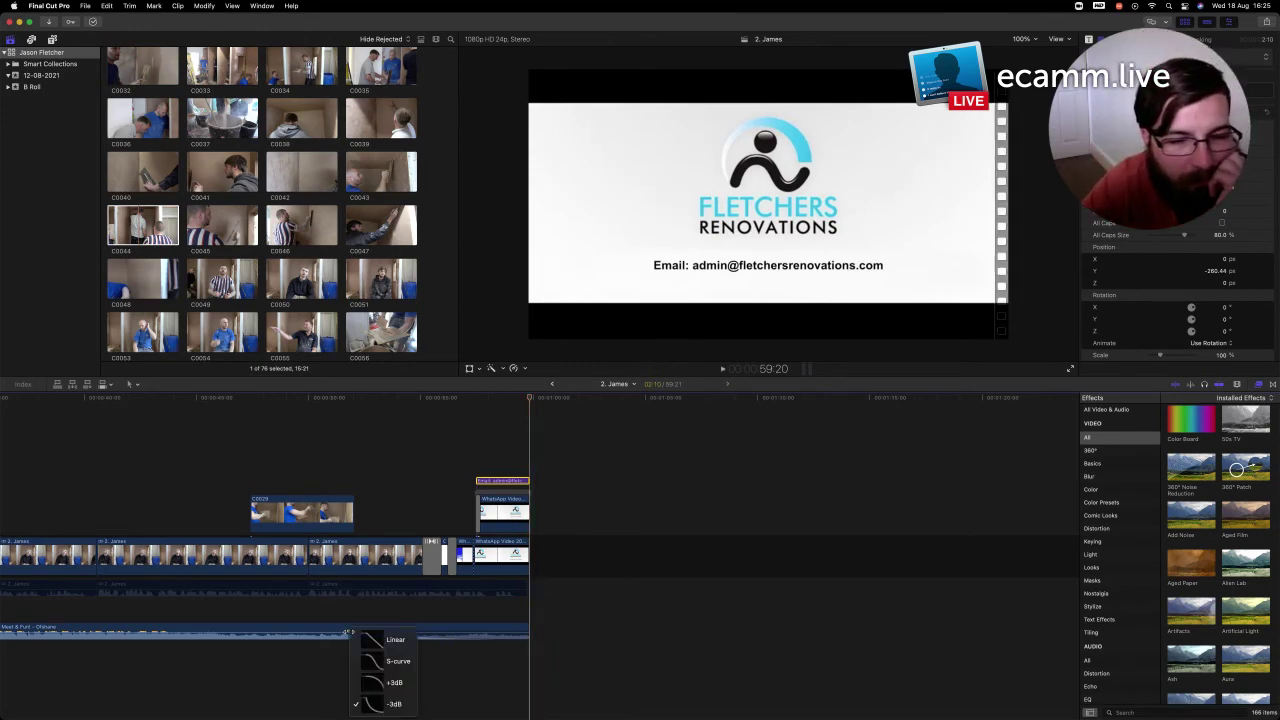
click(386, 678)
key(space)
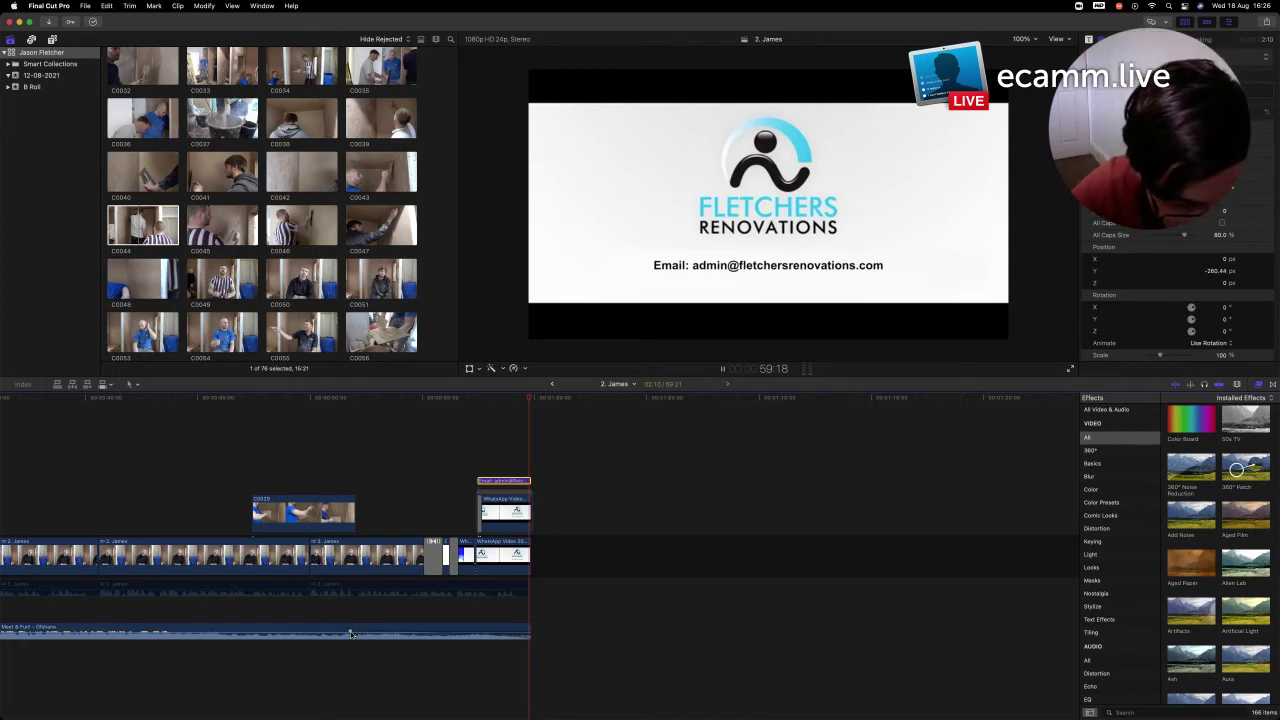
Change the extended music fade-out's shape to S-curve and play the ending
click(350, 634)
right_click(350, 634)
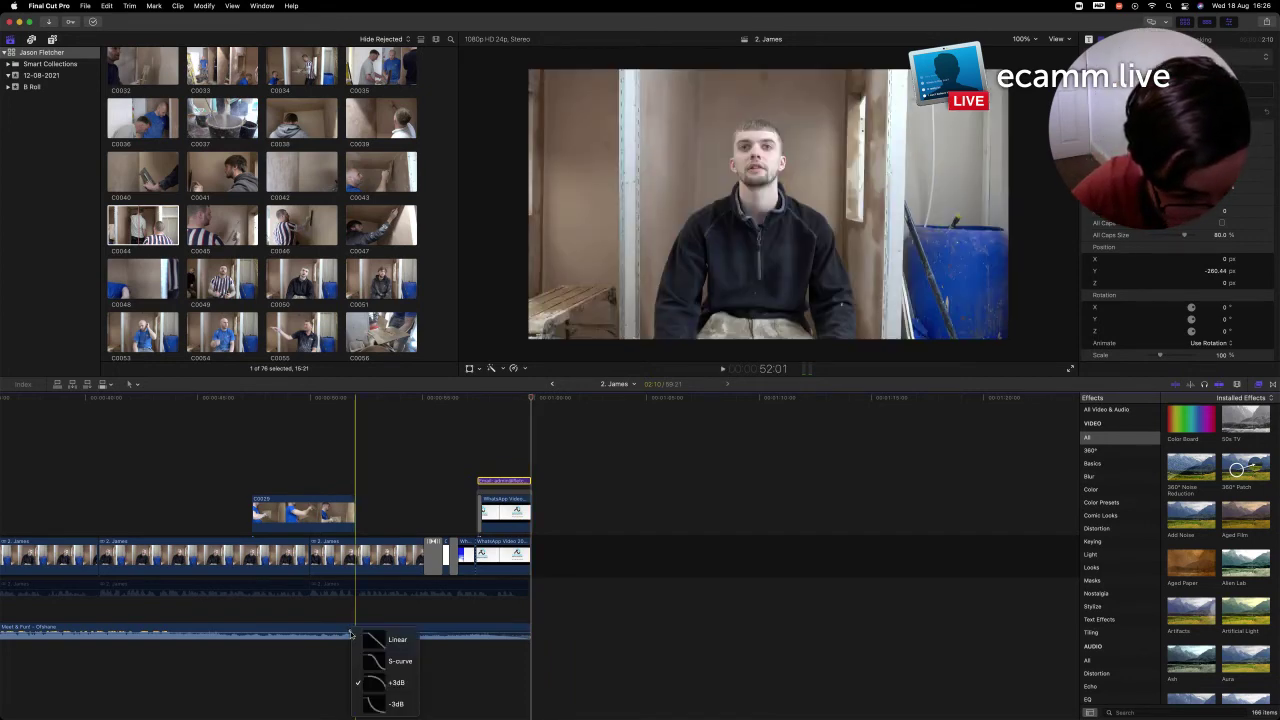
click(392, 662)
key(space)
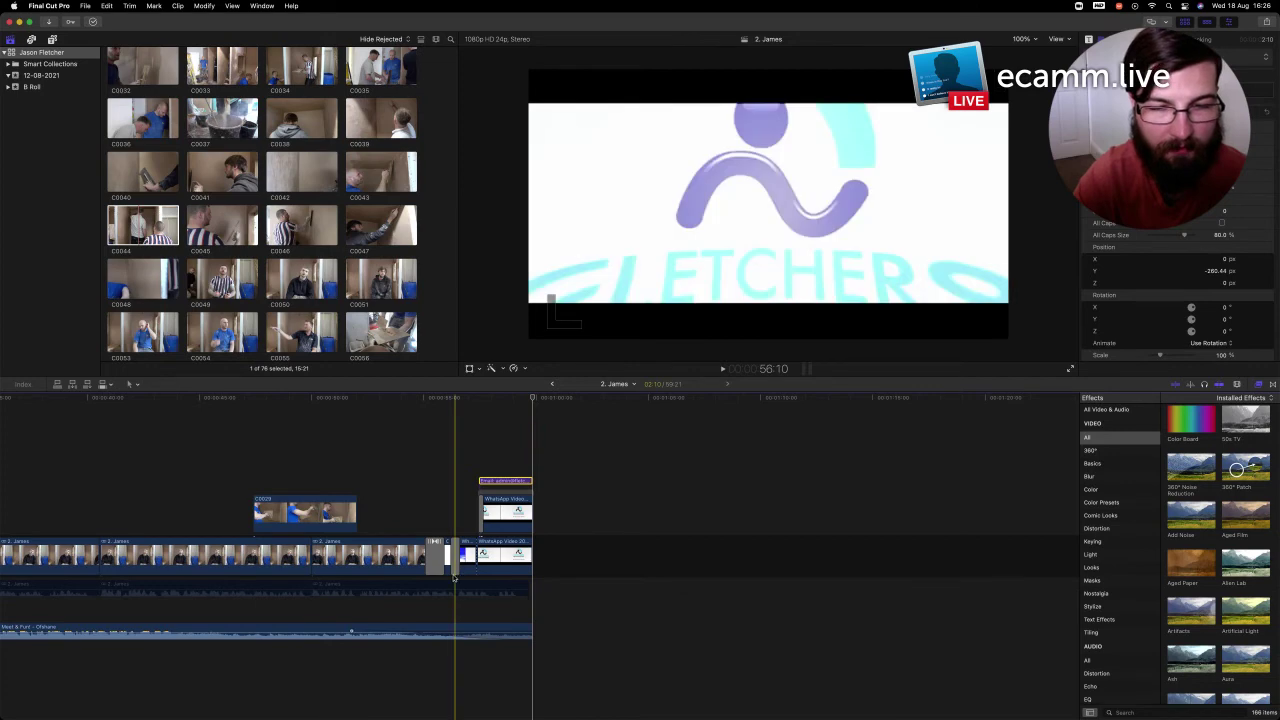
Select all the detached dialogue audio clips beneath the main storyline and enable them again
scroll(470, 580, left, 10)
key(super+minus)
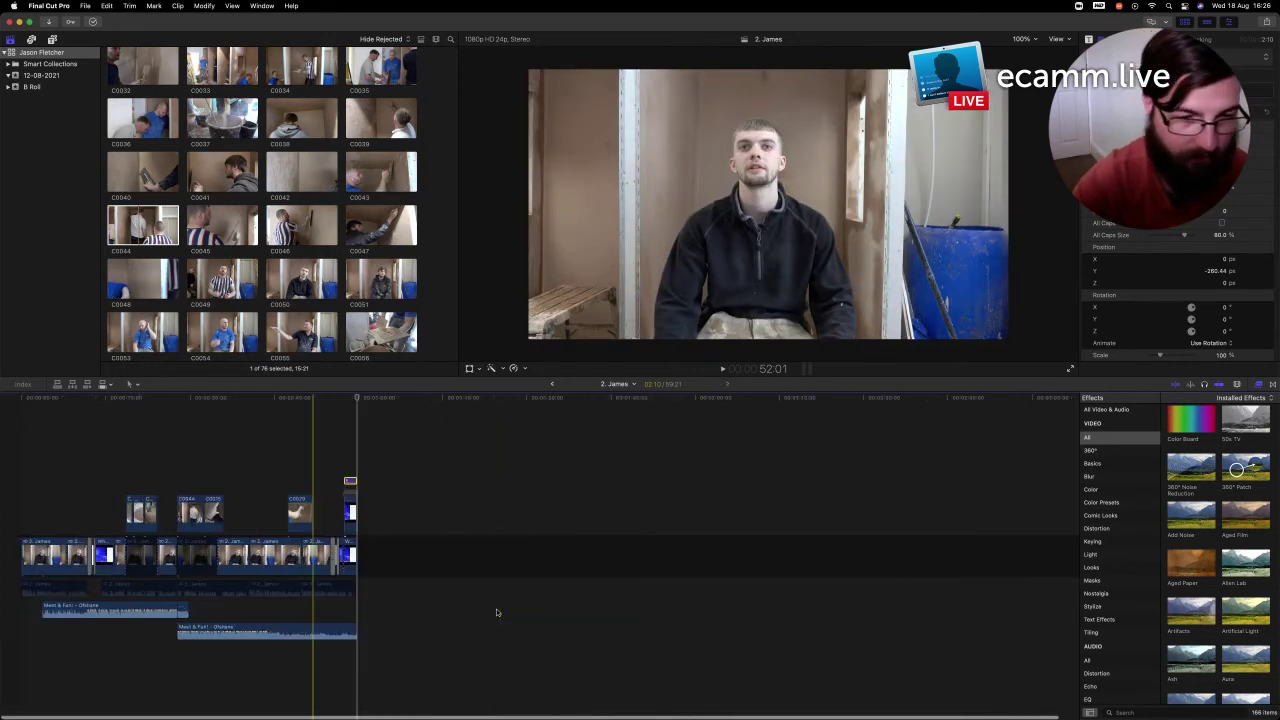
drag(370, 588, 68, 594)
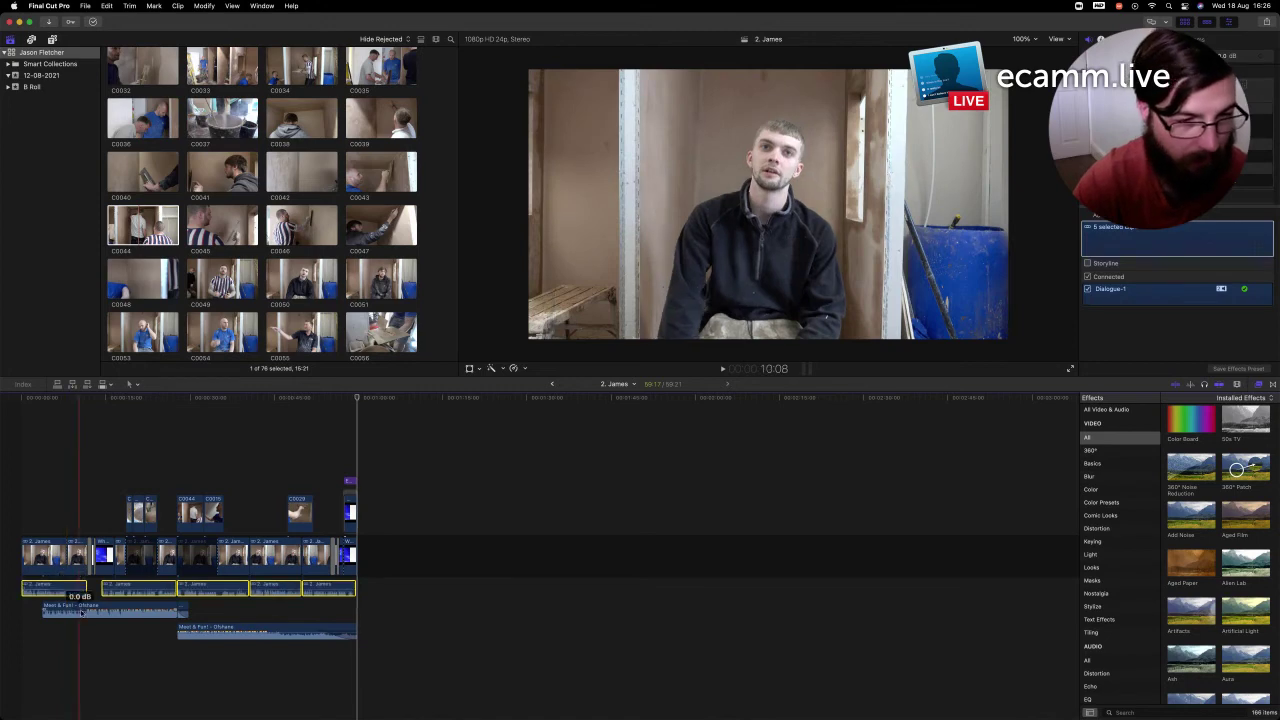
Lower the volume of each of the three Meet & Fun! music clips beneath the dialogue
click(95, 610)
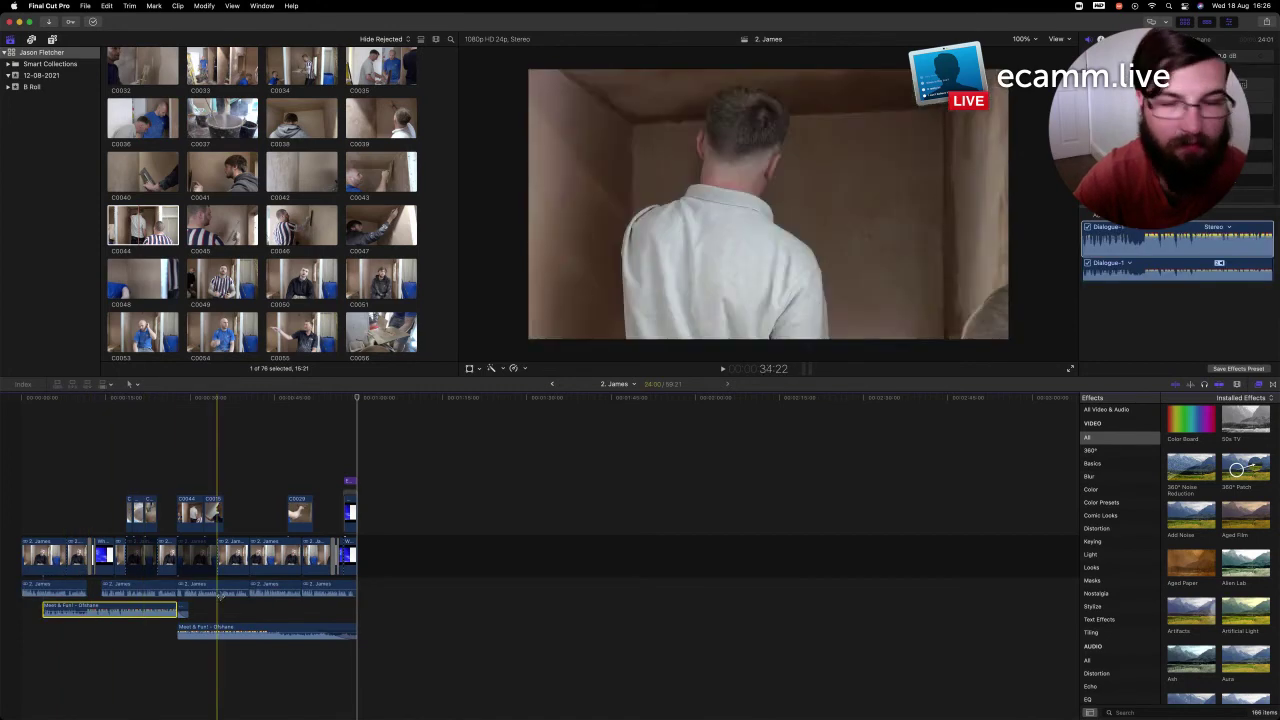
click(1226, 56)
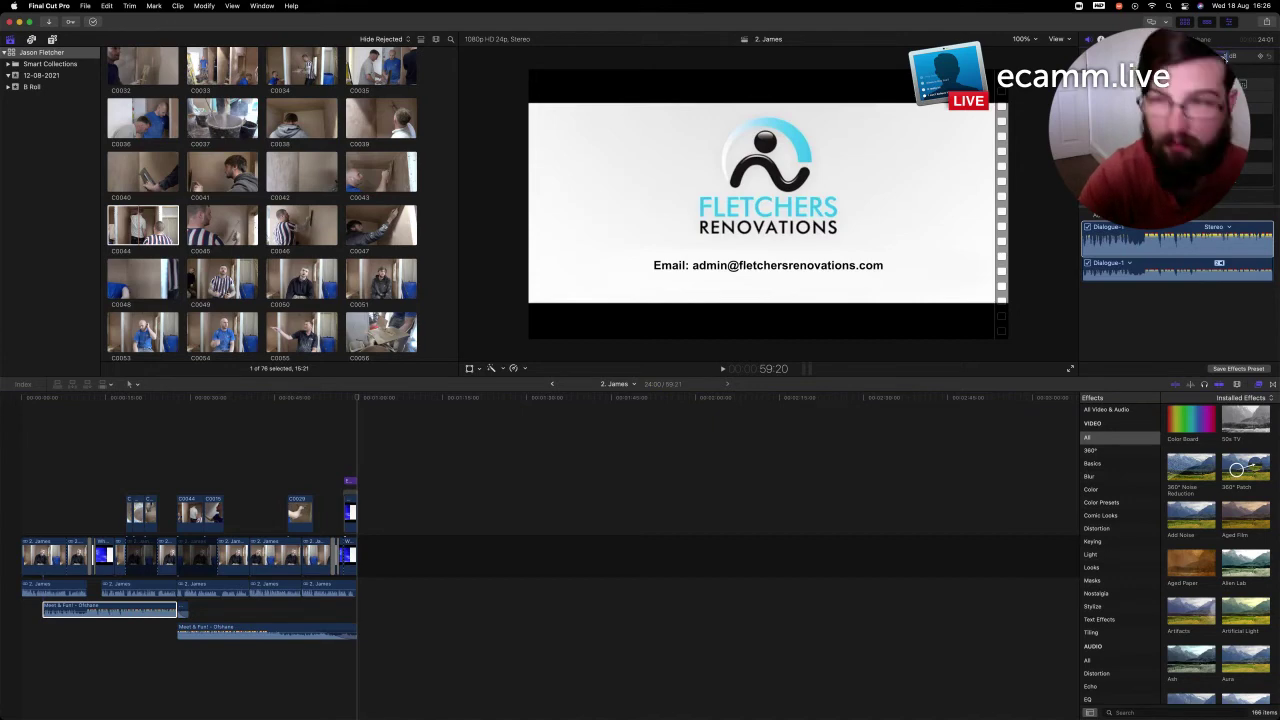
key(Return)
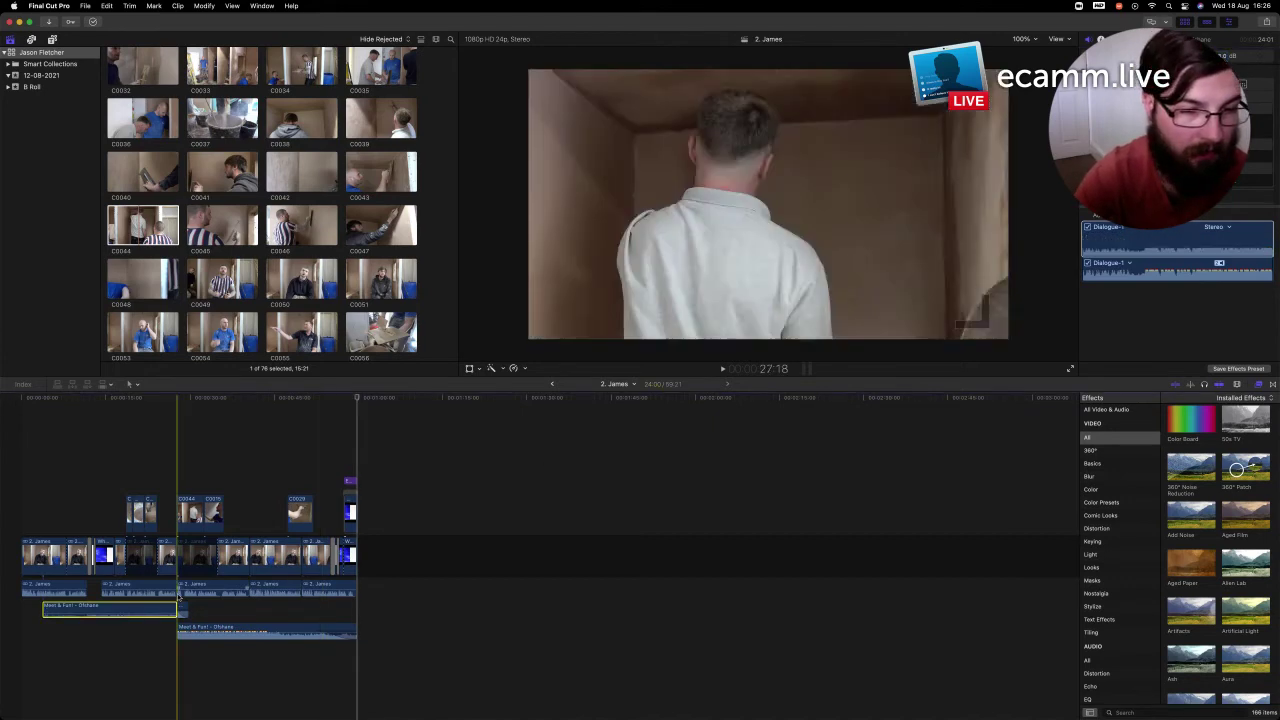
click(1226, 57)
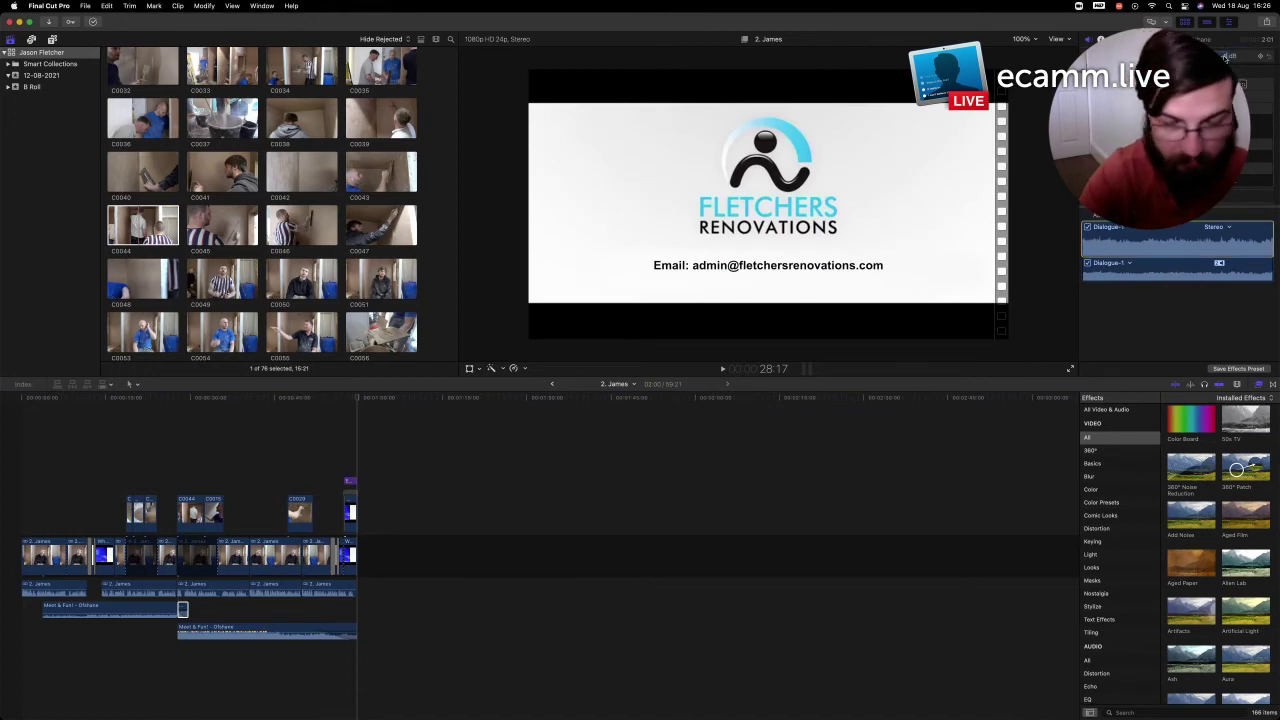
click(236, 632)
click(1232, 59)
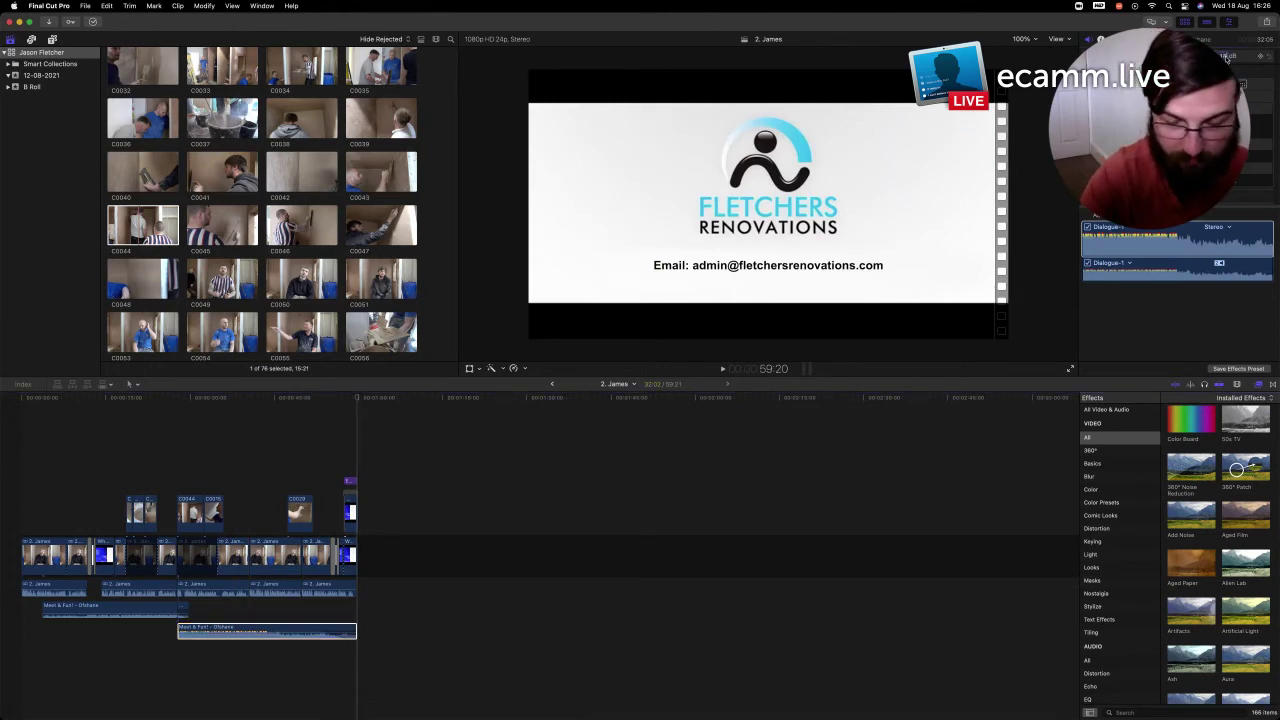
key(Return)
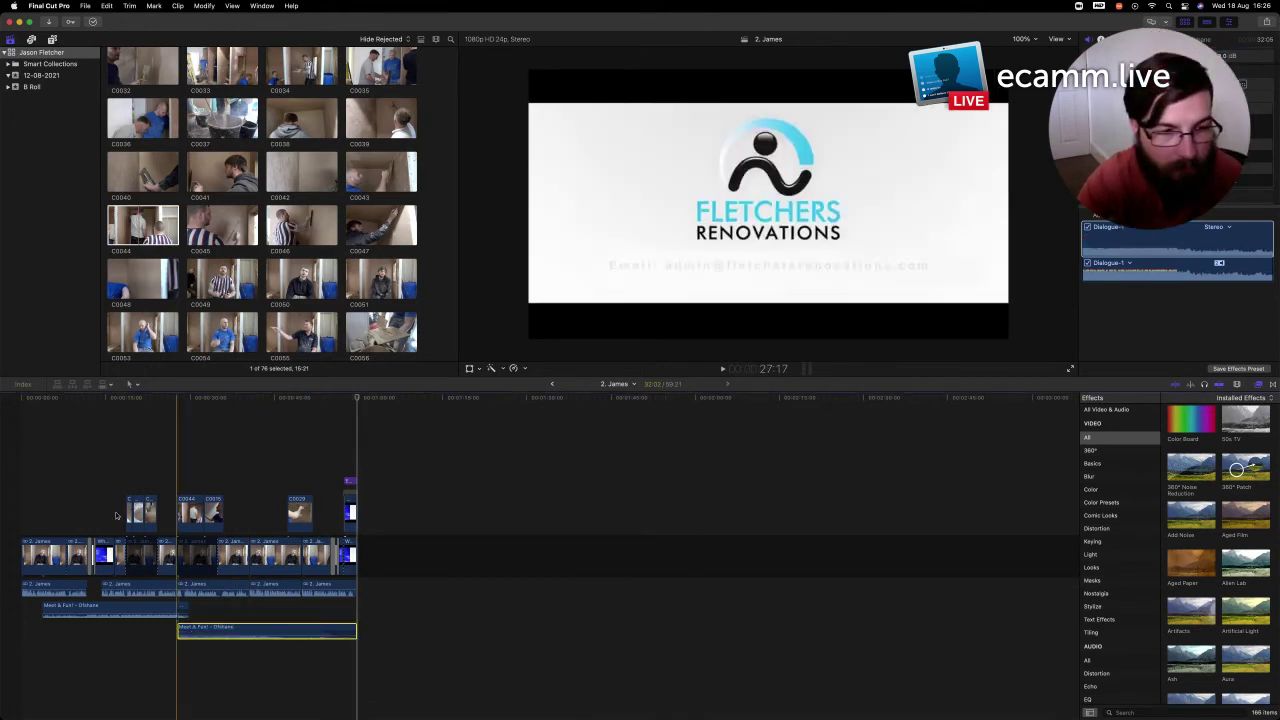
Play the video from the beginning with dialogue and music, stopping at the first transition near 11:18
click(22, 397)
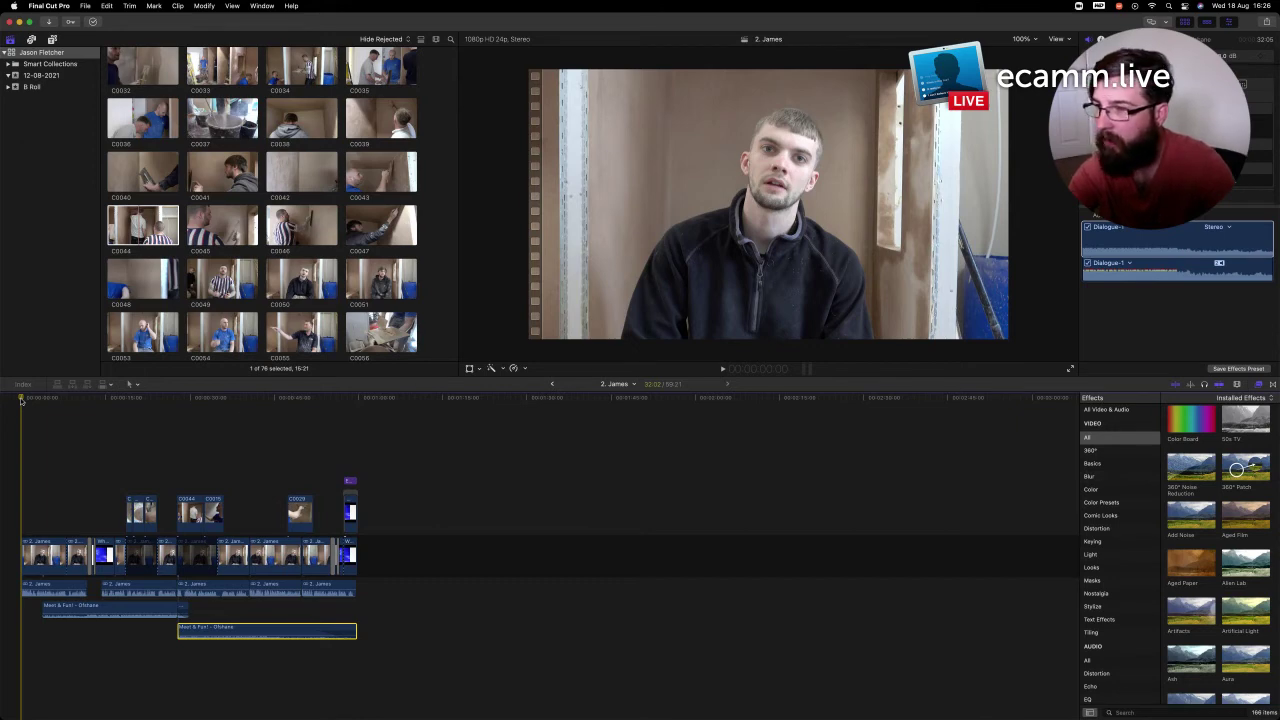
scroll(1237, 468, down, 1)
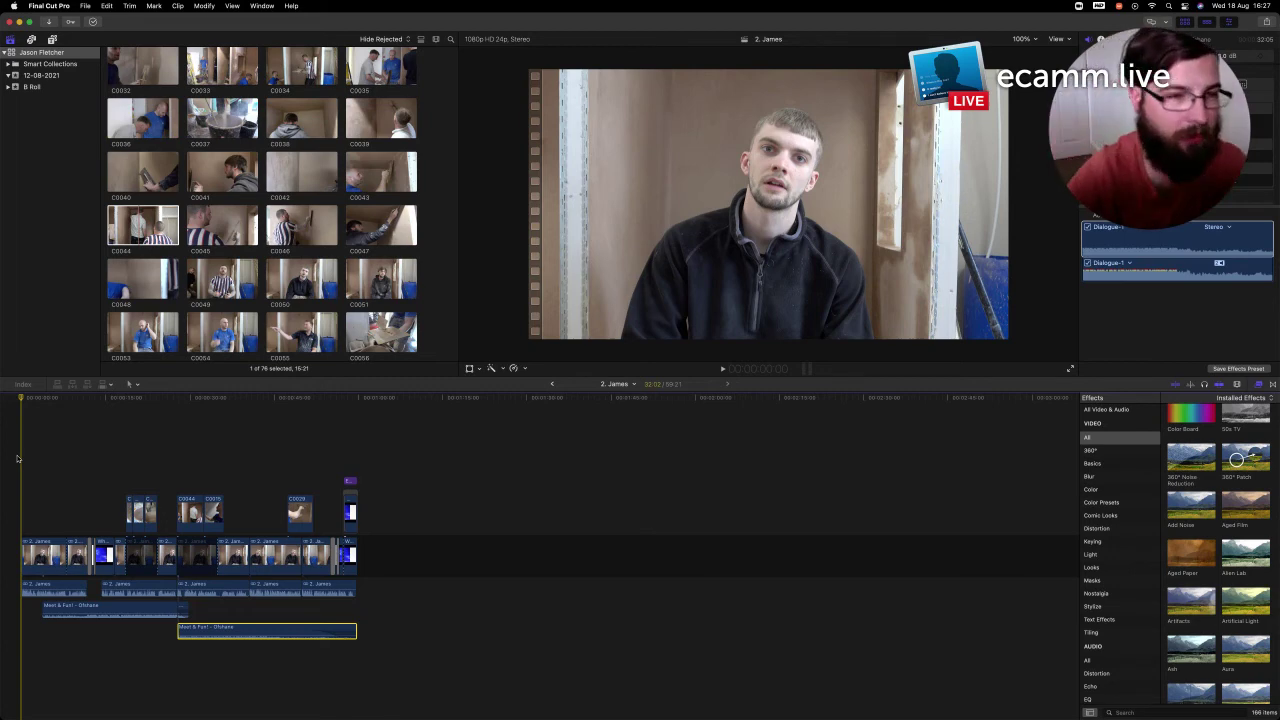
key(space)
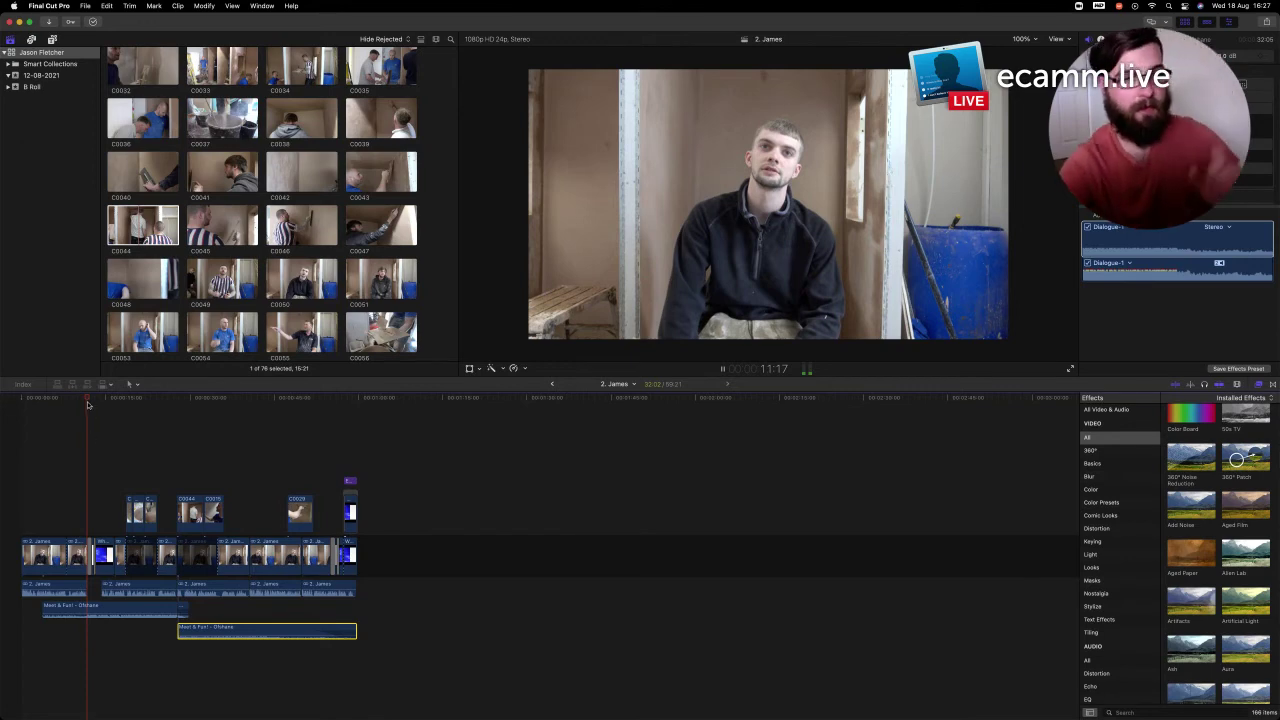
key(space)
Add a long fade-in to the first music clip, from its start to the first transition at 11:17
key(super+equal)
key(super+equal)
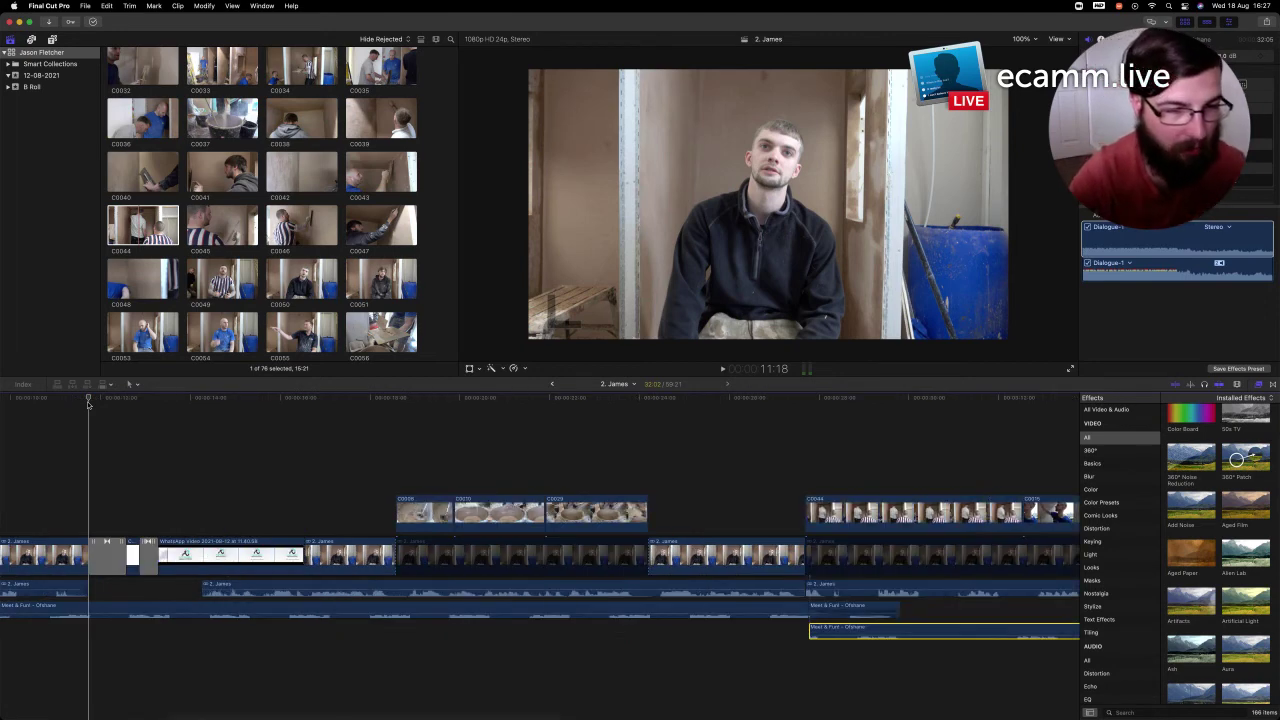
scroll(130, 430, left, 3)
scroll(300, 520, left, 3)
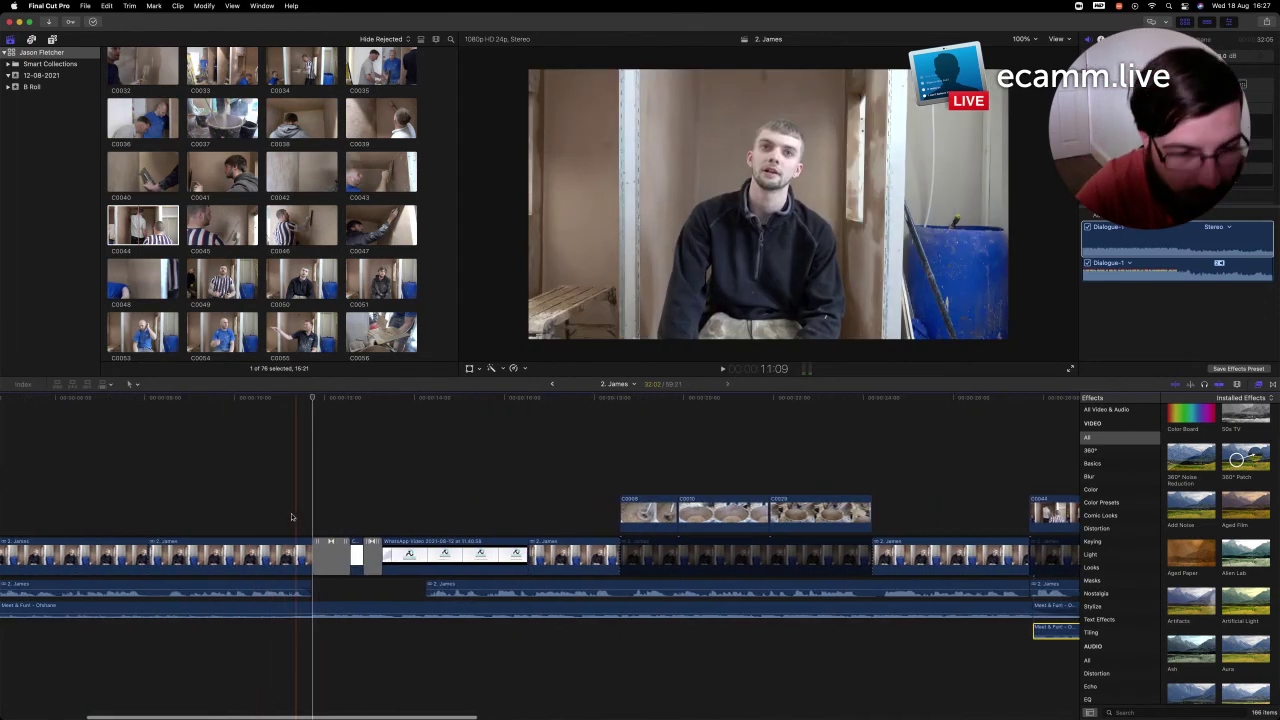
scroll(333, 567, left, 3)
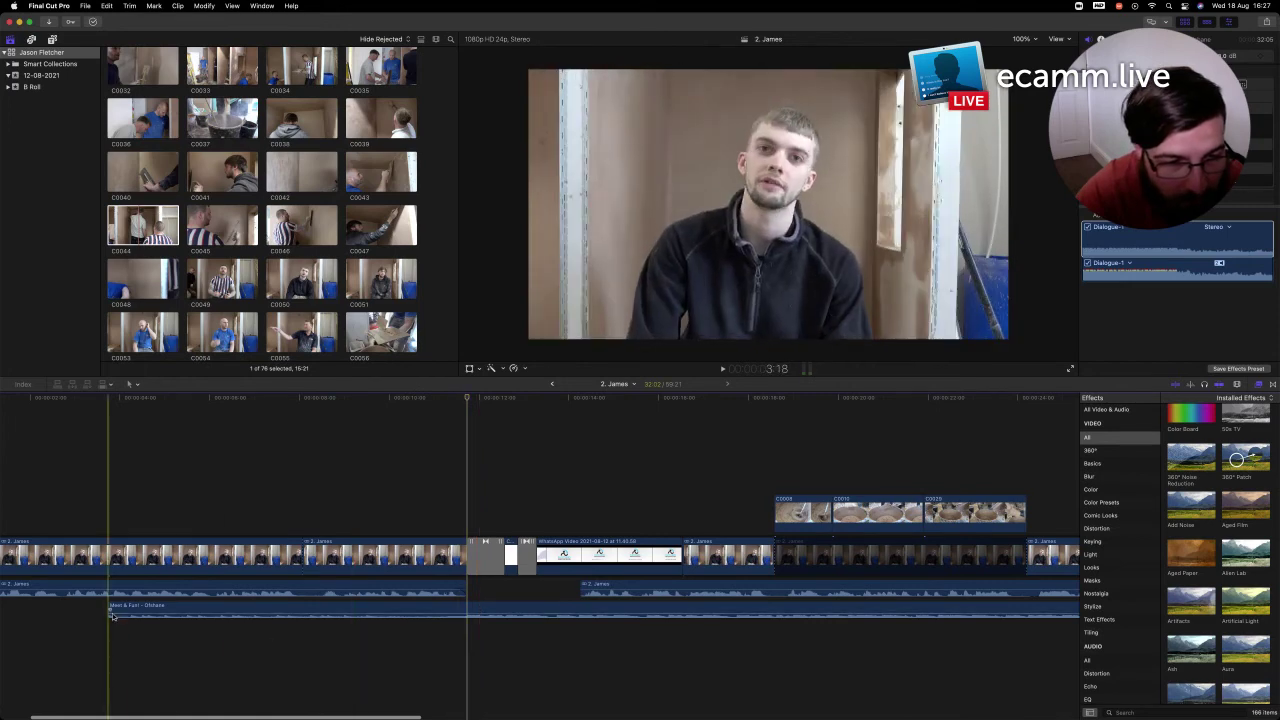
drag(110, 612, 466, 616)
drag(466, 616, 461, 617)
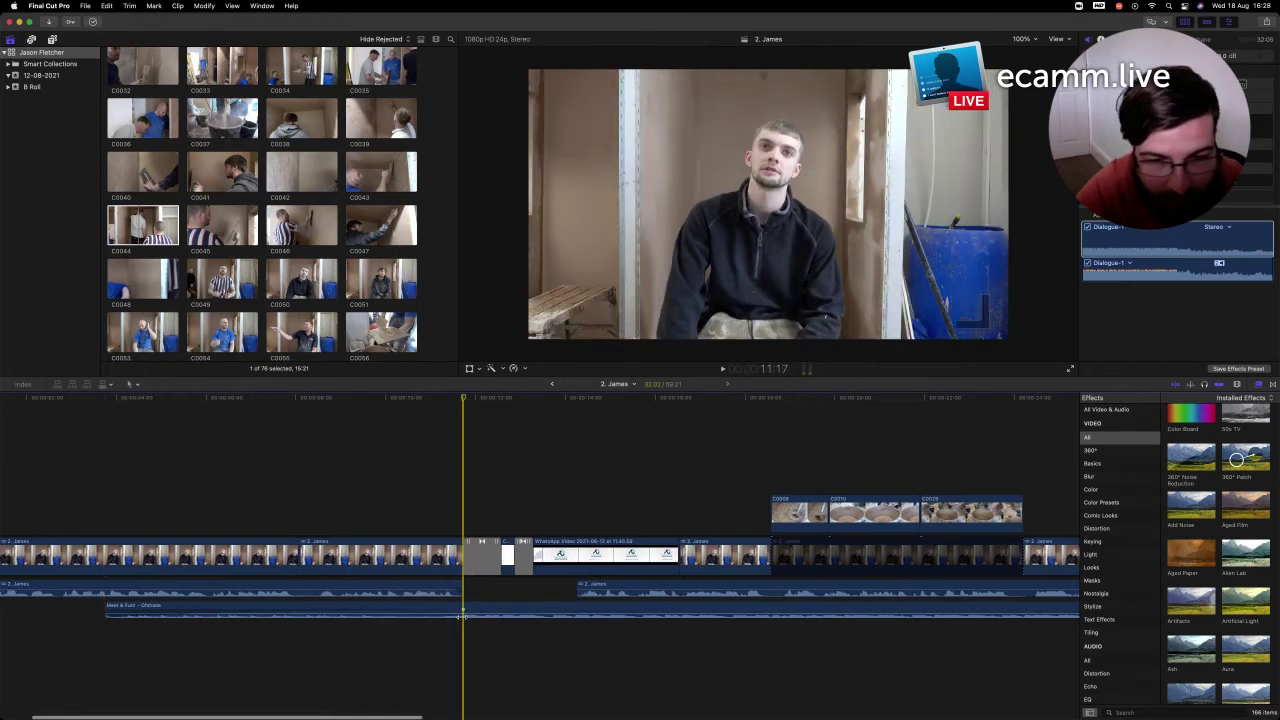
Split the first music clip at 14:06 where the dialogue resumes, add a transition at the cut, lengthen it, and select the part before it
click(577, 612)
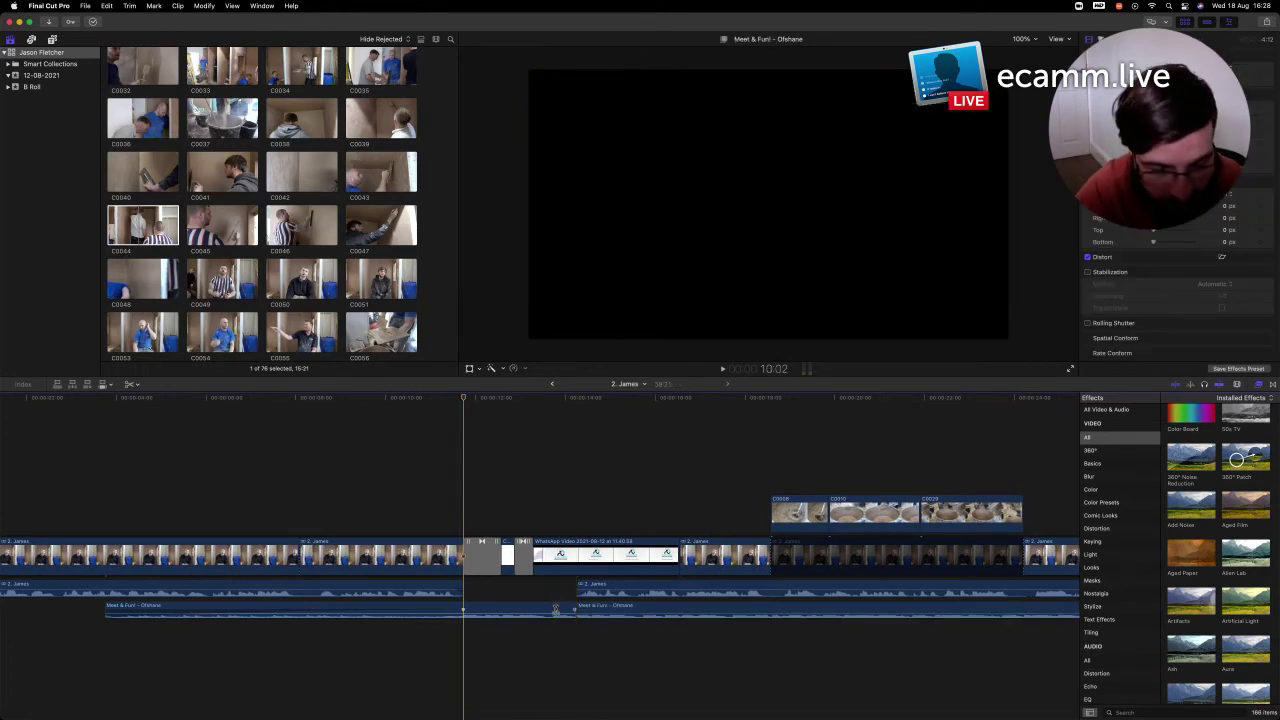
click(578, 610)
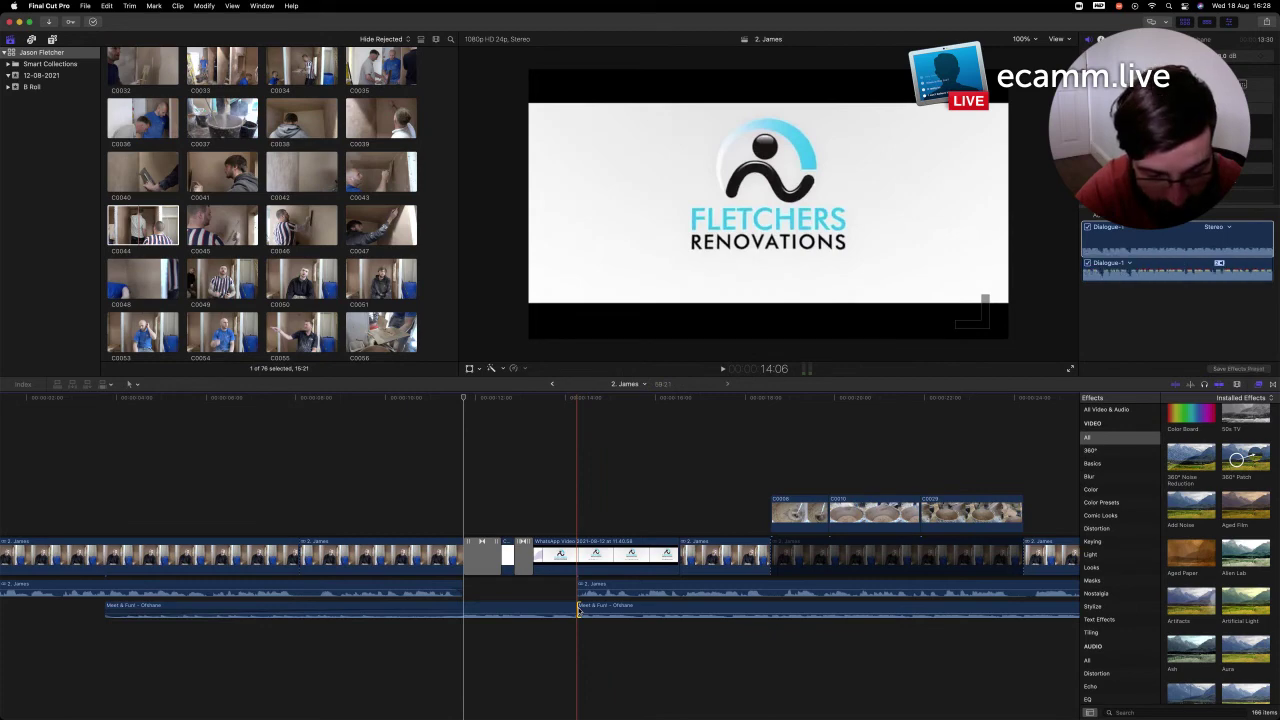
key(super+t)
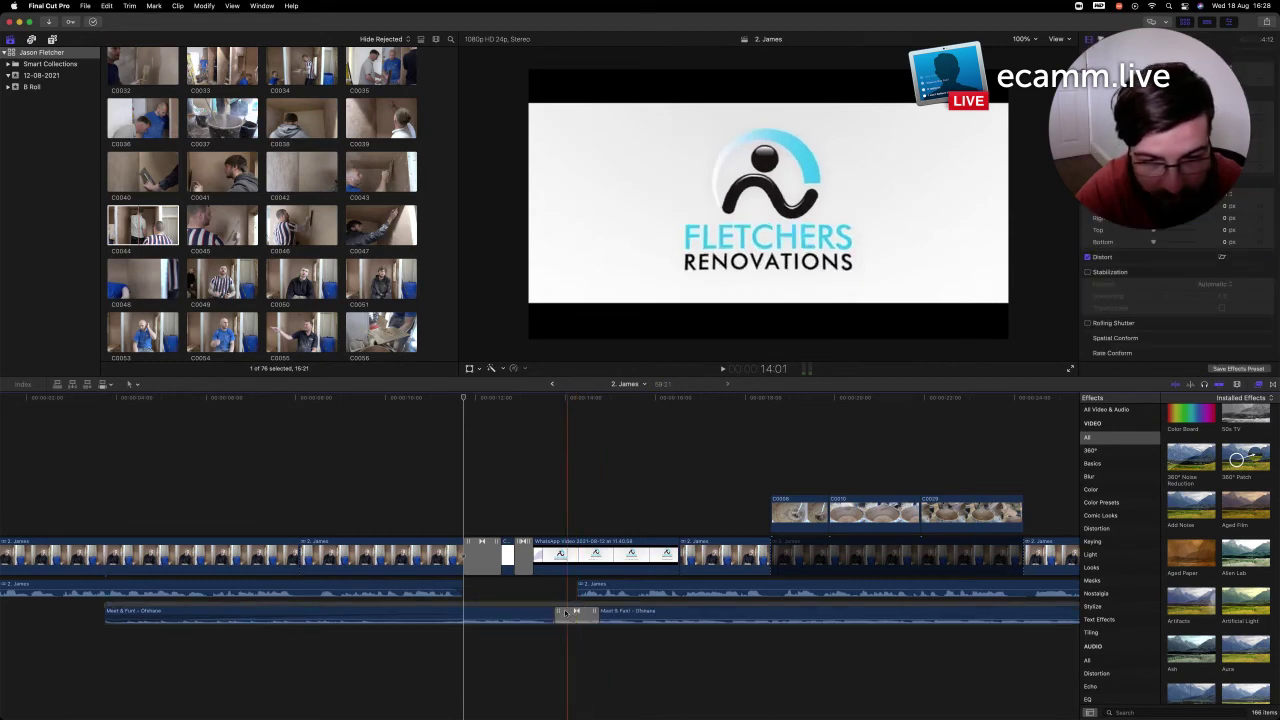
drag(597, 614, 561, 612)
click(473, 615)
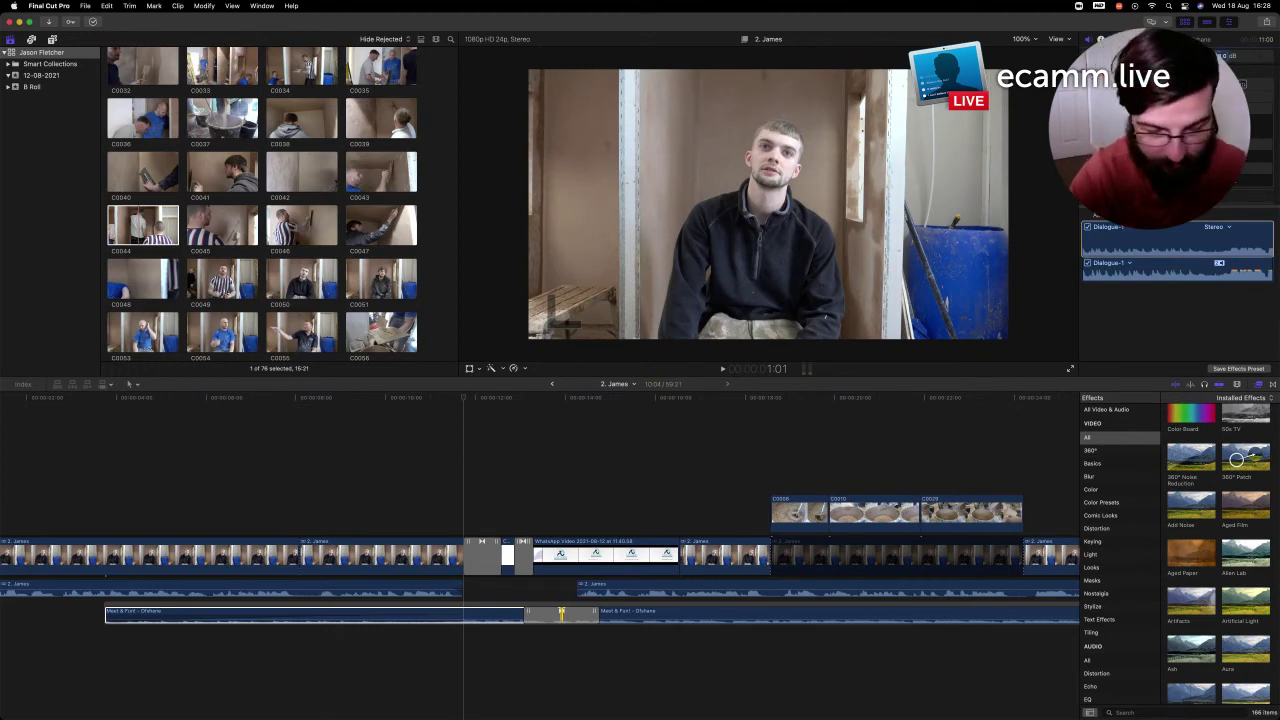
Split the first music clip at the start of the first video transition near 11:17 and select the short section before the music crossfade
click(114, 615)
key(space)
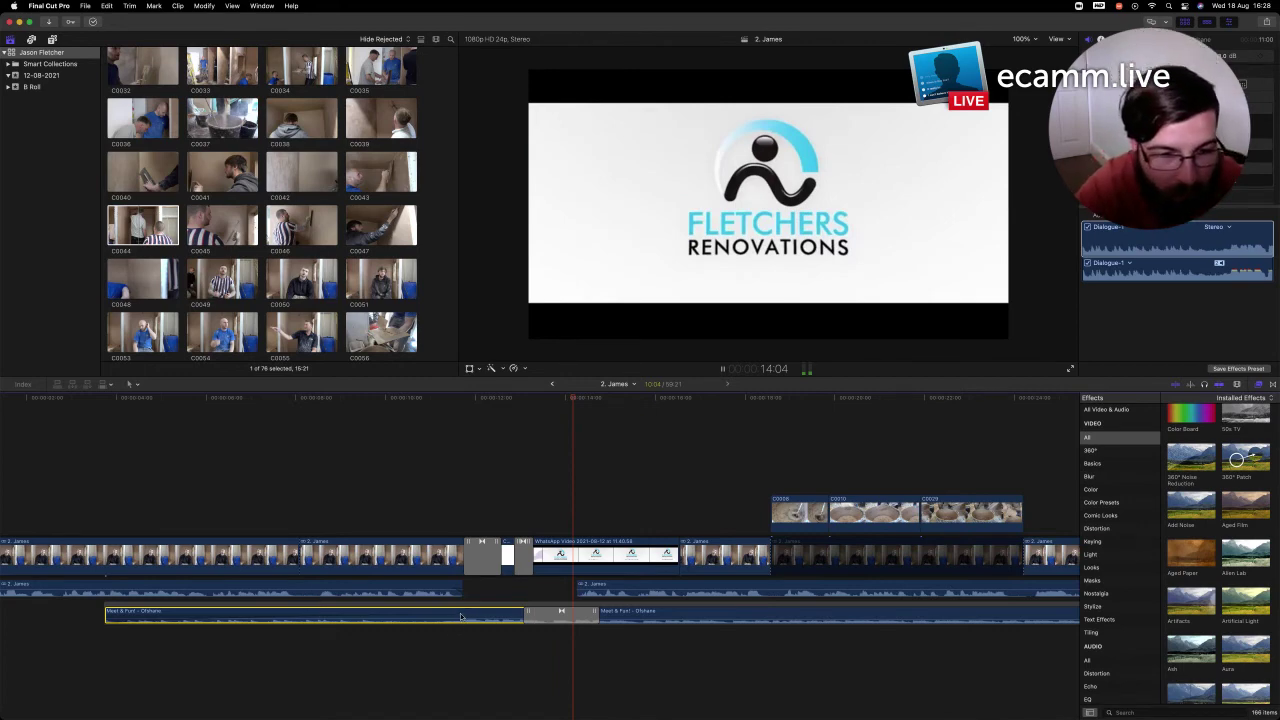
key(space)
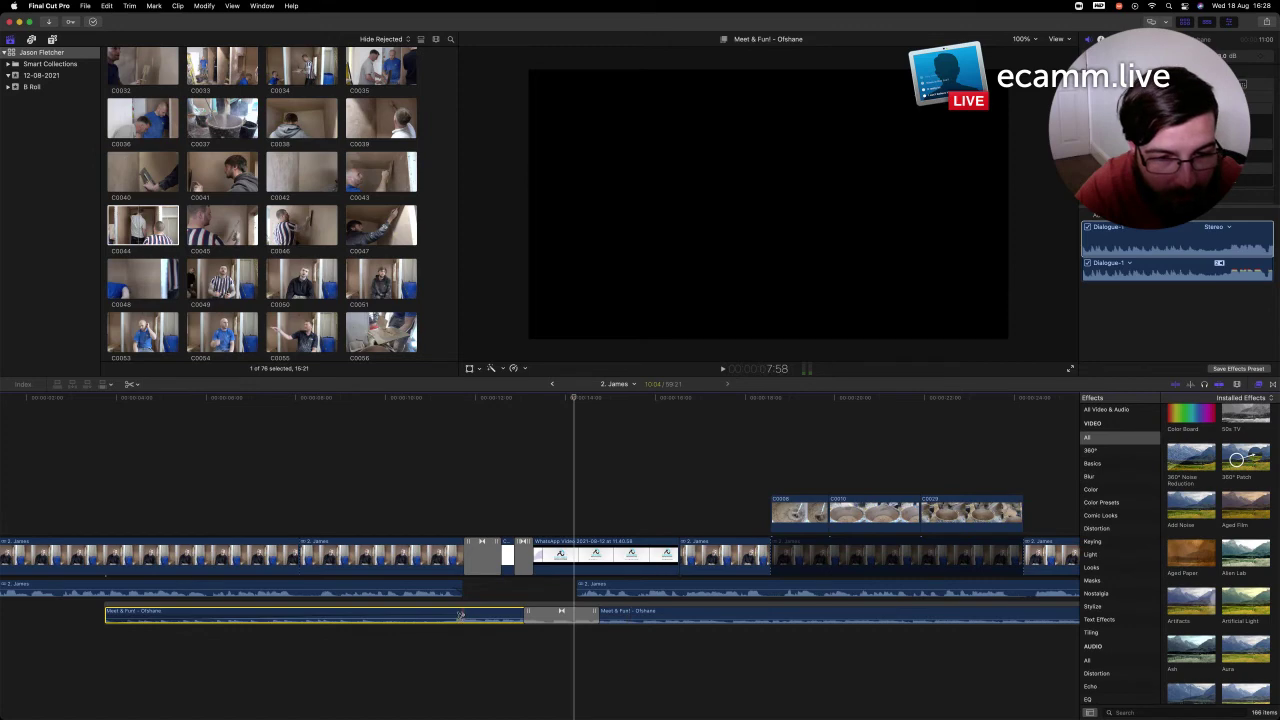
click(459, 615)
click(485, 617)
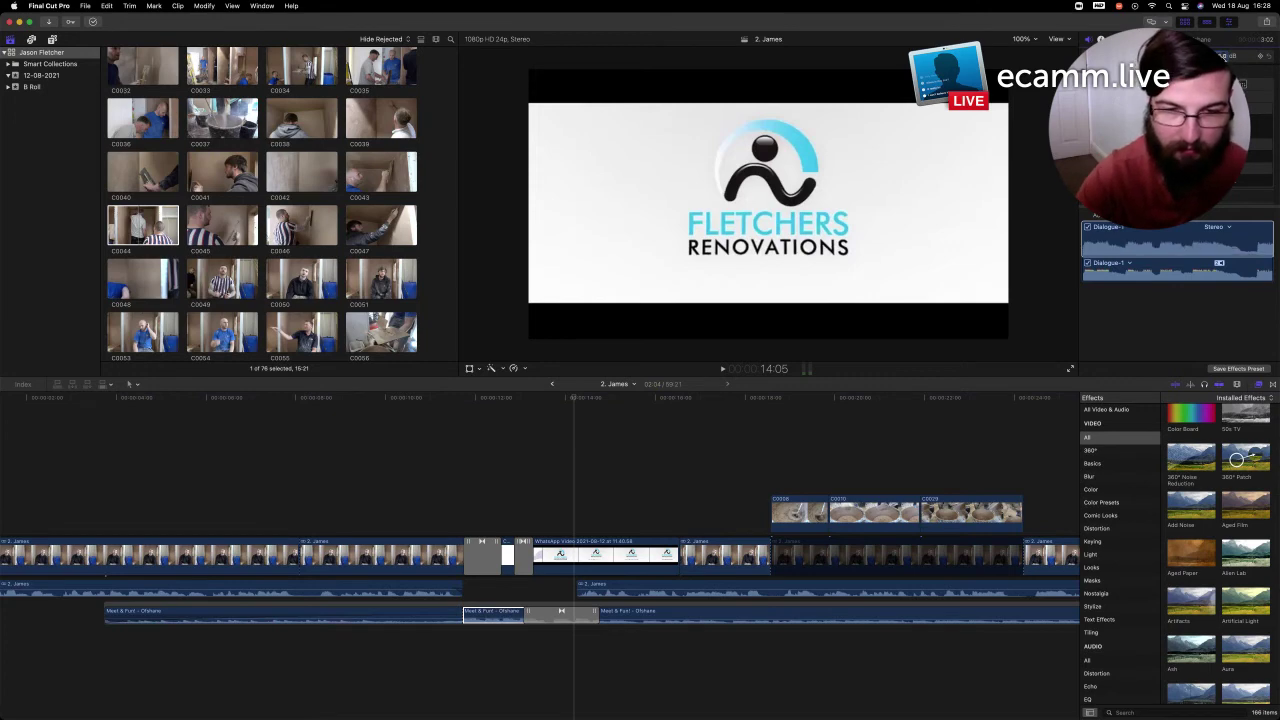
Move the crossfade between the first music sections slightly later along the timeline, and play the rest of the video to the end
click(444, 492)
key(space)
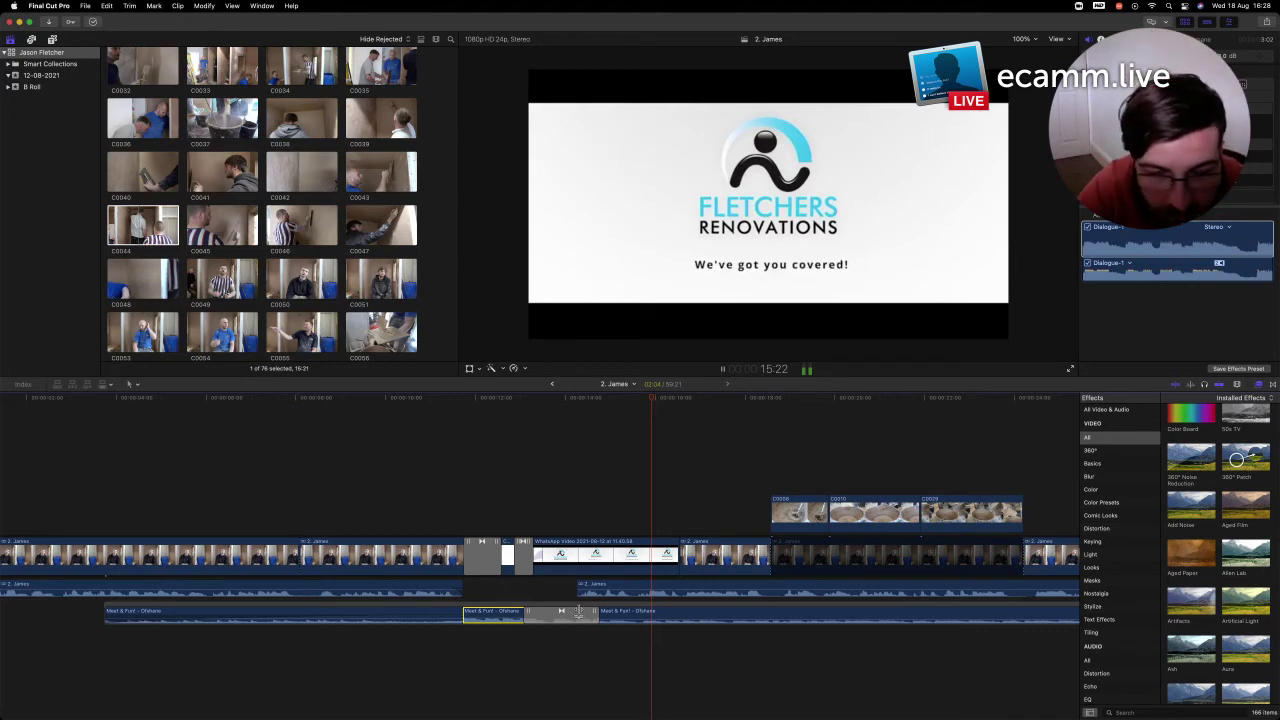
drag(578, 612, 602, 612)
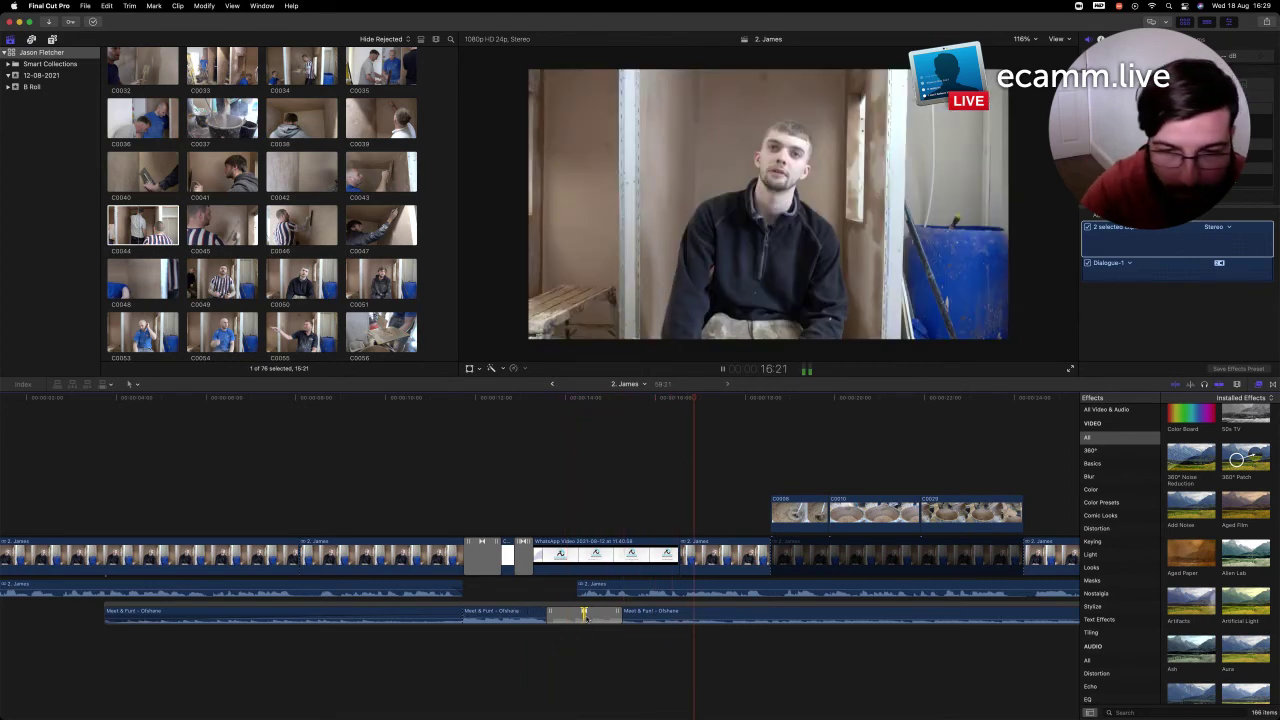
key(super+minus)
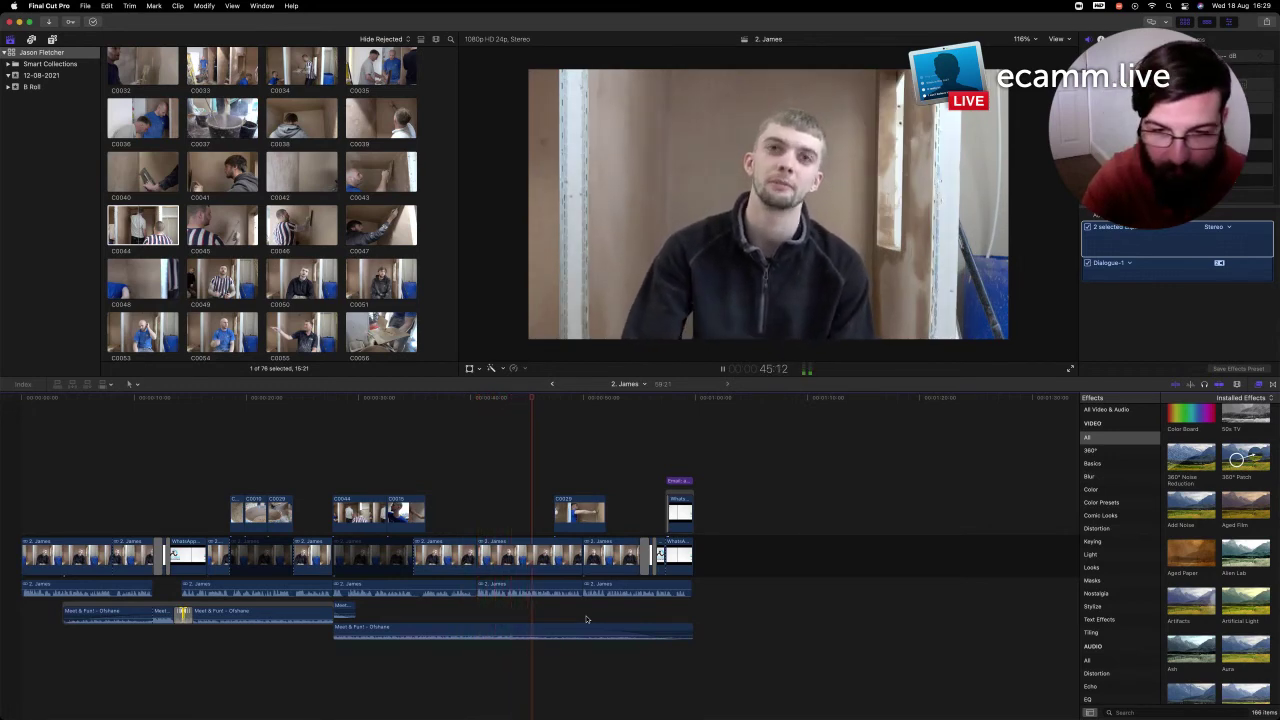
key(XF86AudioLowerVolume)
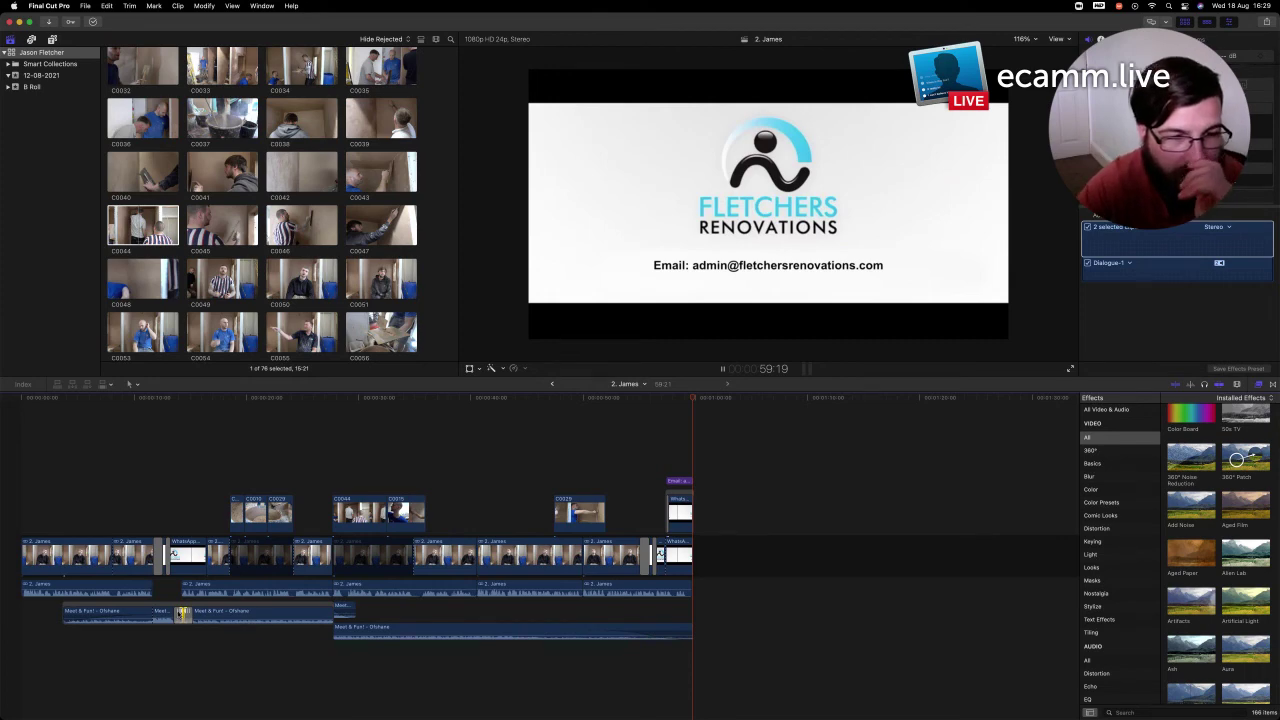
Apply Balance Color to the opening interview clip and set the overall level in its Color Board to 15%
click(172, 575)
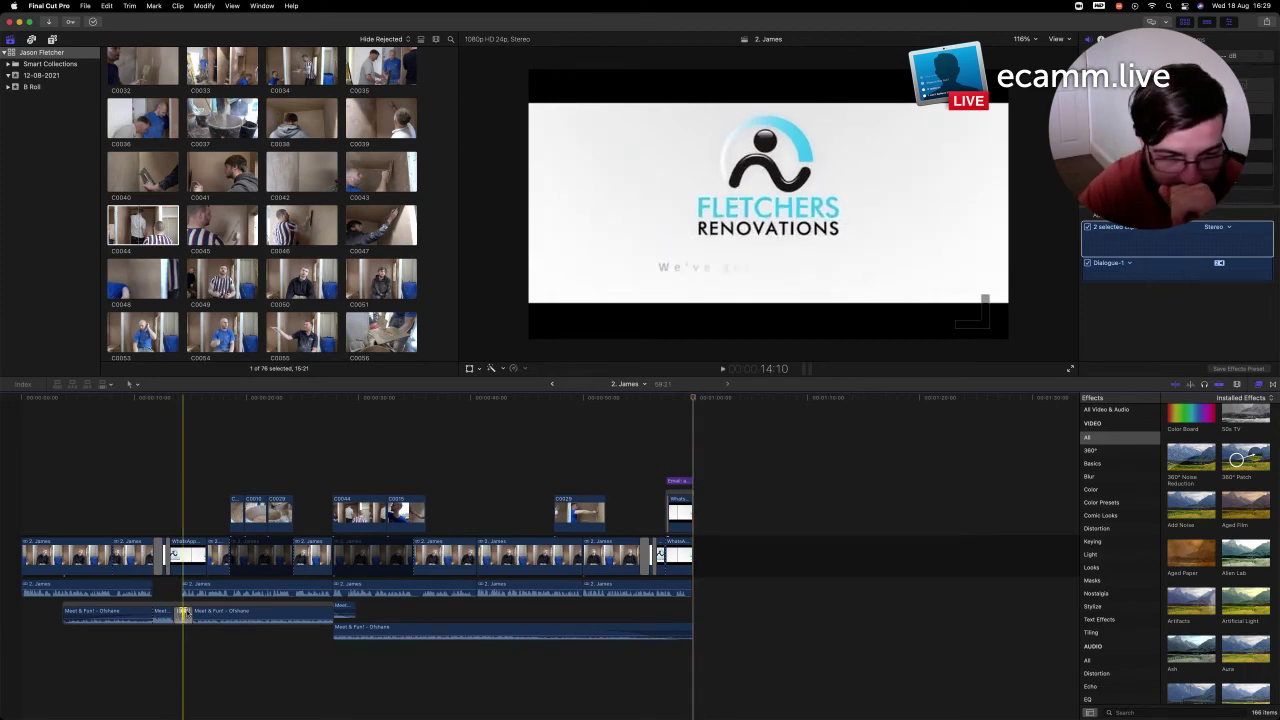
click(91, 546)
click(76, 556)
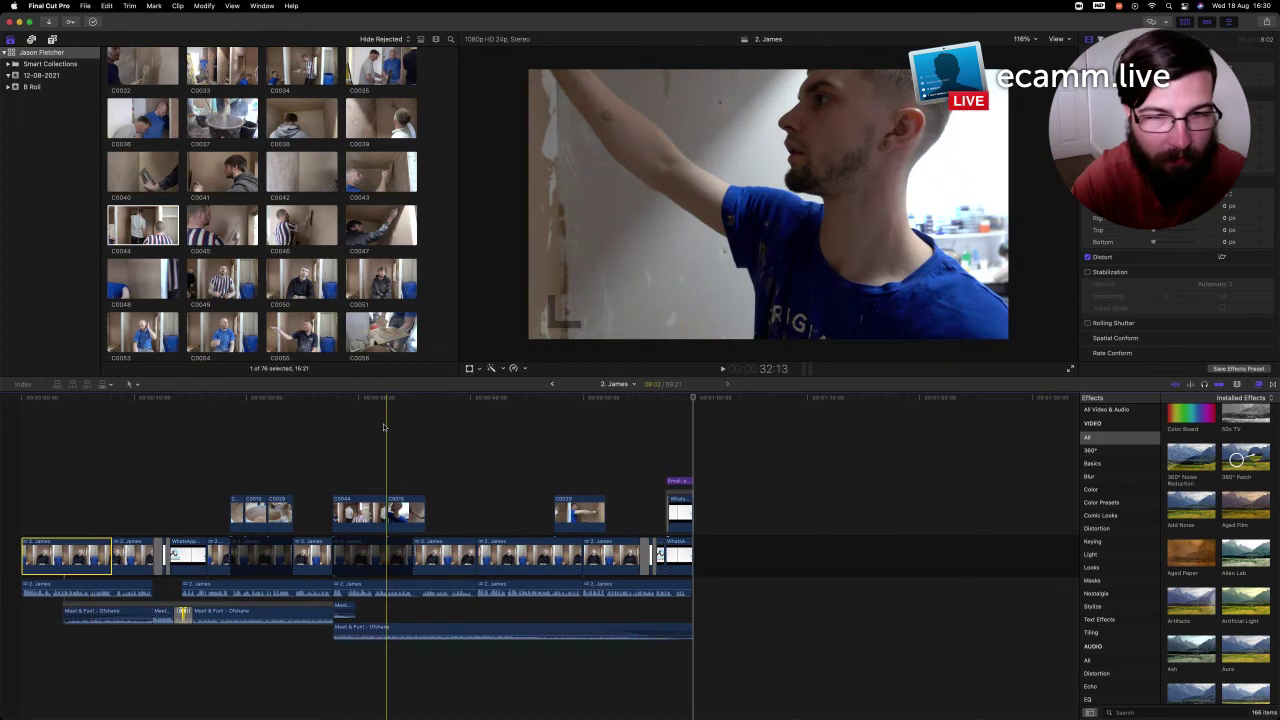
click(505, 368)
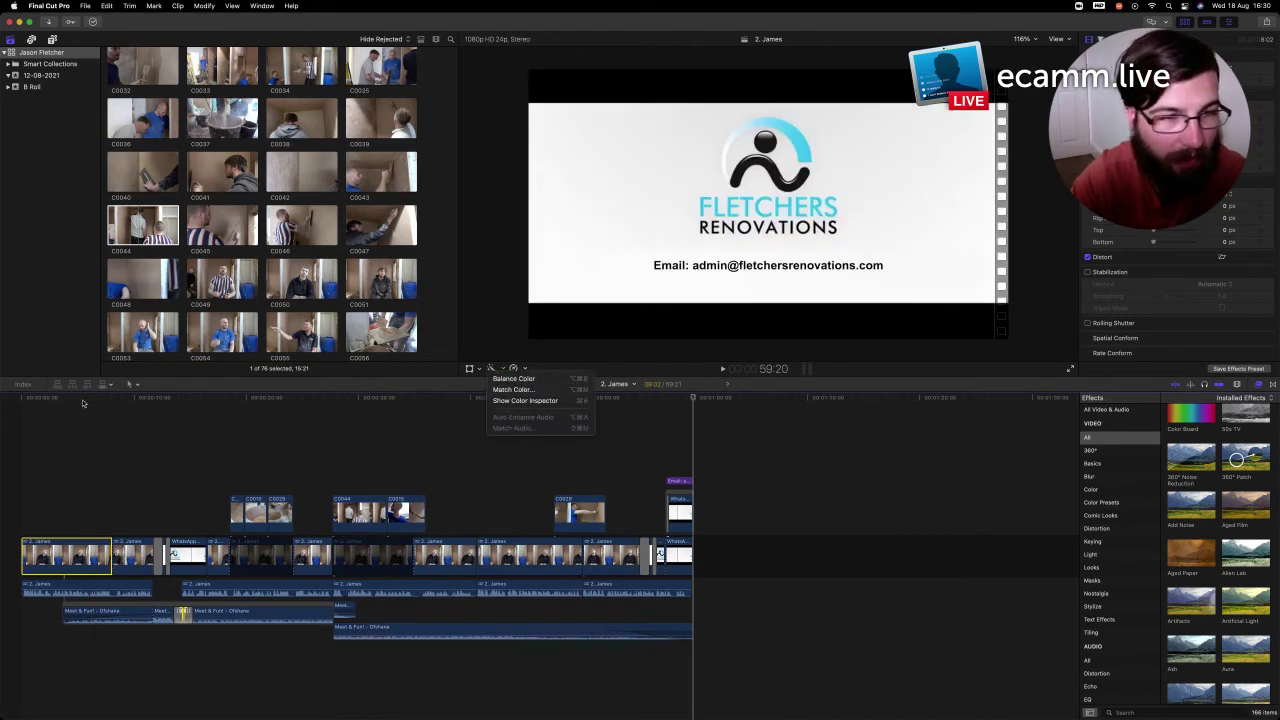
click(84, 400)
click(494, 370)
click(514, 379)
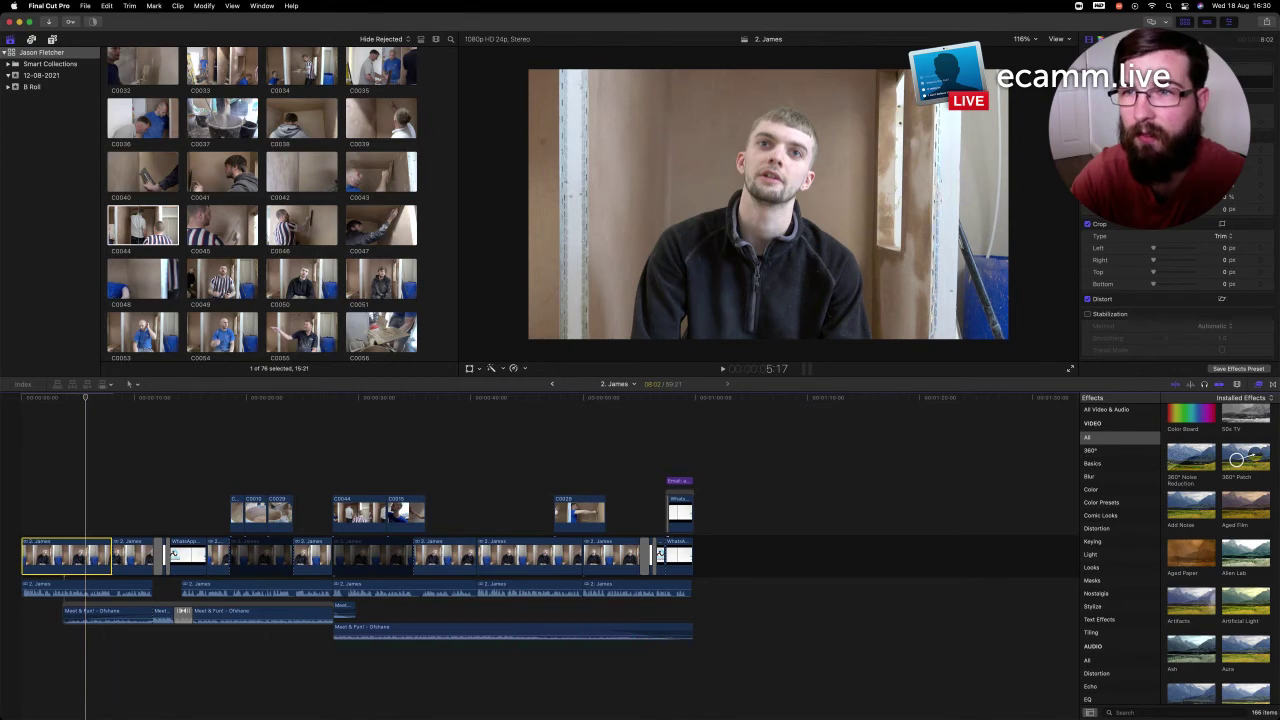
key(super+6)
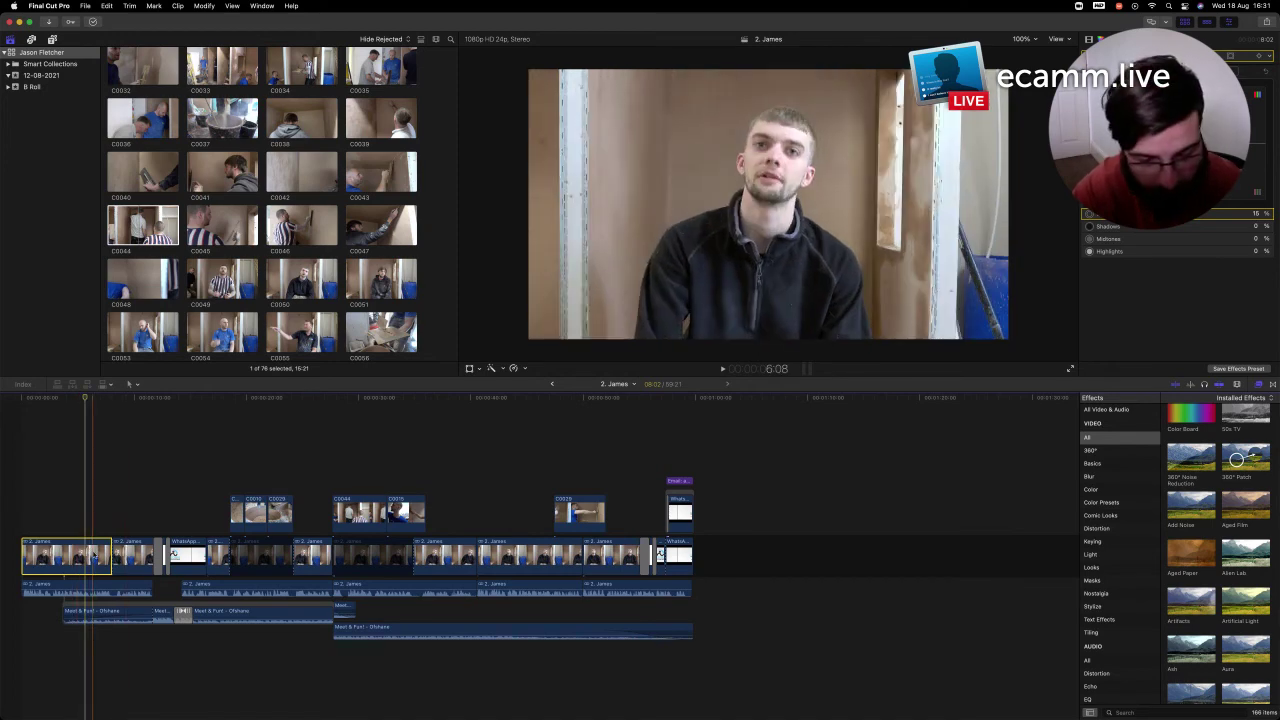
Paste the opening interview clip's video attributes, including Balance and Color Board 1, onto the six other visible interview clips
click(133, 555)
super+click(220, 555)
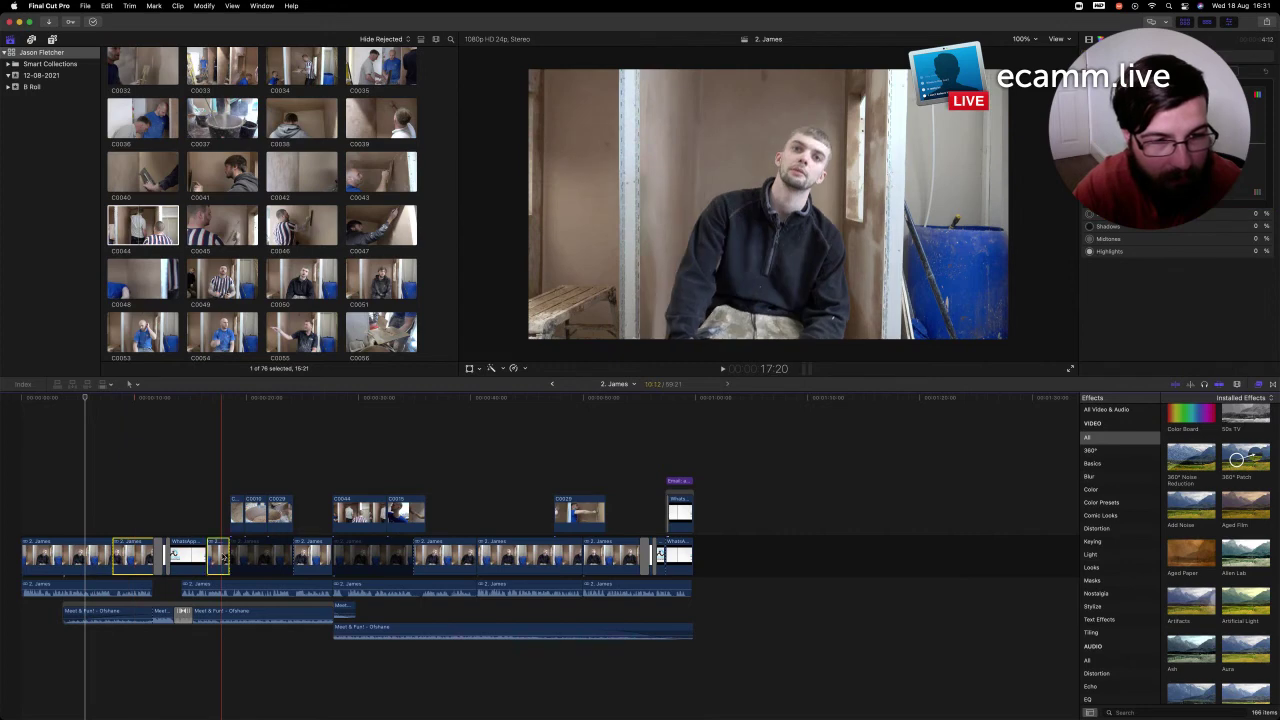
super+click(312, 556)
super+click(434, 556)
super+click(530, 556)
super+click(604, 561)
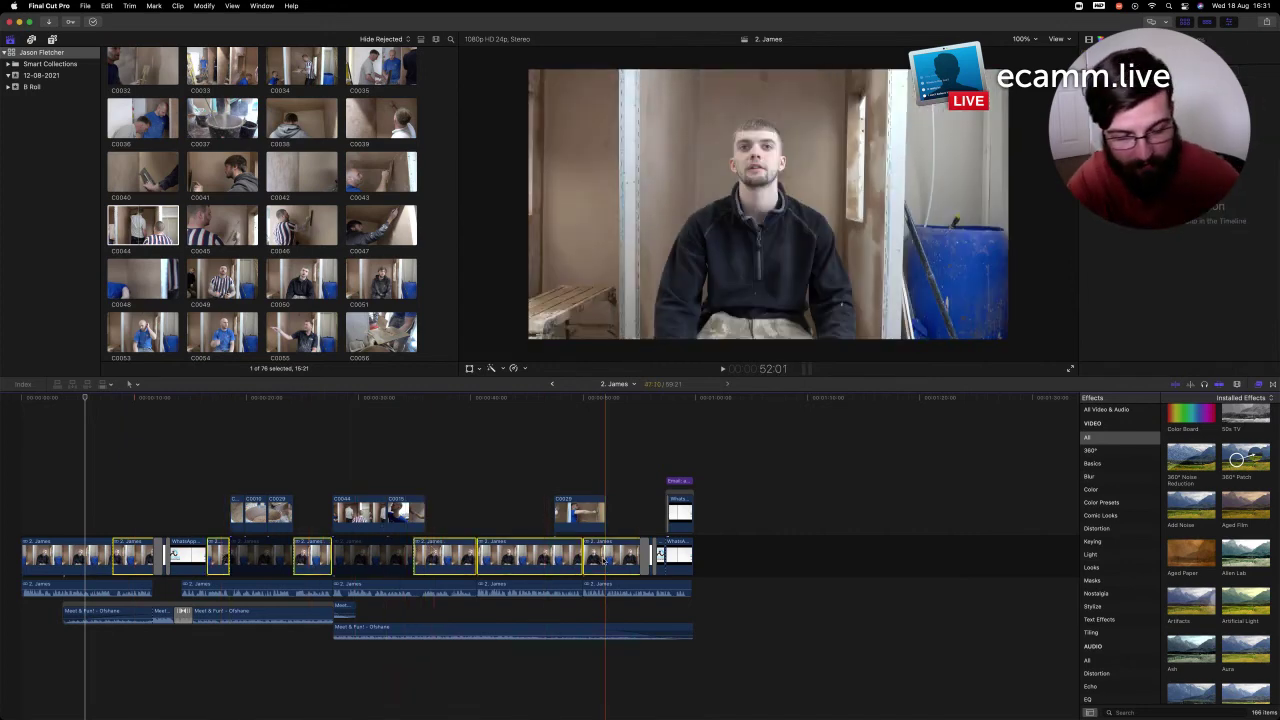
key(super+shift+v)
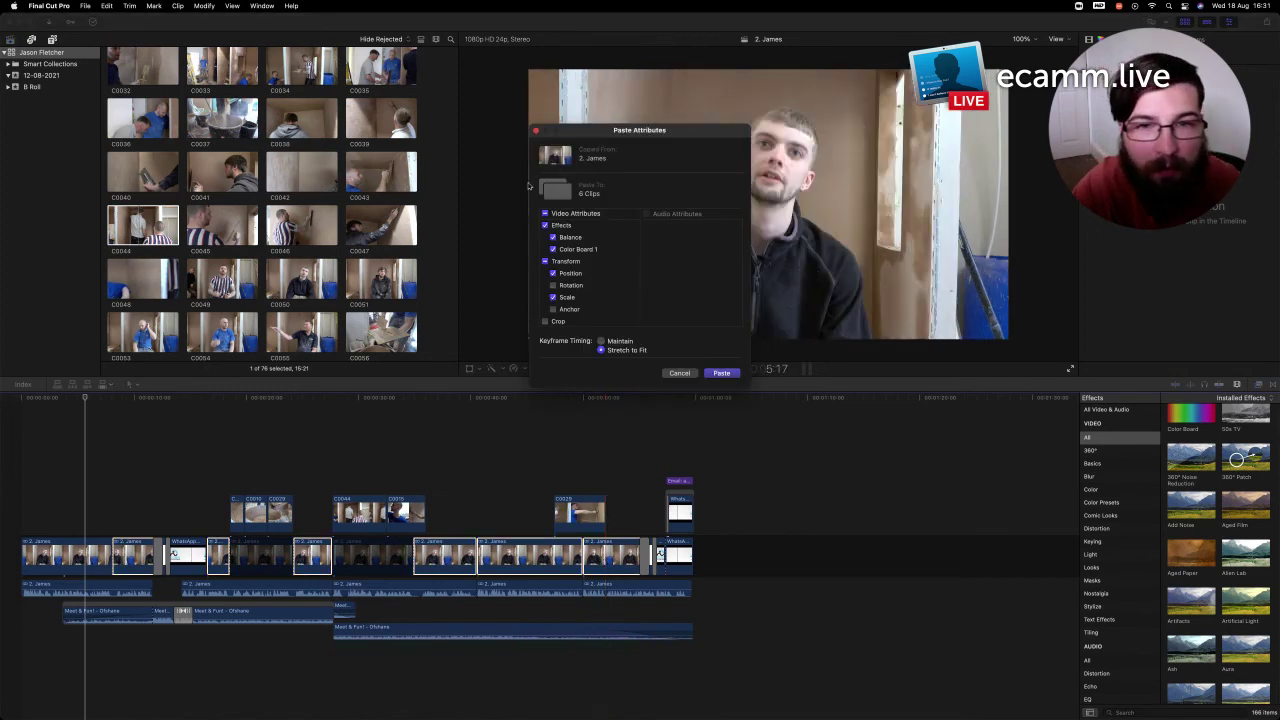
click(545, 261)
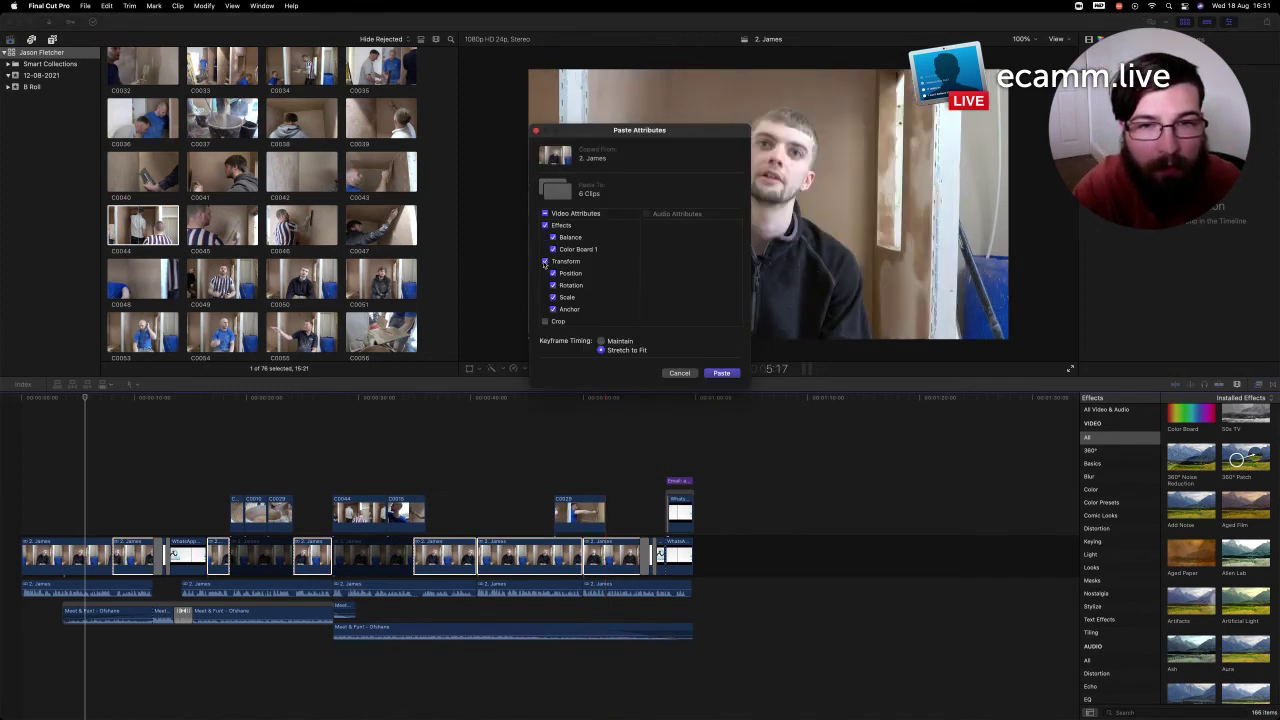
click(722, 373)
click(724, 373)
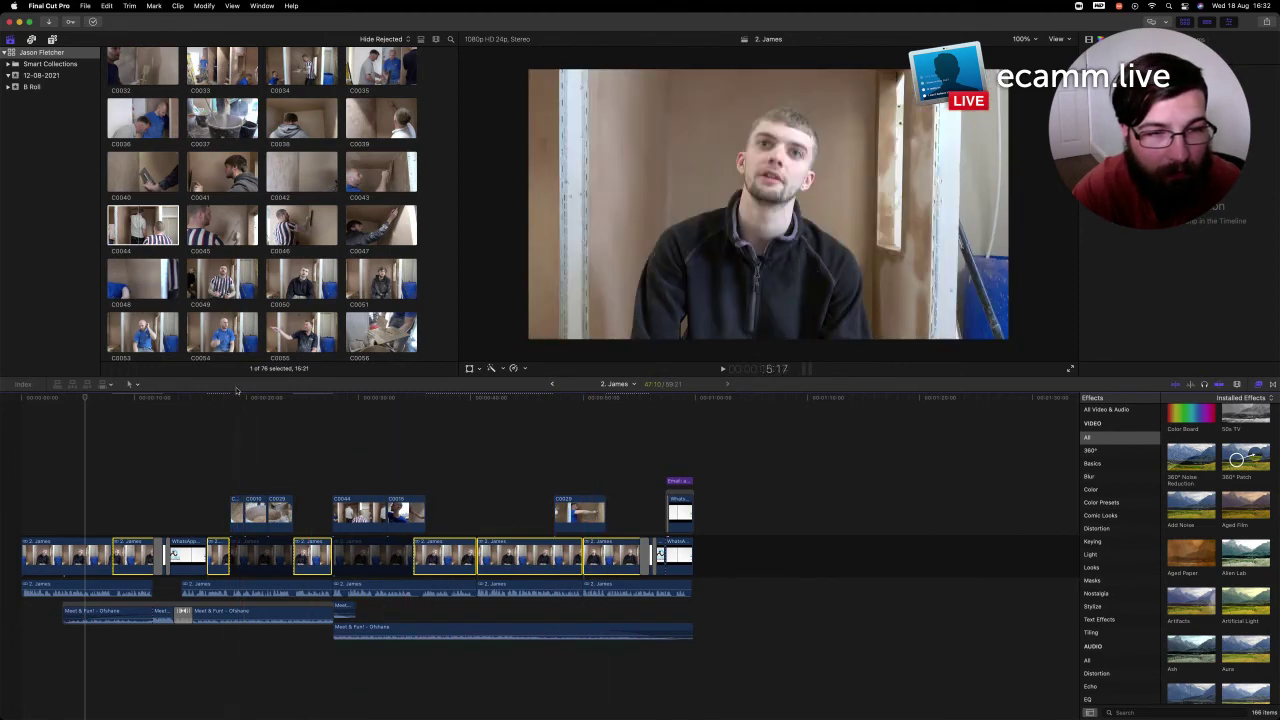
Apply Balance Color to the first two plaster-bucket B-roll clips above the interview
key(super+equal)
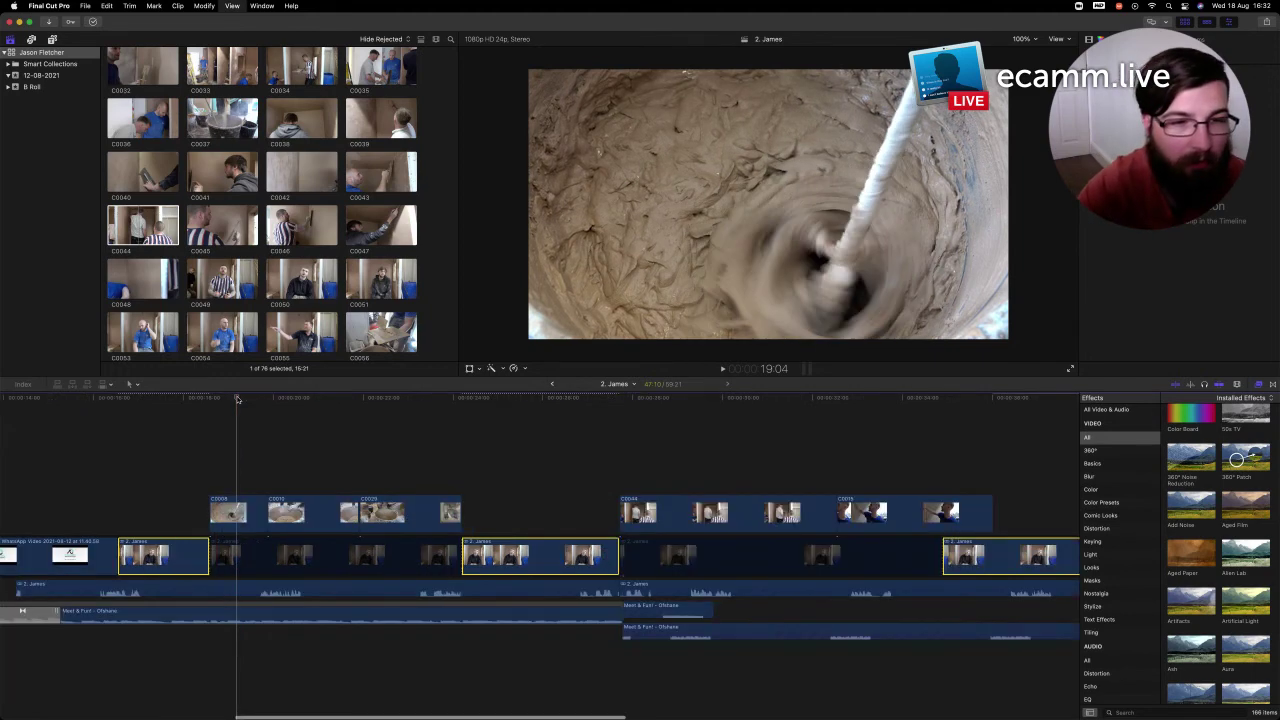
click(237, 512)
click(490, 369)
click(237, 401)
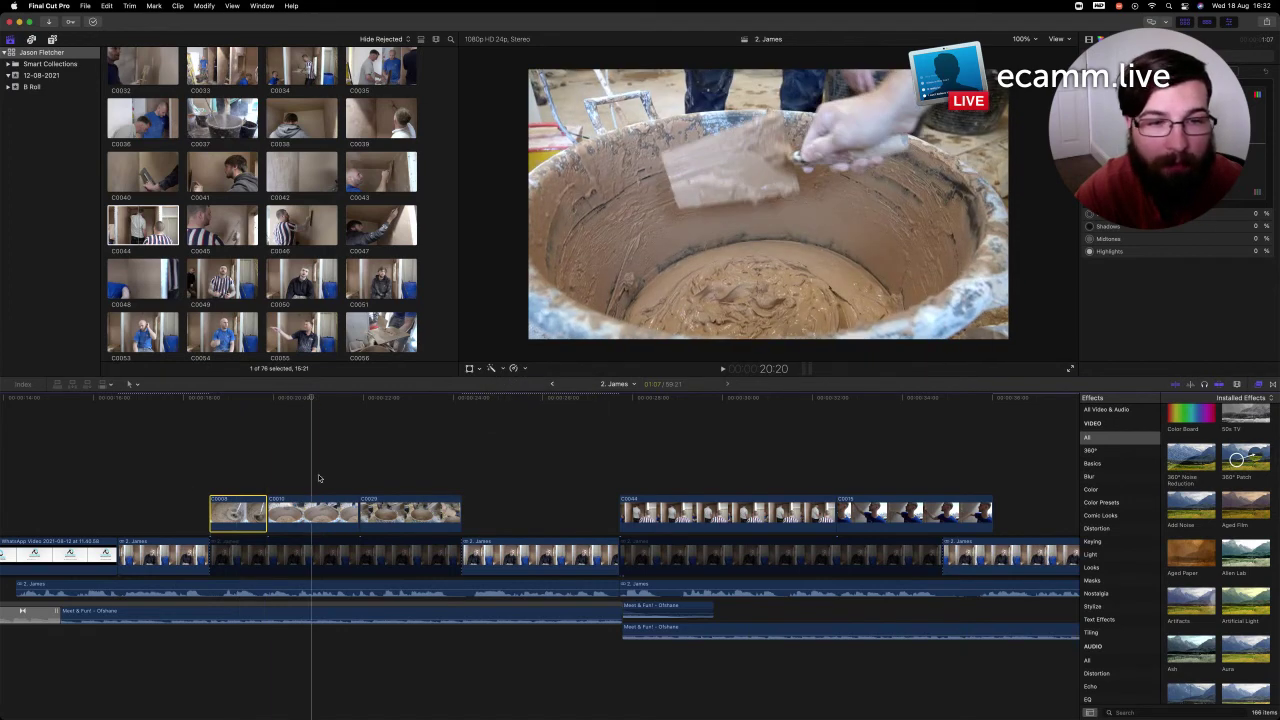
click(320, 508)
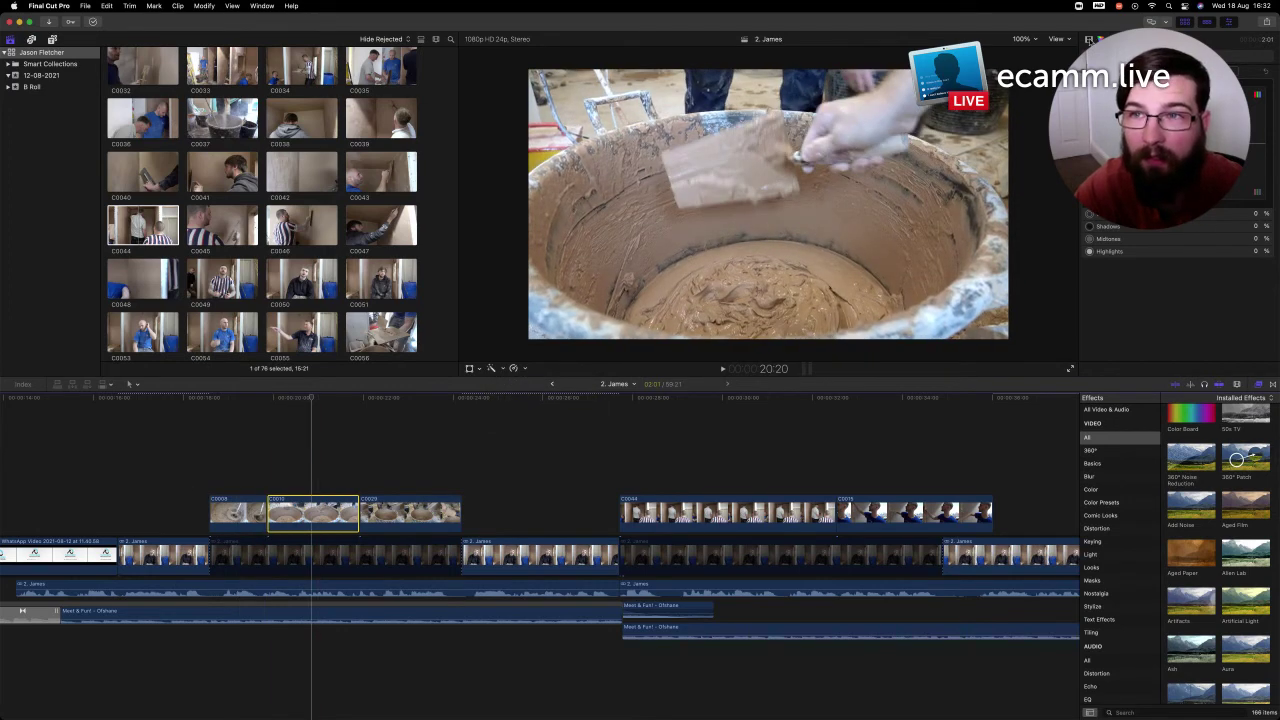
click(1090, 40)
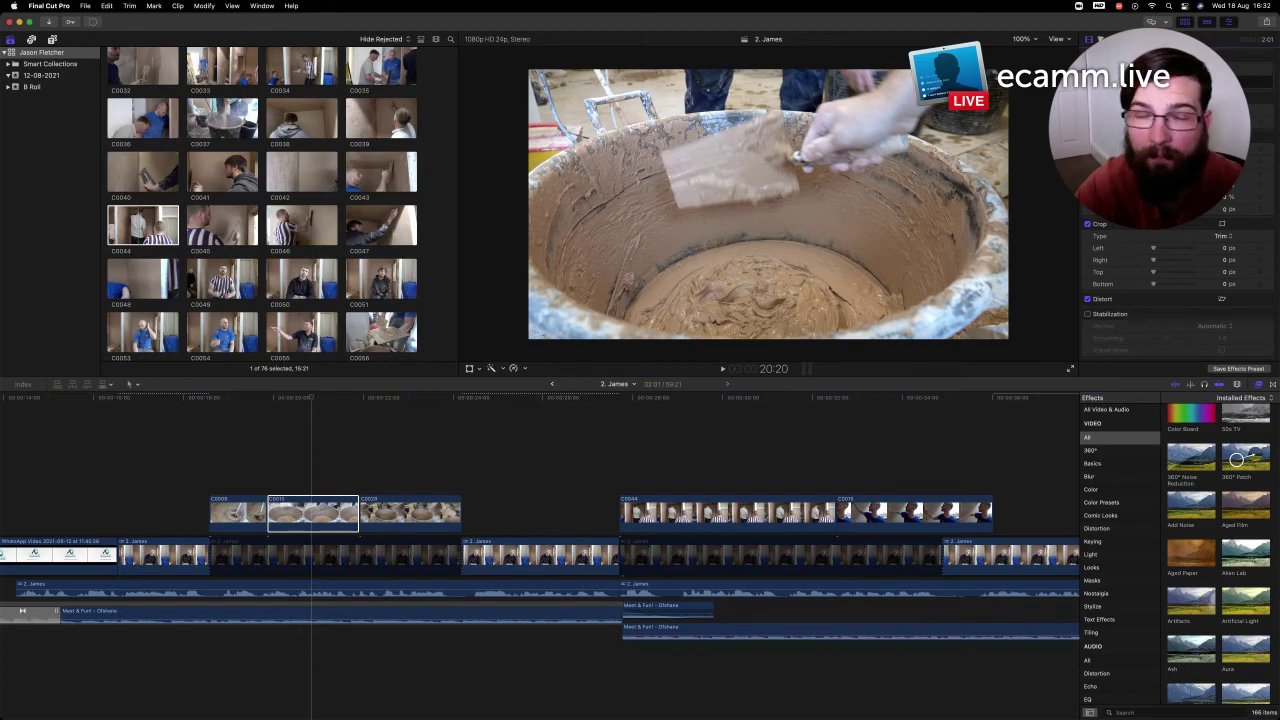
Set the overall Color Board level to 15% on each of the first two plaster-bucket B-roll clips
click(408, 404)
drag(408, 405, 240, 414)
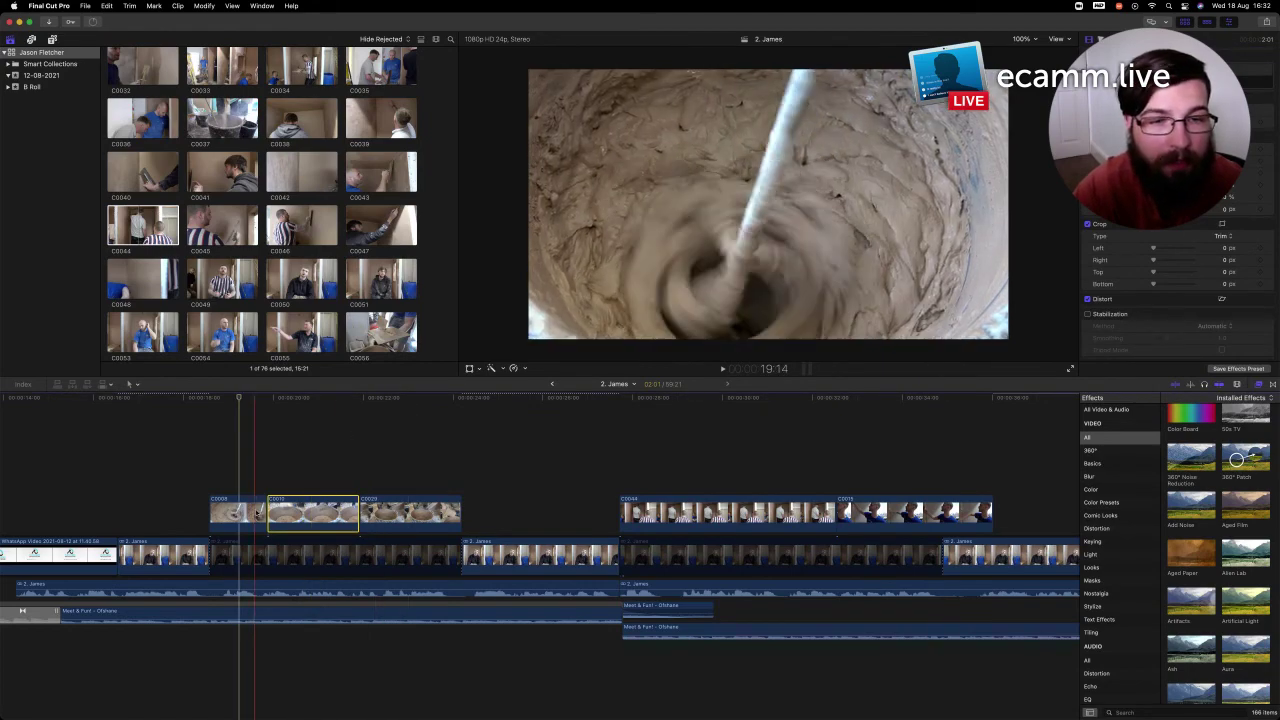
click(257, 513)
key(super+6)
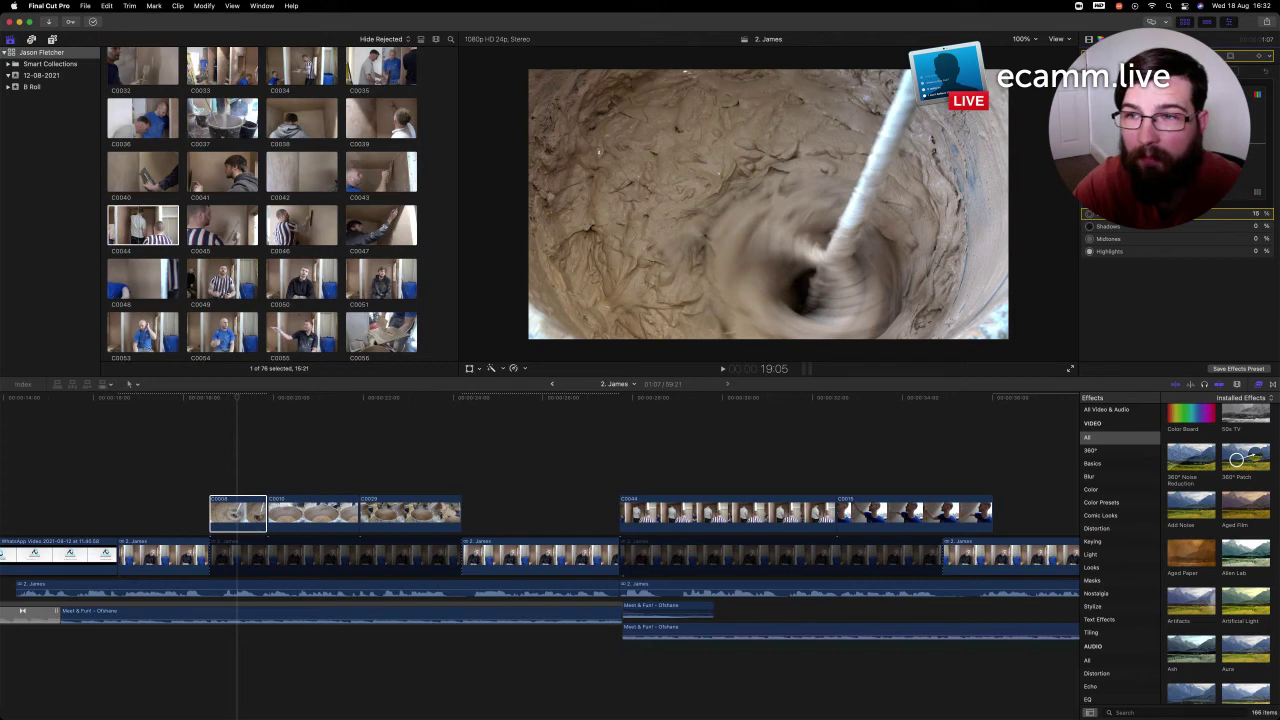
key(space)
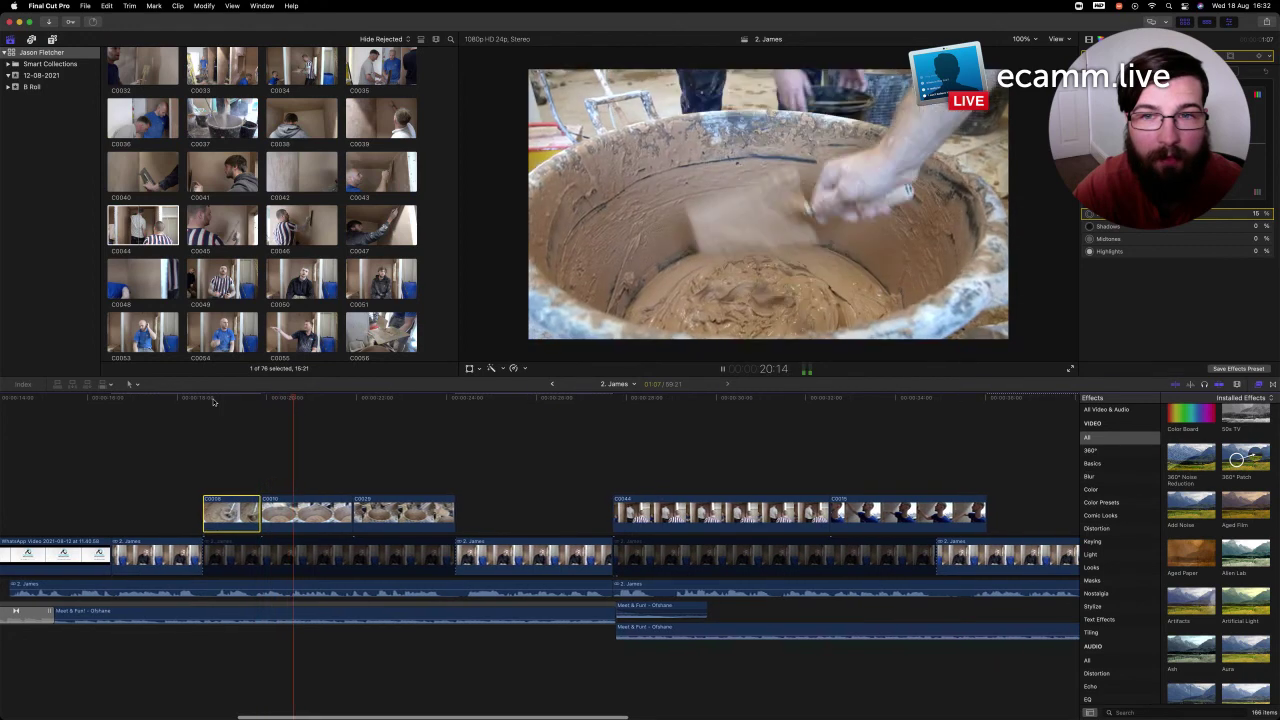
click(323, 511)
key(space)
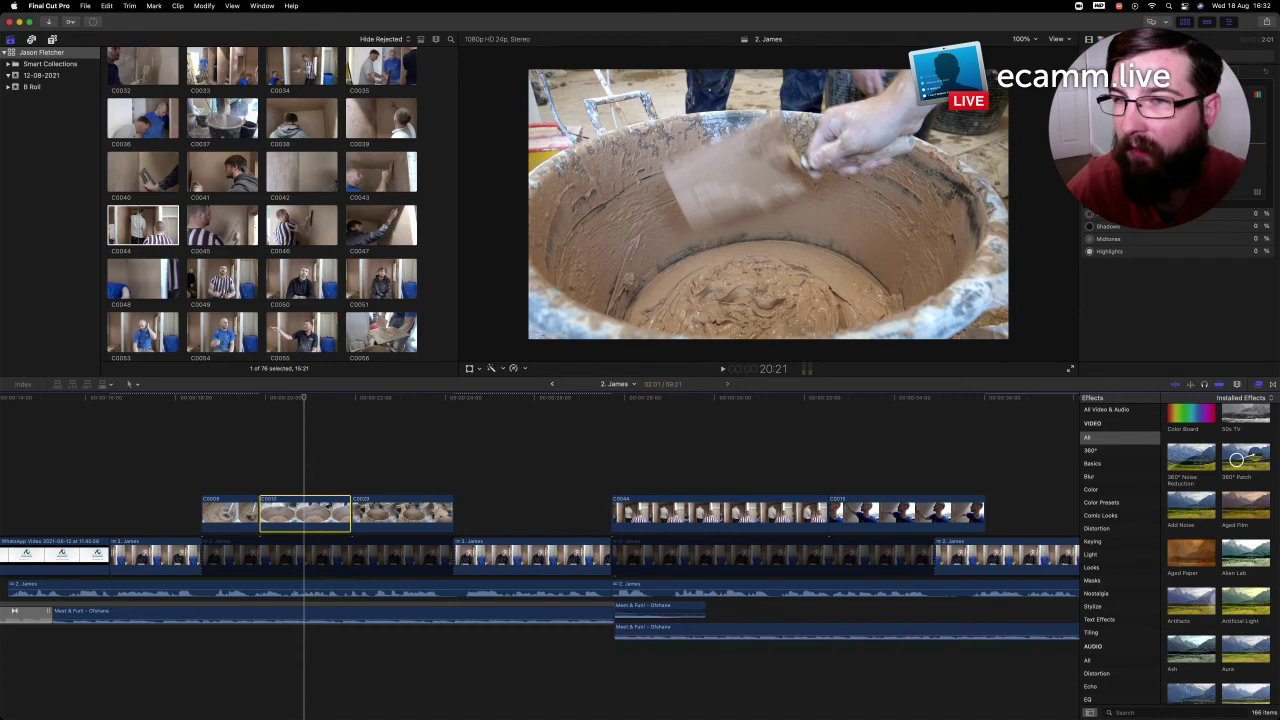
drag(1255, 213, 1262, 205)
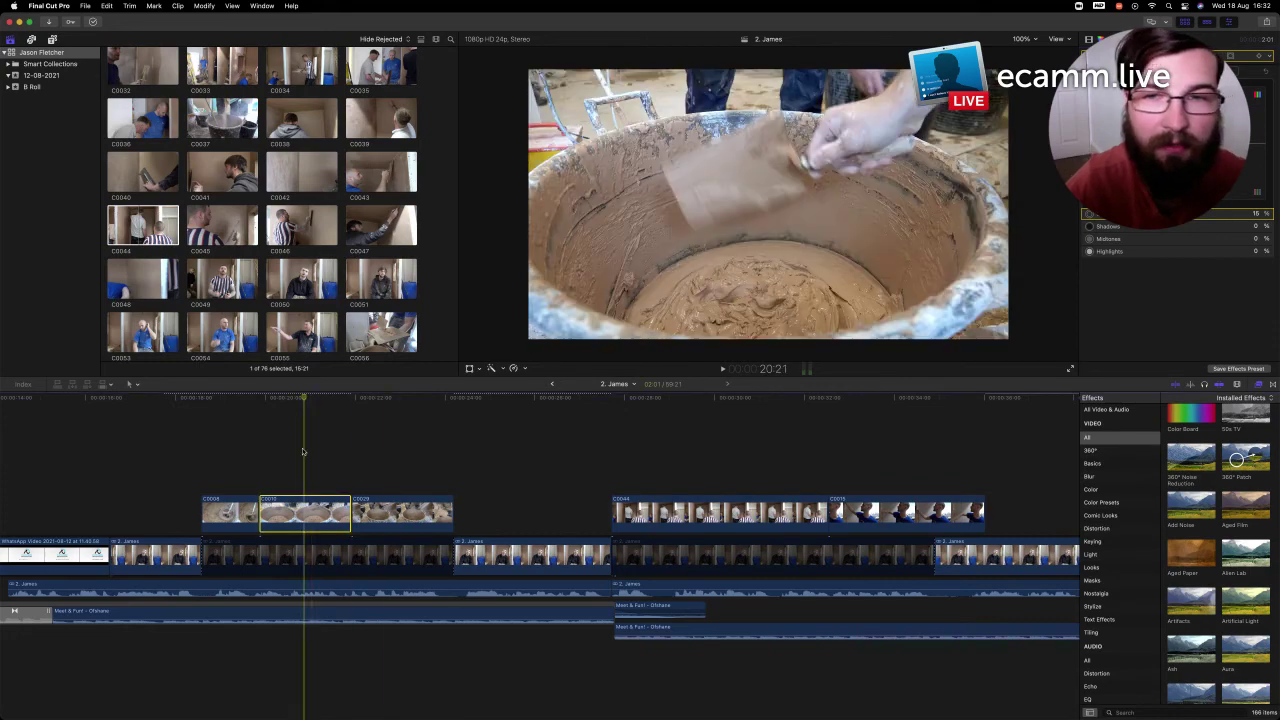
Apply Balance Color to the third plaster-bucket B-roll clip, viewing it at about 22:21
click(389, 508)
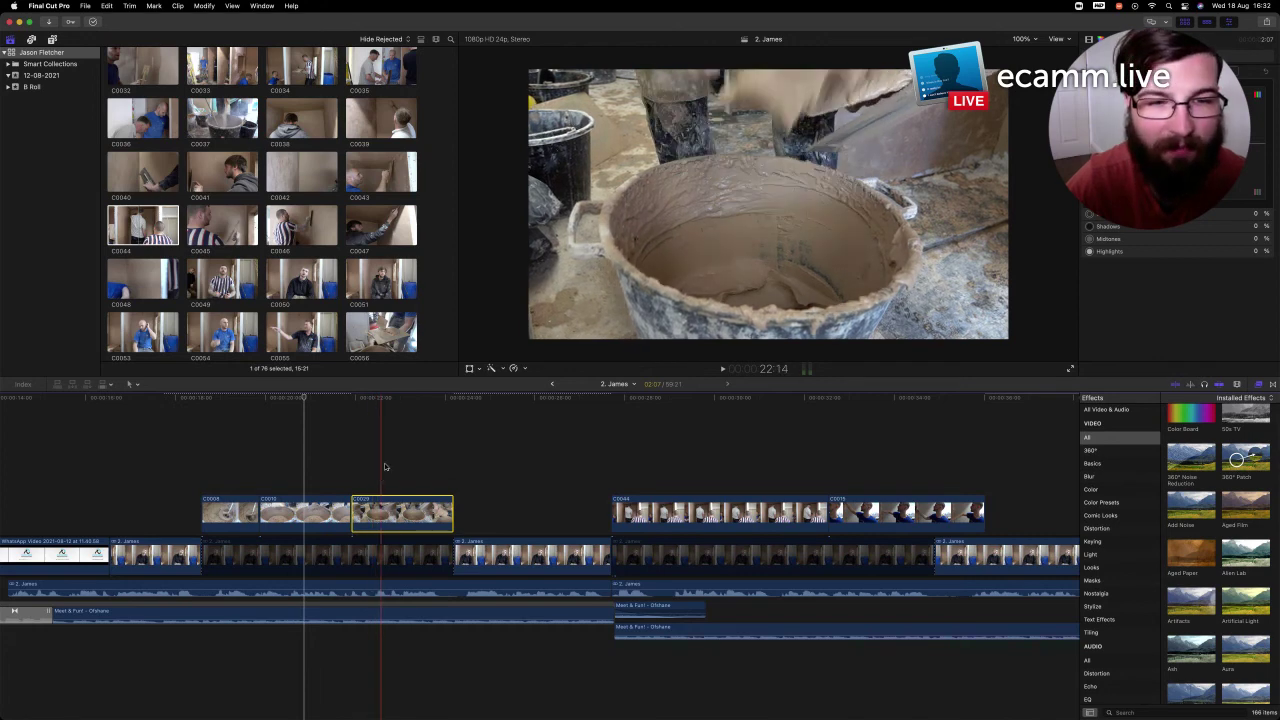
click(395, 400)
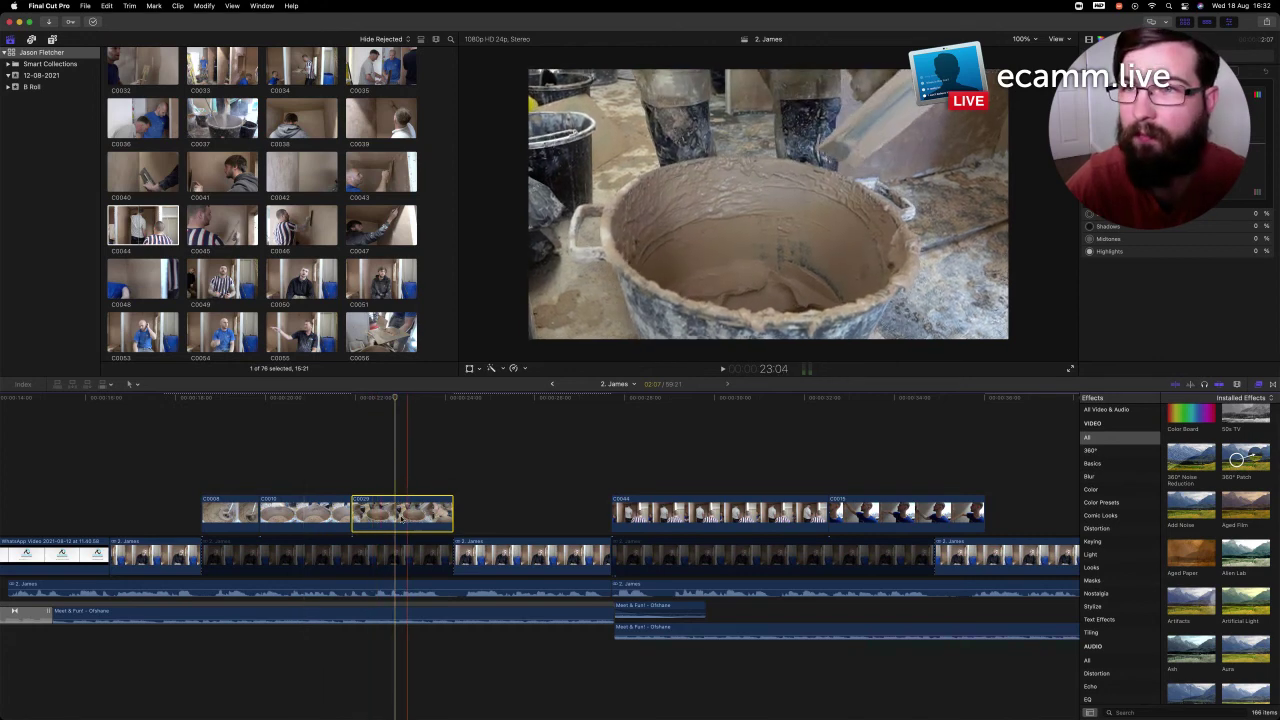
key(ctrl+shift+Tab)
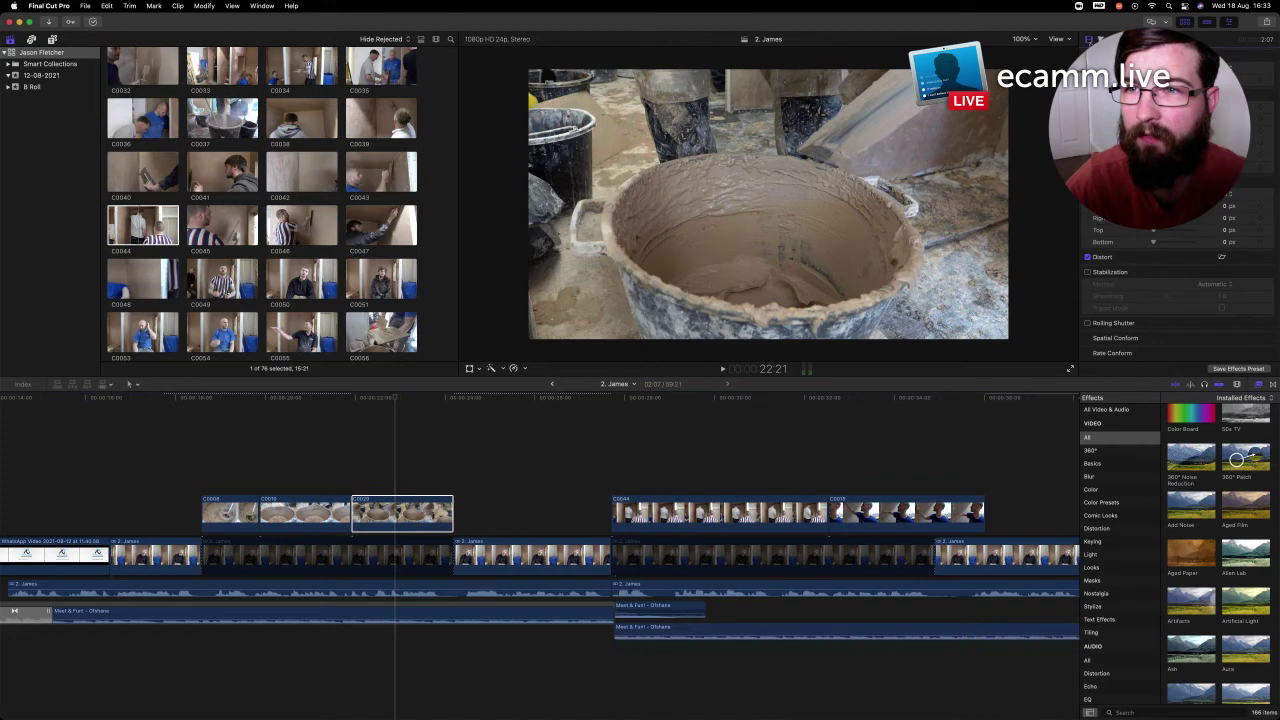
click(500, 368)
click(508, 378)
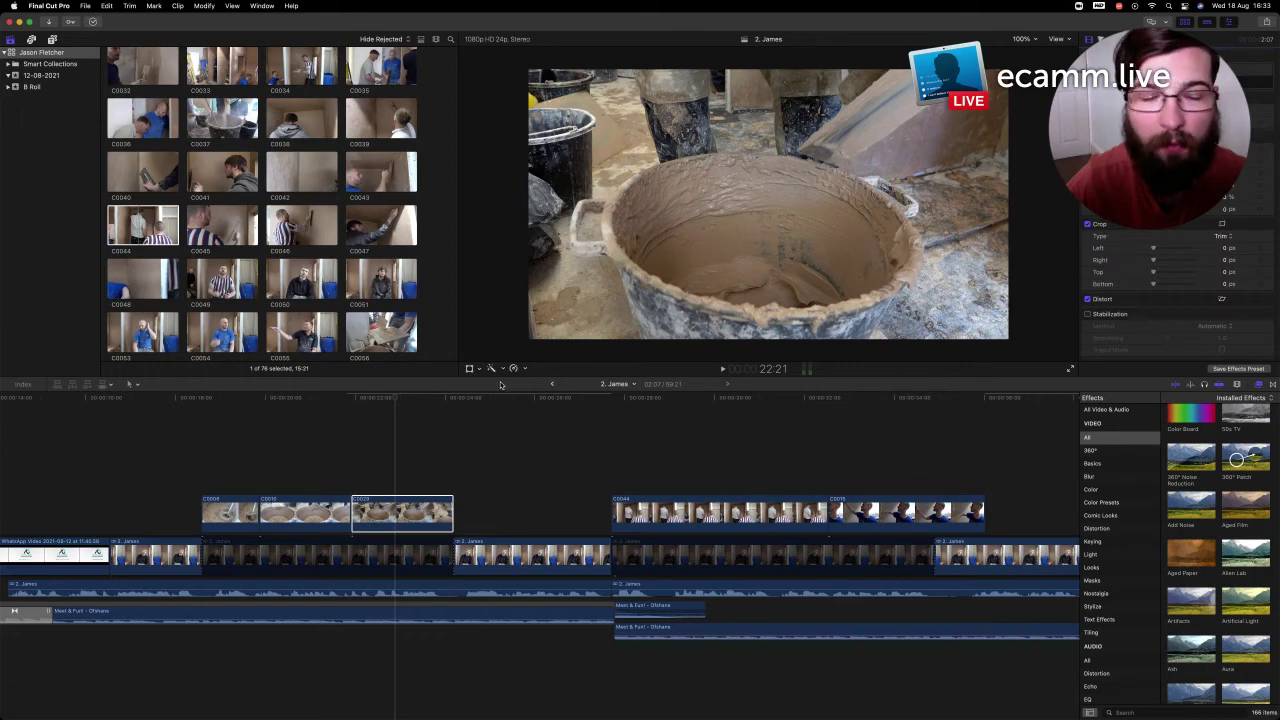
Set the overall Color Board level of the third plaster-bucket clip to 15% and return to its video properties
click(312, 515)
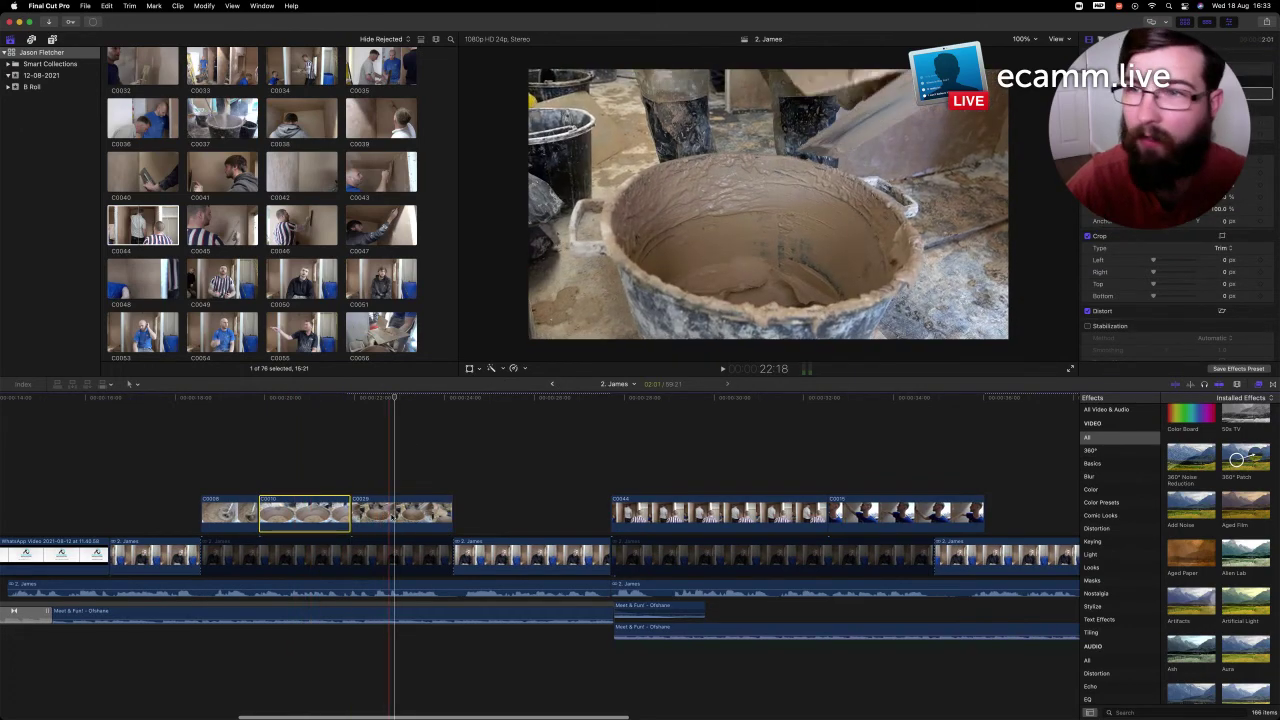
click(397, 515)
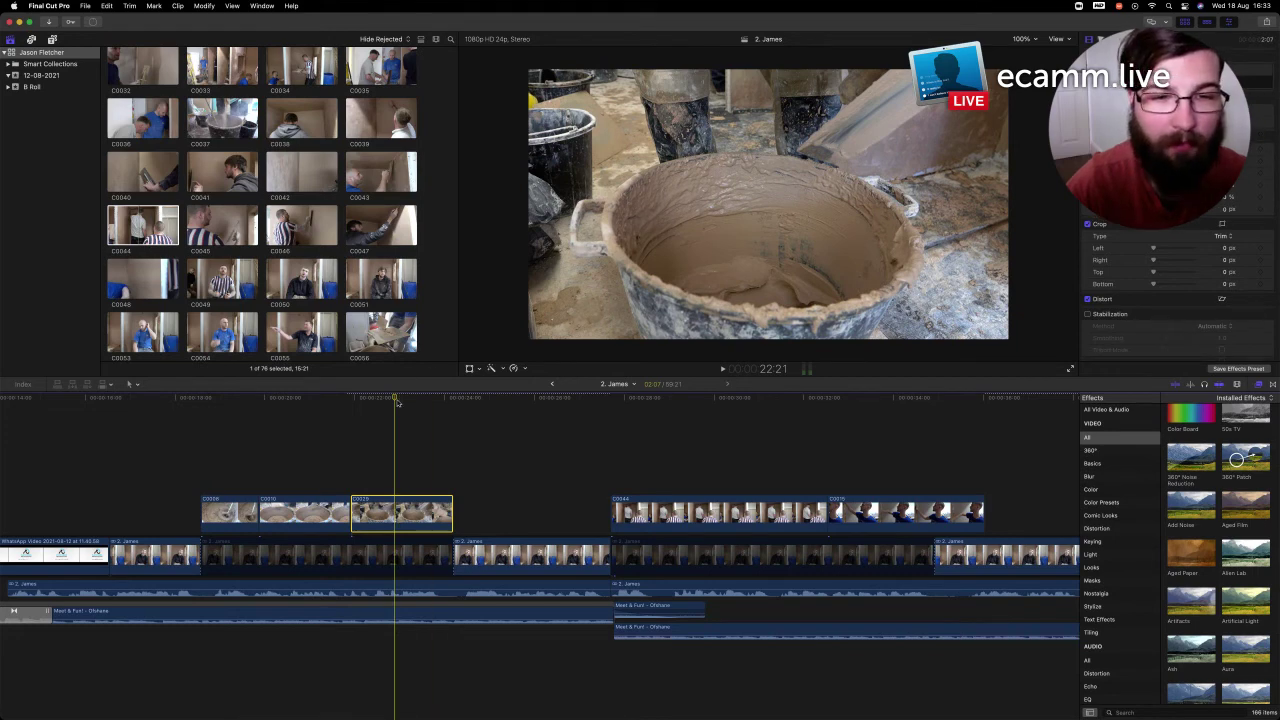
key(super+6)
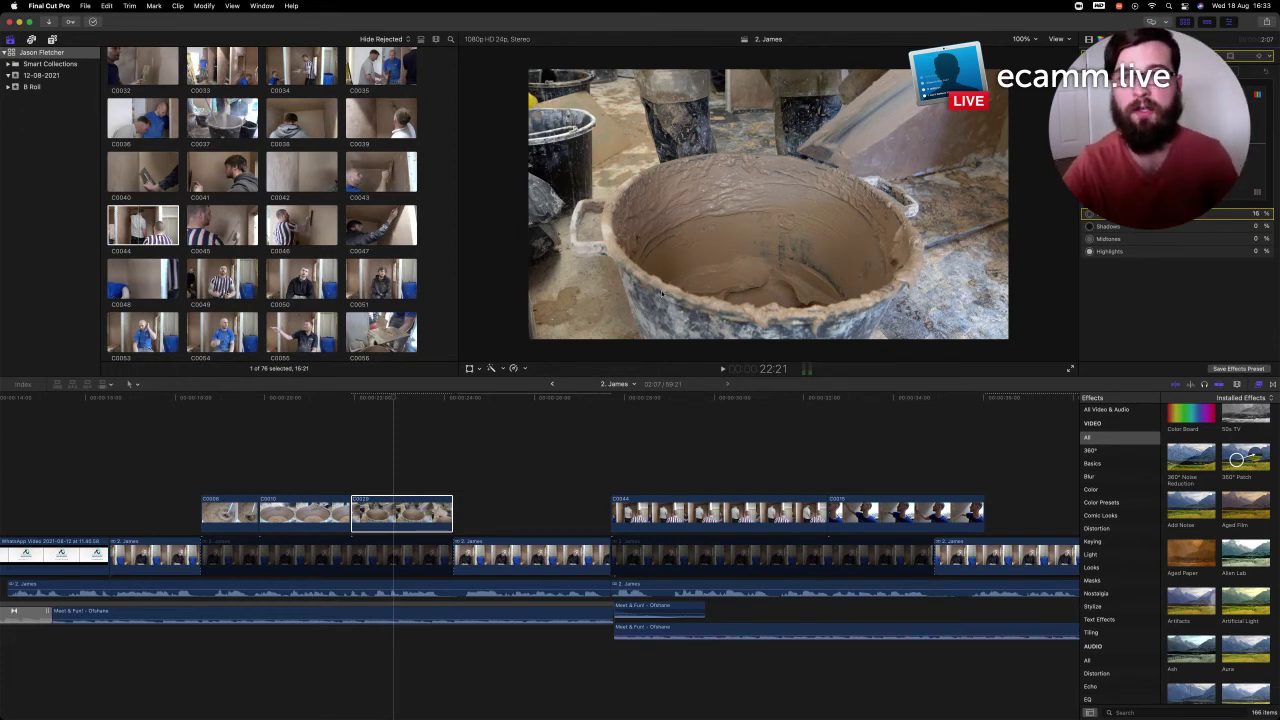
click(400, 512)
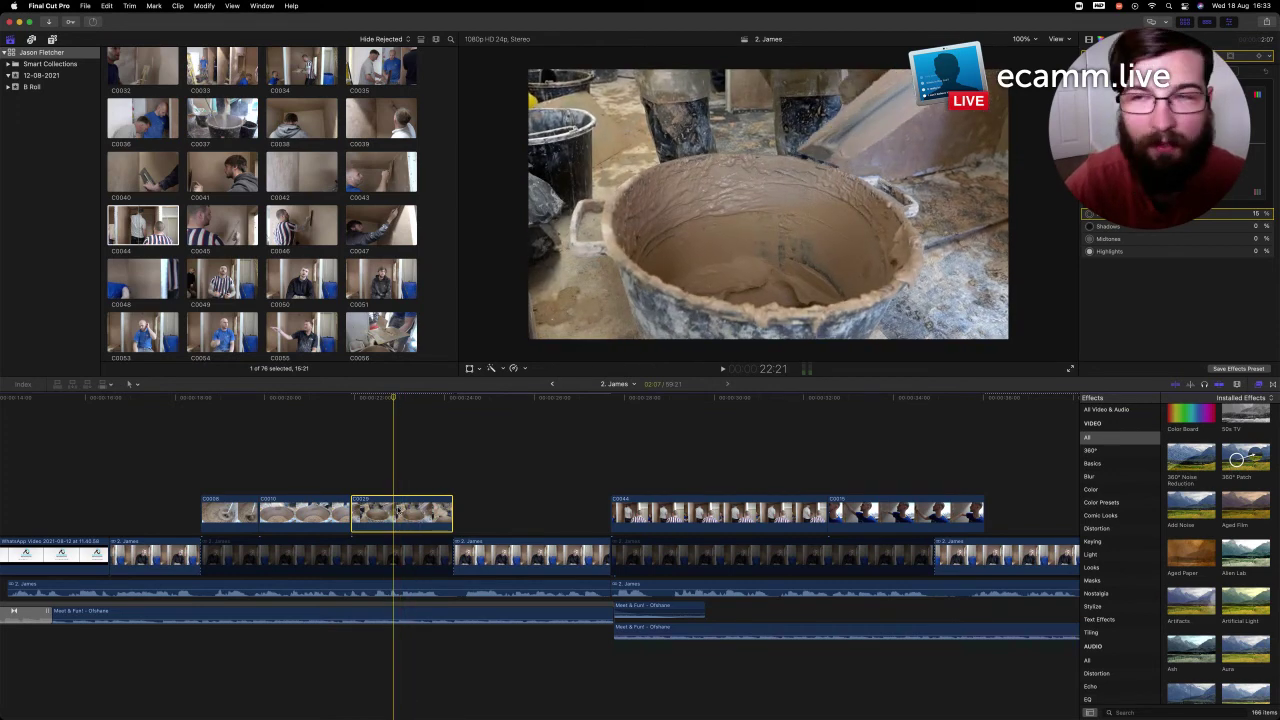
click(1100, 56)
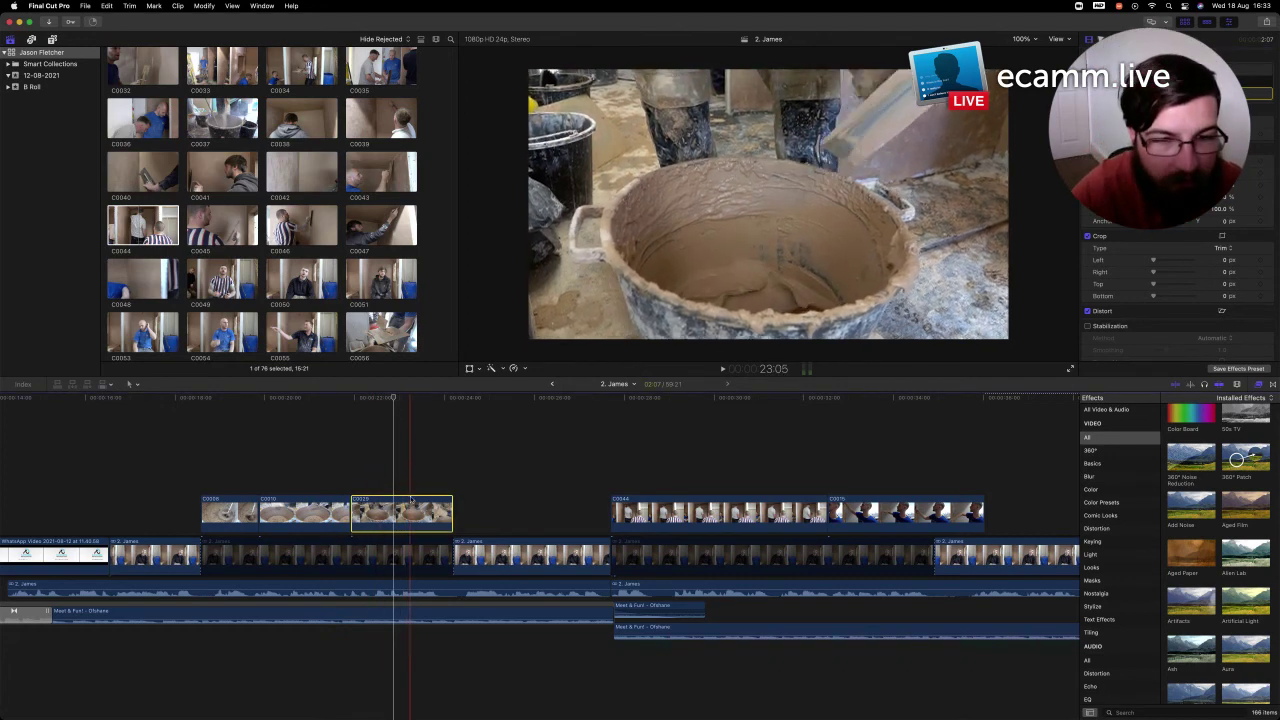
Apply Balance Color to clip C0044 of the man in the white shirt, viewing it at 28:19
click(647, 515)
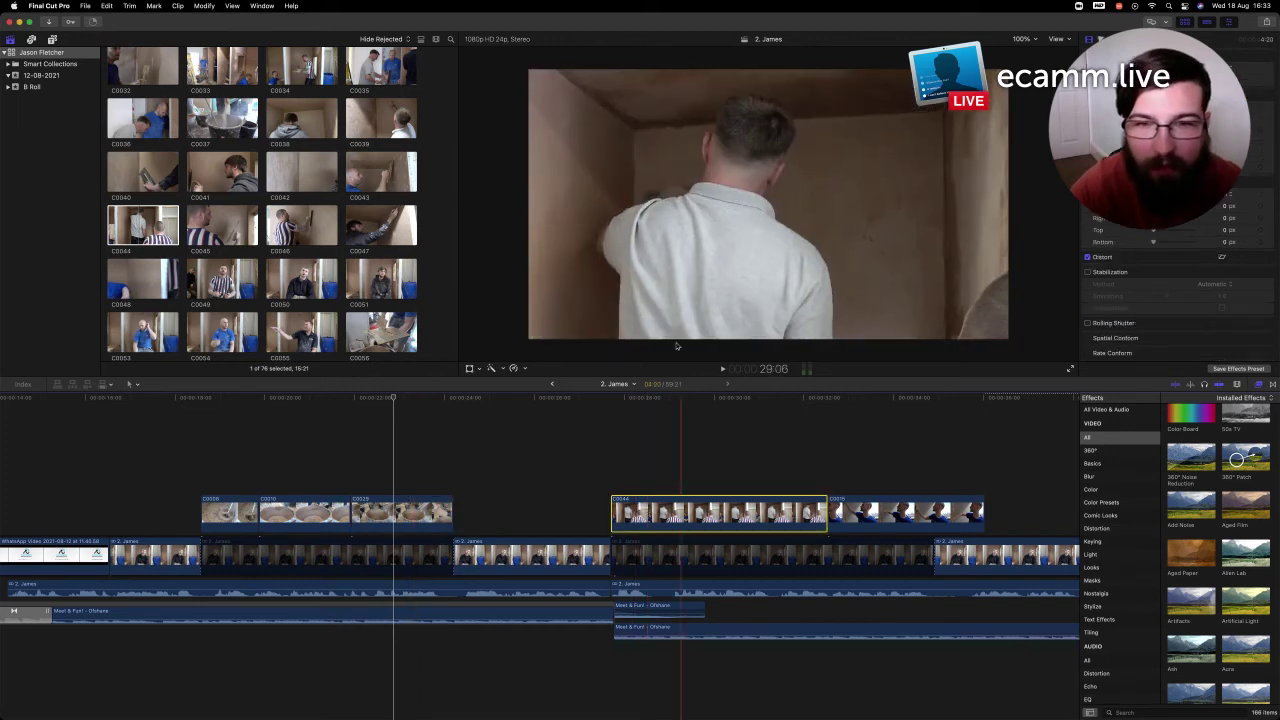
click(660, 399)
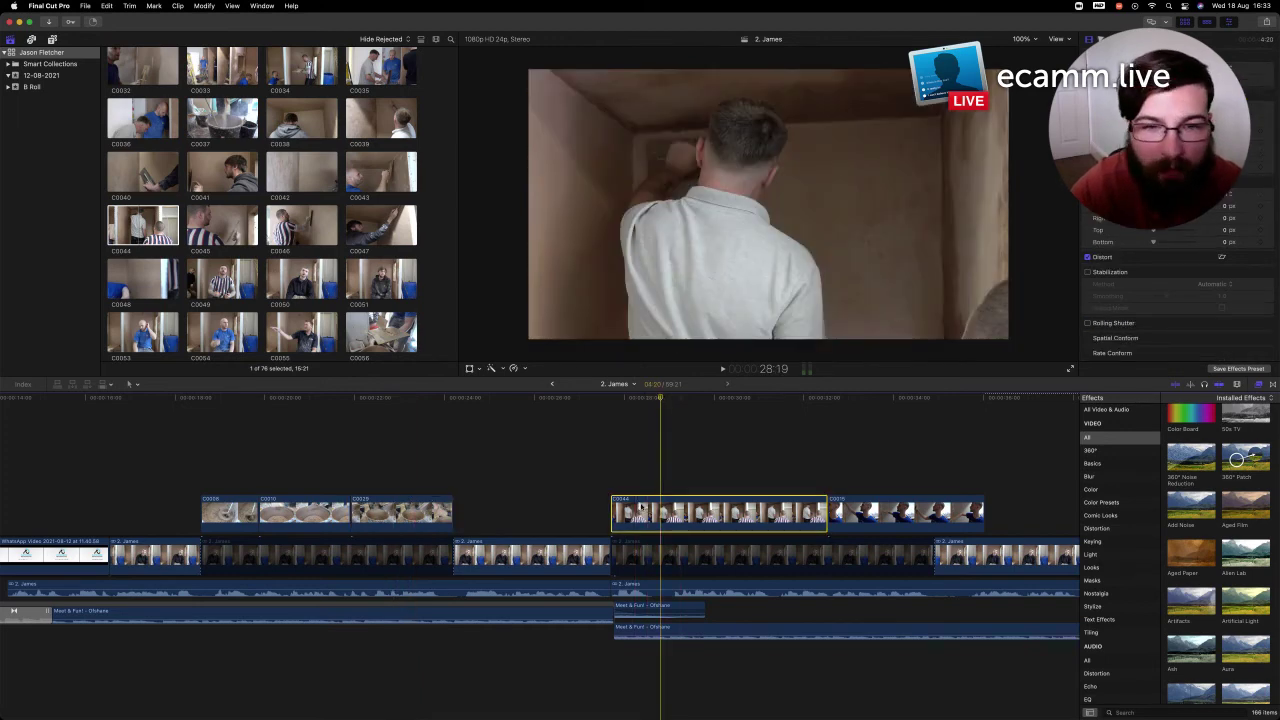
click(495, 368)
click(512, 379)
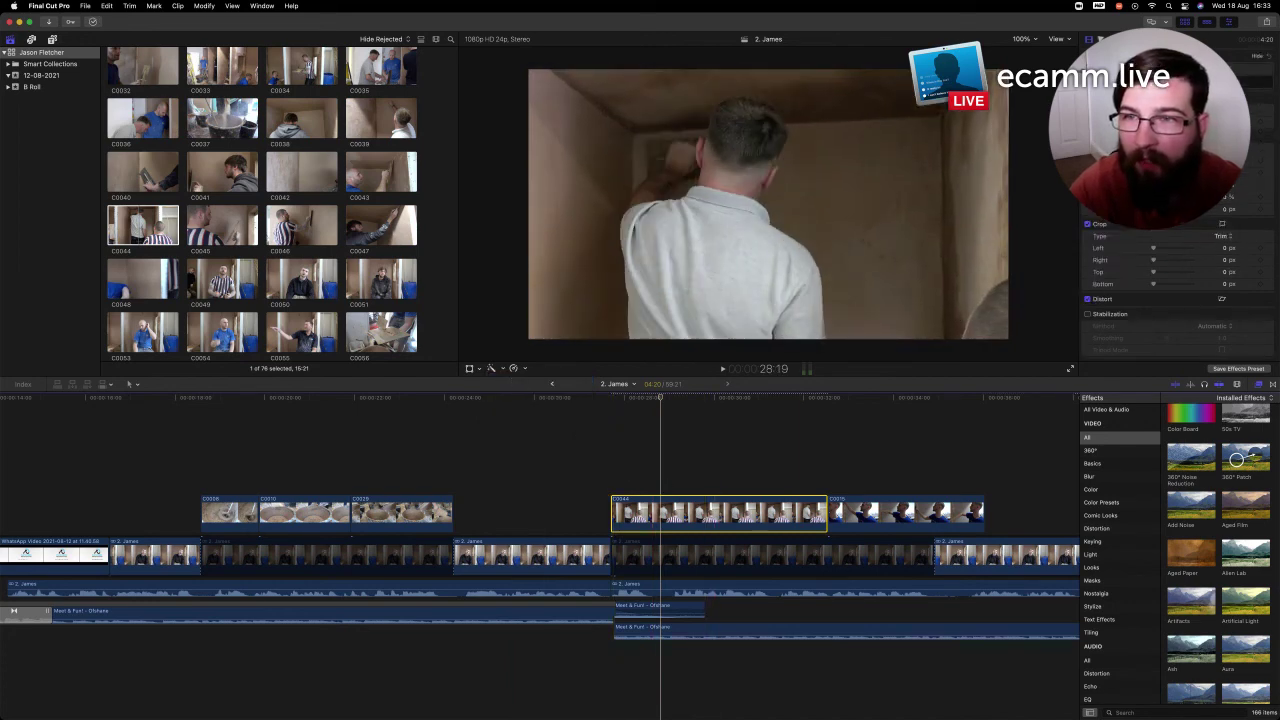
In clip C0044's Color Board, set the shadow exposure to 3%, lower the highlights, and adjust the overall saturation
key(super+6)
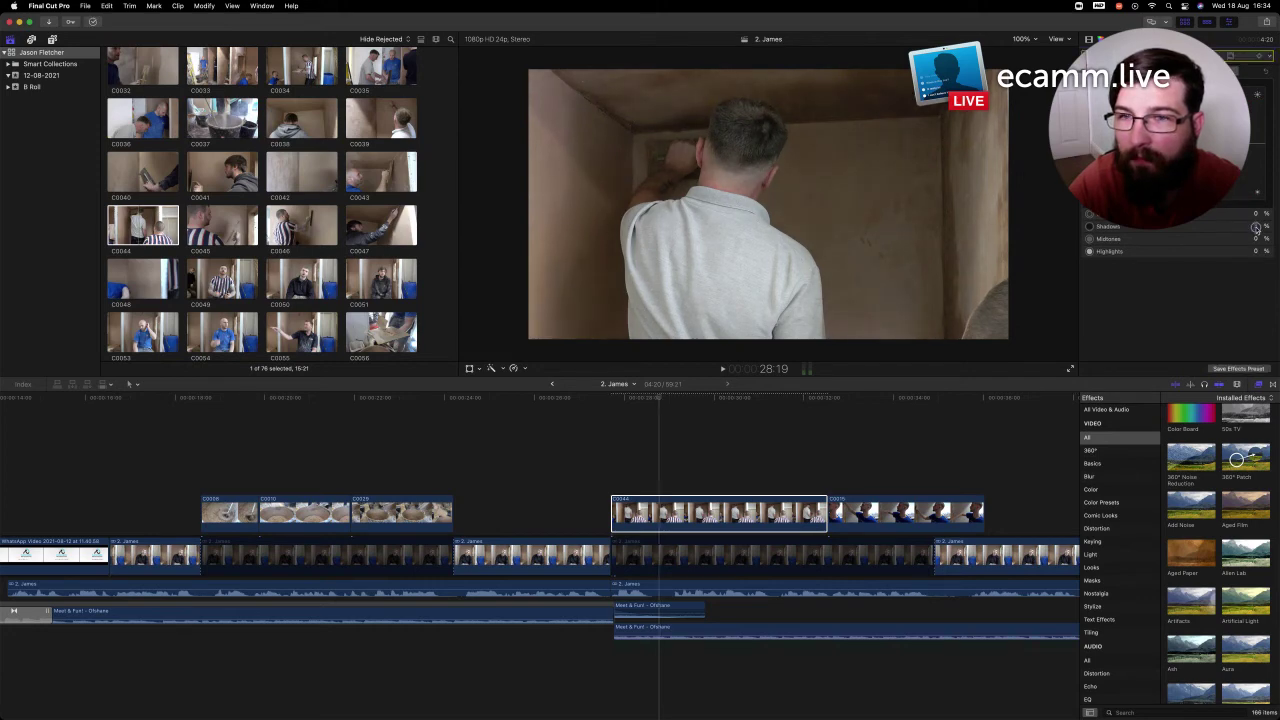
drag(1256, 228, 1260, 228)
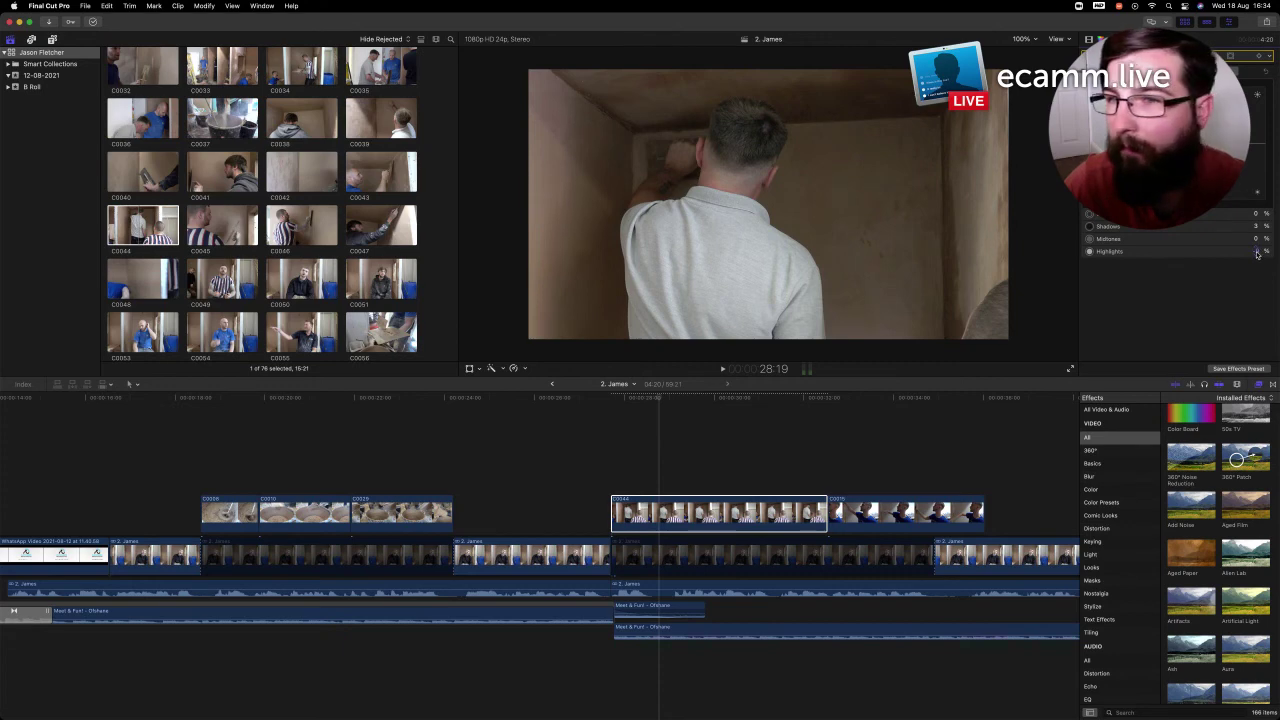
drag(1252, 253, 1157, 239)
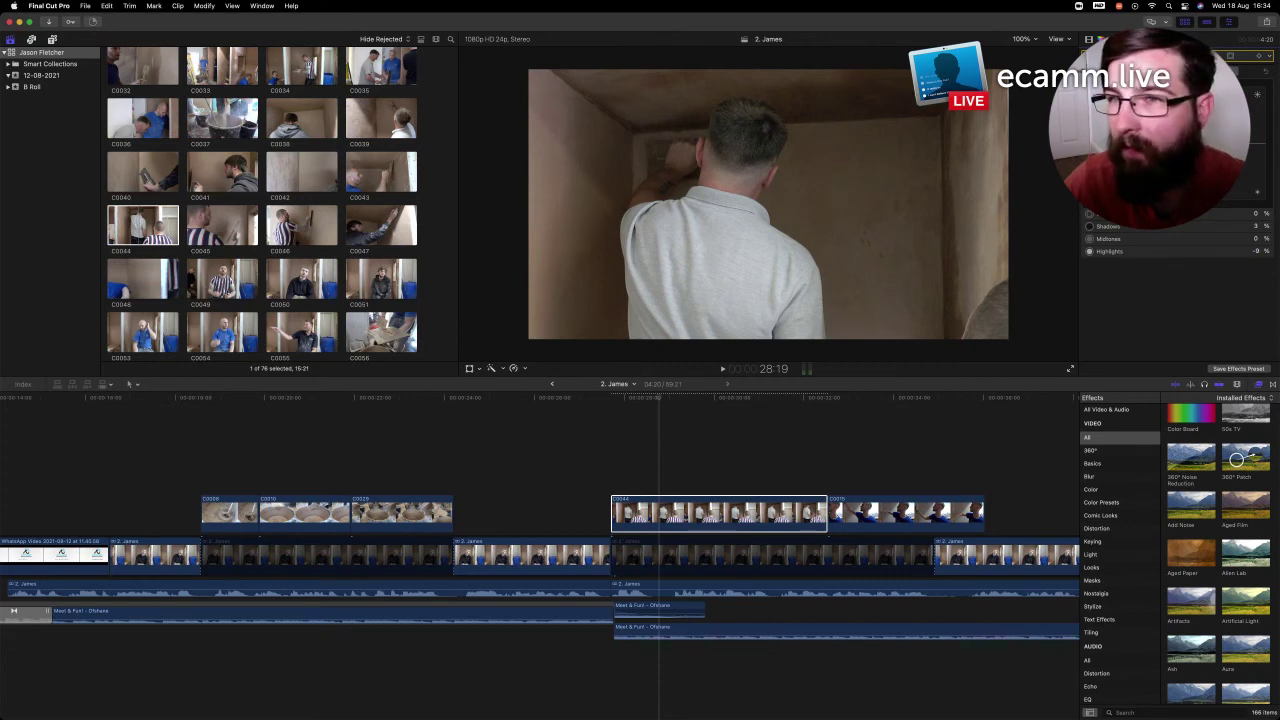
key(super+ctrl+s)
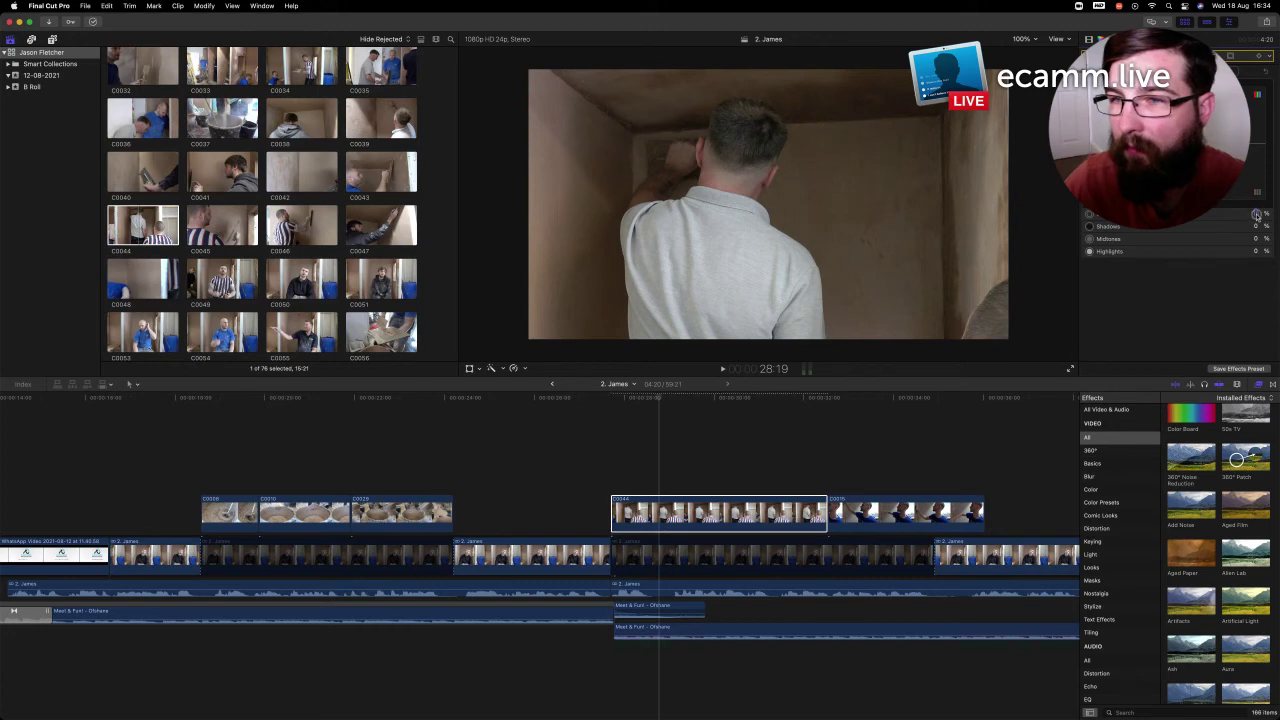
drag(1257, 215, 1257, 205)
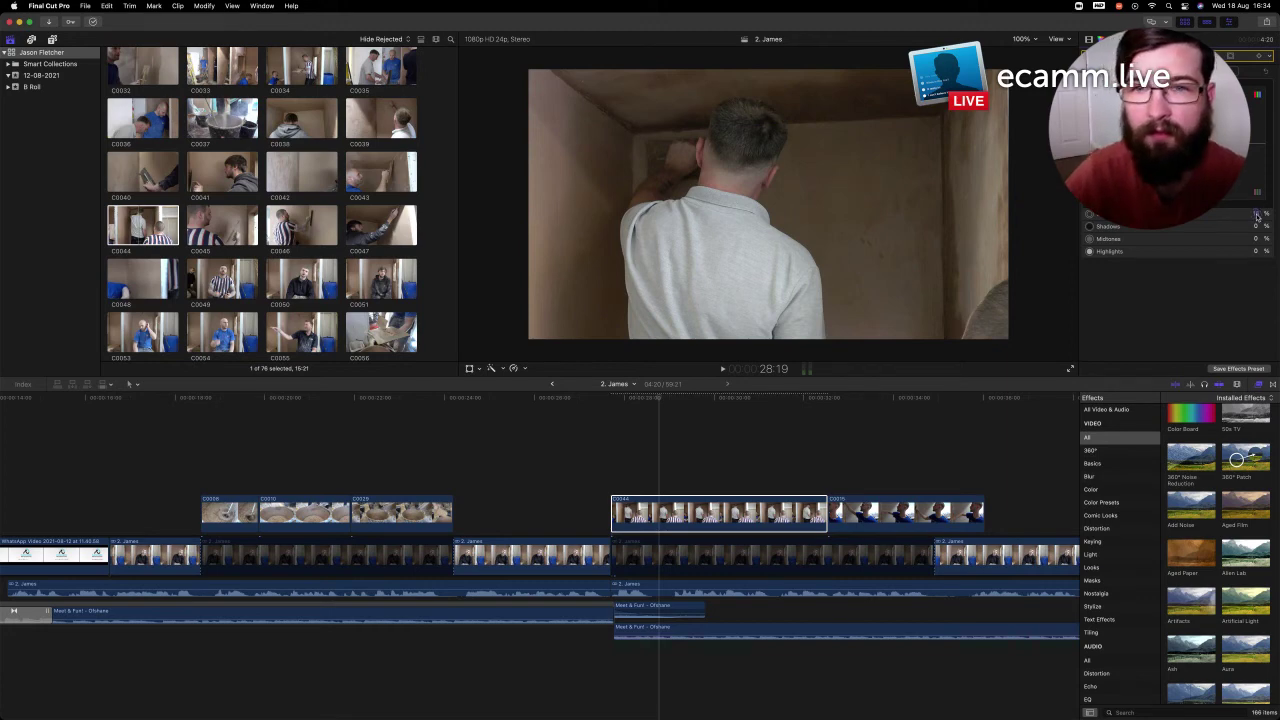
Return to clip C0044's video properties and switch its Balance Color method to White Balance
key(Escape)
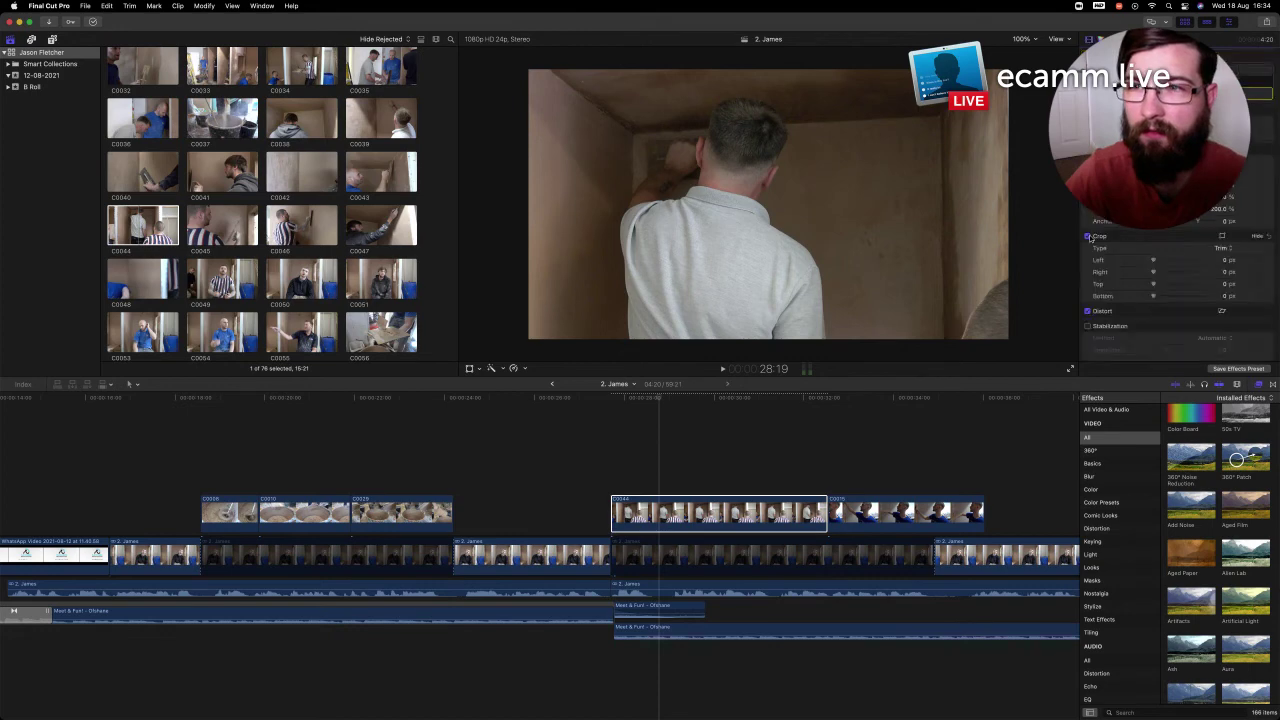
click(660, 401)
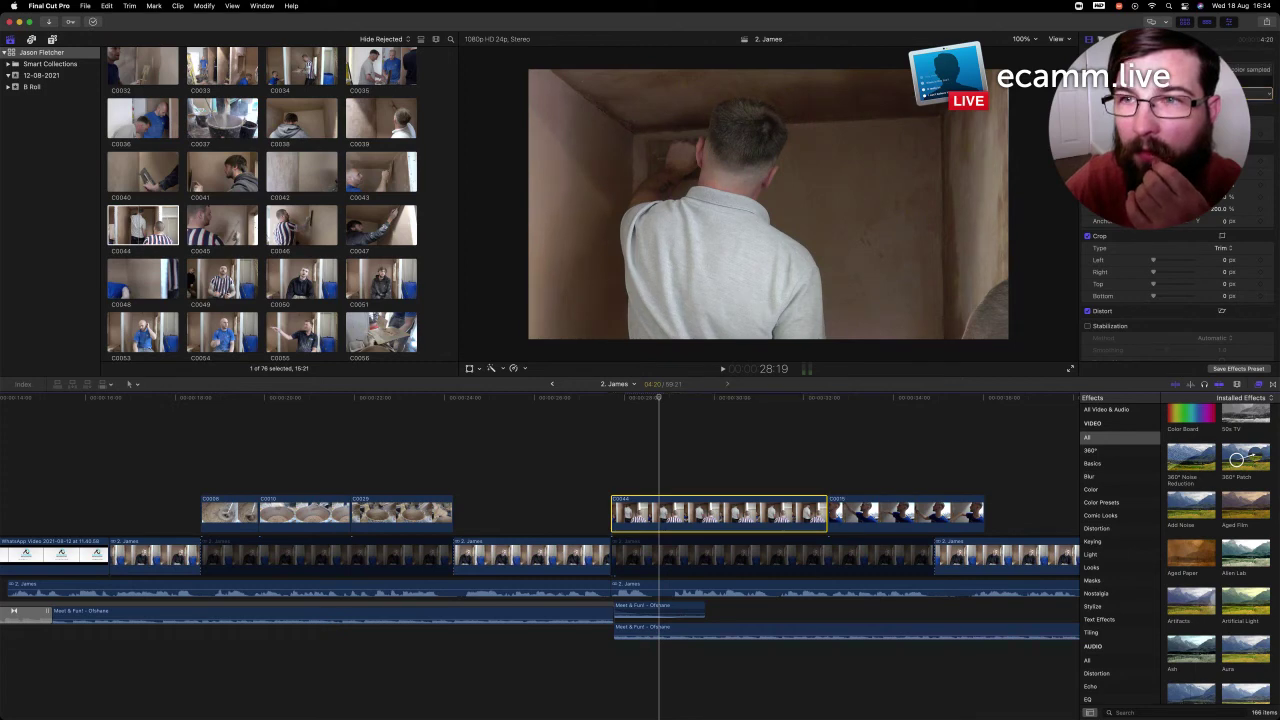
click(1237, 70)
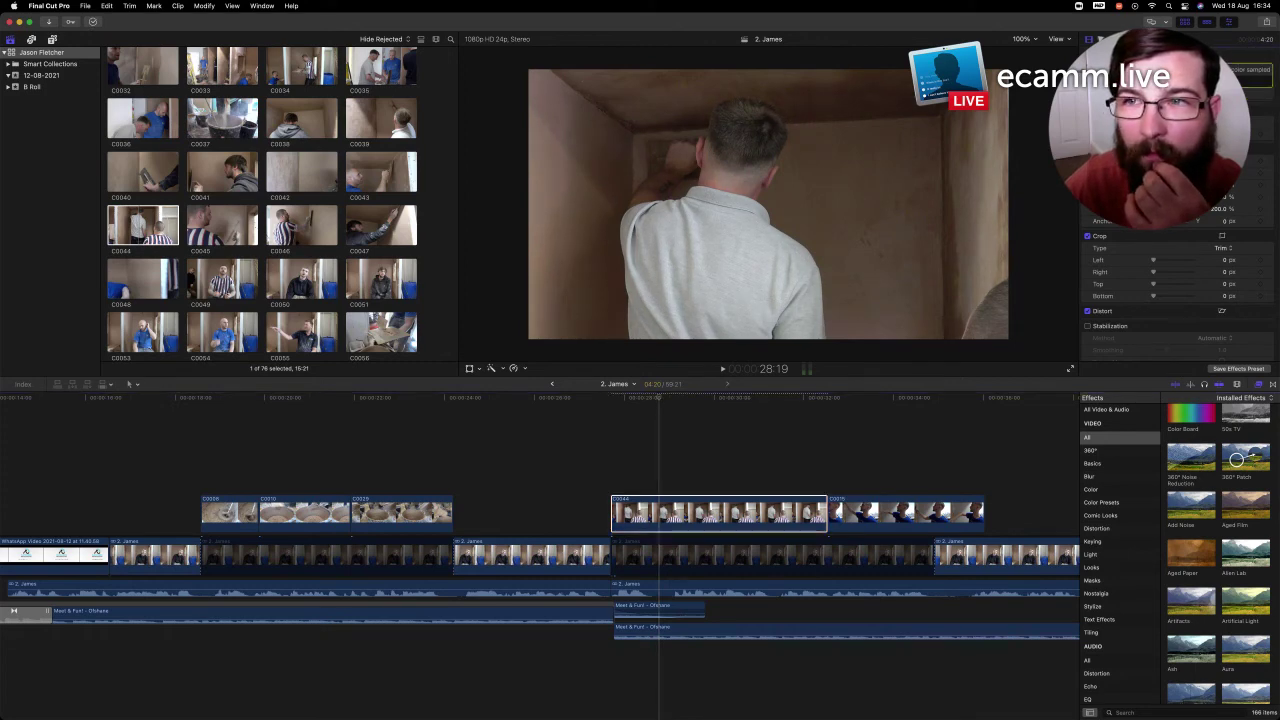
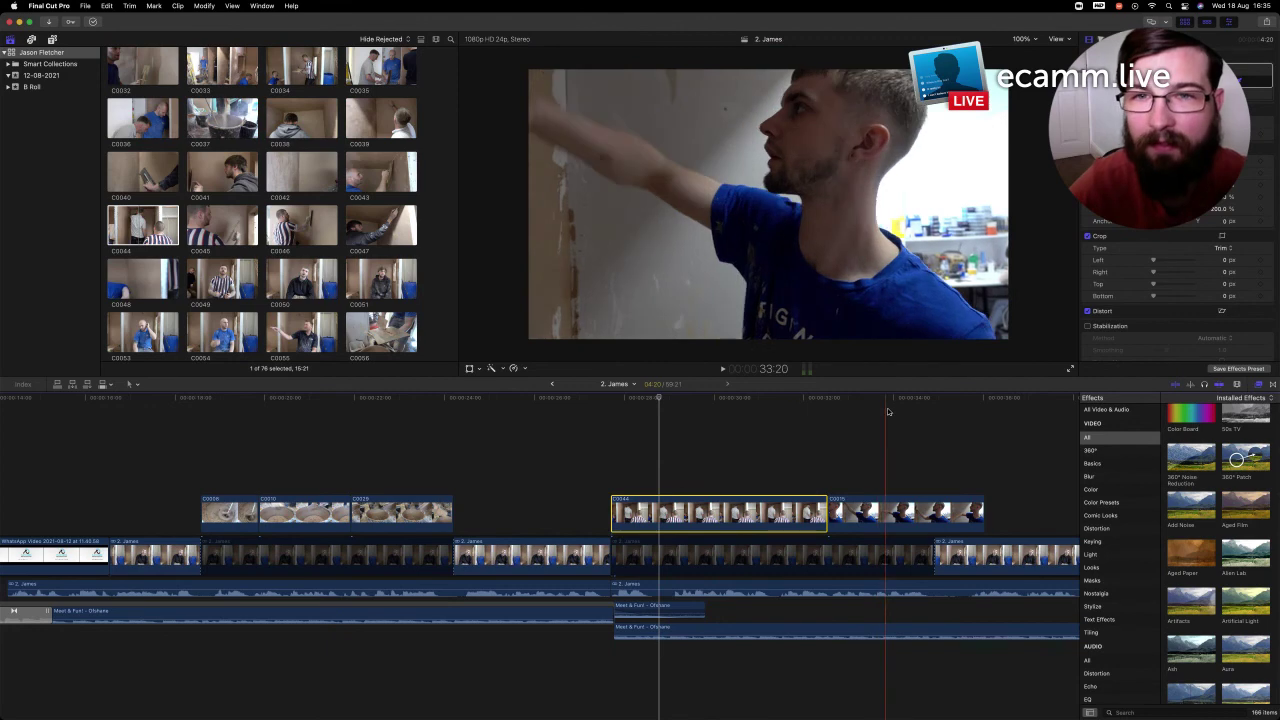
Apply Balance Color to the B-roll clip of the reaching plasterer at 34:01, sampling the wall beside his face as white
click(888, 517)
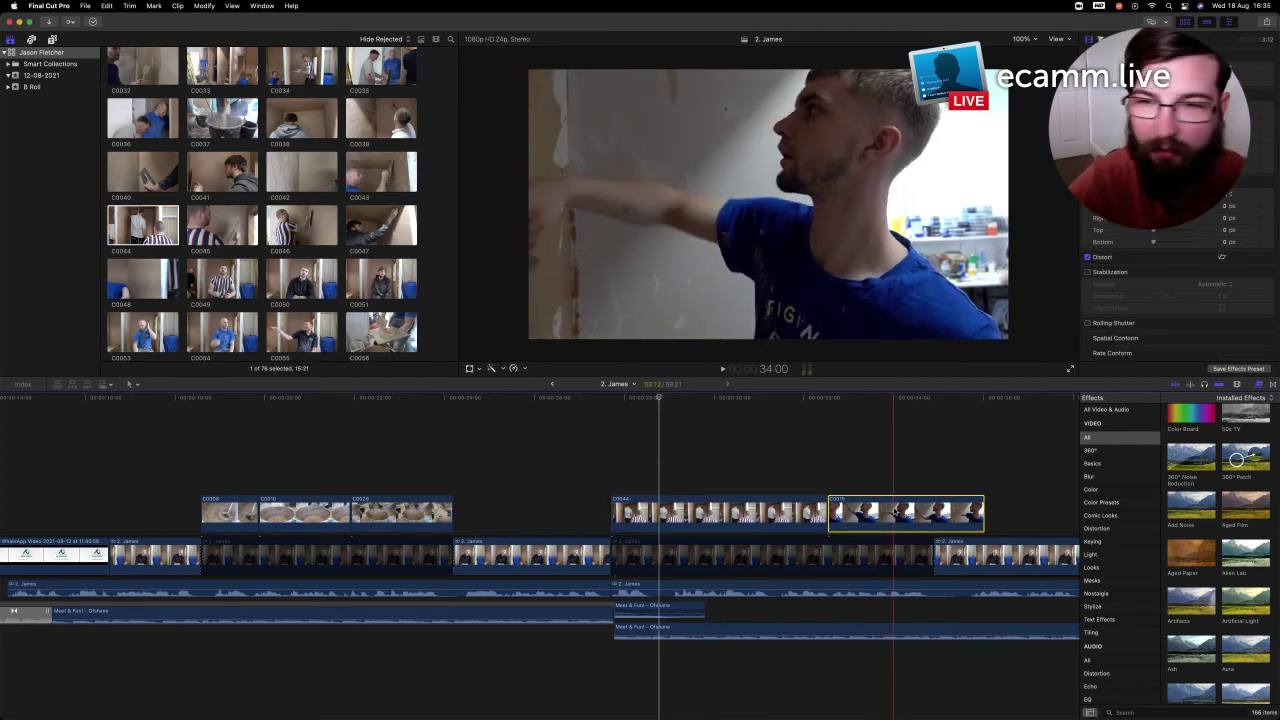
click(896, 398)
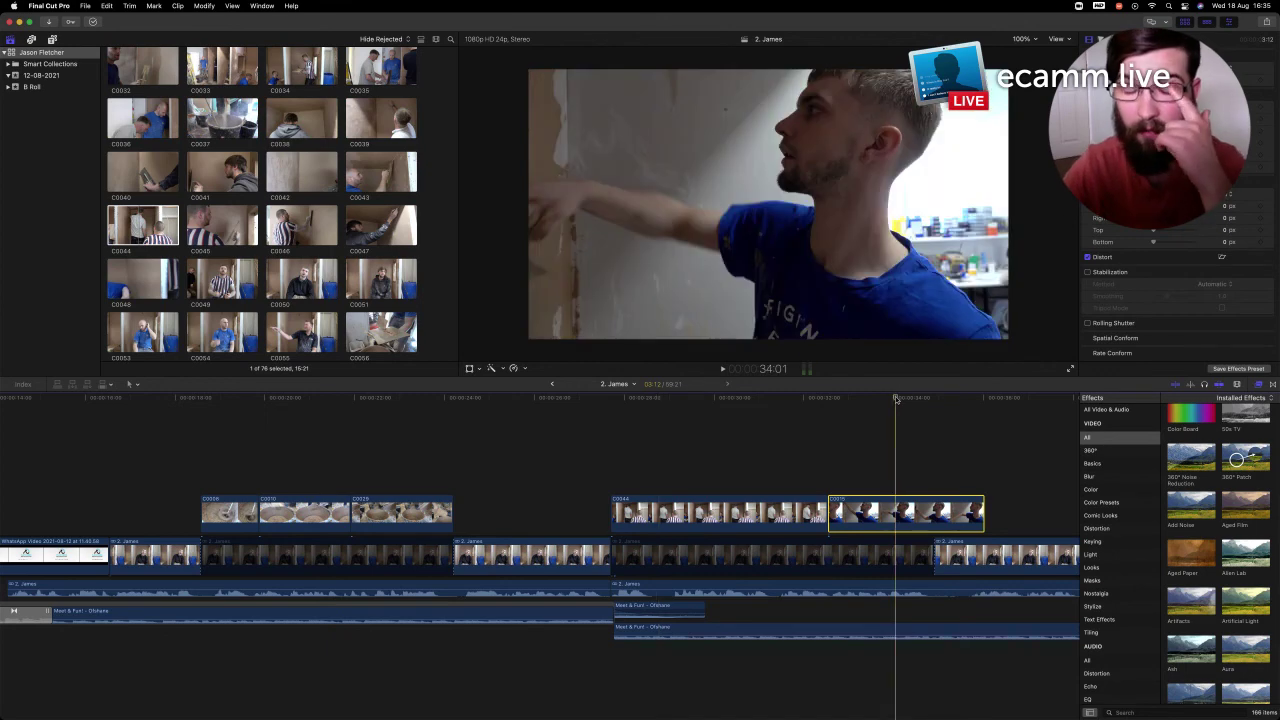
click(494, 369)
click(516, 381)
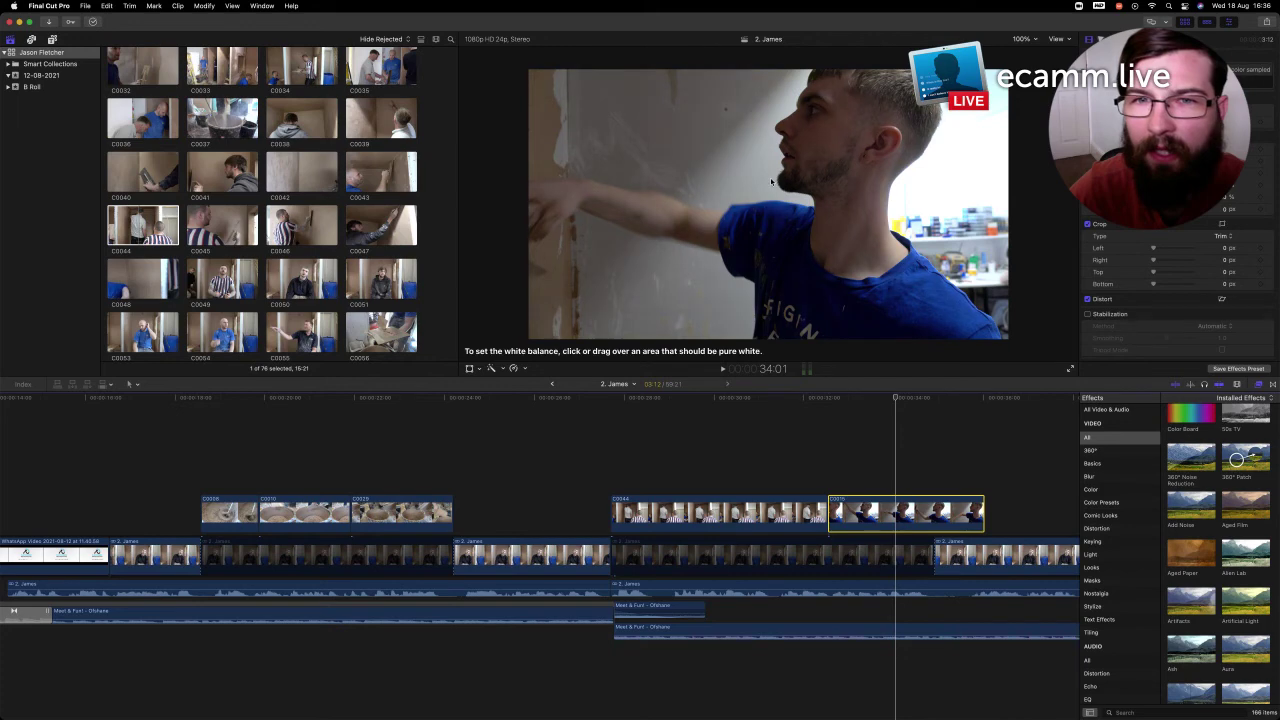
click(733, 178)
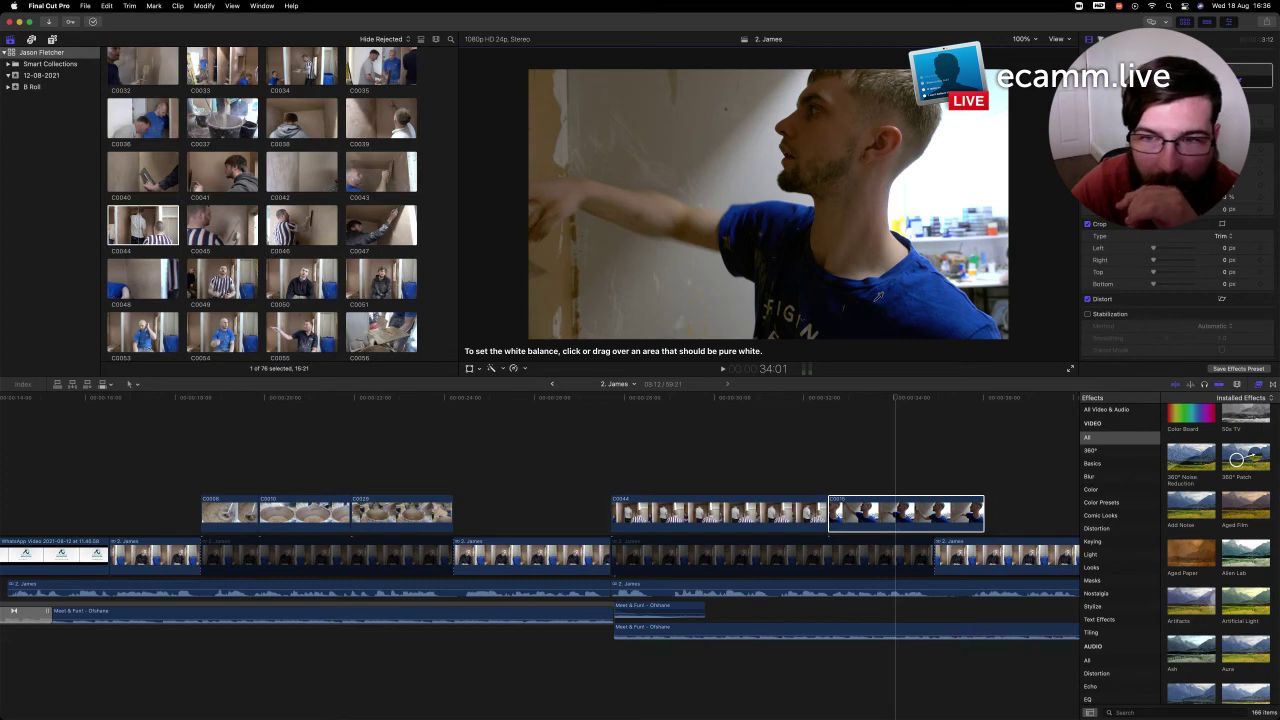
Scale up and reposition the reaching-plasterer clip to crop the bright window area, and scrub through it to check the framing
click(470, 370)
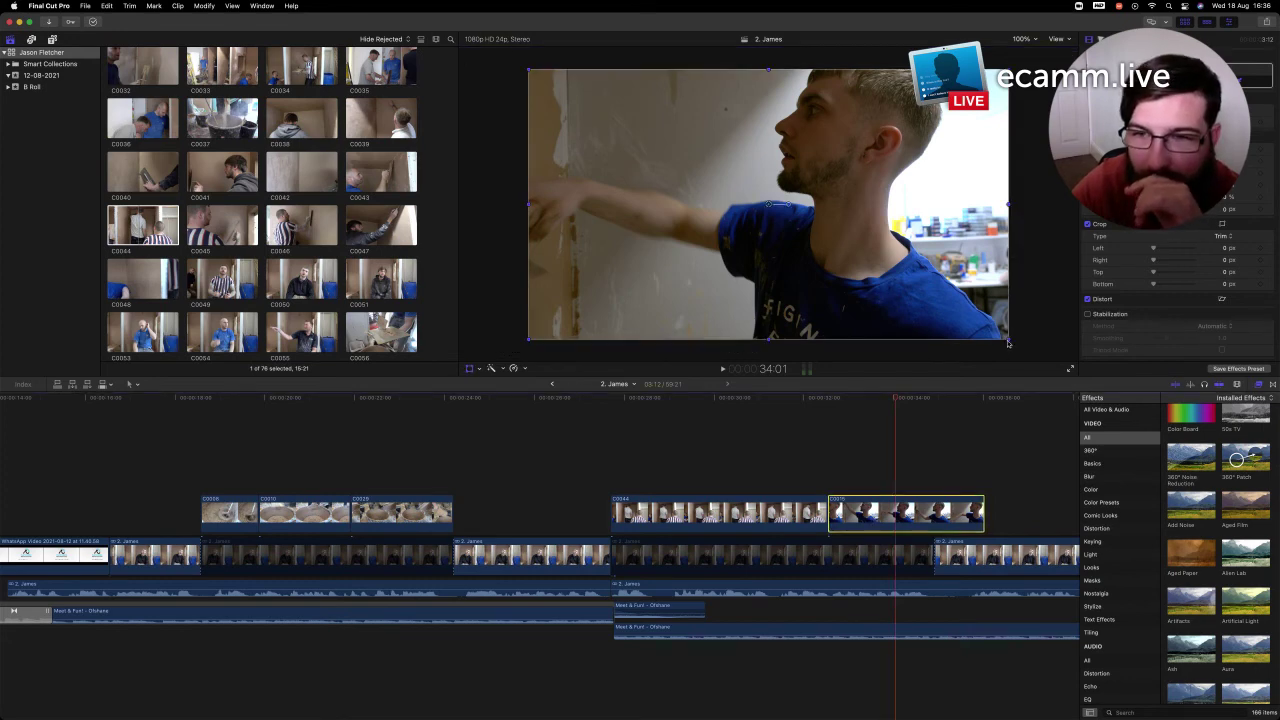
drag(1008, 343, 1026, 362)
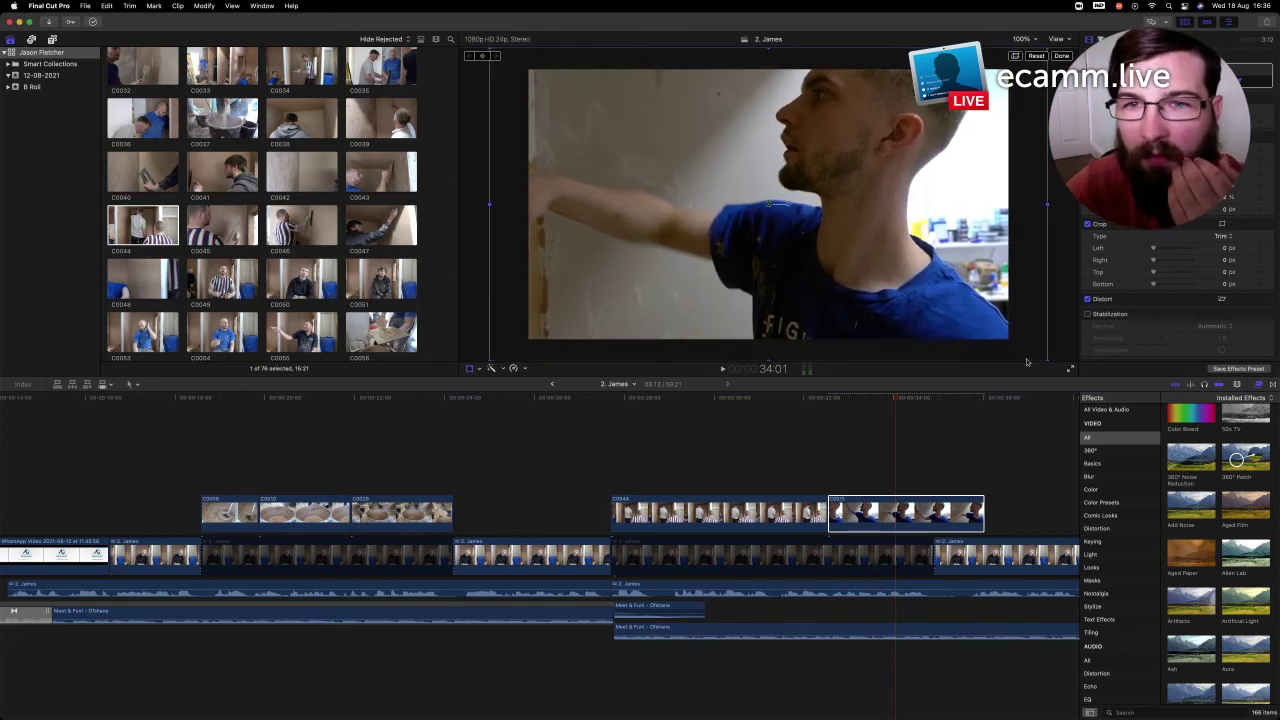
drag(774, 206, 806, 226)
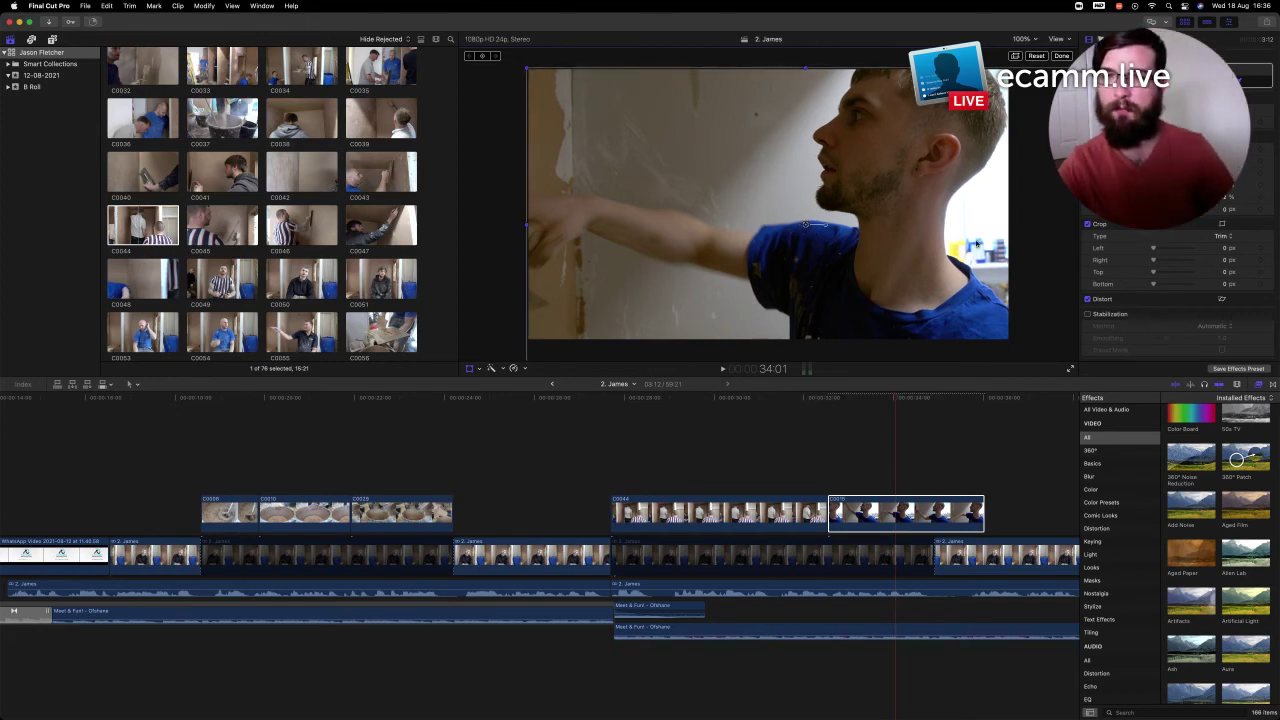
click(855, 398)
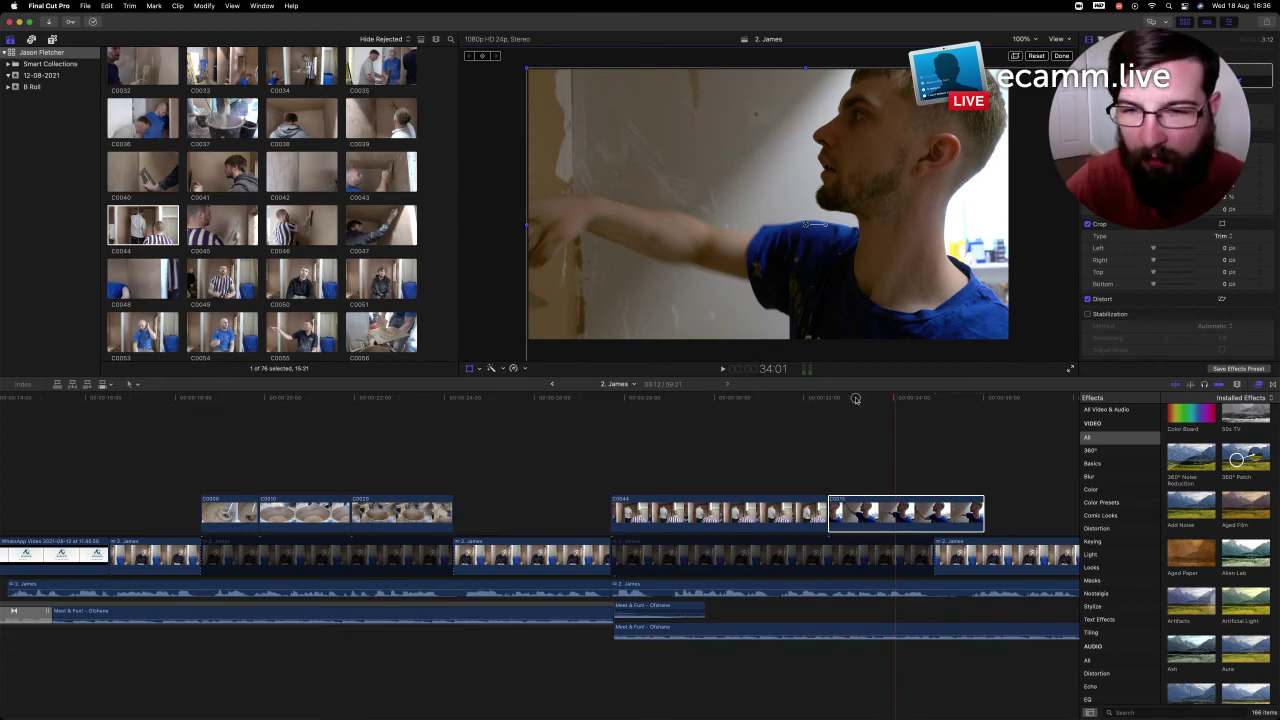
drag(826, 399, 976, 403)
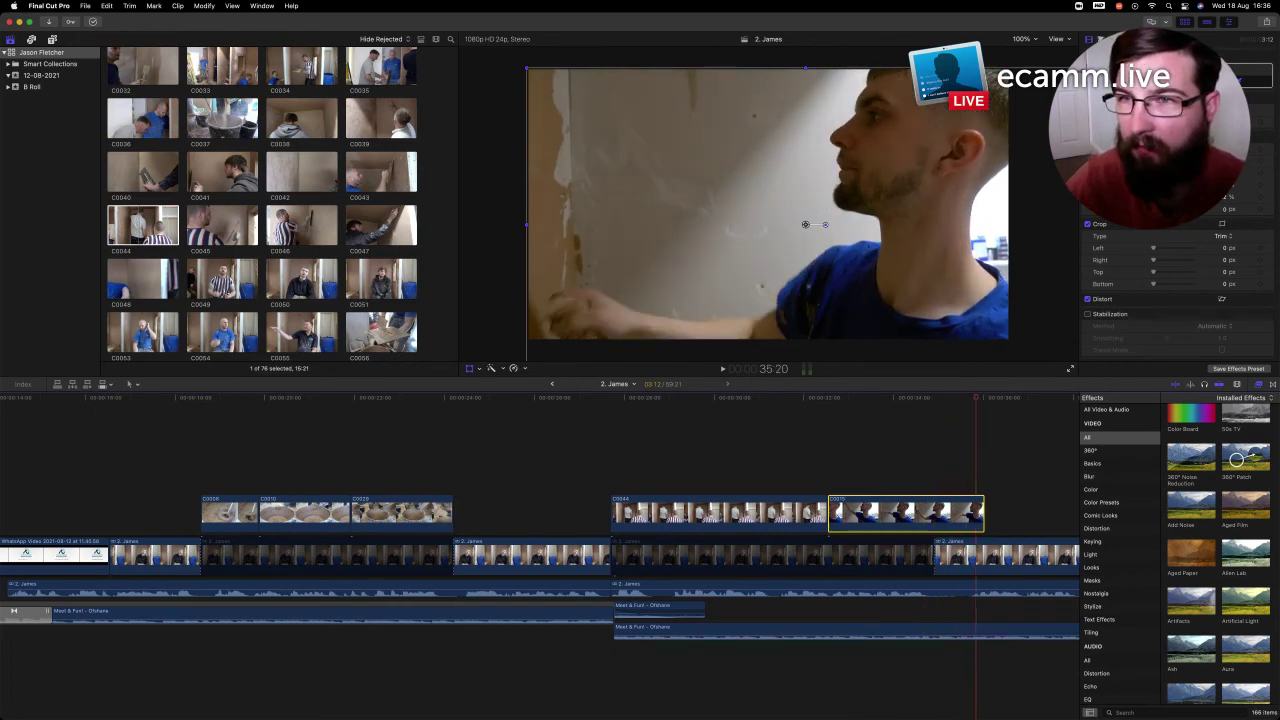
Set the reaching-plasterer clip's overall saturation to 15% and its highlight exposure to 6%, leaving midtones at 0%
key(super+6)
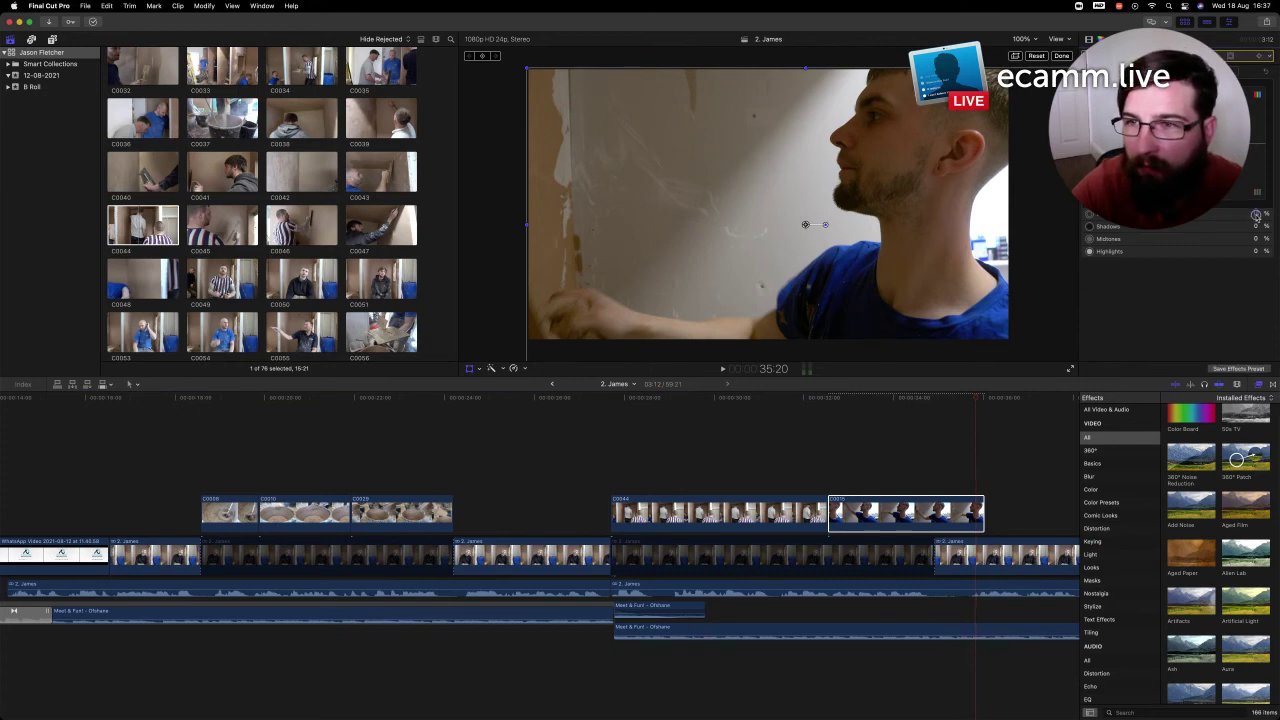
drag(1256, 215, 1256, 218)
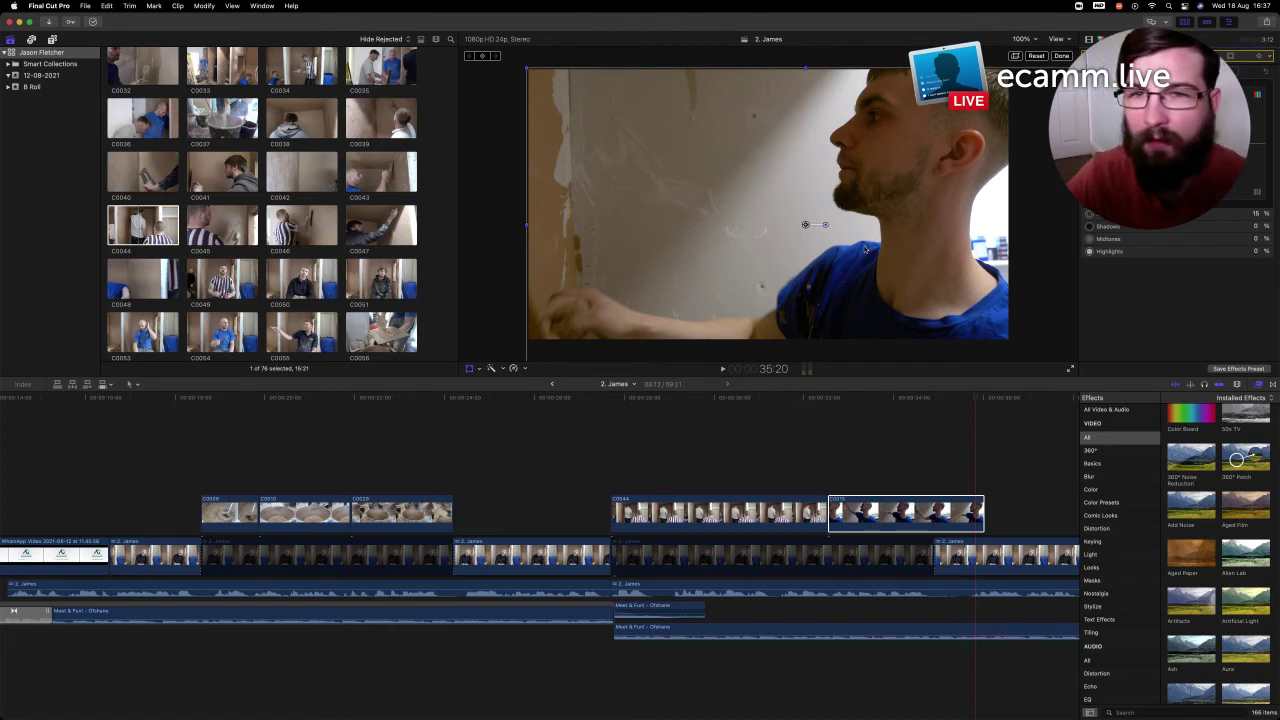
scroll(922, 449, right, 5)
scroll(951, 482, right, 10)
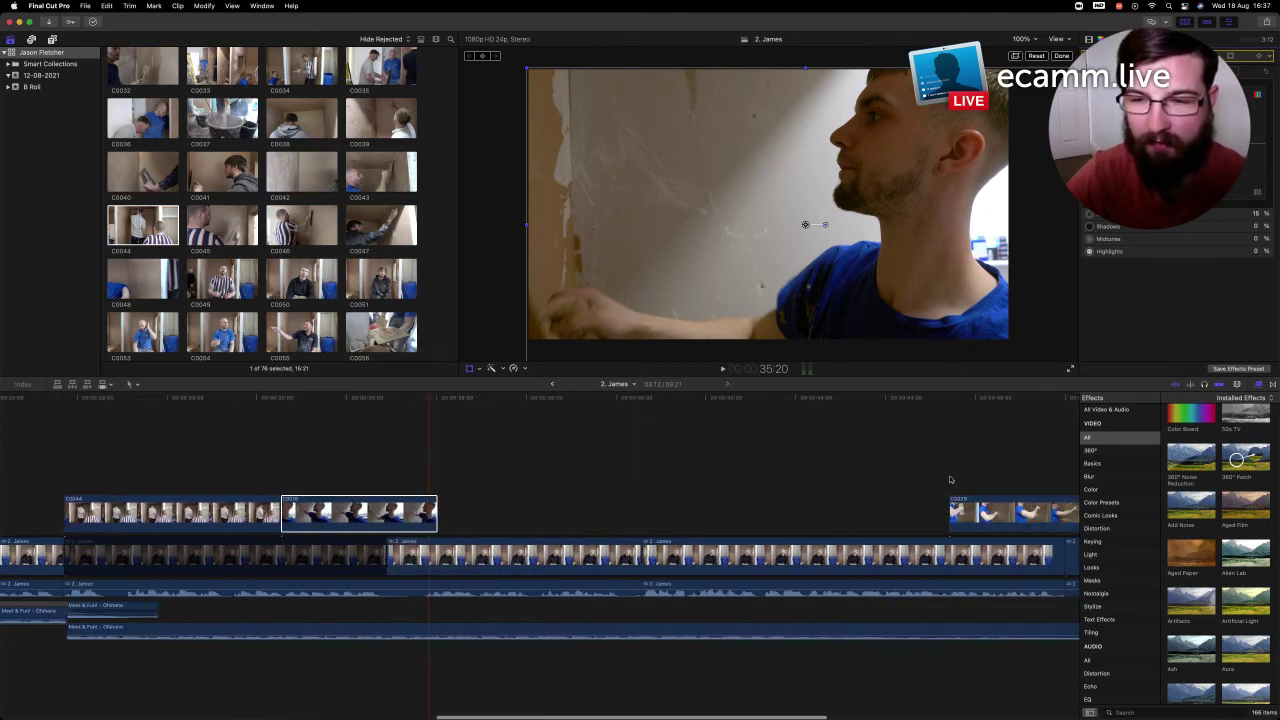
scroll(909, 481, right, 1)
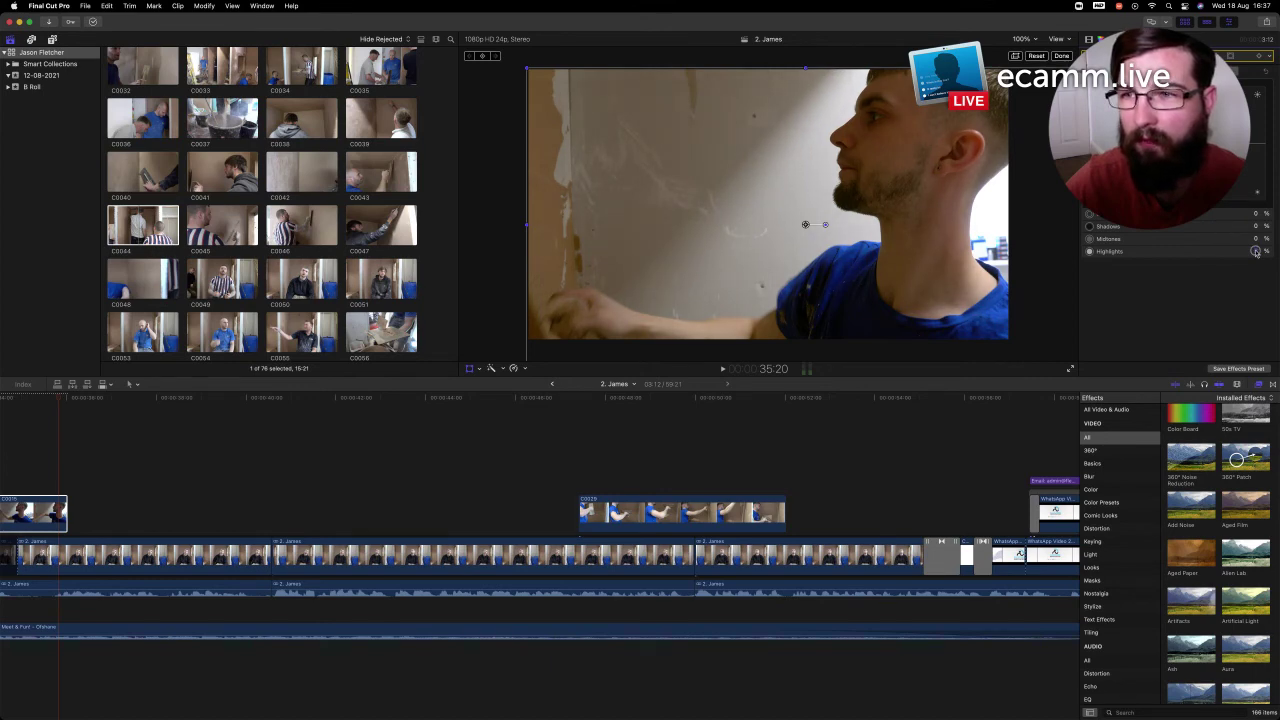
drag(1256, 252, 1227, 221)
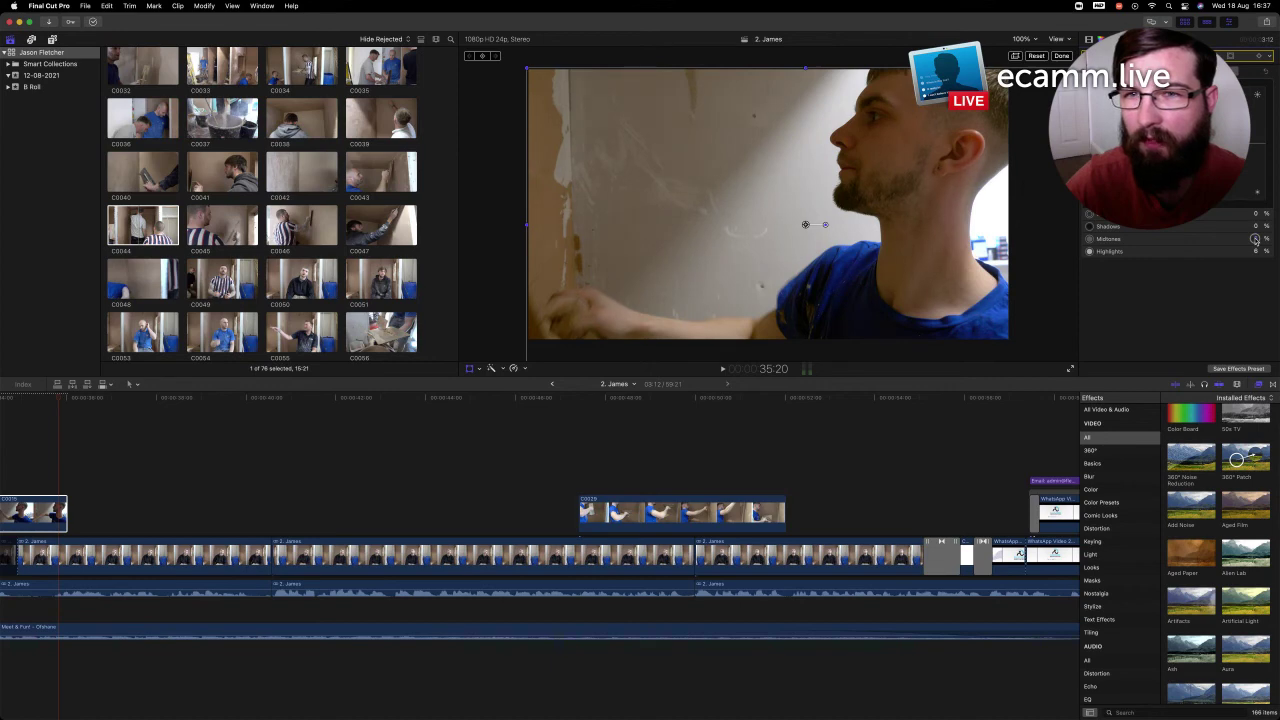
drag(1255, 240, 1256, 232)
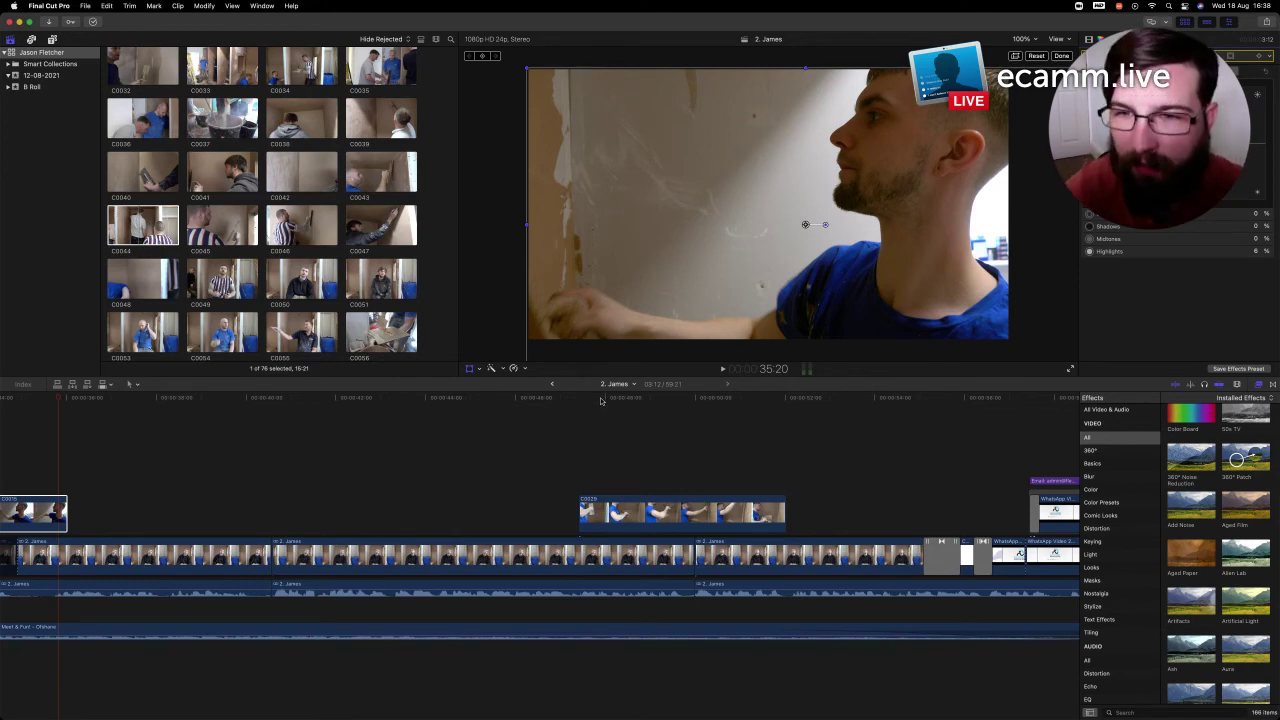
Apply Balance Color to the trowel B-roll clip over the end of the interview, viewing it at 48:17
drag(598, 401, 638, 401)
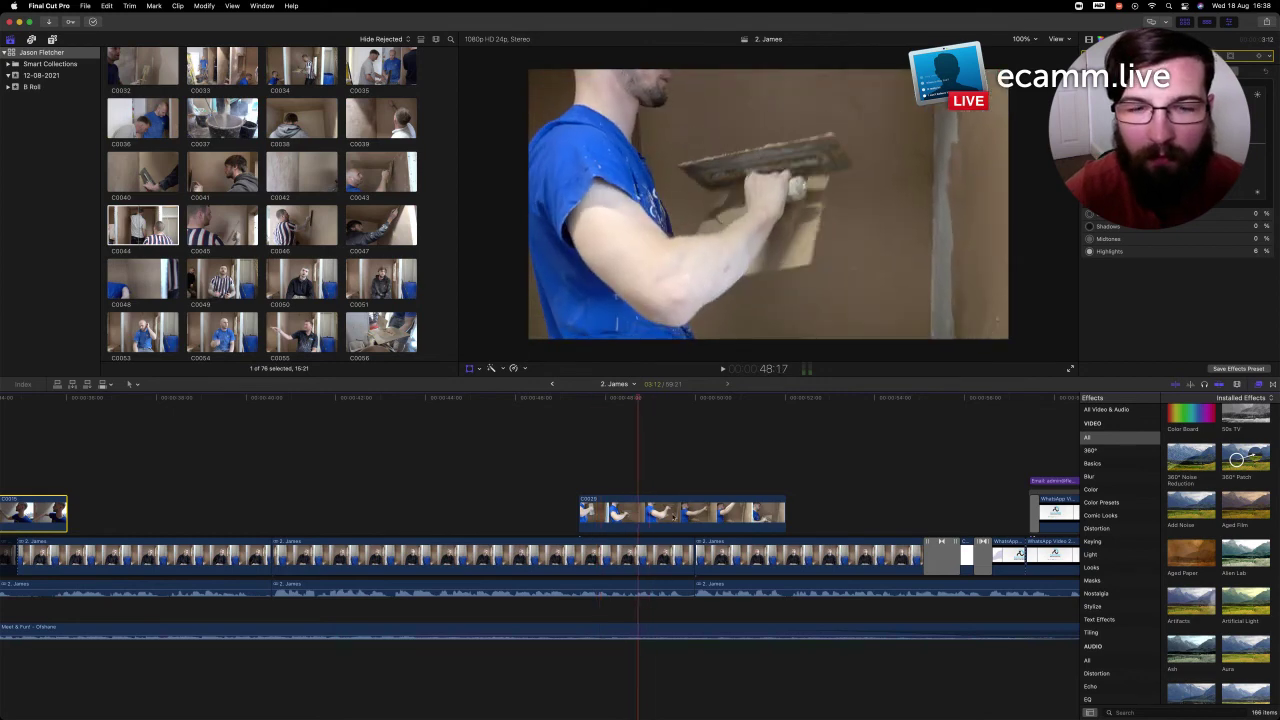
click(469, 368)
click(511, 368)
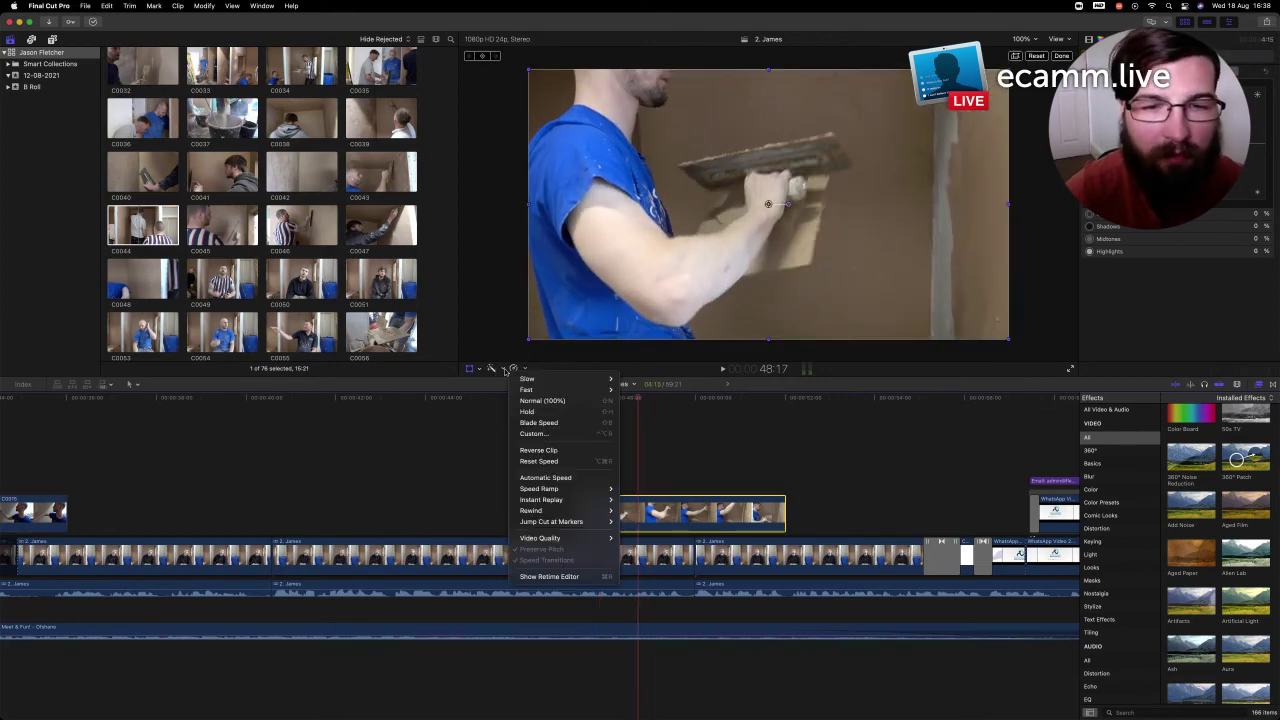
click(500, 369)
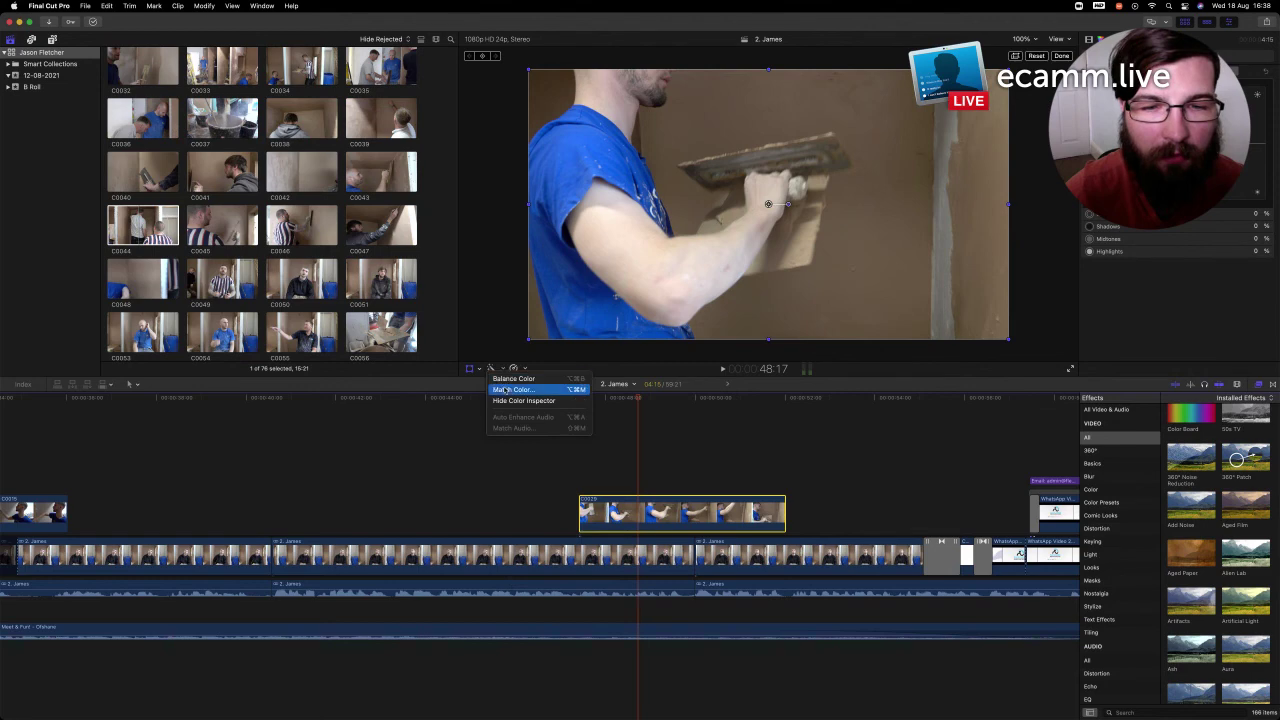
click(507, 379)
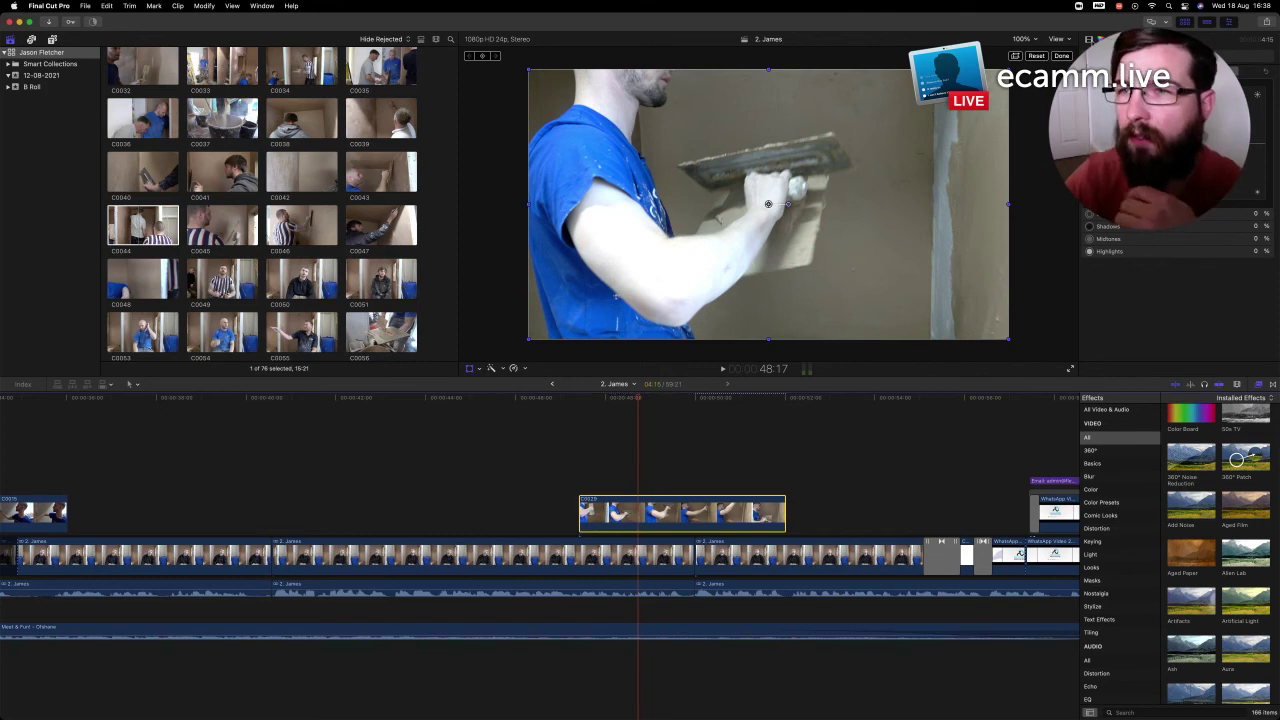
Set the trowel clip's white balance by sampling the grey vertical strip on the wall
scroll(1140, 228, down, 5)
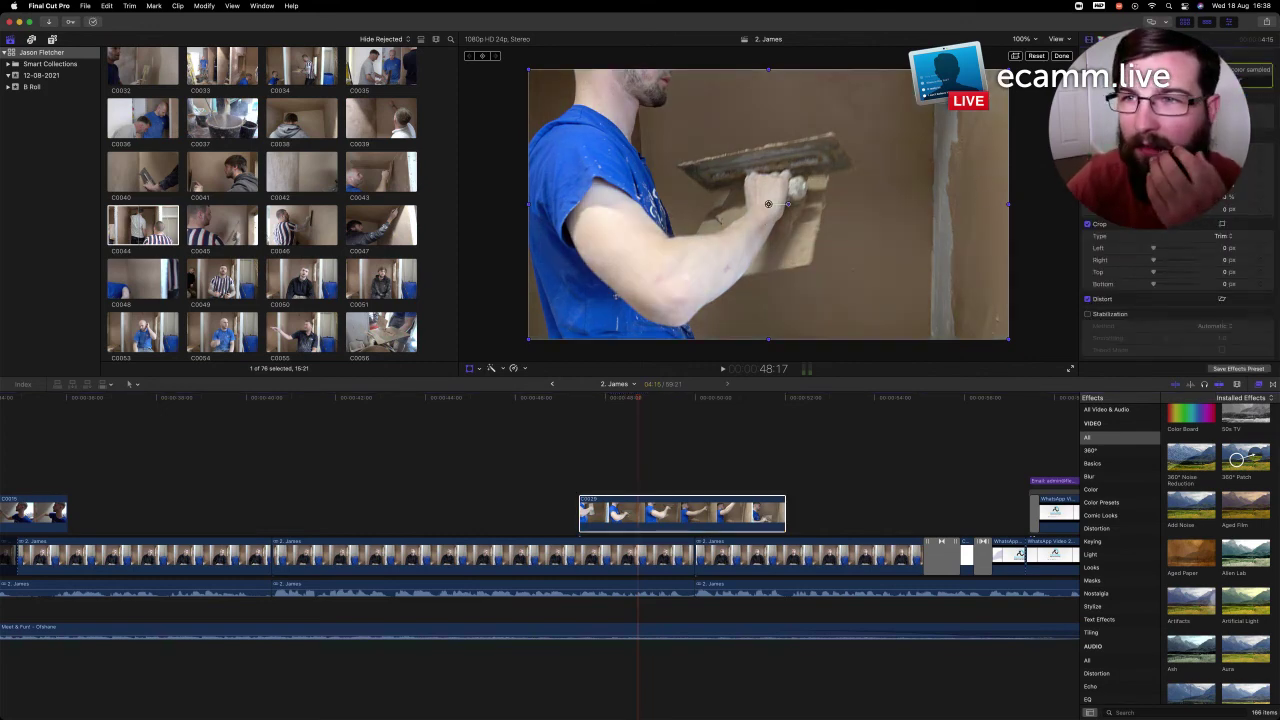
click(470, 369)
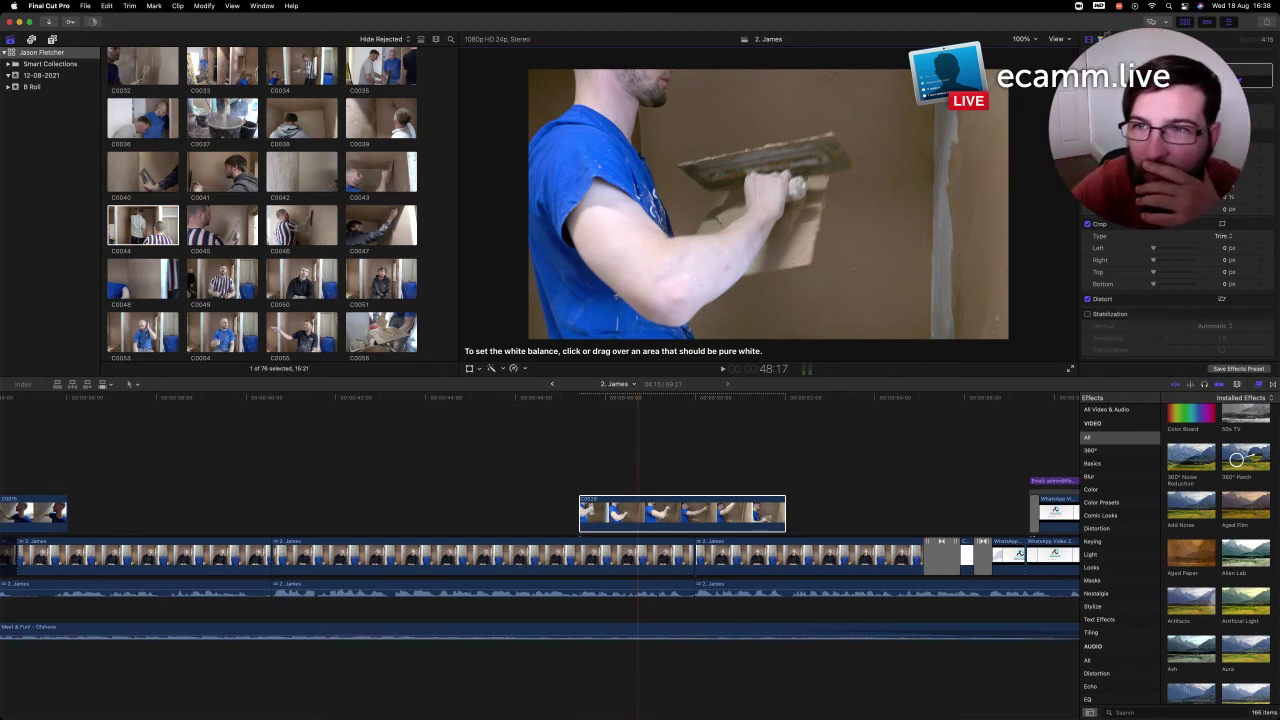
click(944, 230)
Set the trowel clip's exposure to -2% for shadows, -2% for midtones and 7% for highlights
click(1257, 216)
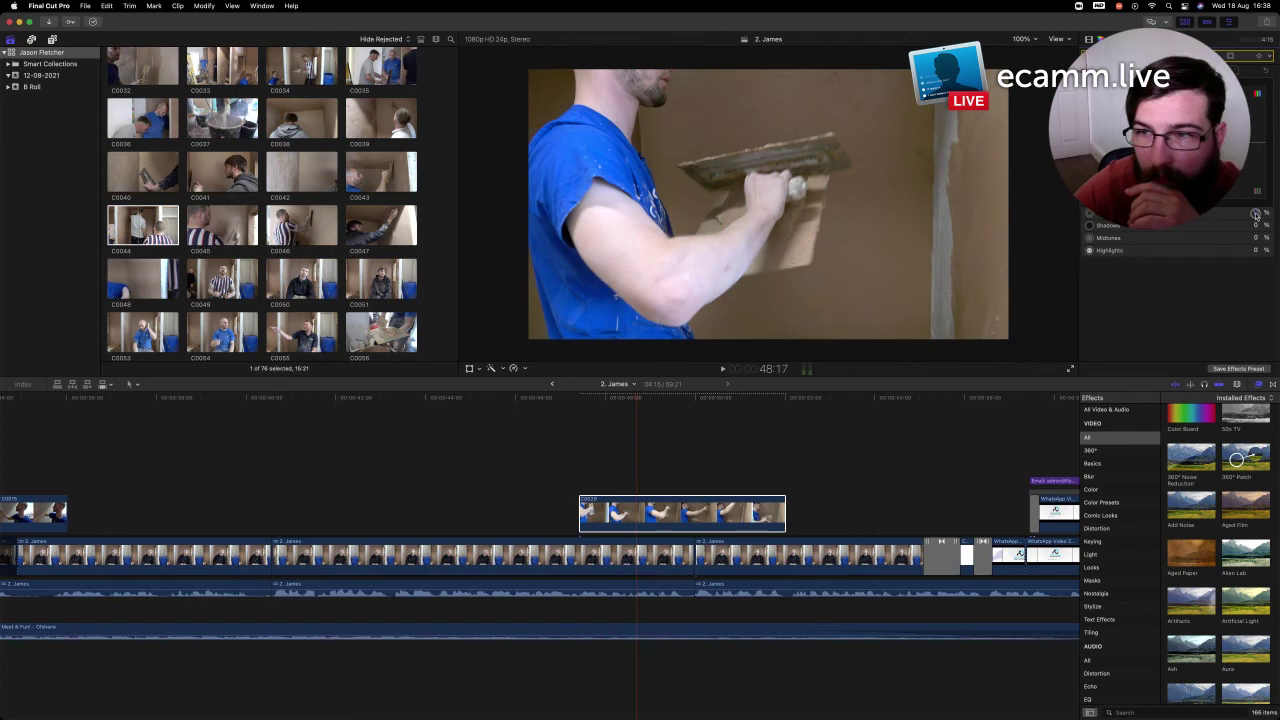
drag(1257, 215, 806, 176)
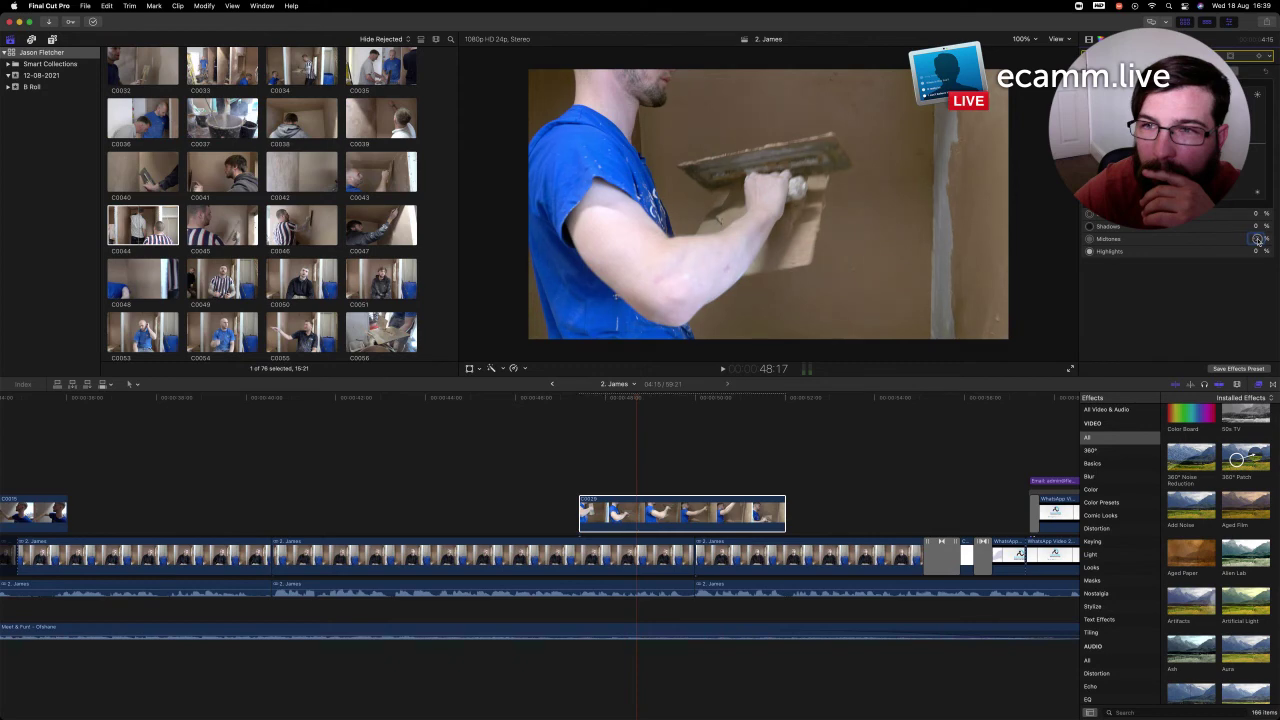
drag(1257, 239, 1256, 252)
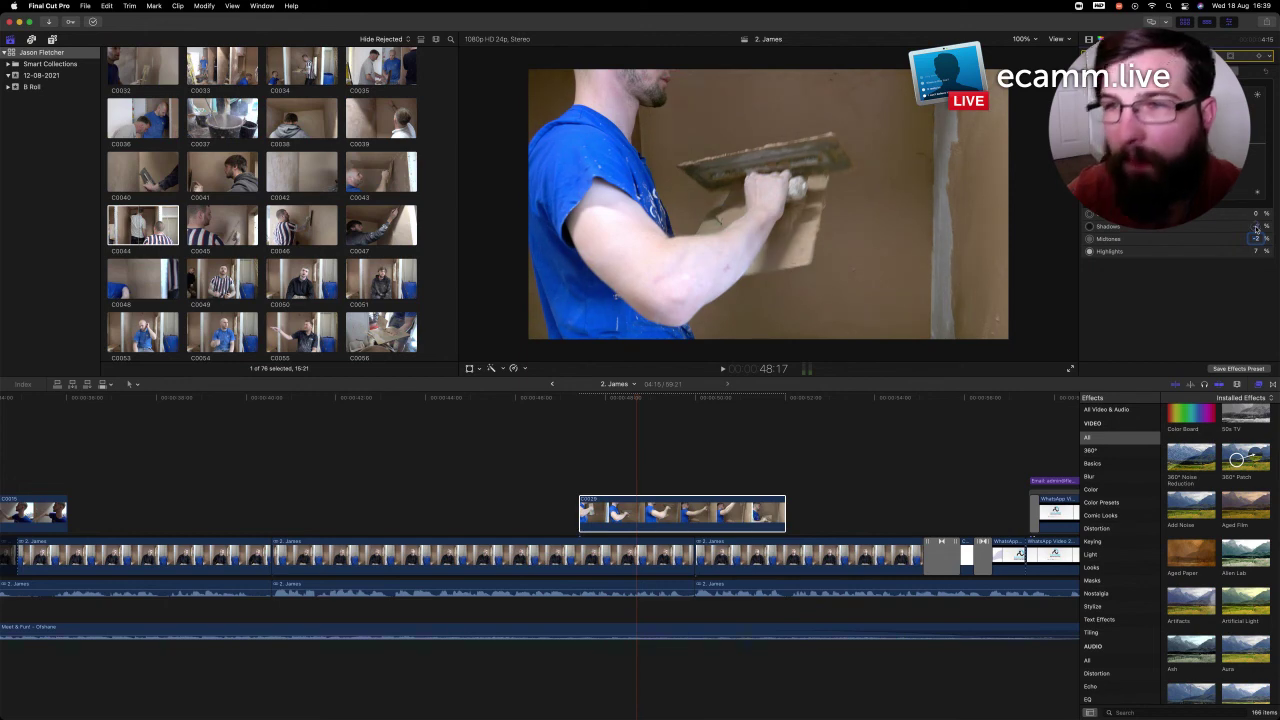
click(640, 396)
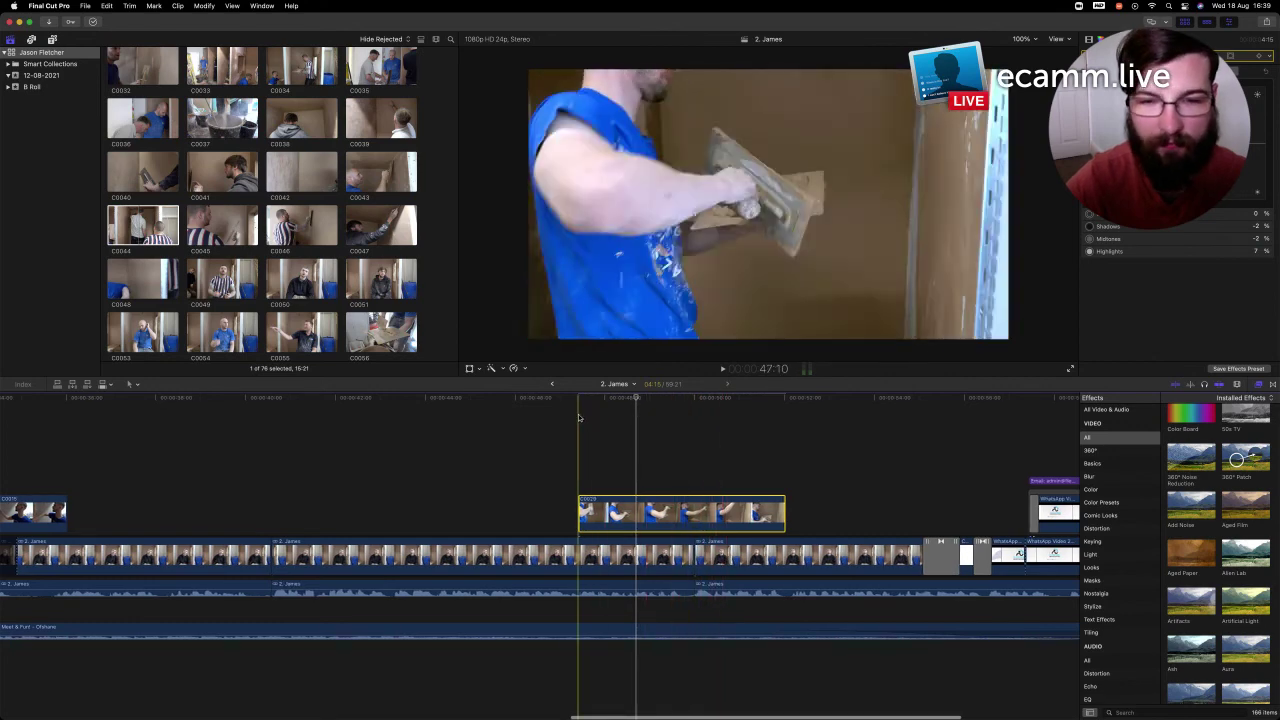
Add a Gradient - Edge title above the opening interview clip, starting about 2 seconds into the timeline
key(super+minus)
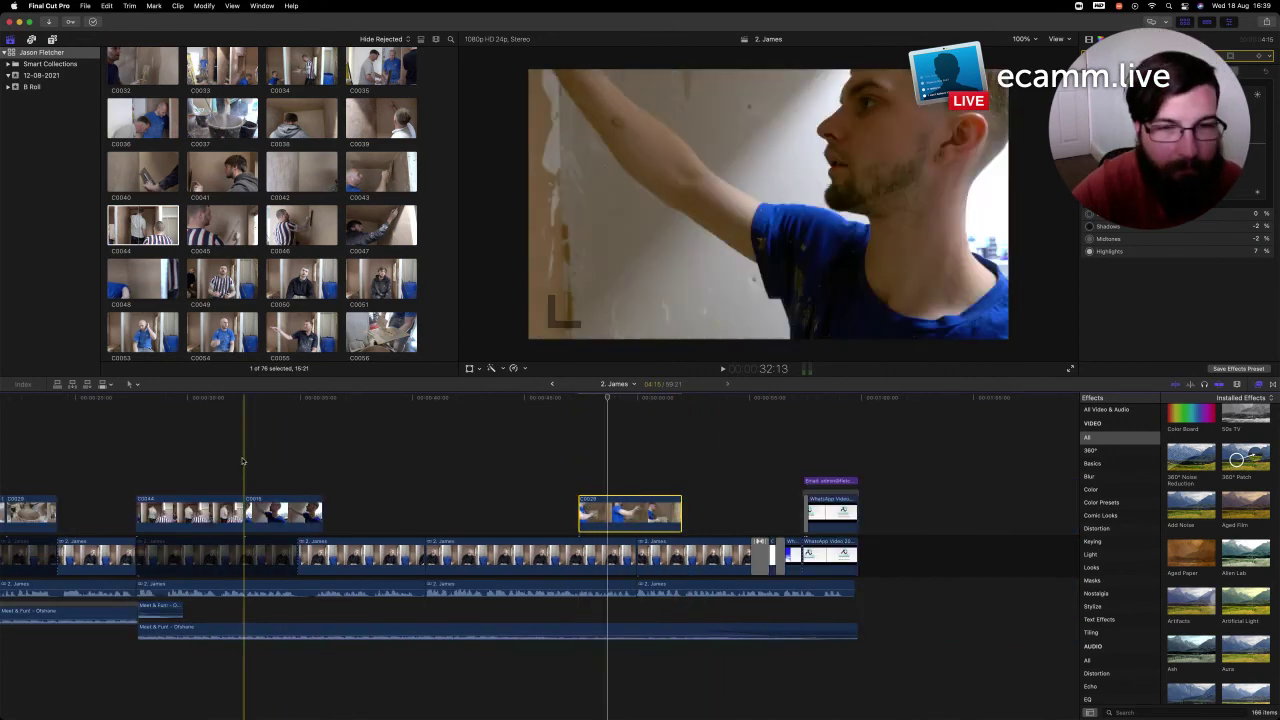
scroll(240, 460, left, 5)
scroll(218, 478, left, 1)
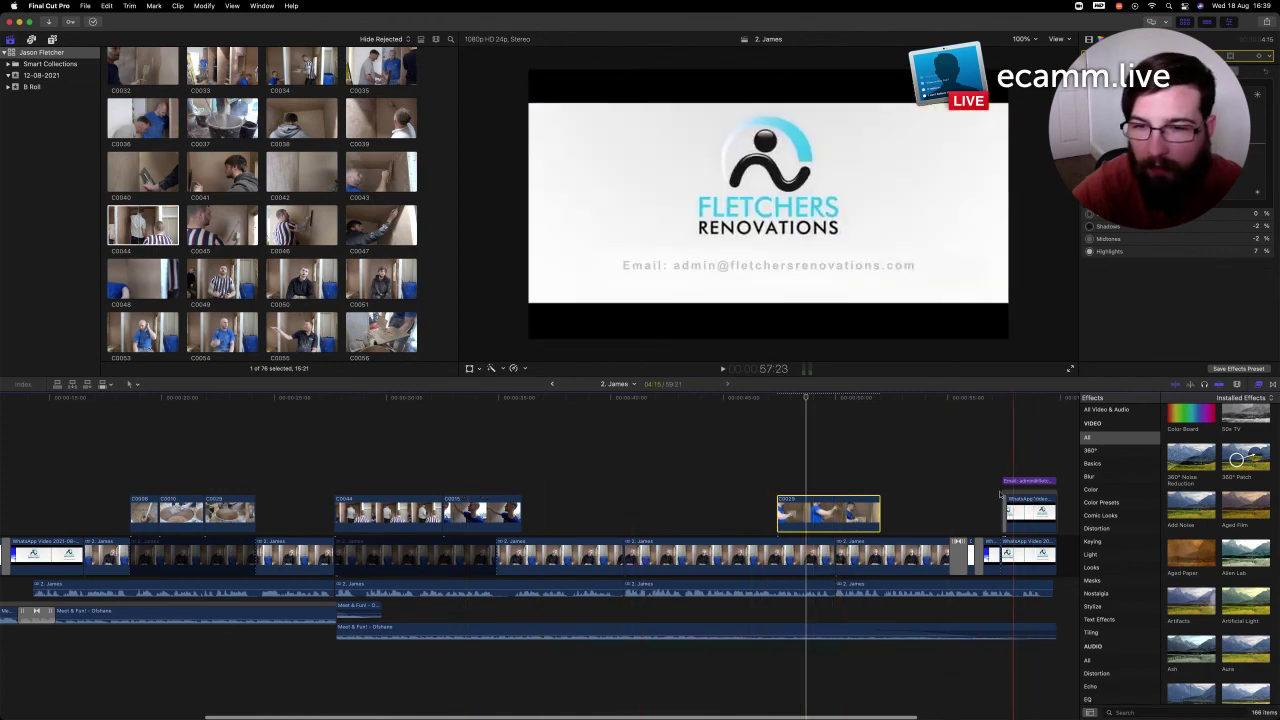
key(super+minus)
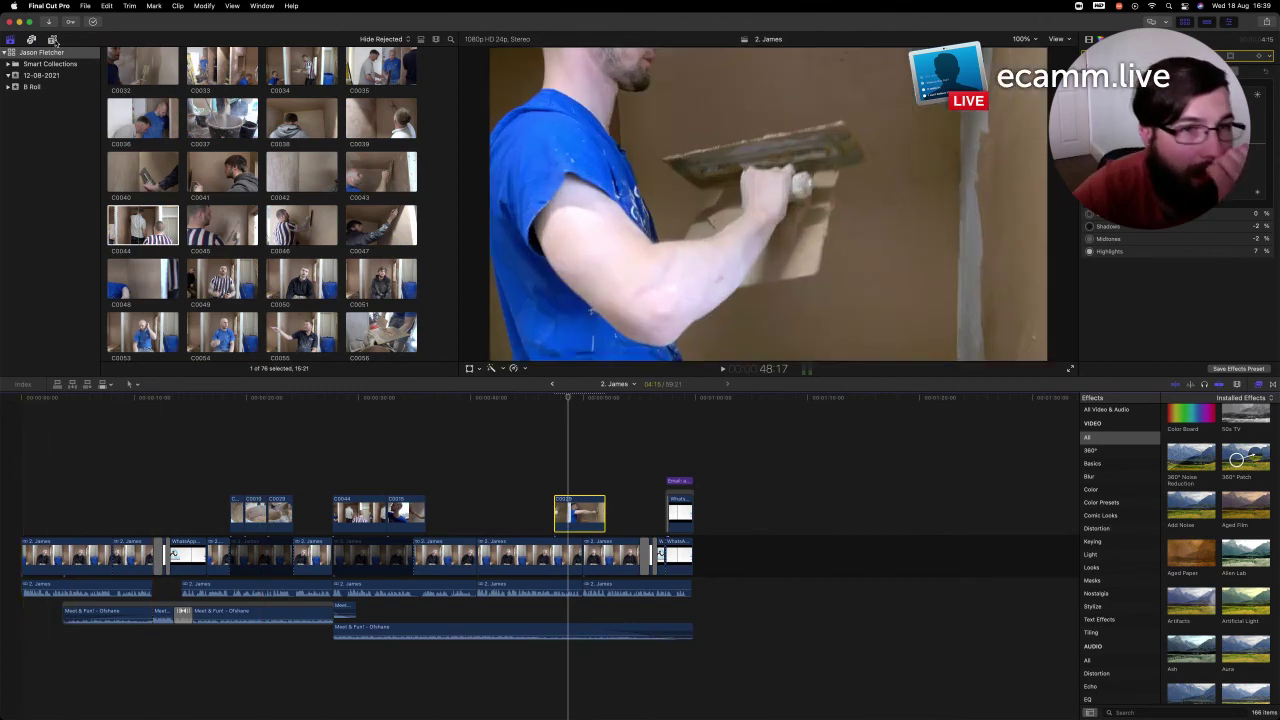
click(53, 40)
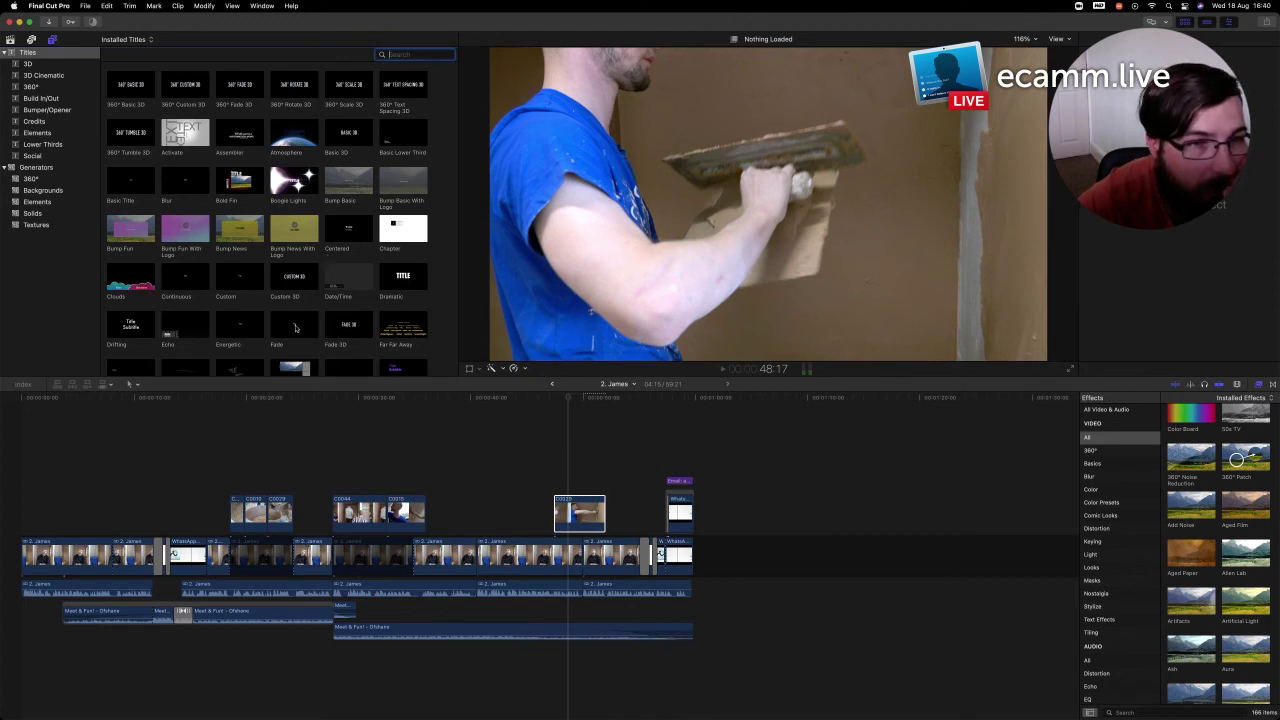
scroll(295, 328, down, 5)
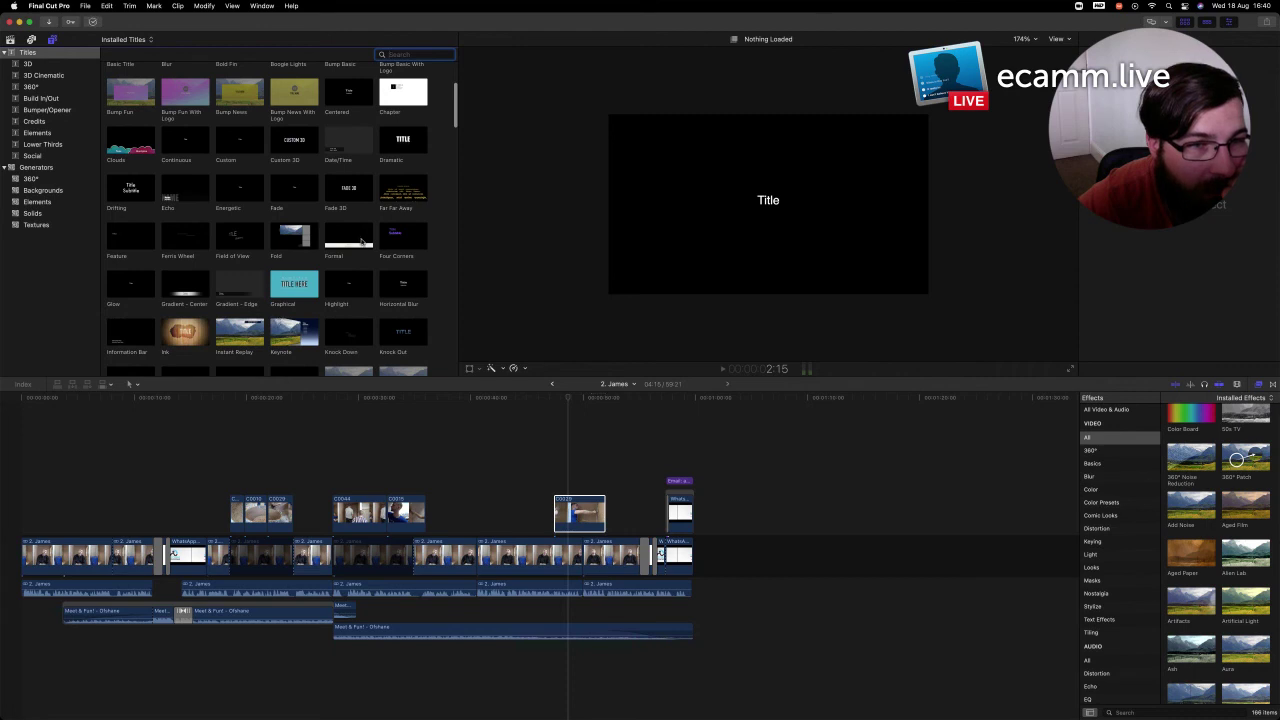
click(256, 283)
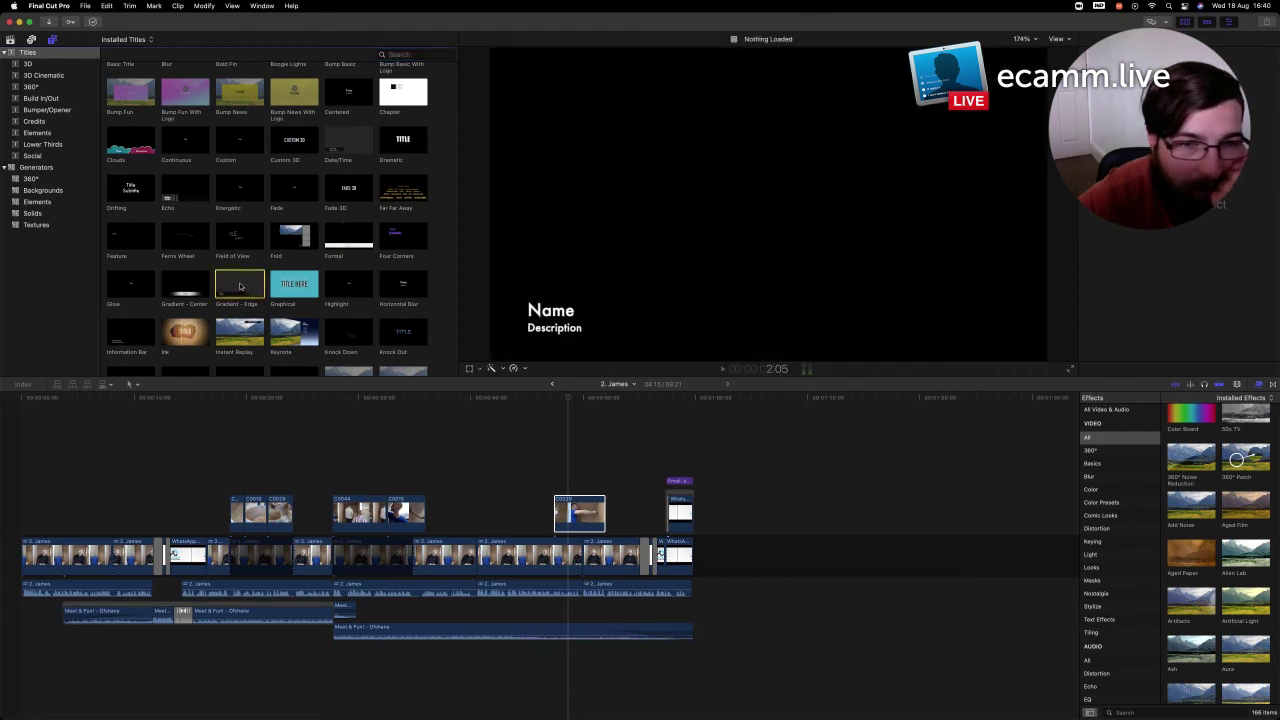
drag(155, 318, 48, 530)
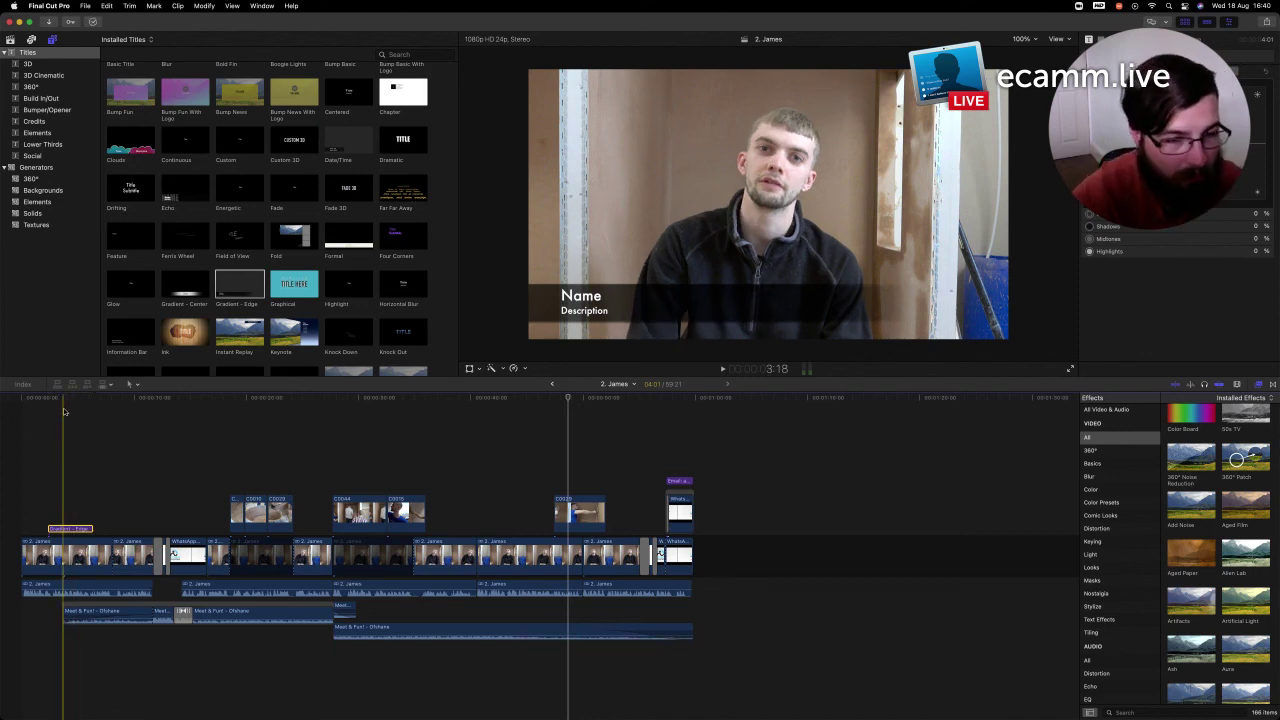
Replace the name line of the Gradient - Edge title with the interviewee's first name
key(super+equal)
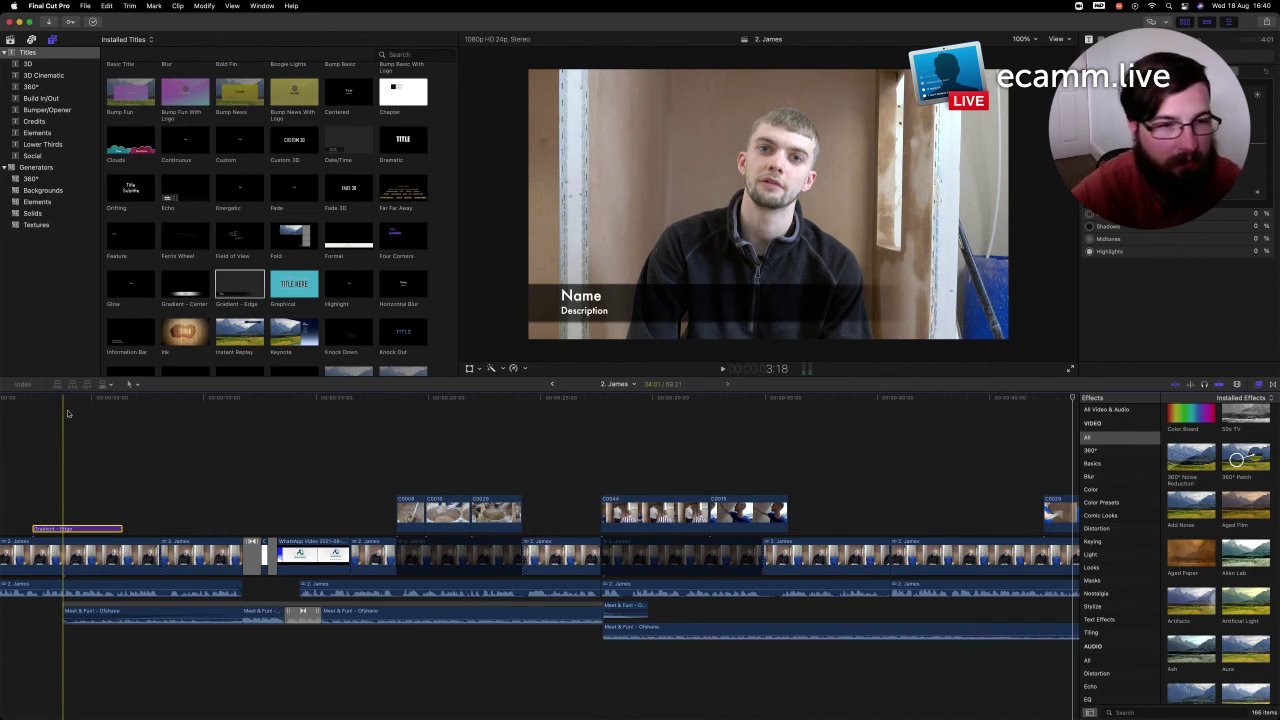
scroll(68, 413, left, 3)
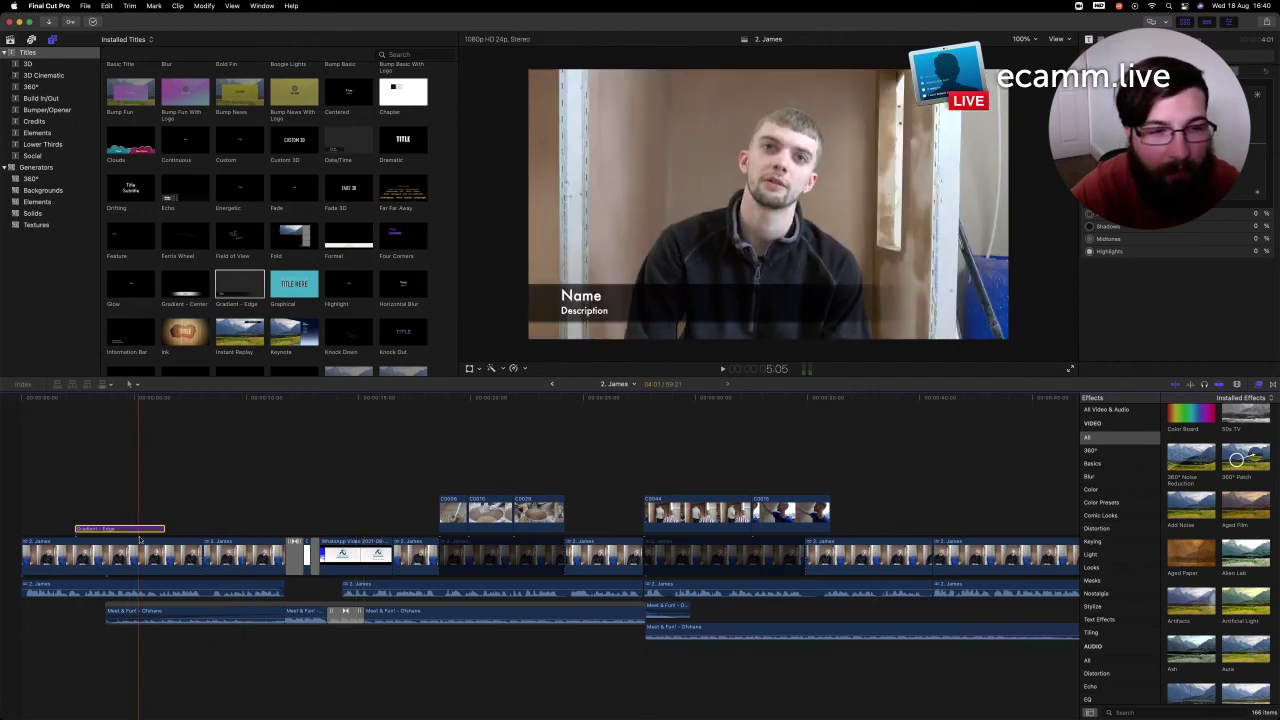
double_click(139, 533)
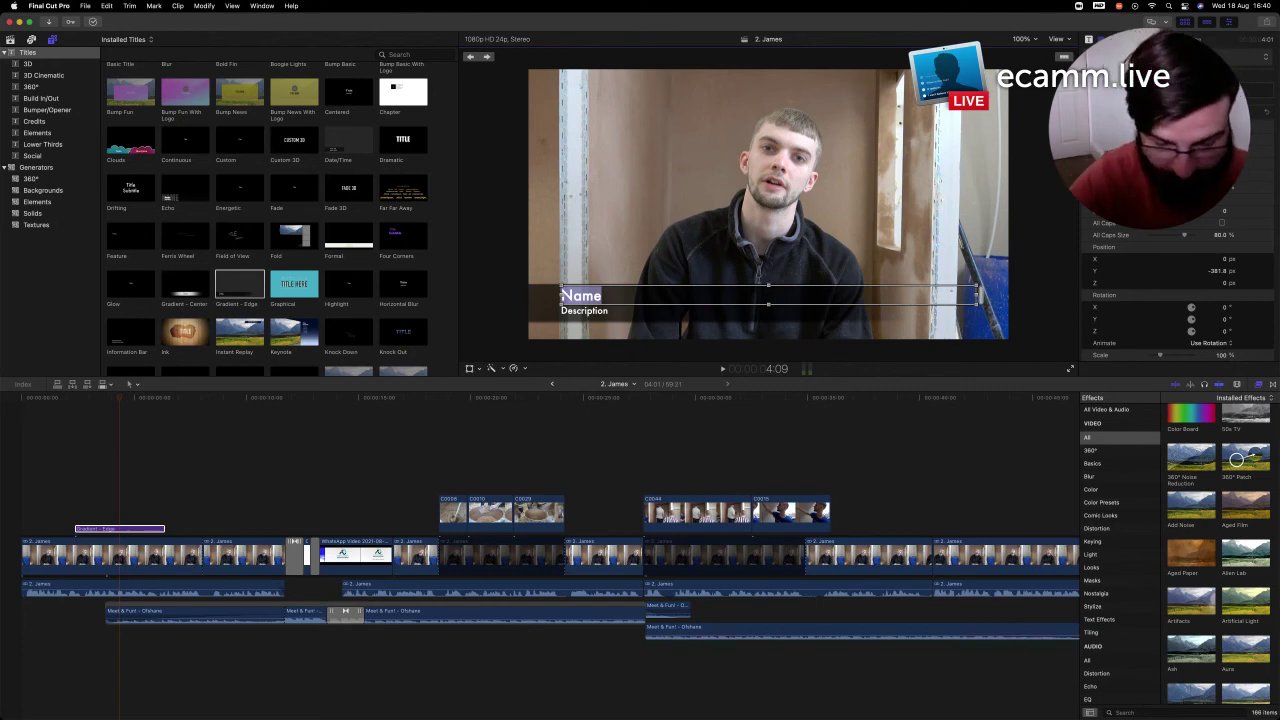
text(James)
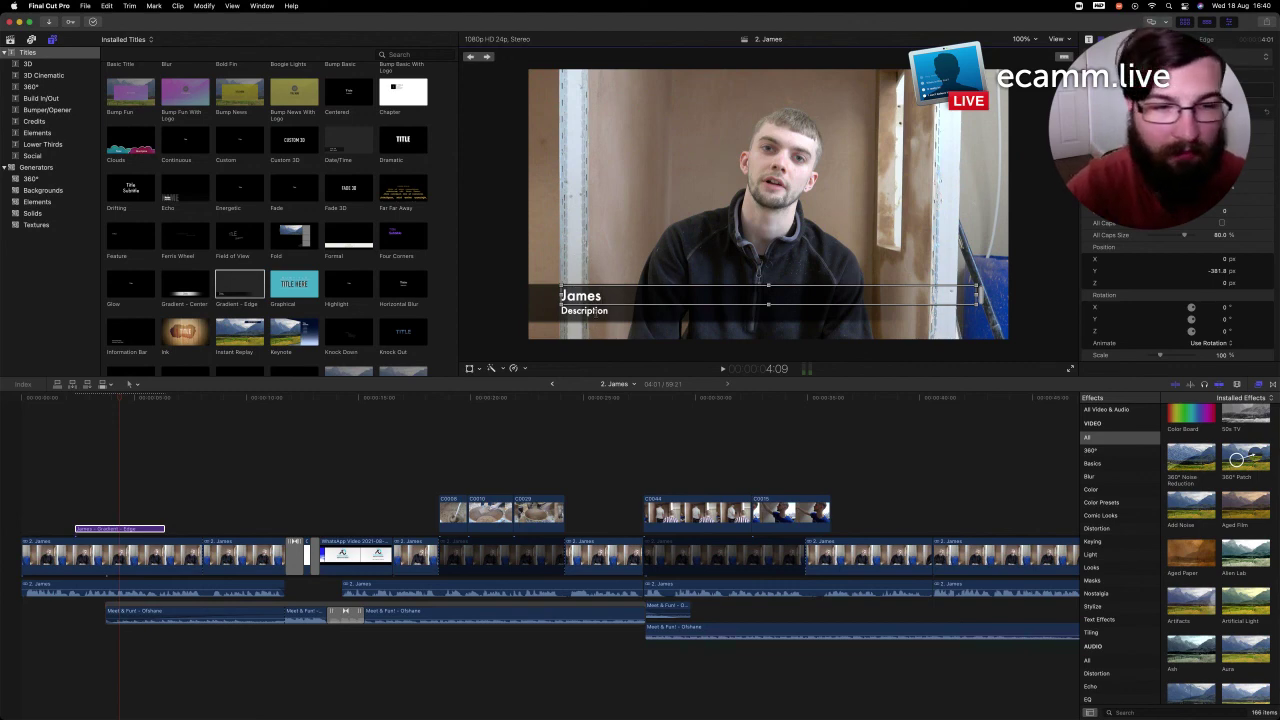
Replace the title's description line with "Student At Fletchers Renovations"
click(598, 312)
drag(608, 311, 561, 311)
text(Dr S)
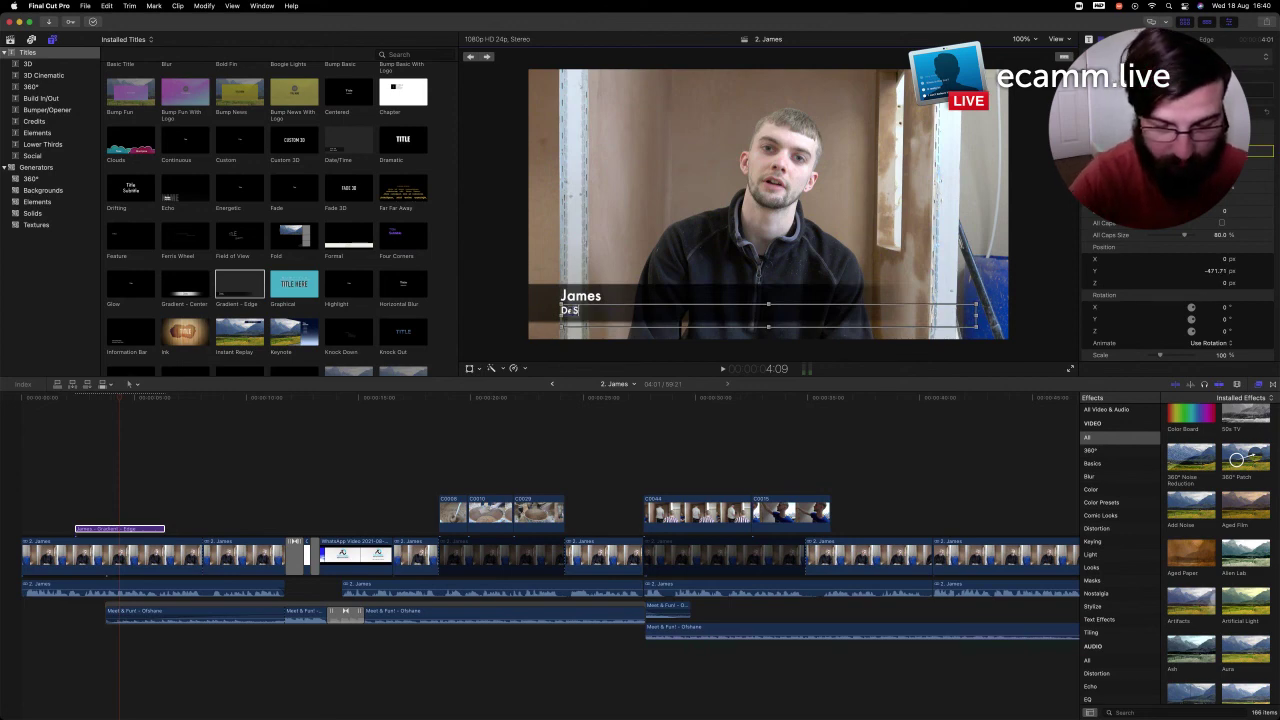
text(tudent)
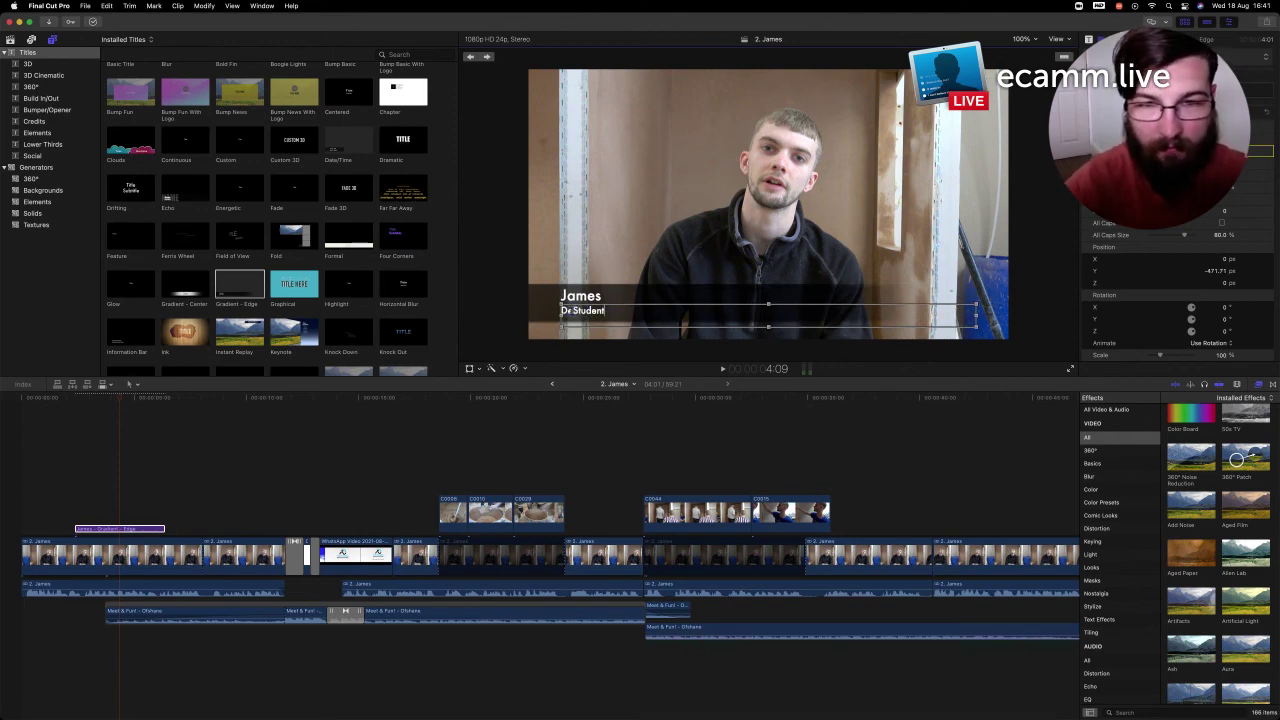
key(BackSpace)
key(BackSpace)
key(BackSpace)
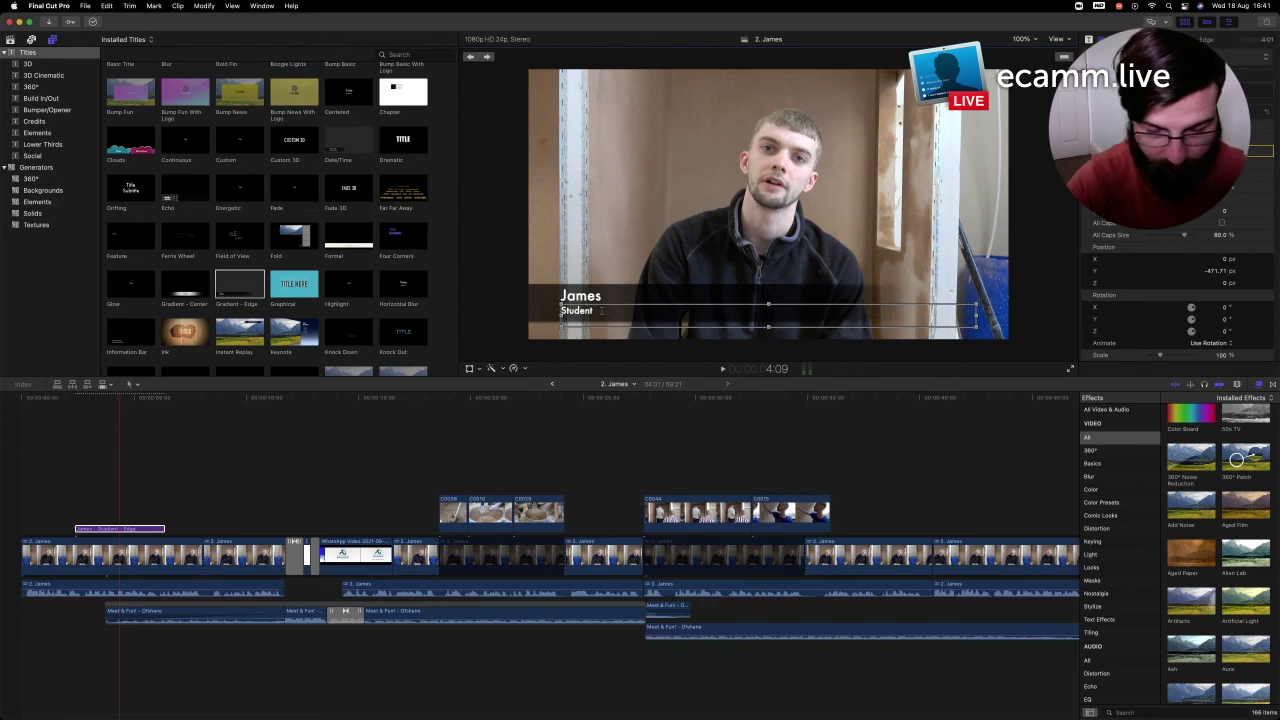
text(At Fletchers R)
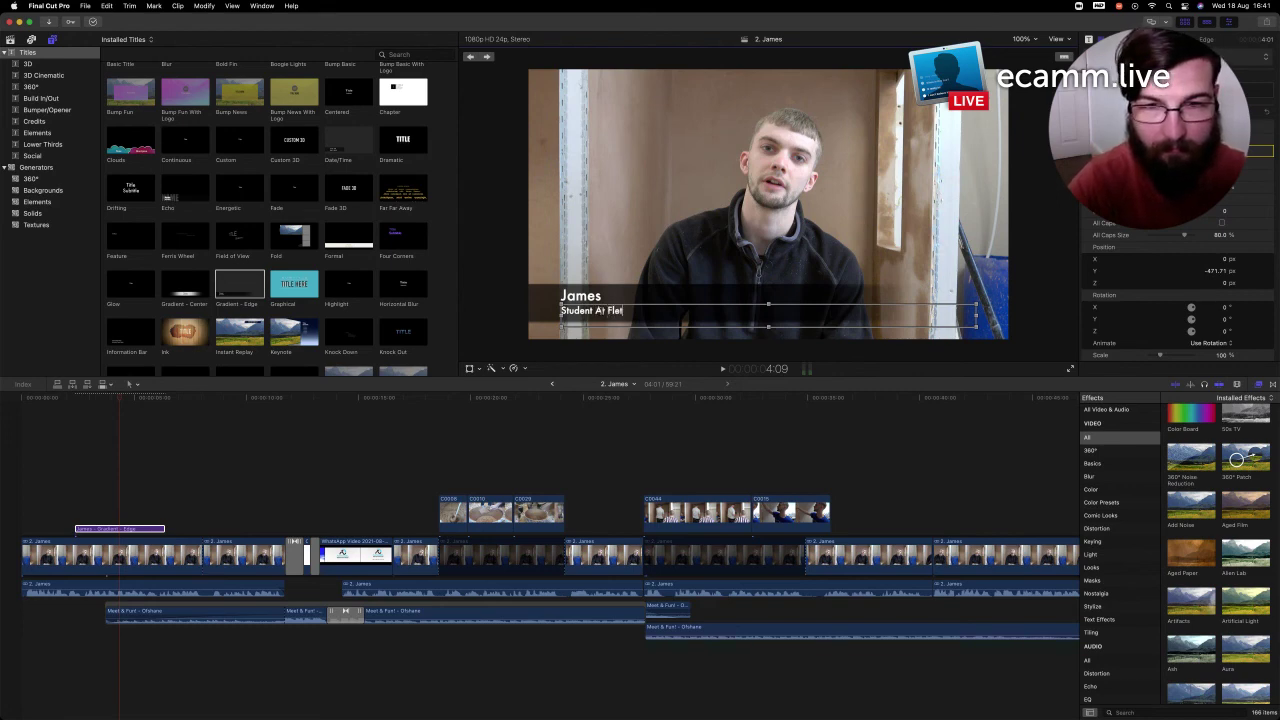
text(enovations)
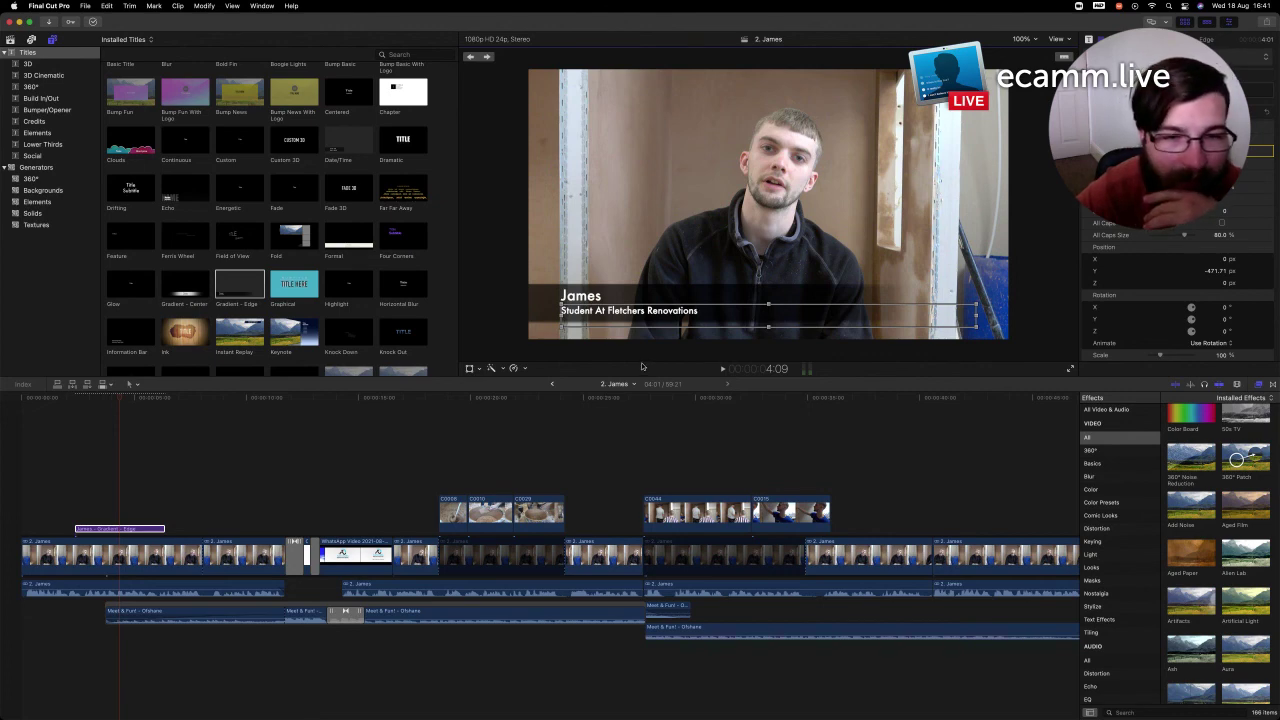
Colour the lower-third title's gradient bar with the turquoise sampled from the Fletchers logo, saving it as a swatch, and view the title at 4:07
scroll(296, 459, right, 1)
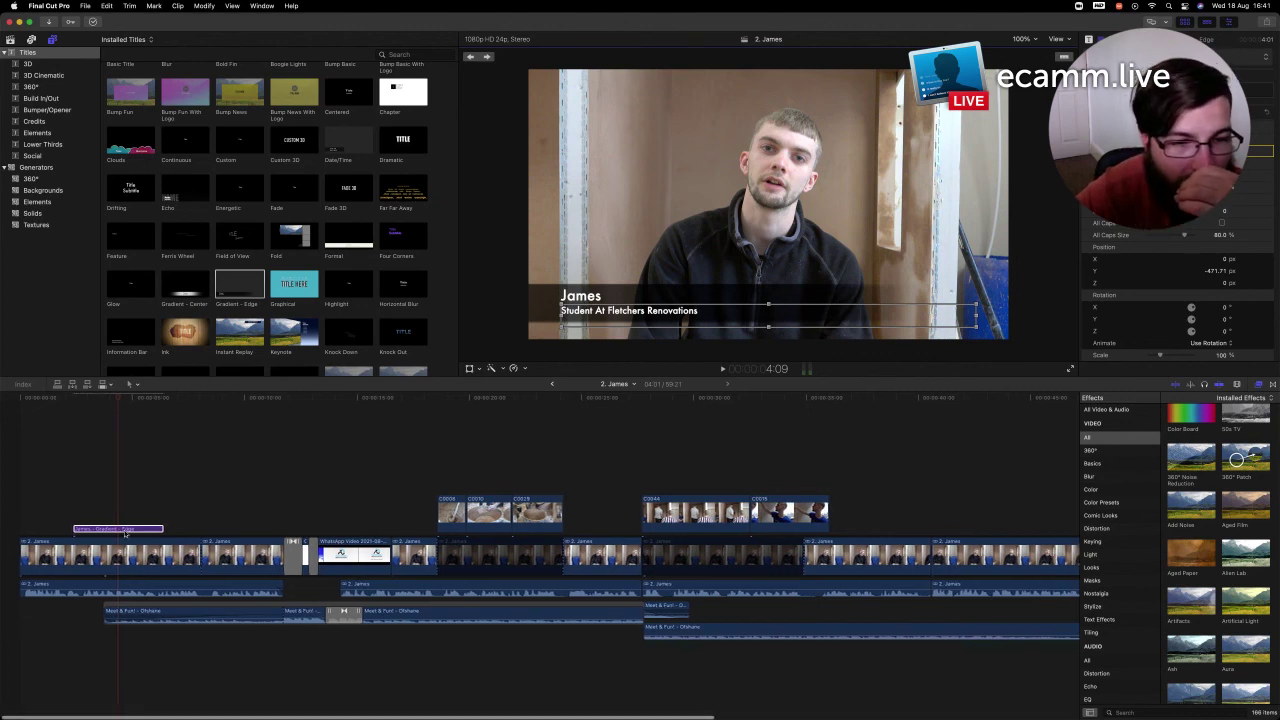
click(345, 397)
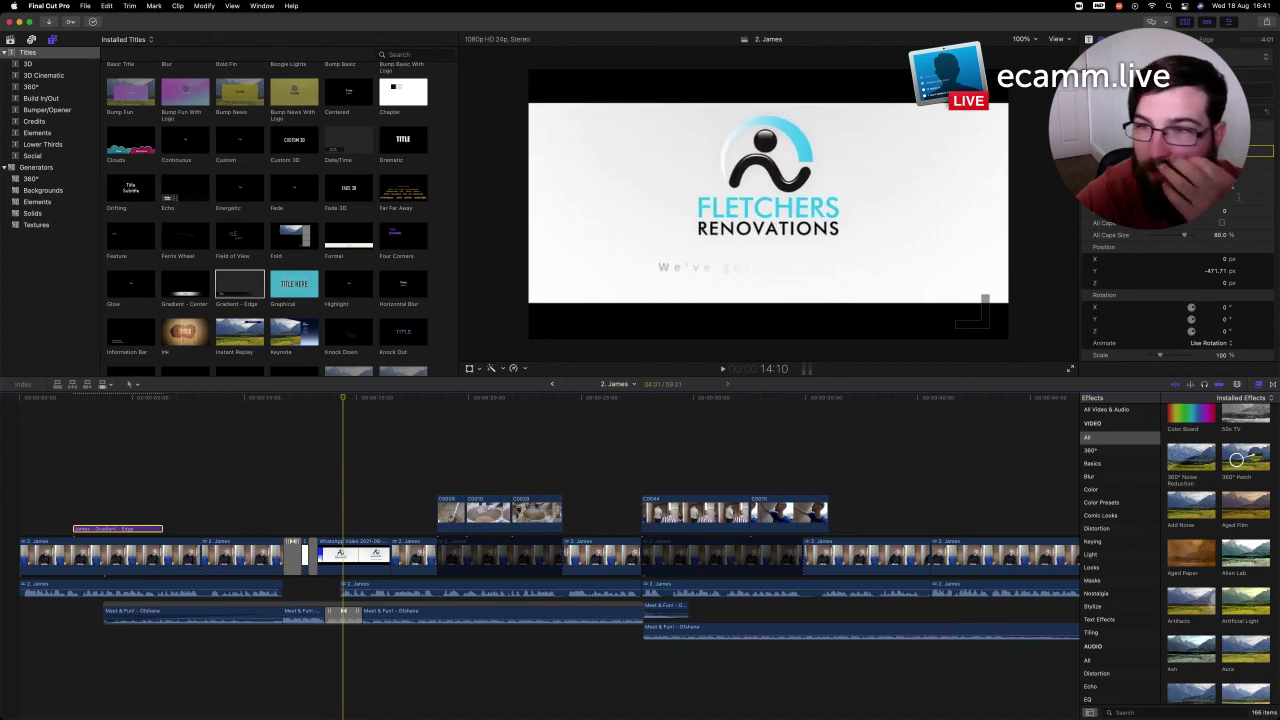
scroll(1169, 252, down, 5)
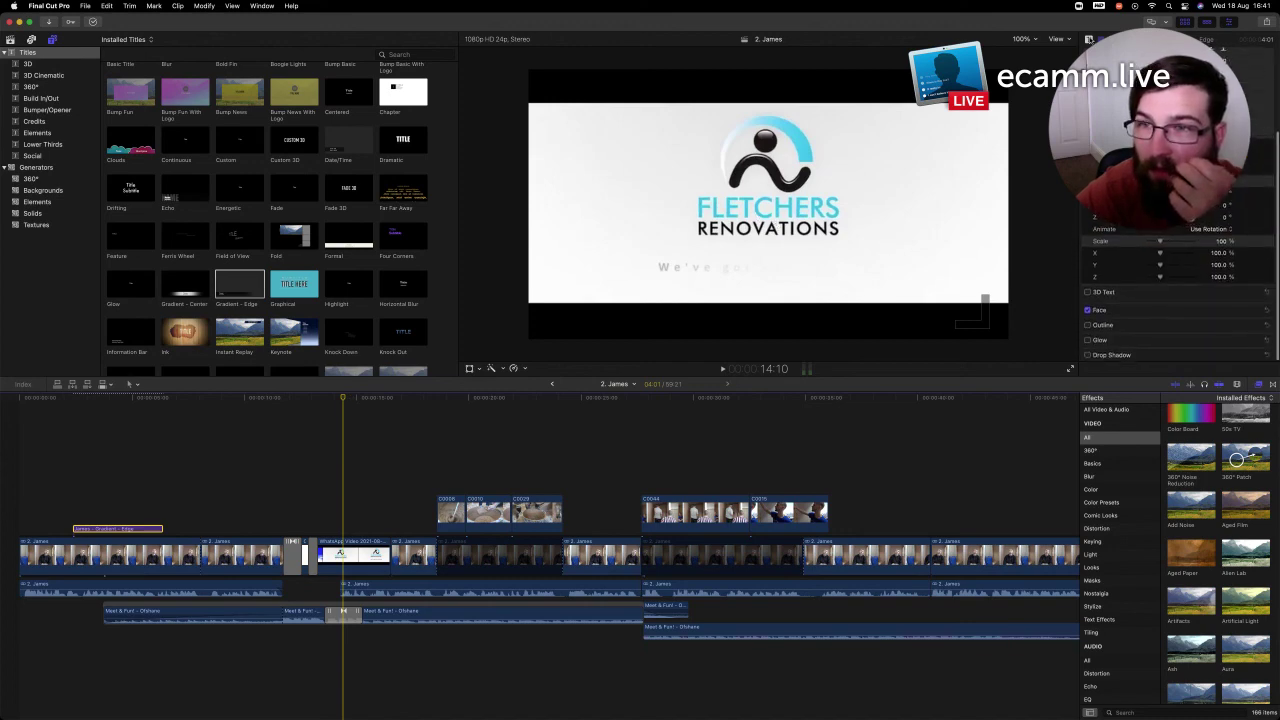
click(1088, 38)
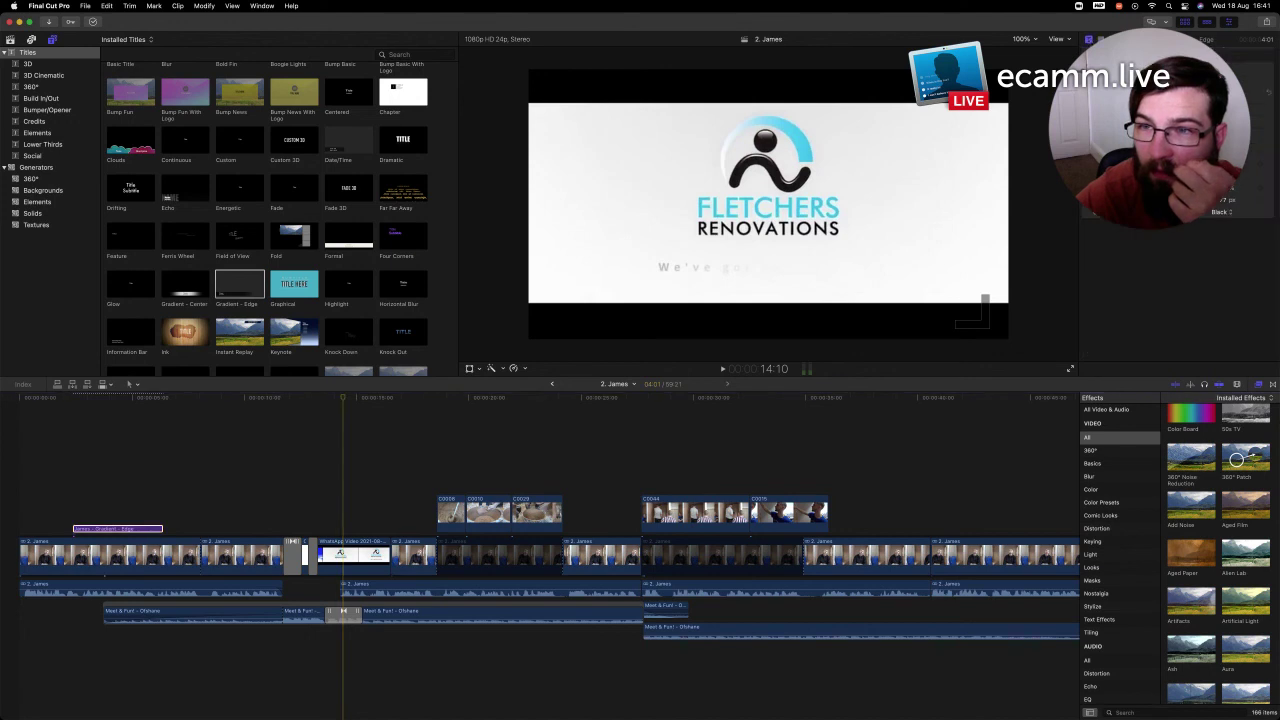
click(1228, 212)
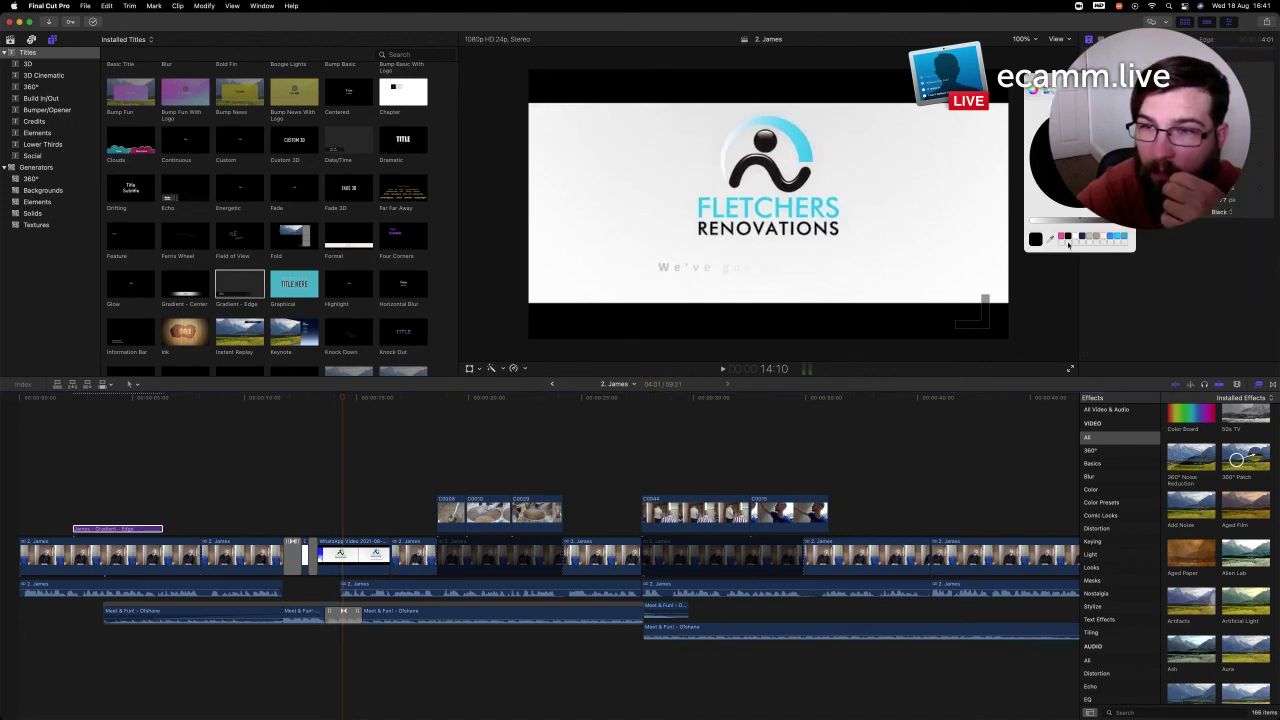
click(1050, 238)
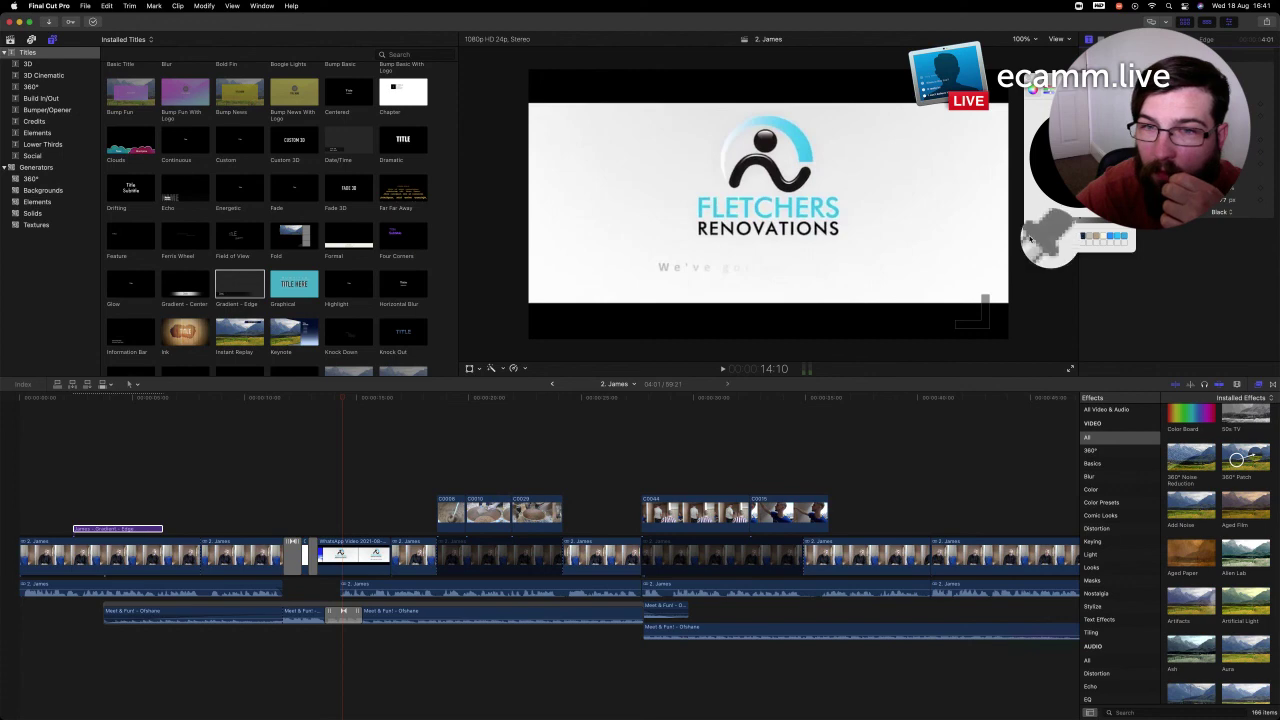
click(831, 209)
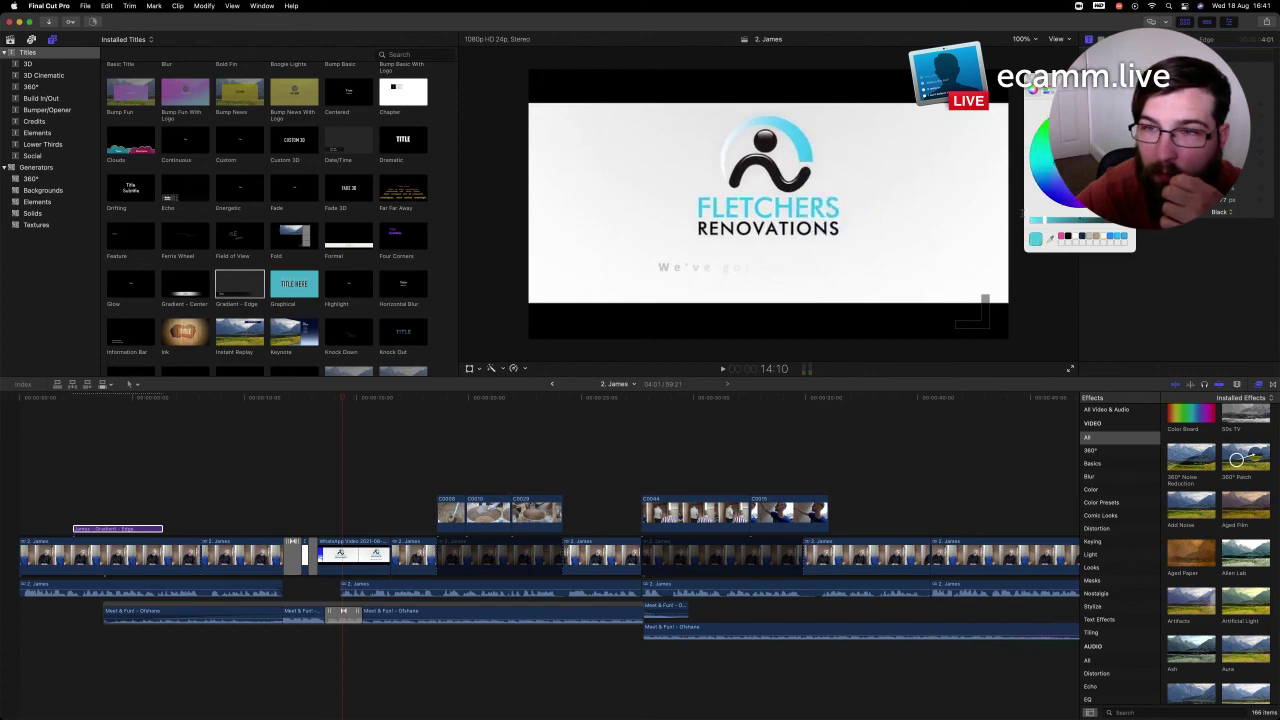
drag(1036, 238, 1080, 264)
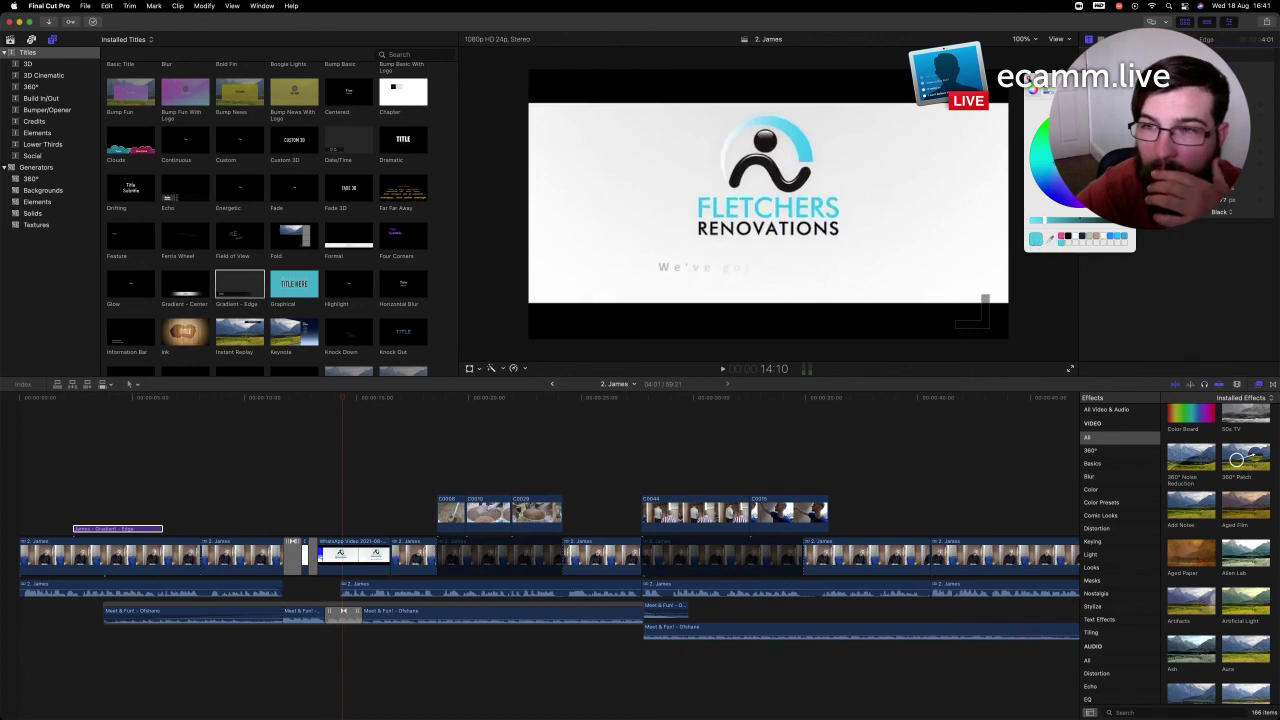
key(Escape)
click(115, 399)
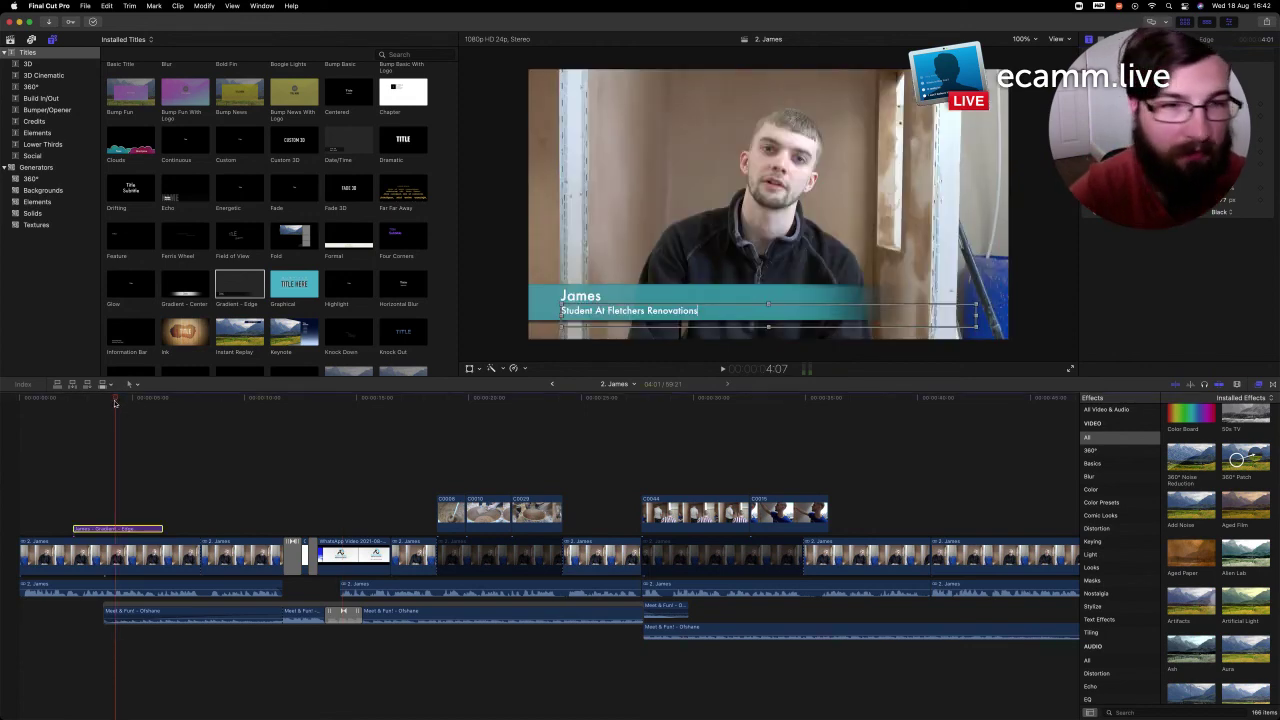
Move the lower-third title to start at 3:18 with the first music clip, and play back the opening to check its timing
drag(98, 400, 10, 400)
key(space)
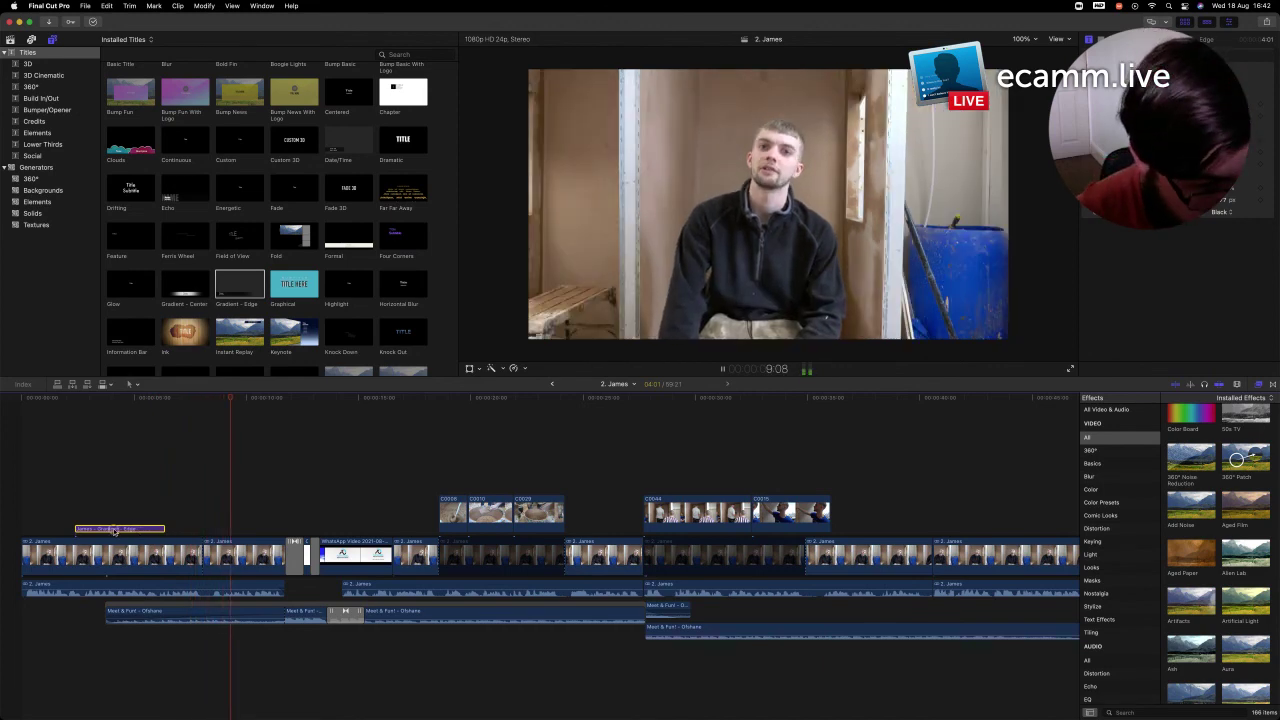
mouse_move(104, 531)
mouse_down()
mouse_move(127, 531)
mouse_move(108, 518)
mouse_up()
click(108, 398)
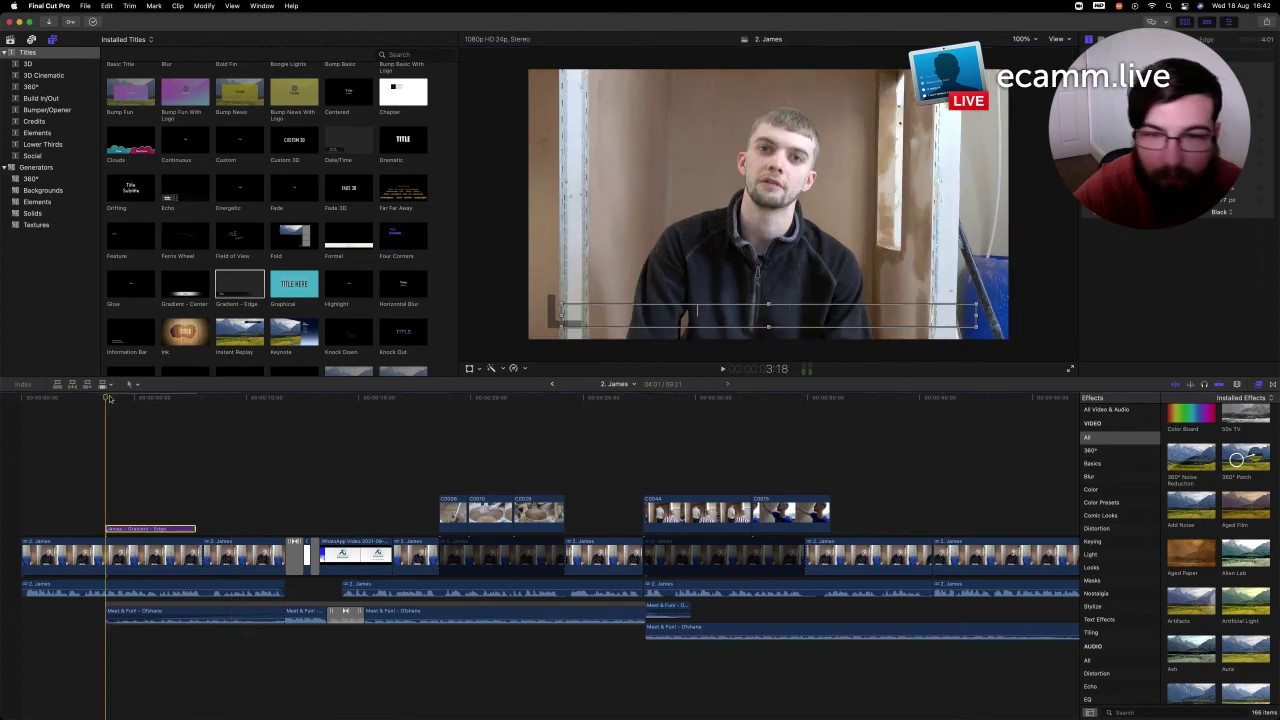
key(space)
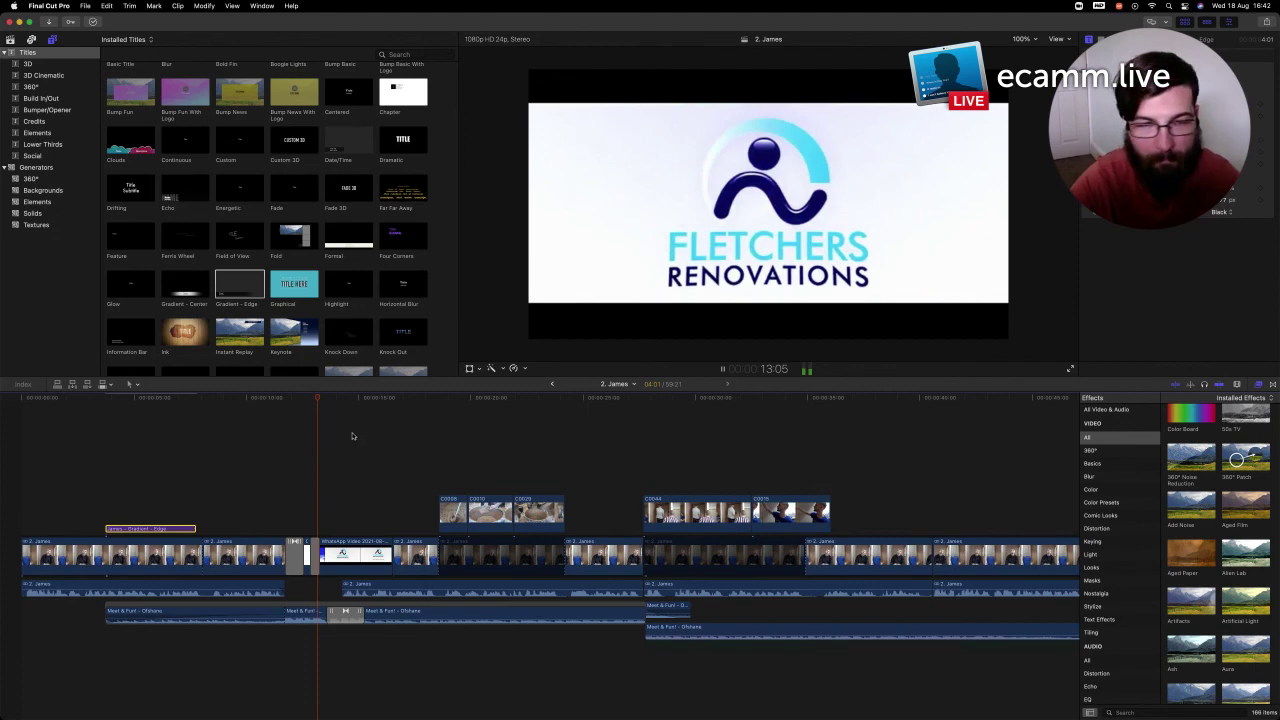
key(space)
Change the font of the closing email title at the end of the timeline to Futura
key(cmd+minus)
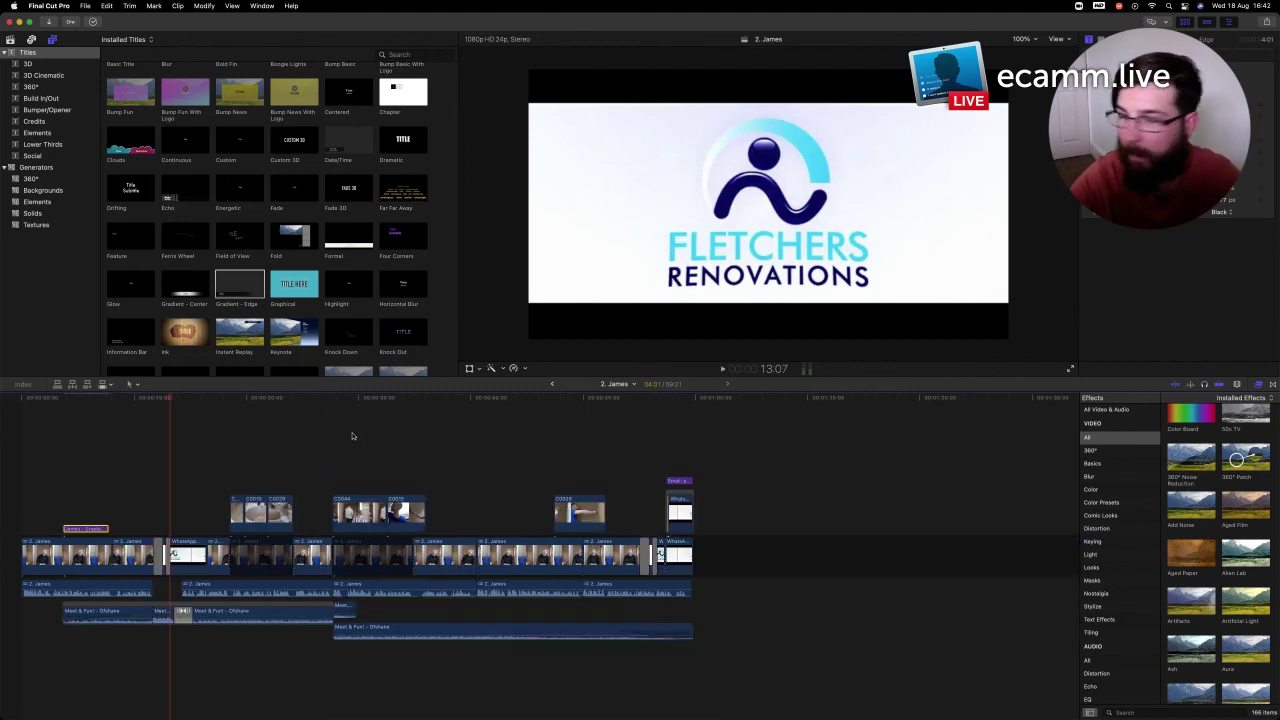
click(21, 399)
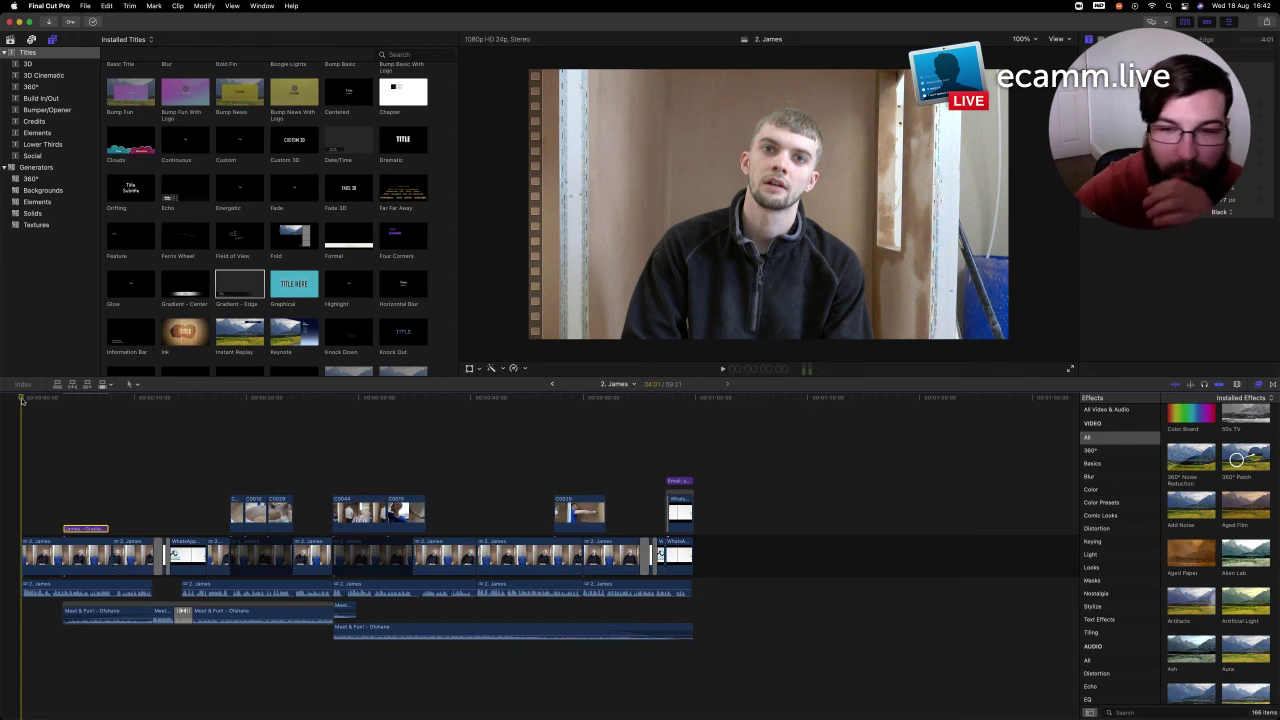
click(683, 484)
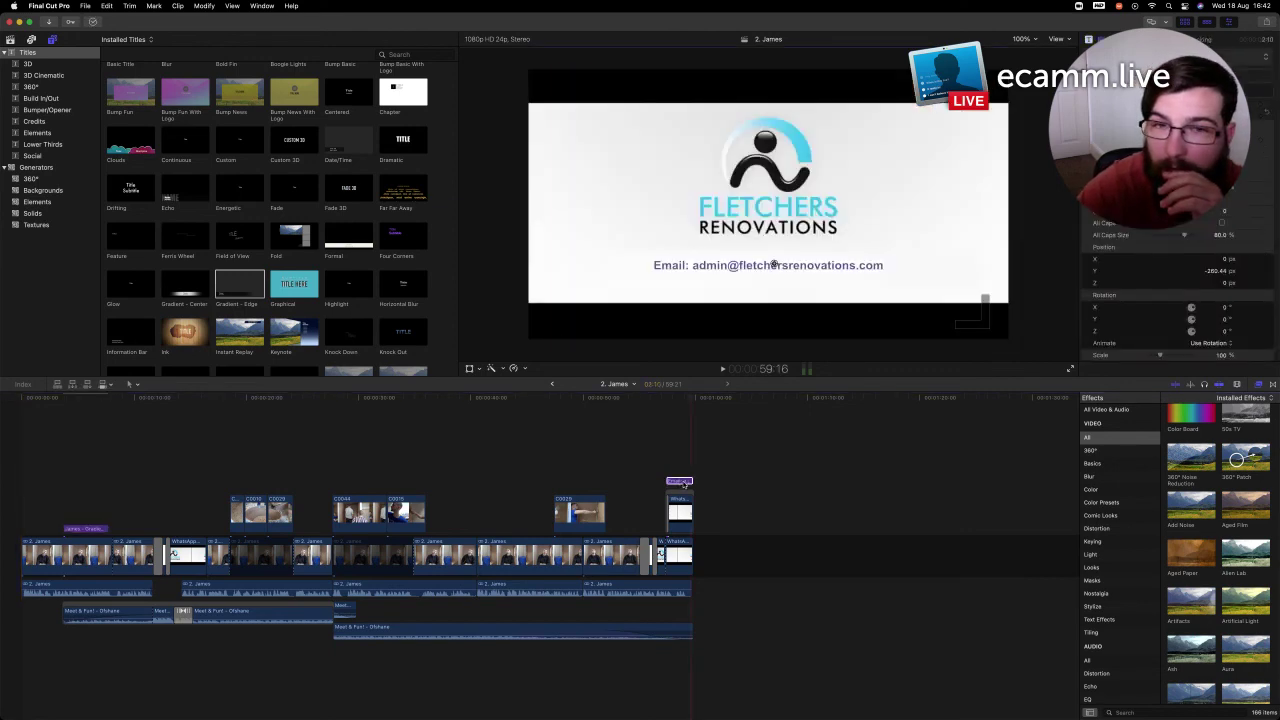
click(1240, 129)
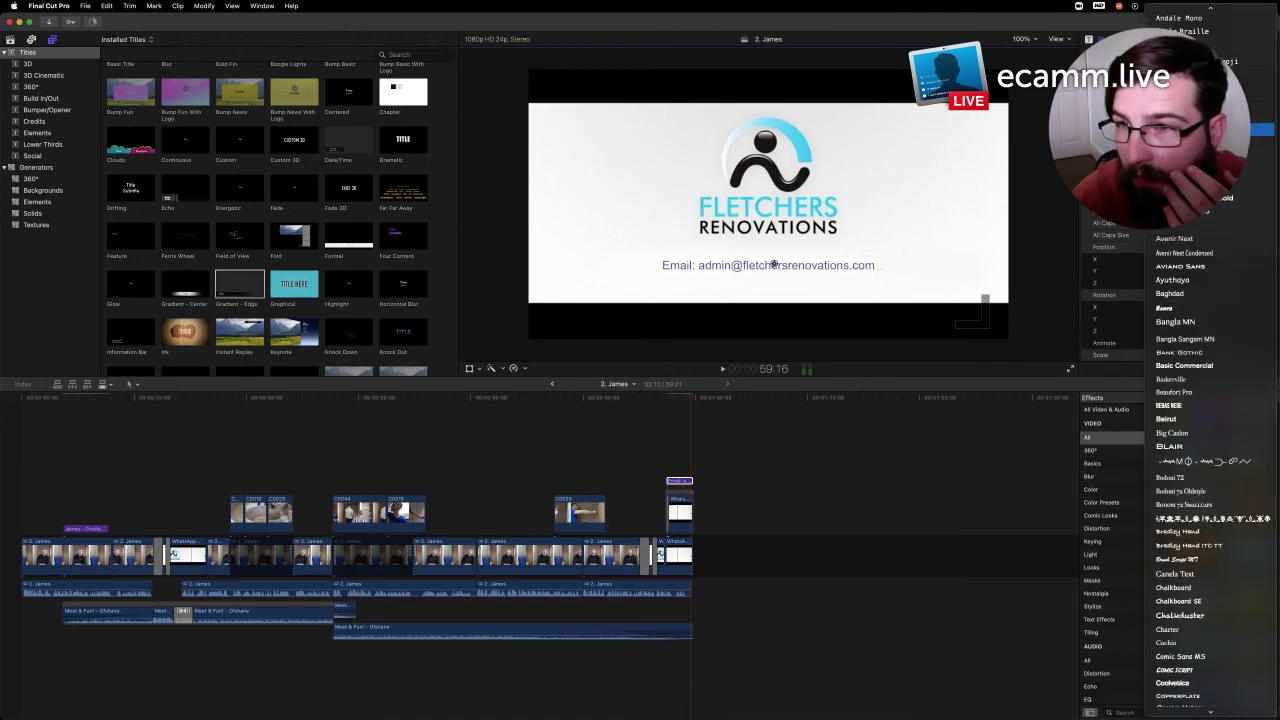
text(mono)
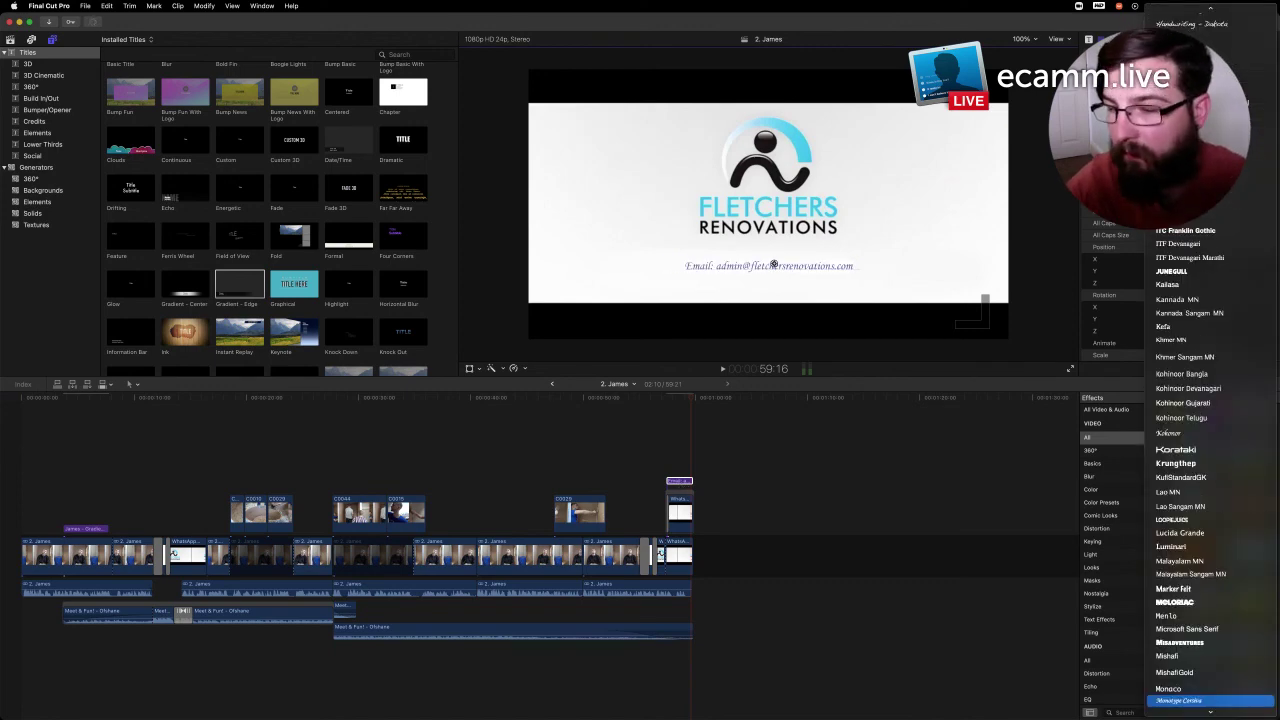
key(Up)
key(Up)
key(Up)
key(Up)
key(Up)
key(Up)
key(Up)
key(Up)
key(Up)
key(Up)
key(Up)
key(Up)
key(Up)
key(Up)
key(Up)
key(Up)
key(Up)
key(Up)
key(Up)
key(Up)
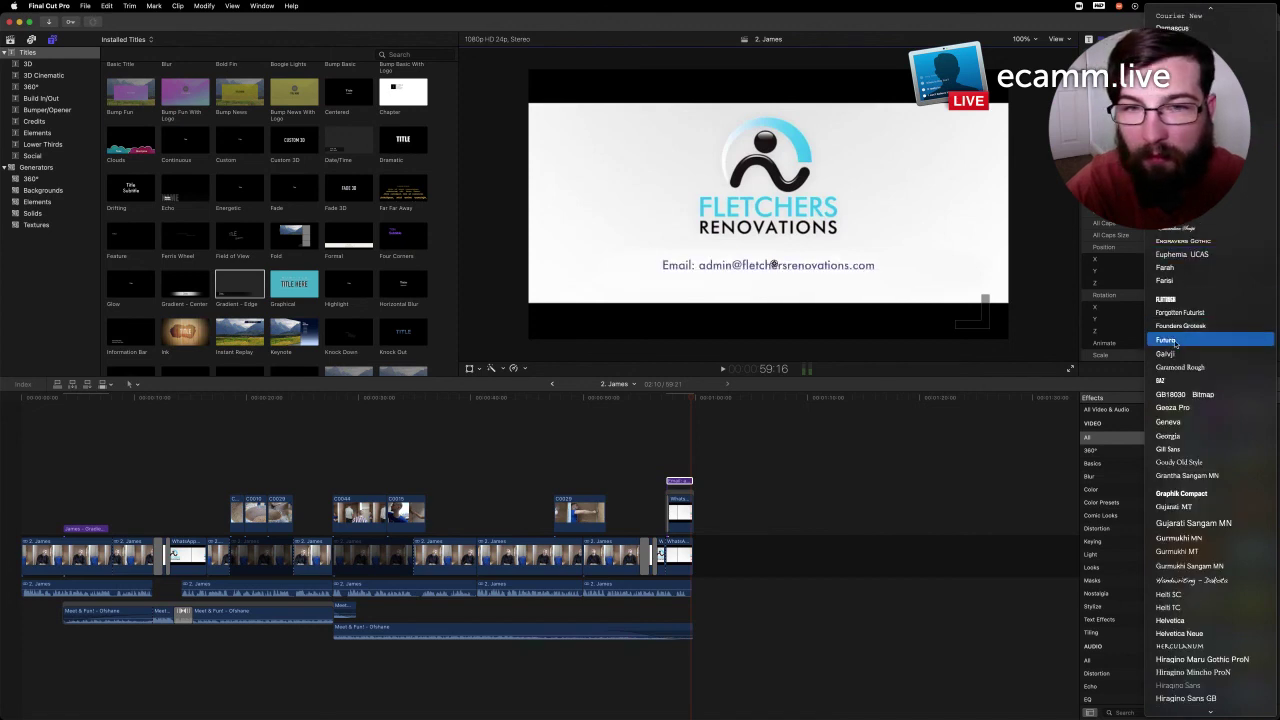
click(1175, 341)
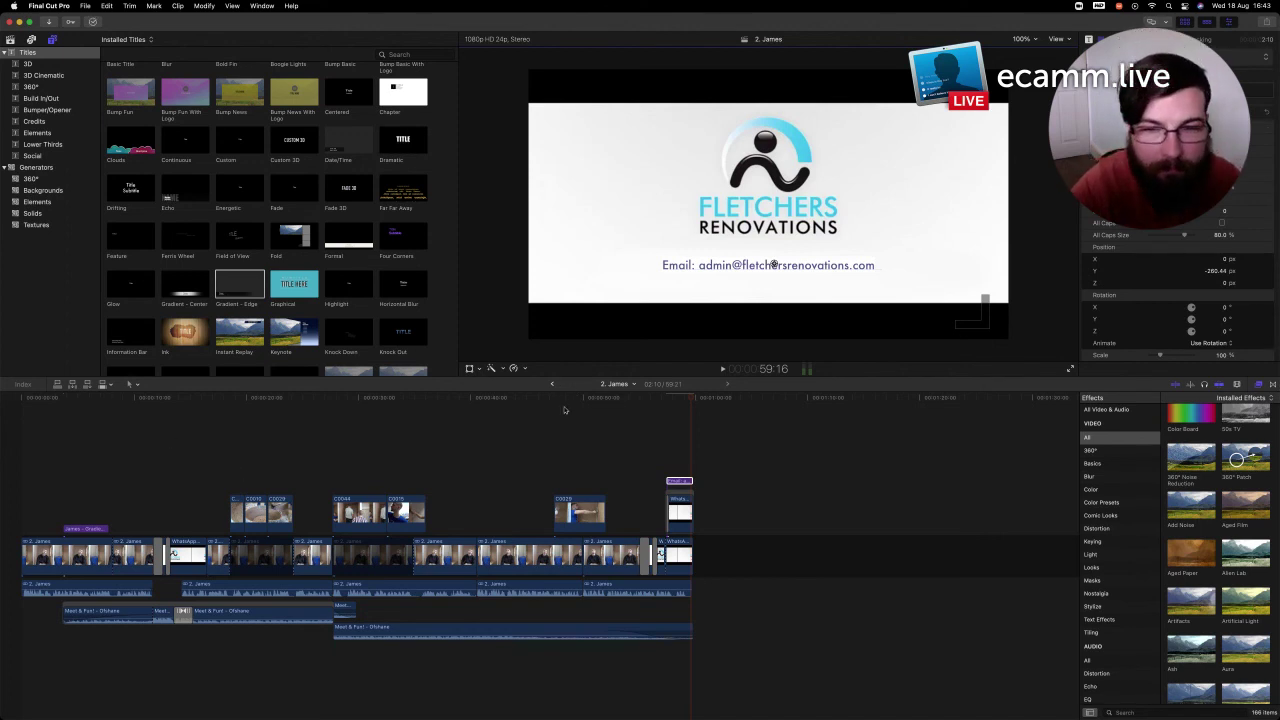
Play back the whole edit from its beginning and check the closing email title around 58:20
drag(689, 398, 685, 400)
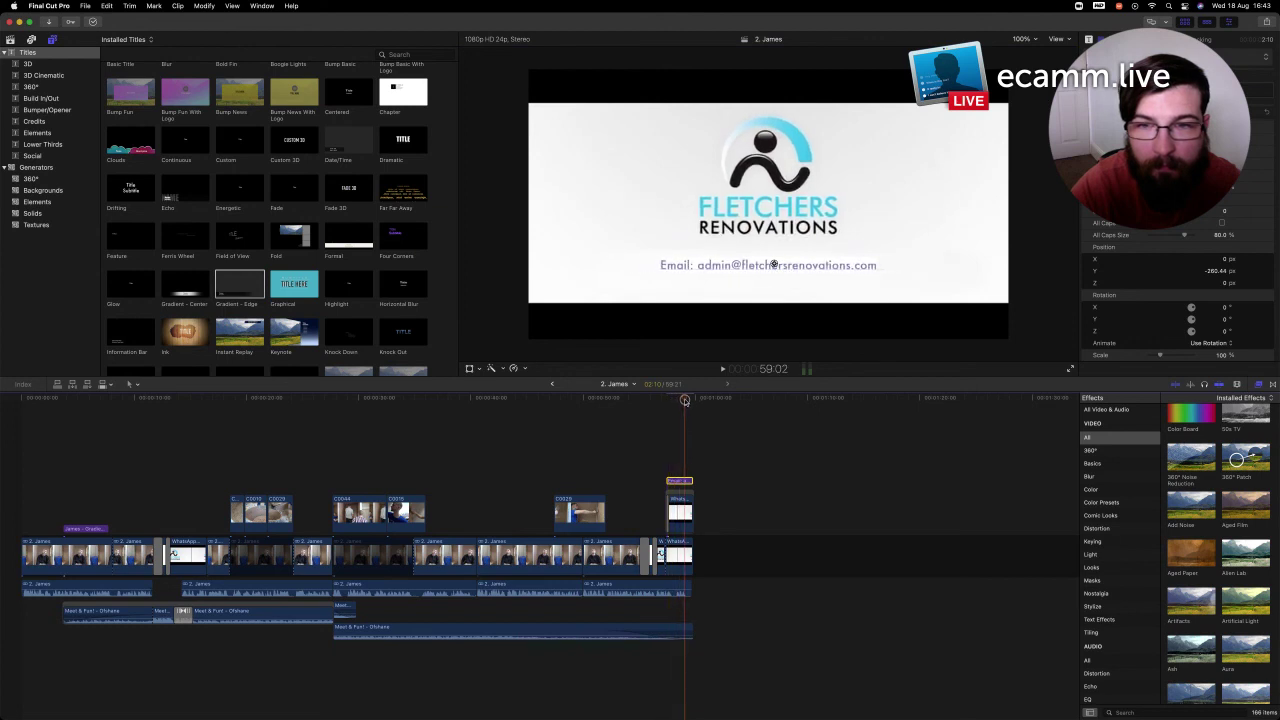
drag(685, 400, 22, 400)
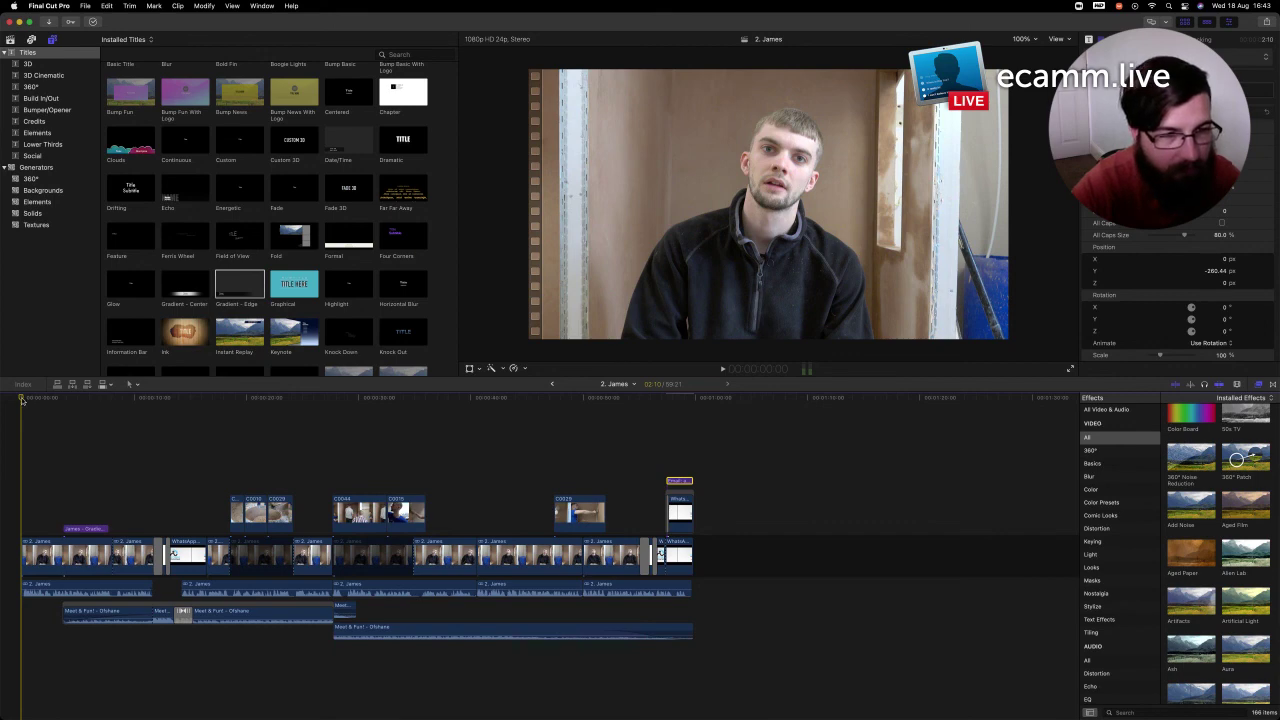
key(space)
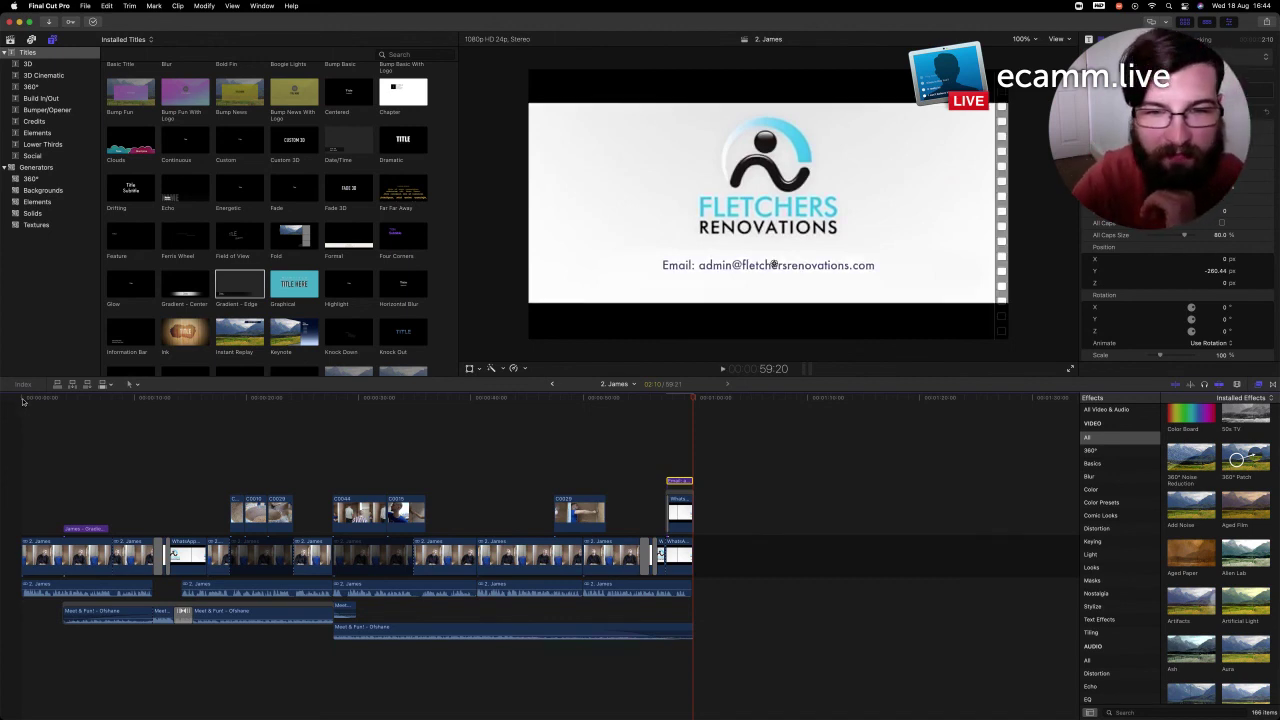
click(684, 400)
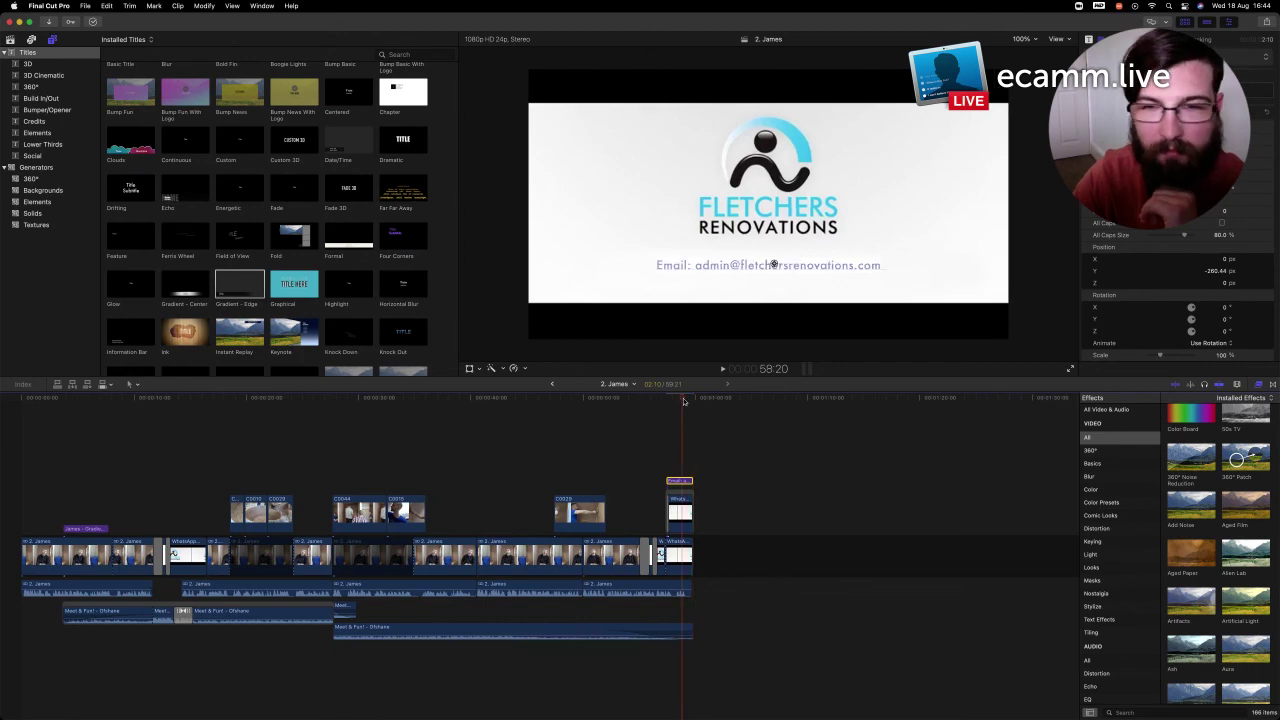